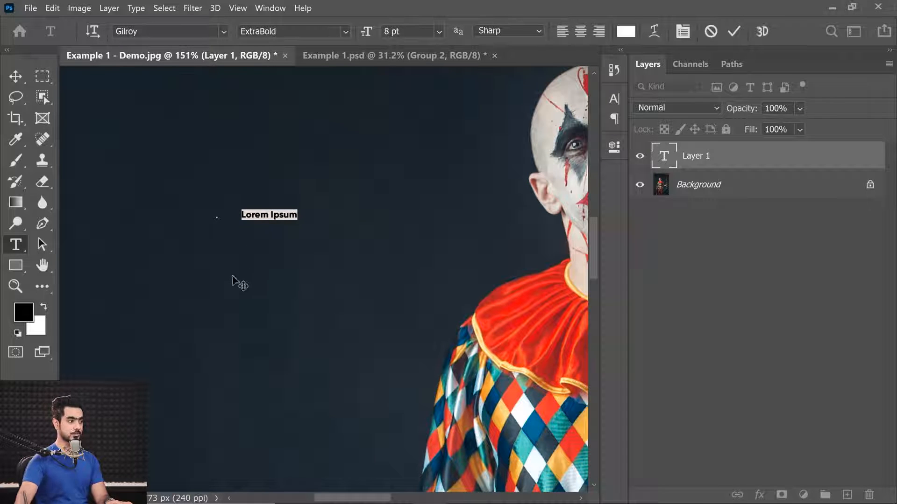
Commit the first placeholder text and insert a second Lorem Ipsum text below it.
left_click(17, 222)
left_click(17, 242)
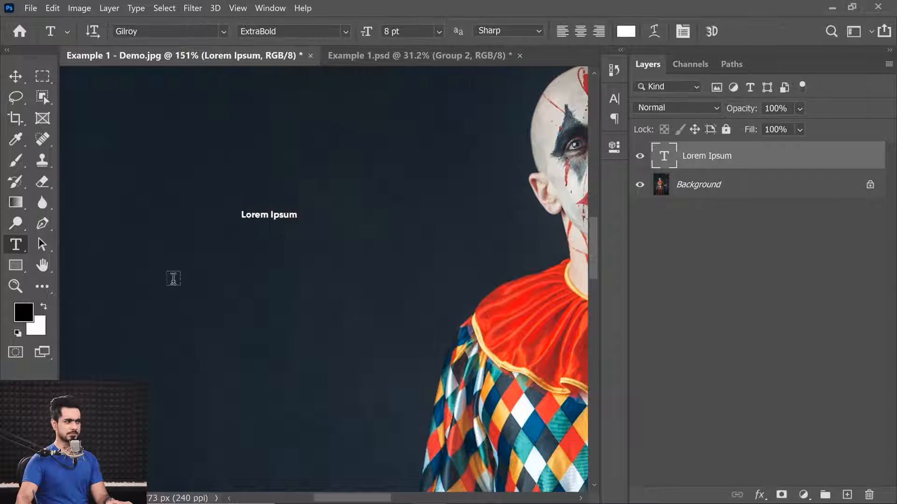
left_click(243, 285)
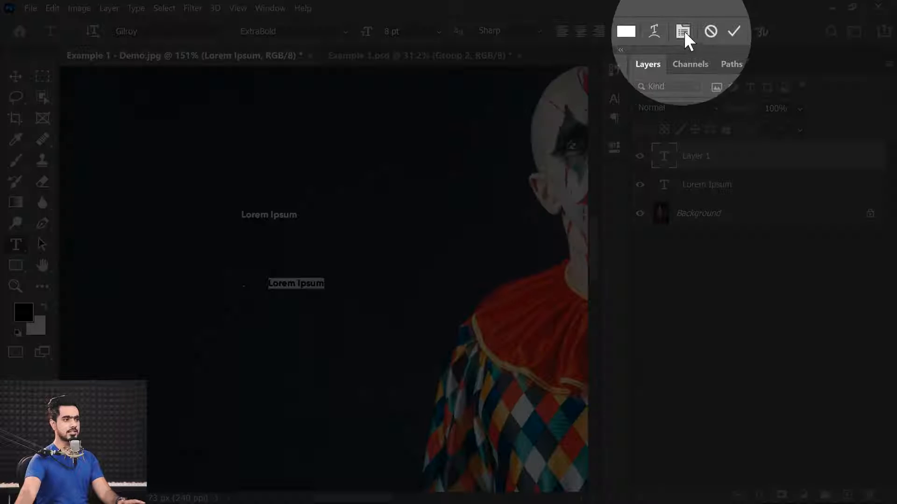
Set the second text's left and right margin indents to 0 pt and turn off hyphenation.
left_click(683, 32)
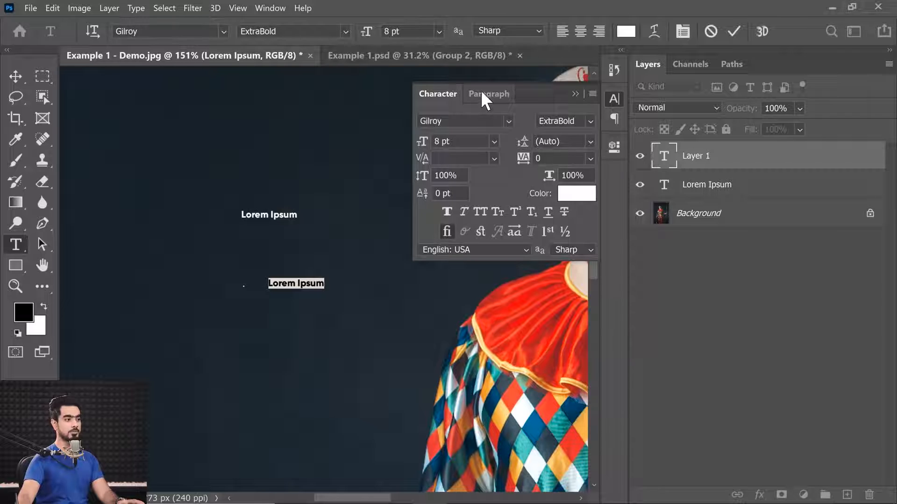
left_click(488, 95)
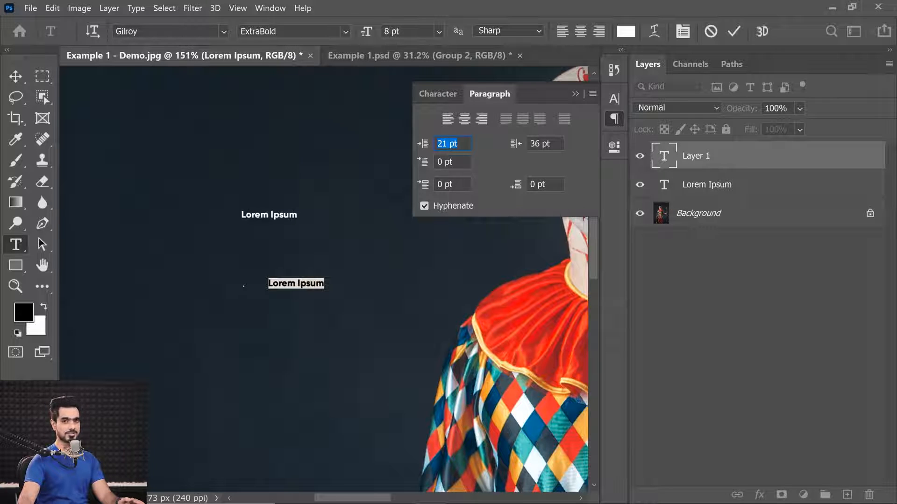
type("0")
key("Return")
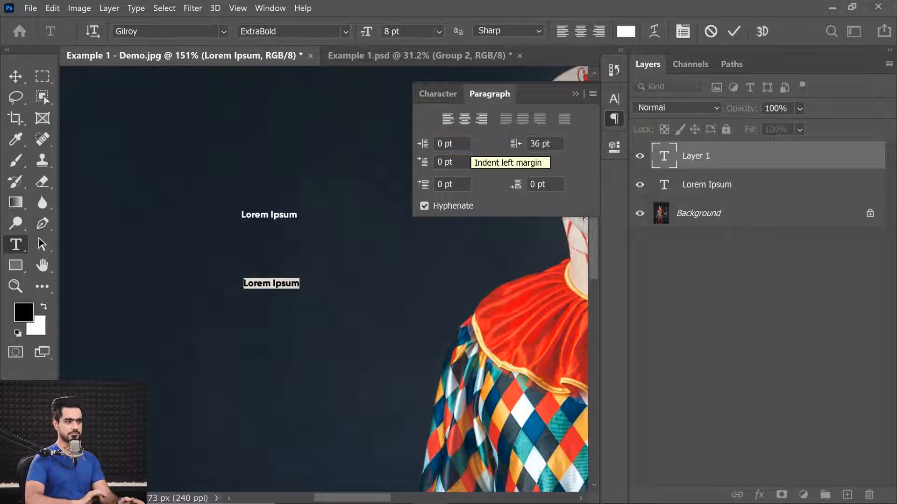
double_click(545, 143)
type("0")
key("Return")
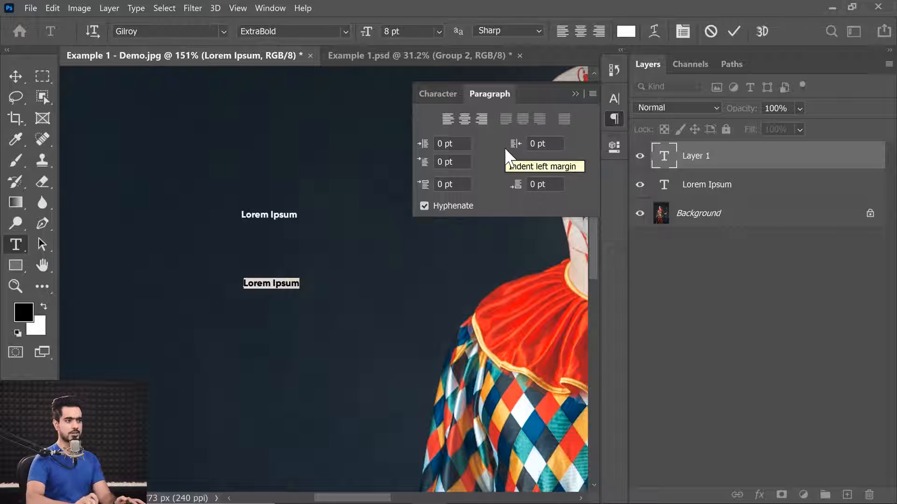
left_click(441, 204)
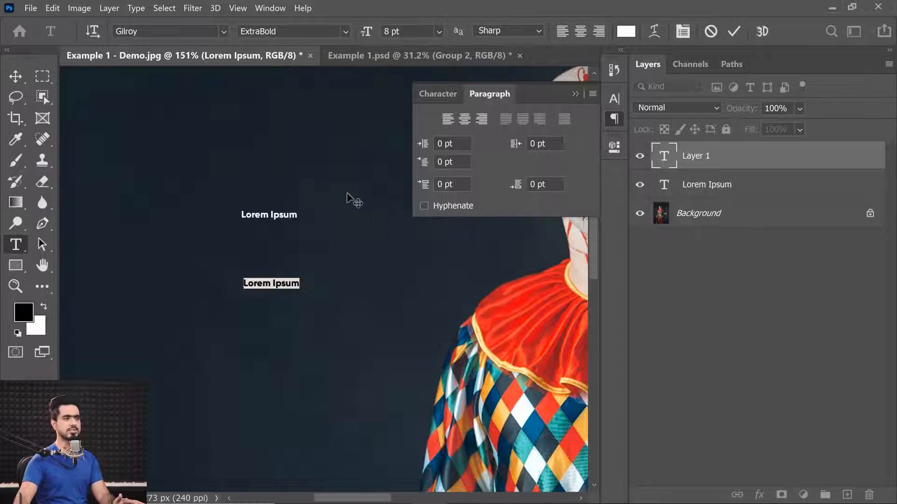
Reset the paragraph and character settings of the second Lorem Ipsum text to their defaults.
left_click(592, 93)
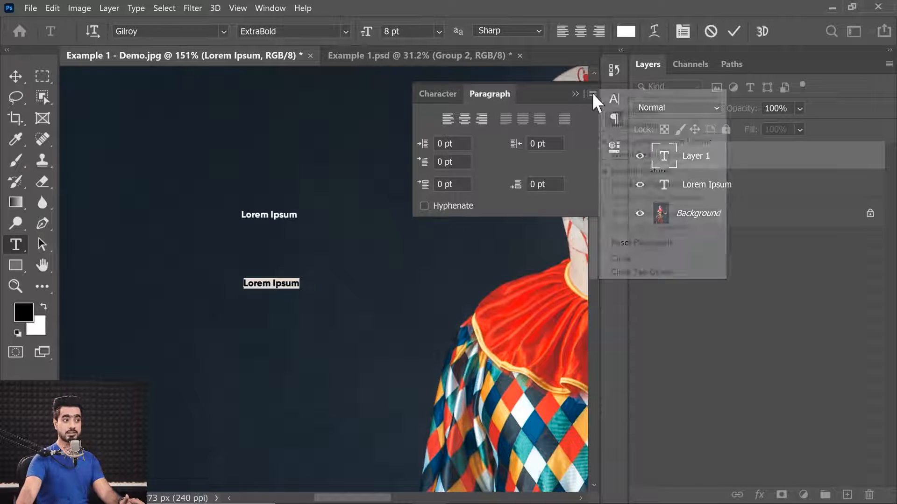
left_click(640, 242)
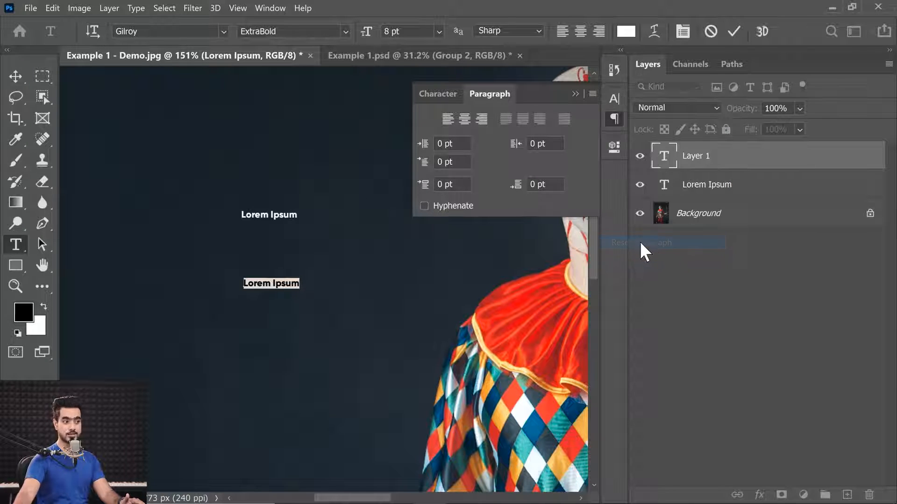
left_click(437, 94)
left_click(592, 93)
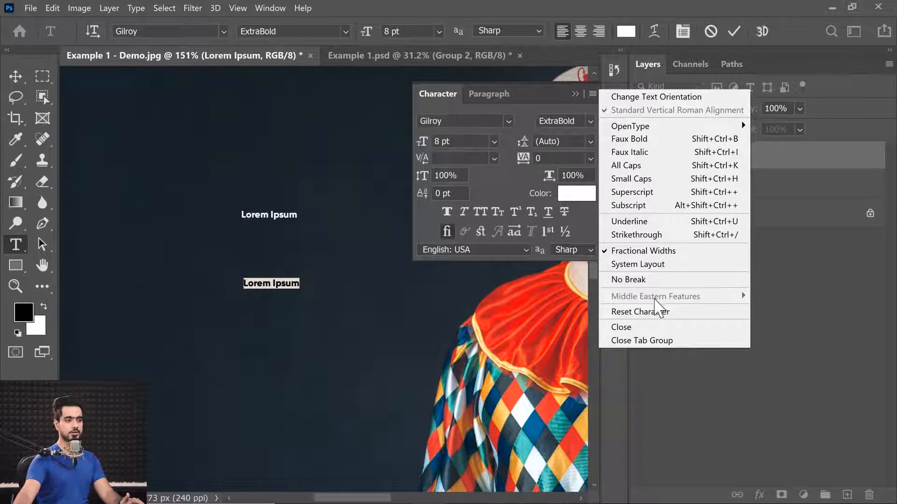
left_click(641, 316)
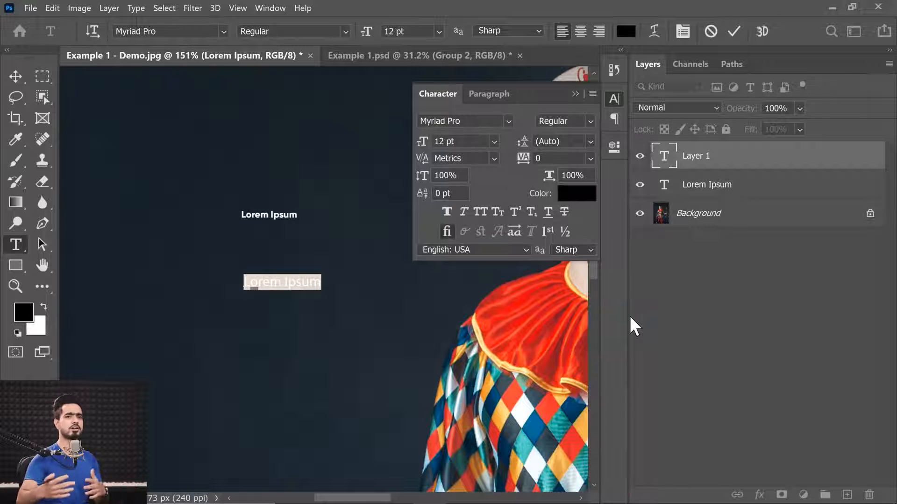
Delete both Lorem Ipsum text layers, leaving only the Background layer.
left_click(761, 184, "shift")
left_click_drag(800, 183, 869, 494)
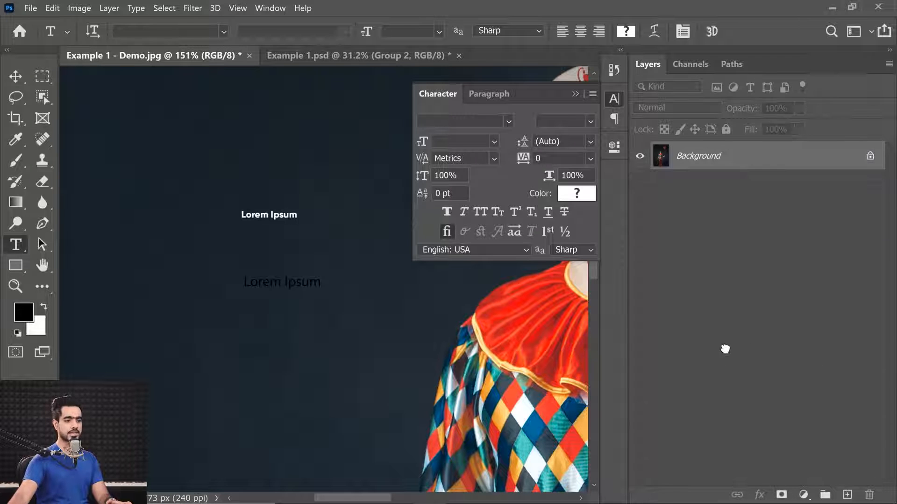
left_click(575, 94)
key("ctrl+0")
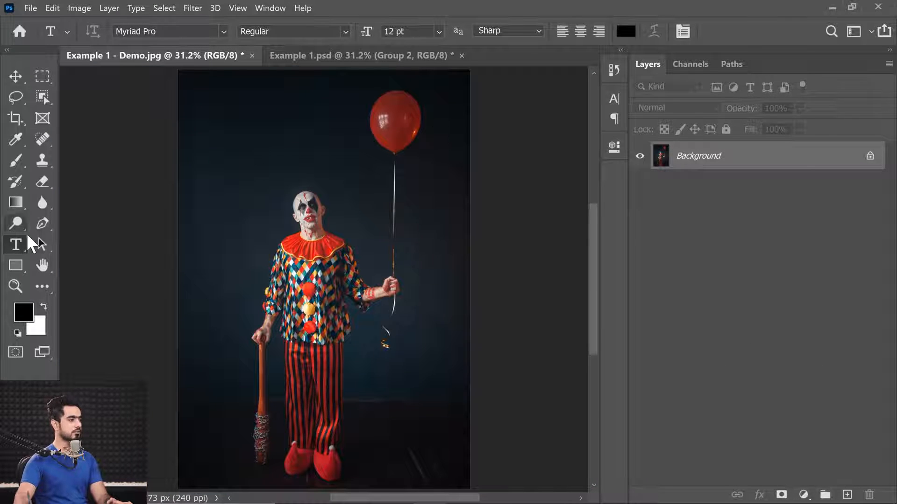
Place a Lorem Ipsum test text beside the clown's head, inspect its formatting up close, and delete its layer.
left_click(248, 205)
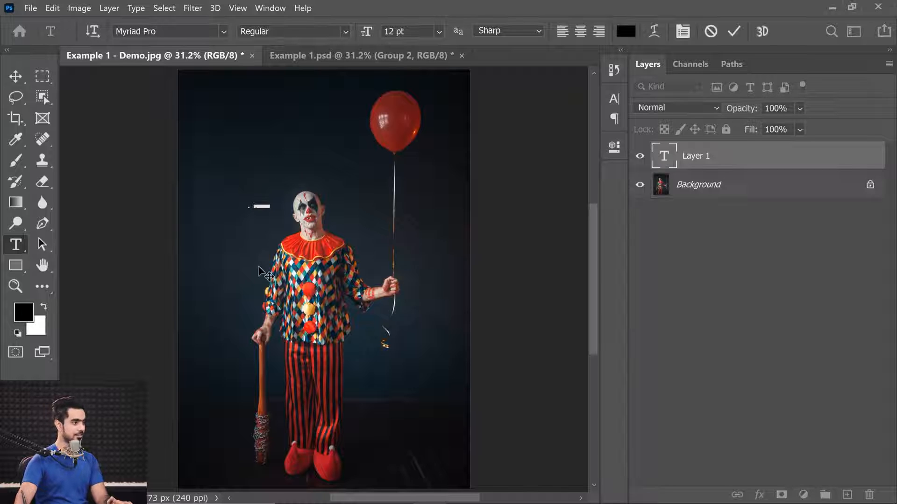
left_click(16, 75)
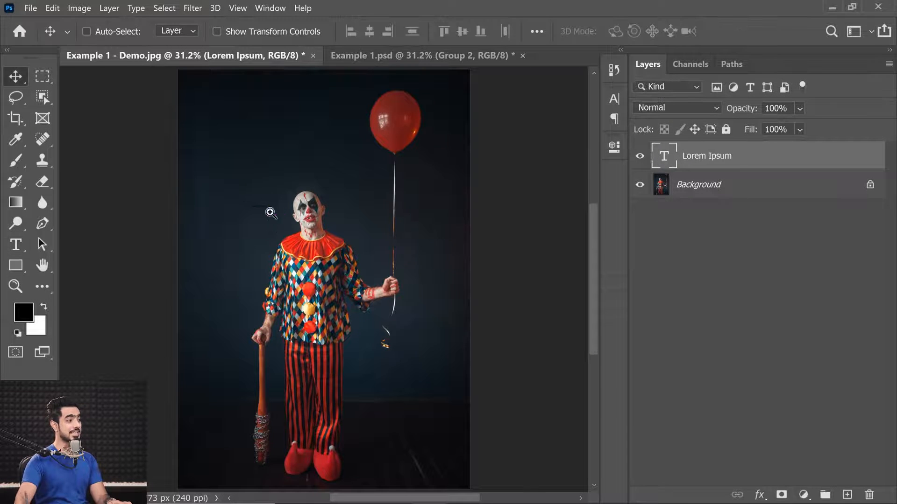
left_click(290, 204, "ctrl")
left_click_drag(290, 205, 480, 207)
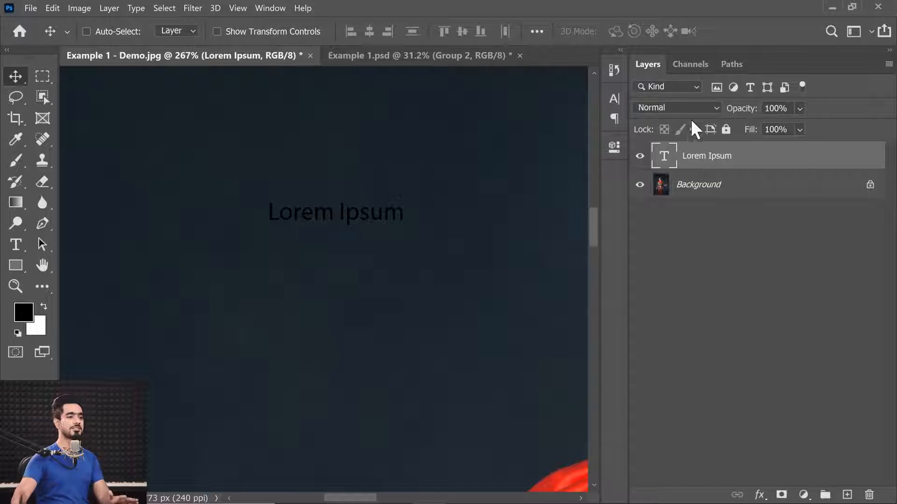
left_click_drag(779, 156, 884, 492)
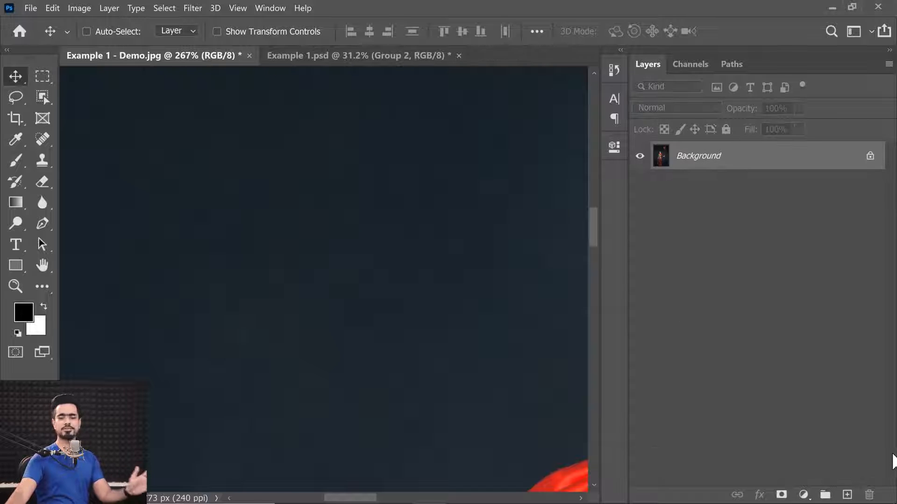
Reset the Type tool to its default options.
left_click(16, 245)
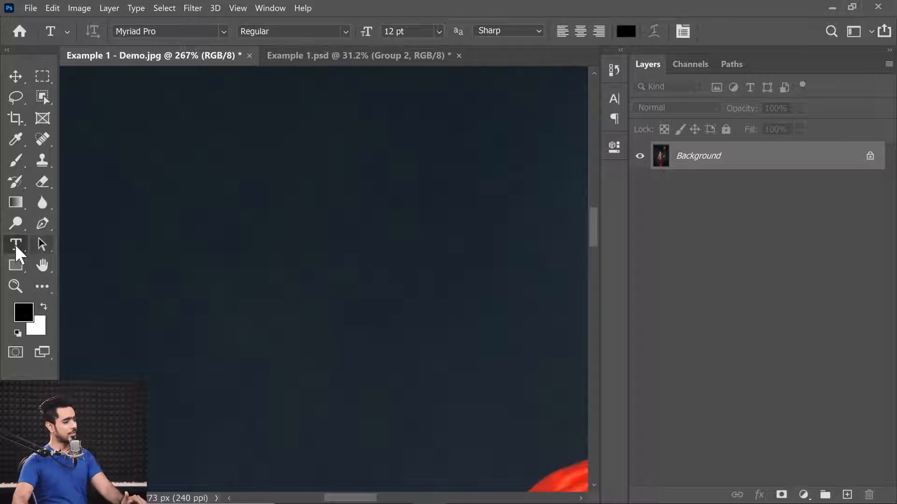
left_click(67, 32)
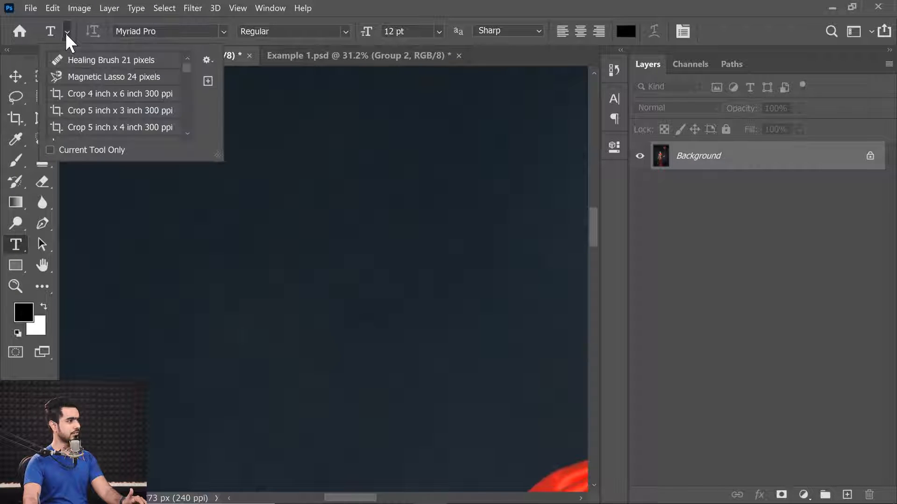
left_click(206, 61)
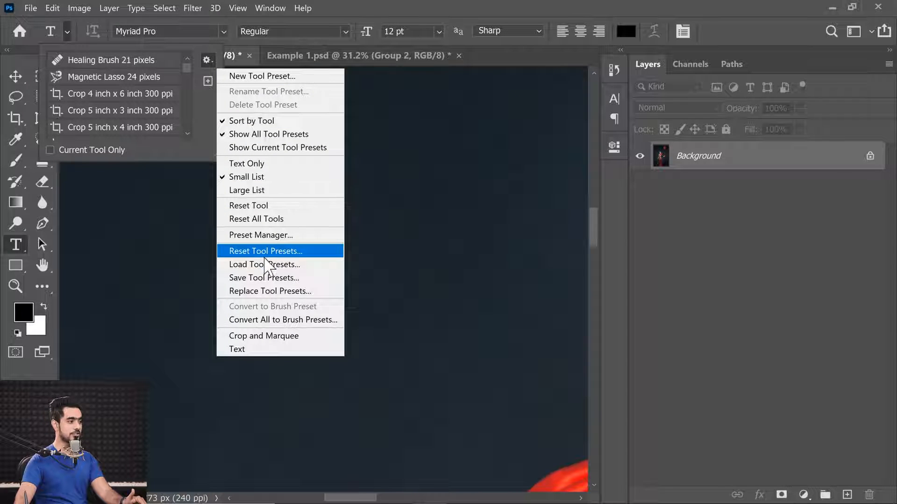
left_click(251, 206)
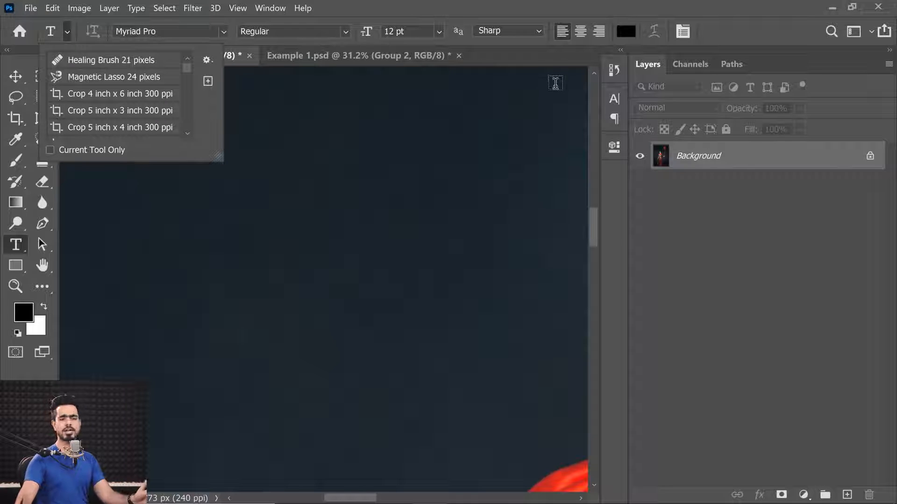
Reset the default character and paragraph settings while only the Background layer exists.
left_click(683, 31)
left_click(592, 94)
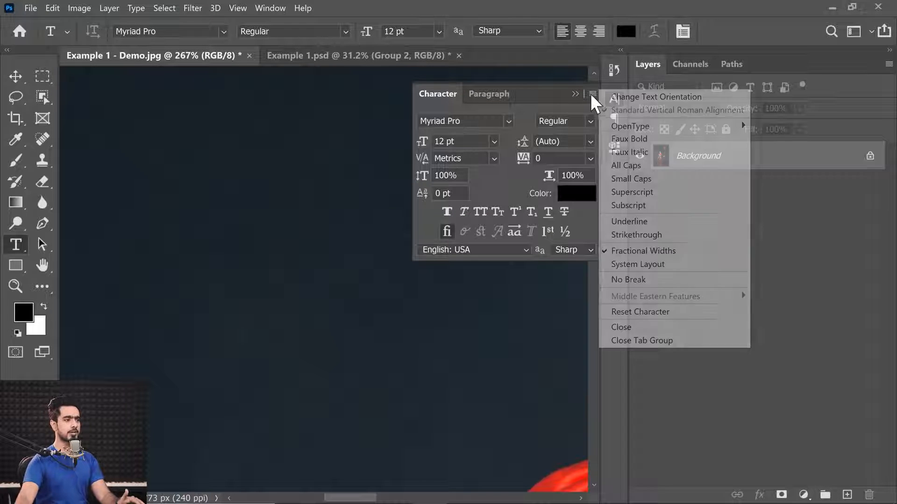
left_click(705, 311)
left_click(489, 93)
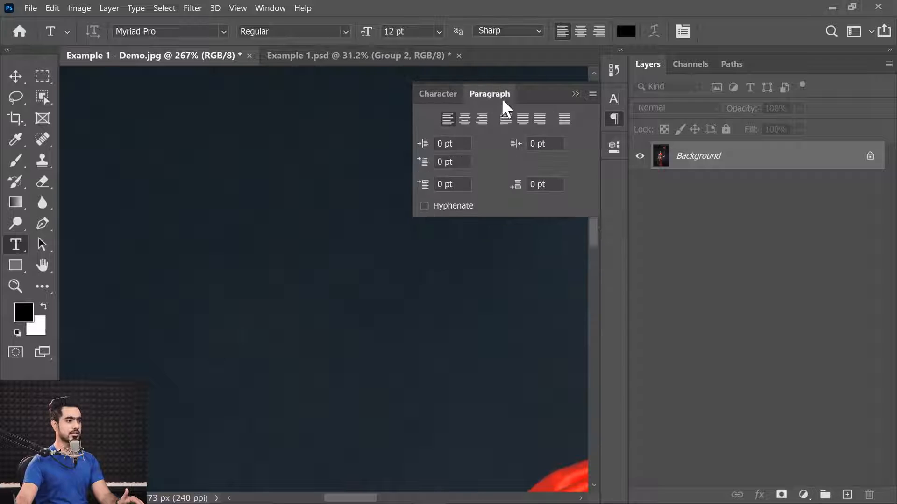
left_click(592, 94)
left_click(652, 243)
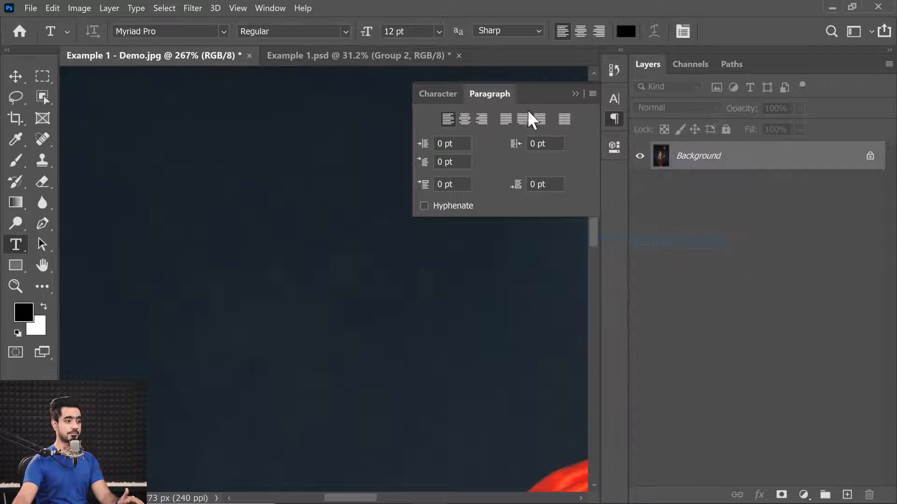
left_click(575, 93)
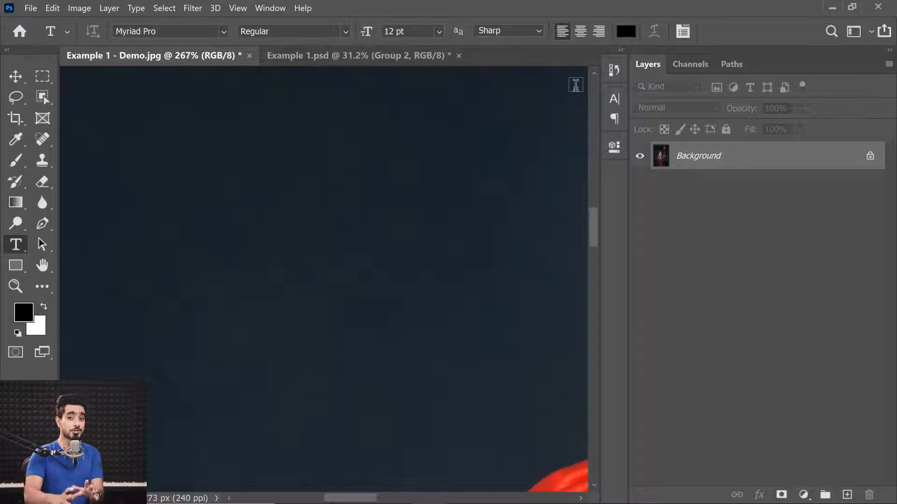
Add the text "CLOWN" in the dark area beside the clown's head.
key("ctrl+0")
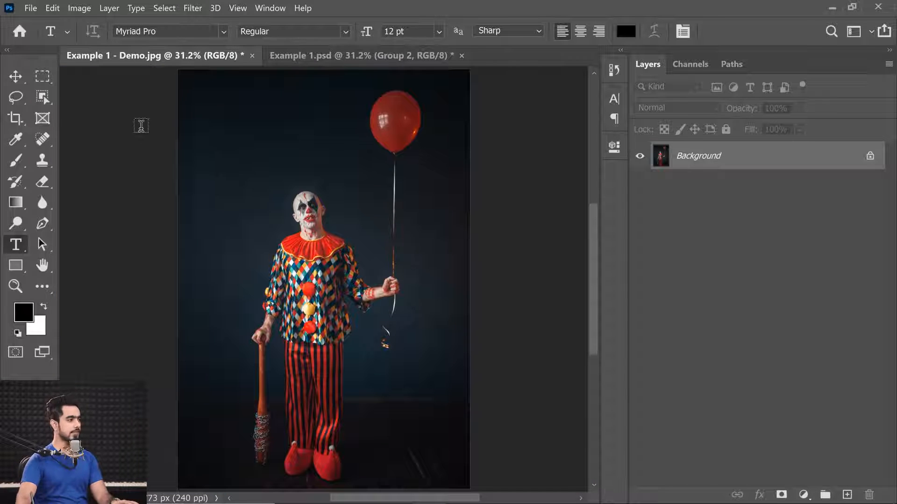
left_click(253, 210)
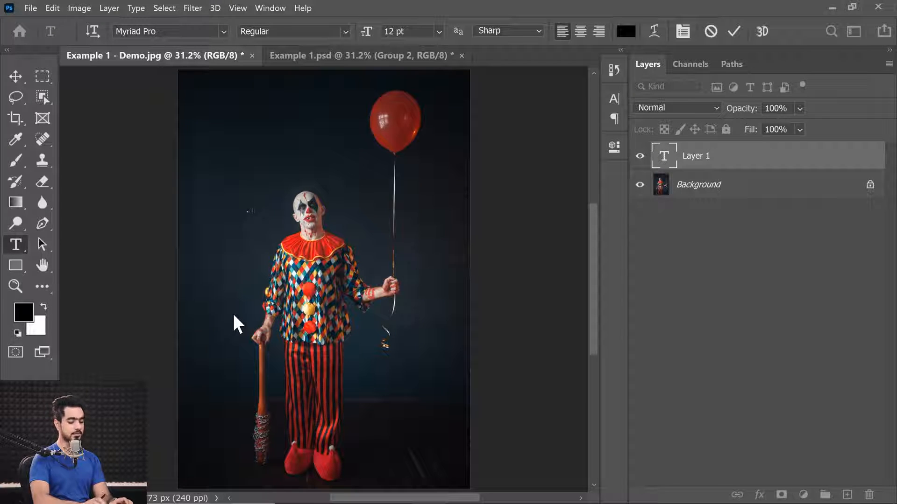
left_click(16, 75)
Scale the CLOWN text up until it is wider than the clown, and position it over his lower face and collar.
key("ctrl+t")
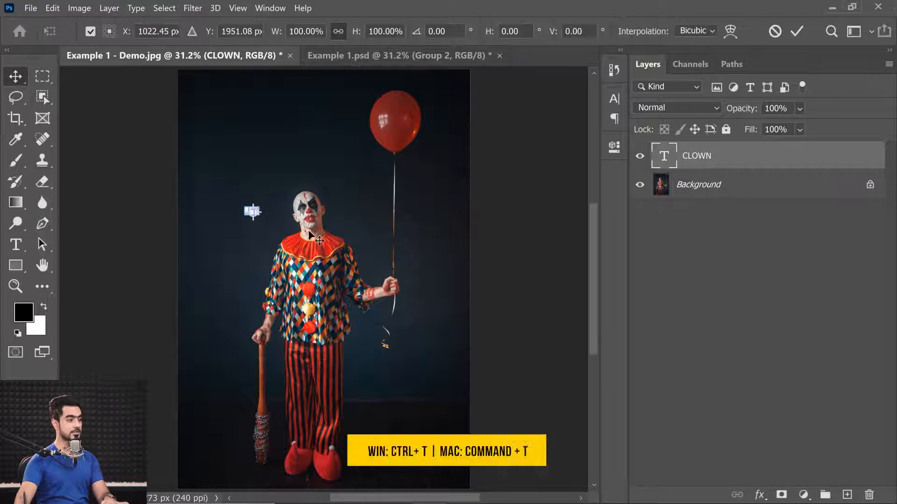
left_click_drag(263, 217, 439, 280)
key("Return")
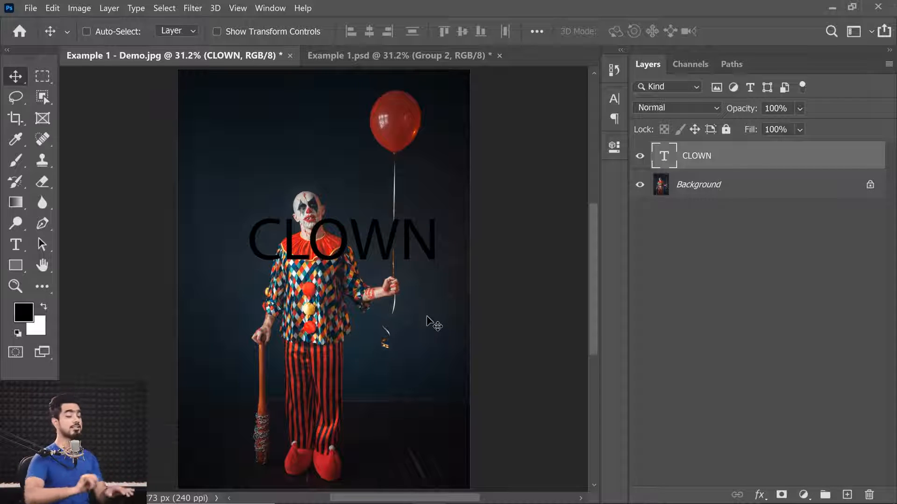
key("ctrl")
left_click_drag(322, 252, 357, 247)
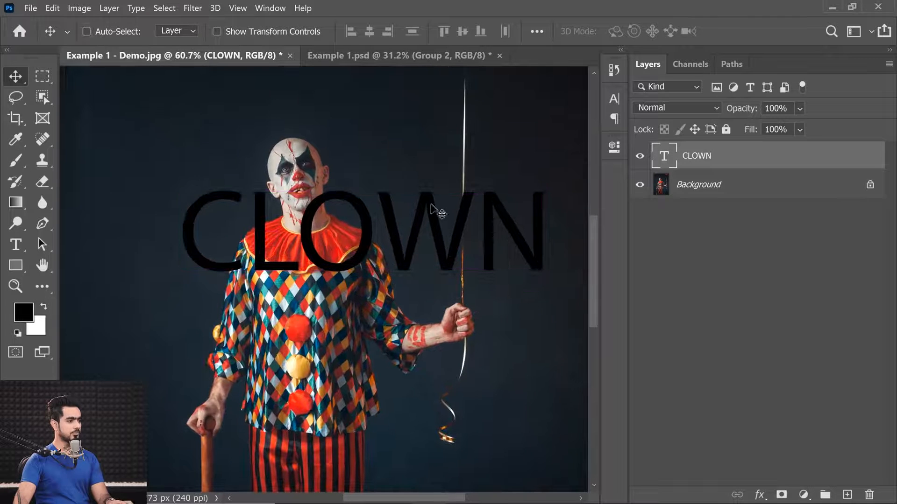
left_click_drag(447, 225, 406, 211)
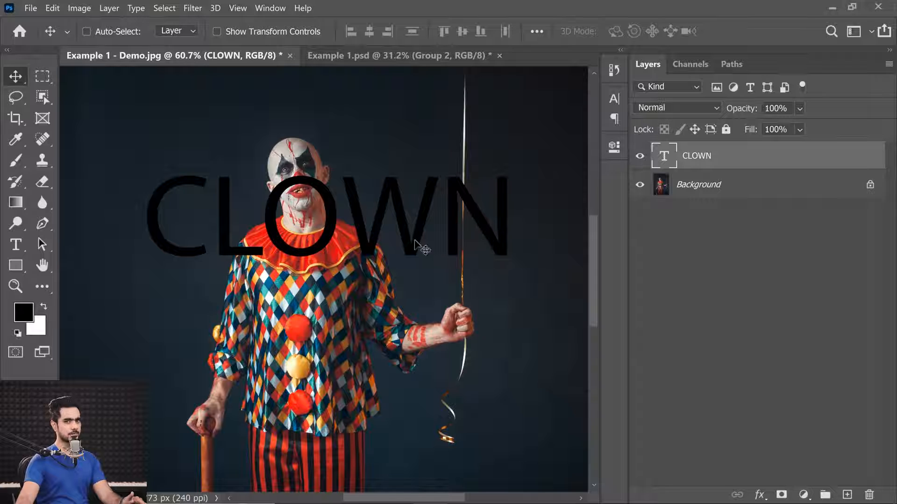
Highlight all the letters of the CLOWN text with the Type tool and leave text editing.
left_click(16, 245)
left_click_drag(147, 214, 501, 217)
left_click(11, 80)
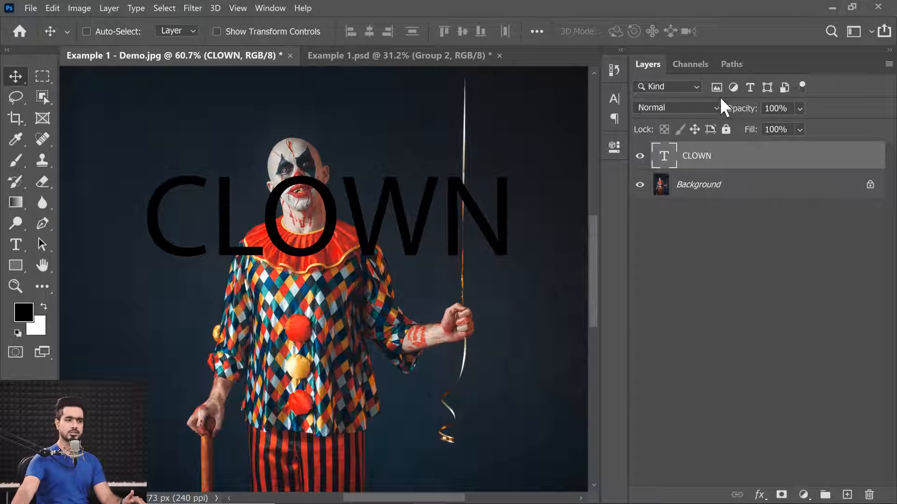
Change the font of the whole CLOWN text to Gilroy ExtraBold and commit the text edit.
double_click(663, 156)
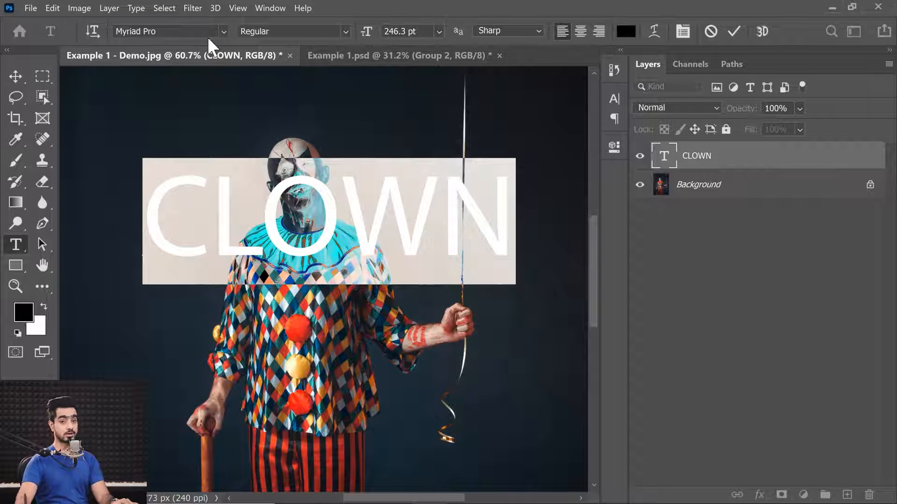
left_click(222, 30)
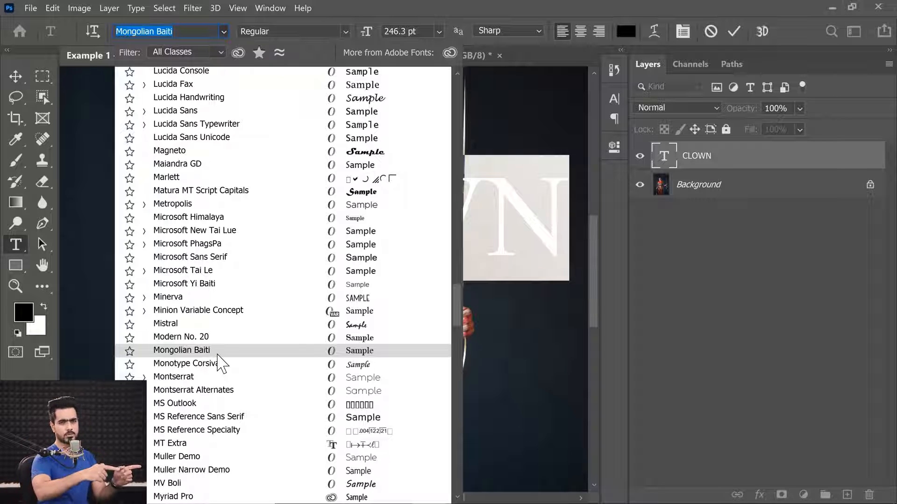
type("gil")
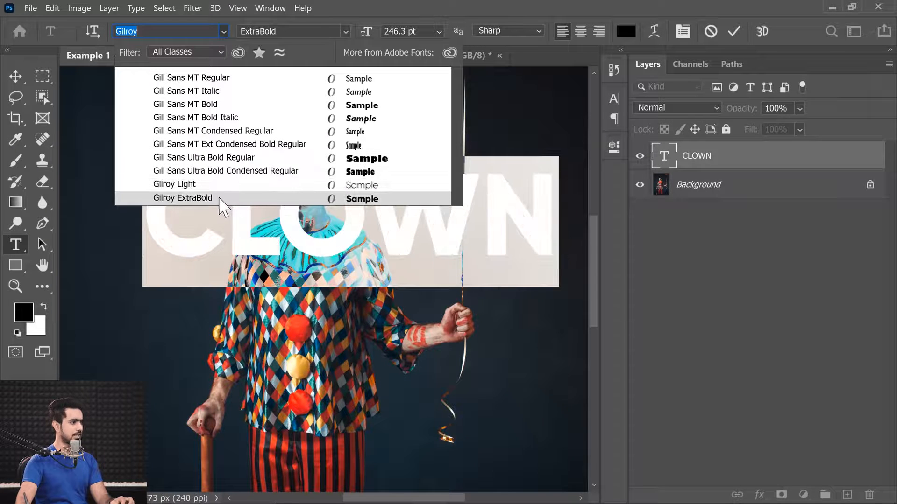
left_click(222, 205)
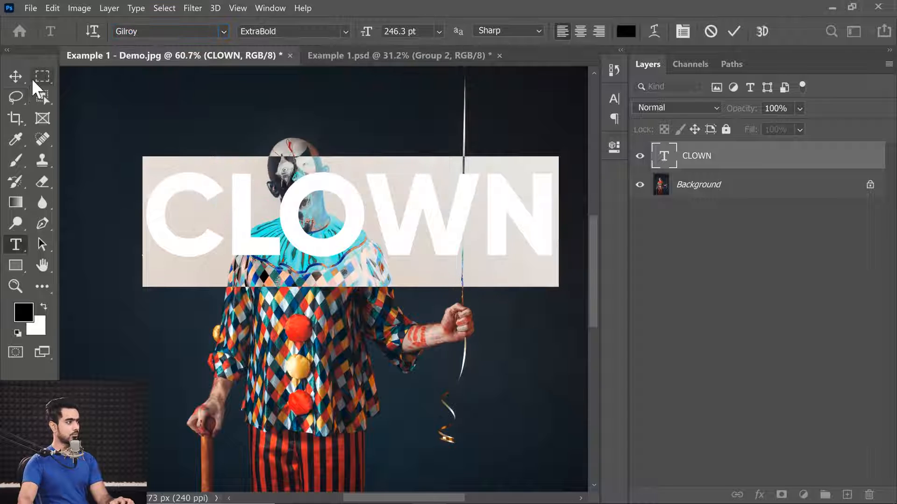
left_click(19, 74)
Start a free transform on the CLOWN text, try enlarging it to about 122% from its centre, and undo that scaling.
left_click_drag(392, 216, 395, 211)
scroll(360, 210, "up", 5)
left_click_drag(357, 176, 353, 202)
key("ctrl+t")
left_click_drag(507, 251, 541, 261)
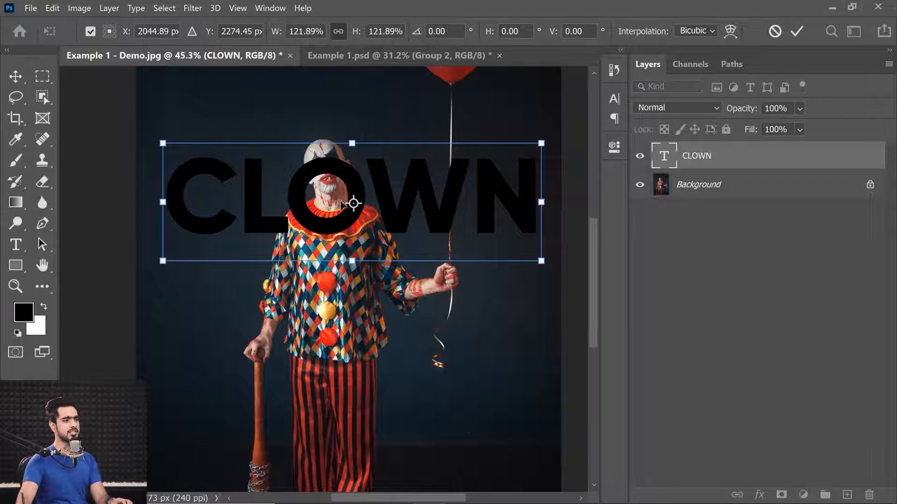
key("ctrl+z")
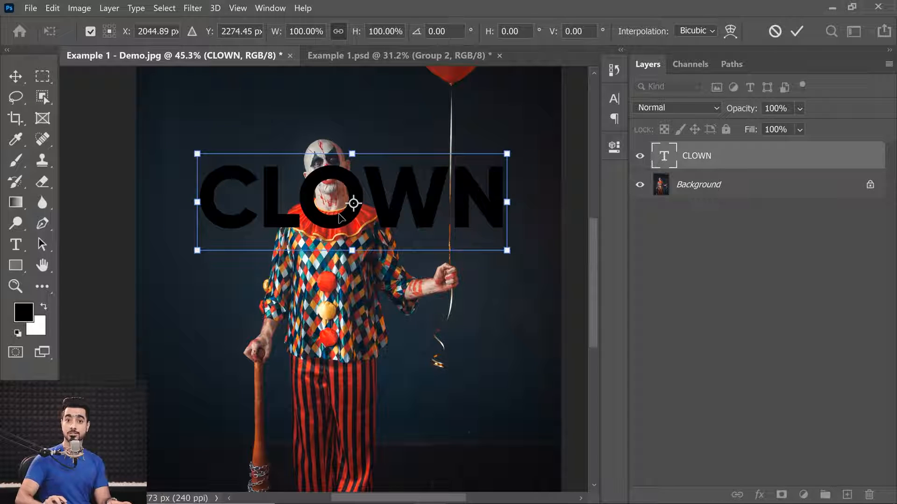
Place the transform reference point on the clown's lower face and scale the CLOWN text up from there to about 268 pt.
left_click_drag(351, 202, 248, 103)
left_click_drag(298, 142, 295, 169)
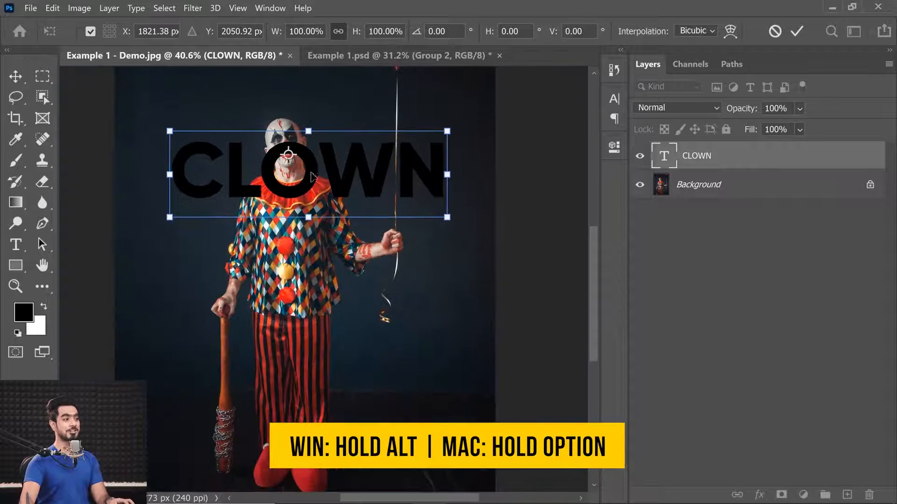
left_click_drag(444, 219, 466, 225)
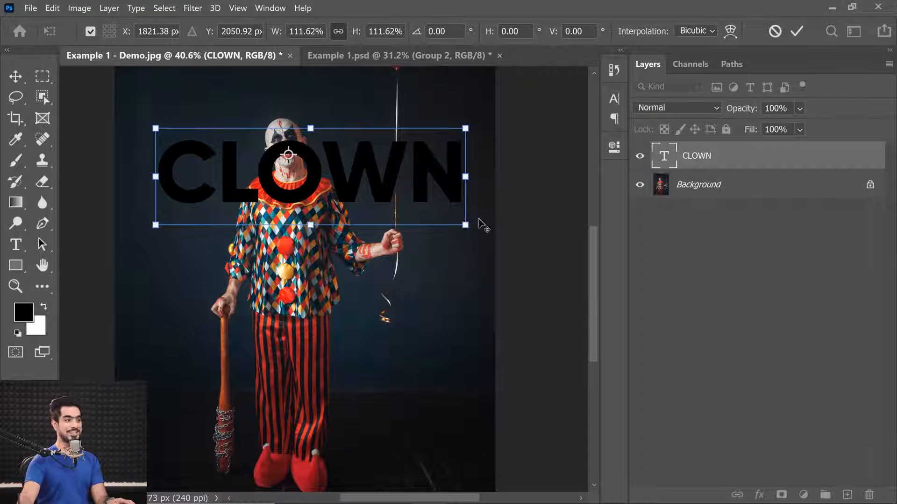
mouse_move(465, 225)
left_mouse_down()
mouse_move(473, 226)
mouse_move(448, 214)
mouse_move(465, 230)
left_mouse_up()
key("Return")
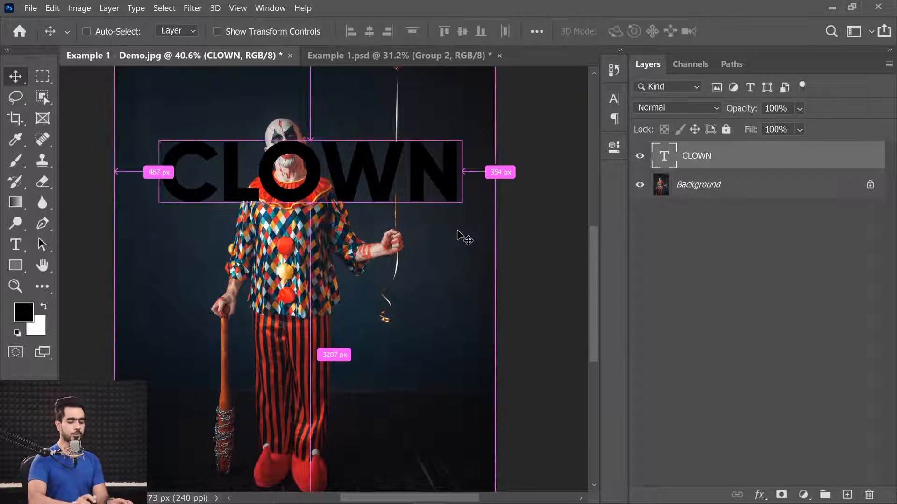
Set the colour of the whole CLOWN text to white (ffffff) and commit the text edit.
key("ctrl+0")
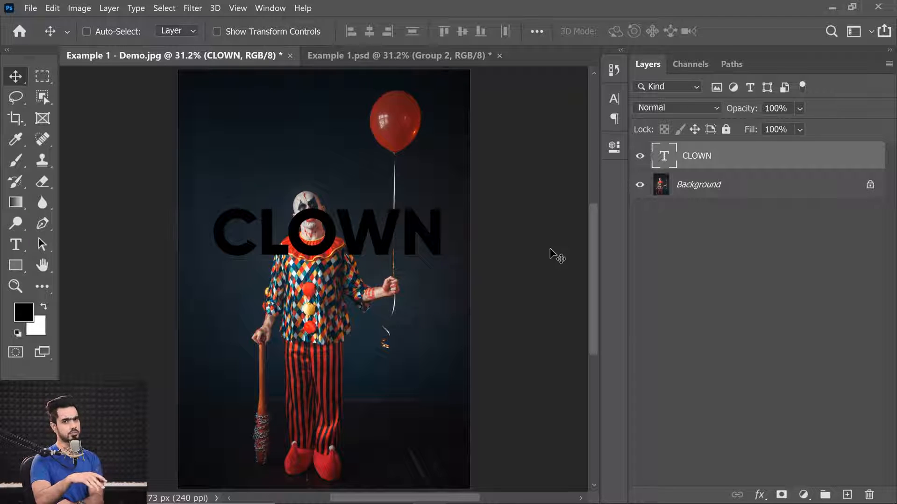
double_click(663, 155)
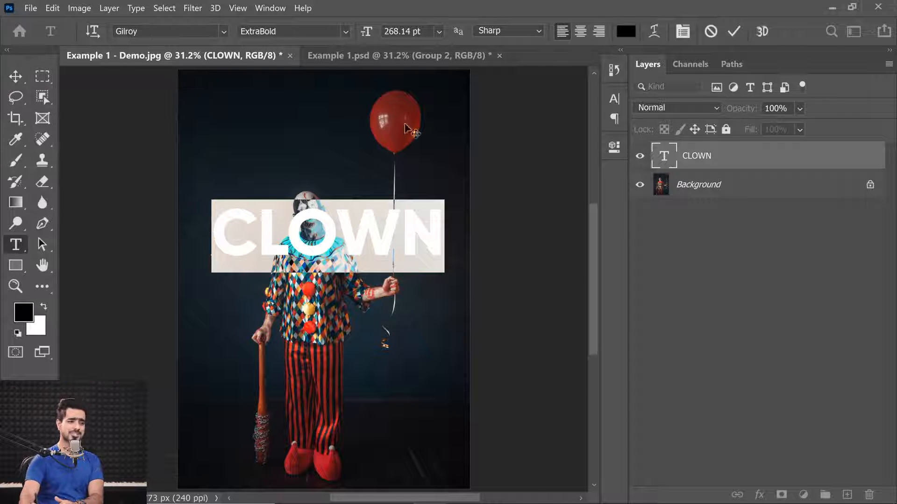
left_click(625, 32)
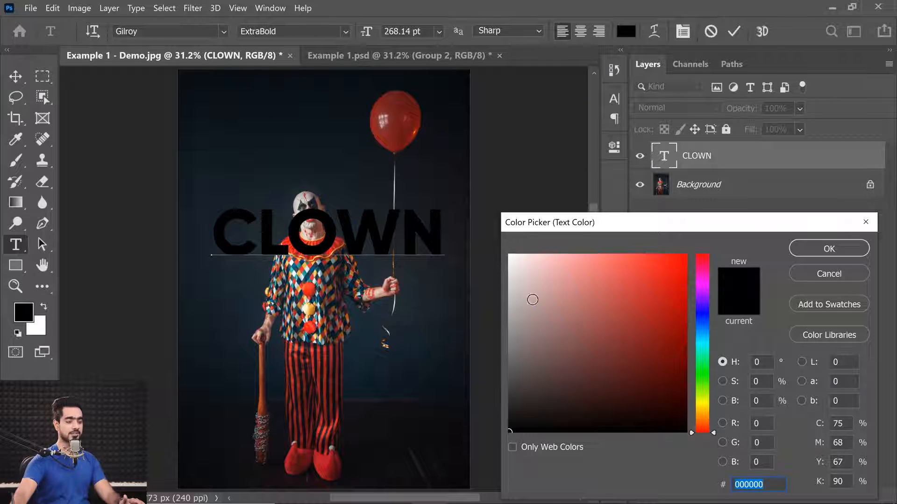
type("ffffff")
left_click(806, 244)
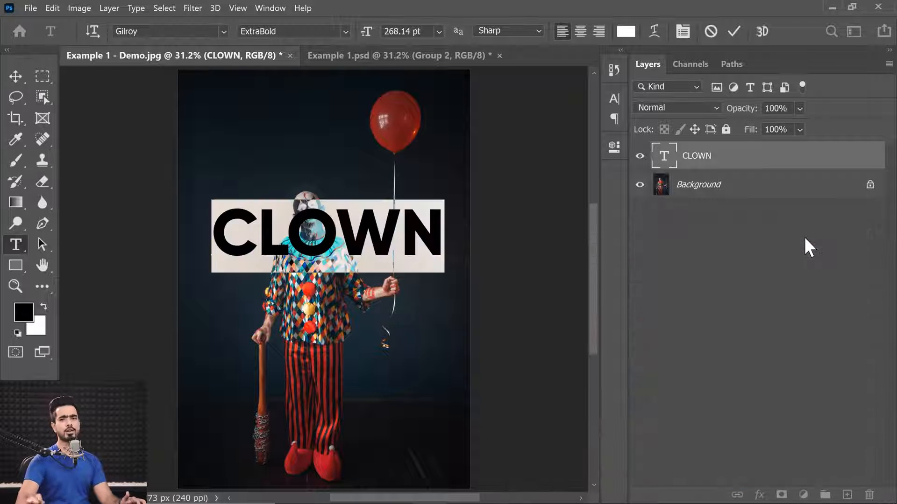
left_click(15, 78)
Make the Background layer active and hide the CLOWN text layer.
left_click_drag(304, 228, 453, 219)
left_click_drag(386, 191, 363, 201)
left_click_drag(455, 230, 385, 233)
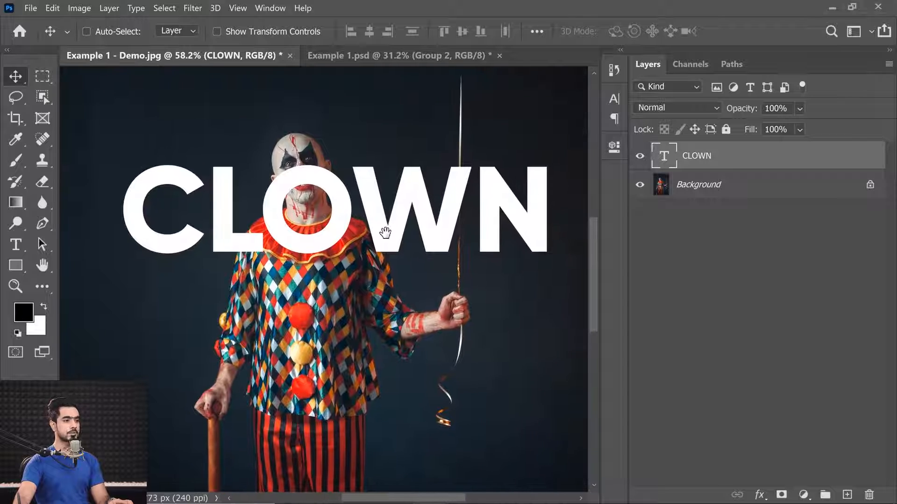
left_click(698, 185)
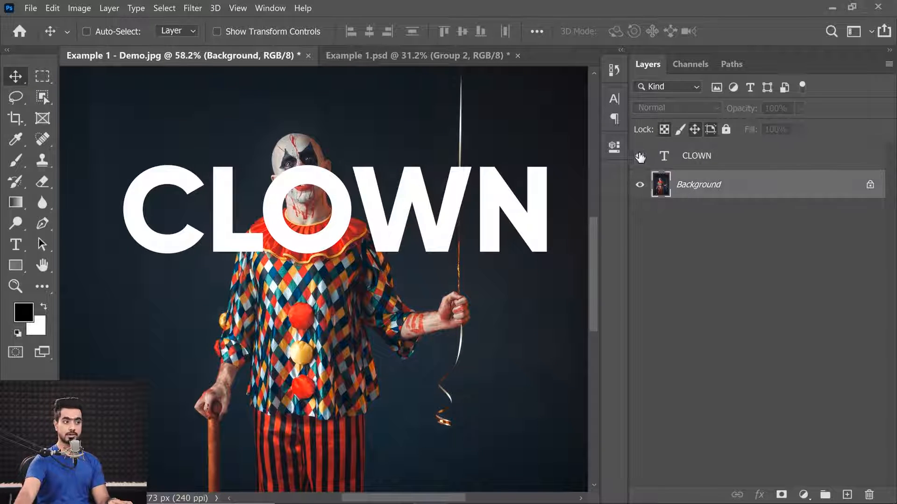
left_click(639, 157)
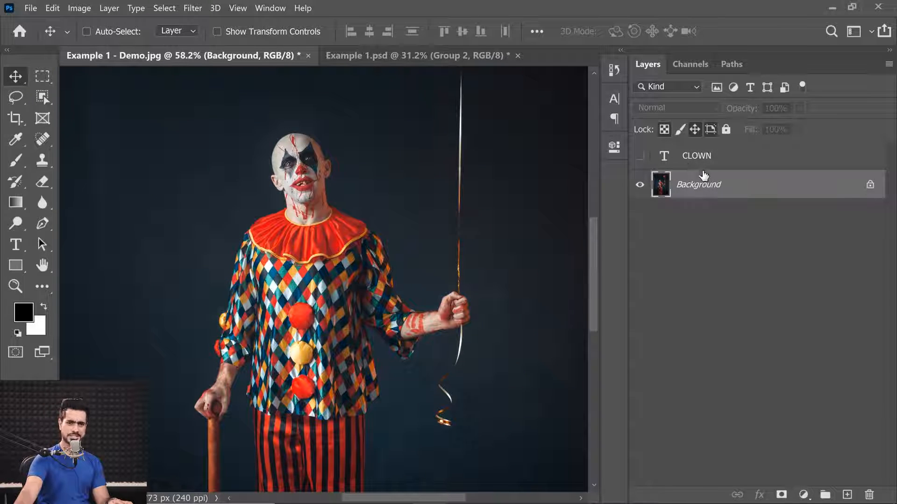
Select the clown on the Background layer using the Quick Selection tool's Select Subject command.
left_click(42, 98)
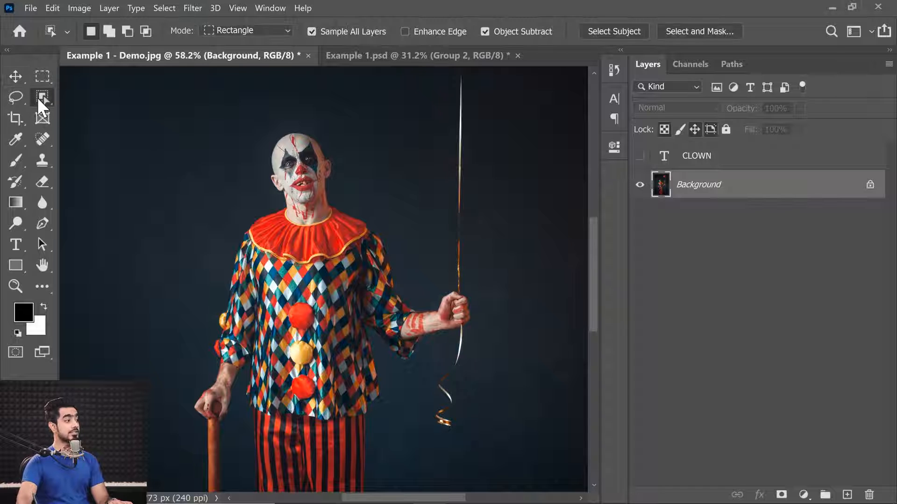
right_click(38, 97)
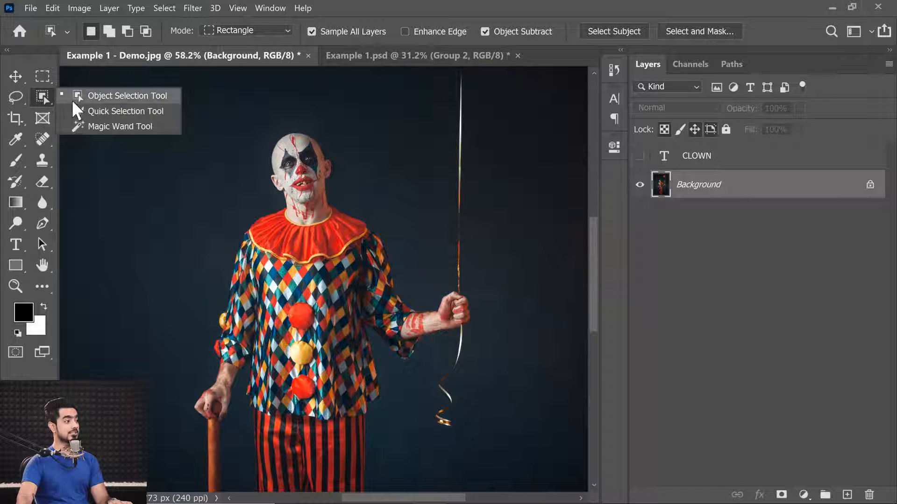
left_click(101, 111)
left_click(452, 34)
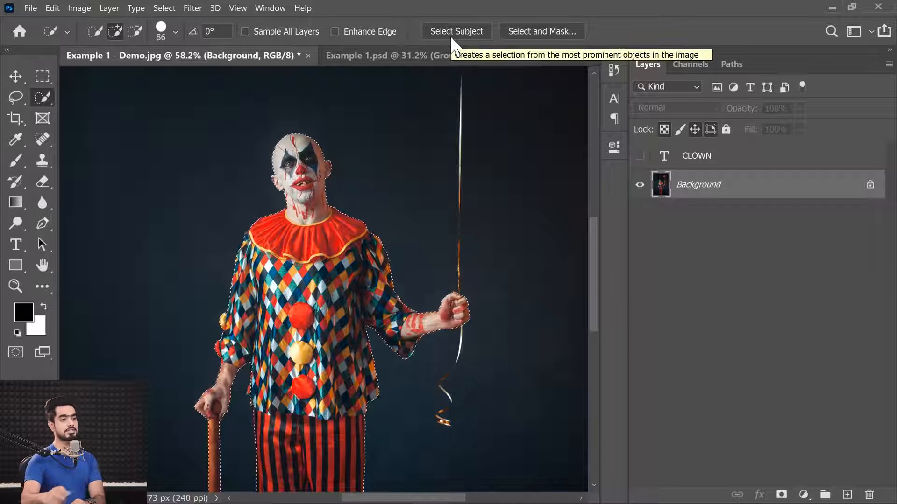
Show the CLOWN text layer again and give it an inverted layer mask from the selection so the clown stands in front of the letters.
left_click(643, 158)
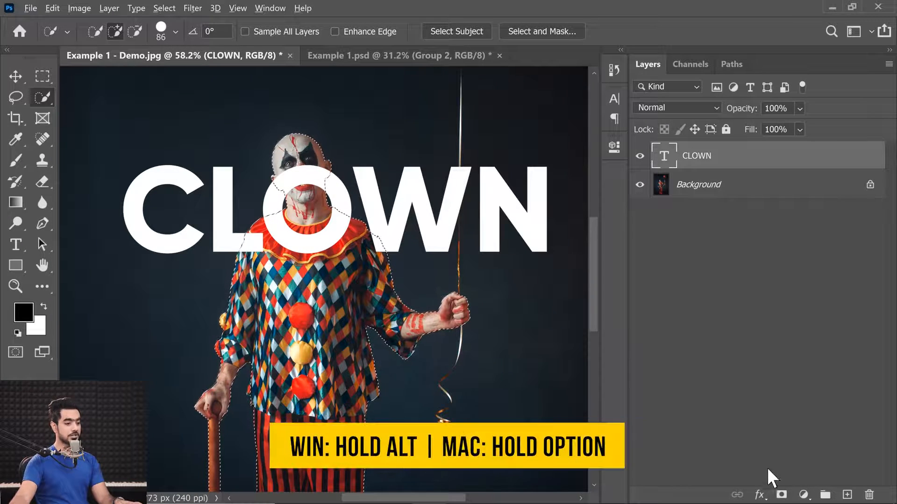
left_click(781, 494, "alt")
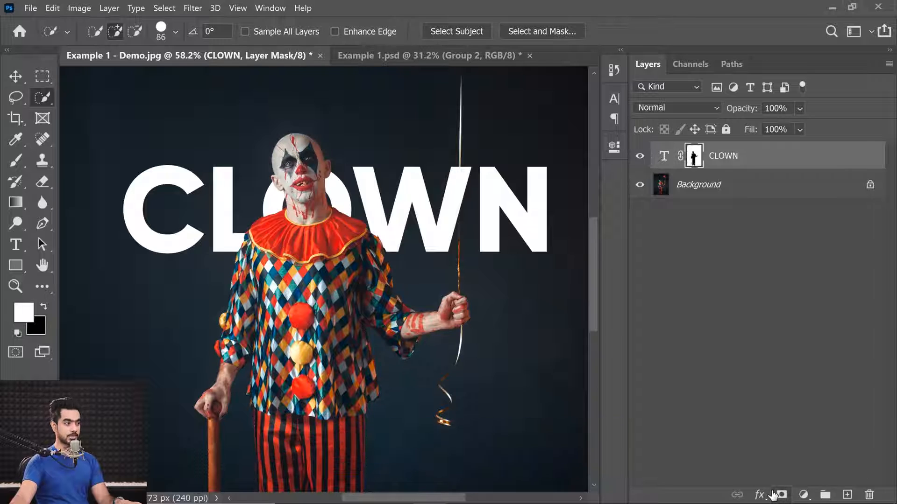
mouse_move(291, 225)
left_mouse_down()
mouse_move(310, 227)
mouse_move(303, 225)
left_mouse_up()
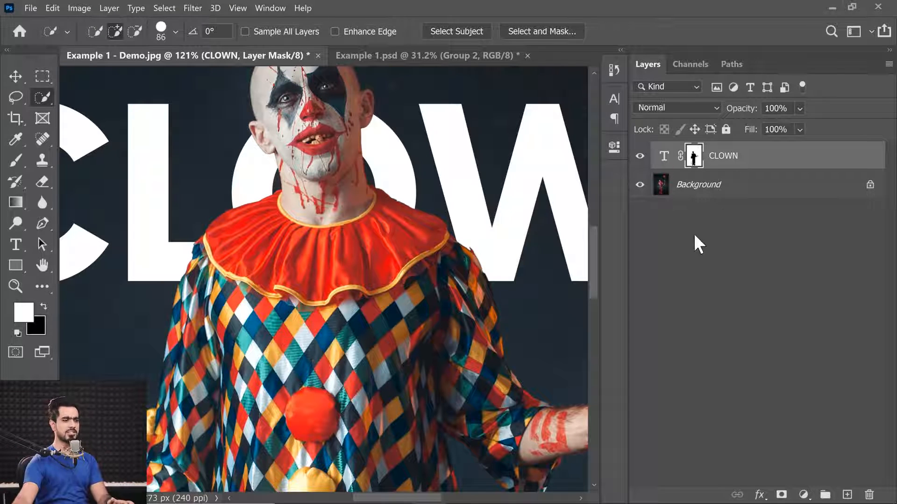
Enlarge the layer thumbnails and choose a soft round tip for the Brush tool.
right_click(711, 239)
left_click(731, 271)
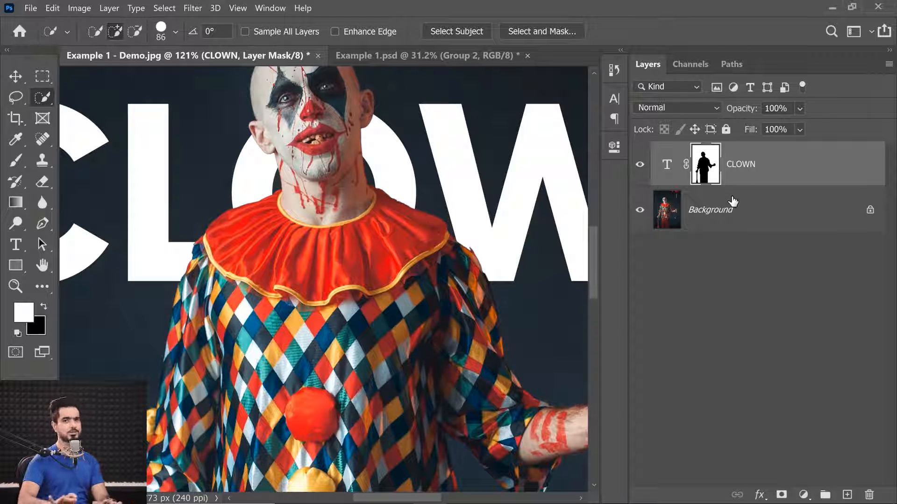
left_click(16, 161)
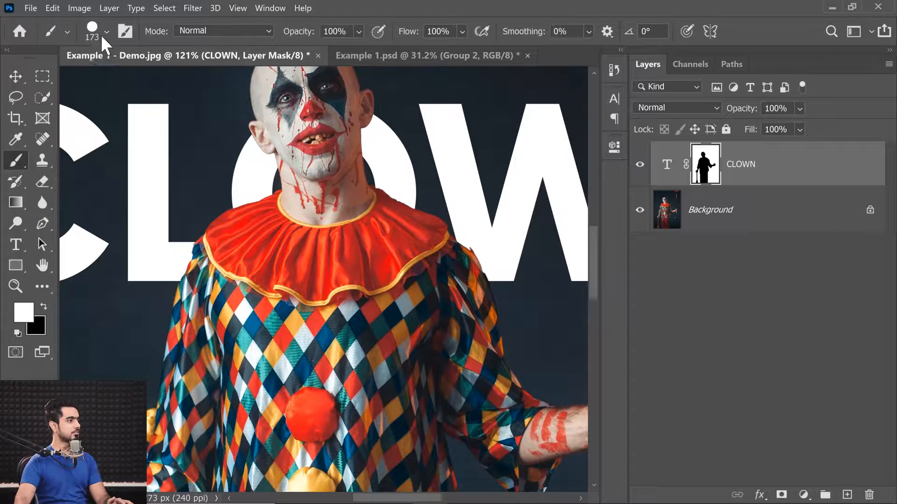
left_click(105, 31)
left_click(107, 159)
left_click(649, 276)
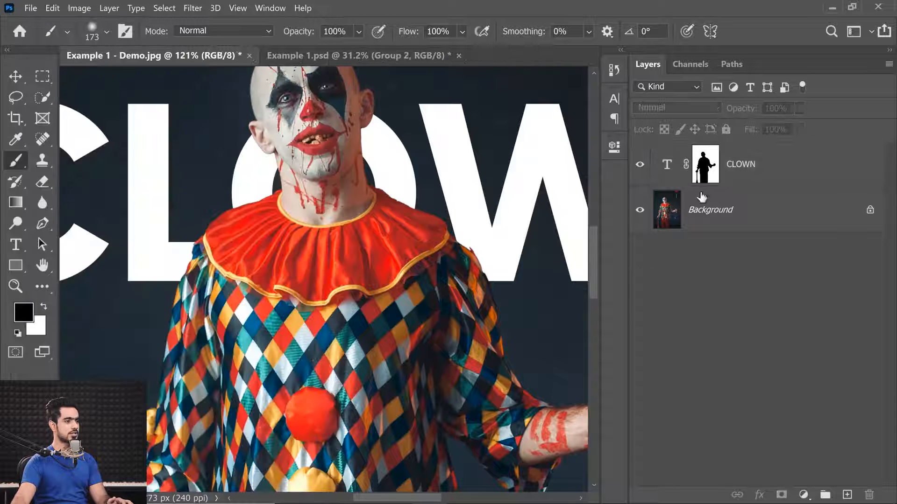
Paint white on the CLOWN layer mask with a large soft brush over the collar and shoulders, restoring the lower letters in front of them.
left_click(712, 169)
left_click_drag(328, 197, 389, 199)
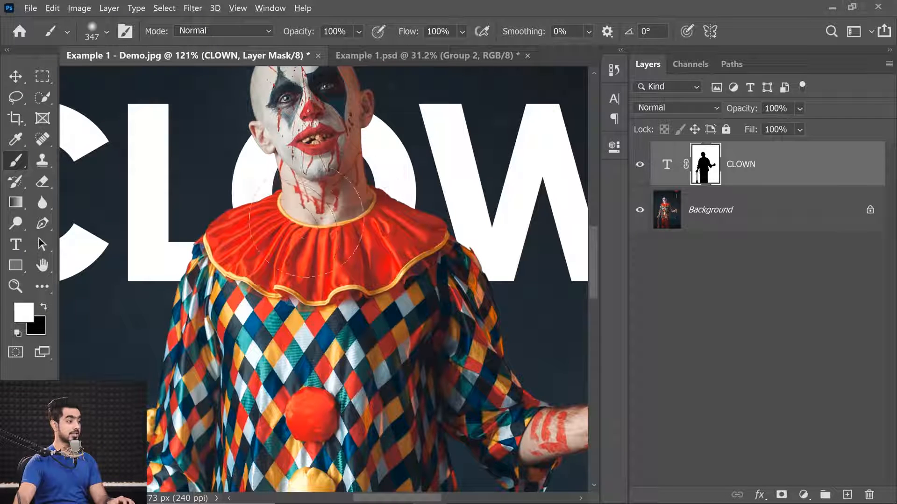
mouse_move(299, 221)
left_mouse_down()
mouse_move(249, 212)
mouse_move(318, 218)
left_mouse_up()
left_click_drag(304, 204, 252, 213)
mouse_move(235, 192)
left_mouse_down()
mouse_move(237, 212)
mouse_move(420, 275)
mouse_move(470, 205)
mouse_move(463, 166)
mouse_move(467, 192)
left_mouse_up()
left_click_drag(428, 247, 411, 248)
mouse_move(339, 259)
left_mouse_down()
mouse_move(360, 270)
mouse_move(327, 235)
mouse_move(343, 259)
mouse_move(434, 267)
mouse_move(463, 247)
mouse_move(523, 274)
mouse_move(372, 285)
mouse_move(246, 272)
mouse_move(233, 281)
mouse_move(254, 281)
left_mouse_up()
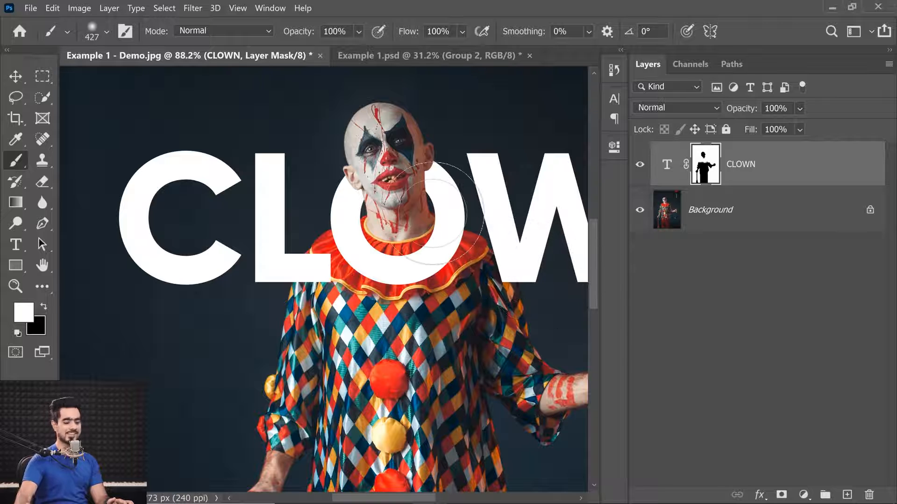
key("ctrl+0")
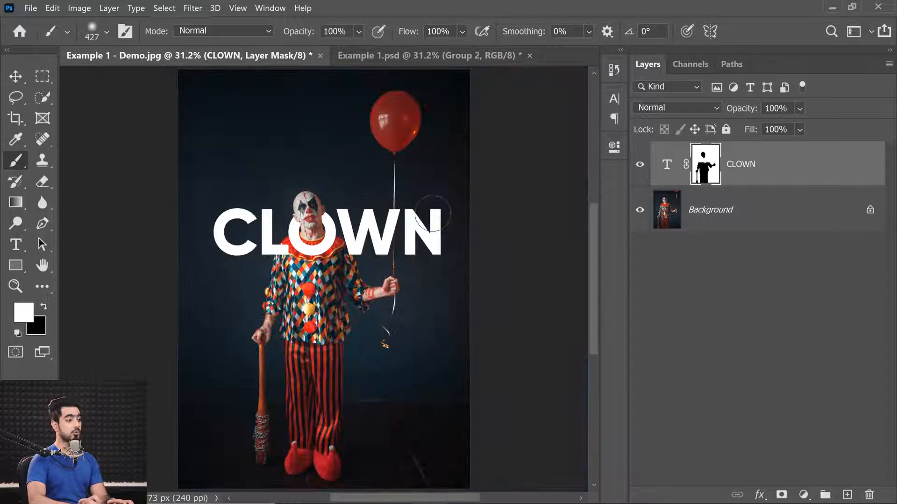
Set up the Gradient tool with the foreground-to-transparent preset and the default black foreground colour.
mouse_move(335, 243)
left_mouse_down()
mouse_move(353, 234)
mouse_move(342, 247)
left_mouse_up()
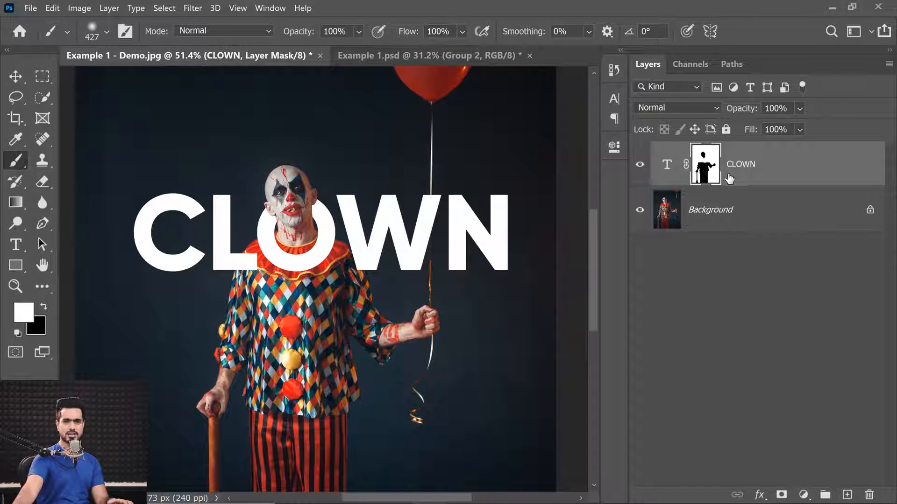
left_click(17, 205)
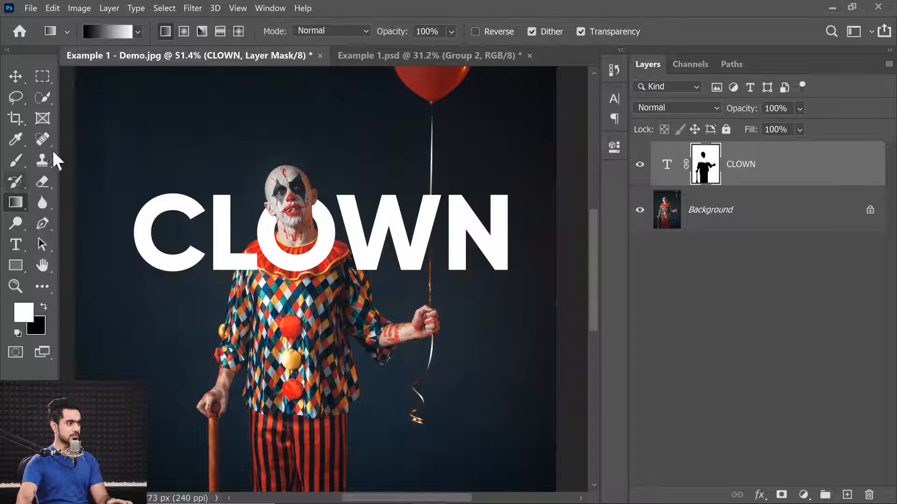
left_click(135, 32)
left_click(62, 88)
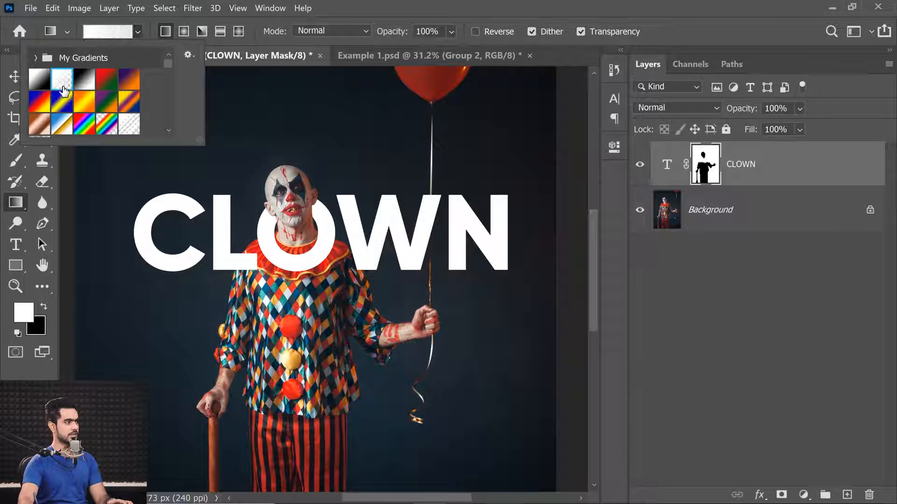
left_click(386, 8)
left_click(18, 333)
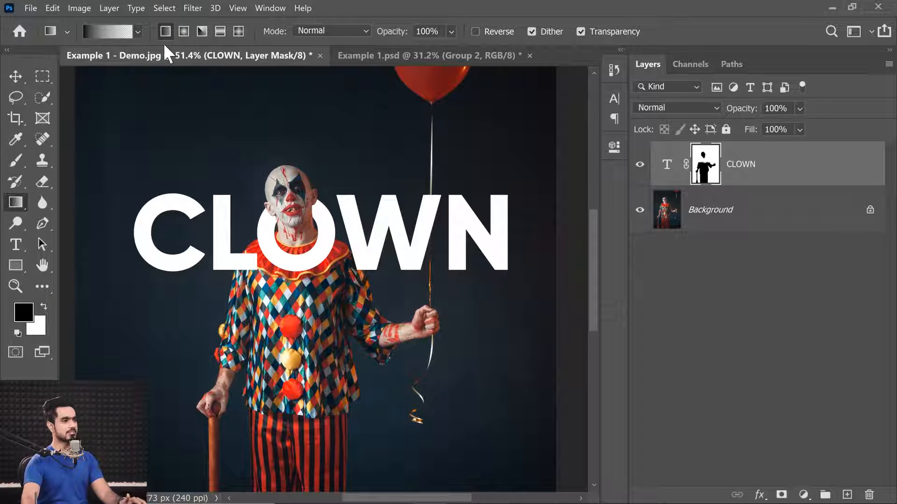
Try a linear black-to-transparent gradient down across the letters on the CLOWN mask, inspect the mask by itself, and undo the gradient.
left_click_drag(382, 166, 354, 304)
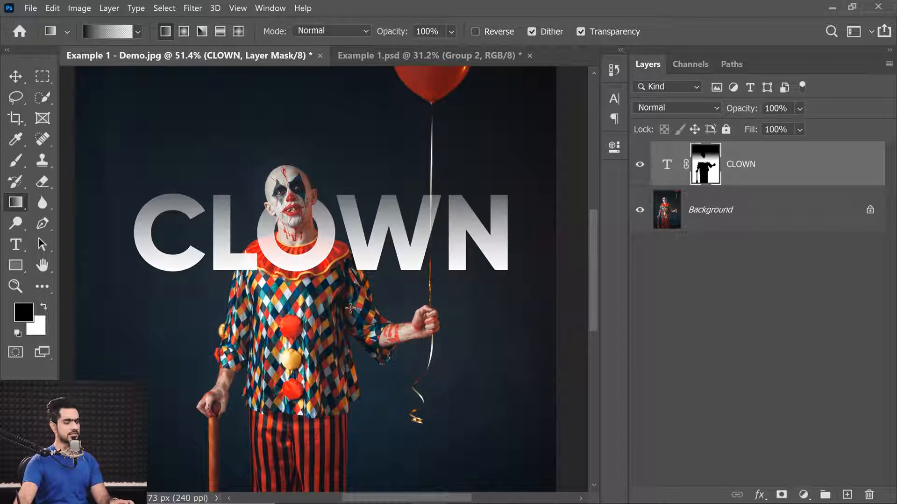
left_click(709, 170, "alt")
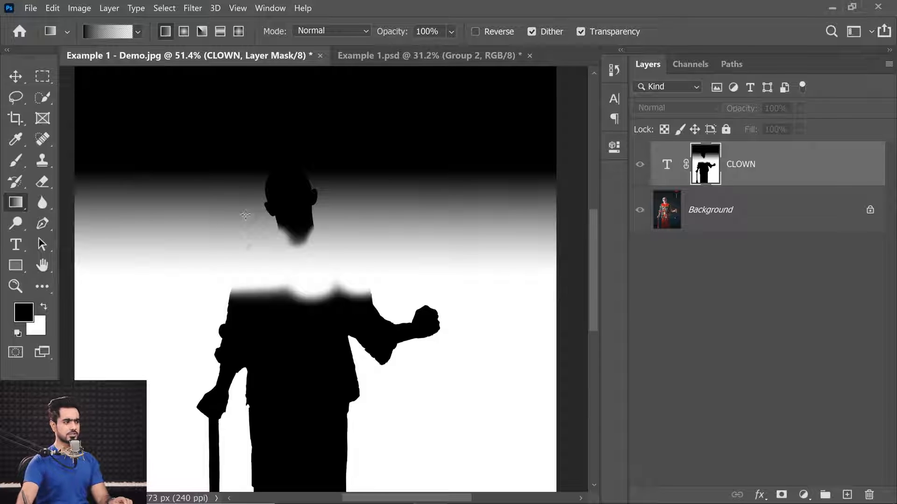
key("ctrl+z")
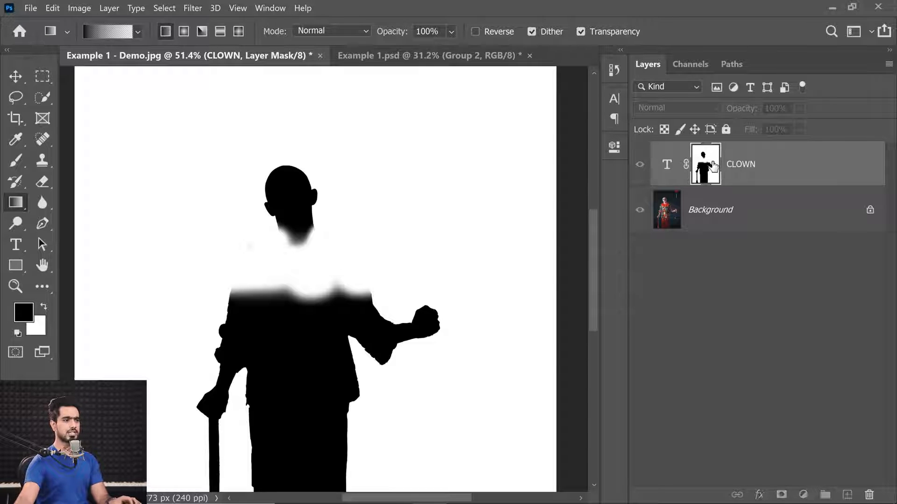
Return to the normal image view, place the masked CLOWN text layer in a group, and add a white layer mask to the group.
left_click(713, 165, "alt")
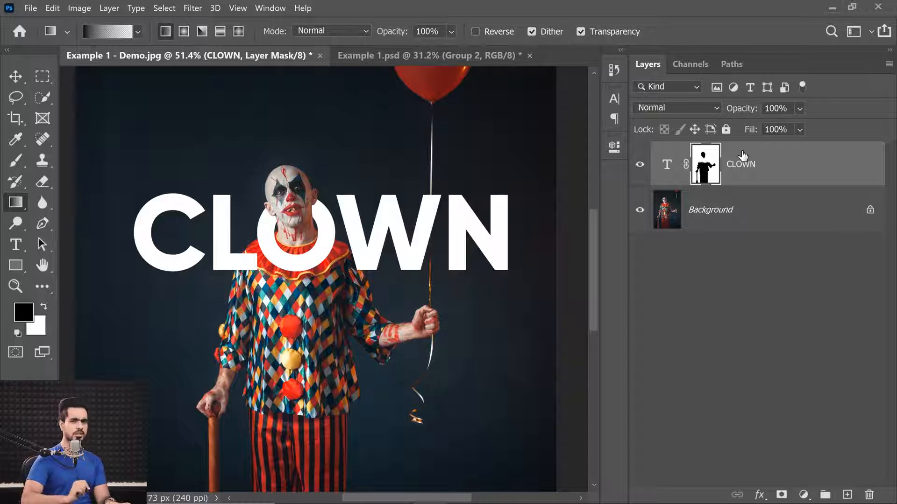
key("ctrl+g")
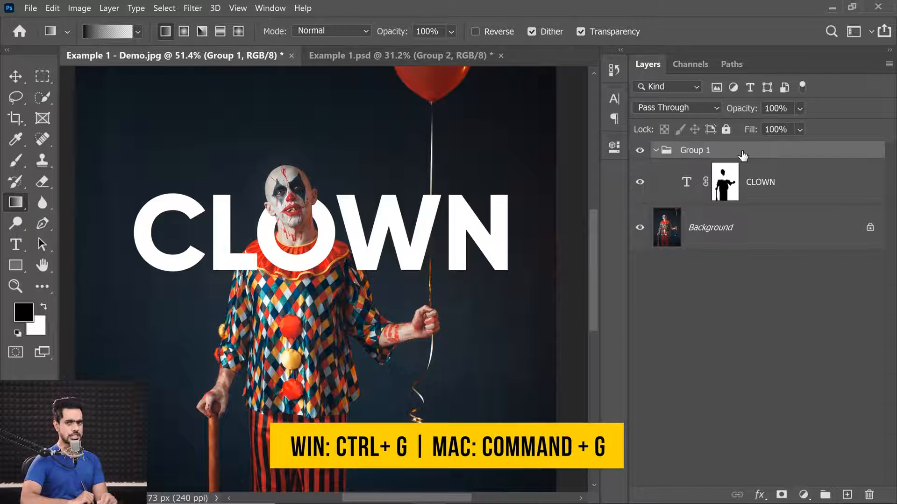
left_click(656, 151)
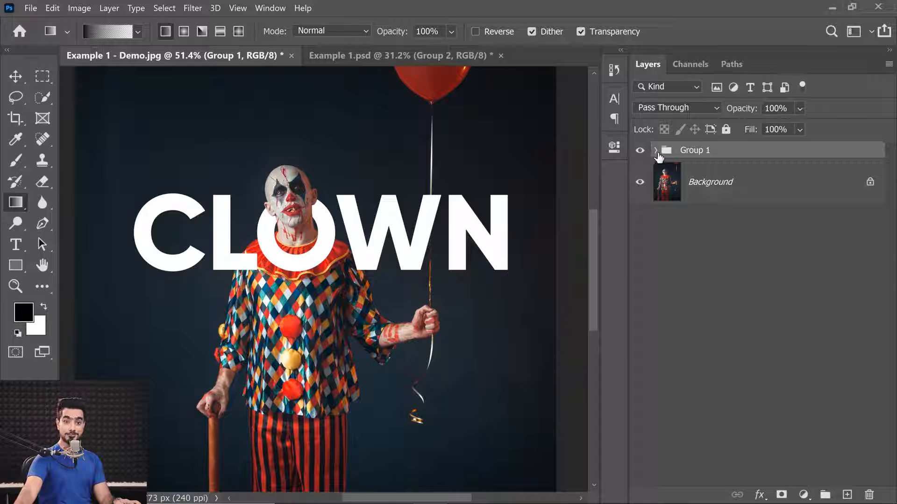
left_click(781, 494)
scroll(346, 206, "up", 2)
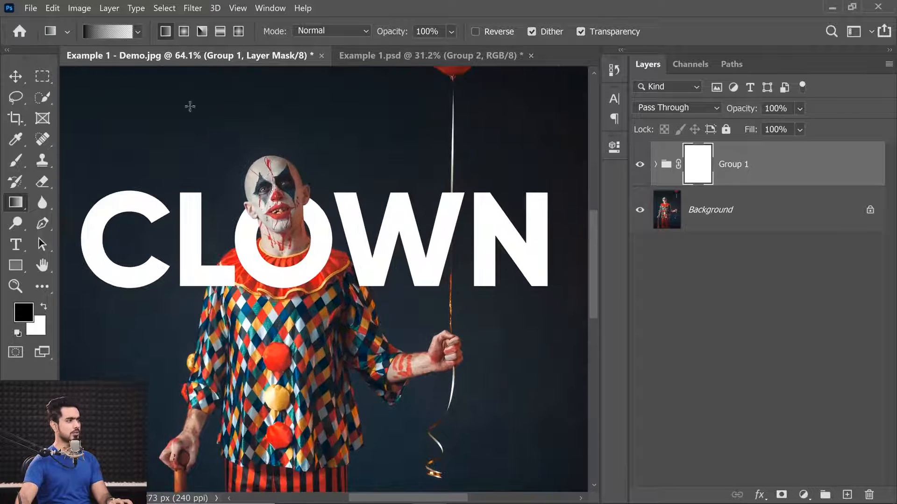
Draw a linear black-to-white gradient down the group's mask, redrawing it until only the tops of the CLOWN letters fade partially.
left_click(139, 31)
left_click_drag(383, 157, 383, 289)
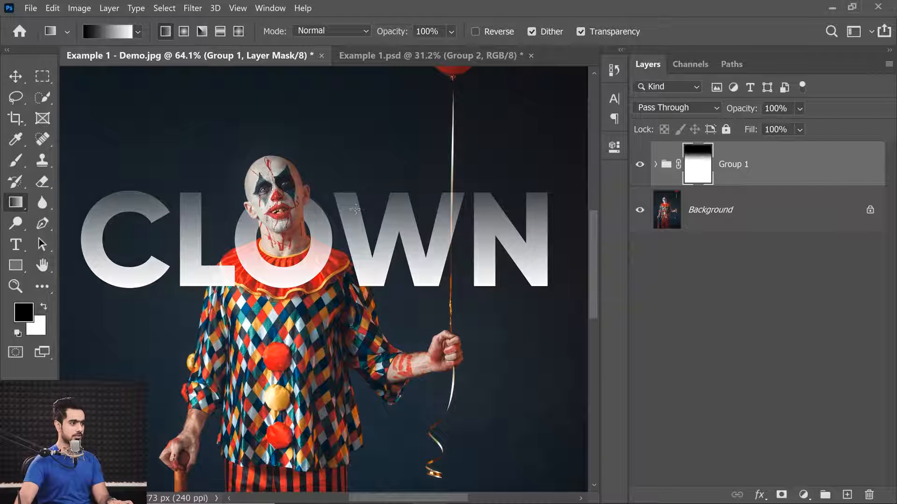
left_click_drag(353, 186, 347, 213)
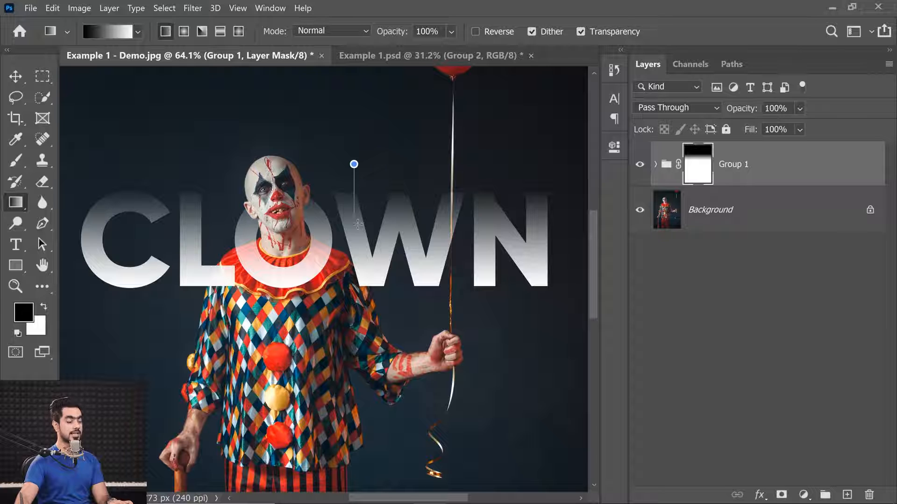
left_click_drag(363, 282, 363, 290)
left_click_drag(345, 185, 359, 279)
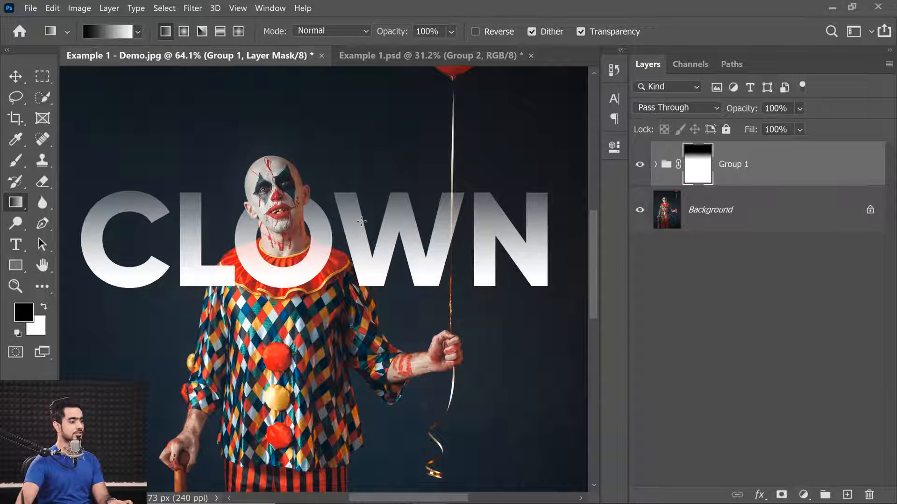
key("ctrl+0")
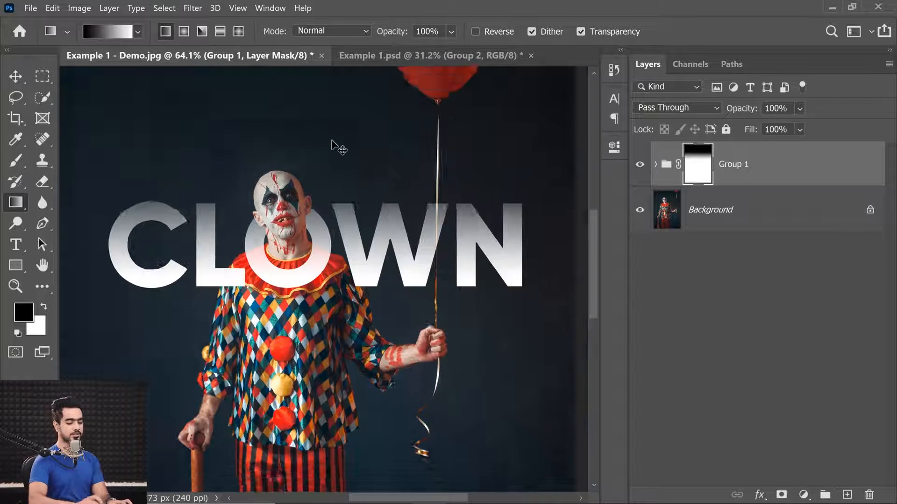
left_click_drag(352, 237, 351, 263)
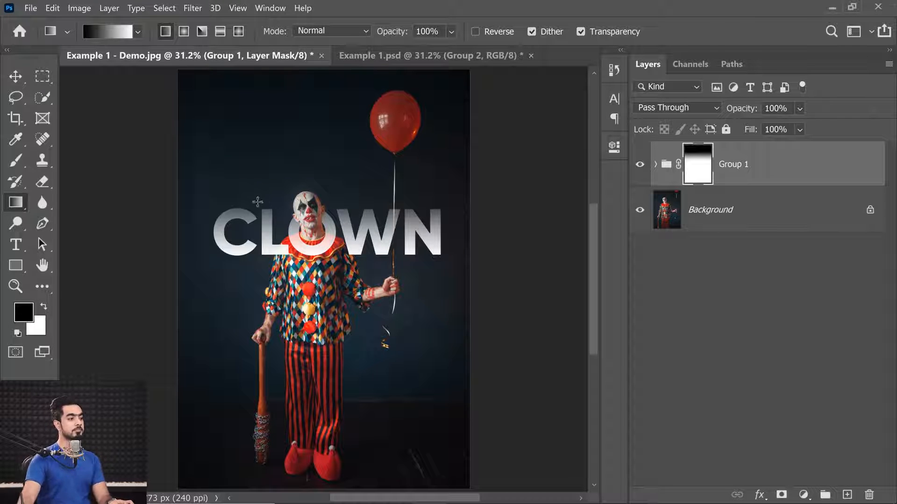
scroll(266, 202, "up", 4)
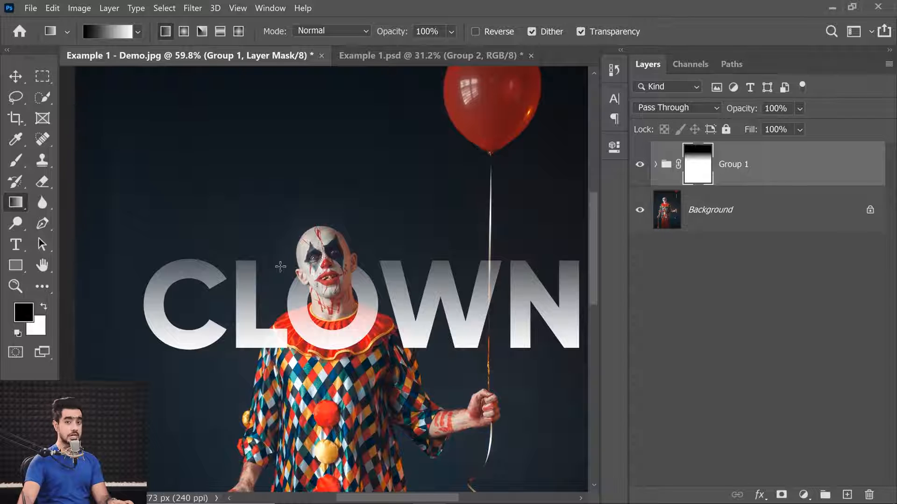
Add the text THE in white Gilroy ExtraBold above the letters CL and scale it up.
left_click(15, 243)
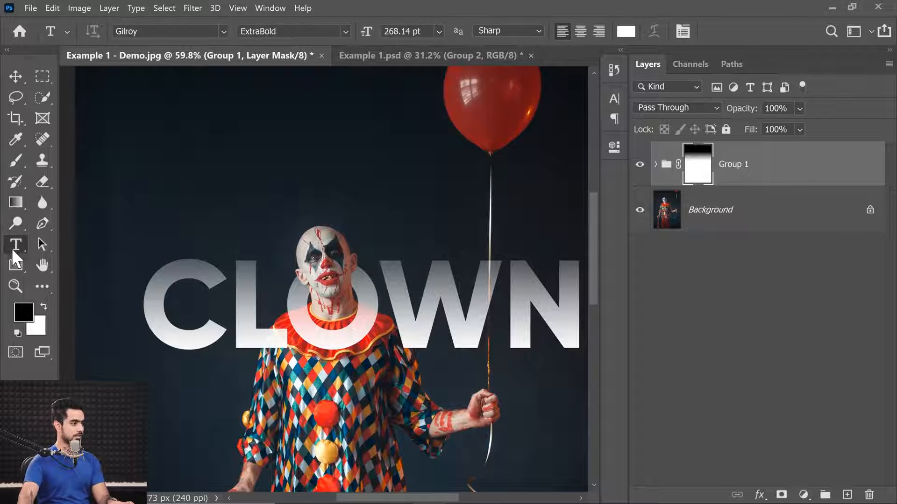
left_click(196, 216)
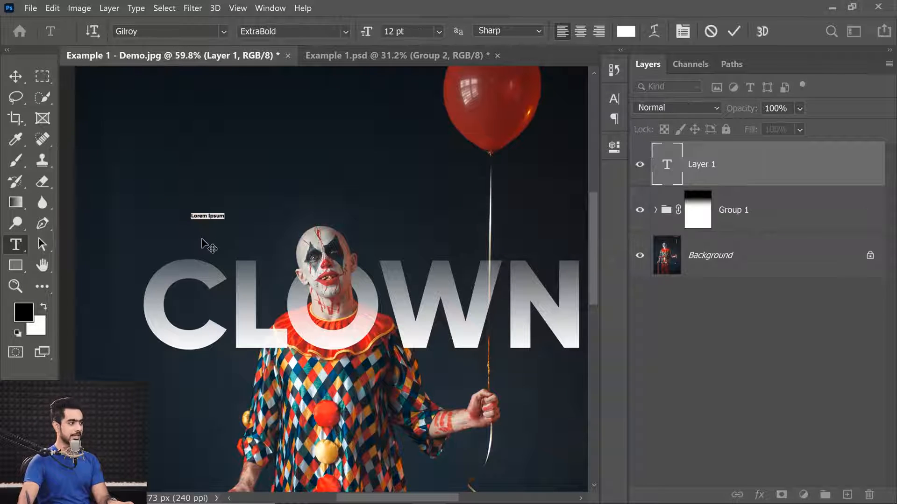
type("THE")
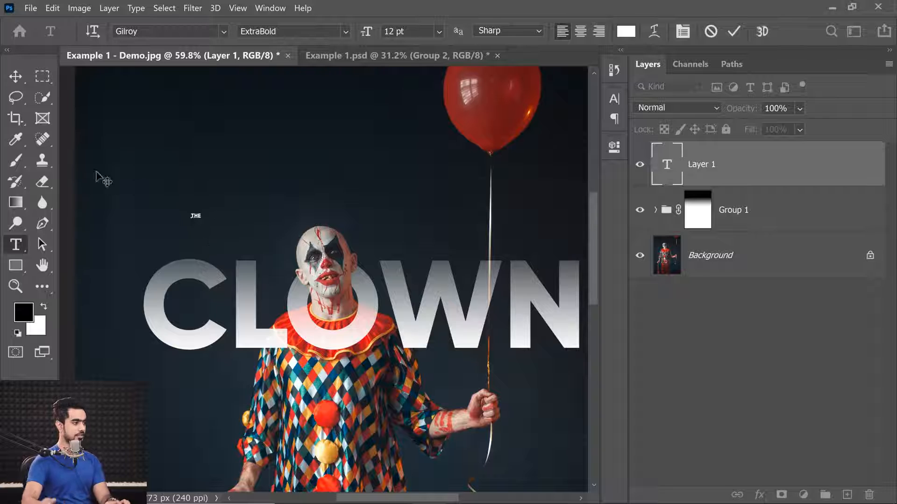
left_click(16, 76)
key("ctrl+t")
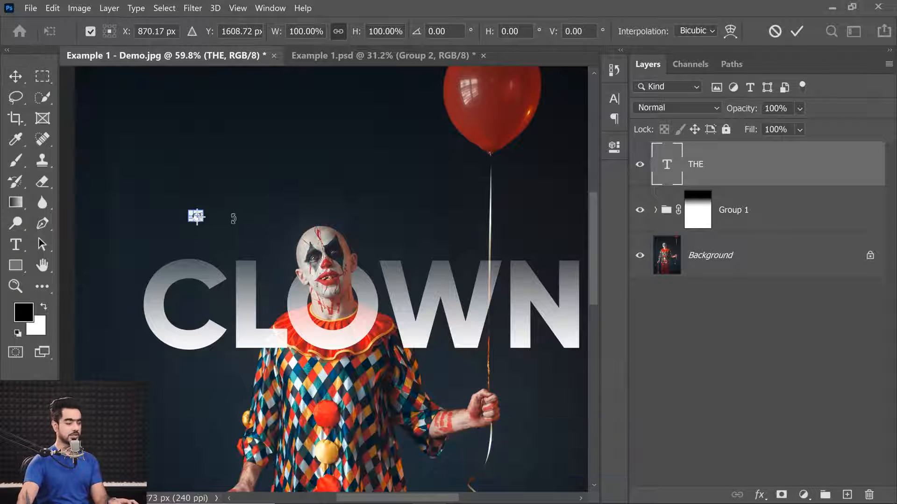
left_click_drag(223, 201, 271, 179)
key("Return")
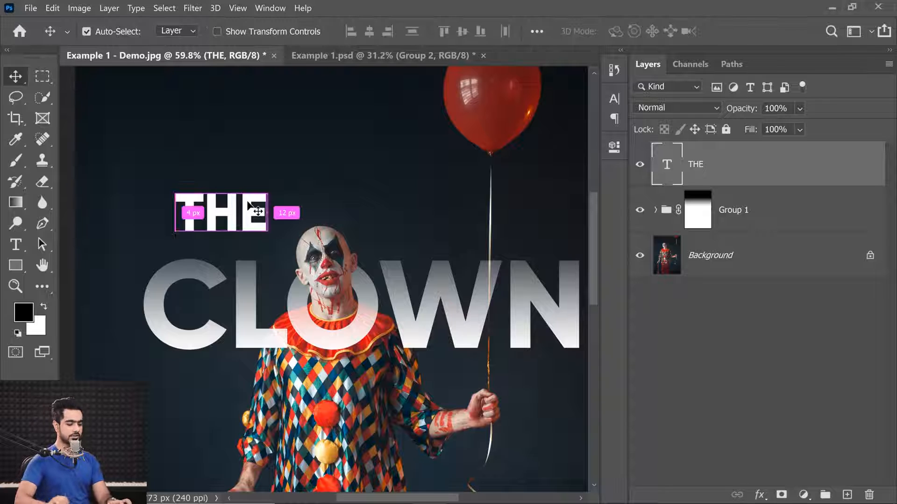
Nudge the THE text straight down in small increments to bring it closer to the CLOWN title.
key("ctrl+t")
key("Down")
key("Down")
key("Down")
key("Down")
key("Down")
key("Down")
key("Down")
key("Down")
key("Down")
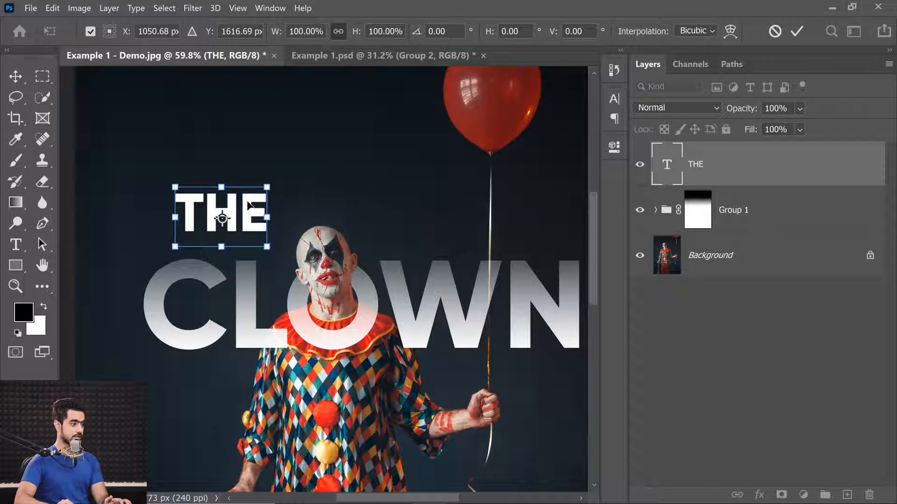
key("Down")
key("Down")
key("Down")
key("Down")
key("Down")
key("Down")
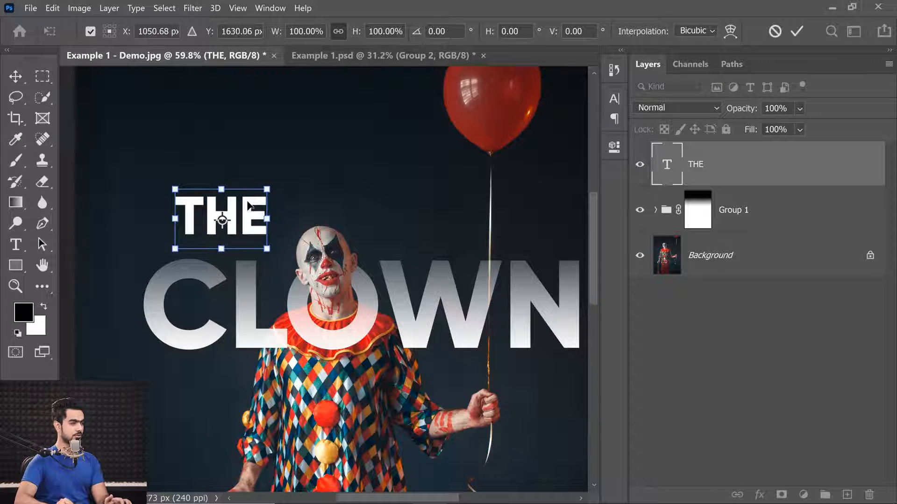
key("Return")
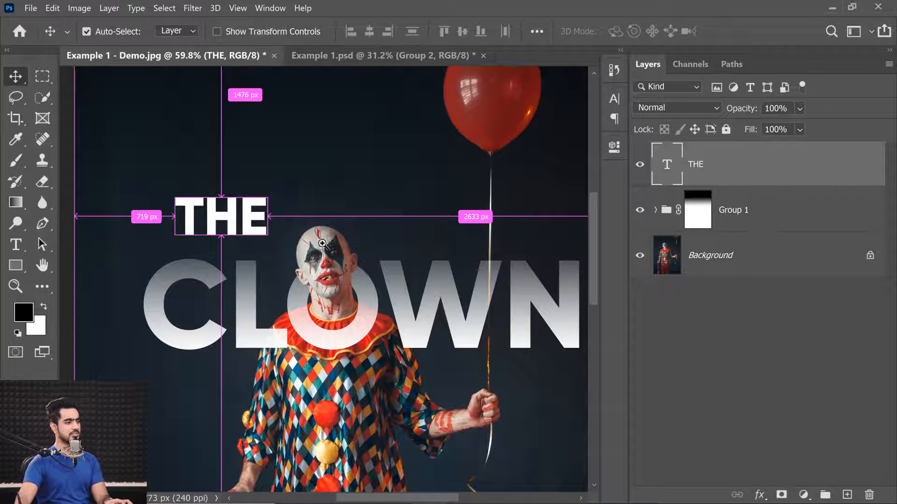
Add a layer mask to the THE text and fade its letter tops with a linear black-to-white gradient.
scroll(322, 235, "down", 4)
scroll(323, 234, "up", 3)
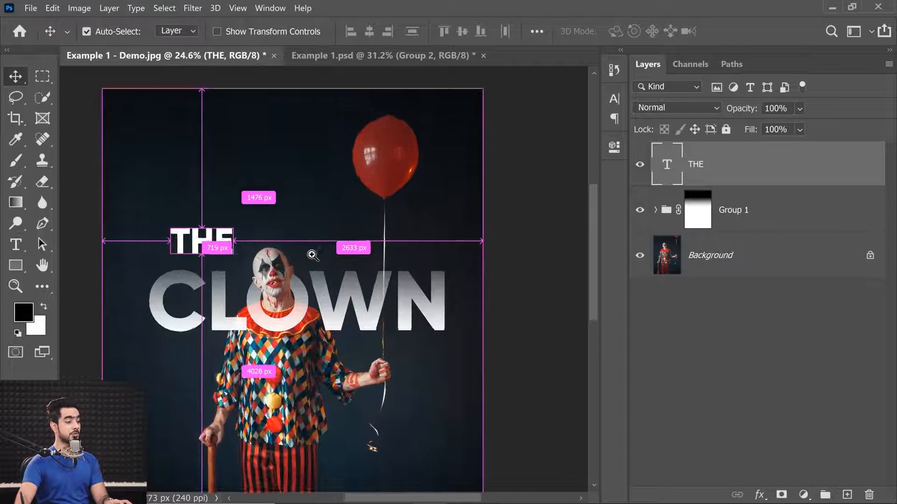
left_click(781, 495)
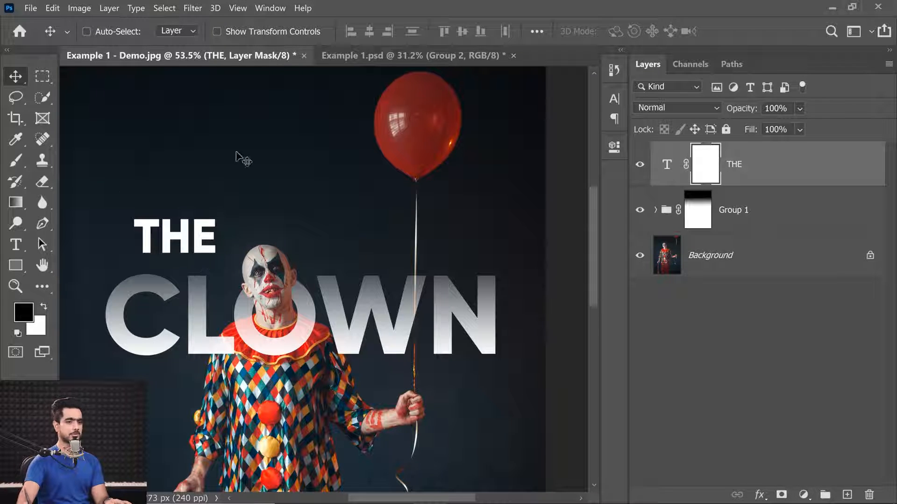
left_click(17, 201)
left_click_drag(167, 269, 167, 269)
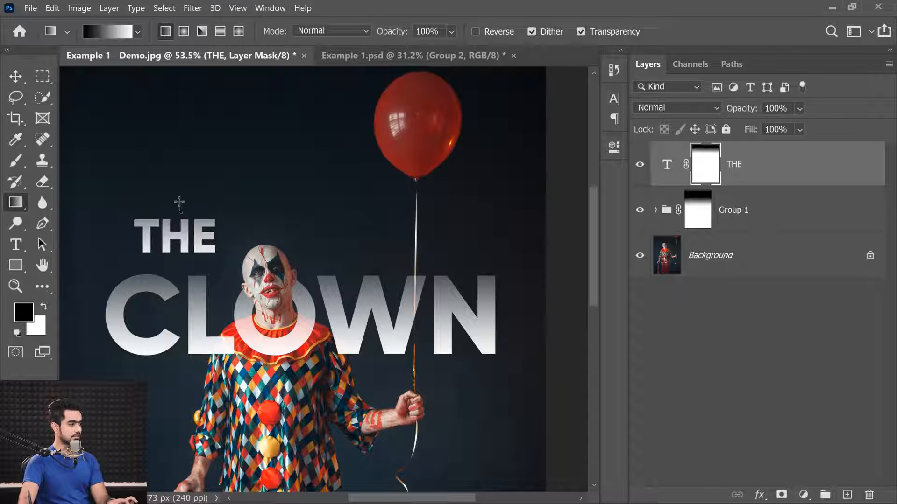
left_click_drag(184, 221, 186, 253)
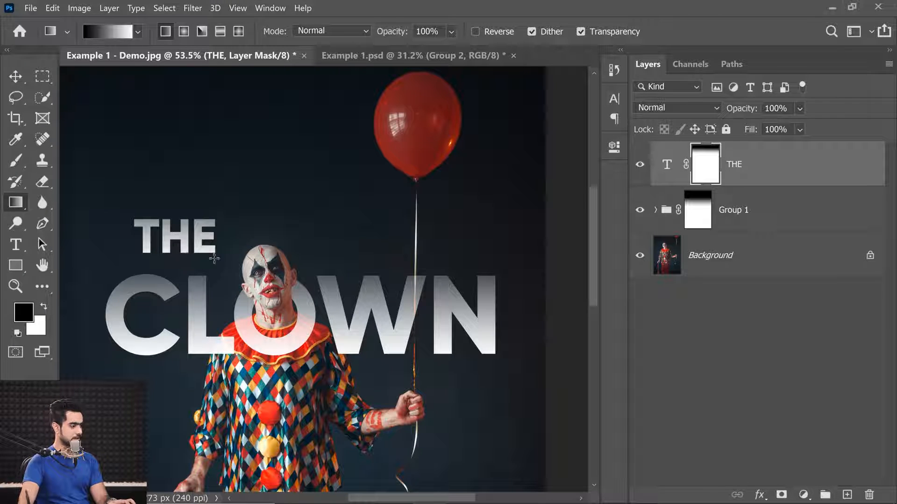
scroll(300, 183, "down", 3)
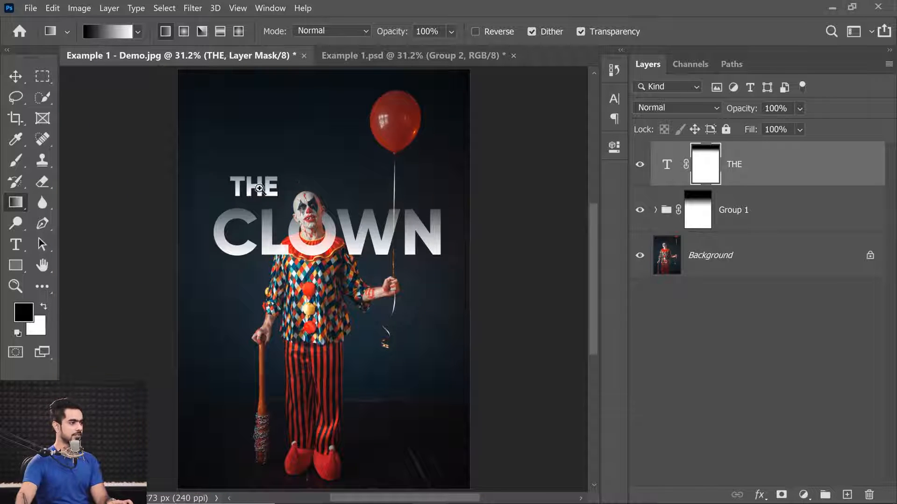
Redraw the black-to-white gradient on the THE mask from above the word downward to refine the fade of its letter tops.
scroll(264, 185, "up", 5)
left_click_drag(254, 130, 264, 232)
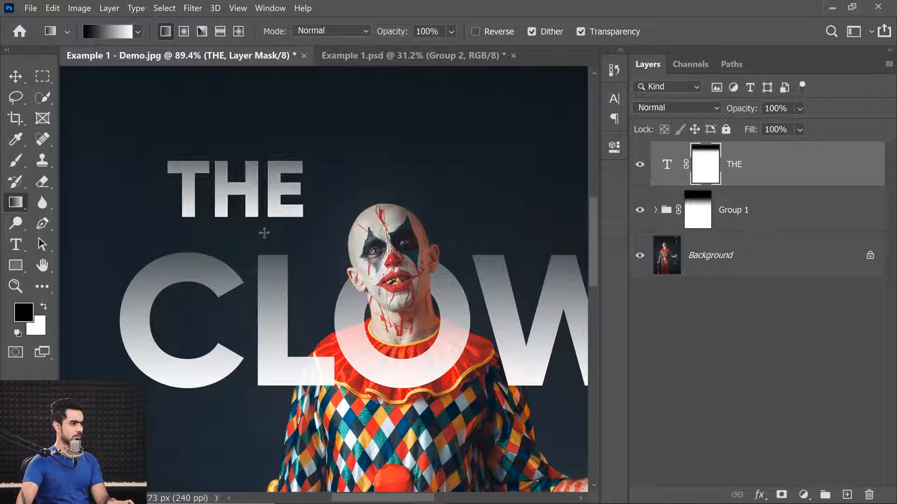
scroll(280, 156, "down", 5)
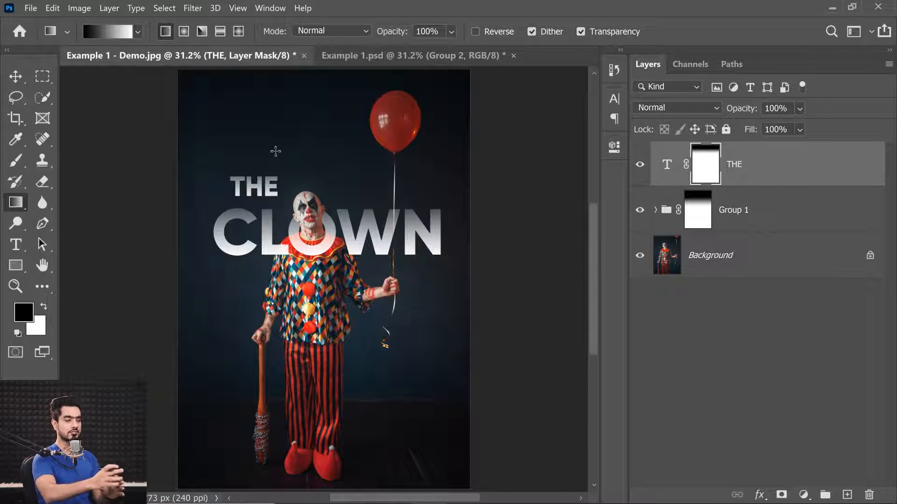
scroll(288, 241, "up", 2)
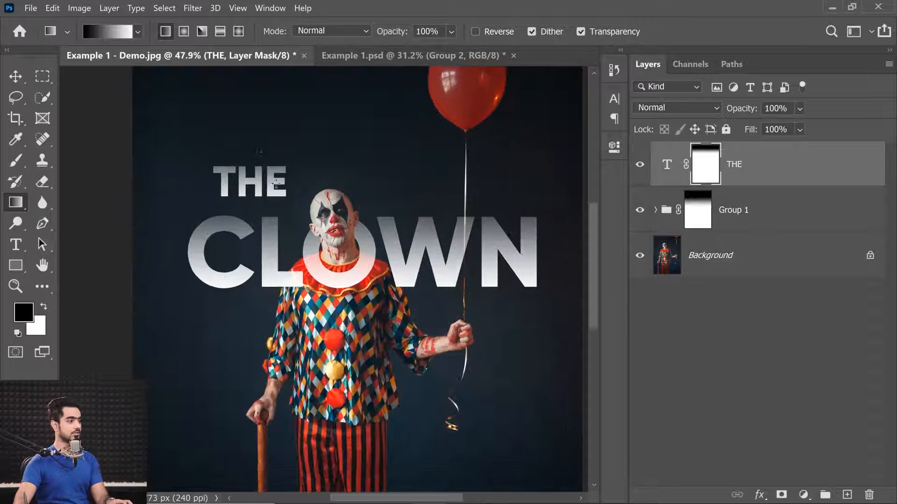
left_click_drag(267, 200, 269, 214)
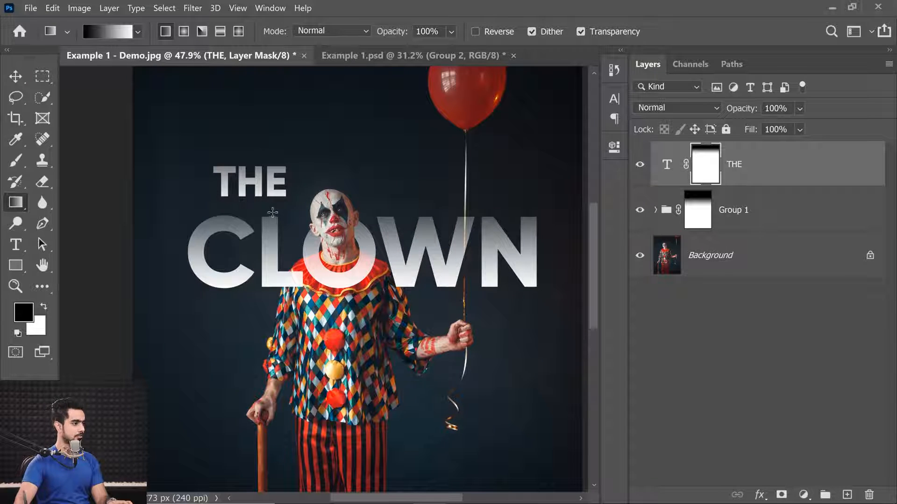
mouse_move(283, 183)
left_mouse_down()
mouse_move(257, 183)
mouse_move(288, 188)
left_mouse_up()
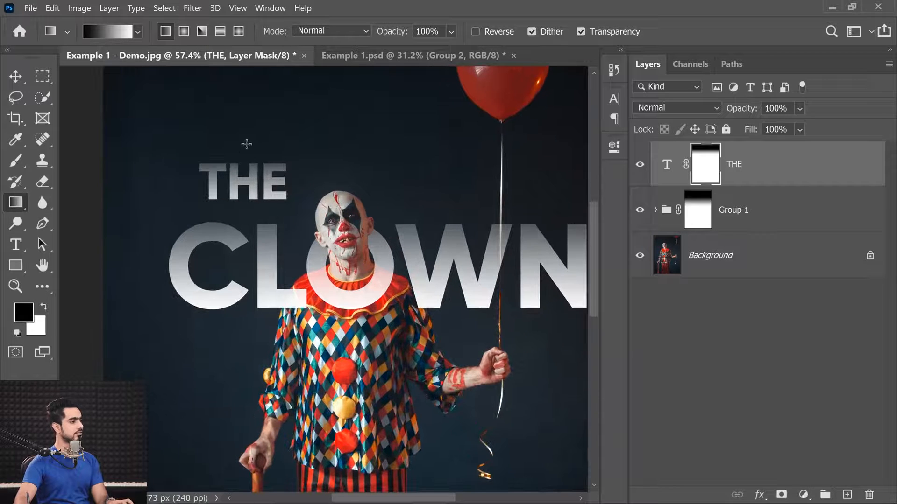
Unlink the THE layer's mask from its text and nudge only the mask slightly upward.
left_click(686, 164)
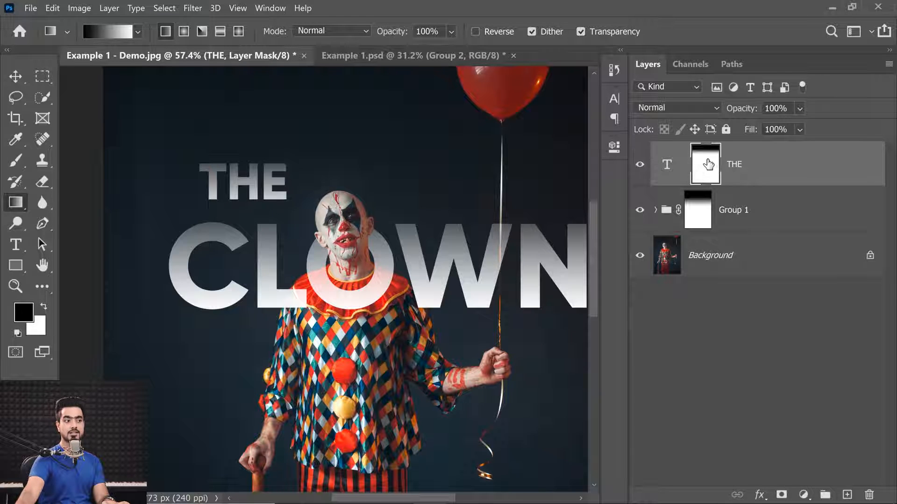
key("ctrl+t")
key("Up")
key("Up")
key("Up")
key("Up")
key("Up")
key("Up")
key("Up")
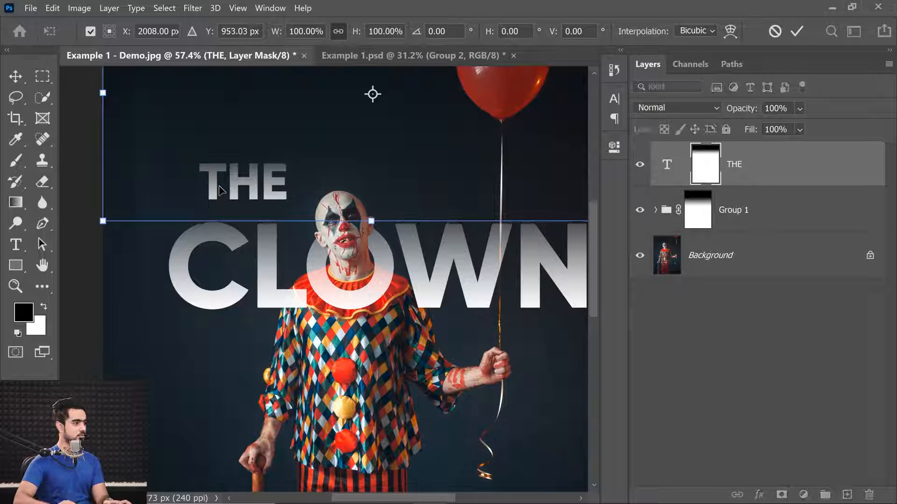
key("Return")
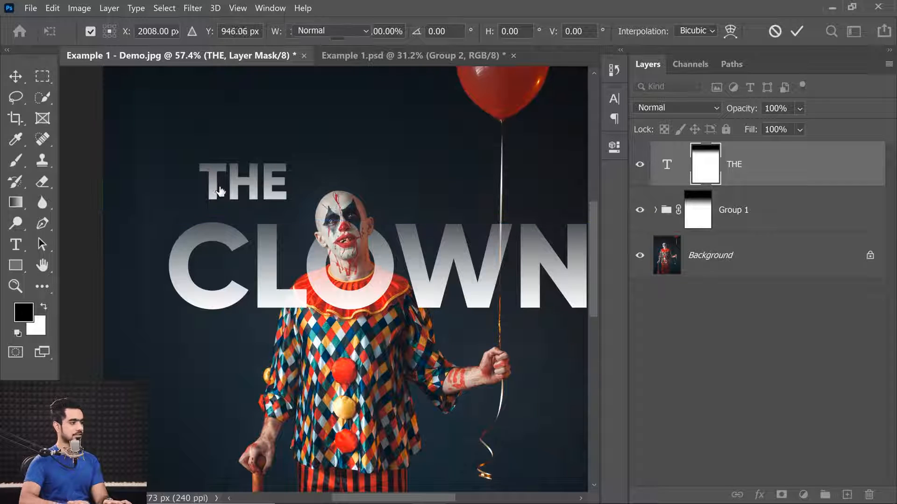
key("g")
key("ctrl+0")
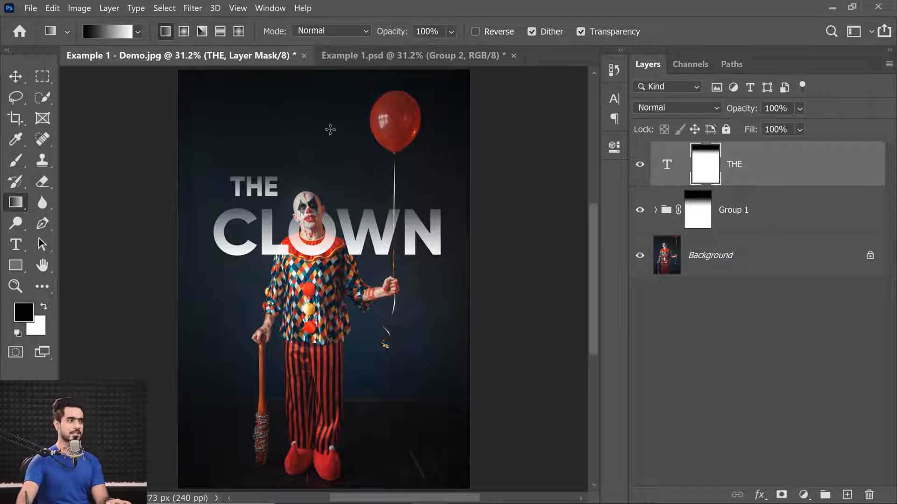
Check the finished example poster, add the text IN THEATRES JULY 21 over the clown's lower legs, and delete that text layer.
left_click(379, 55)
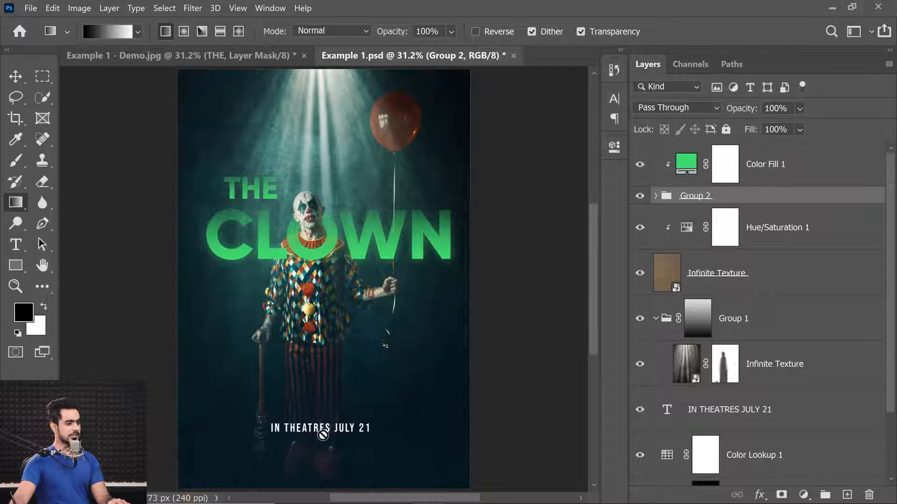
left_click(147, 56)
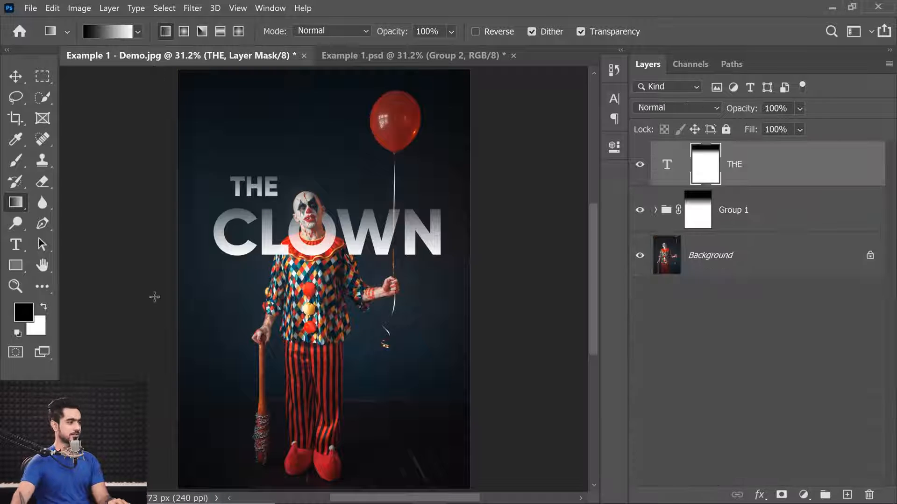
left_click(16, 251)
left_click(317, 426)
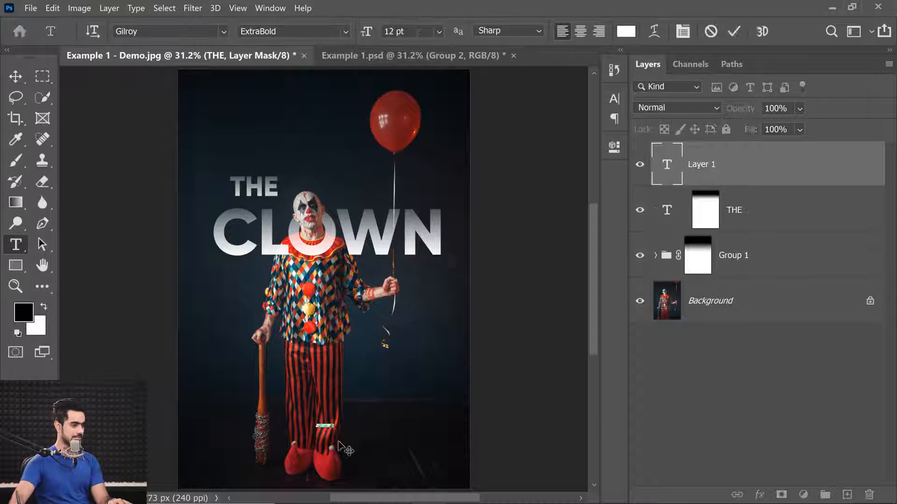
type("IN THEATRES JULY 21")
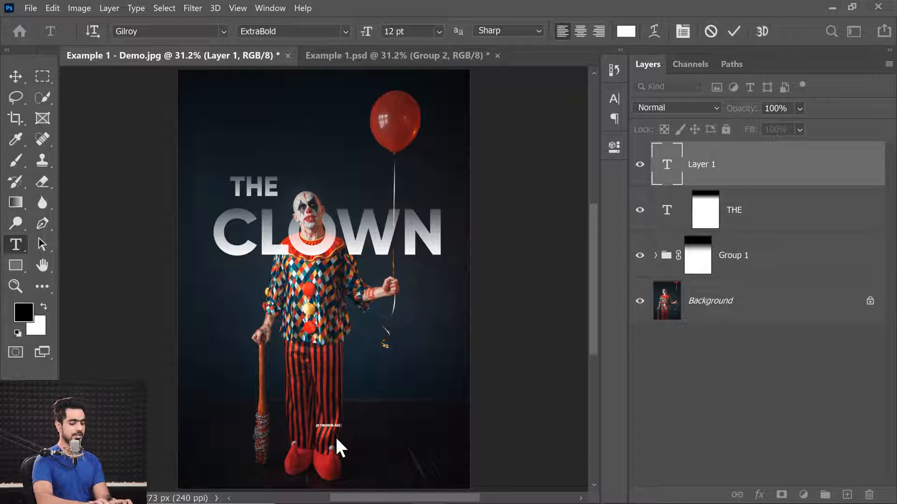
left_click(16, 76)
left_click_drag(316, 374, 275, 255)
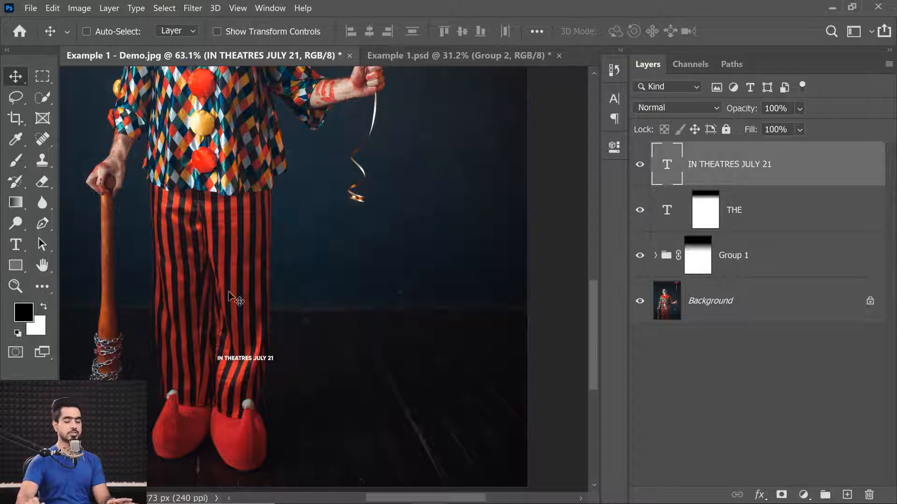
left_click_drag(693, 193, 869, 494)
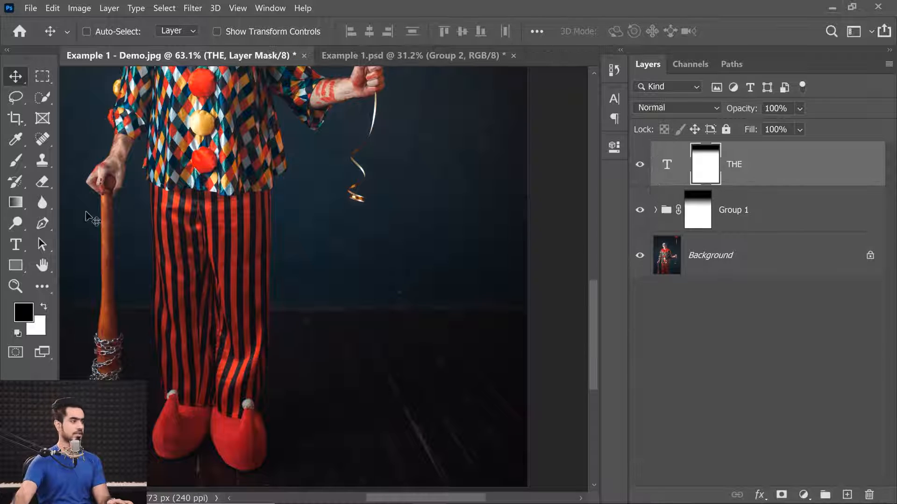
Add a centre-aligned text line reading IN THEATRES JULY 21 over the clown's lower legs.
left_click(14, 246)
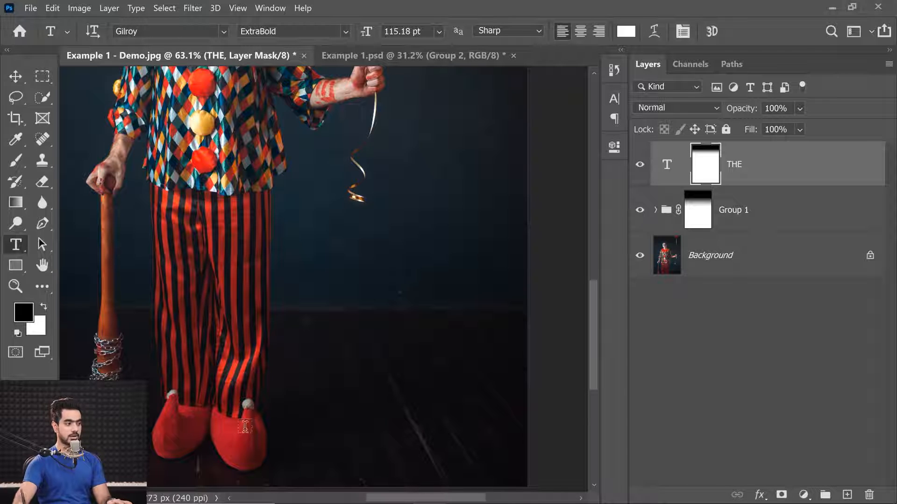
left_click(580, 32)
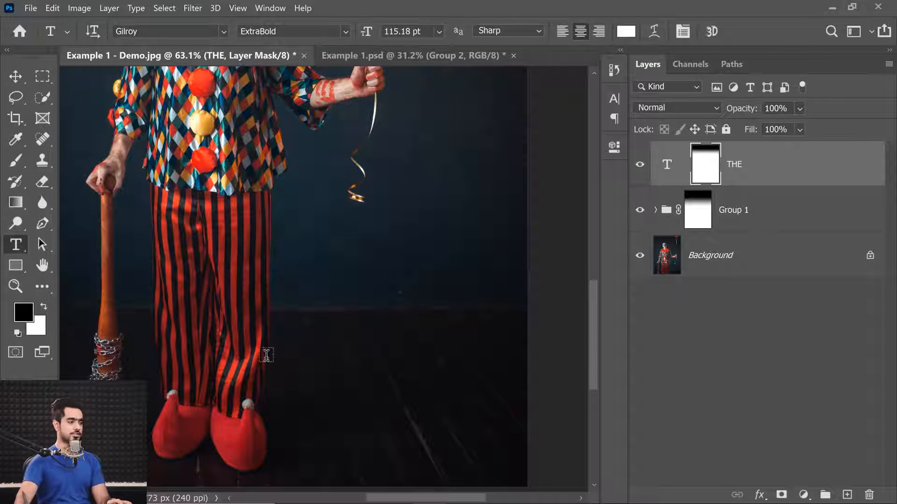
left_click(244, 367)
type("IN THEATRE")
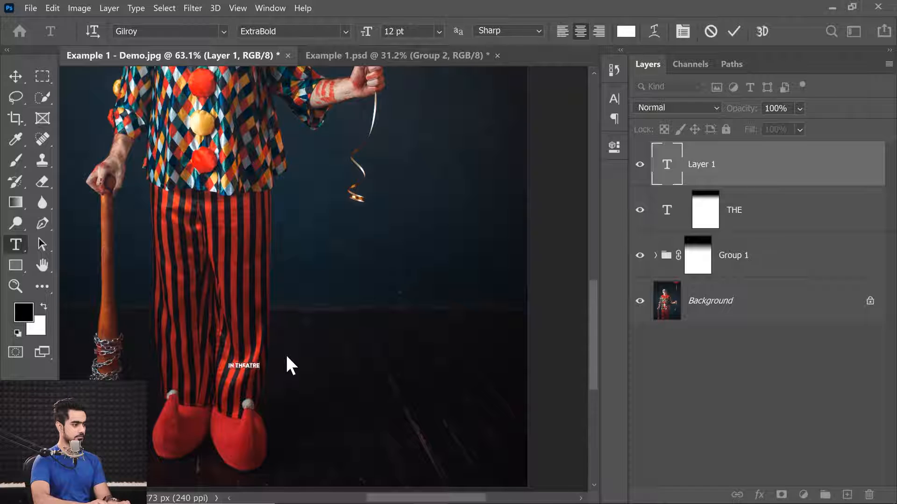
type("S JULY 21")
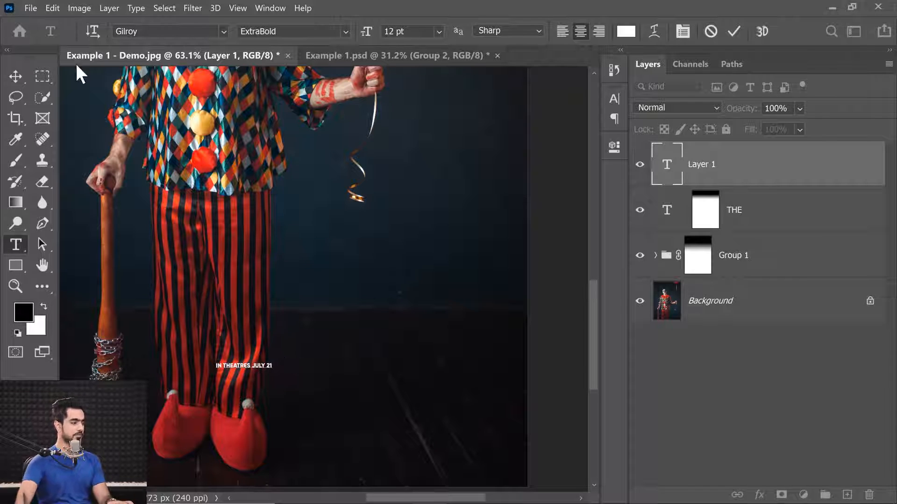
Set the whole release-date line in the Bebas Neue Bold font.
key("ctrl+a")
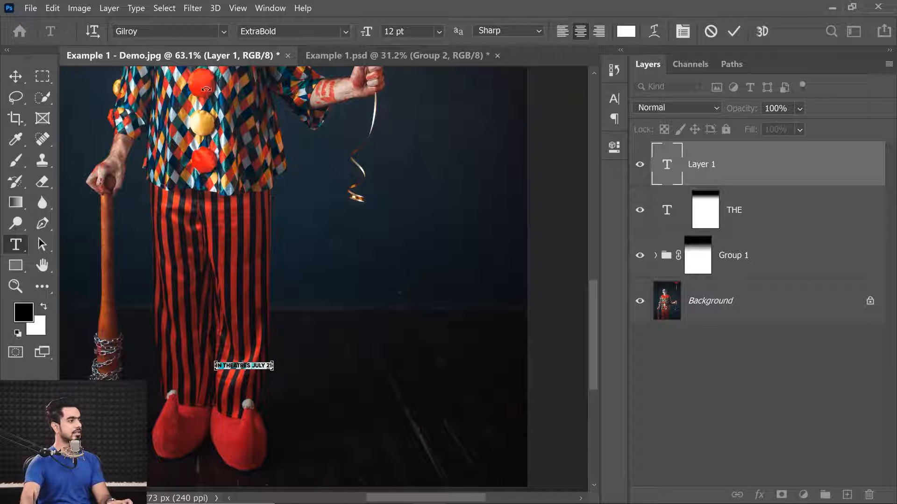
left_click(145, 33)
type("Bebas Neue")
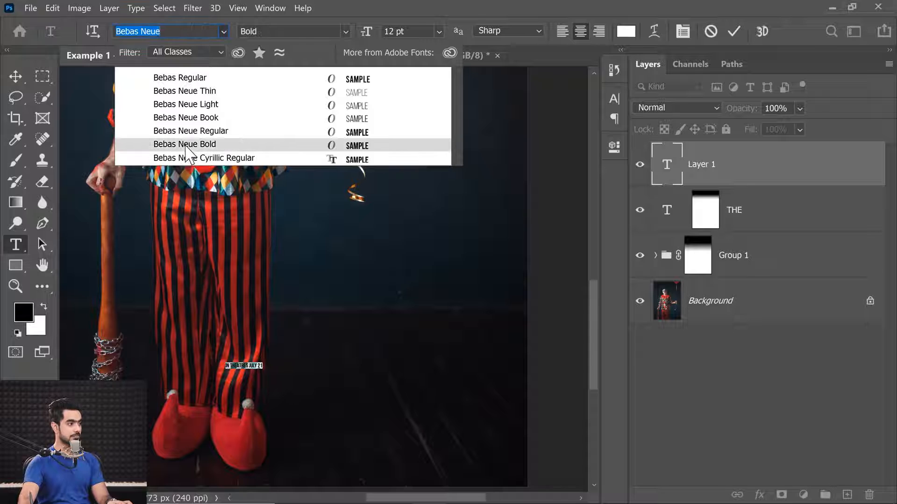
left_click(187, 145)
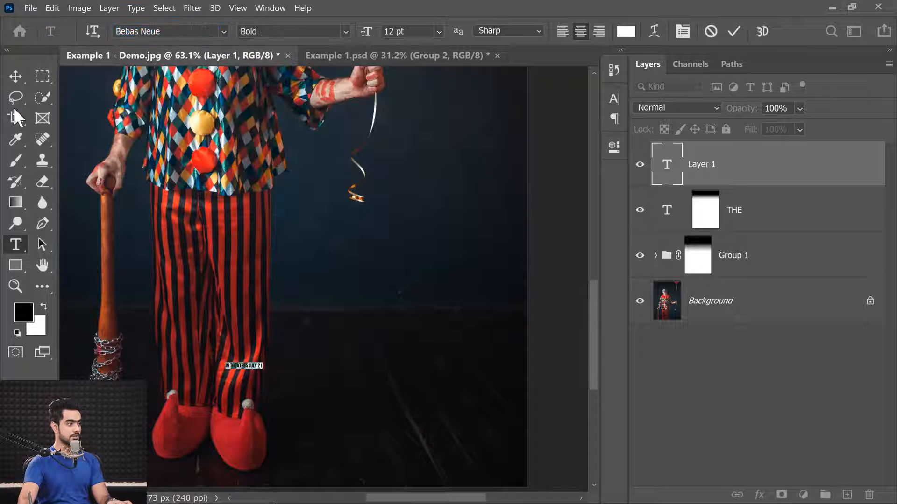
Scale up the IN THEATRES JULY 21 text to about 65 pt and view the whole poster.
left_click(16, 77)
key("ctrl+t")
left_click_drag(262, 369, 348, 415)
key("Return")
key("ctrl+0")
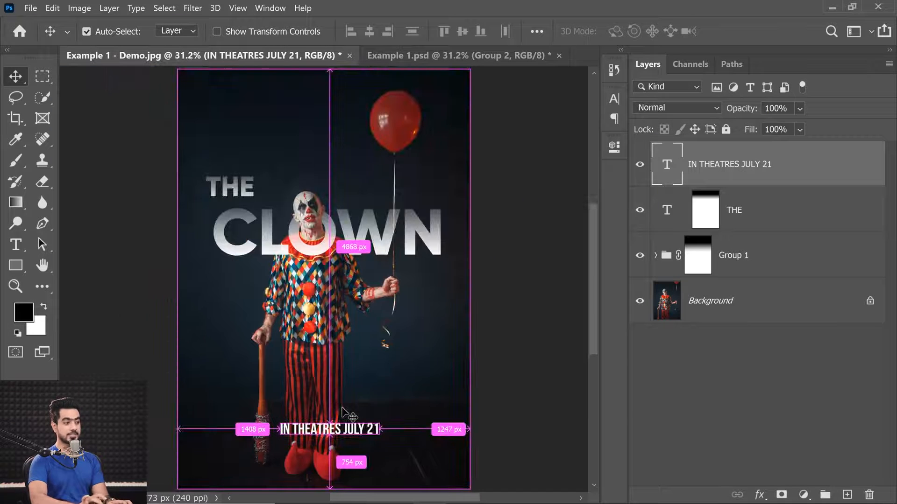
Centre the release-date text horizontally on the canvas and clear the selection.
key("ctrl+a")
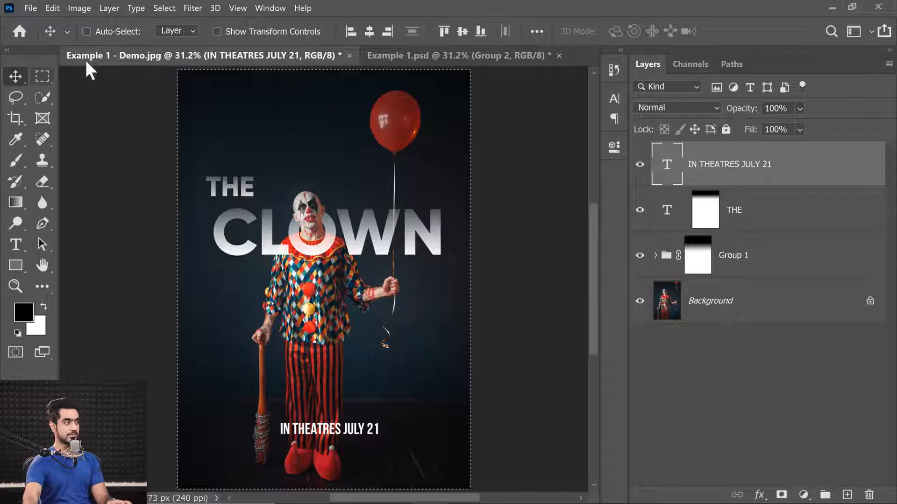
left_click(369, 34)
key("ctrl+d")
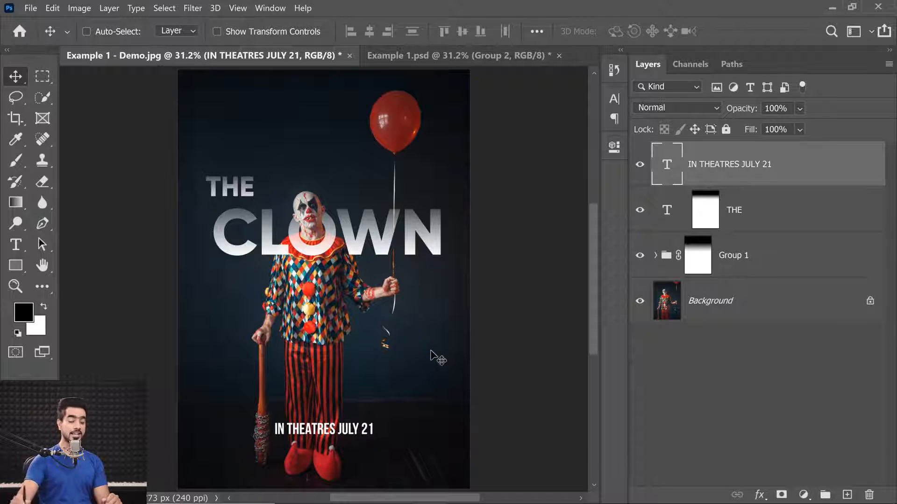
Replace JULY 21 with NOVEMBER 20 in the centre-aligned release-date line, and undo the text change.
left_click(23, 247)
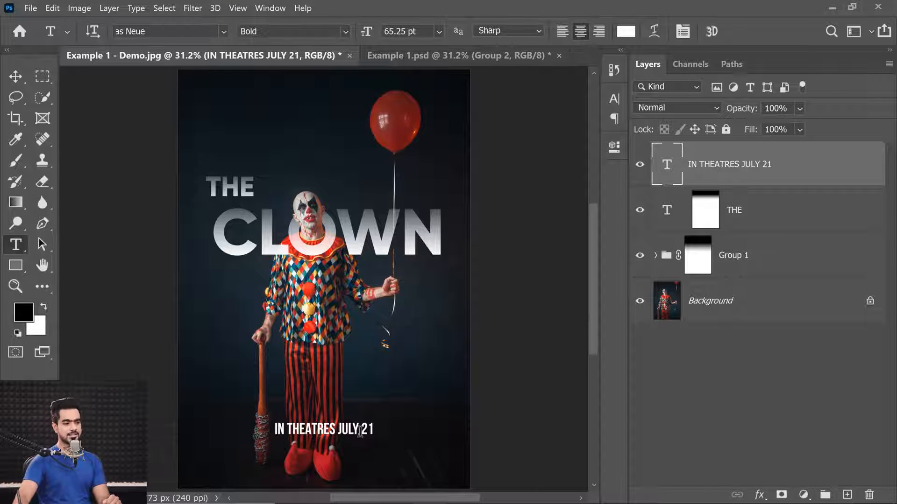
double_click(668, 169)
left_click(340, 429)
left_click_drag(340, 429, 390, 418)
type("N")
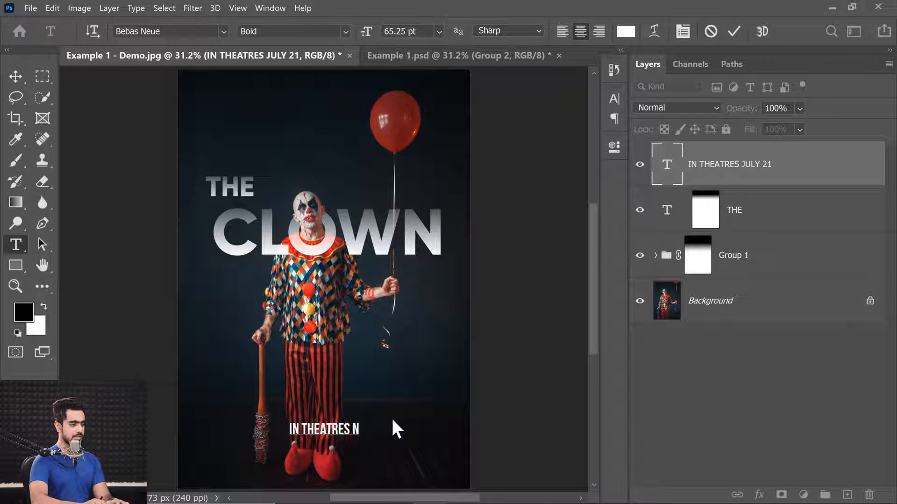
type("OVEMBE")
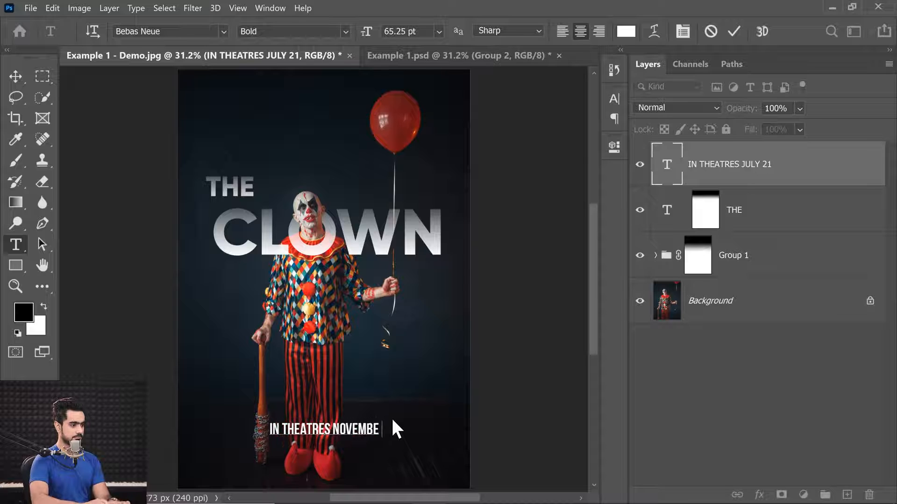
type("R 20")
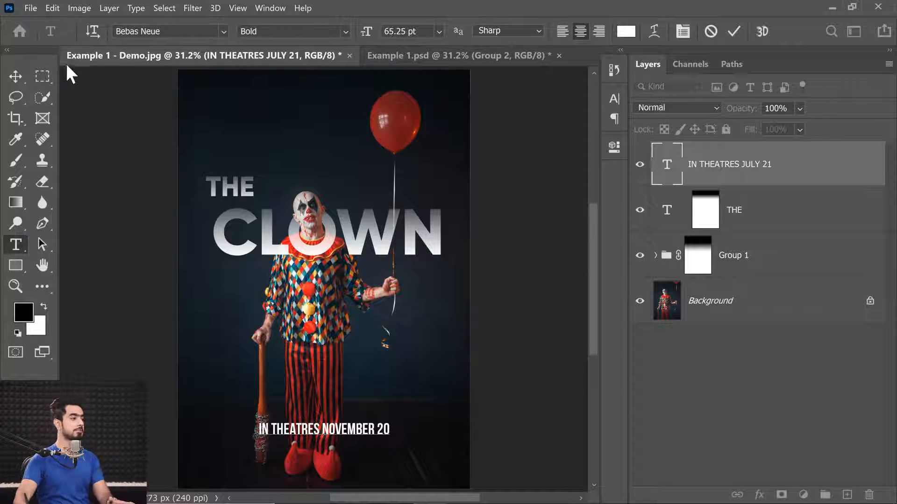
left_click(15, 77)
key("ctrl+z")
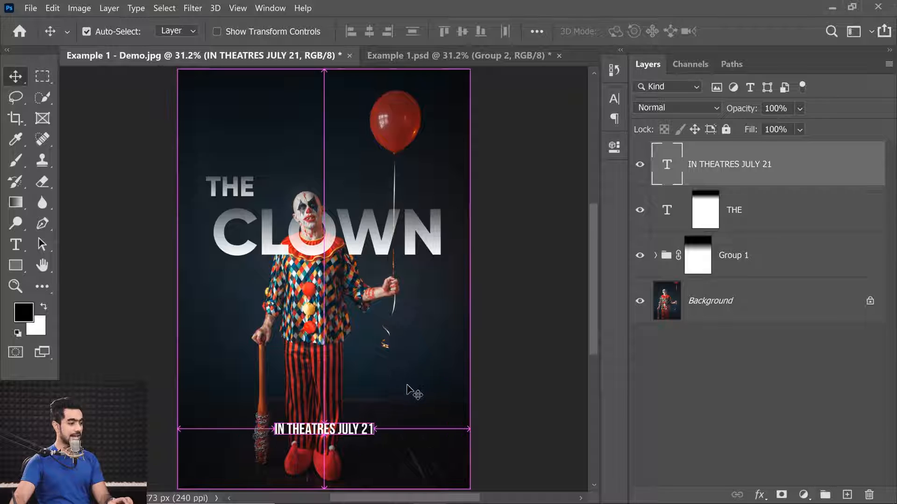
Switch the release-date text to left alignment and centre the line horizontally on the canvas.
double_click(667, 166)
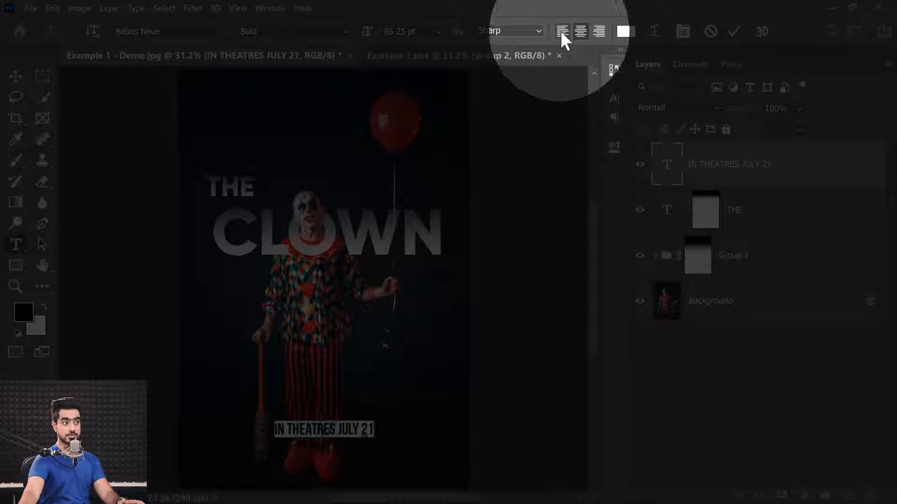
left_click(561, 31)
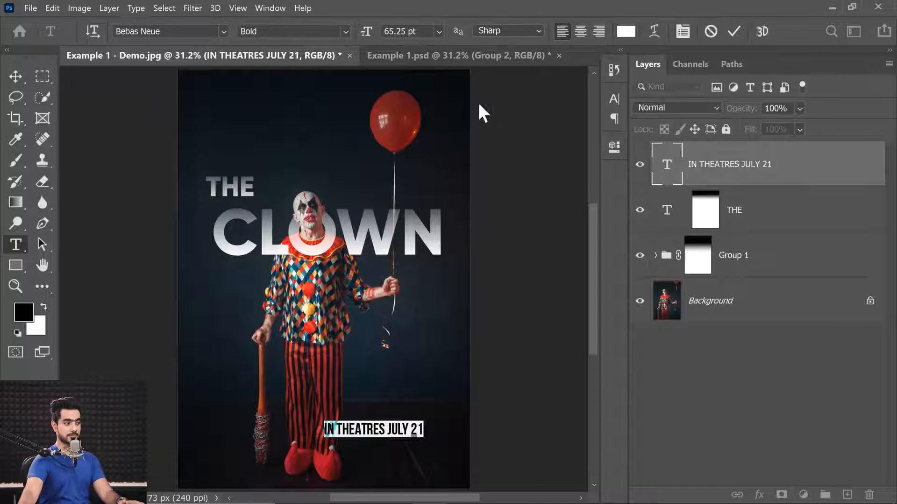
key("ctrl")
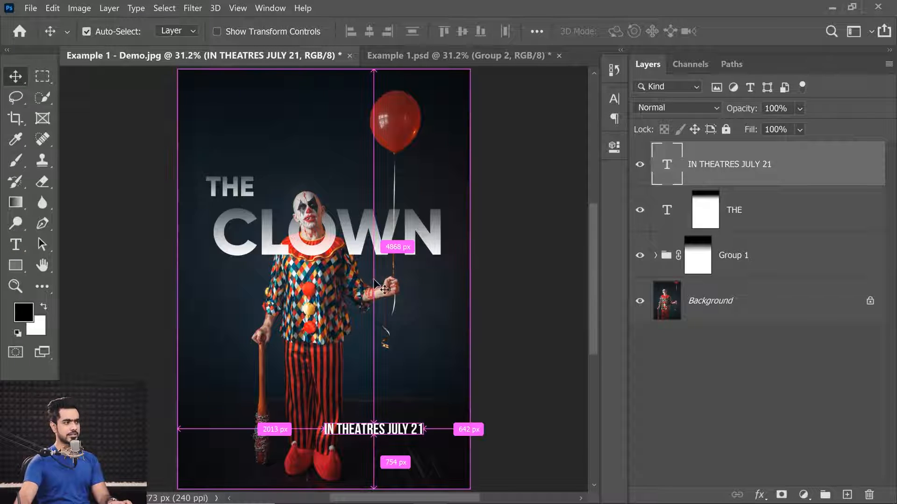
key("ctrl+a")
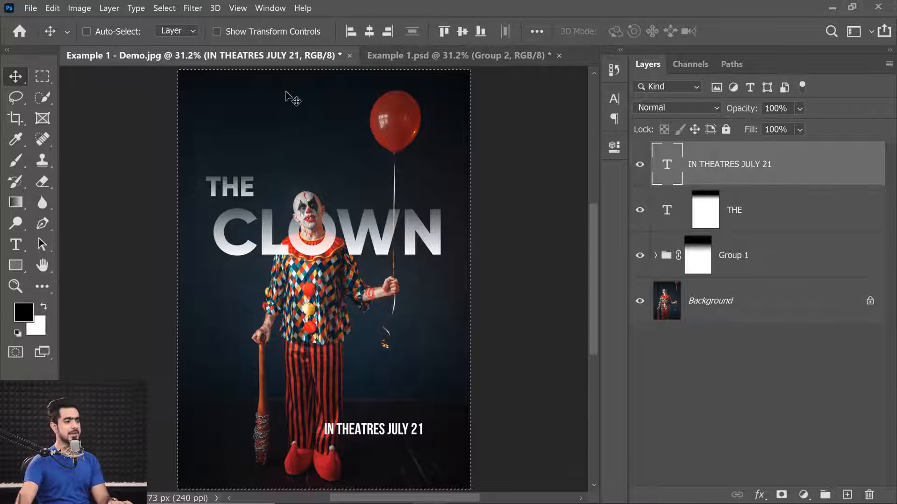
left_click(369, 31)
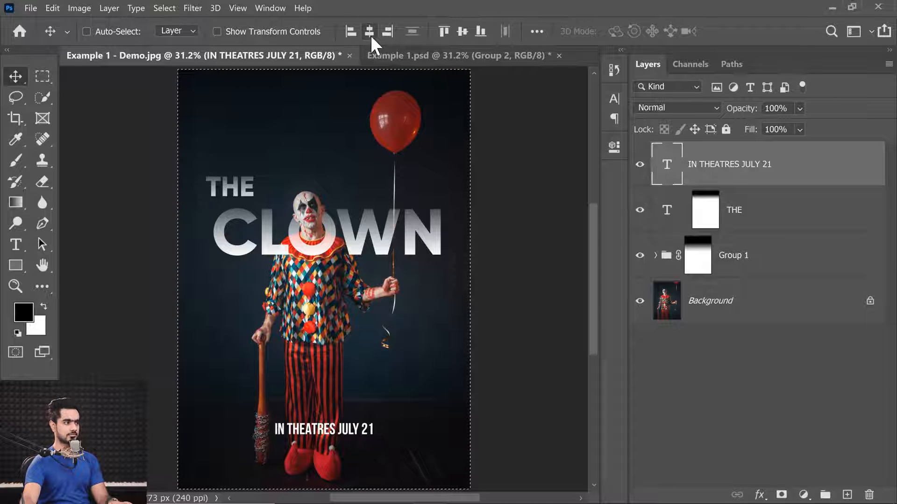
key("ctrl+d")
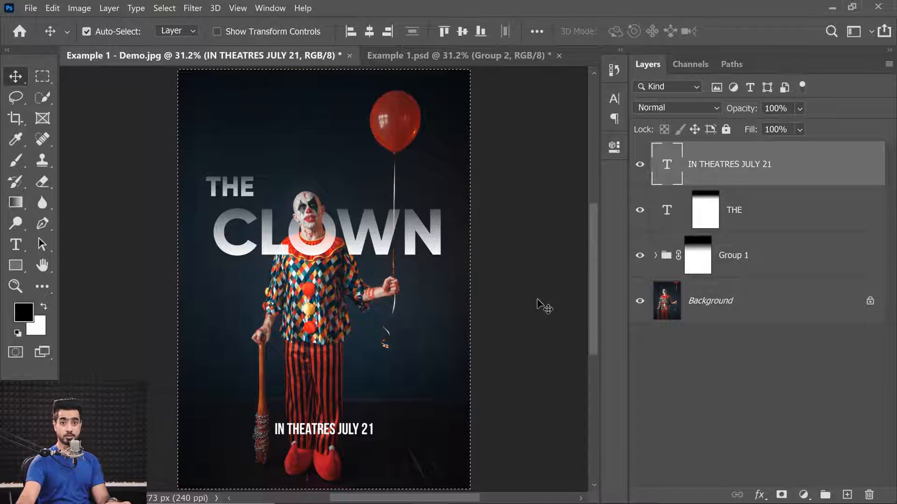
Replace JULY 21 with NOVEMBER 21 2020 2IURG in the left-aligned release-date line.
double_click(666, 167)
left_click(340, 429)
left_click_drag(340, 428, 405, 422)
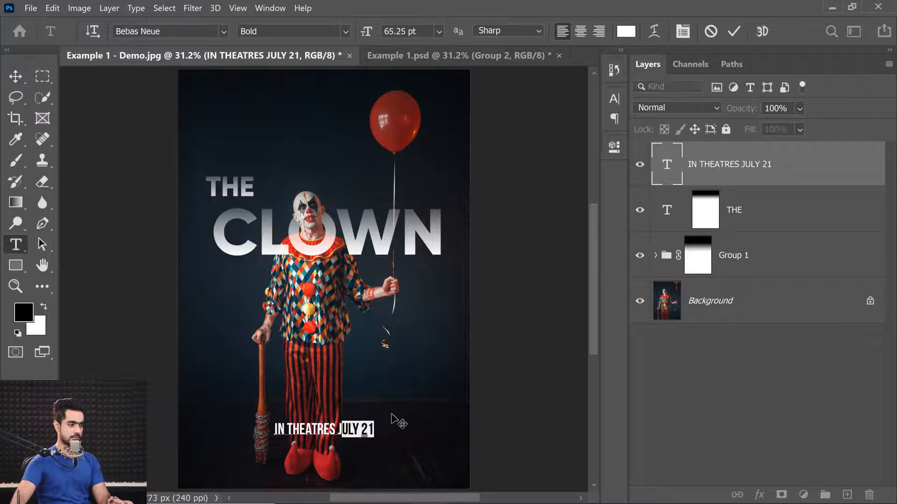
key("BackSpace")
type("NOVE")
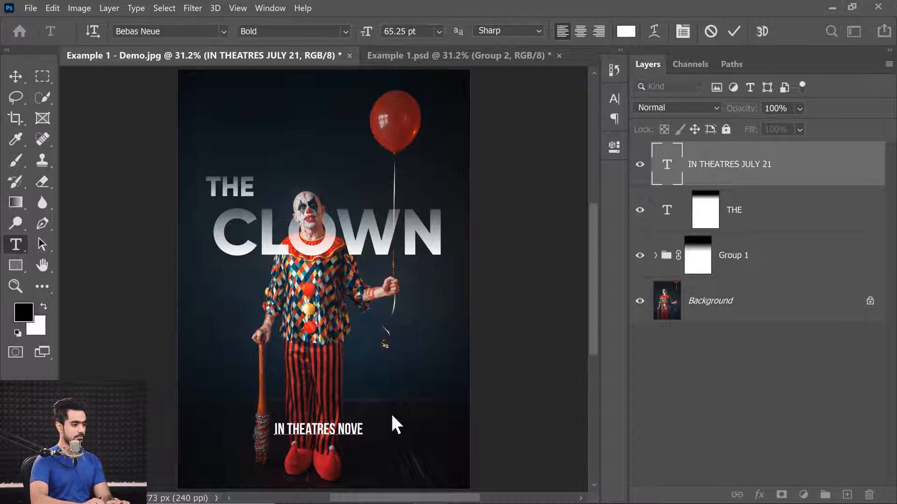
type("MBER 21 2020 2IURG")
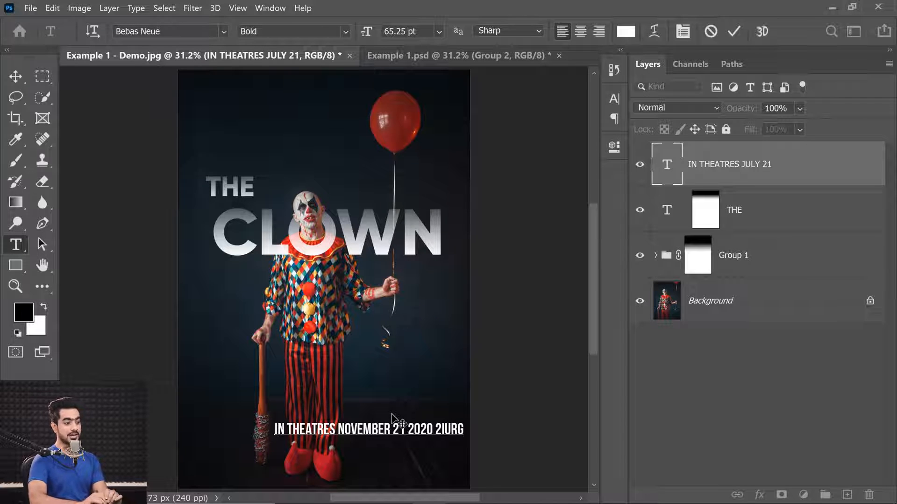
left_click(15, 74)
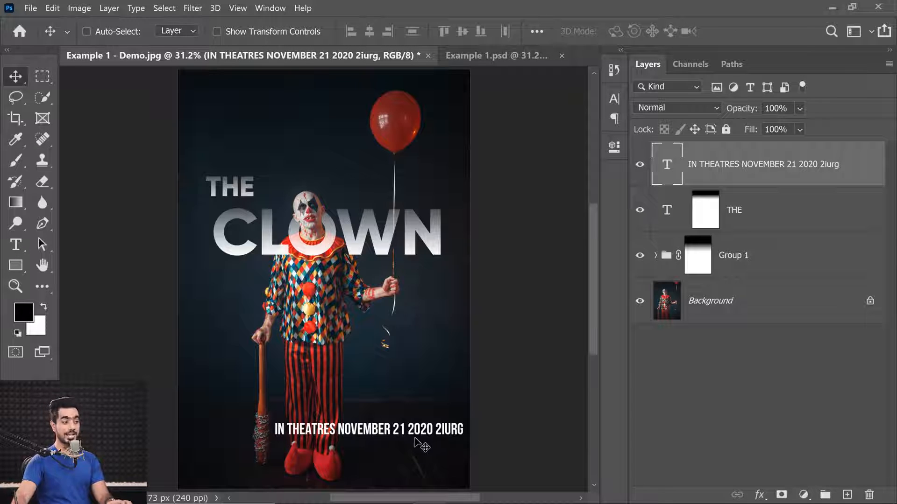
Centre the lengthened release-date line on the canvas, and undo back to the IN THEATRES JULY 21 wording.
key("ctrl+a")
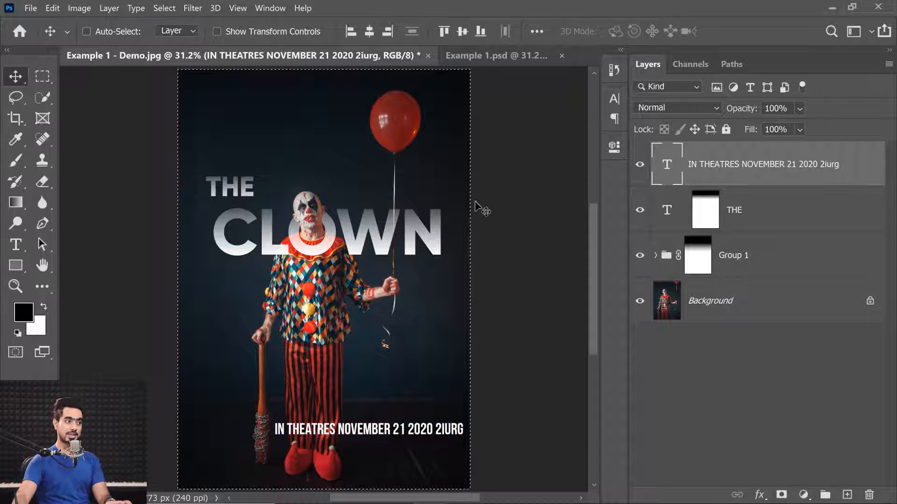
left_click(367, 32)
key("ctrl+d")
key("ctrl+a")
key("ctrl+z")
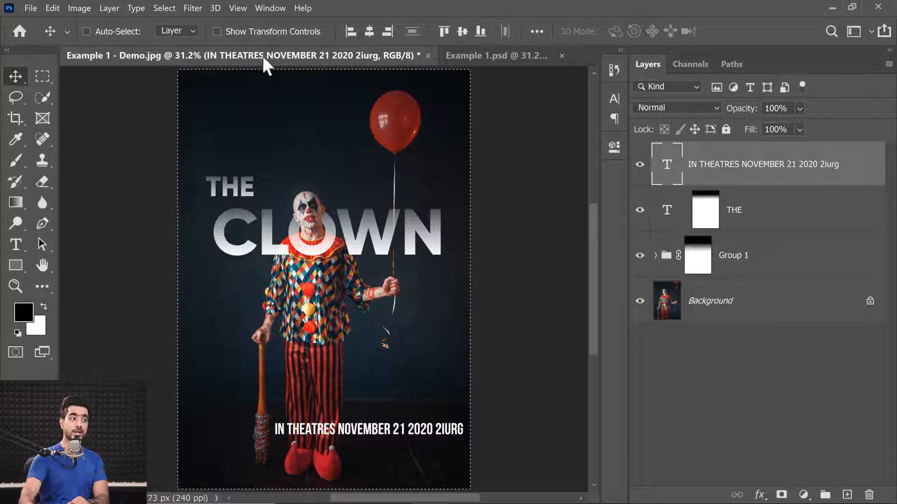
key("ctrl")
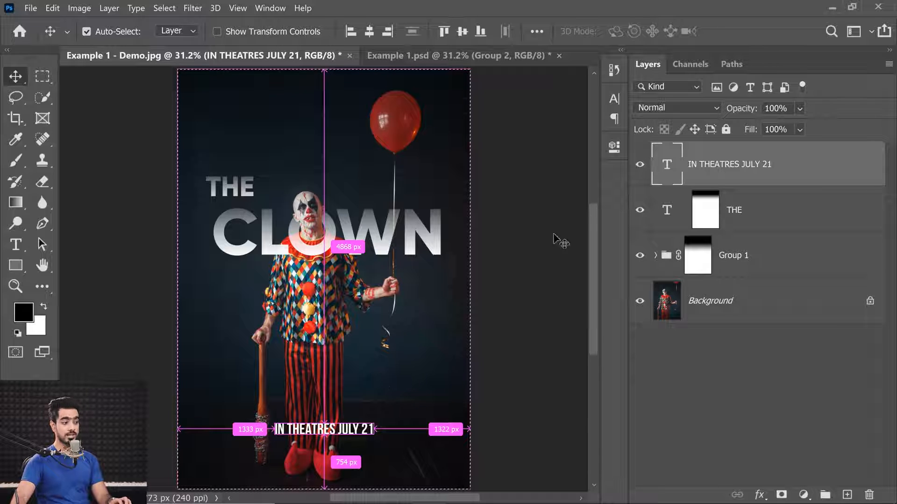
Switch the IN THEATRES JULY 21 text back to centre alignment and centre the line horizontally on the canvas.
double_click(666, 164)
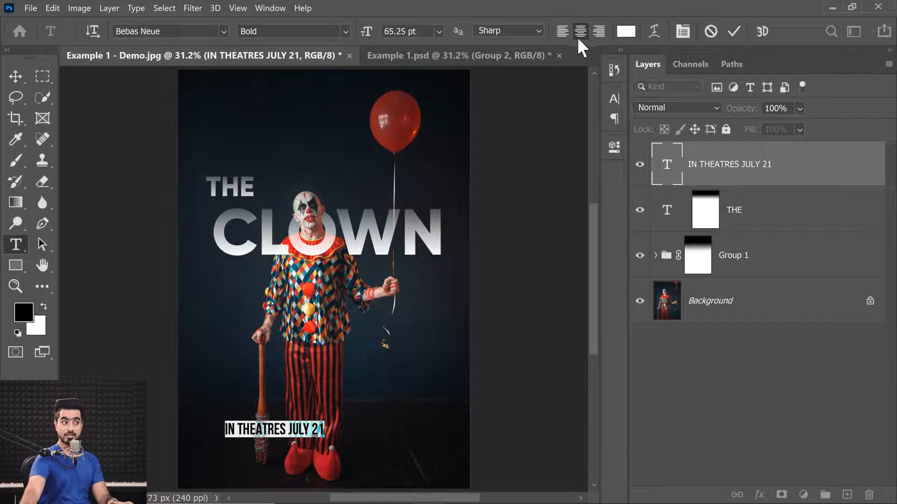
left_click(16, 76)
key("ctrl+a")
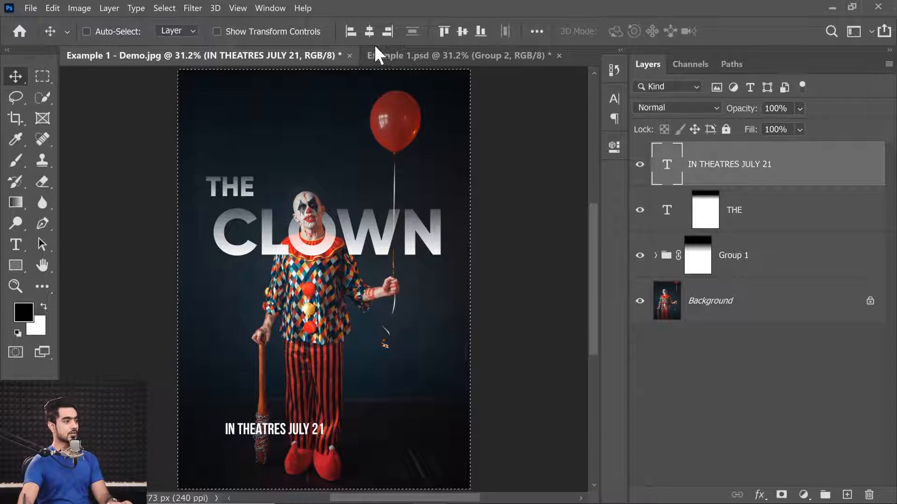
left_click(368, 32)
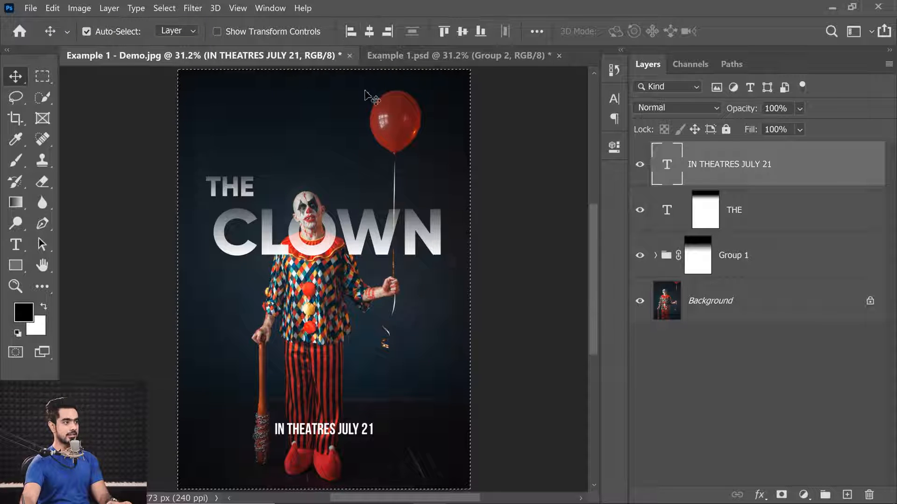
key("ctrl+d")
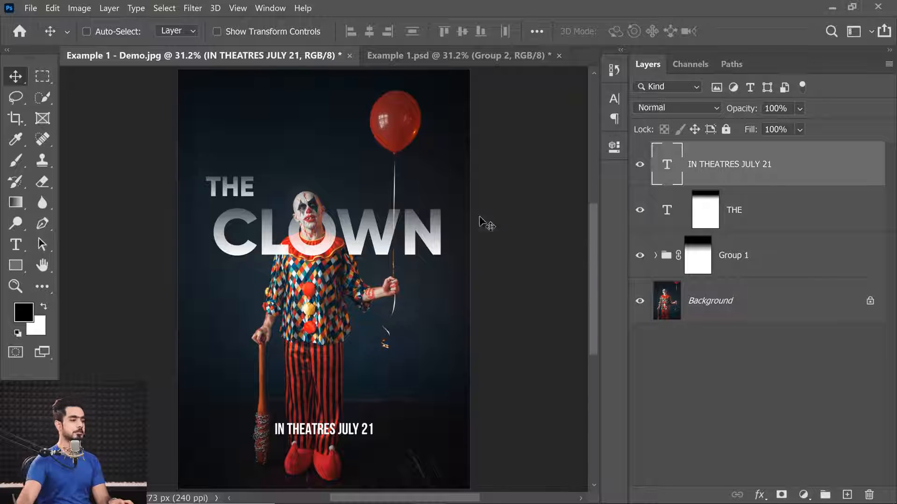
Widen the letter tracking evenly across the whole IN THEATRES JULY 21 line.
scroll(345, 428, "up", 5)
left_click_drag(257, 417, 267, 415)
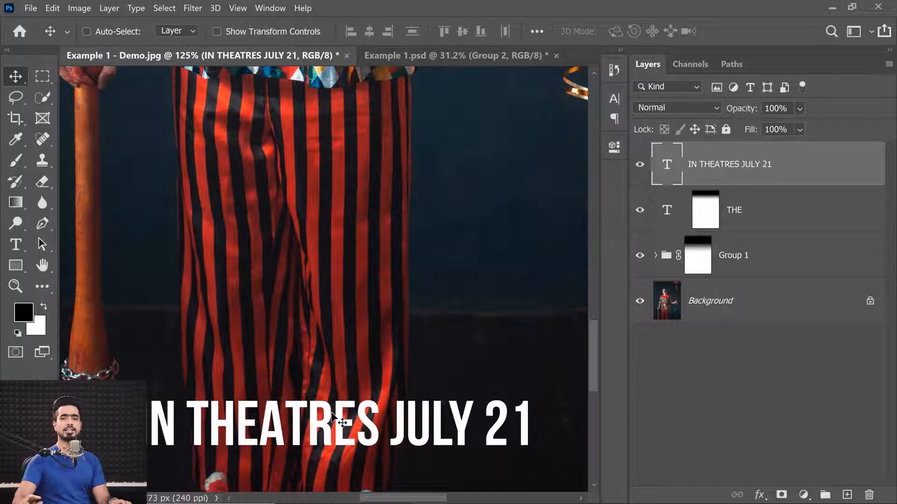
double_click(668, 166)
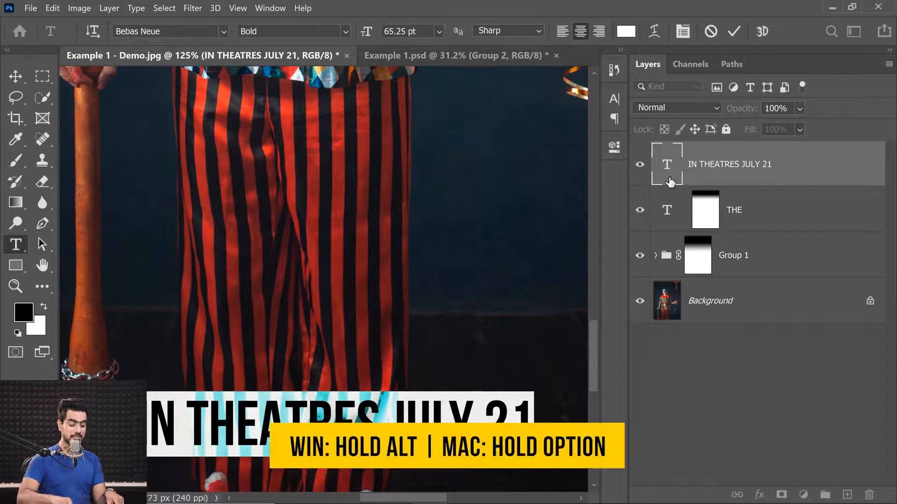
key("alt+Right")
key("alt+Right")
key("alt+Right")
key("alt+Right")
key("alt+Right")
key("alt+Right")
key("alt+Right")
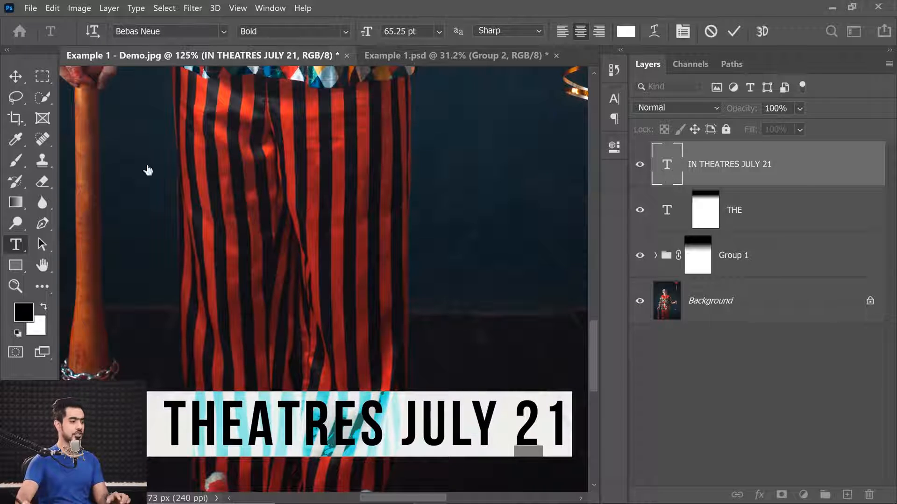
left_click(17, 76)
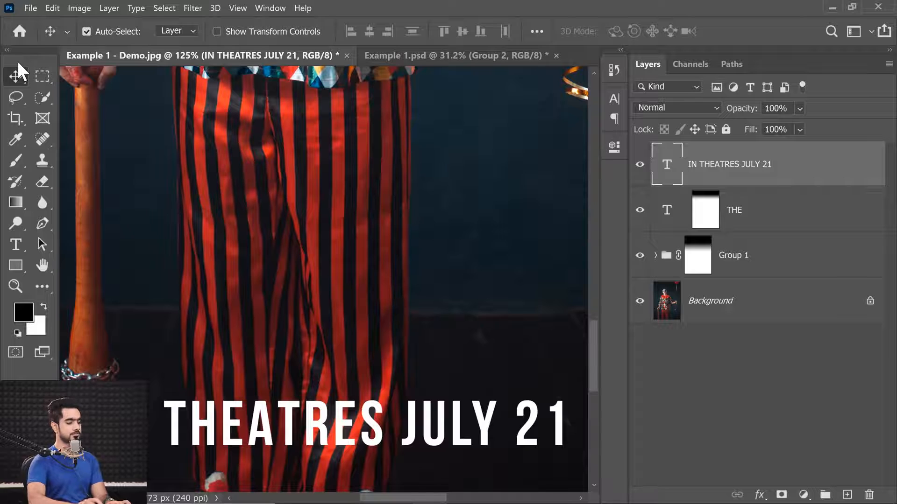
Scale the widely tracked release-date line down slightly around its centre.
key("ctrl+0")
key("ctrl+t")
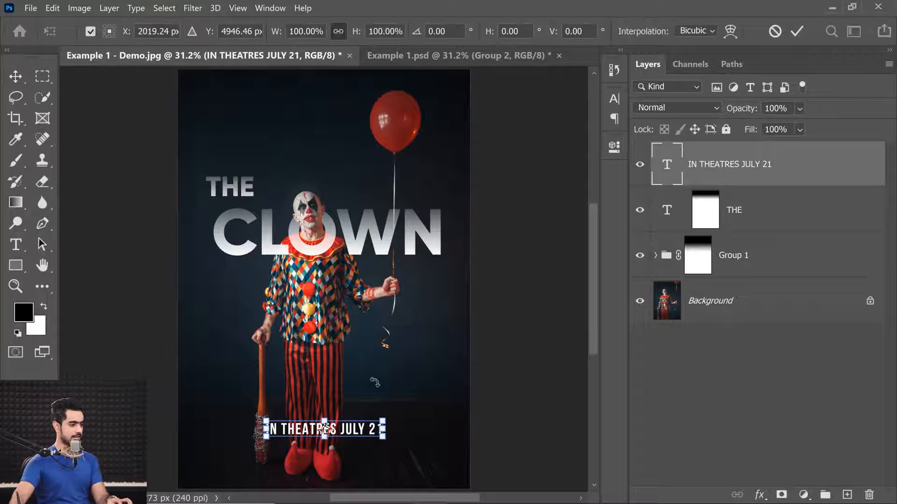
left_click_drag(384, 436, 374, 432)
key("Return")
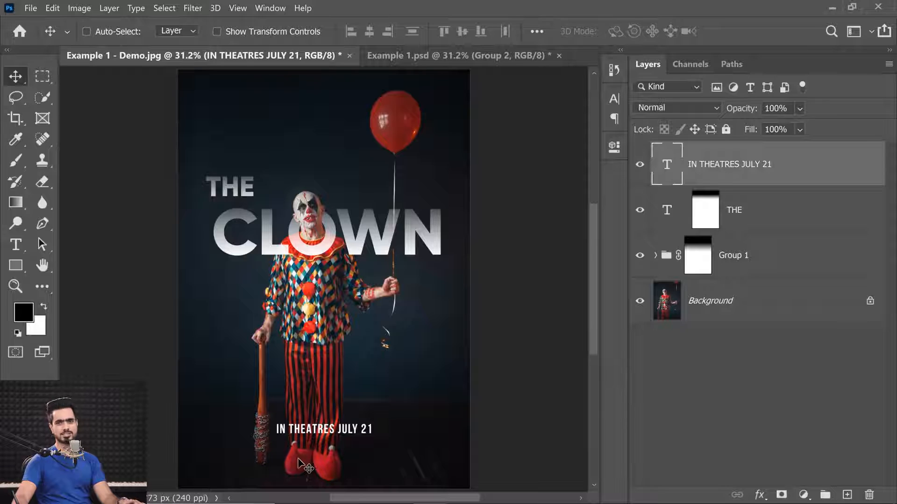
Add a Color Lookup adjustment layer directly above the Background and load the FoggyNight.3DL look.
left_click(707, 303)
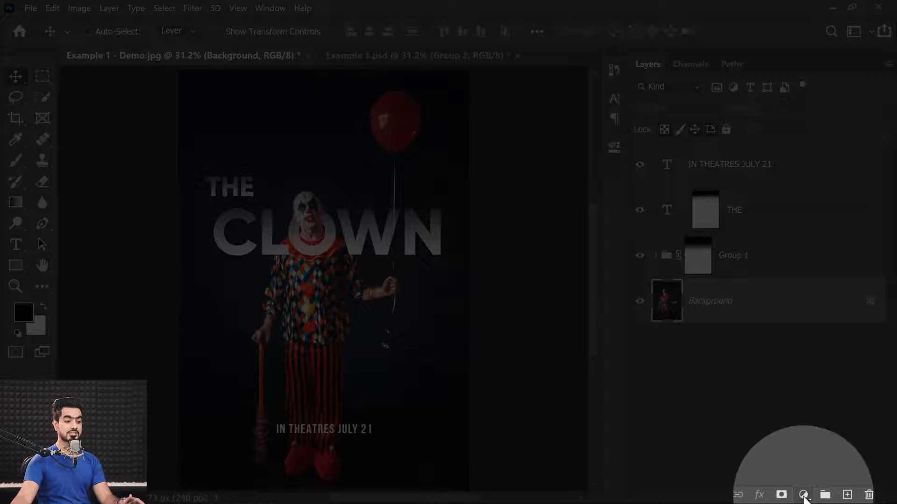
left_click(805, 494)
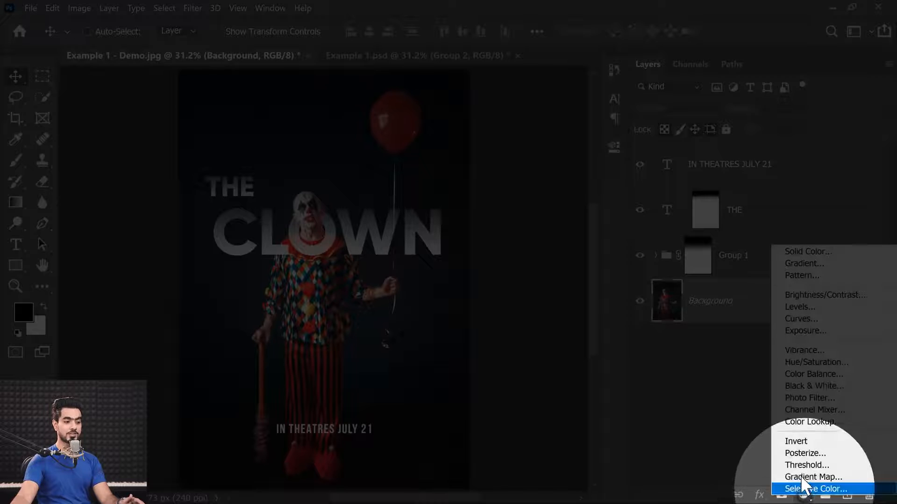
left_click(802, 421)
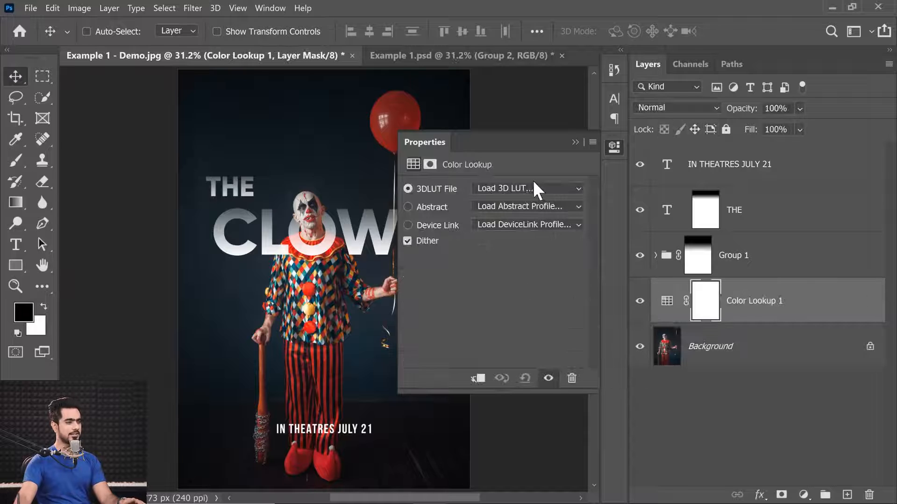
left_click(520, 188)
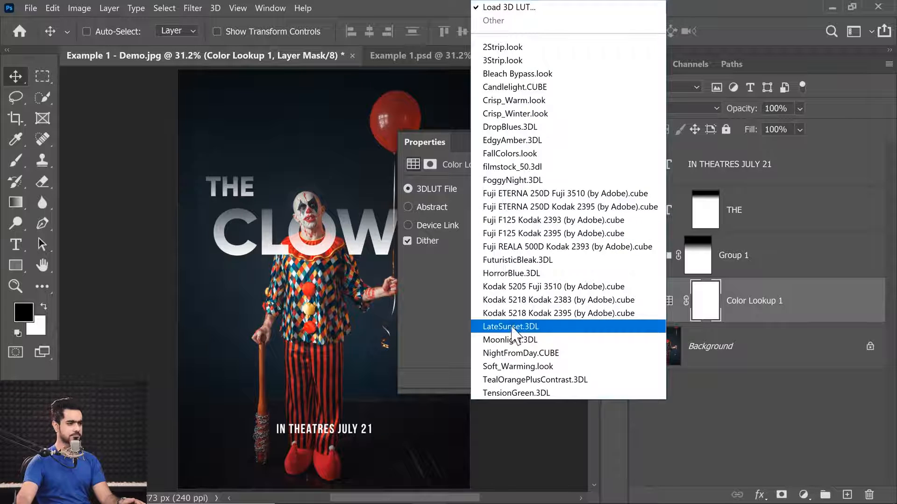
left_click(511, 181)
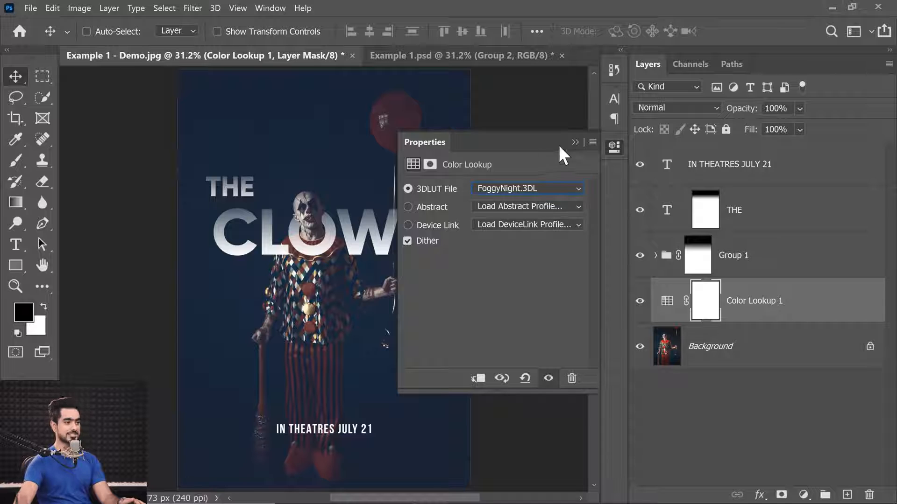
left_click(575, 142)
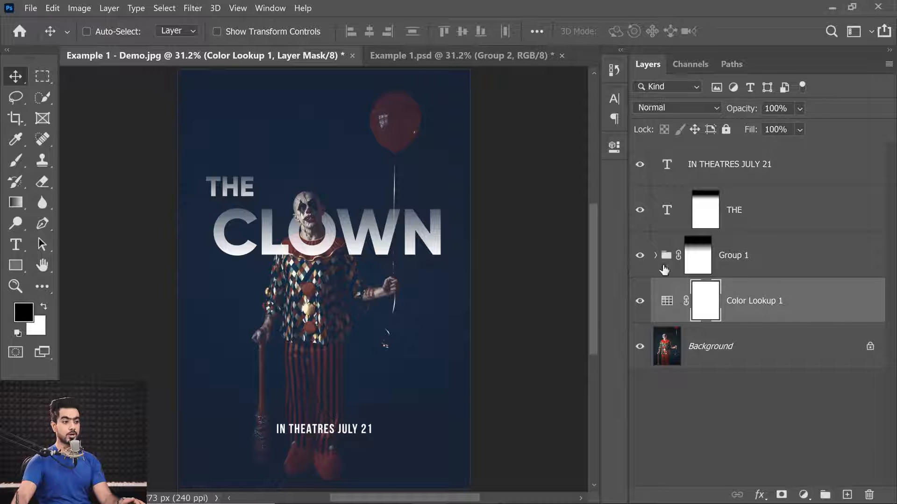
Fill the FoggyNight layer mask with a vertical black-to-white gradient so the look only fades in over the clown's lower body.
left_click(16, 204)
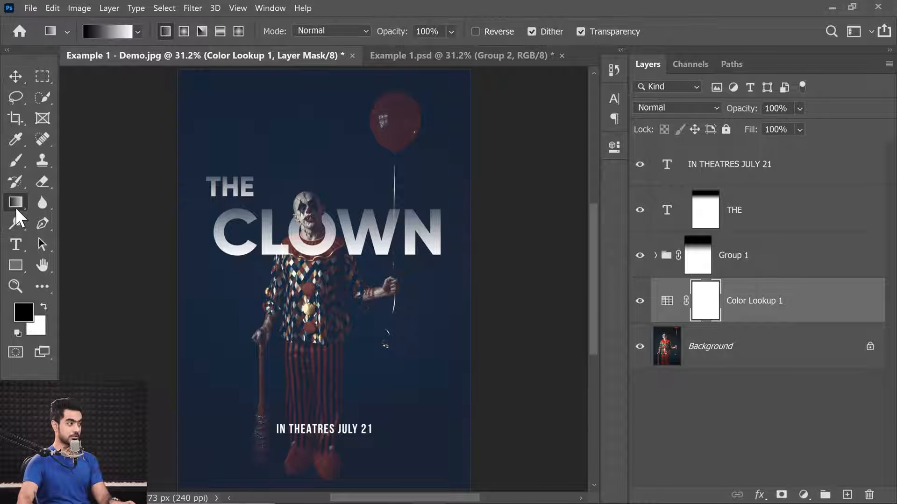
left_click_drag(325, 393, 333, 260)
left_click_drag(313, 335, 323, 462)
left_click_drag(313, 312, 342, 463)
left_click_drag(314, 317, 329, 423)
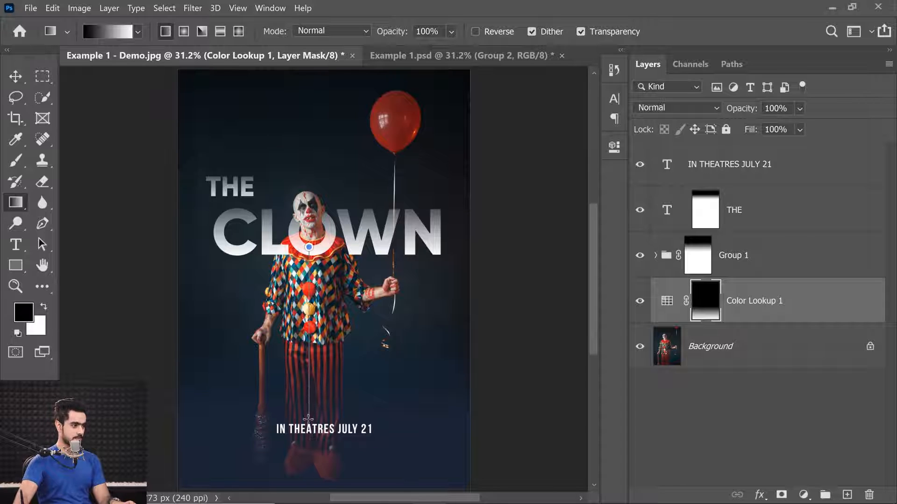
left_click_drag(308, 427, 309, 428)
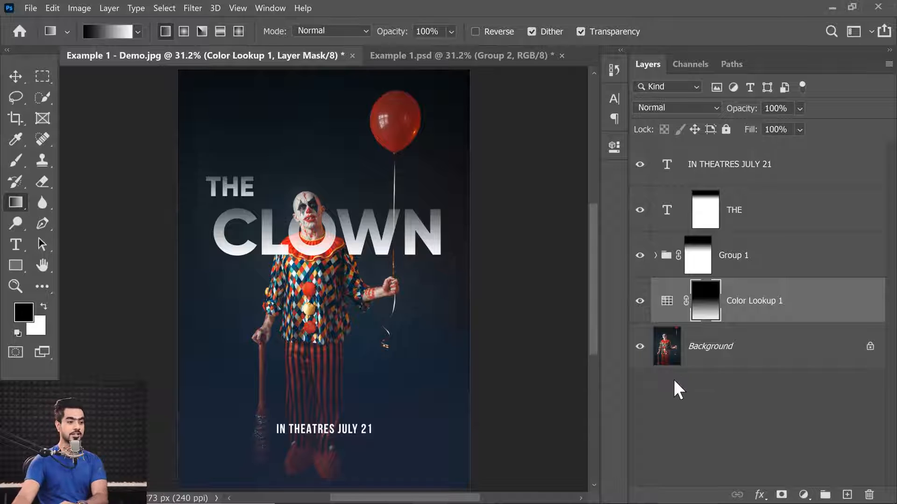
Add a second Color Lookup adjustment layer above the first and load TealOrangePlusContrast.3DL.
left_click(803, 494)
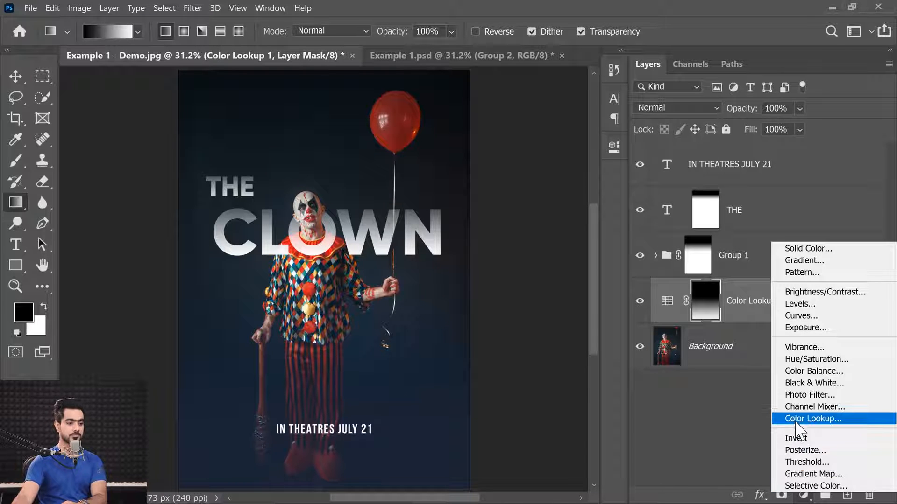
left_click(803, 417)
left_click(495, 189)
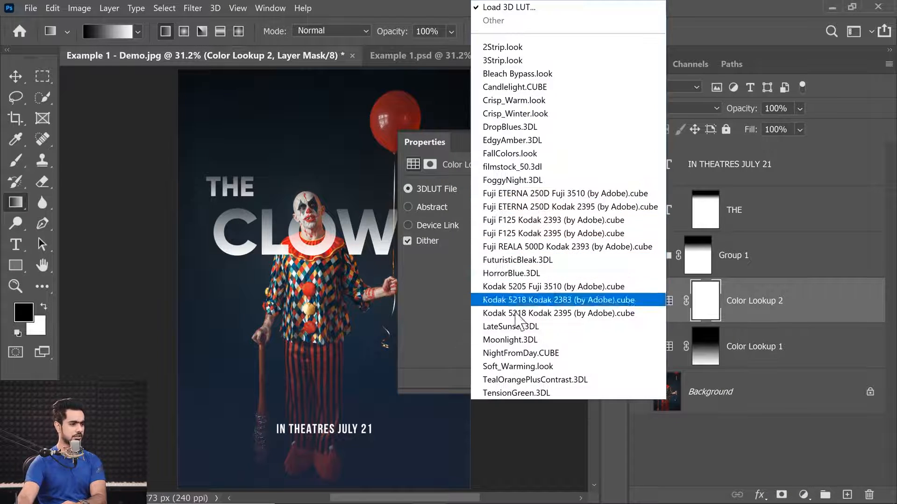
left_click(525, 379)
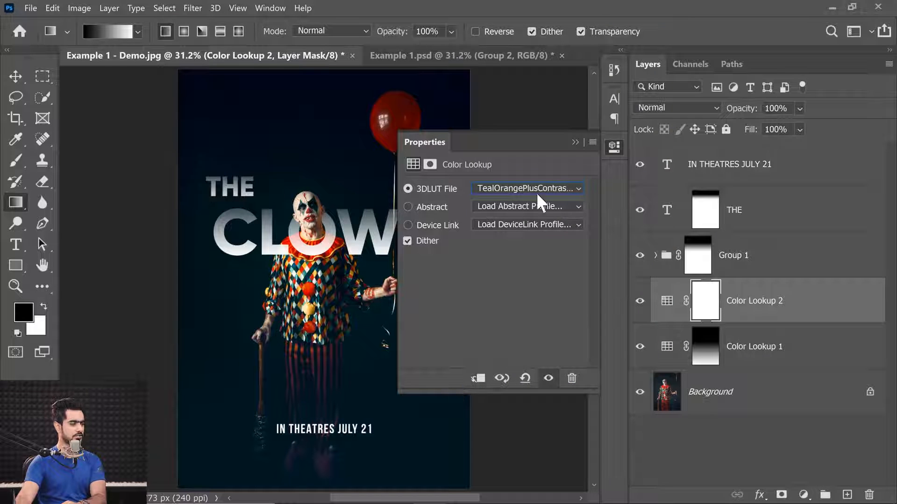
left_click(576, 142)
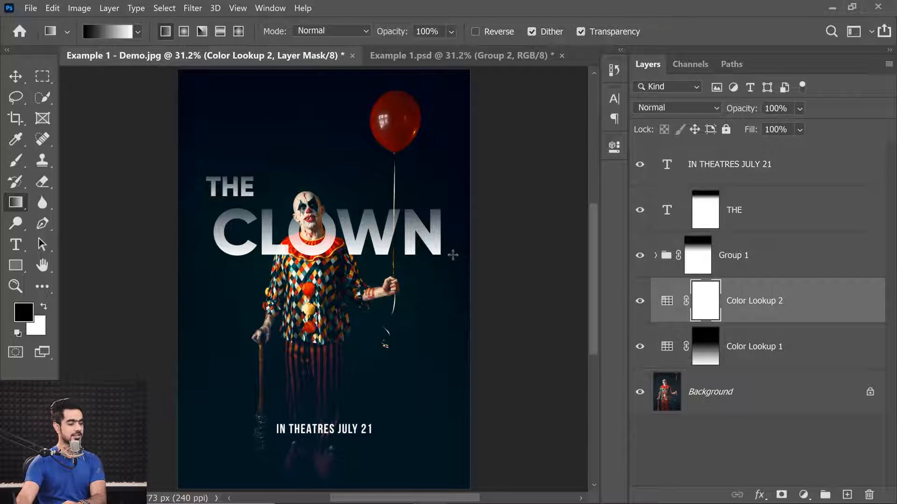
Examine the two Color Lookup layers and the texture layers in Example 1.psd, and return to the demo document.
left_click(406, 55)
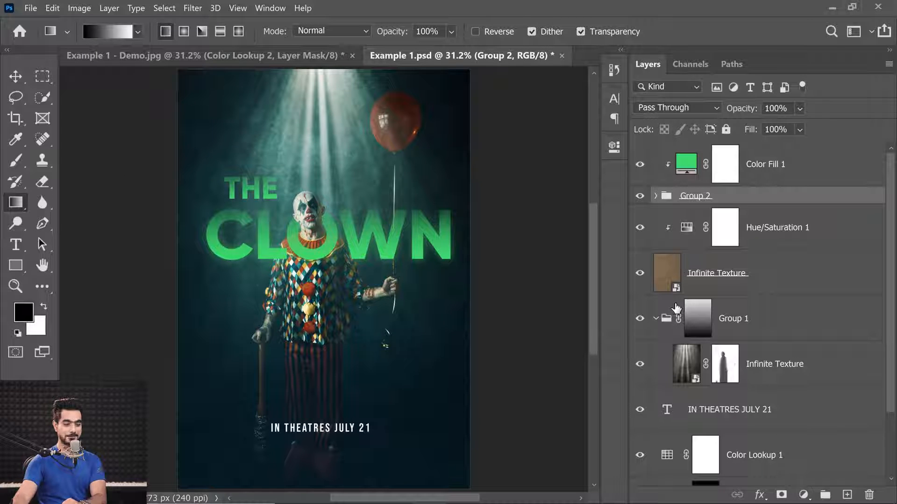
scroll(892, 374, "down", 3)
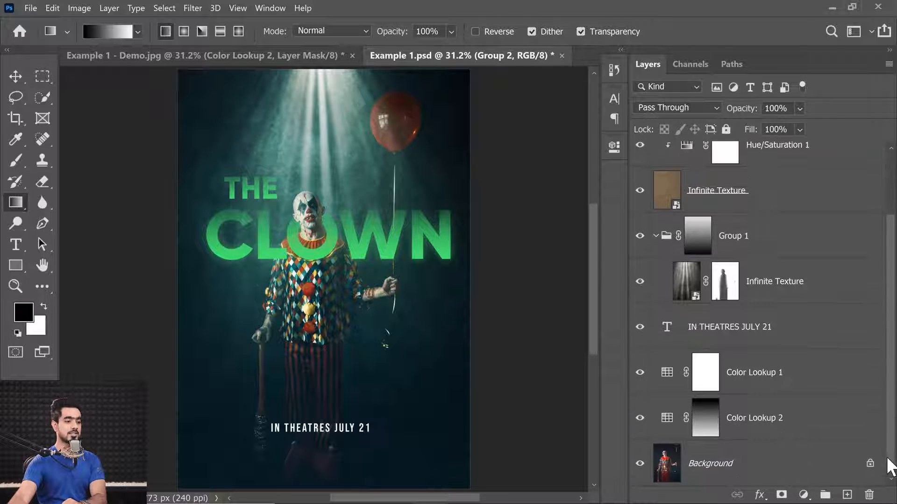
left_click(766, 435)
left_click(760, 380)
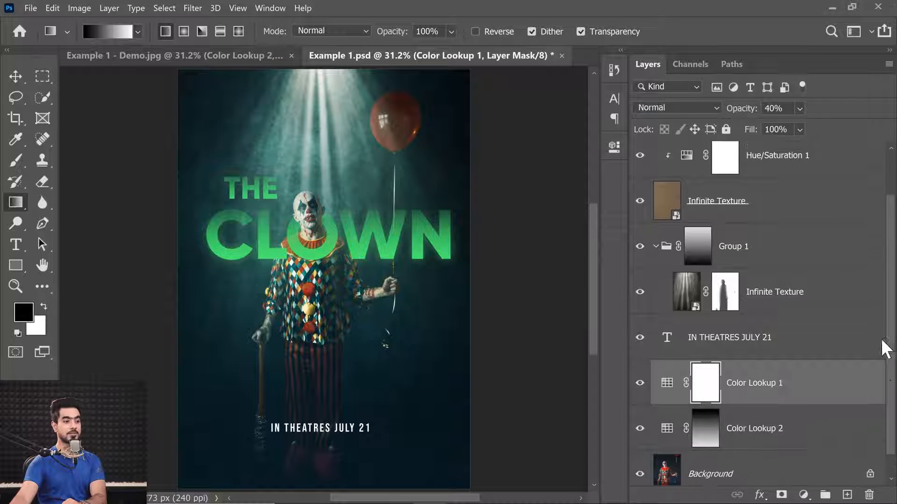
scroll(878, 327, "up", 3)
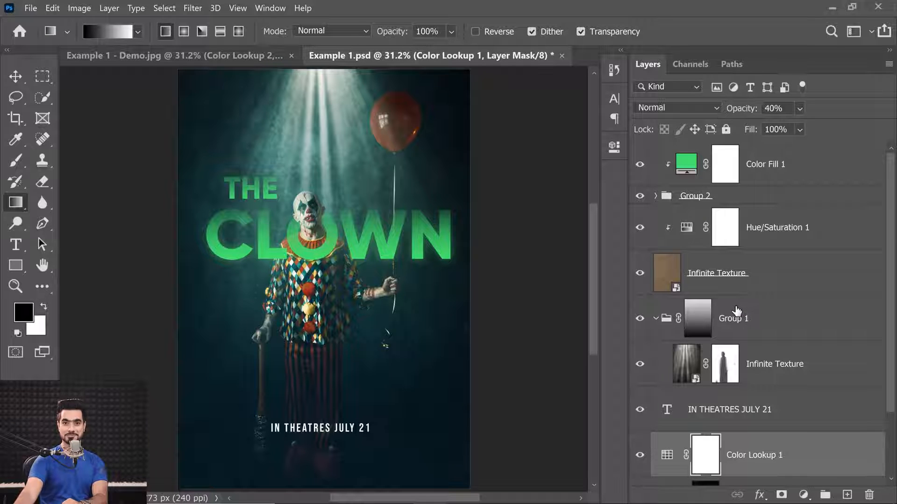
left_click(206, 55)
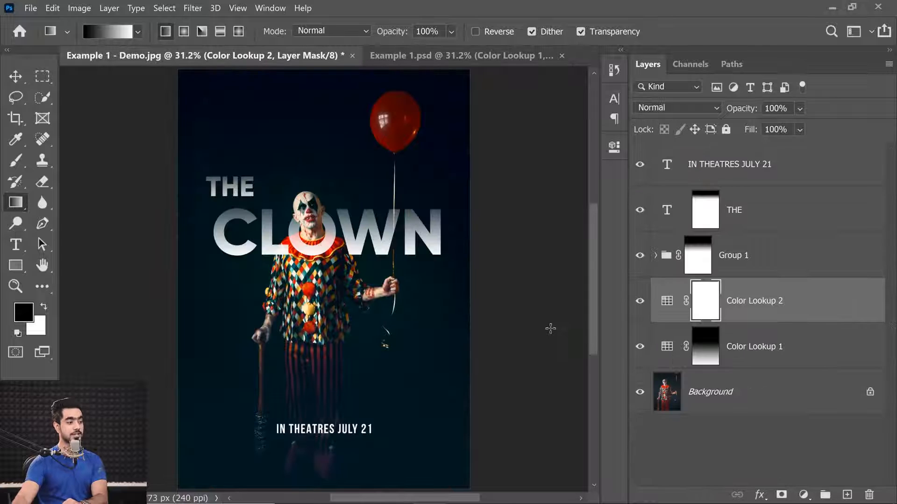
Place the Texture 1 image above the Color Lookup layers, rotated 90° and scaled to about 35% to cover the whole poster.
mouse_move(327, 501)
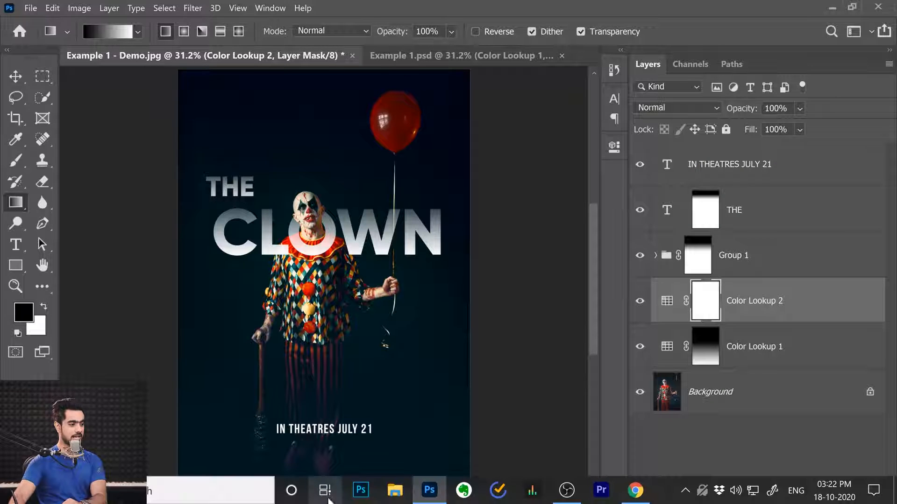
left_click(395, 495)
left_click_drag(274, 176, 348, 257)
left_click_drag(386, 364, 378, 363)
mouse_move(439, 387)
left_mouse_down()
mouse_move(485, 437)
mouse_move(440, 385)
left_mouse_up()
left_click_drag(476, 260, 456, 445)
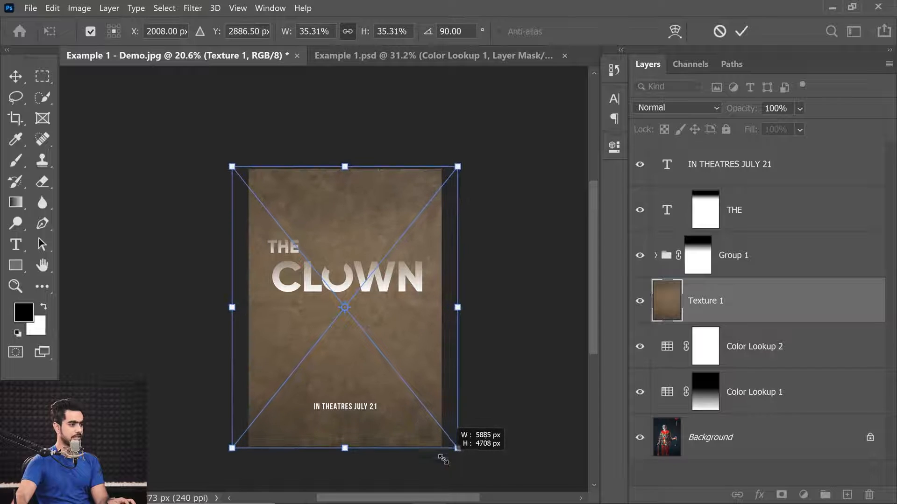
key("Return")
key("g")
scroll(441, 457, "up", 3)
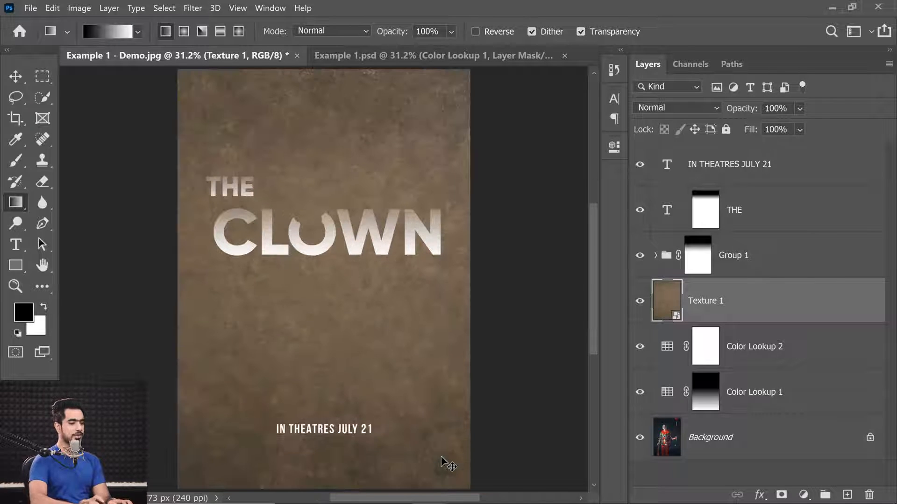
Set the blend mode of the Texture 1 layer to Overlay.
left_click(642, 108)
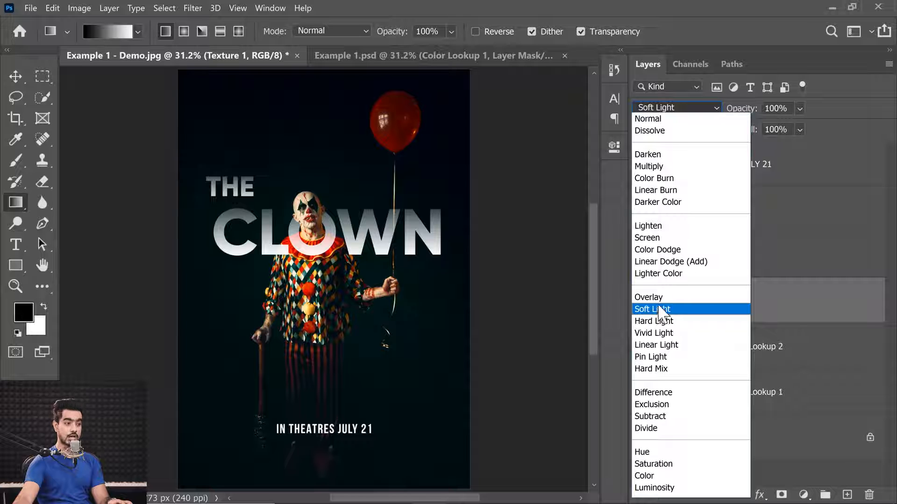
left_click(655, 298)
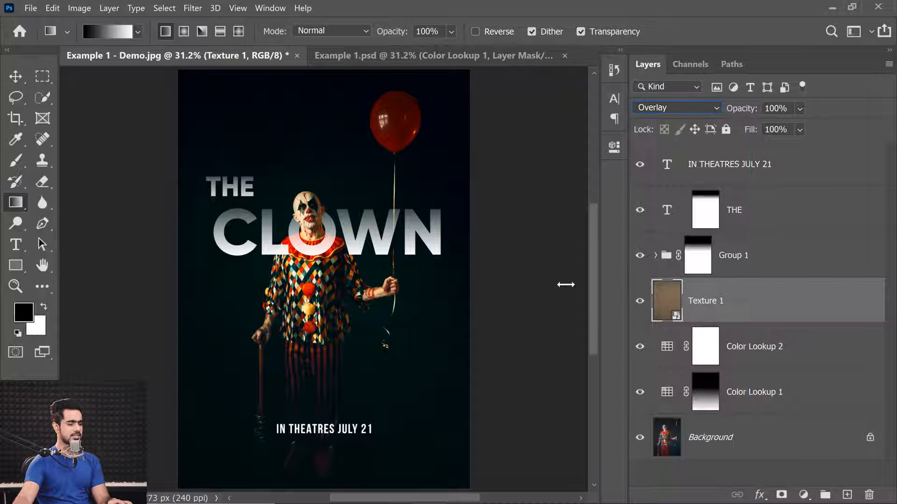
Add a Curves adjustment layer above the Texture 1 layer and raise the middle of the RGB curve to brighten the midtones.
left_click_drag(302, 161, 309, 188)
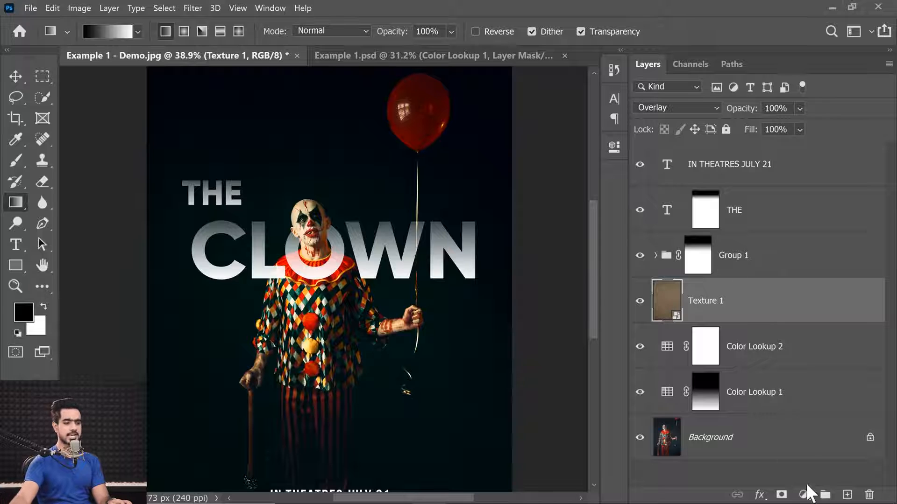
left_click(803, 496)
left_click(800, 315)
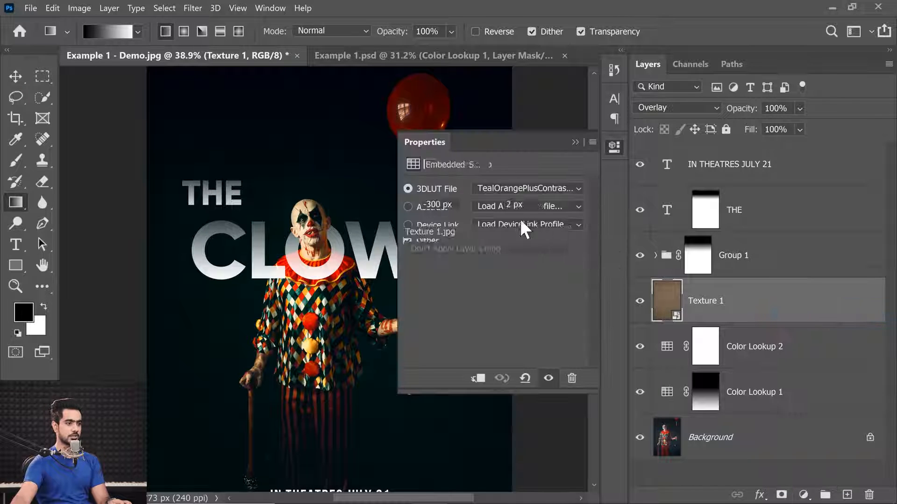
left_click_drag(525, 271, 510, 265)
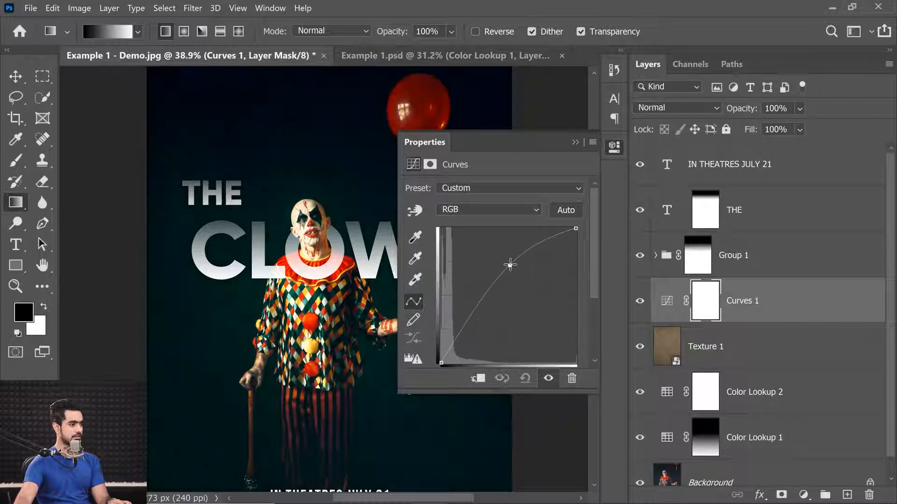
left_click_drag(258, 409, 291, 389)
left_click_drag(291, 390, 360, 262)
left_click_drag(275, 357, 185, 372)
left_click(575, 142)
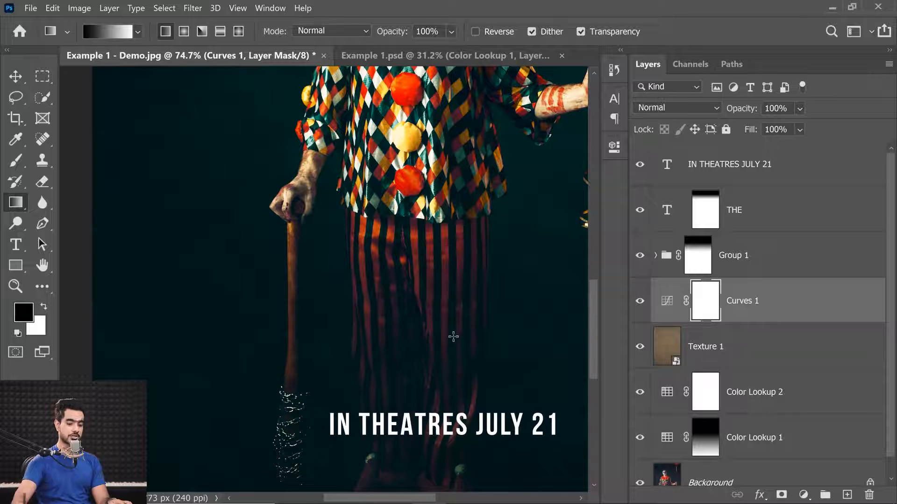
key("ctrl+0")
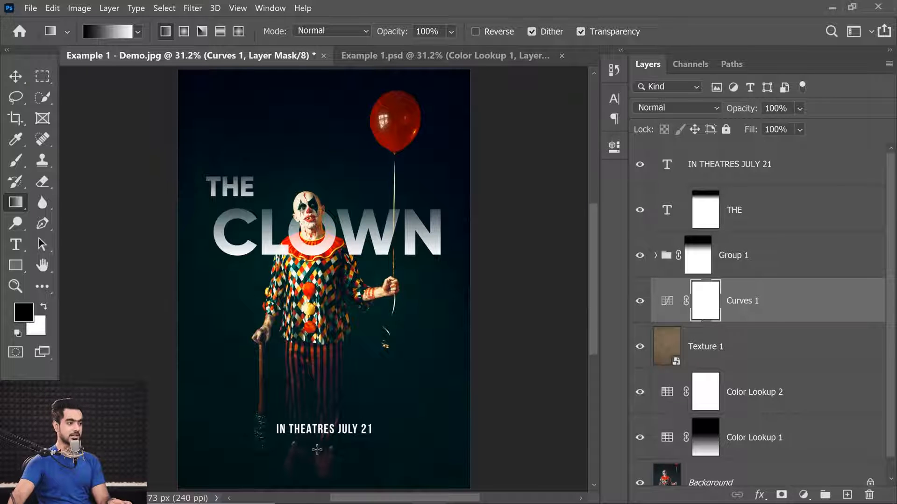
Place Texture 2.jpg above the Curves layer, scaled to about 51% and positioned with the light source at the poster's upper edge.
left_click(394, 494)
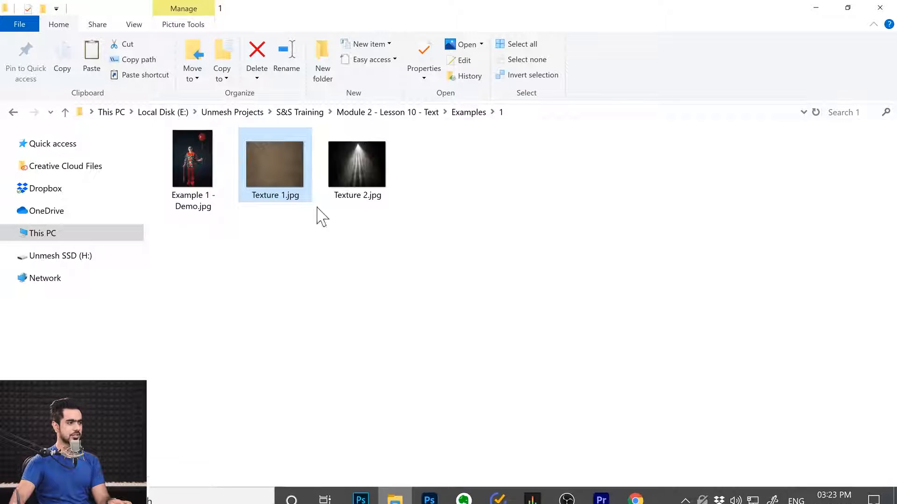
left_click(350, 161)
left_click_drag(353, 167, 341, 257)
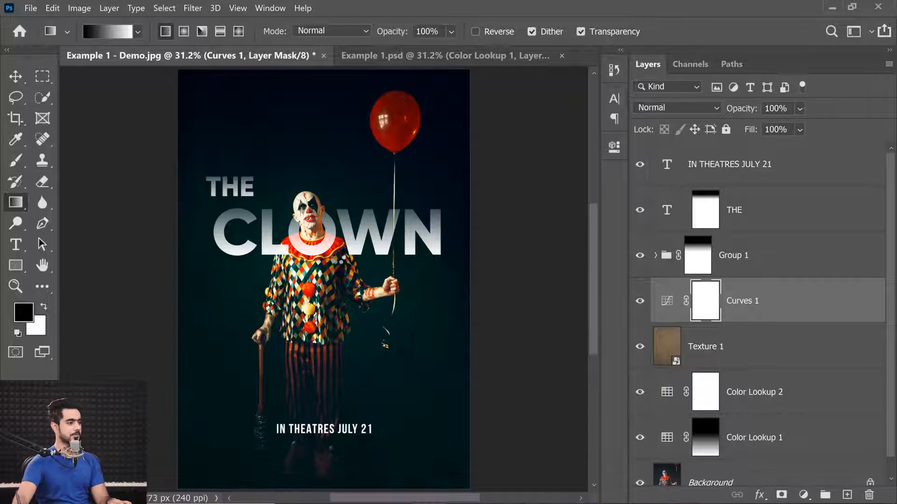
left_click_drag(469, 395, 549, 476)
scroll(366, 315, "down", 2)
left_click_drag(499, 419, 539, 452)
left_click_drag(399, 273, 381, 228)
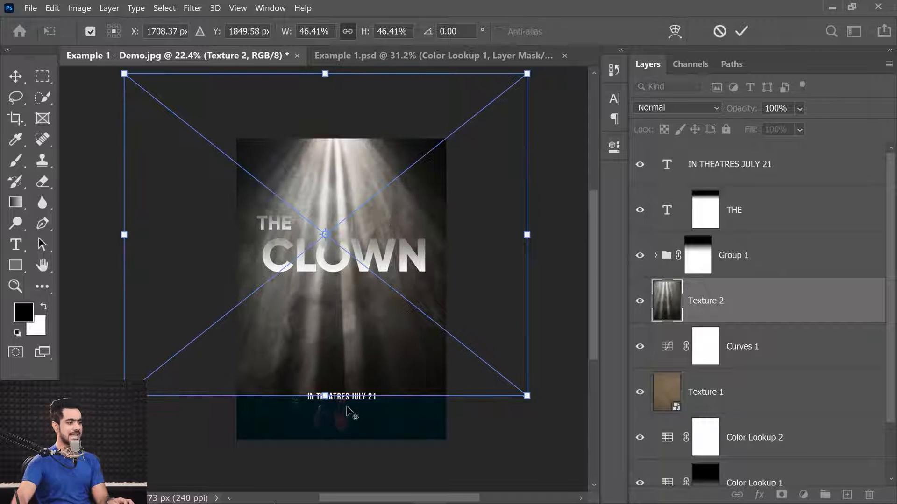
left_click_drag(348, 407, 328, 430)
key("Return")
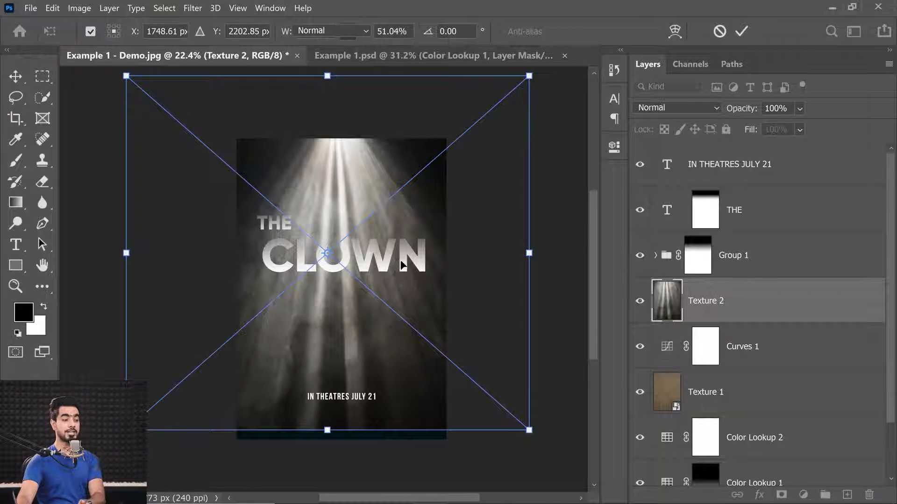
Set the blend mode of the Texture 2 layer to Screen.
left_click(657, 108)
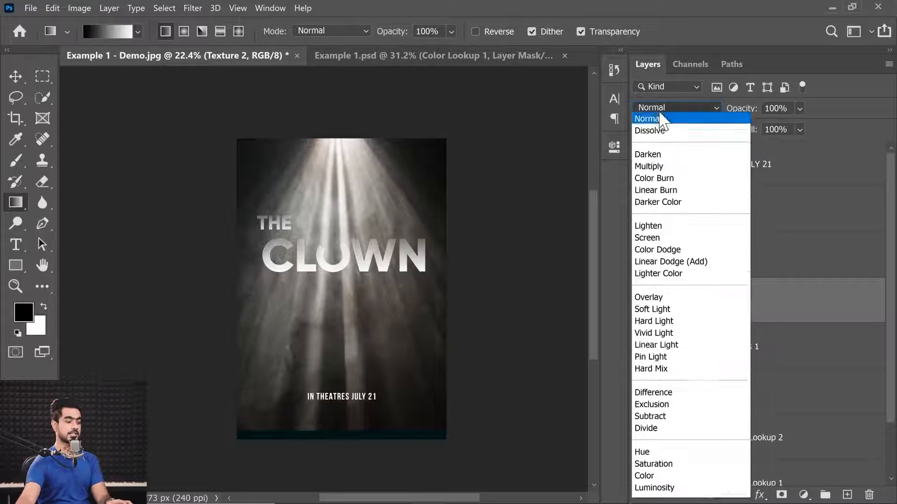
left_click(652, 239)
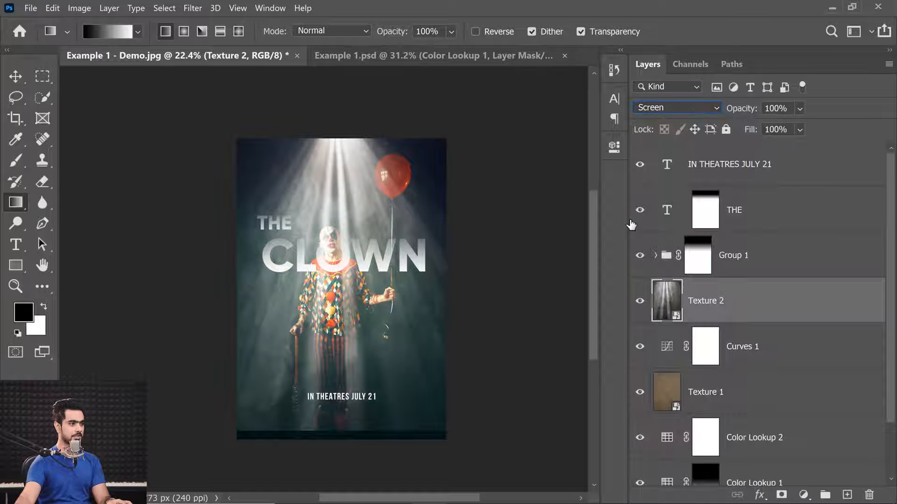
key("ctrl+0")
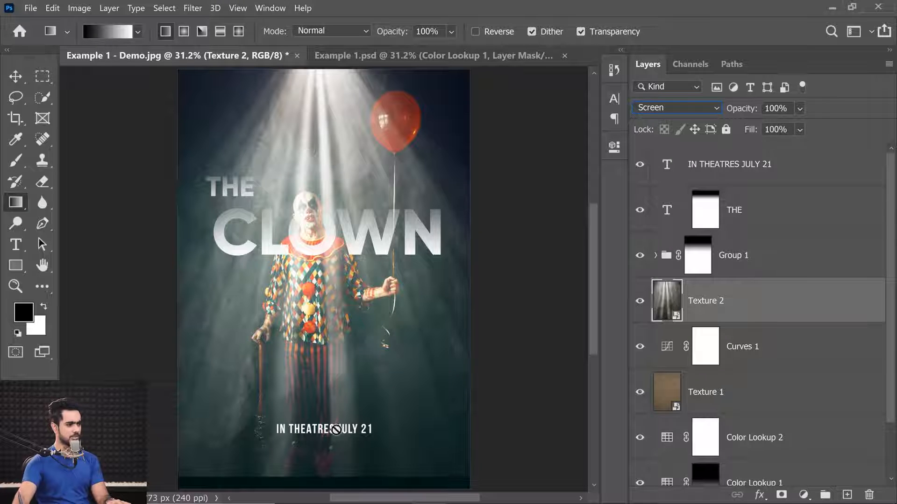
Add a mask to the Texture 2 layer and fade out its lower part with a black-to-white gradient running up the poster.
left_click(781, 495)
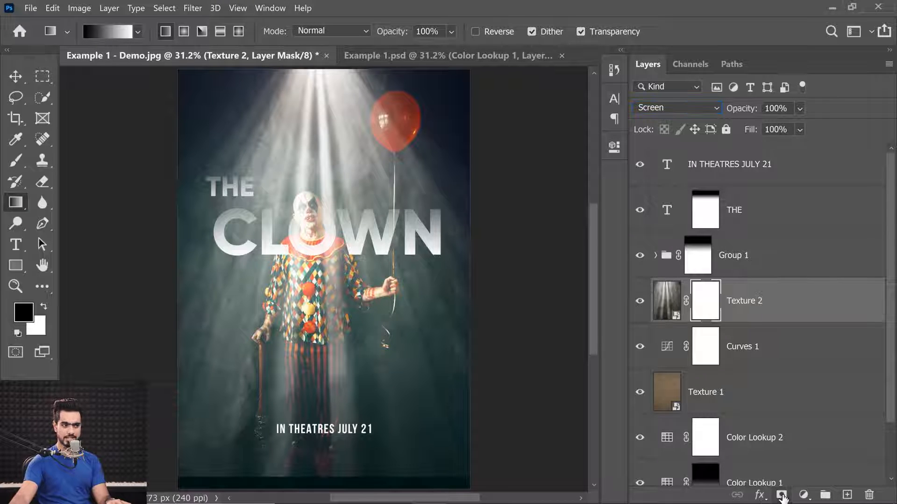
mouse_move(335, 232)
left_mouse_down()
mouse_move(341, 419)
mouse_move(304, 109)
left_mouse_up()
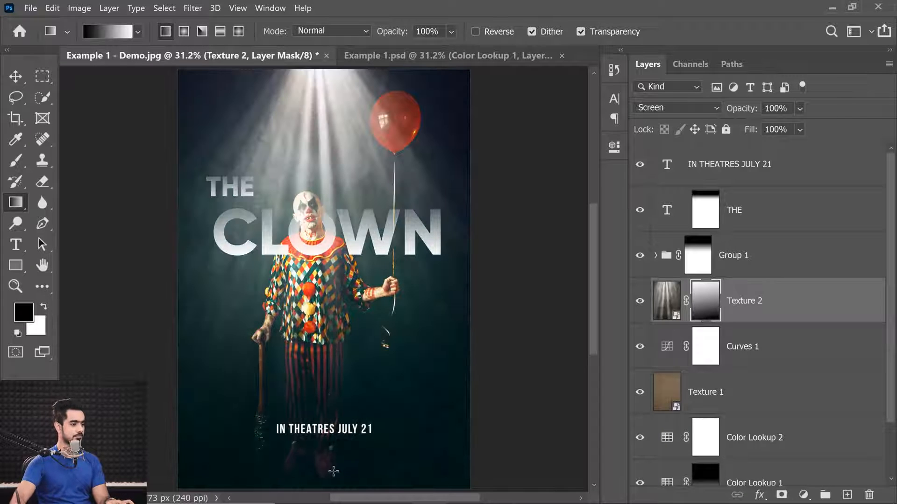
left_click_drag(338, 459, 352, 431)
left_click_drag(361, 488, 373, 398)
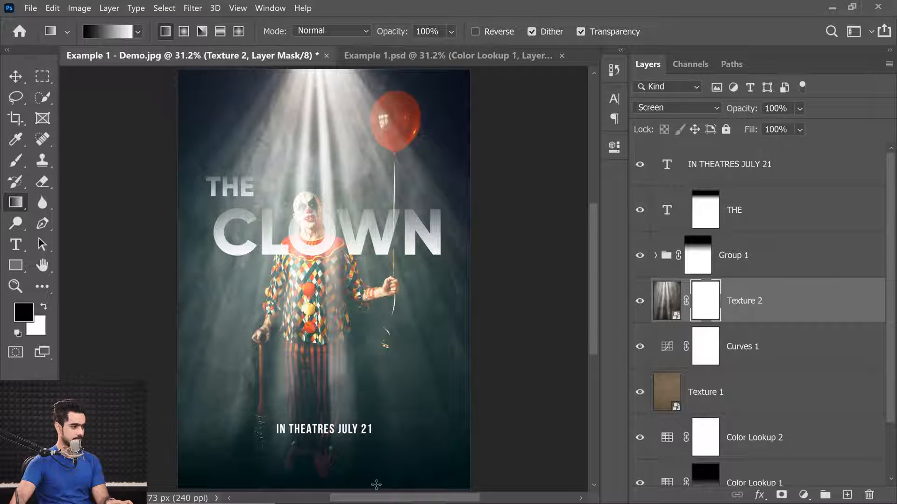
left_click_drag(347, 476, 317, 124)
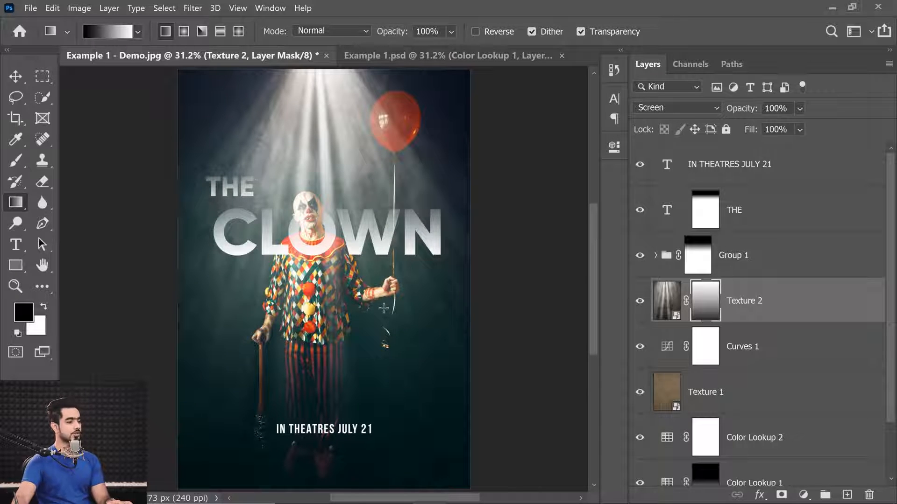
Check the effect of the Texture 1 layer on the poster and add a Hue/Saturation adjustment layer clipped to it.
left_click(712, 395)
left_click(639, 393)
left_click(638, 394)
left_click(639, 393)
left_click(639, 393)
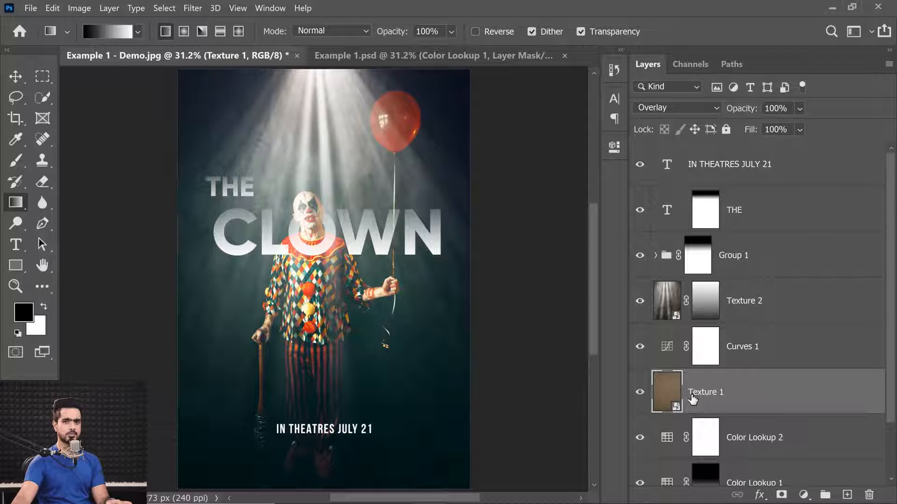
left_click_drag(696, 397, 475, 350)
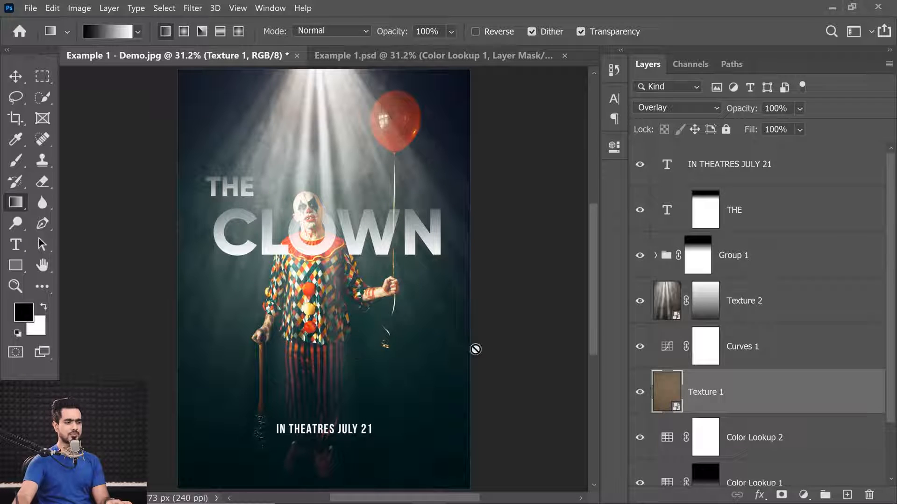
left_click(804, 495)
left_click(817, 363)
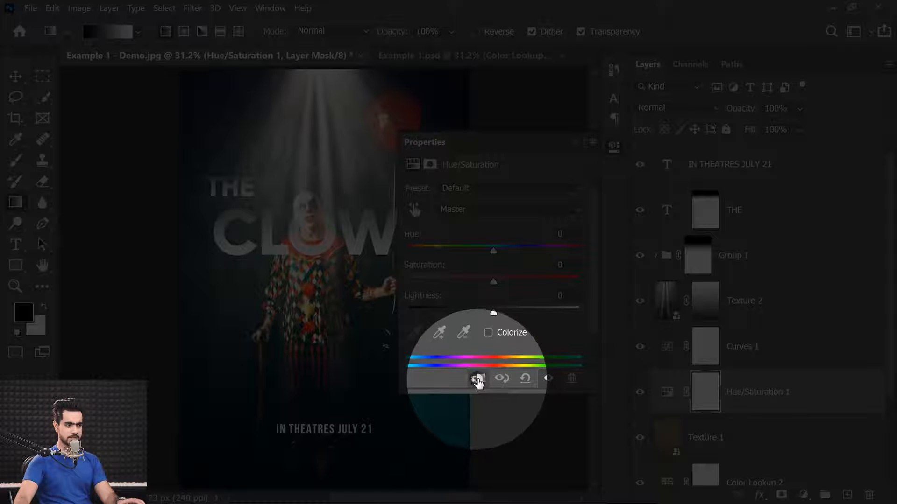
left_click(477, 380)
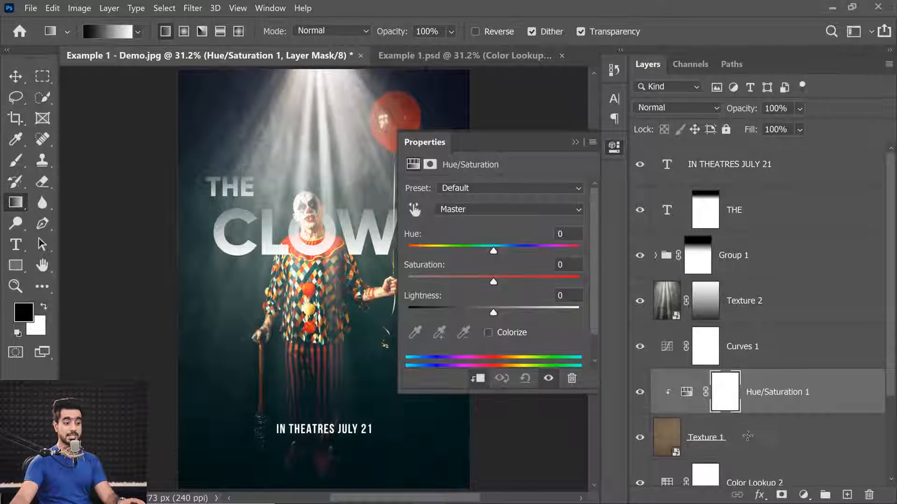
Turn on Colorize for the Hue/Saturation layer and set the hue to 179.
left_click(488, 333)
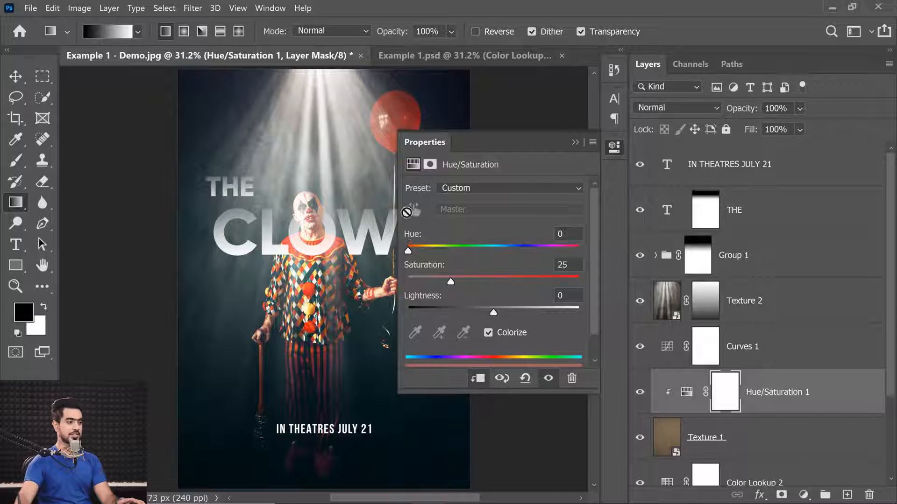
left_click_drag(407, 251, 492, 252)
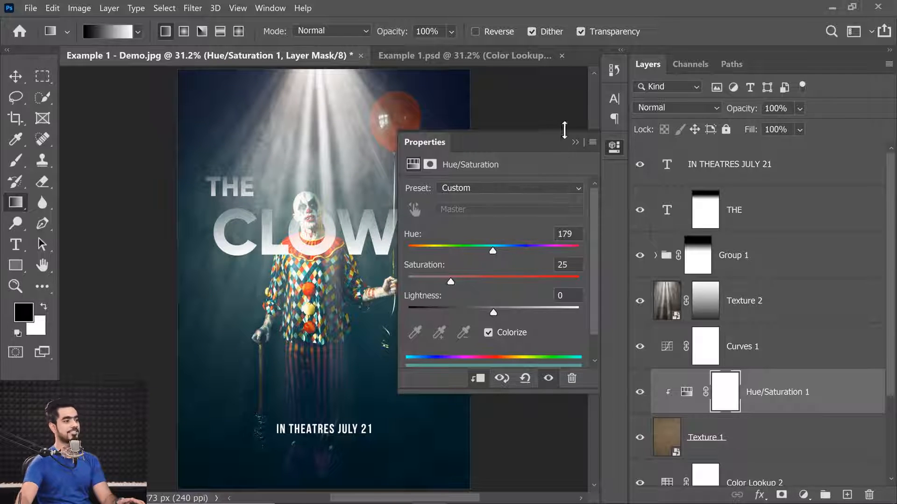
left_click(575, 142)
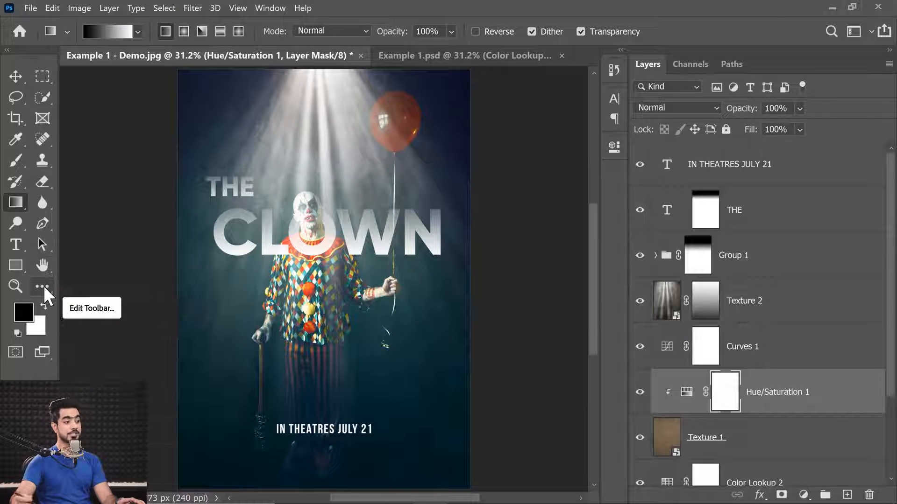
Check the effect of the two Color Lookup layers and set the opacity of Color Lookup 2 to 40%.
left_click_drag(891, 358, 892, 466)
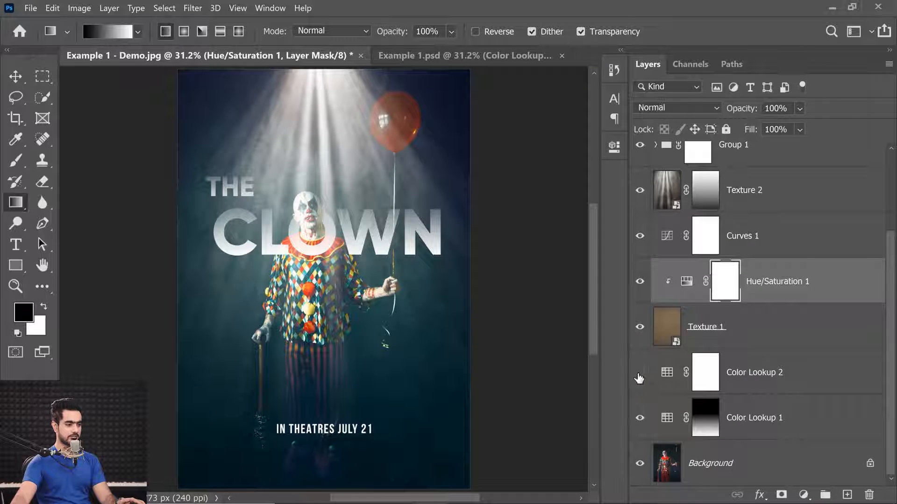
left_click(639, 423)
left_click_drag(638, 432, 640, 388)
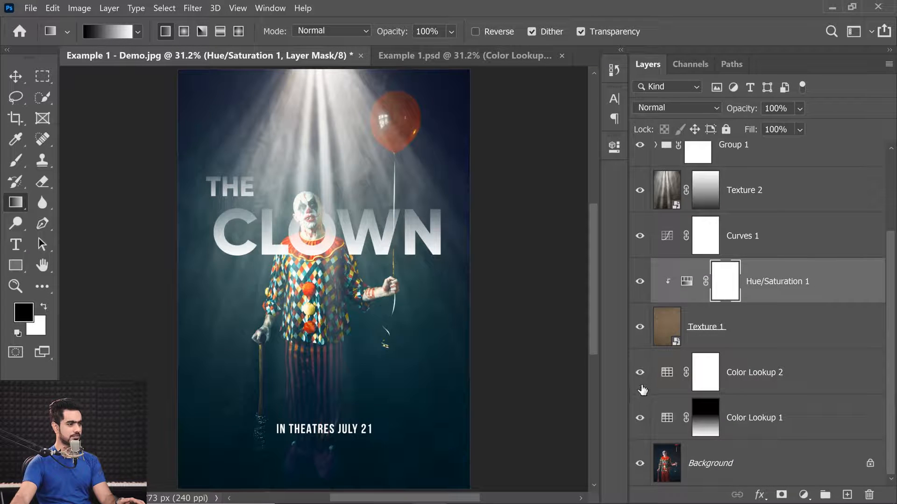
left_click(764, 373)
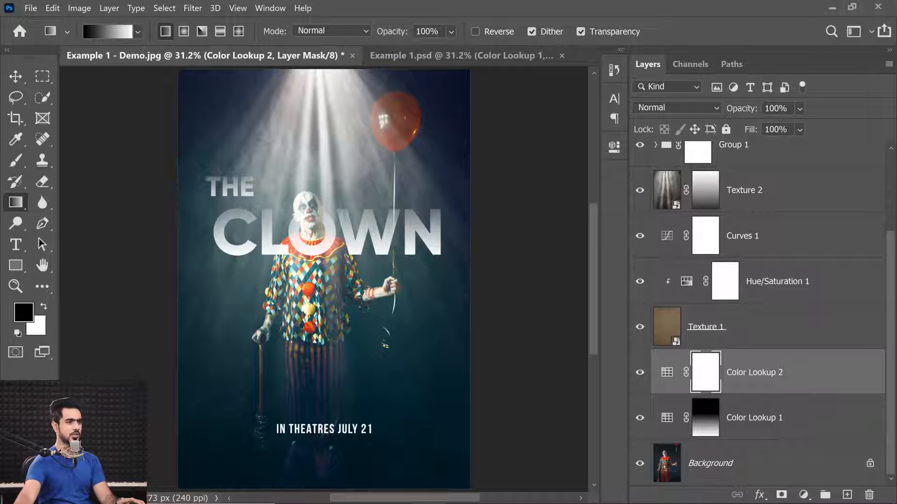
type("40")
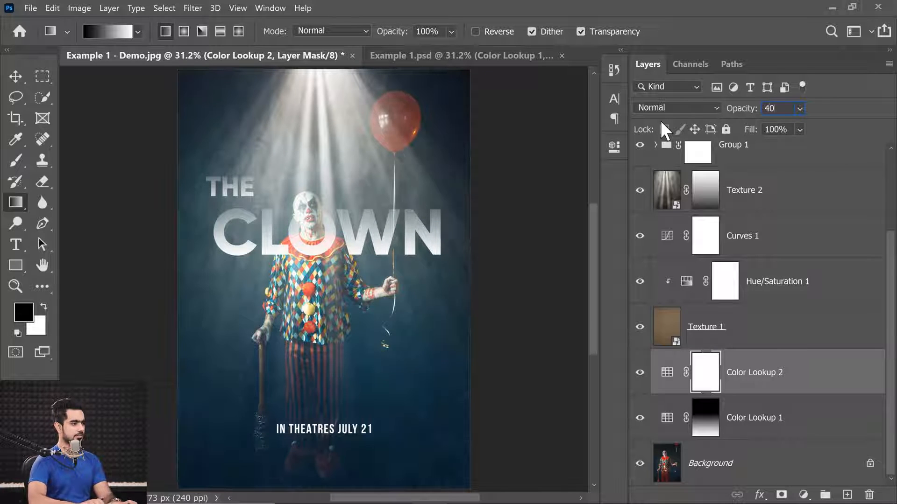
key("Return")
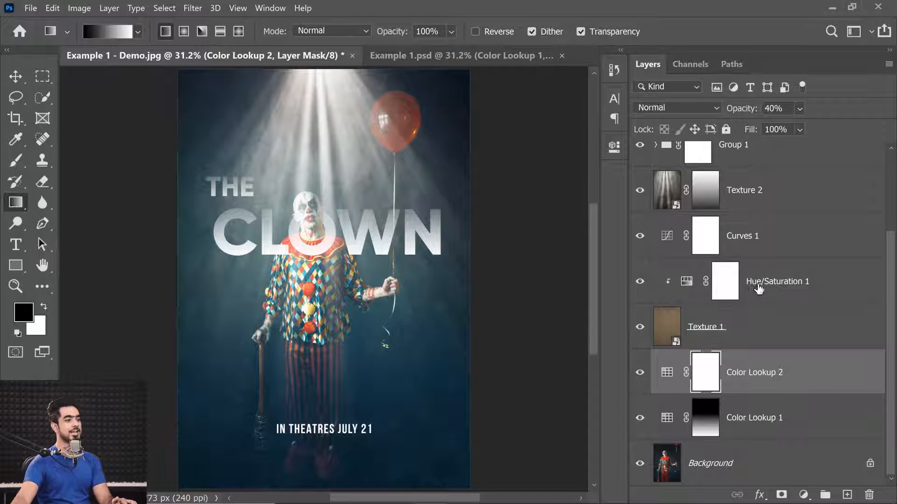
Check the effect of the light rays around the clown's face and put the Texture 2 layer into its own collapsed group.
scroll(888, 314, "up", 4)
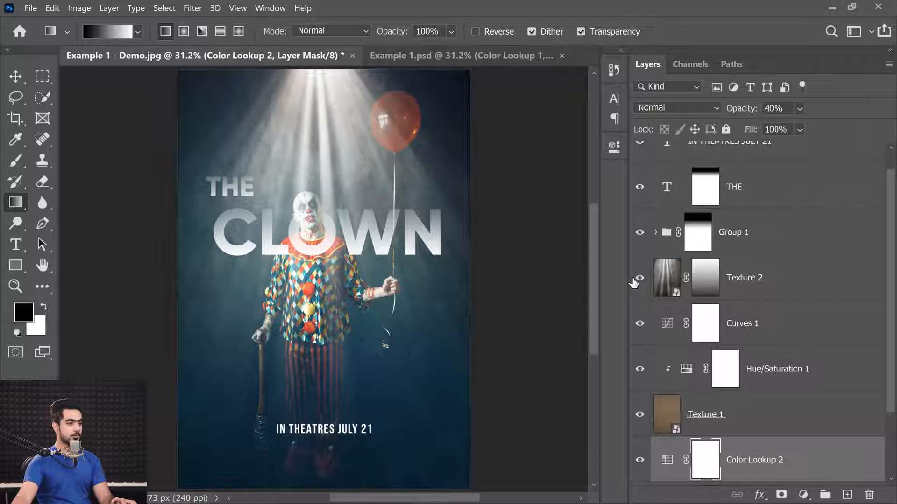
left_click(637, 280)
left_click(638, 280)
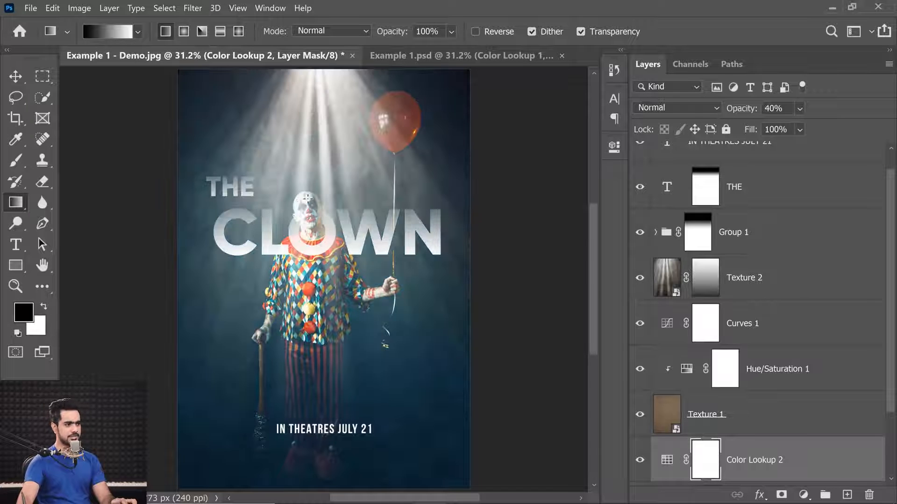
scroll(305, 200, "up", 5)
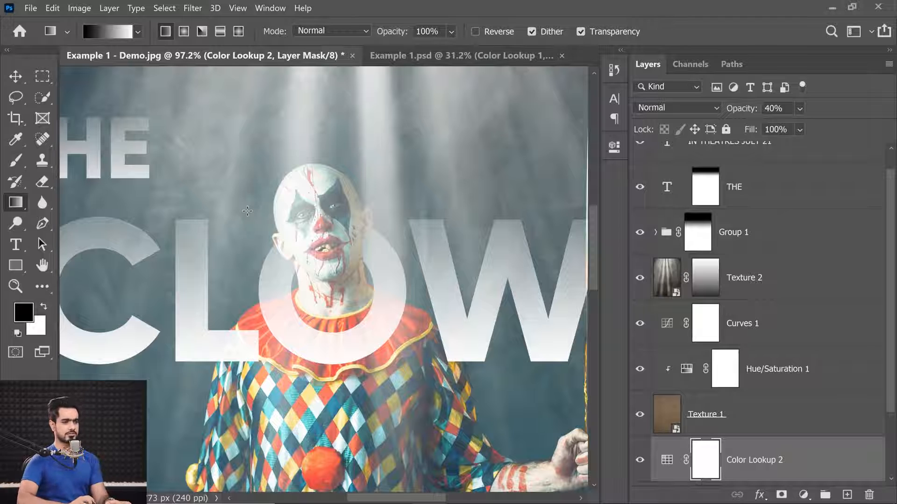
left_click(756, 284)
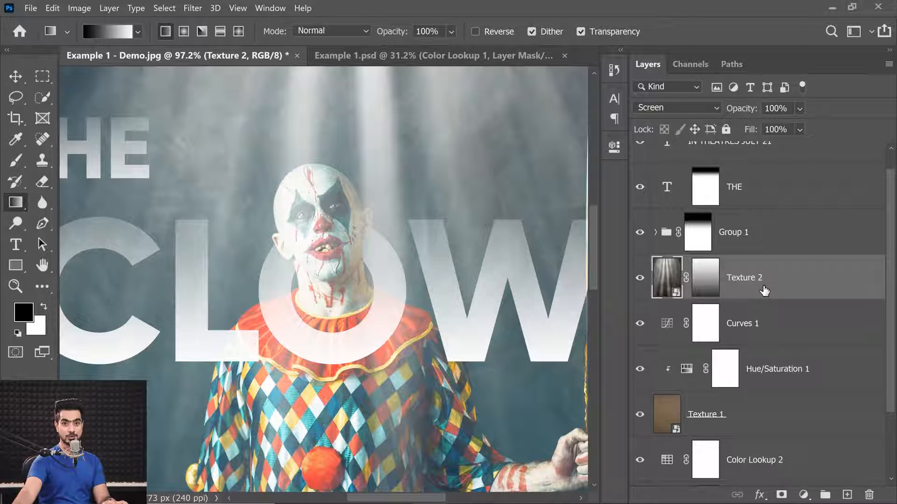
key("ctrl+g")
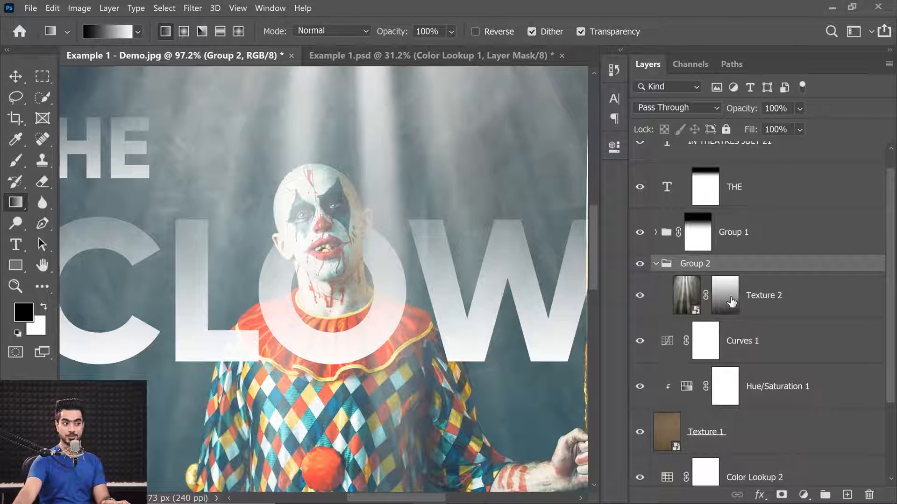
left_click(656, 263)
Rename the group holding the Texture 2 layer as Lighting Texture and add a layer mask to it.
double_click(707, 270)
type("L")
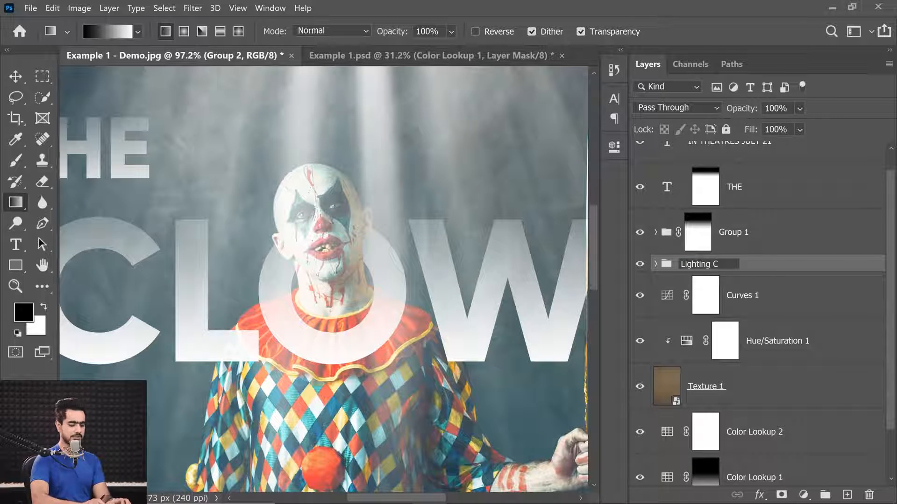
type("ighting C")
key("BackSpace")
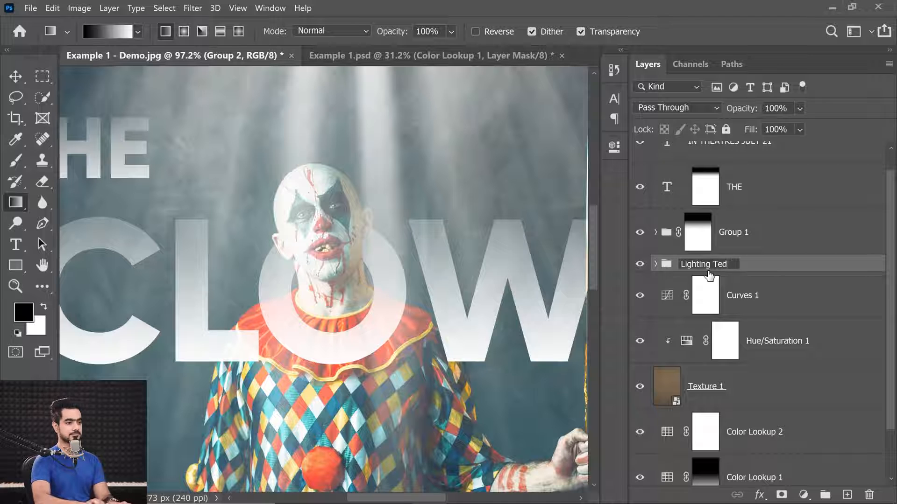
key("Return")
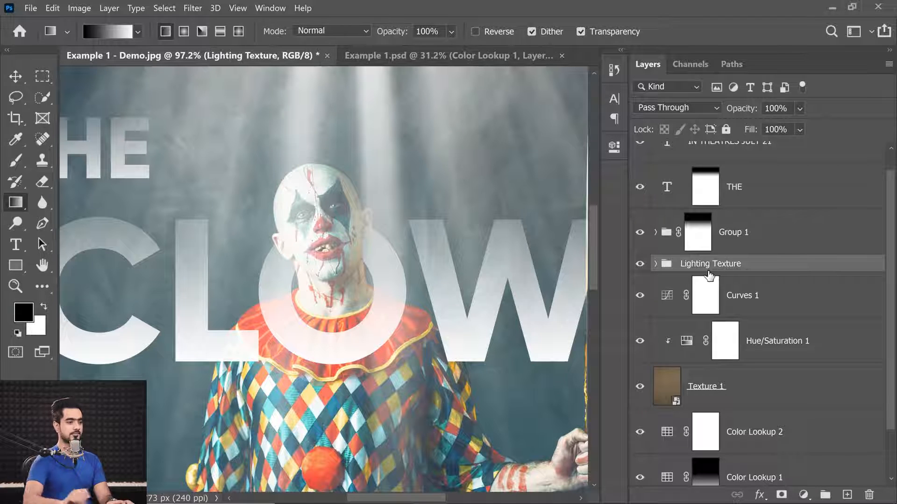
left_click(781, 495)
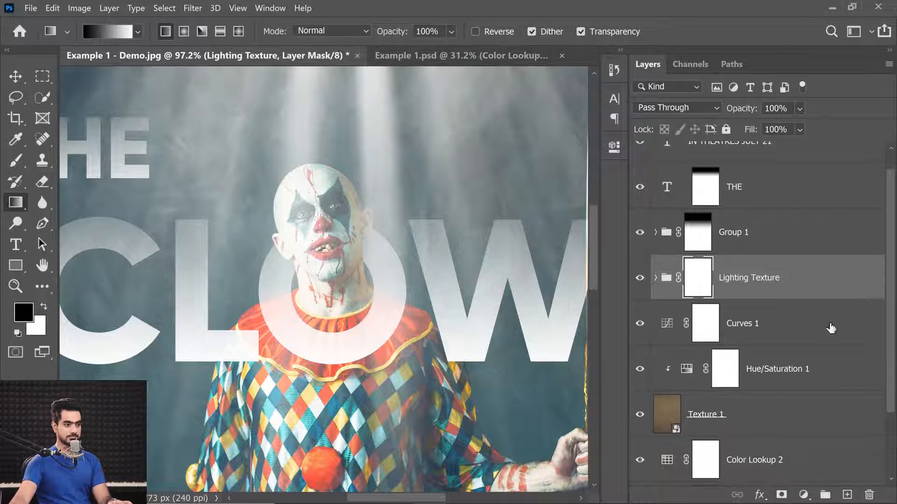
Isolate the Background layer, select the clown with Select Subject using all layers sampled, and restore the visibility of the other layers.
left_click_drag(892, 306, 886, 435)
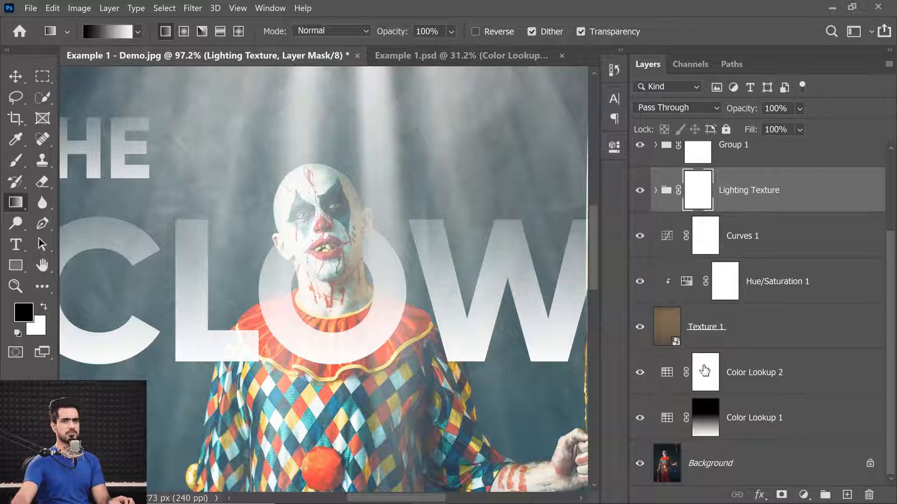
left_click(640, 466, "alt")
left_click(706, 469)
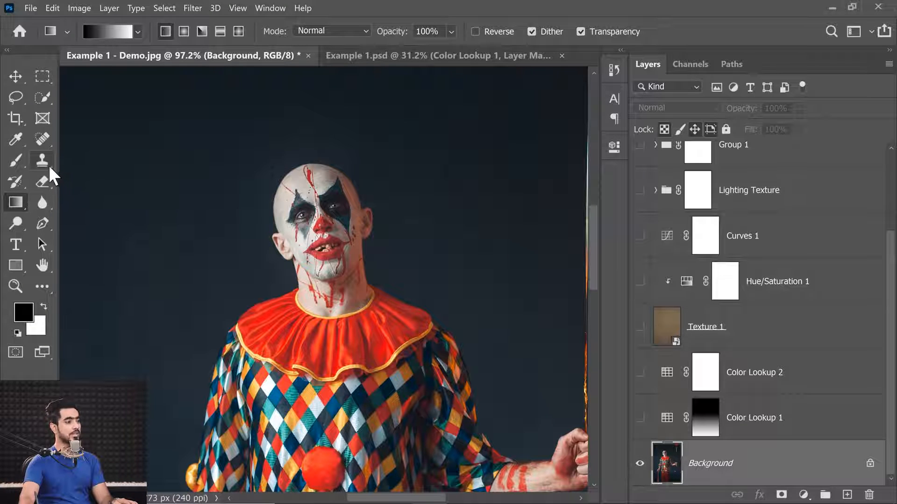
left_click(51, 95)
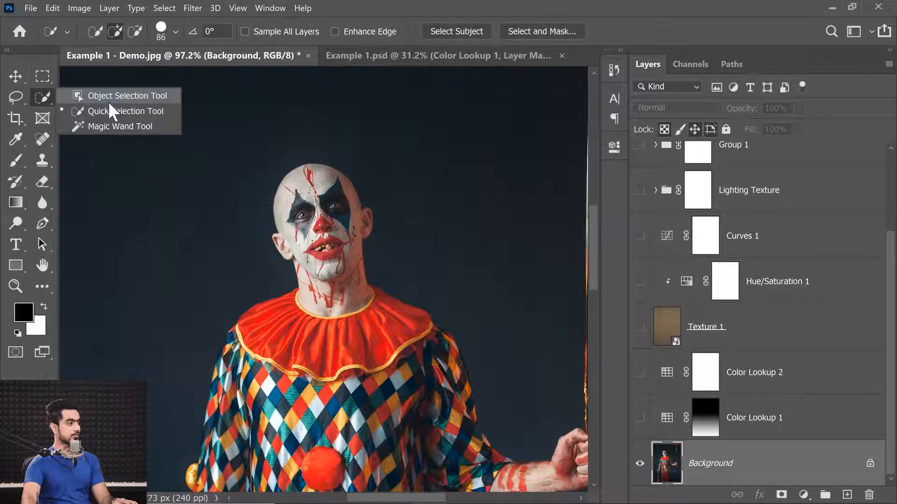
left_click(113, 97)
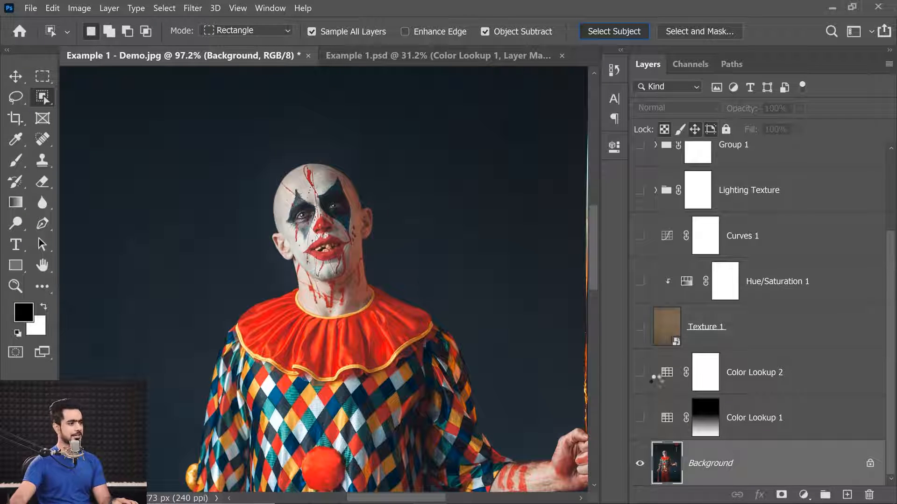
left_click(639, 465, "alt")
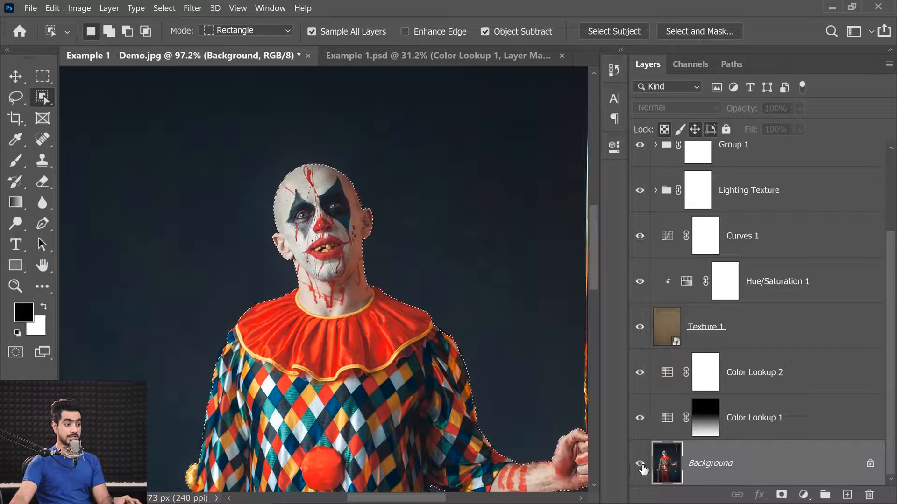
Fill the clown selection with black on the Lighting Texture group's mask and deselect.
left_click_drag(890, 318, 889, 248)
left_click(702, 303)
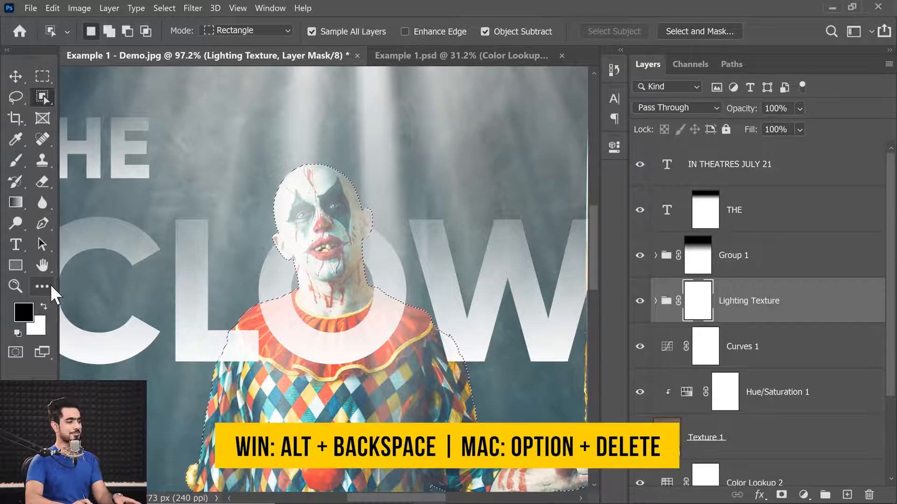
key("alt+BackSpace")
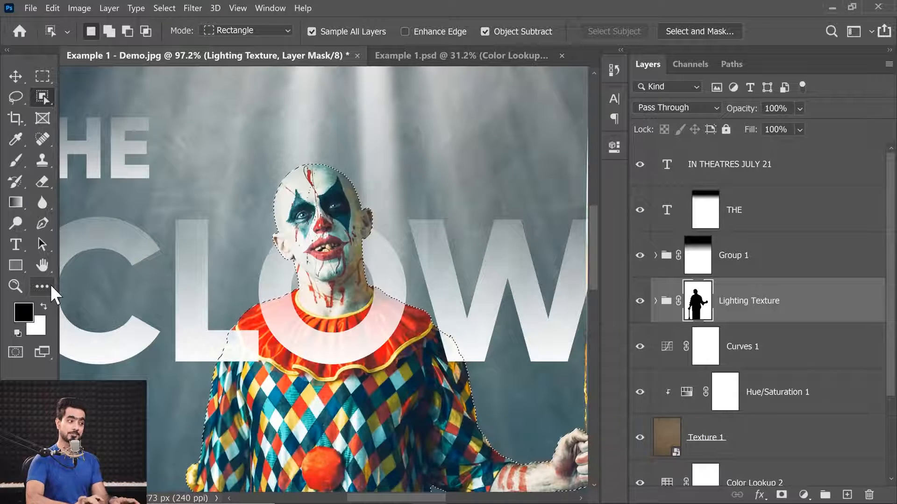
key("ctrl+d")
Paint white with a soft brush at 20% flow on the Lighting Texture mask along the top edge of the clown's head.
left_click_drag(366, 280, 370, 303)
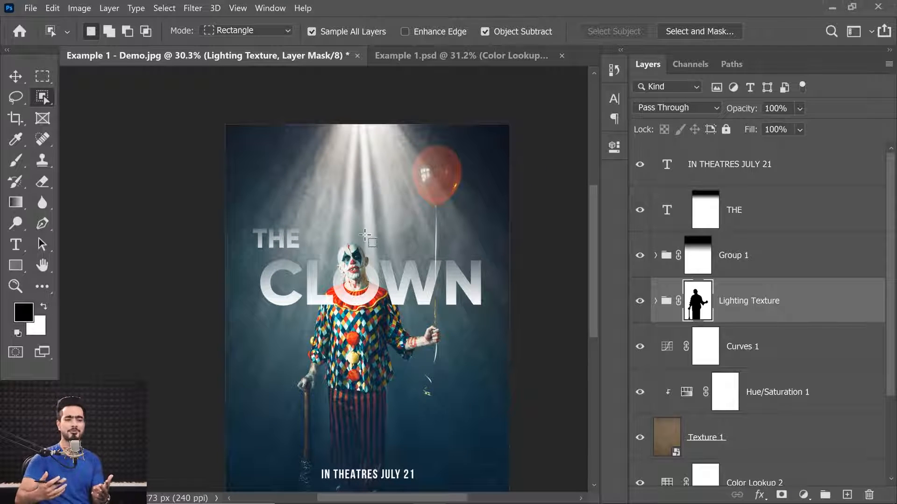
left_click_drag(365, 269, 391, 276)
left_click_drag(303, 190, 307, 274)
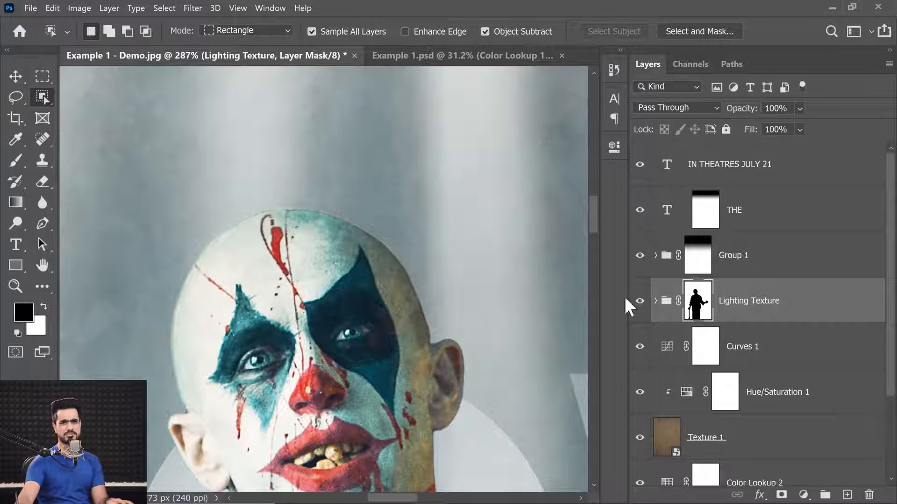
left_click(16, 165)
left_click_drag(238, 171, 2, 144)
scroll(346, 213, "up", 2)
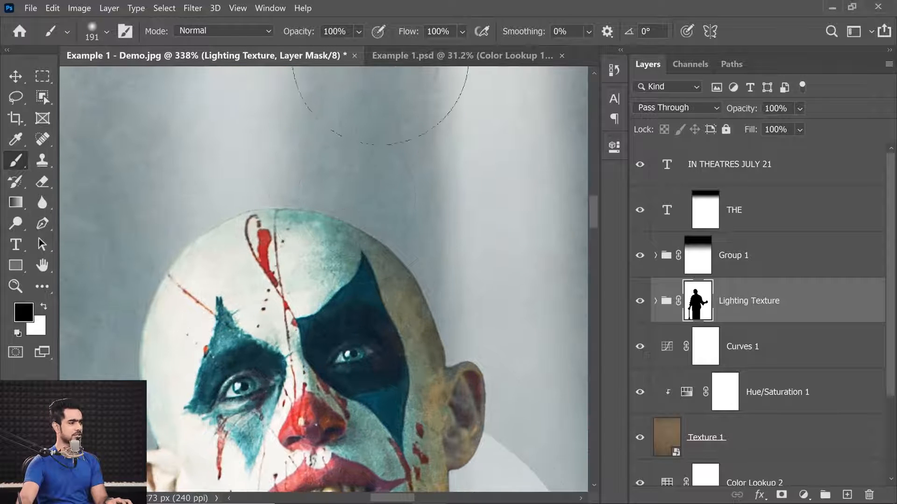
left_click_drag(449, 33, 377, 36)
type("20")
key("Return")
left_click_drag(240, 169, 150, 174)
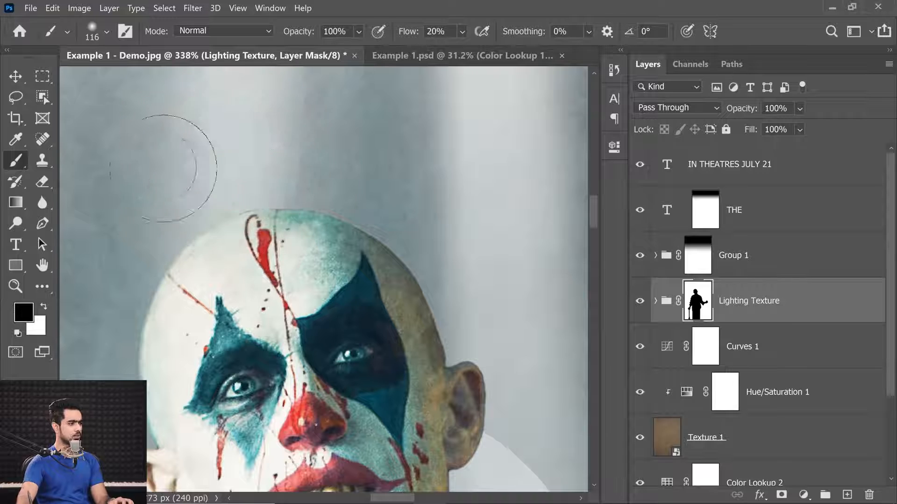
key("x")
scroll(305, 180, "up", 4)
mouse_move(297, 186)
left_mouse_down()
mouse_move(166, 178)
mouse_move(271, 201)
left_mouse_up()
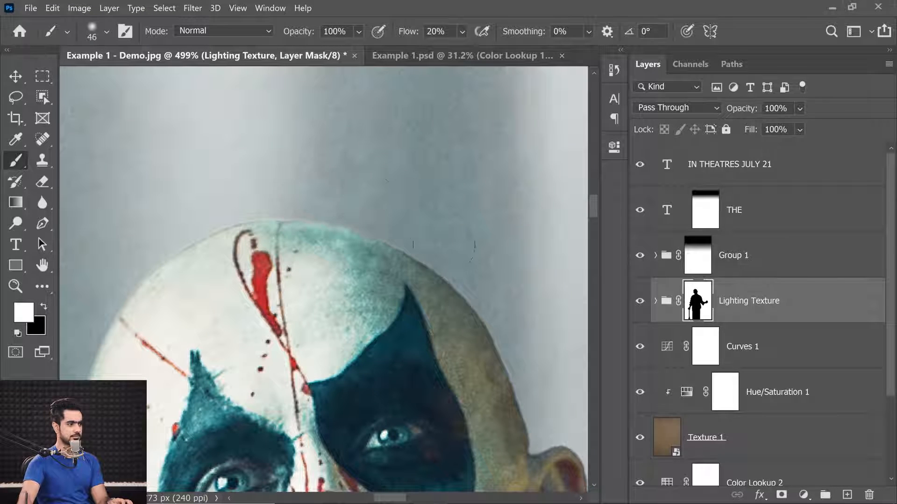
left_click_drag(433, 245, 463, 265)
left_click_drag(224, 204, 347, 186)
mouse_move(406, 181)
left_mouse_down()
mouse_move(341, 188)
mouse_move(329, 205)
mouse_move(282, 227)
left_mouse_up()
left_click_drag(178, 325, 215, 210)
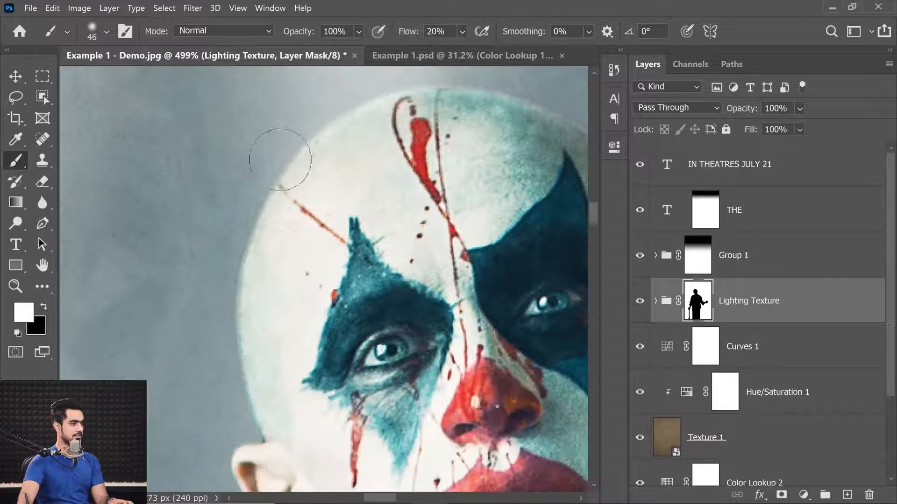
Clean up the Lighting Texture mask in white along the left side of the clown's head down to the ear.
mouse_move(302, 126)
left_mouse_down()
mouse_move(204, 301)
mouse_move(213, 366)
mouse_move(231, 285)
left_mouse_up()
left_click_drag(322, 214, 89, 180)
mouse_move(551, 402)
left_mouse_down()
mouse_move(327, 266)
mouse_move(360, 336)
mouse_move(357, 355)
left_mouse_up()
left_click_drag(267, 205, 251, 208)
left_click_drag(239, 188, 259, 236)
mouse_move(202, 294)
left_mouse_down()
mouse_move(503, 258)
mouse_move(542, 276)
mouse_move(654, 298)
left_mouse_up()
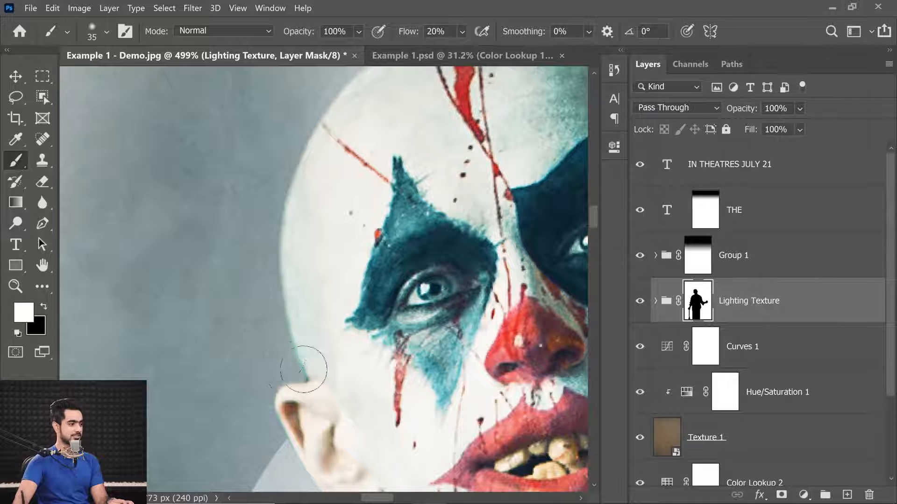
Paint white on the Lighting Texture mask along the edges of the clown's neck, ruffled collar and shoulders.
scroll(280, 359, "down", 5)
left_click_drag(266, 361, 178, 162)
scroll(202, 286, "up", 2)
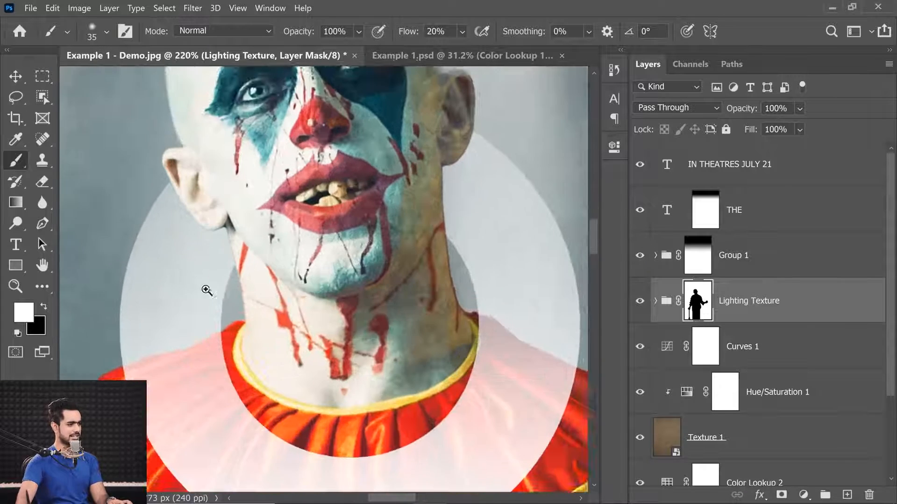
right_click(225, 308, "ctrl")
left_click(199, 312)
mouse_move(187, 312)
left_mouse_down()
mouse_move(206, 316)
mouse_move(196, 314)
mouse_move(319, 268)
mouse_move(369, 287)
left_mouse_up()
left_click_drag(241, 331, 336, 283)
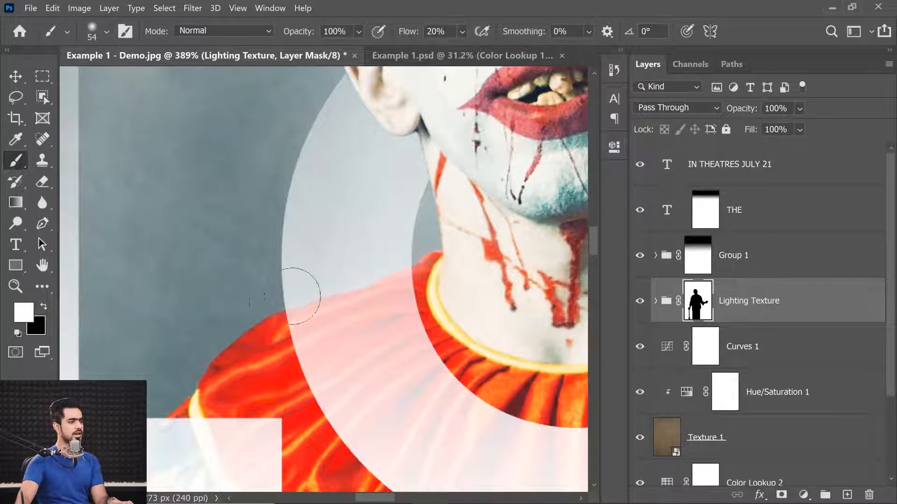
left_click_drag(362, 254, 106, 255)
left_click_drag(233, 255, 404, 285)
left_click_drag(256, 274, 256, 284)
mouse_move(182, 214)
left_mouse_down()
mouse_move(226, 302)
mouse_move(319, 332)
mouse_move(319, 346)
mouse_move(416, 374)
mouse_move(456, 374)
mouse_move(269, 229)
left_mouse_up()
left_click_drag(369, 345, 293, 343)
mouse_move(293, 343)
left_mouse_down()
mouse_move(308, 334)
mouse_move(308, 319)
mouse_move(298, 321)
mouse_move(286, 218)
mouse_move(295, 222)
left_mouse_up()
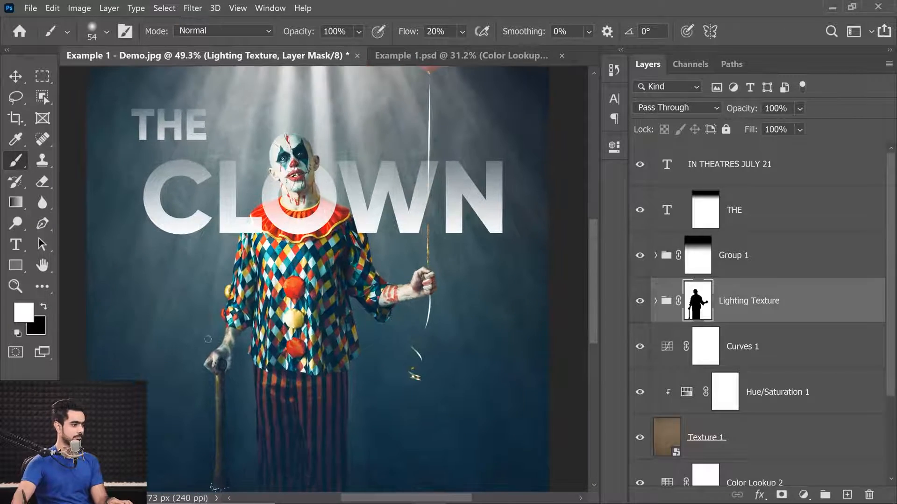
Set the density of the Lighting Texture group's mask to 65%.
double_click(701, 308)
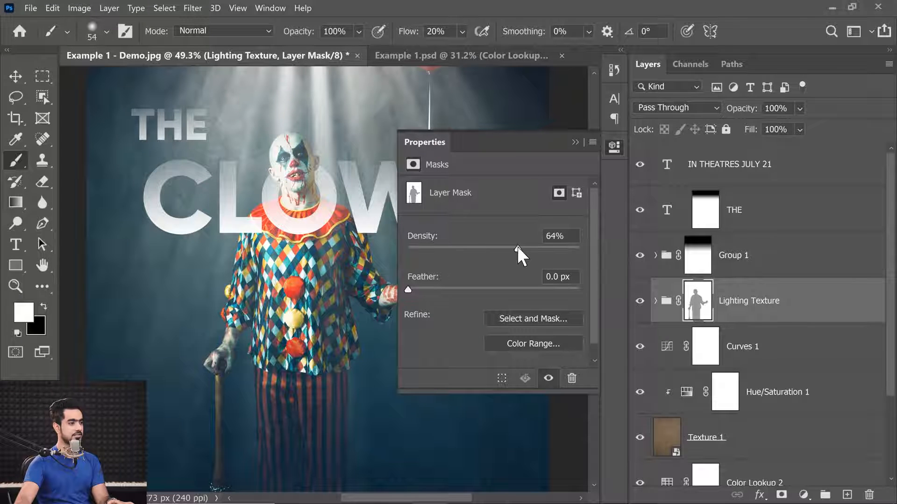
left_click(518, 247)
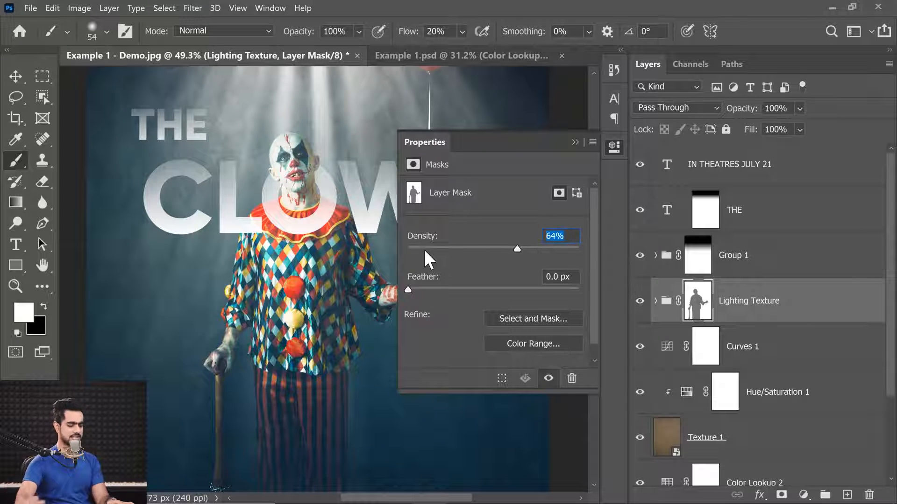
key("Up")
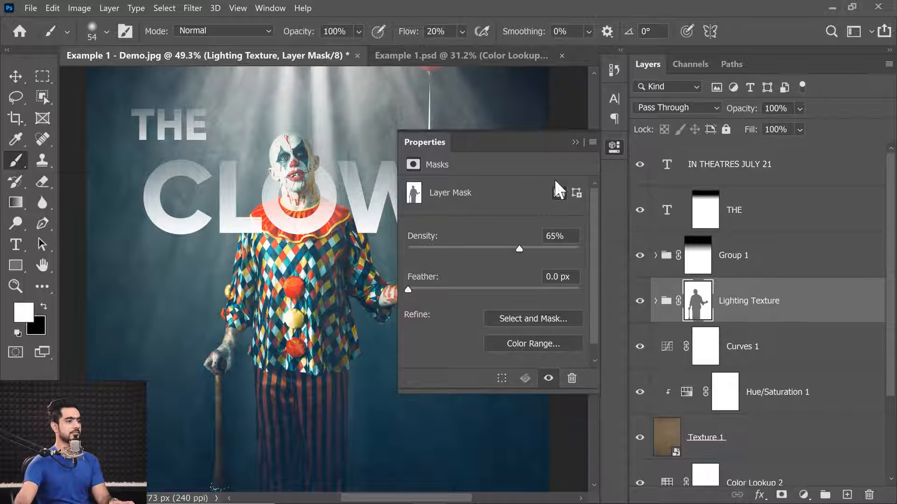
left_click(575, 142)
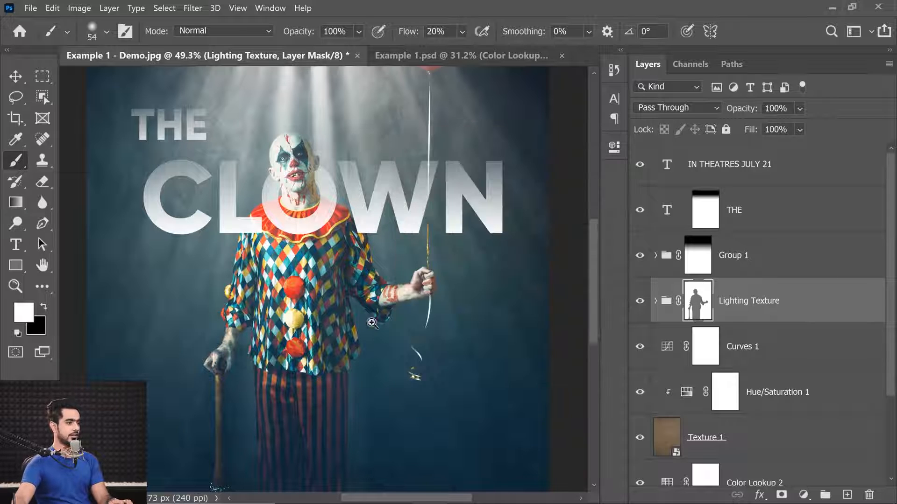
Paint white with a large soft brush on the Lighting Texture mask over the clown's legs and lower body, and reduce the brush size.
scroll(380, 343, "down", 4)
left_click_drag(348, 335, 350, 234)
left_click_drag(283, 289, 471, 310)
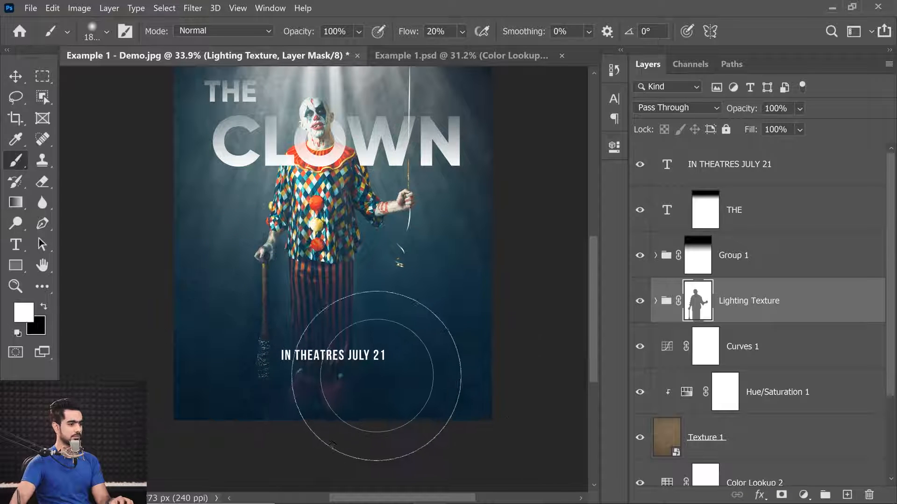
key("x")
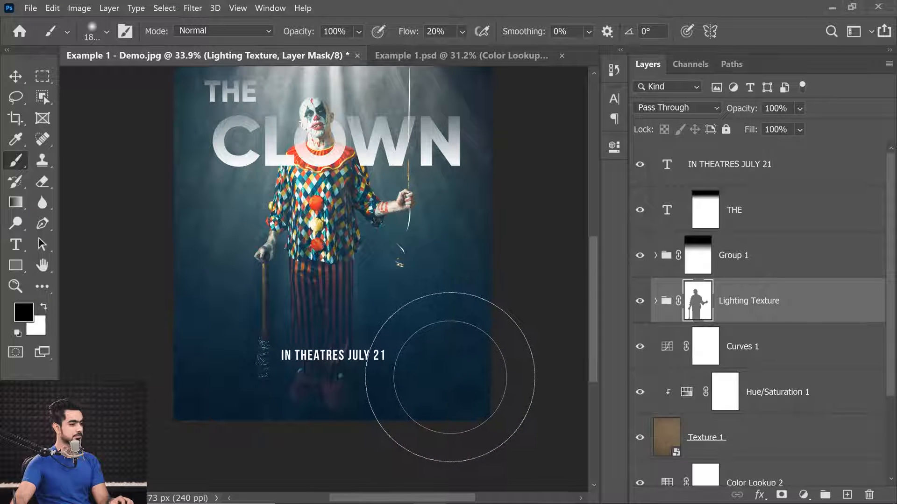
key("x")
left_click_drag(433, 360, 493, 287)
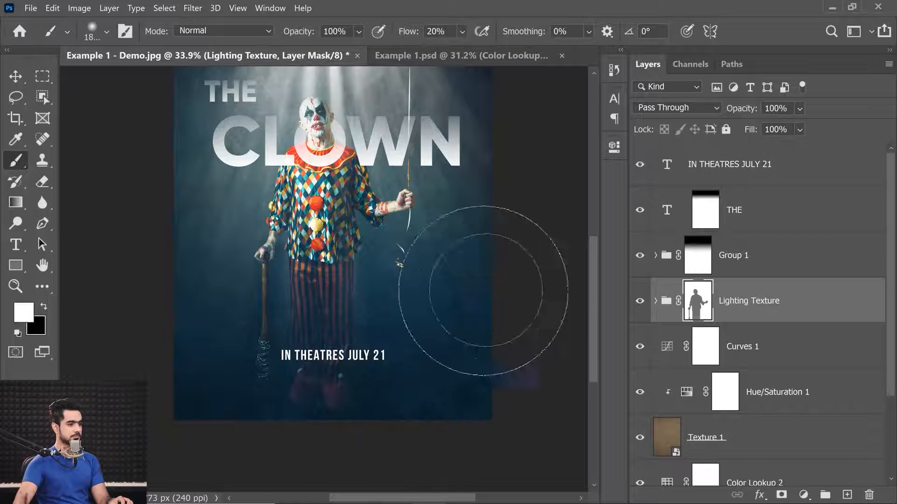
key("bracketleft")
key("bracketleft")
key("bracketleft")
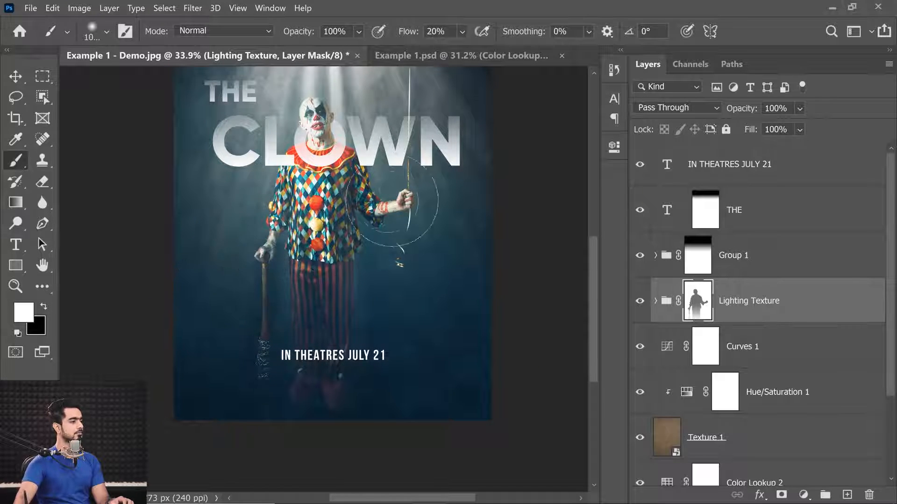
Set the brush flow to 50% and paint white on the Lighting Texture mask down the right side of the clown's neck and torso.
scroll(361, 128, "up", 3)
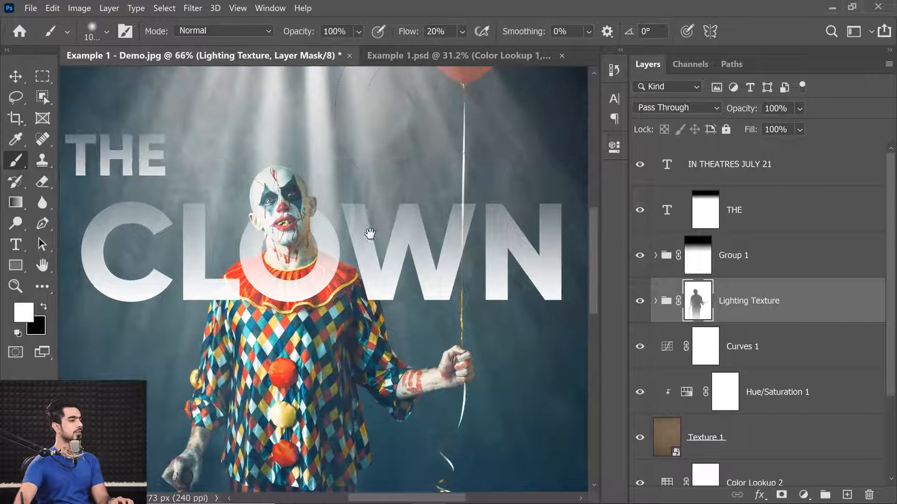
left_click_drag(409, 31, 465, 35)
type("56")
key("Return")
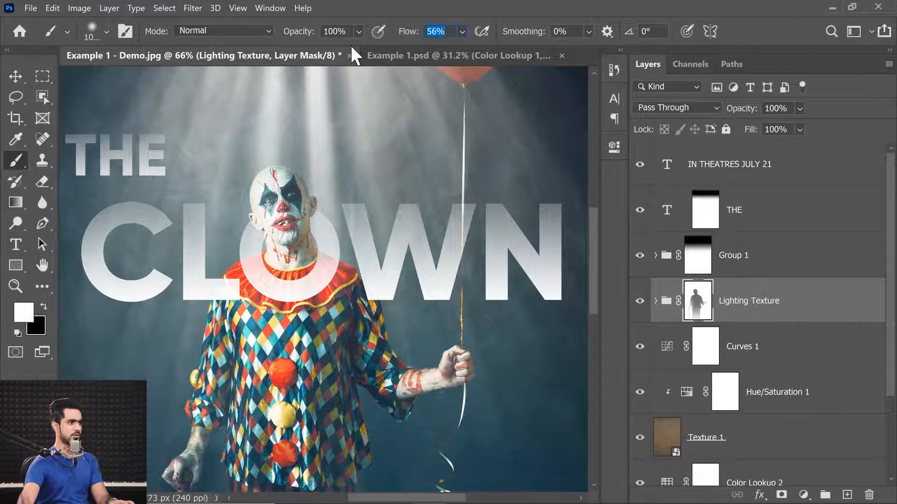
left_click_drag(240, 210, 105, 204)
left_click_drag(347, 172, 314, 175)
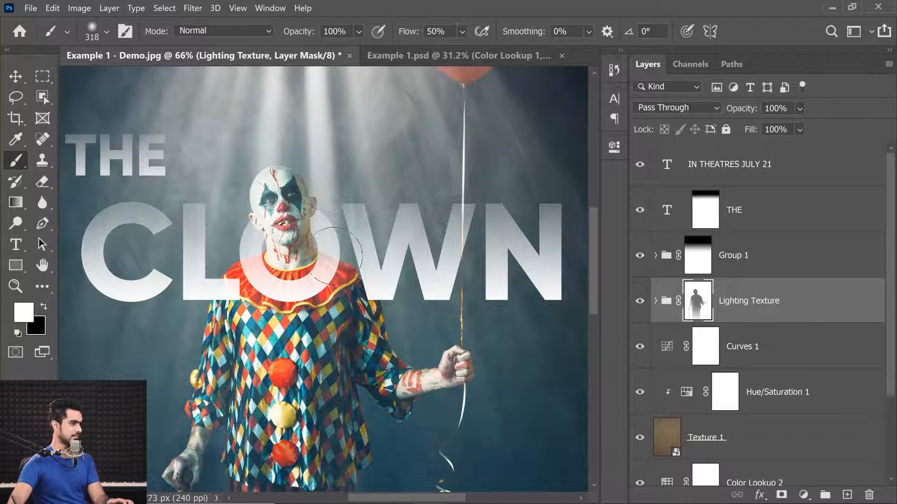
left_click_drag(327, 206, 334, 355)
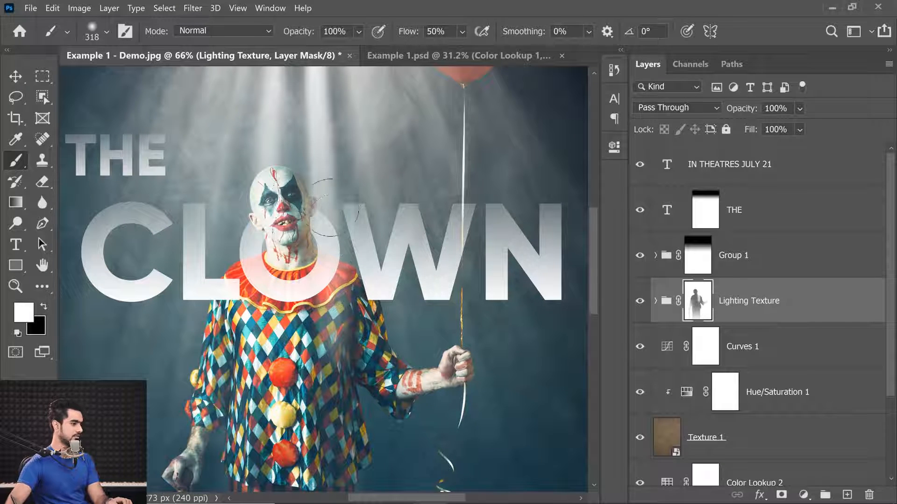
left_click_drag(346, 260, 348, 495)
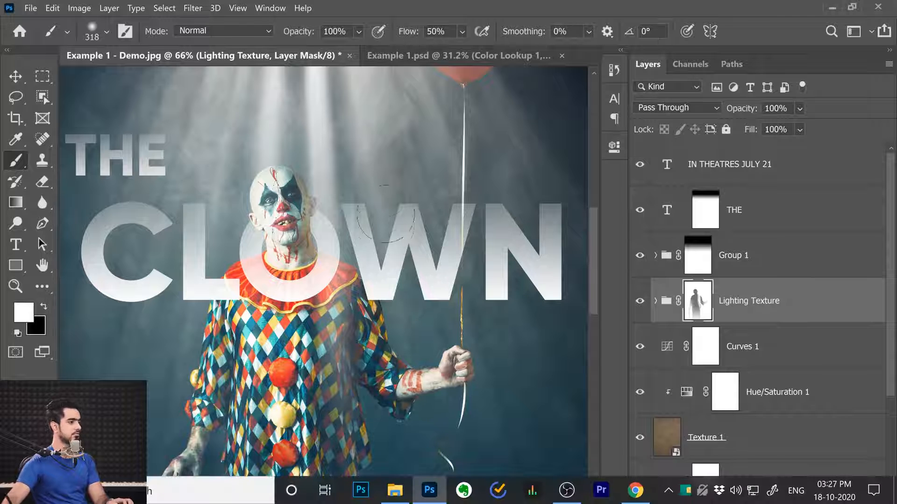
scroll(395, 236, "down", 3)
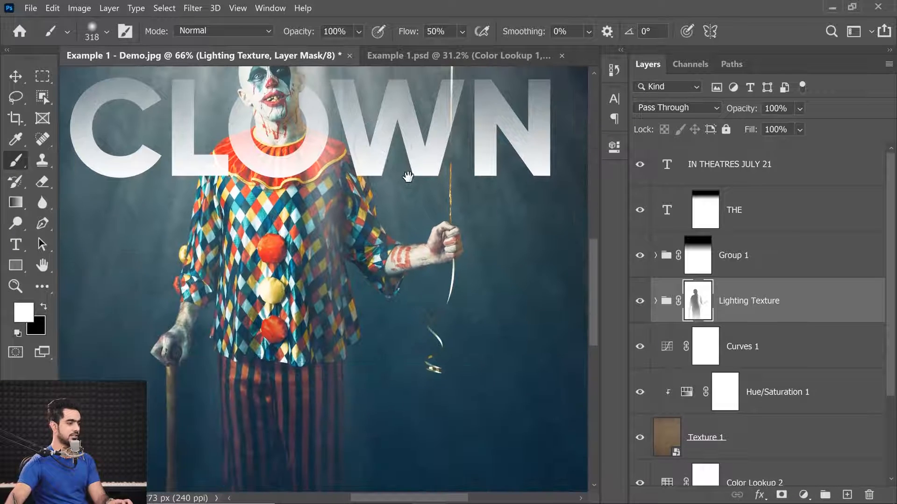
Examine how the masked light rays blend around the clown's head and title, and across the whole poster.
left_click_drag(377, 229, 401, 390)
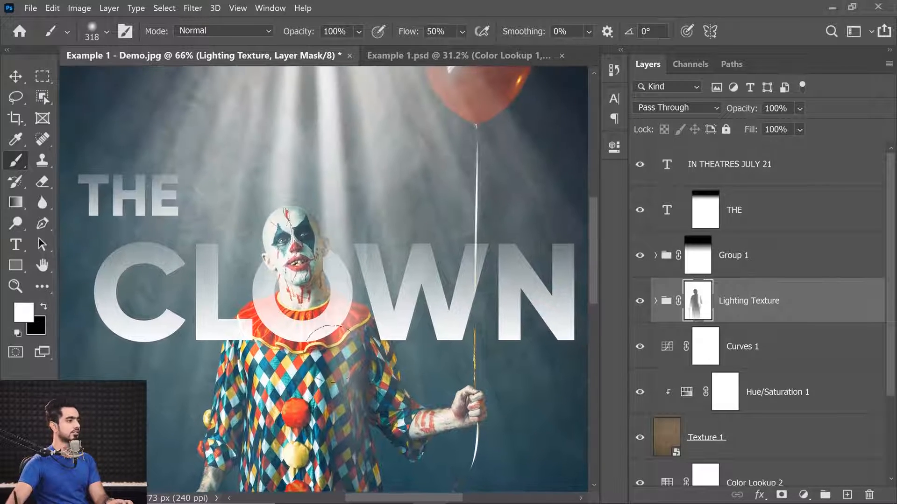
left_click_drag(253, 293, 270, 200)
scroll(270, 201, "down", 6)
scroll(273, 202, "up", 3)
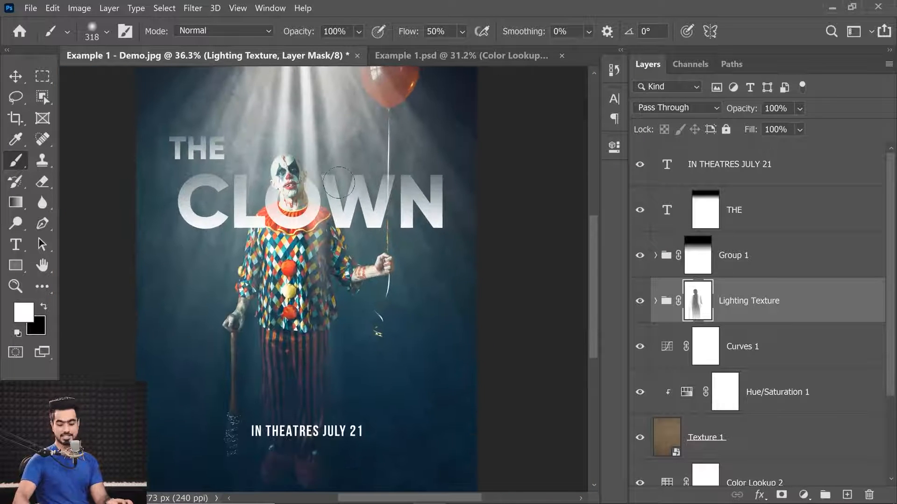
scroll(339, 182, "down", 1)
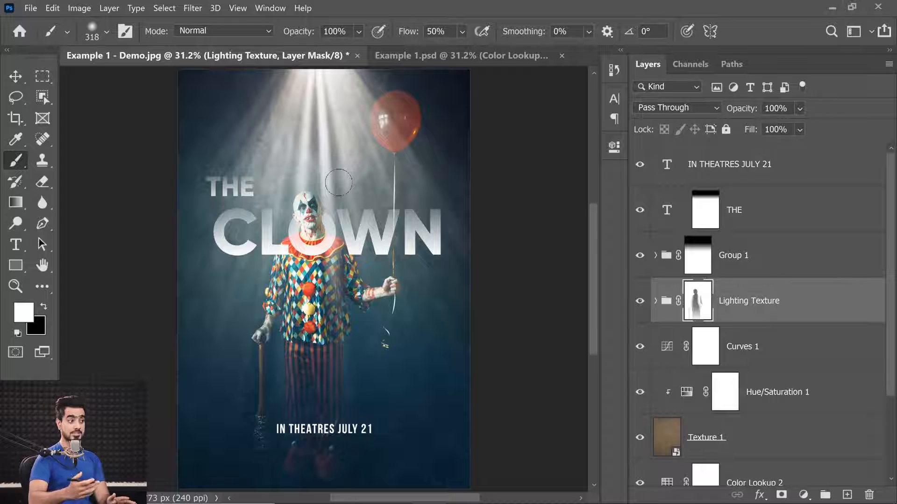
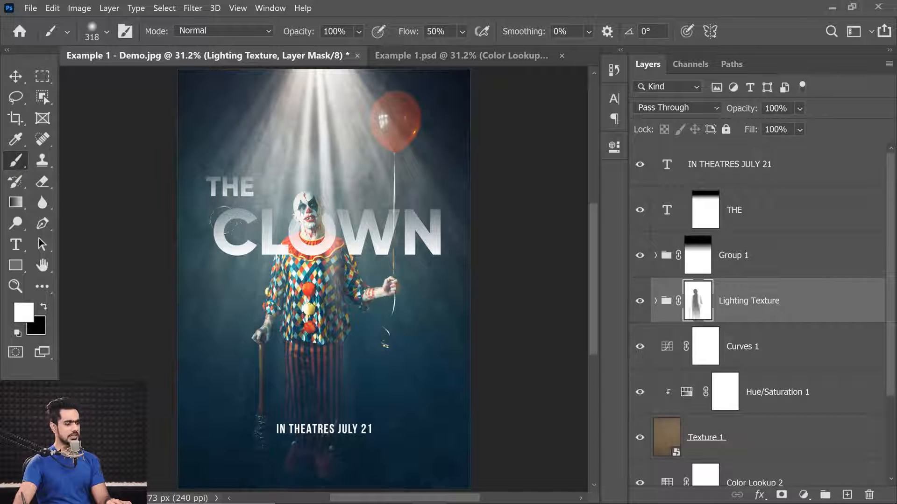
Check the visibility of the THE layer and Group 1, and rename Group 1 as CLOWN.
left_click(322, 241, "ctrl")
left_click_drag(324, 241, 336, 267)
left_click(816, 179)
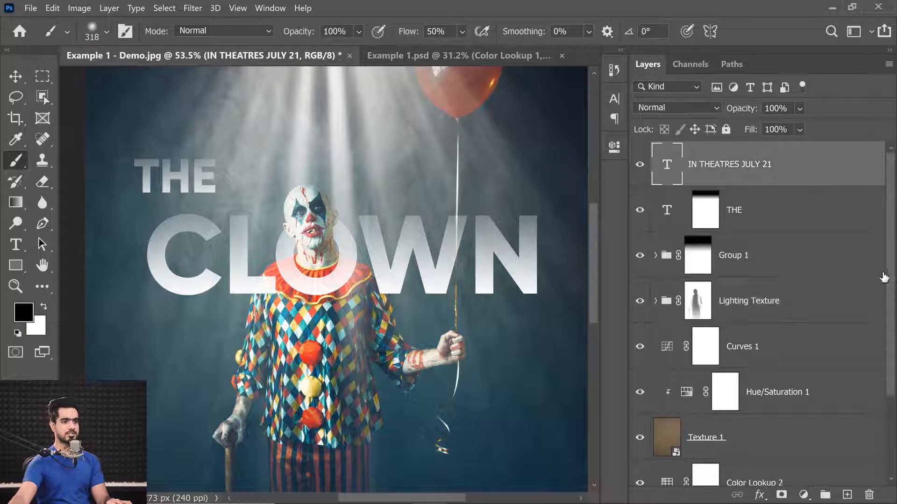
left_click_drag(890, 239, 878, 213)
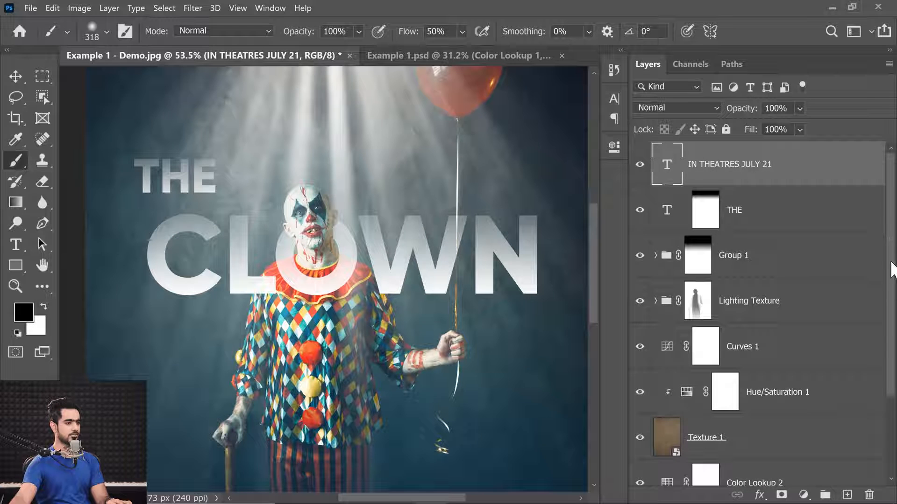
left_click(640, 211)
left_click(639, 255)
left_click(639, 255)
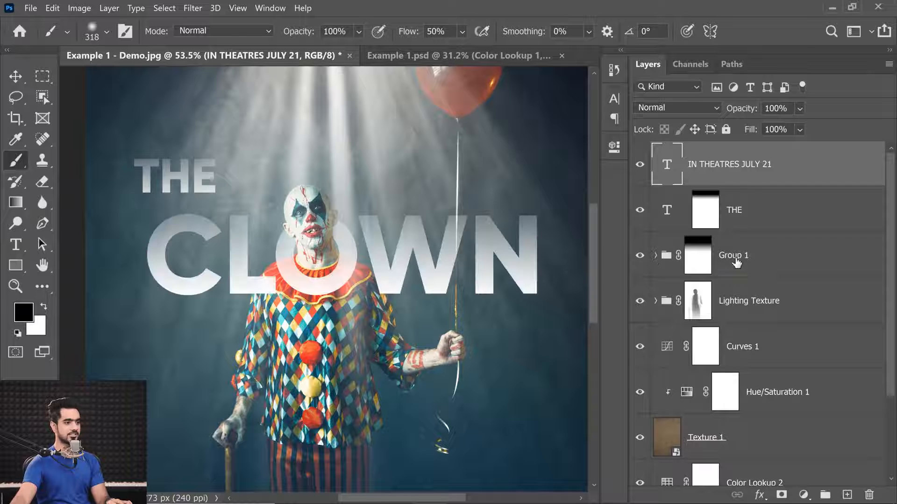
double_click(731, 256)
type("CLOWN")
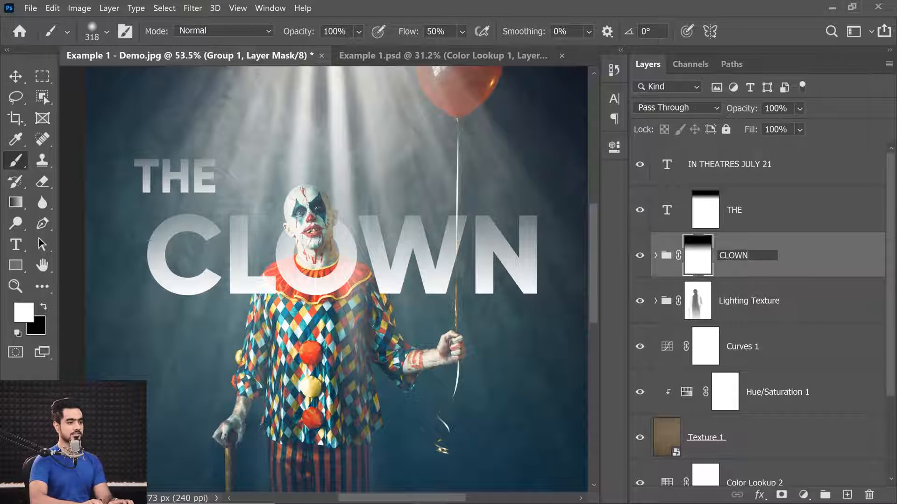
key("Return")
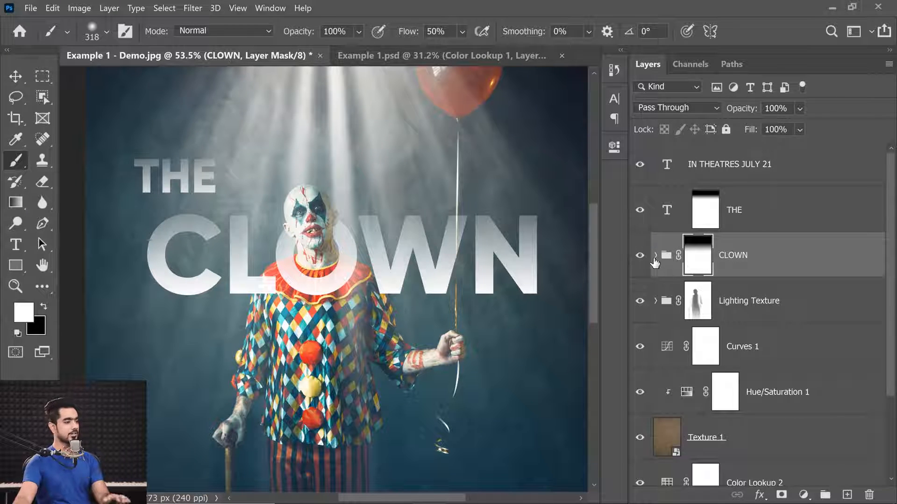
Move the THE text horizontally toward the clown's head, keeping it above the first letters of CLOWN.
left_click(724, 223)
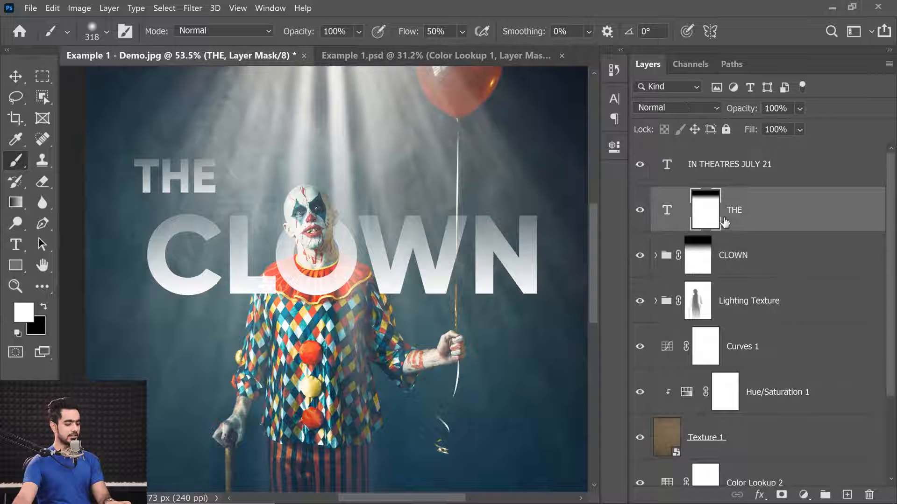
left_click(667, 223)
key("ctrl+t")
left_click_drag(200, 164, 230, 164)
key("Left")
key("Left")
key("Left")
key("Right")
key("Right")
key("Right")
key("Right")
key("Right")
key("Return")
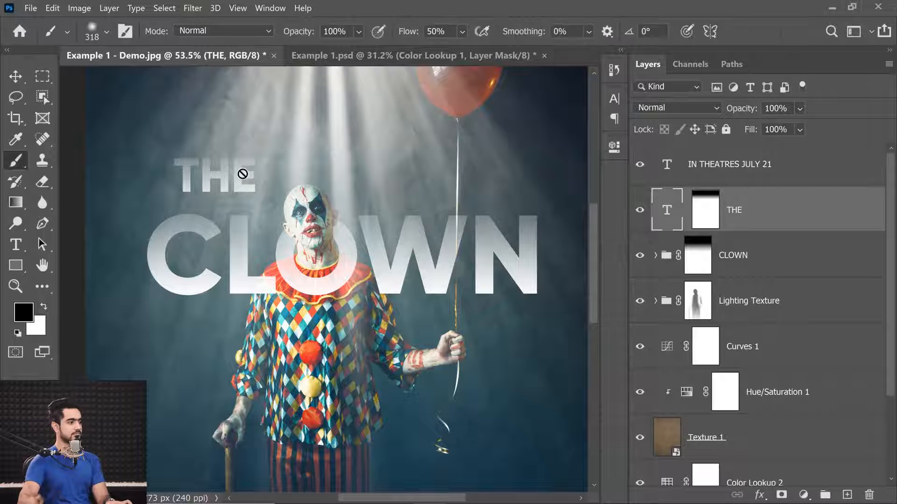
Enlarge the THE text slightly so it sits closer to the CLOWN lettering.
key("ctrl+t")
left_click(229, 161)
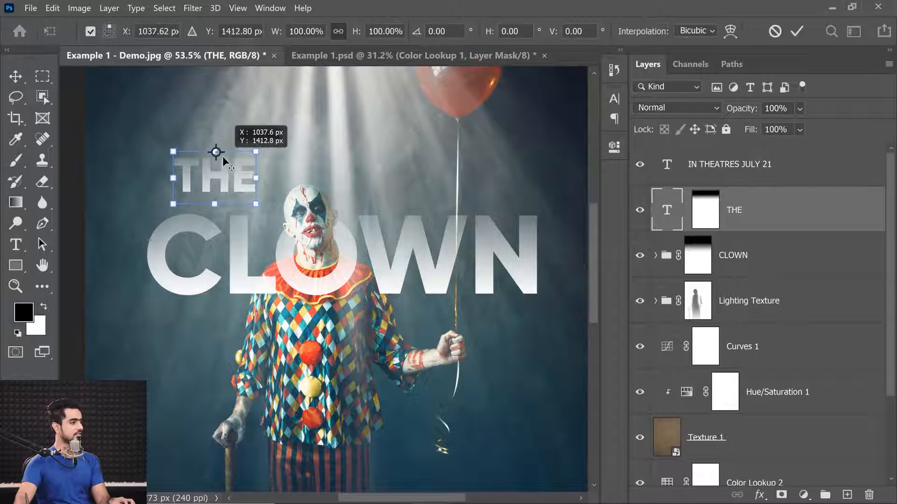
left_click_drag(256, 204, 262, 212)
key("Return")
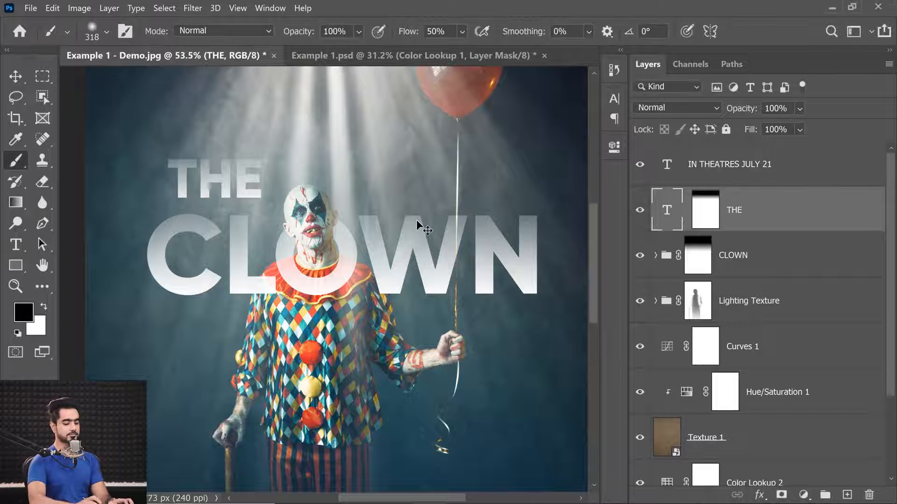
key("ctrl+0")
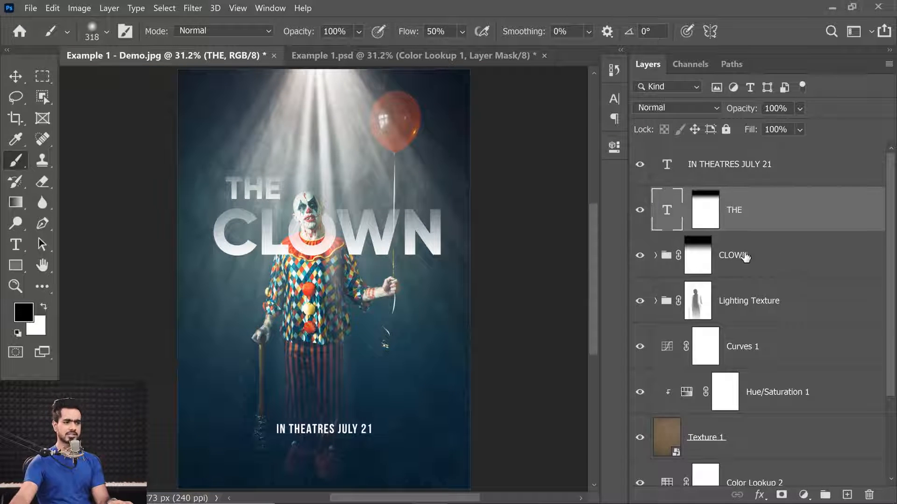
Group the THE text layer with the CLOWN group and name the new group Main Text.
left_click(656, 256)
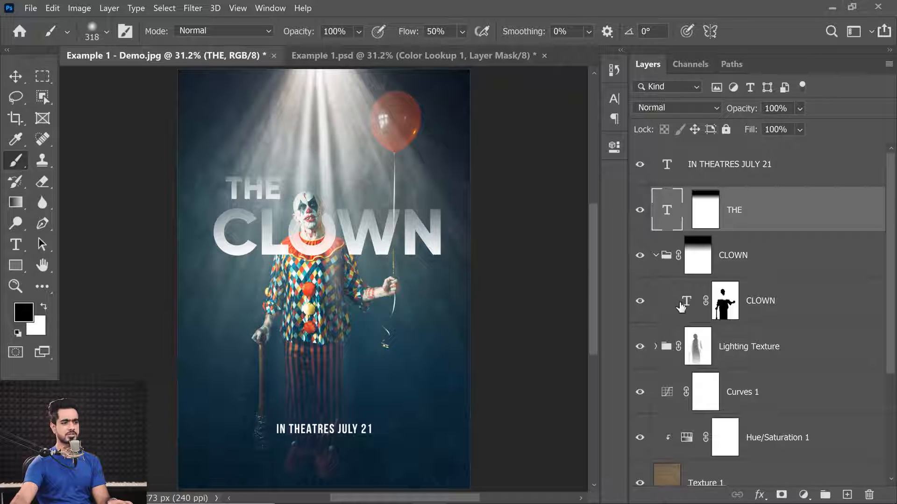
left_click(689, 307)
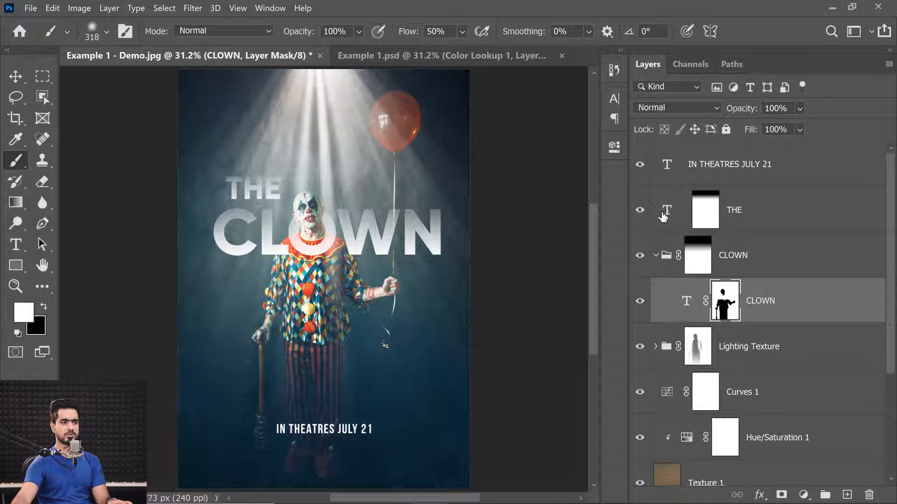
left_click(656, 255)
left_click(726, 255)
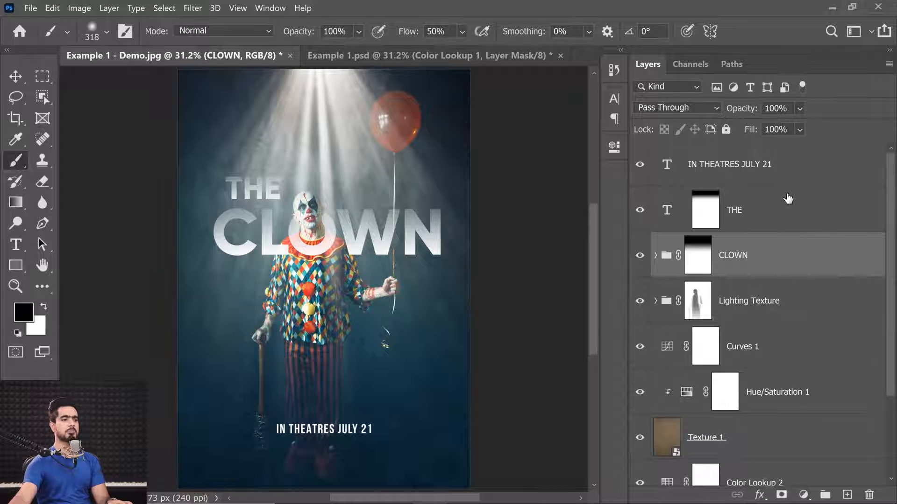
left_click(770, 210)
left_click(778, 257, "ctrl")
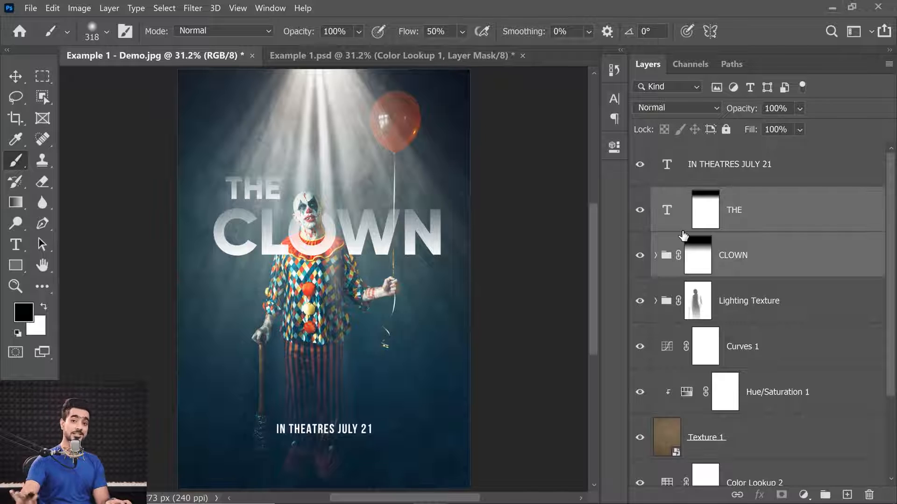
key("ctrl+g")
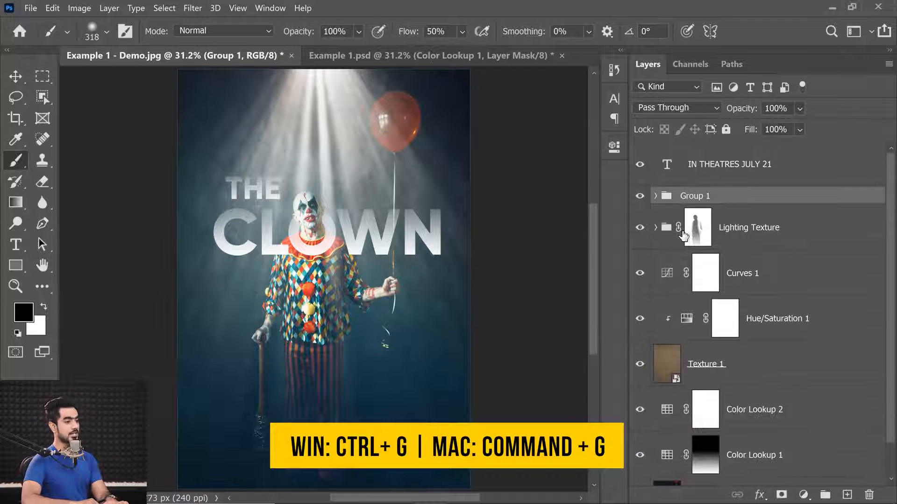
double_click(694, 196)
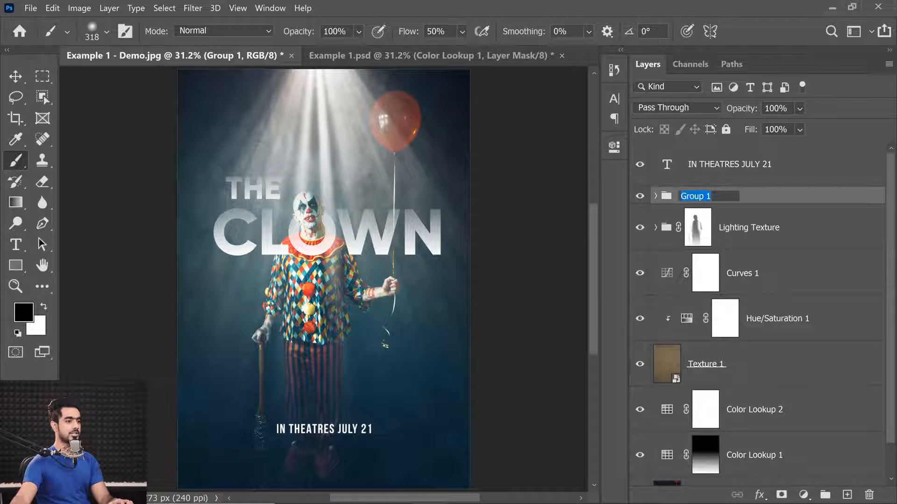
type("Main Text")
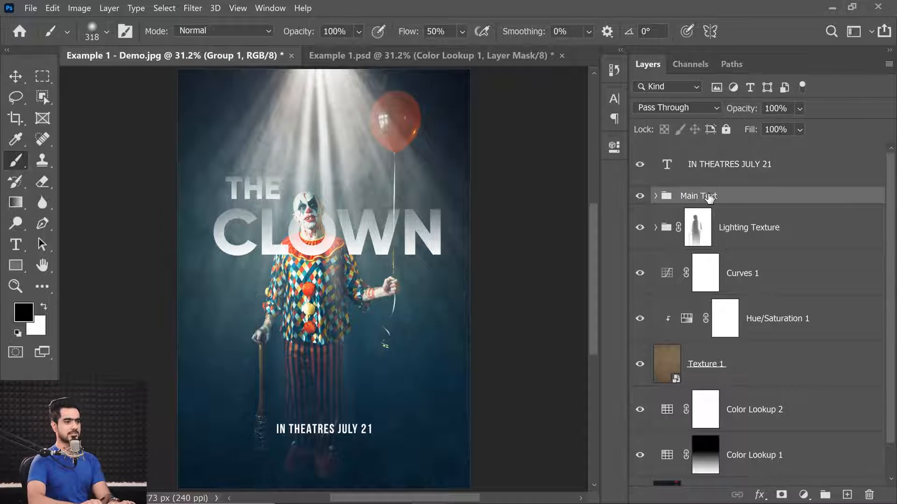
key("Return")
Group the IN THEATRES JULY 21 layer with the Main Text group and name the new group Text.
left_click(719, 166)
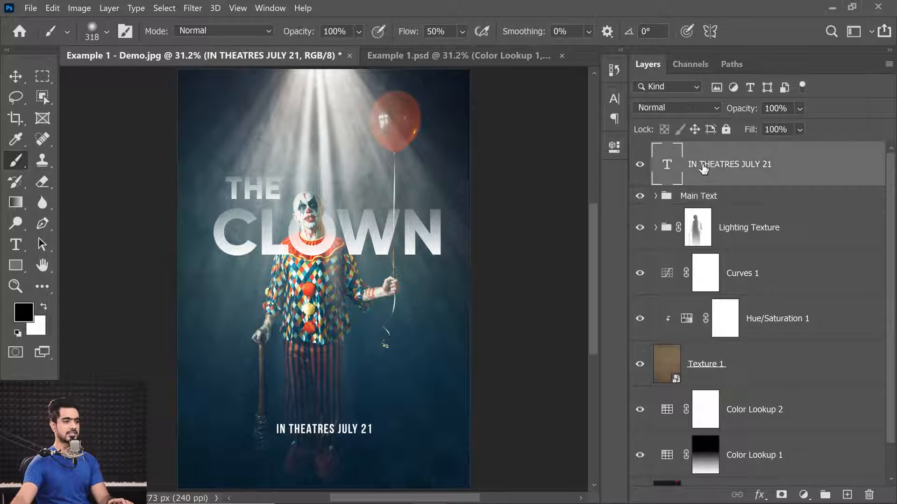
left_click_drag(721, 199, 710, 169)
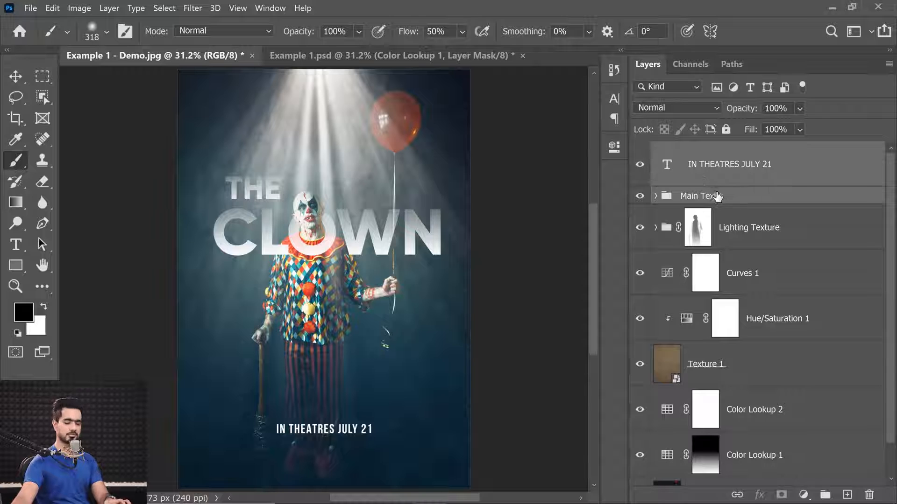
key("ctrl+g")
double_click(690, 151)
type("Text")
key("Return")
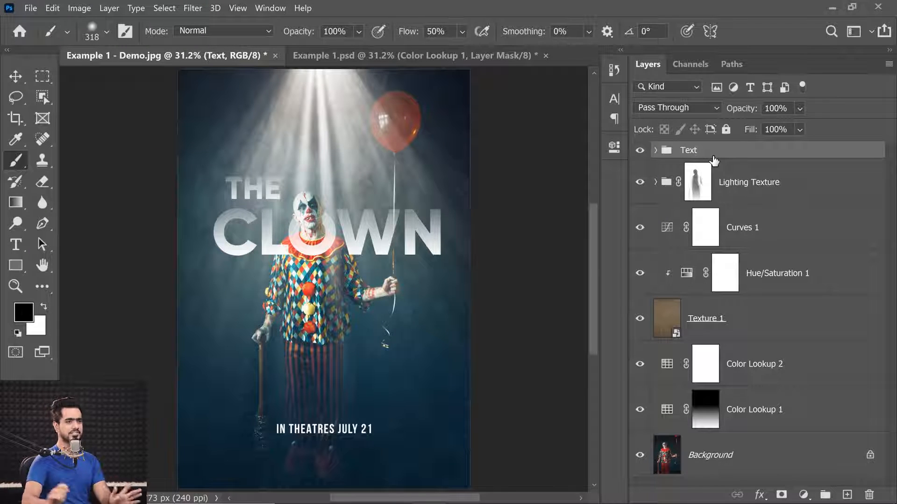
Add a bright green Solid Color fill layer directly above the Main Text group and clip it to that group.
left_click(656, 150)
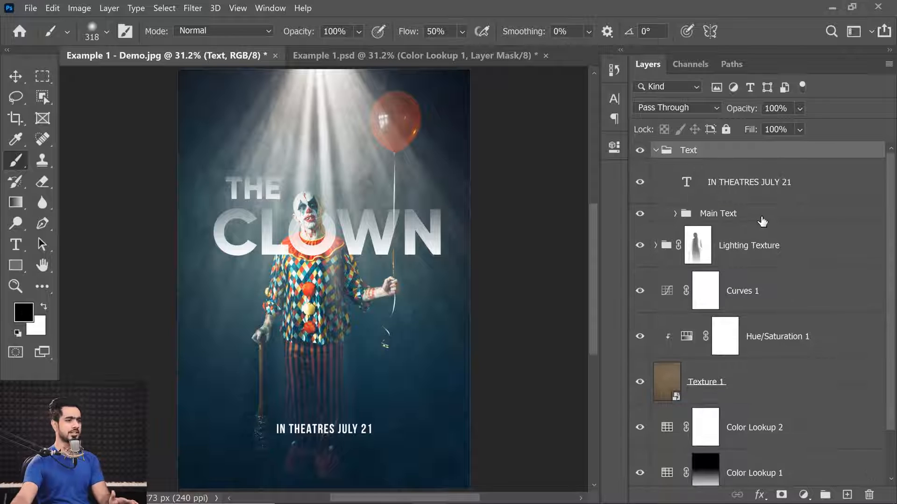
left_click(715, 218)
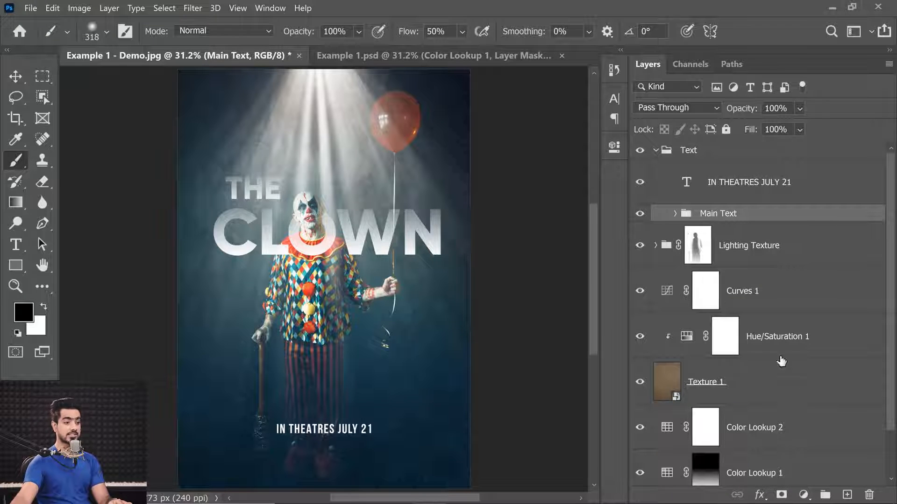
left_click(803, 494)
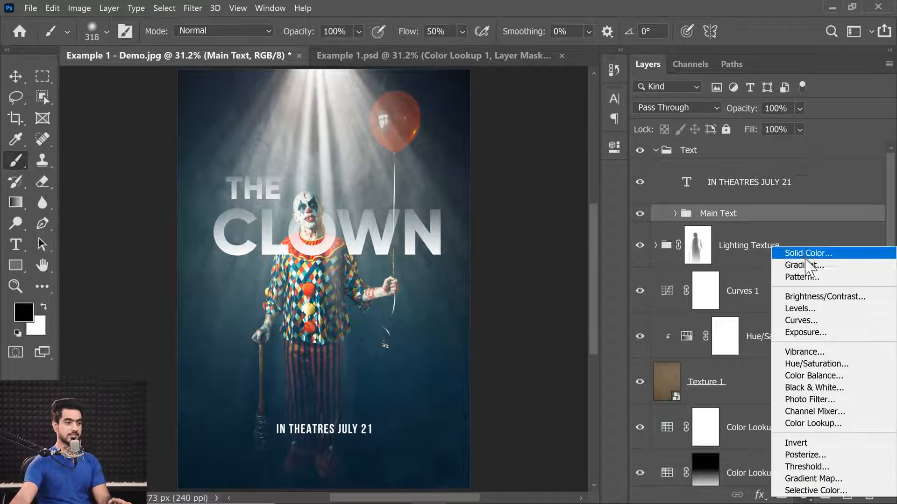
left_click(793, 249)
left_click(704, 378)
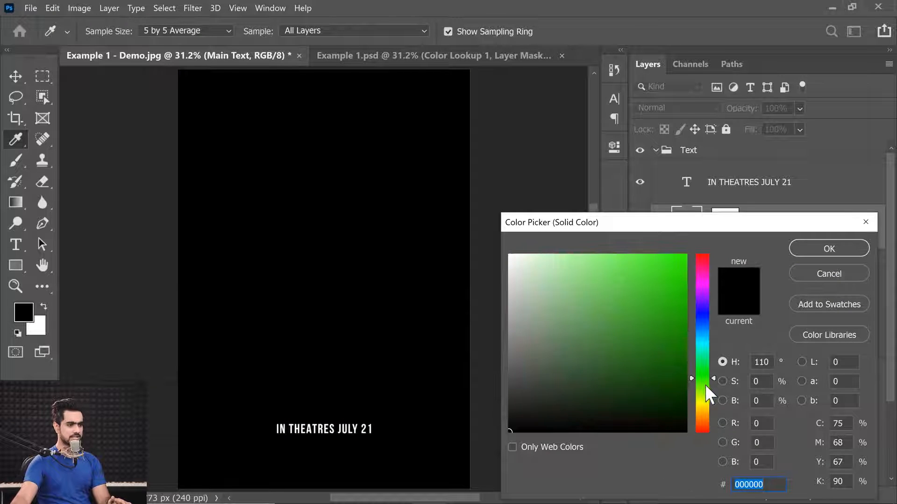
left_click(703, 380)
left_click_drag(645, 286, 653, 256)
left_click(792, 249)
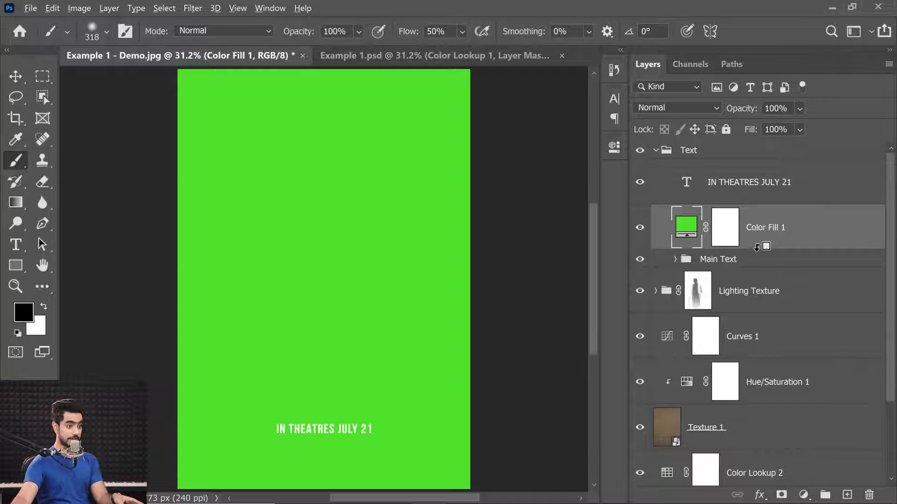
left_click(756, 248, "alt")
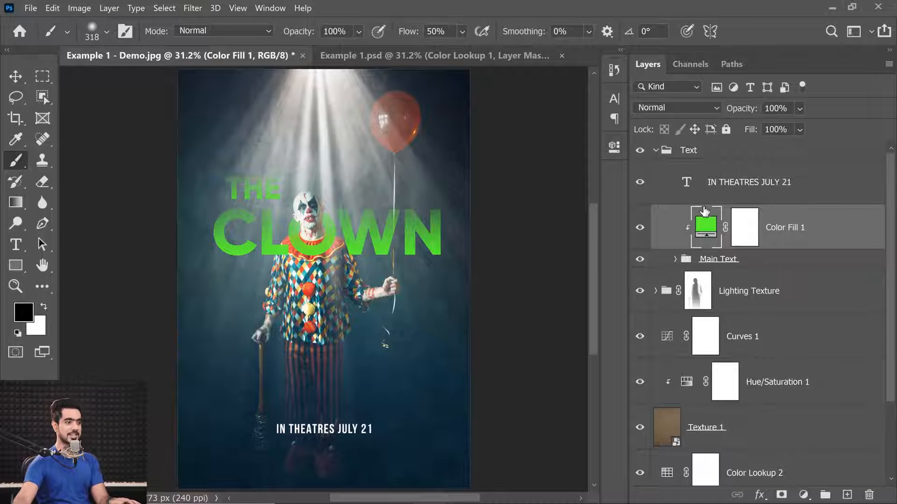
Change the title's colour fill to a lighter green, #83f664.
double_click(701, 228)
mouse_move(615, 260)
left_mouse_down()
mouse_move(595, 258)
mouse_move(614, 260)
left_mouse_up()
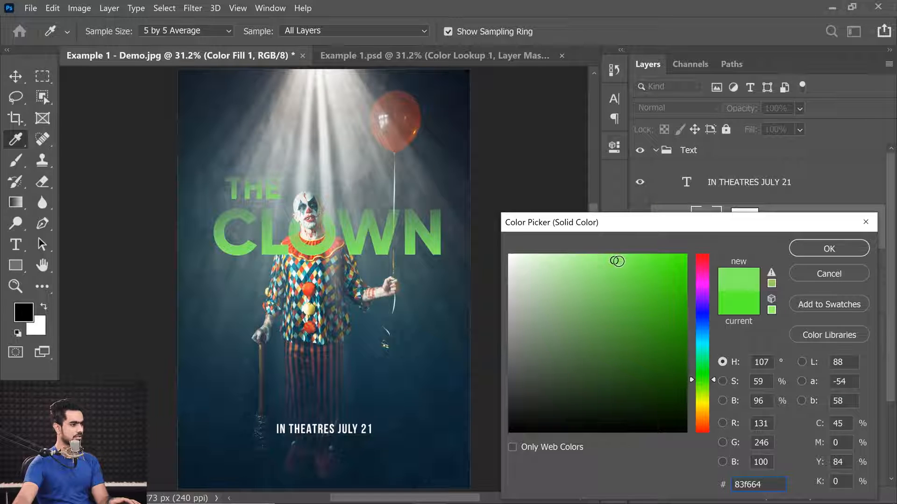
left_click(817, 248)
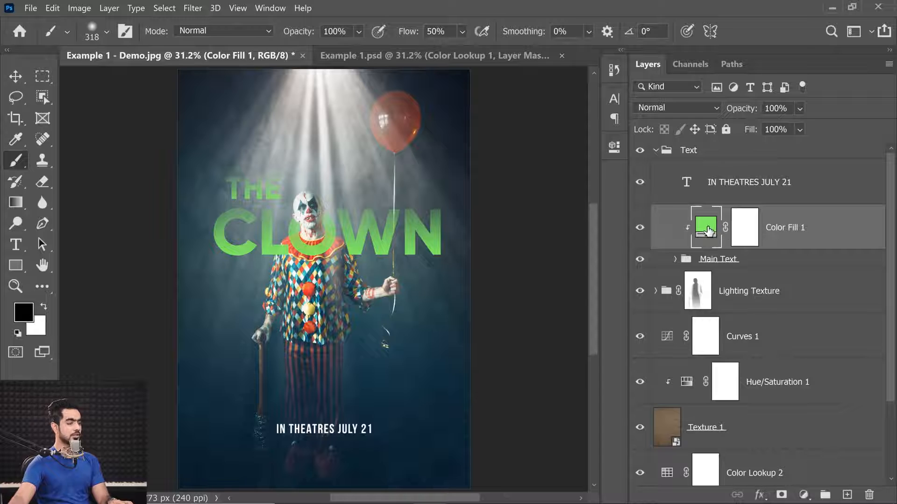
Change the title's colour fill to a cooler emerald green, #51f383.
double_click(715, 239)
mouse_move(703, 357)
left_mouse_down()
mouse_move(687, 245)
mouse_move(699, 361)
left_mouse_up()
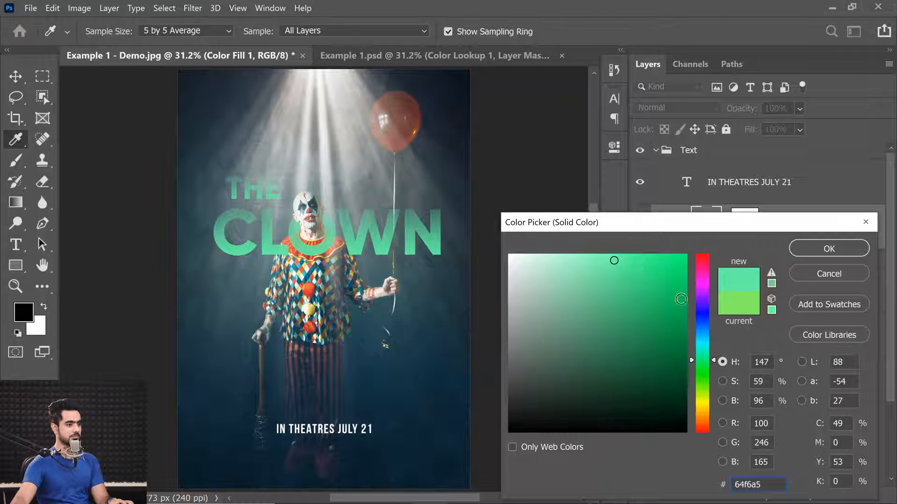
left_click_drag(712, 358, 711, 362)
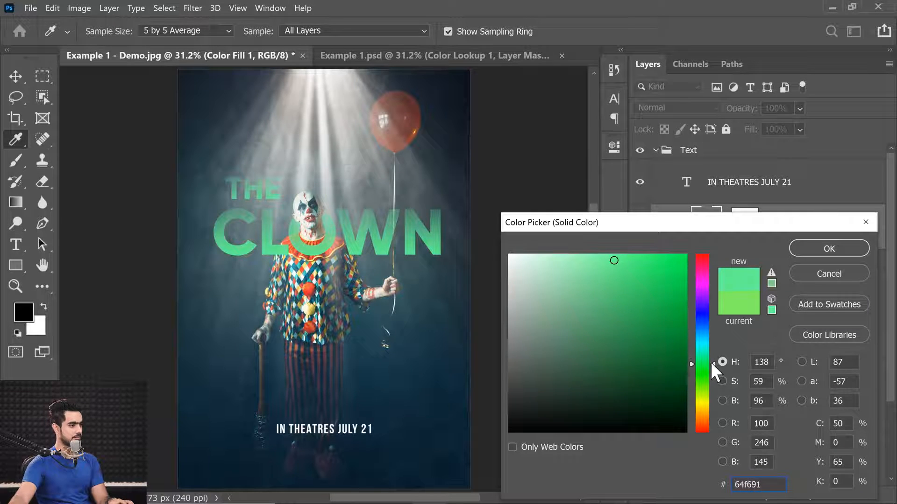
left_click_drag(626, 258, 626, 265)
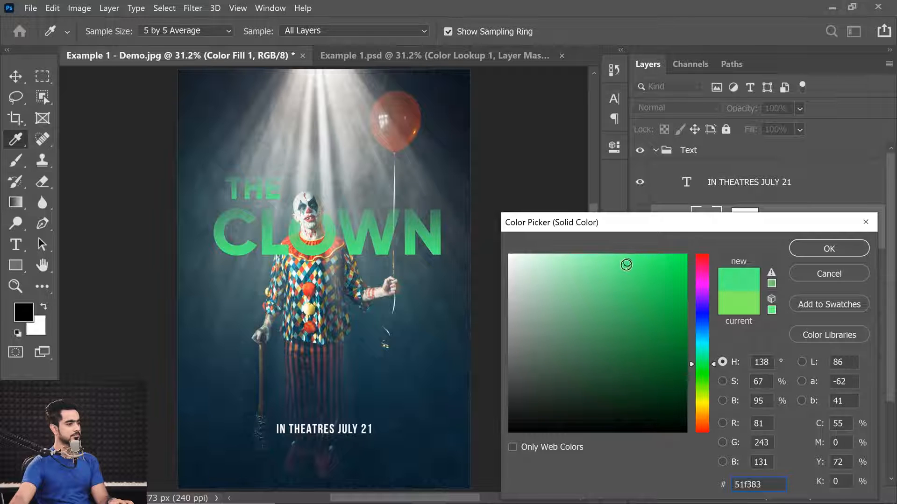
left_click(817, 249)
mouse_move(300, 234)
left_mouse_down()
mouse_move(322, 232)
mouse_move(292, 252)
left_mouse_up()
left_click_drag(388, 247, 378, 265)
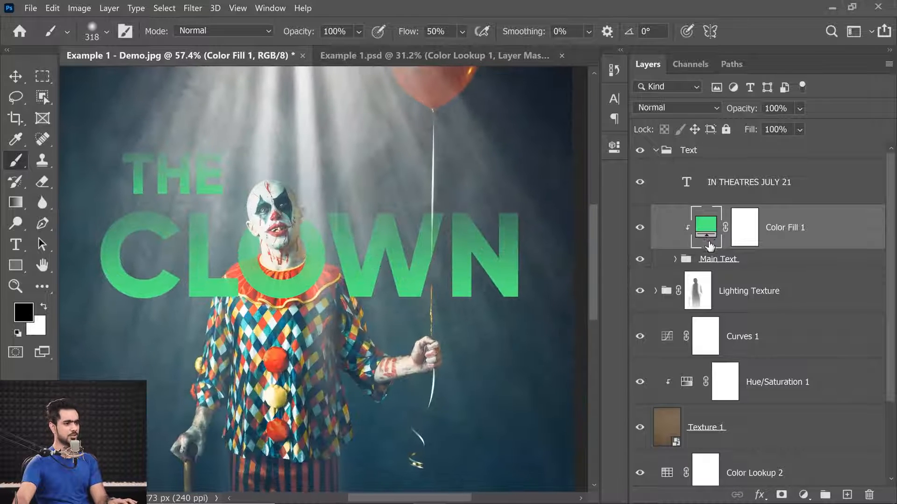
Enable an Outer Glow layer style on the CLOWN text layer inside the Main Text group.
left_click(675, 259)
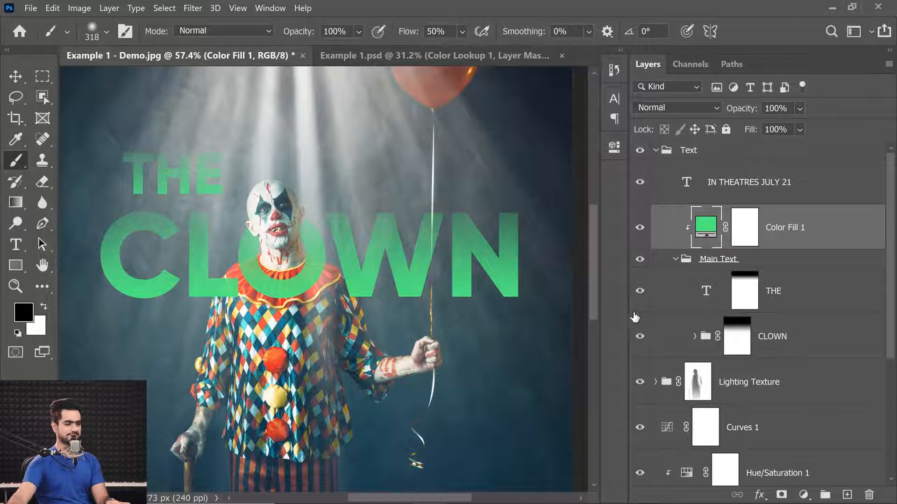
left_click(695, 336)
scroll(882, 333, "down", 1)
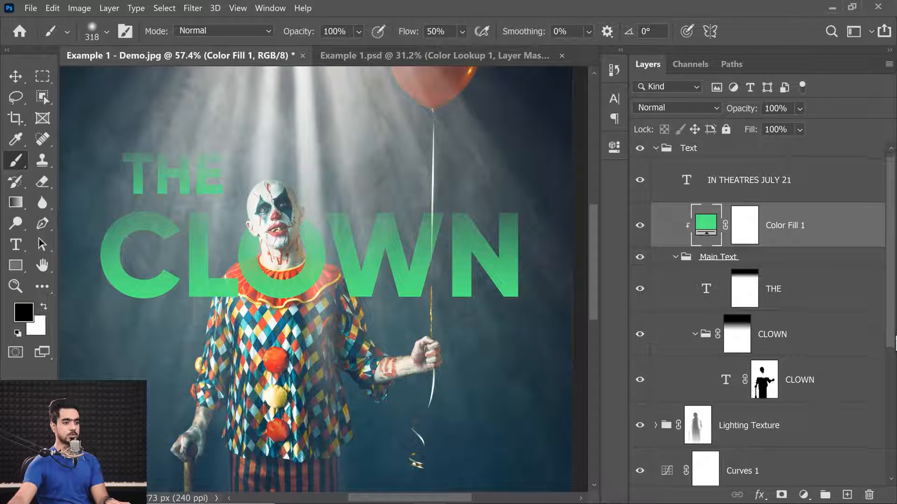
left_click(855, 361)
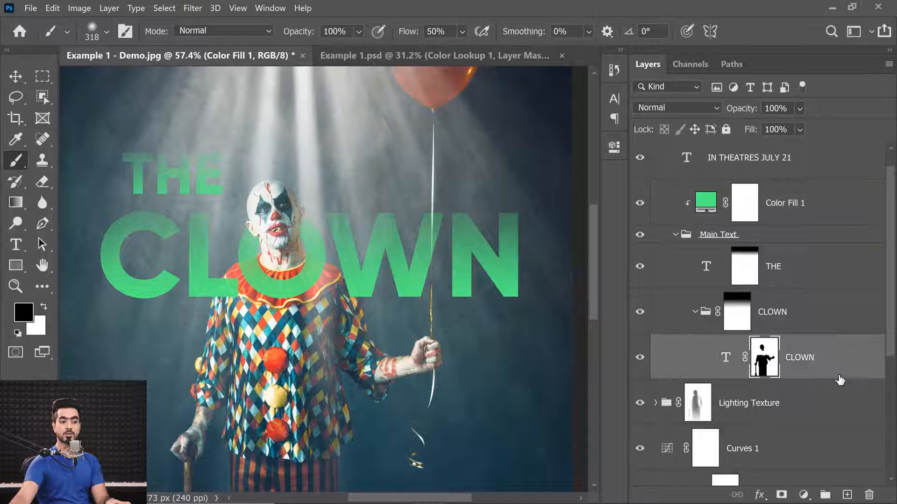
double_click(850, 357)
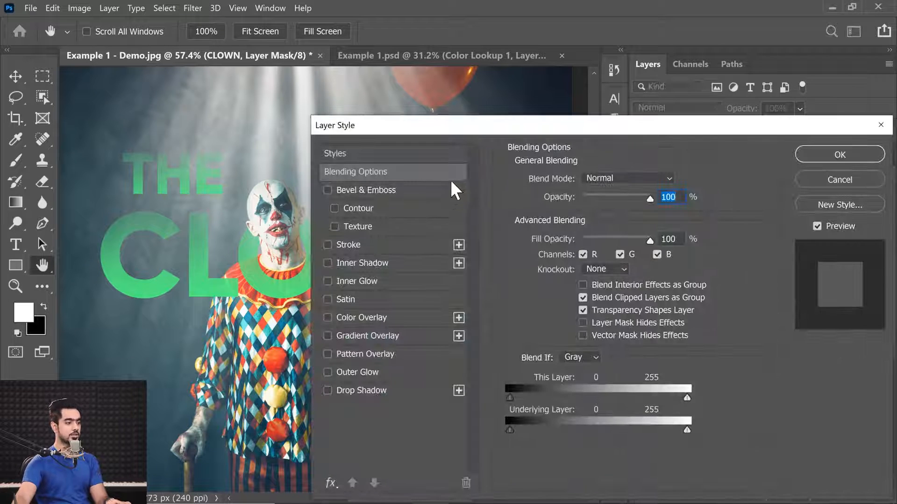
left_click(327, 373)
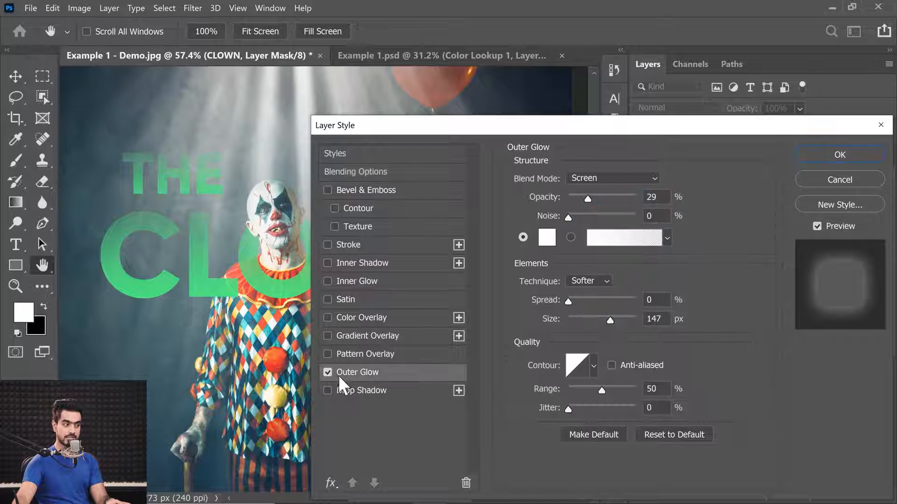
Set the outer glow's opacity to 100% and its size to 125 px.
scroll(249, 305, "down", 3)
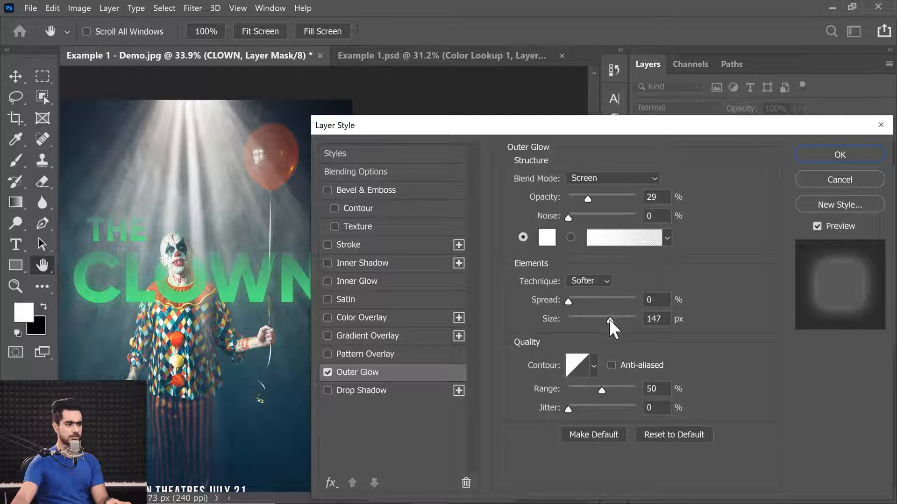
left_click_drag(609, 319, 547, 326)
left_click_drag(589, 197, 646, 200)
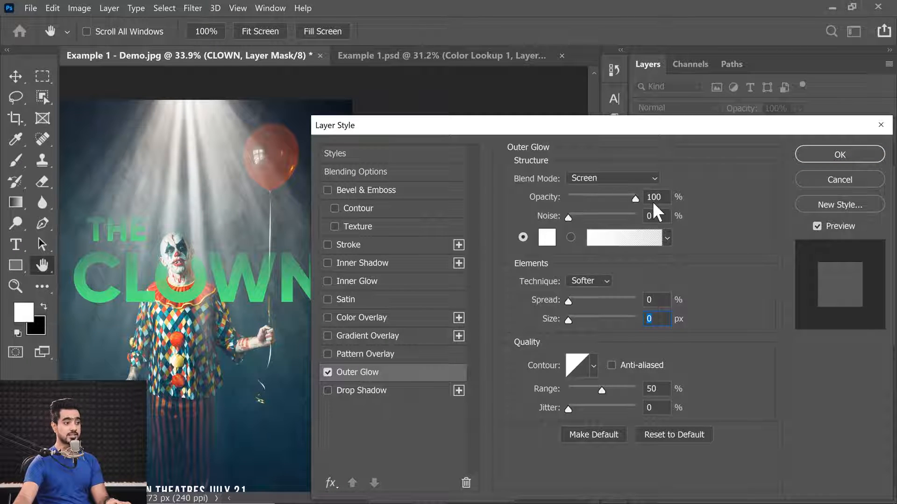
left_click(657, 202)
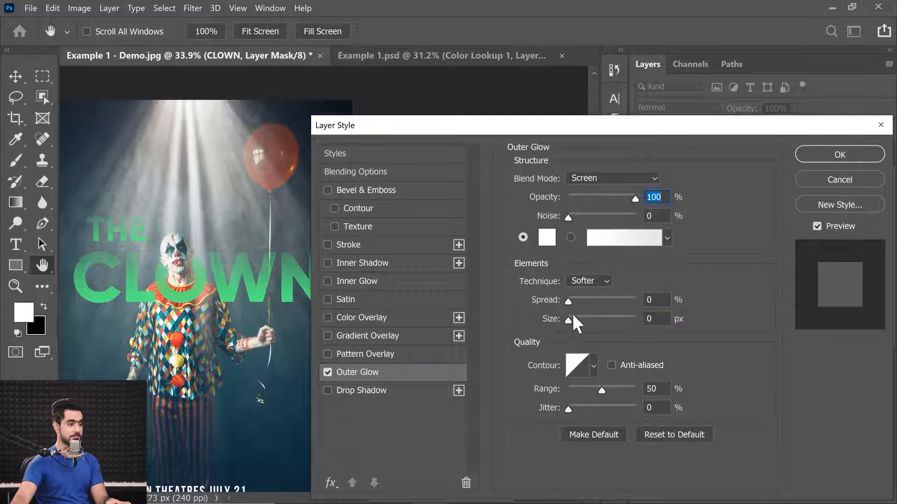
left_click_drag(568, 320, 604, 319)
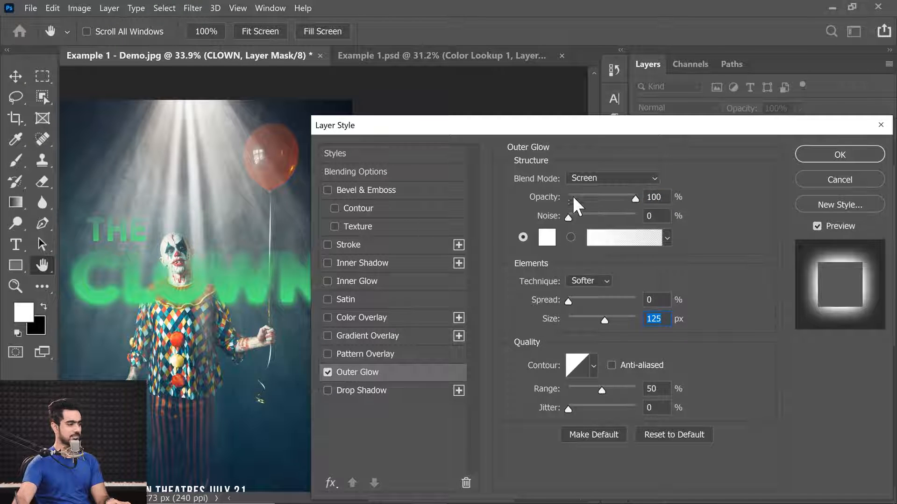
Reduce the outer glow's opacity to 35% and apply the layer style to the CLOWN text.
left_click_drag(578, 194, 595, 197)
type("335")
left_click(801, 157)
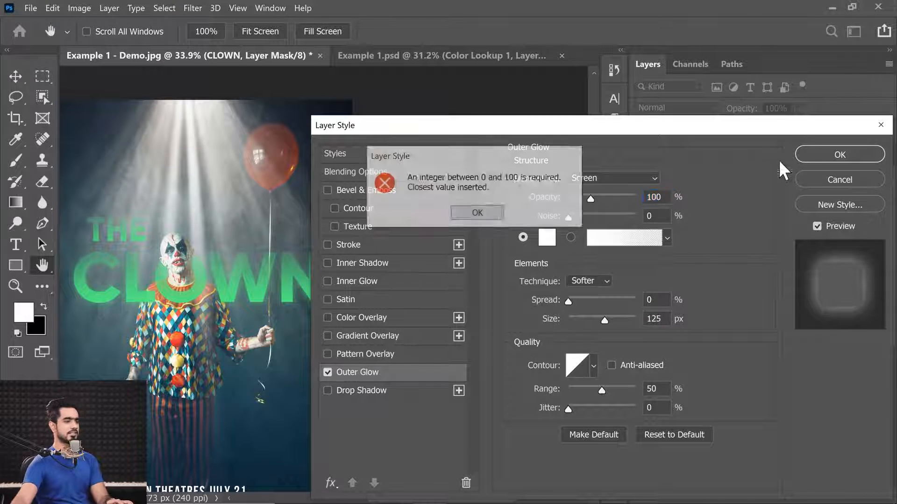
left_click(478, 215)
type("35")
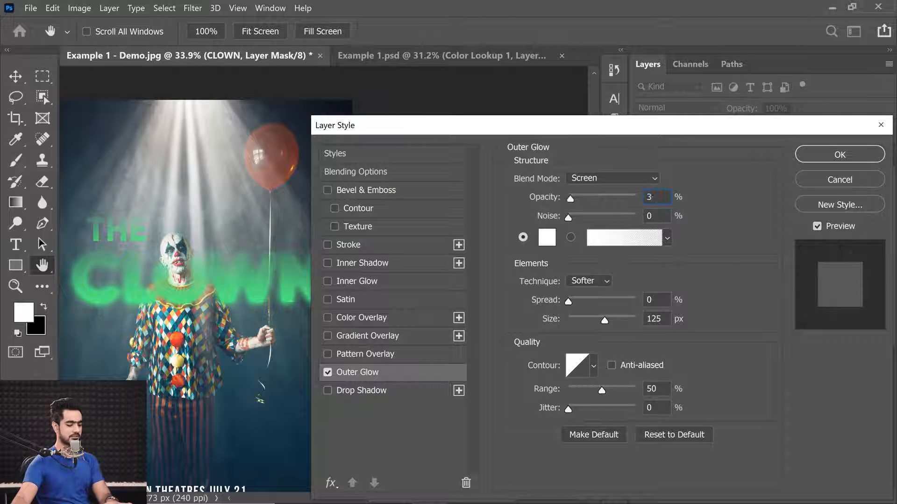
left_click(796, 156)
key("b")
scroll(336, 283, "down", 3)
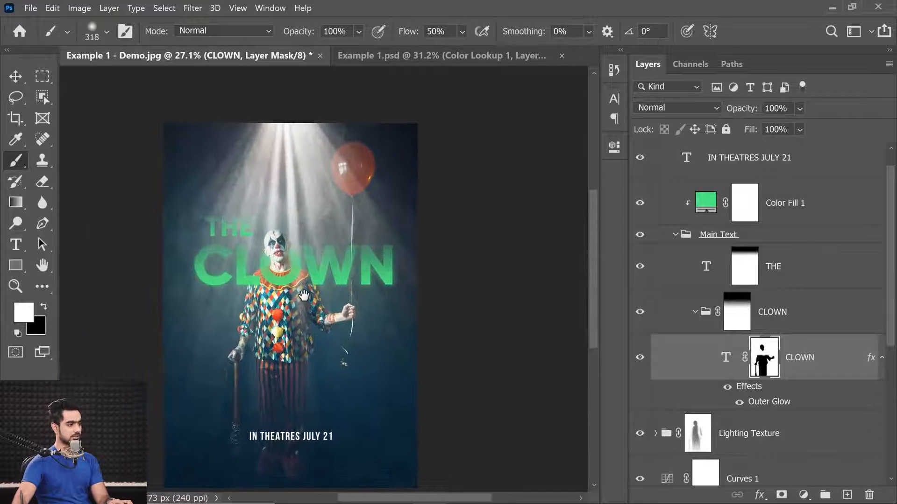
scroll(249, 249, "up", 3)
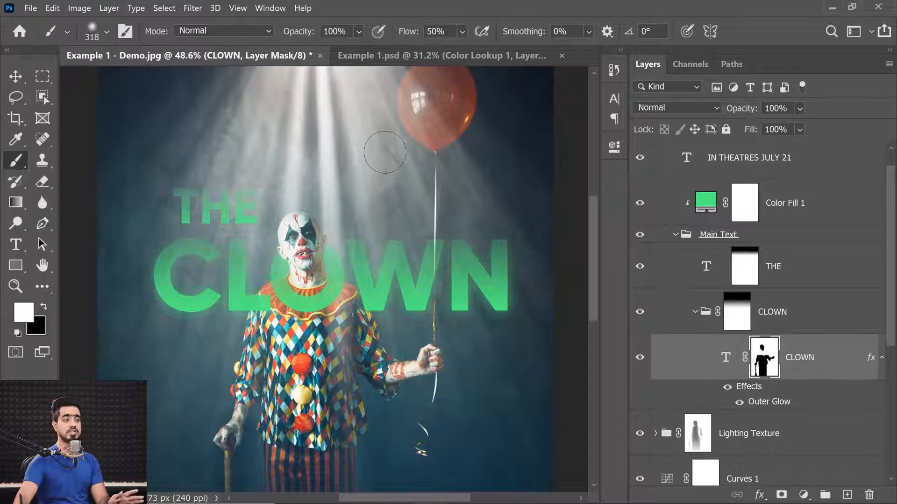
scroll(292, 256, "down", 3)
scroll(292, 257, "down", 2)
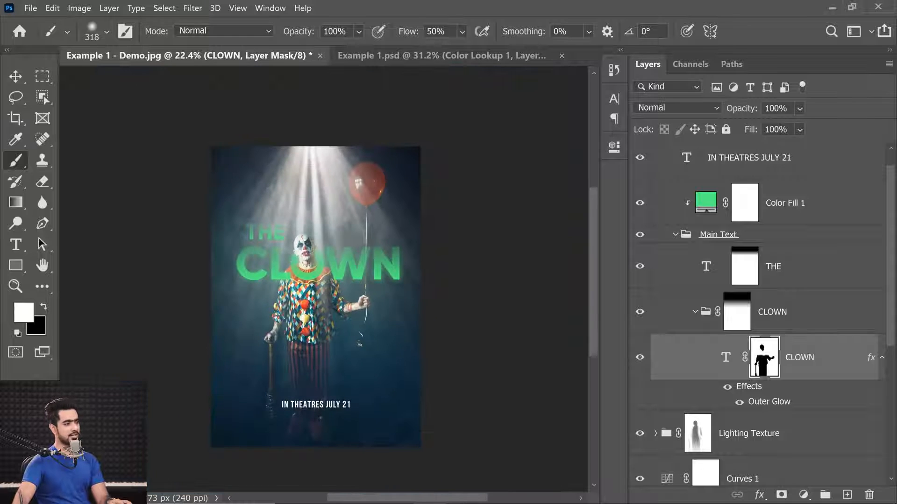
scroll(325, 273, "up", 1)
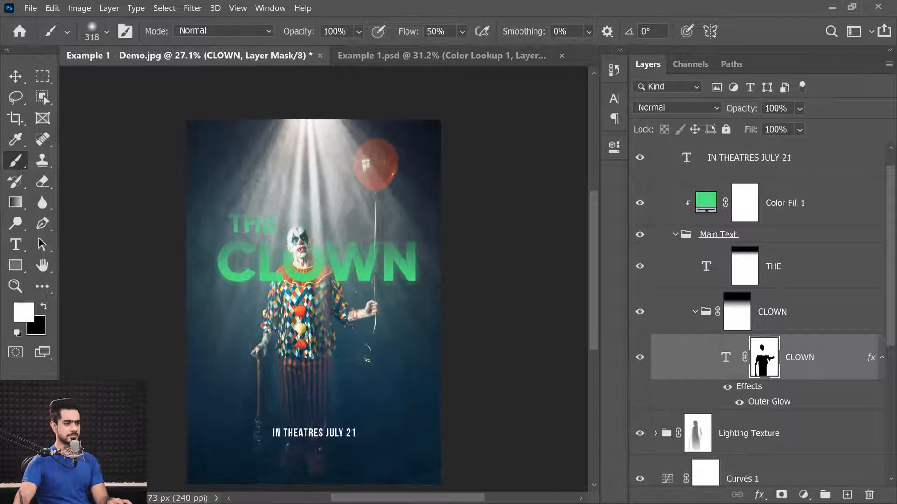
Try weakening the fade on the CLOWN group by lowering its layer mask density to 44%.
left_click(745, 314)
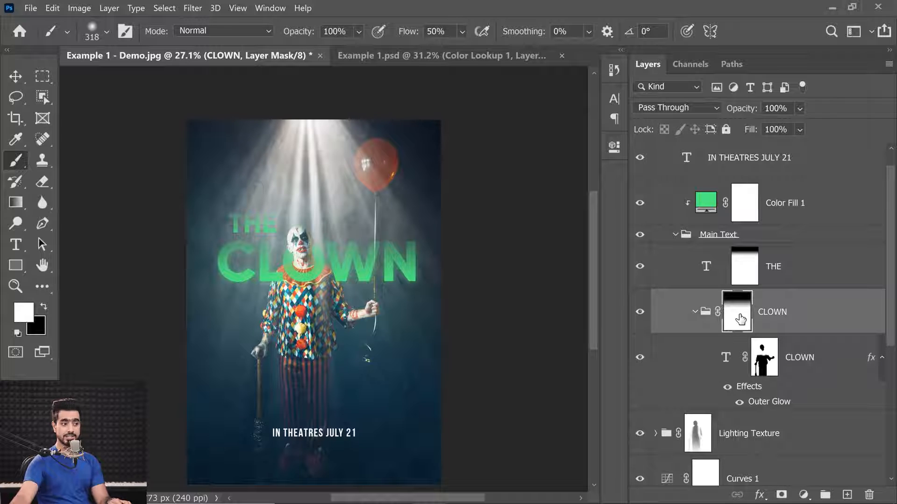
left_click(739, 319, "shift")
left_click(738, 318, "shift")
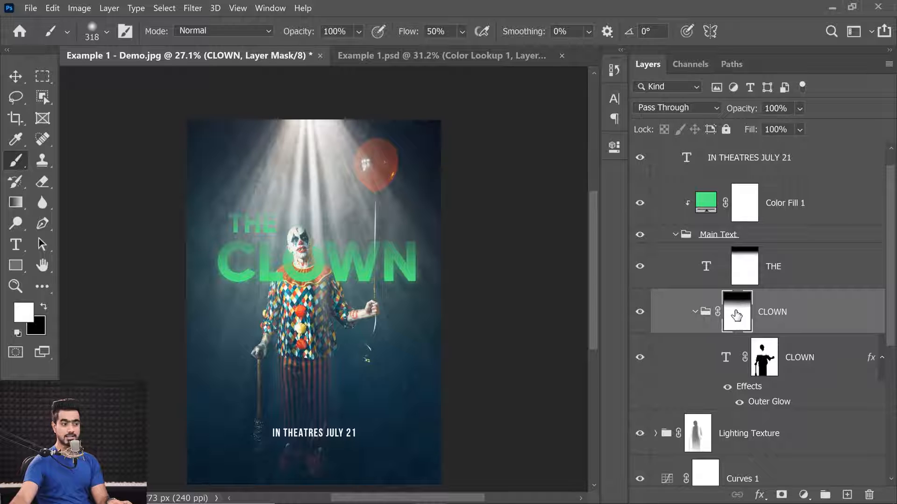
left_click(615, 148)
left_click(434, 248)
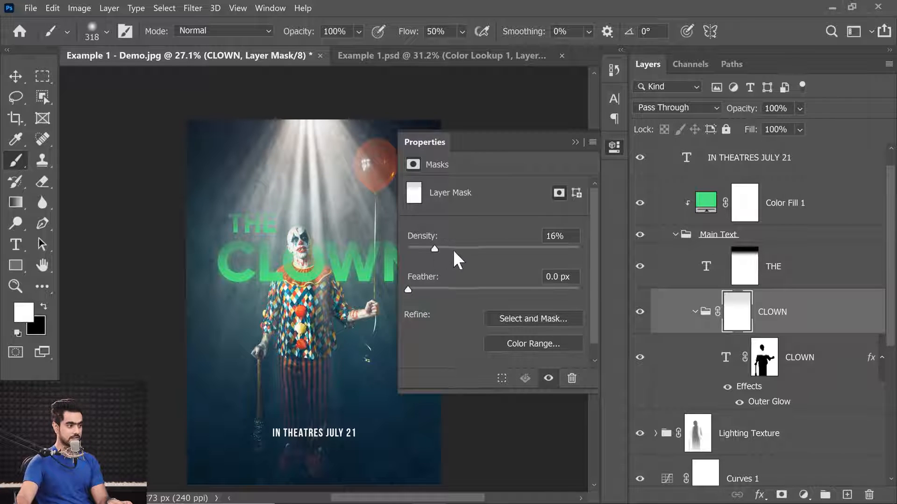
left_click(480, 248)
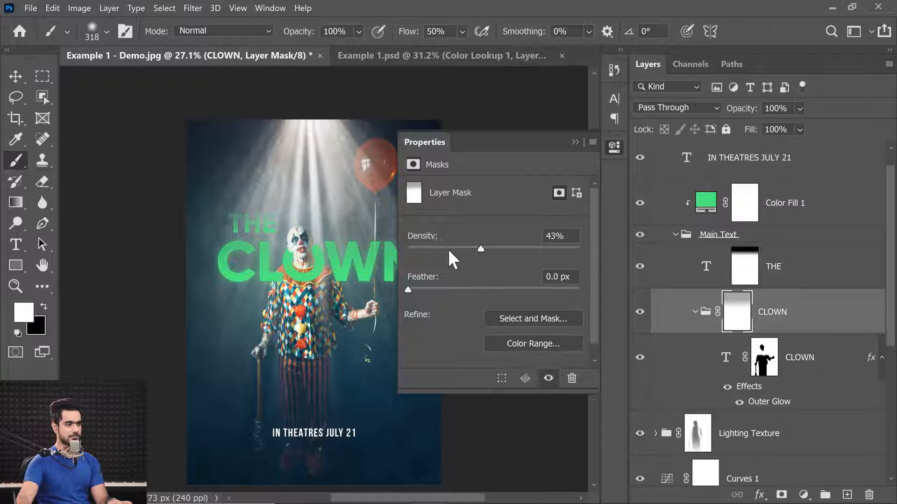
left_click_drag(434, 248, 393, 252)
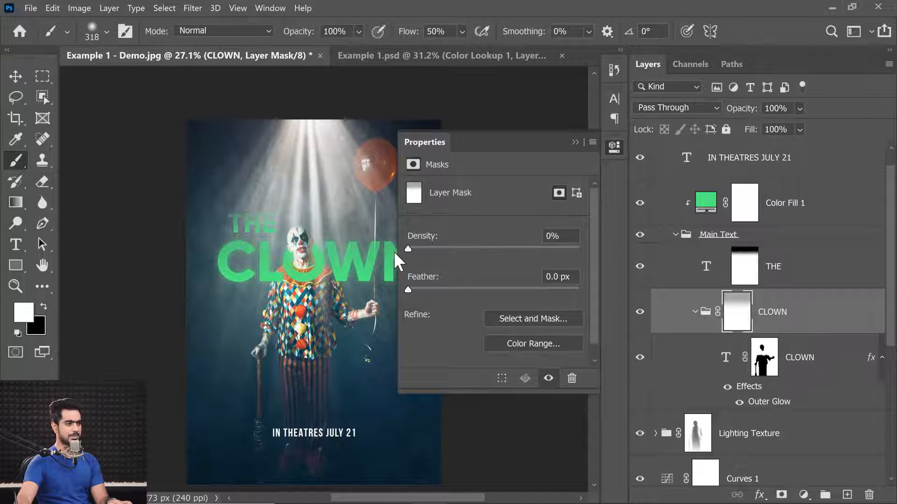
left_click(443, 248)
left_click(483, 248)
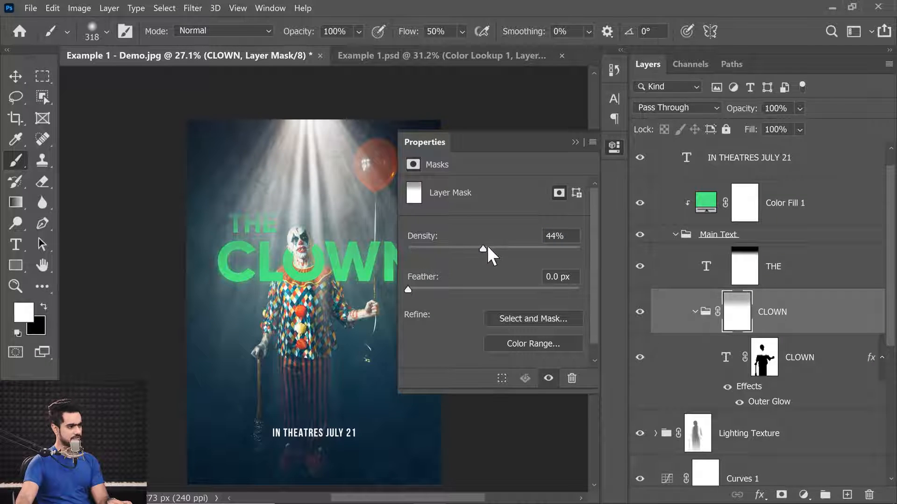
mouse_move(489, 245)
left_mouse_down()
mouse_move(476, 248)
mouse_move(483, 246)
left_mouse_up()
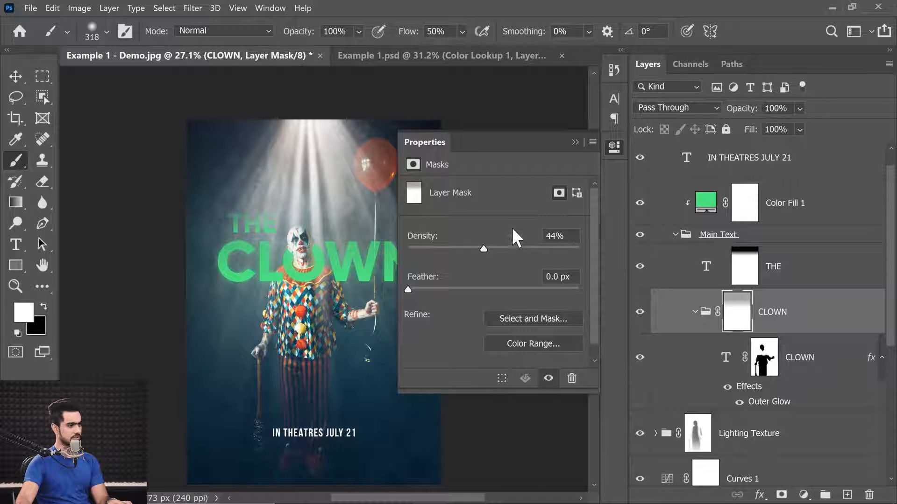
left_click(574, 142)
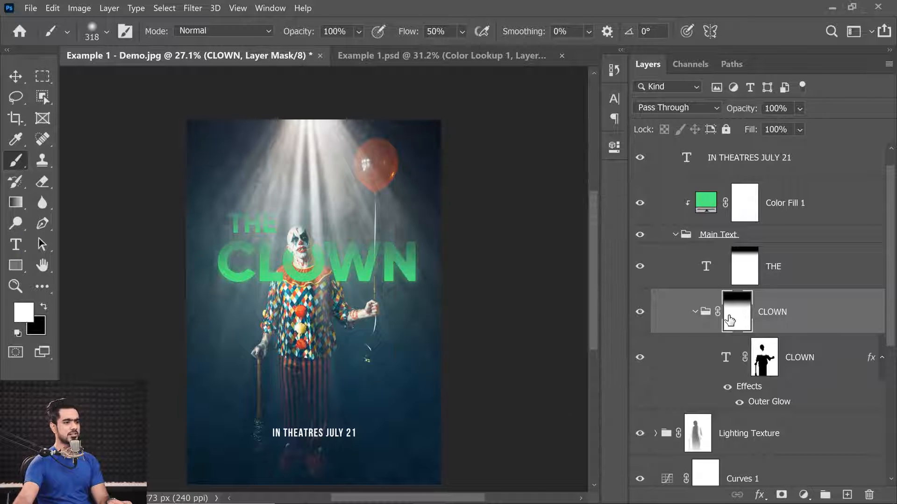
Redraw the white-to-black linear gradient upward on the CLOWN group's mask so only the tops of the letters fade softly.
left_click(14, 204)
scroll(272, 223, "up", 3)
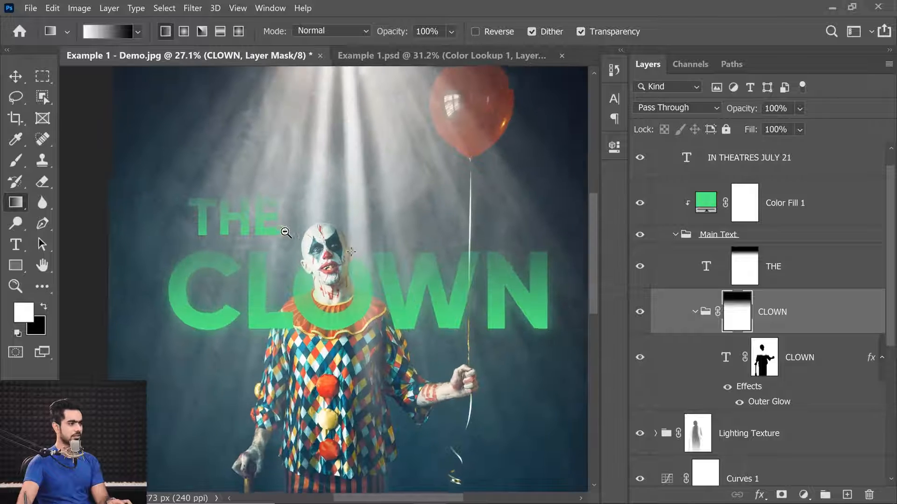
mouse_move(382, 204)
left_mouse_down()
mouse_move(390, 262)
mouse_move(392, 213)
left_mouse_up()
scroll(357, 266, "down", 3)
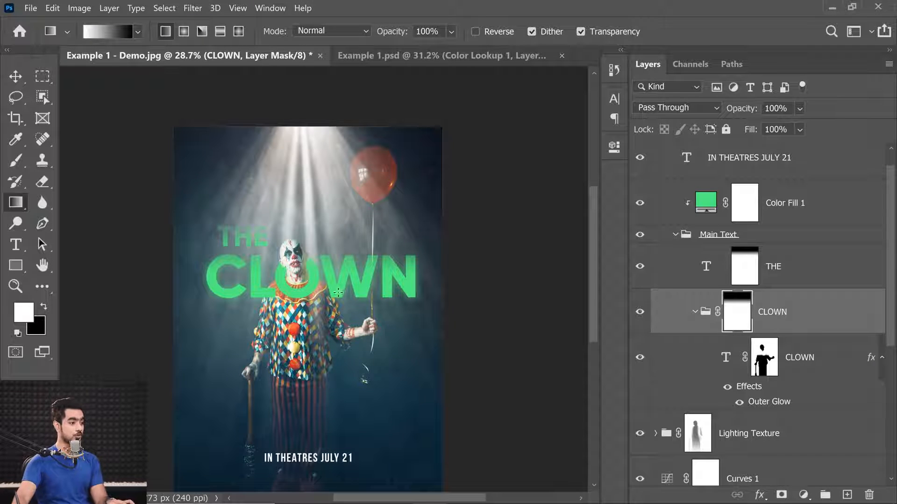
left_click_drag(336, 293, 348, 233)
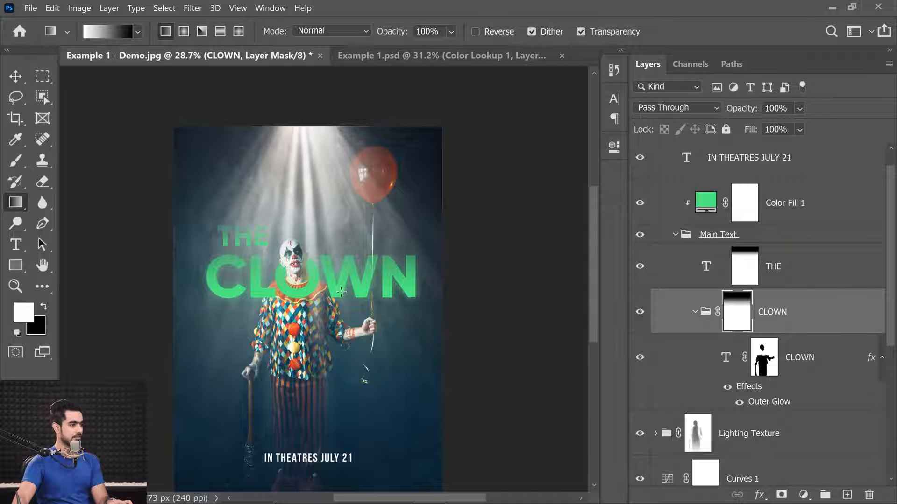
left_click_drag(336, 294, 328, 219)
left_click_drag(338, 283, 349, 255)
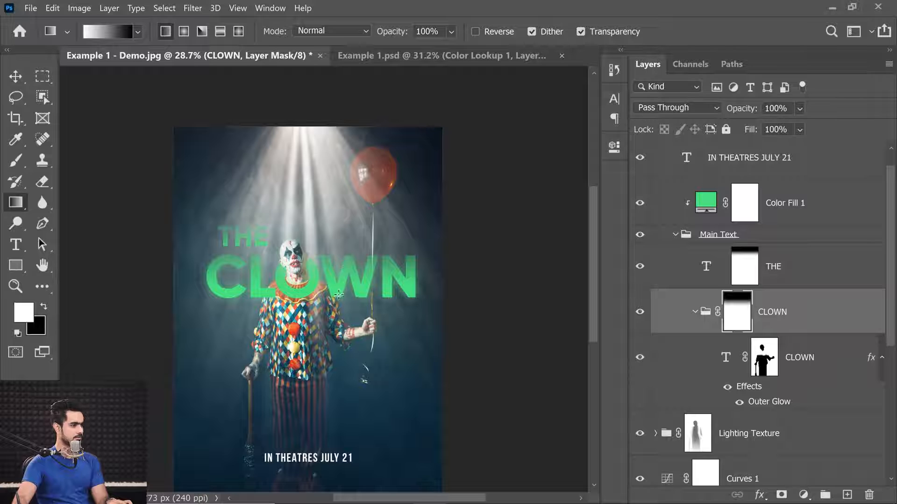
left_click_drag(333, 210, 348, 248)
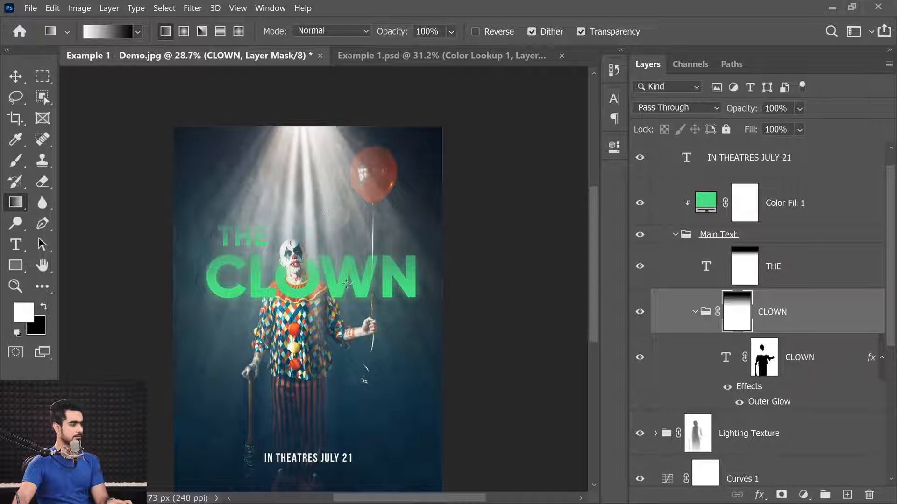
left_click_drag(342, 212, 342, 211)
mouse_move(344, 274)
left_mouse_down()
mouse_move(324, 282)
mouse_move(348, 282)
left_mouse_up()
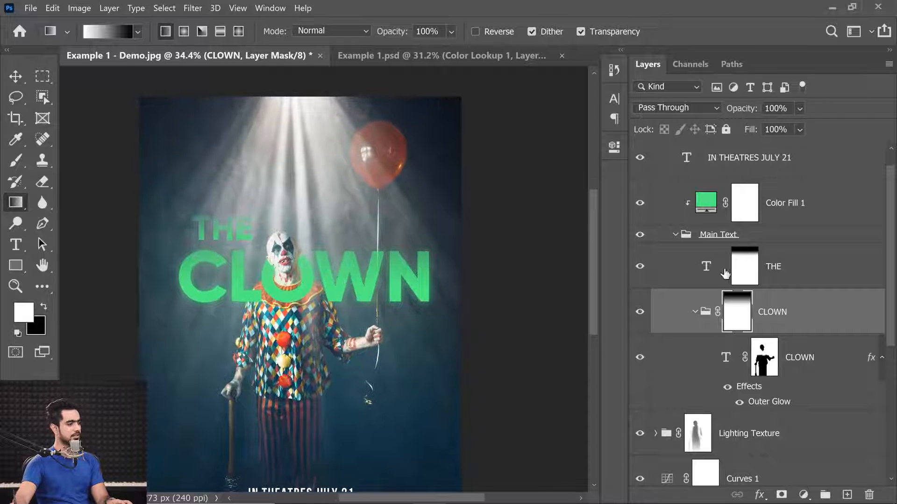
Redraw the white-to-black gradient upward on the THE layer's mask so the word fades less.
left_click(741, 266)
left_click_drag(232, 222, 235, 193)
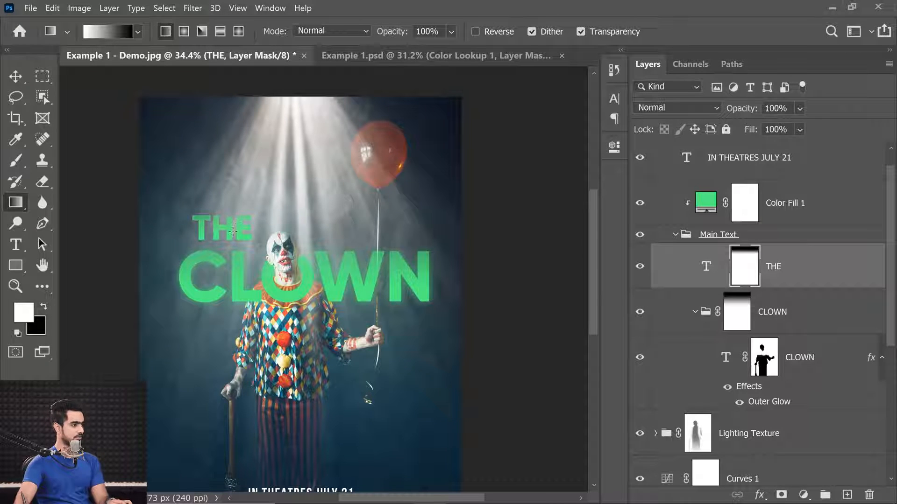
mouse_move(293, 230)
left_mouse_down()
mouse_move(280, 237)
mouse_move(302, 243)
left_mouse_up()
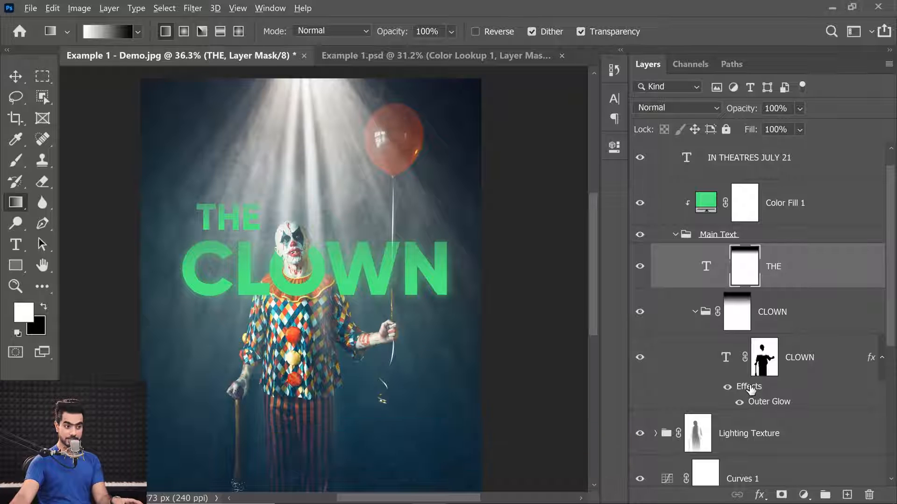
Copy the CLOWN text's outer glow effect onto the THE text layer.
left_click_drag(749, 391, 794, 274)
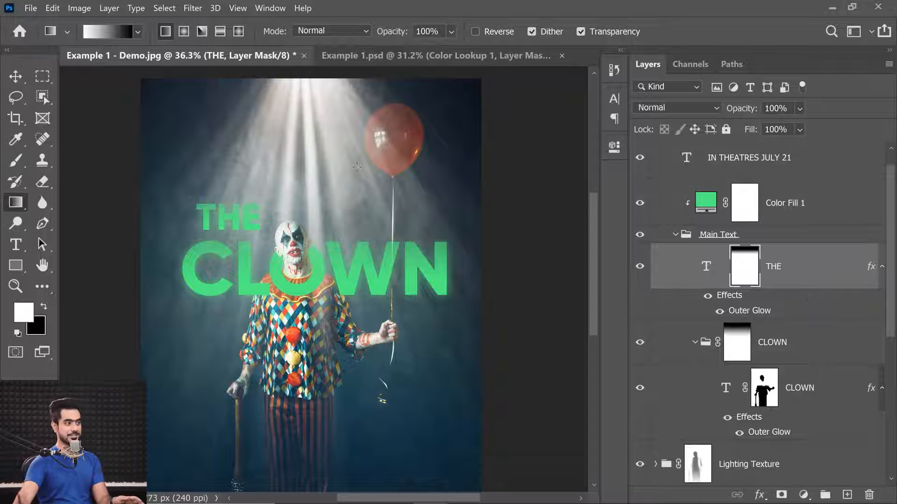
key("ctrl+0")
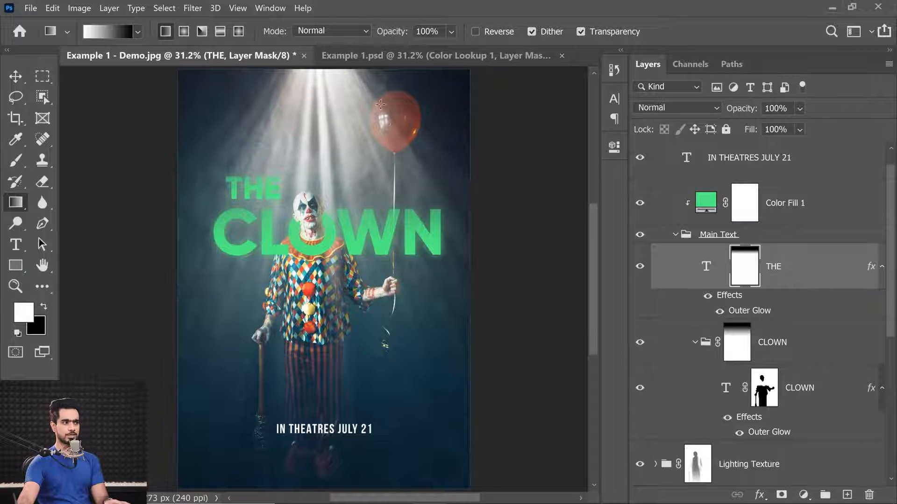
Check the texture layer in Example 1.psd and move Texture 1 with its Hue/Saturation 1 layer above the Lighting Texture group in the demo document.
left_click(374, 58)
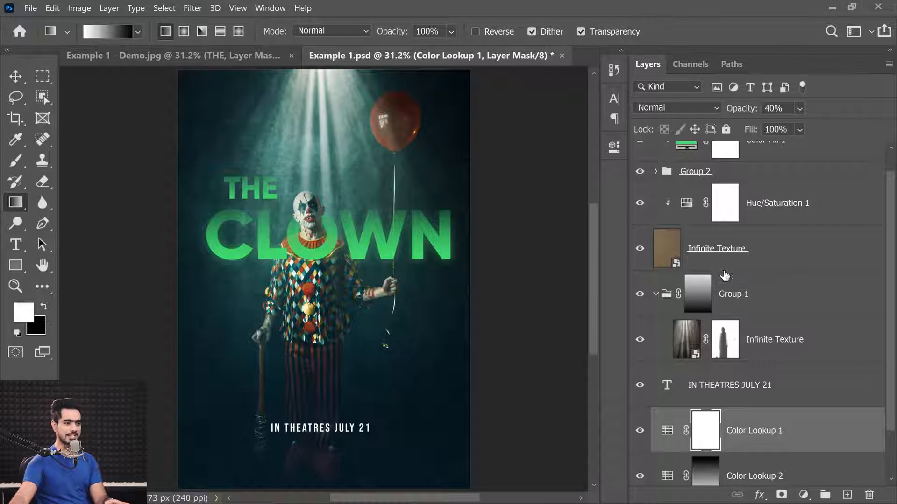
left_click(728, 254)
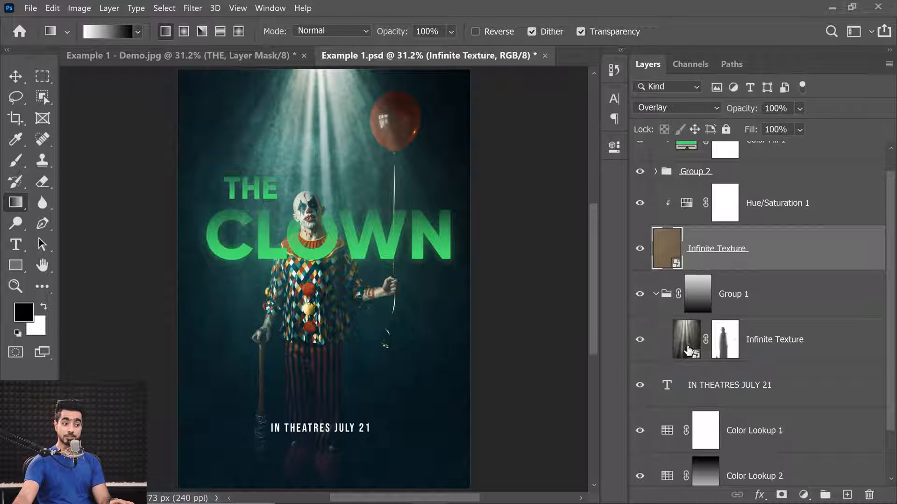
left_click(278, 56)
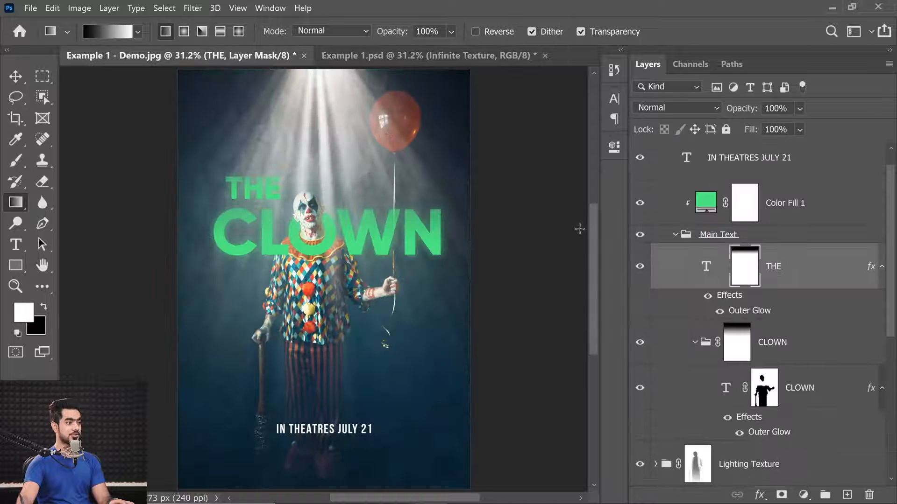
left_click_drag(893, 323, 882, 428)
left_click_drag(790, 384, 761, 364)
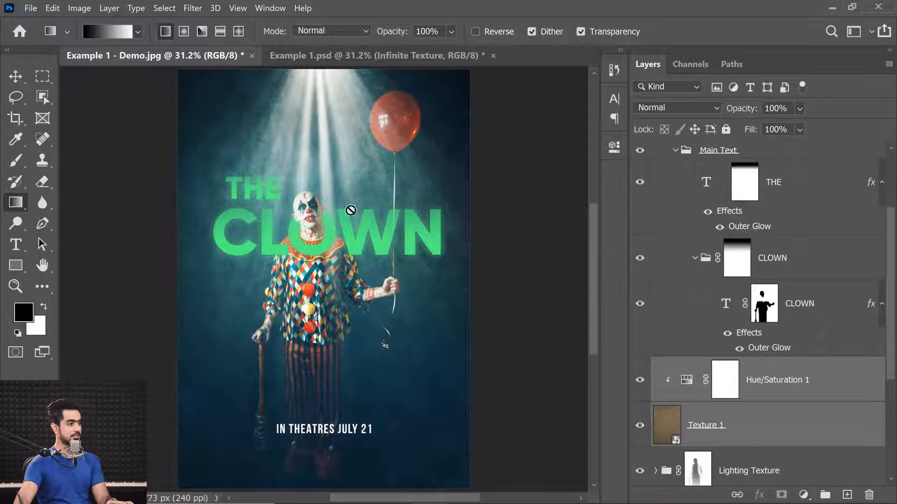
Delete the Curves 1 adjustment layer to darken the poster.
scroll(784, 377, "up", 1)
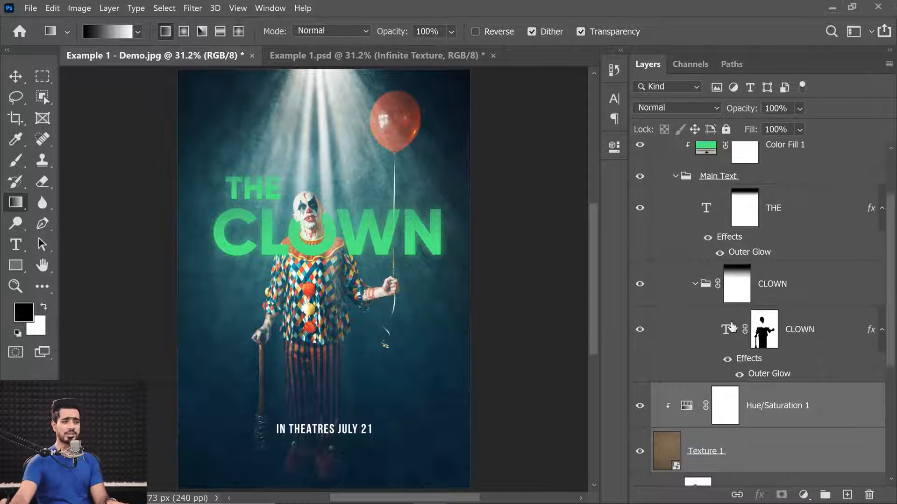
left_click_drag(891, 326, 810, 406)
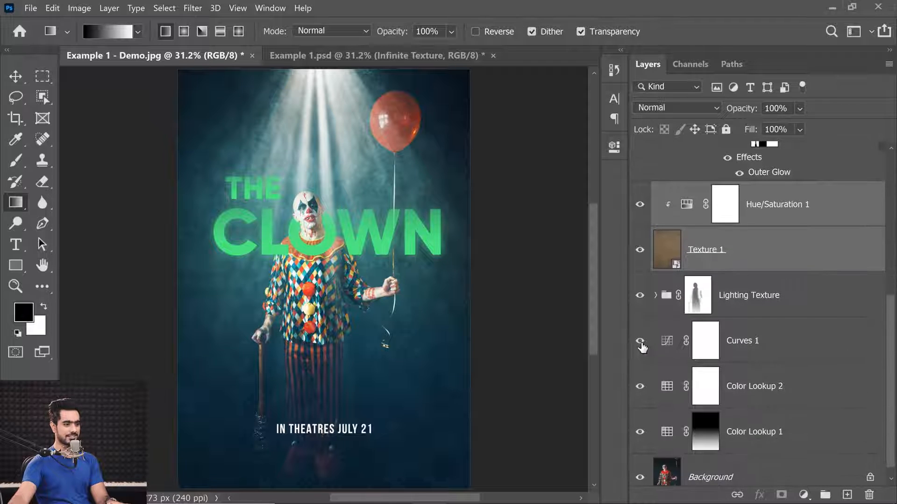
left_click(640, 338)
left_click_drag(803, 340, 868, 494)
Compare the demo poster with the reference version in Example 1.psd.
left_click(400, 57)
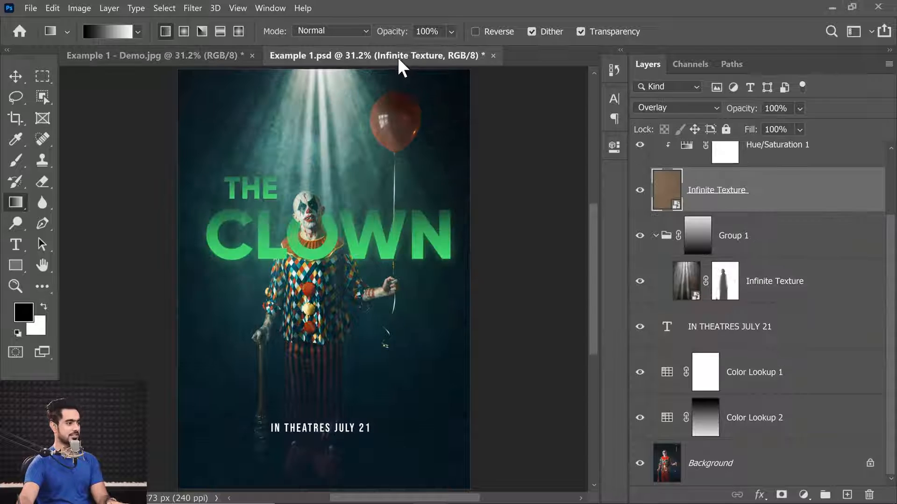
left_click(164, 58)
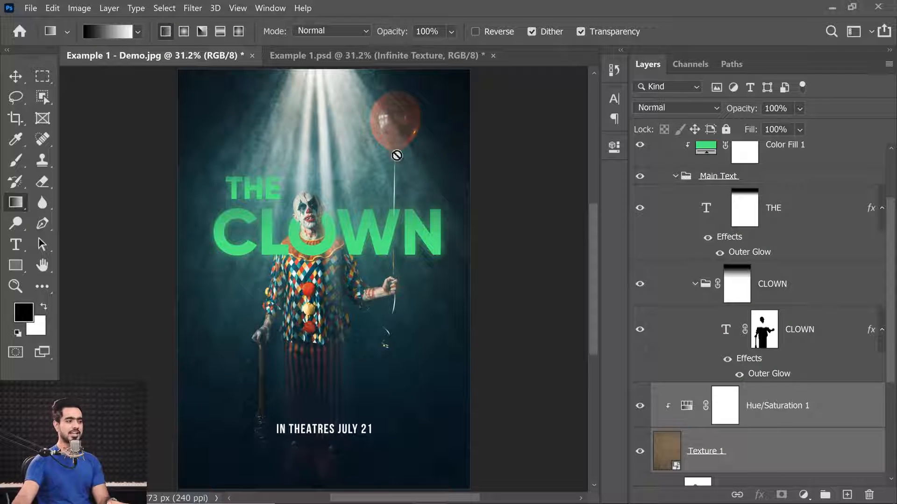
left_click(360, 56)
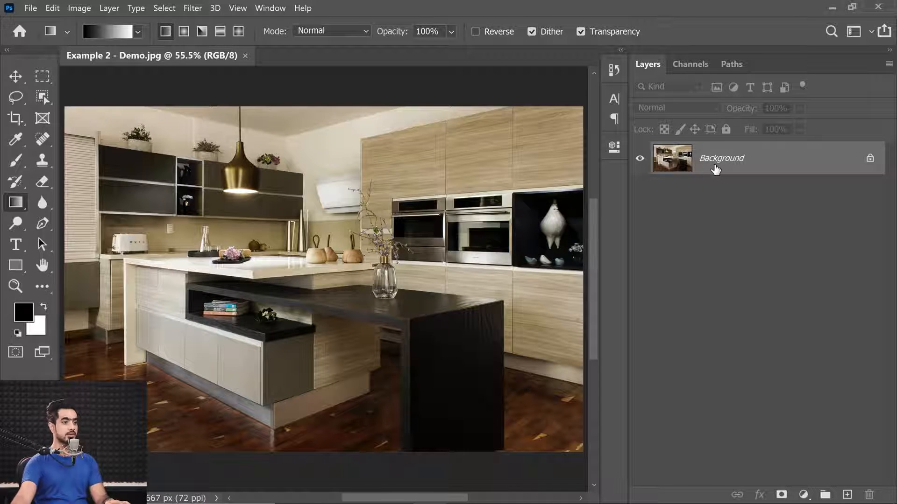
Duplicate the kitchen photo's Background layer and make a full-width rectangular marquee selection across the floor area.
key("ctrl+j")
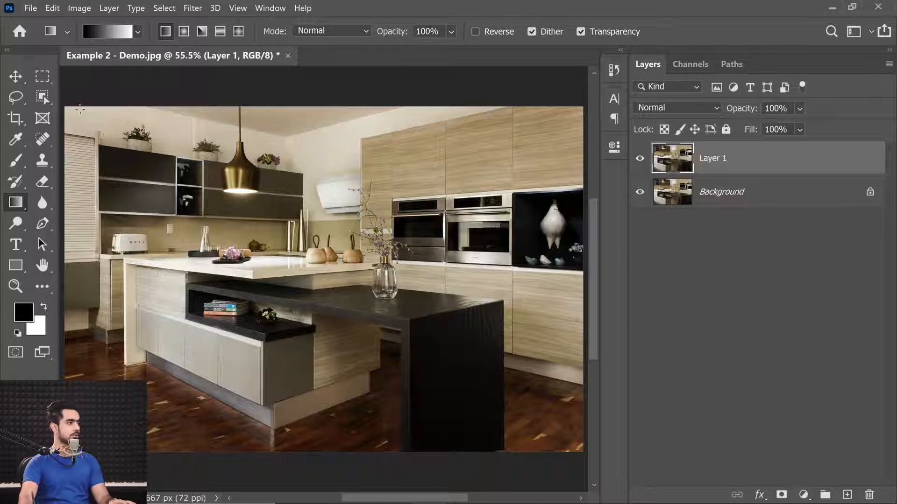
left_click(43, 77)
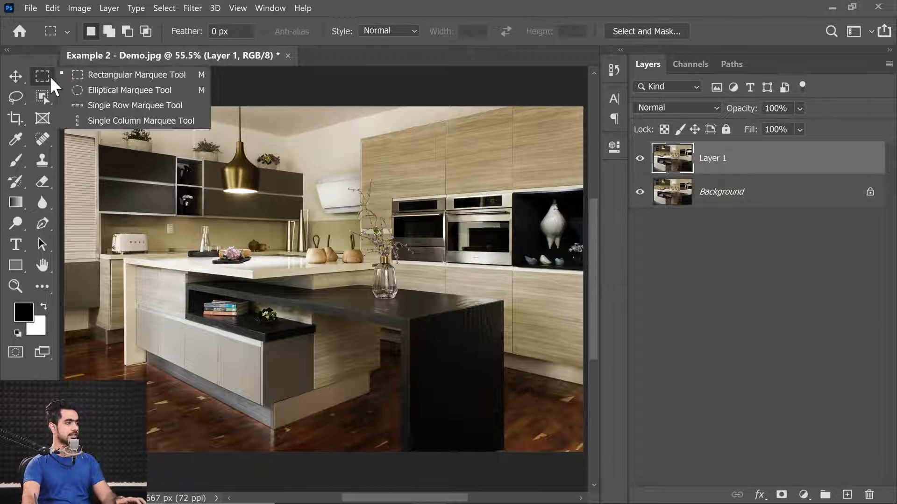
left_click(77, 75)
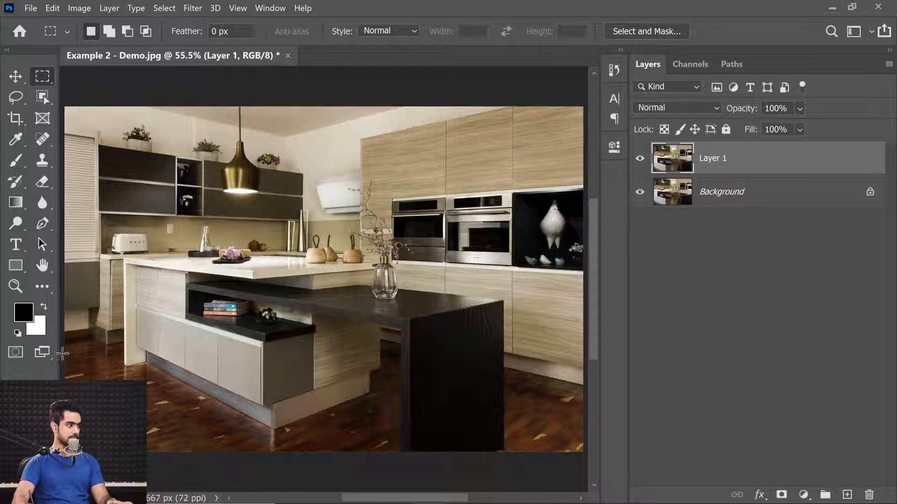
left_click_drag(61, 350, 615, 436)
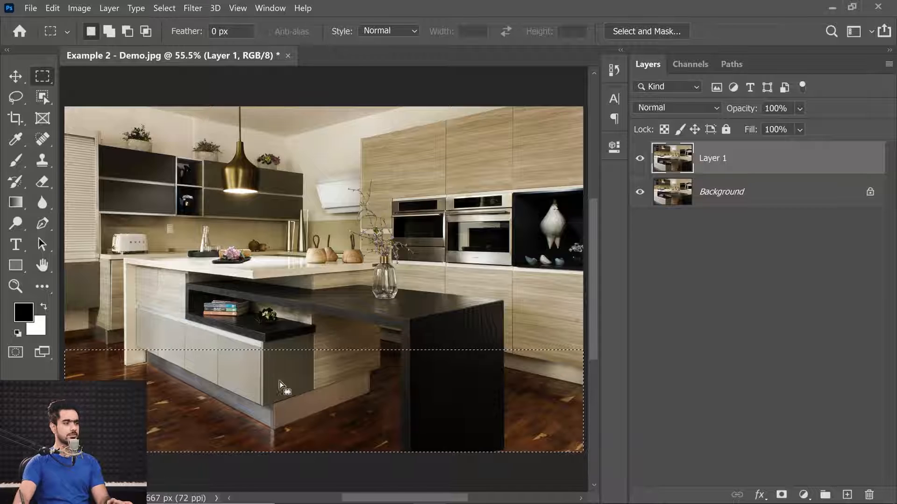
Try scaling the selected floor strip of Layer 1 down to about 57% with Free Transform, and undo it.
key("ctrl+t")
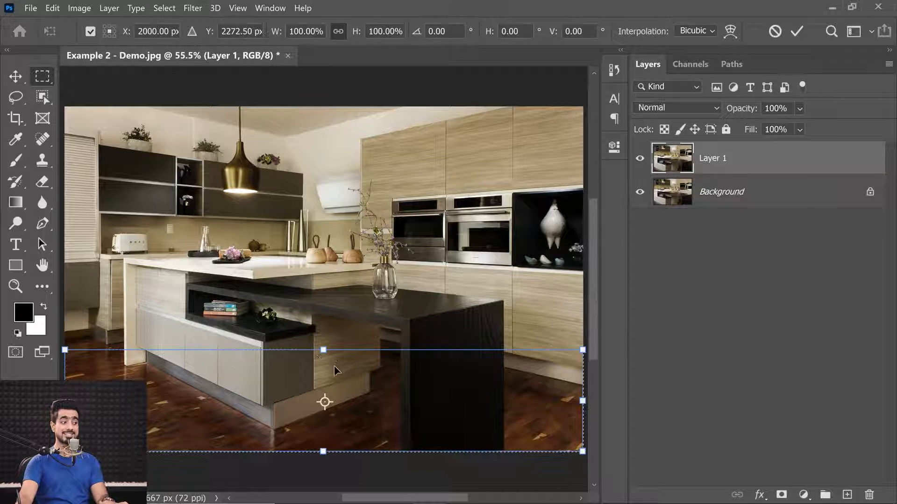
left_click_drag(323, 350, 320, 393)
key("Return")
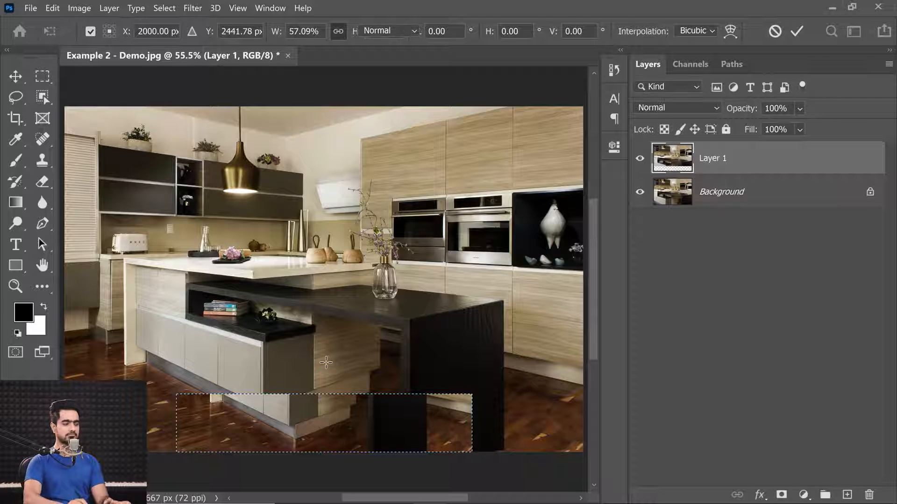
key("ctrl+z")
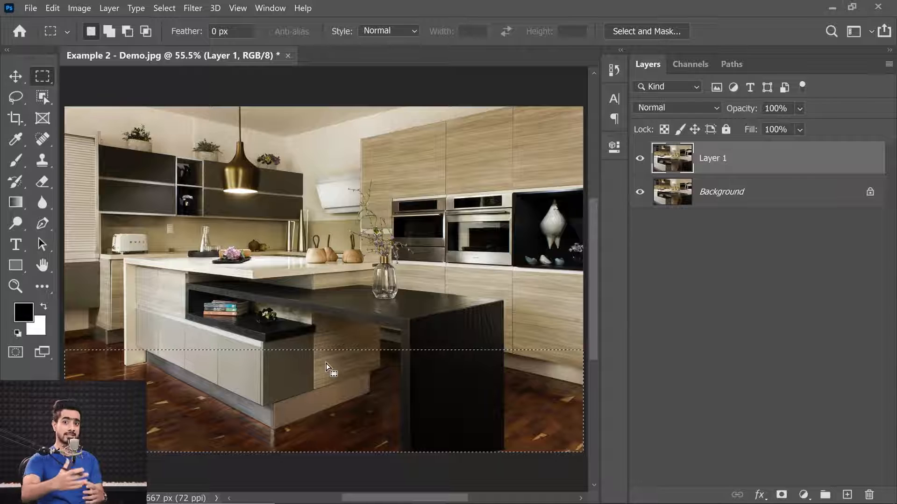
Use Transform Selection to lower the selection's top edge to about 94% of its height, and turn it into a layer mask on Layer 1.
right_click(340, 365)
left_click(375, 261)
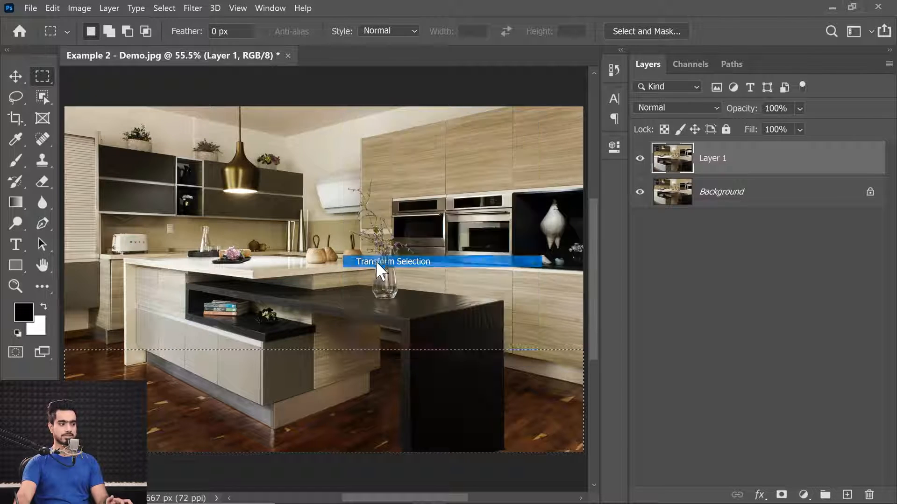
left_click_drag(323, 352, 325, 357)
key("ctrl+z")
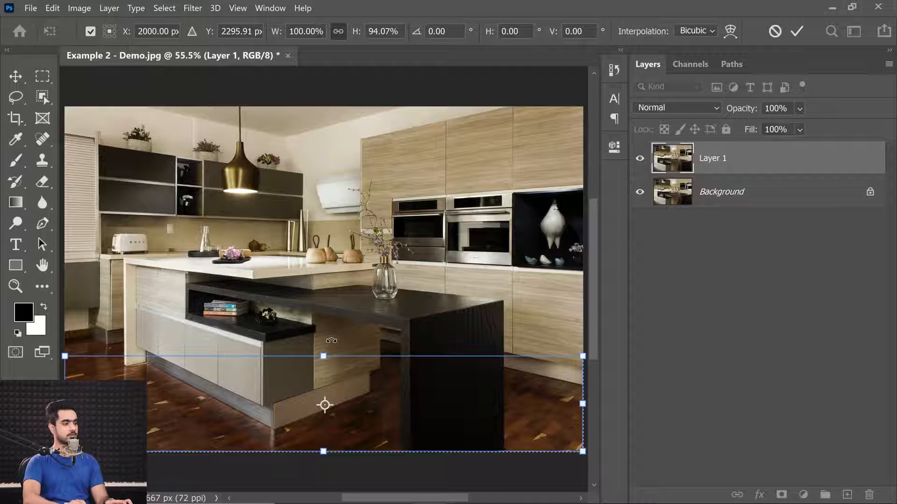
key("Return")
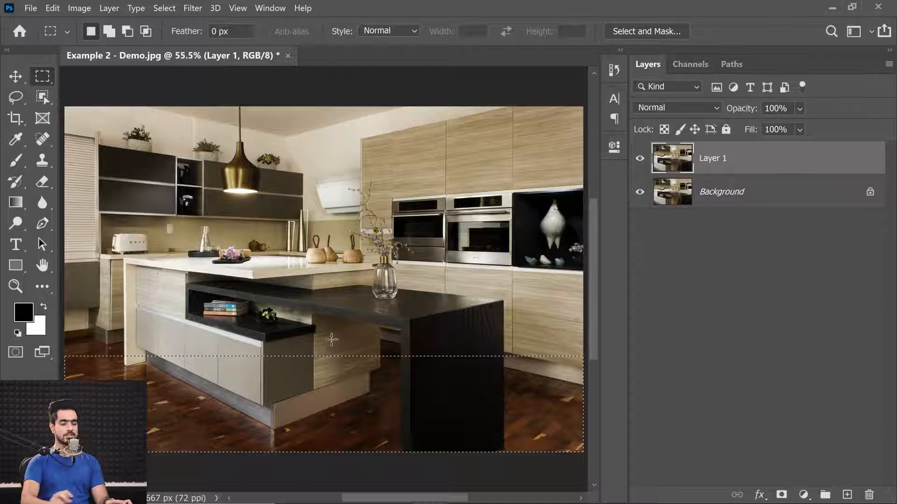
left_click(781, 495)
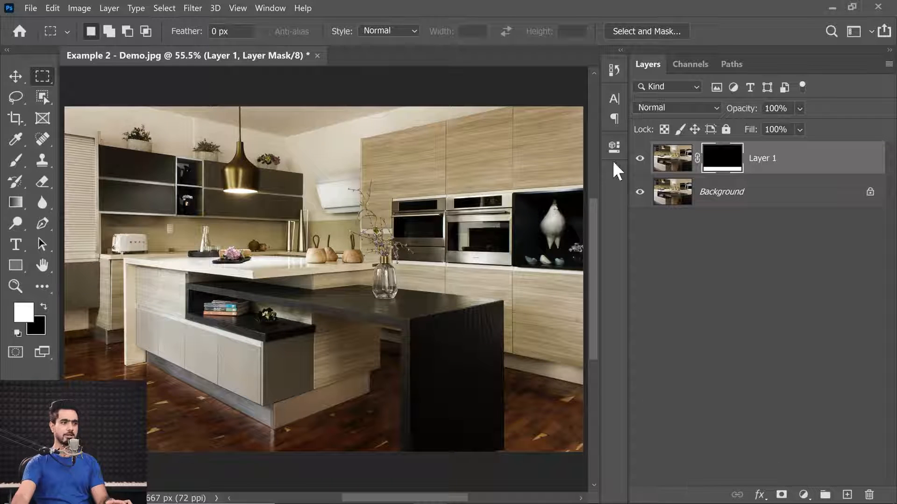
Try a 95.6-pixel Gaussian Blur on Layer 1's image with its mask still linked, and cancel it.
left_click(684, 167)
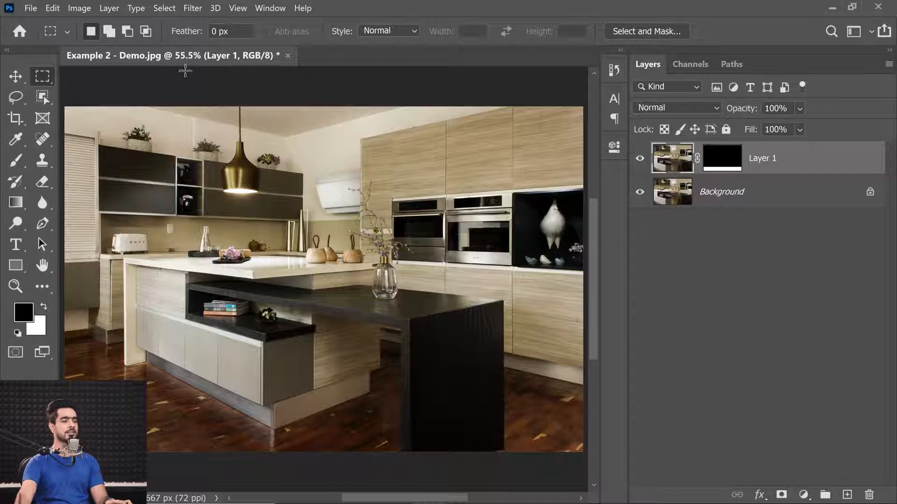
left_click(190, 7)
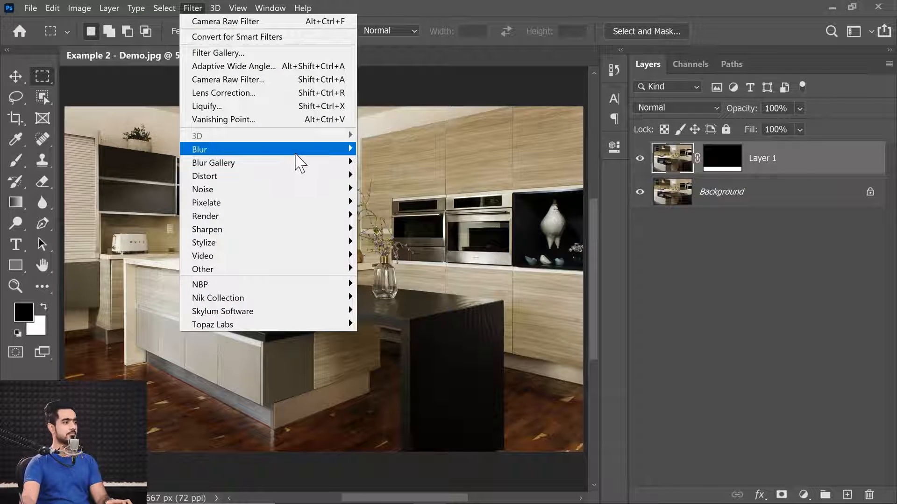
mouse_move(299, 160)
left_click(381, 199)
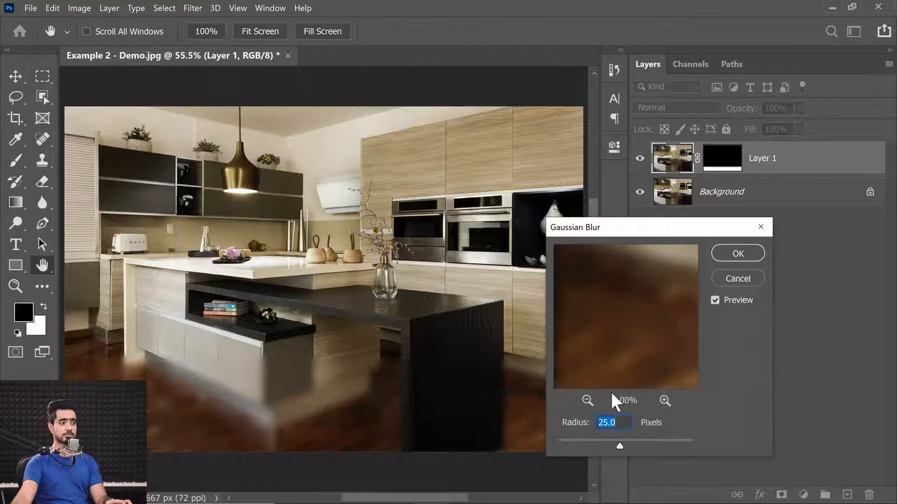
left_click(643, 439)
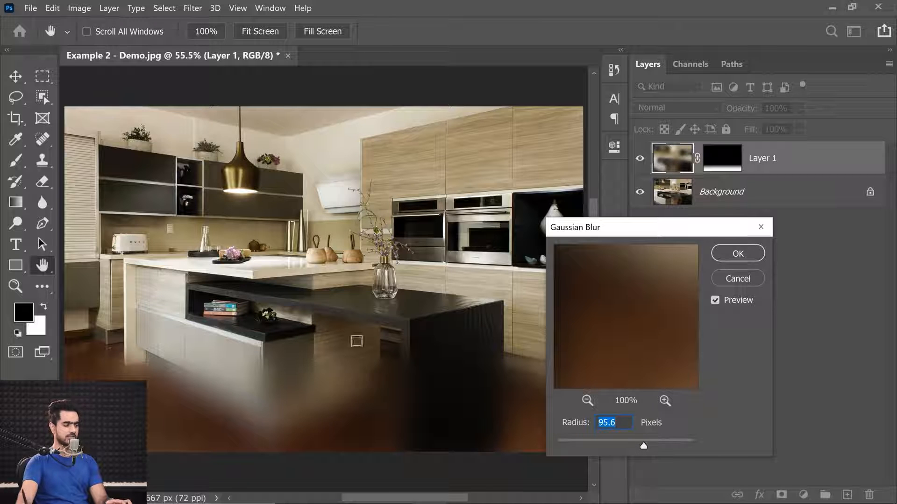
left_click(734, 281)
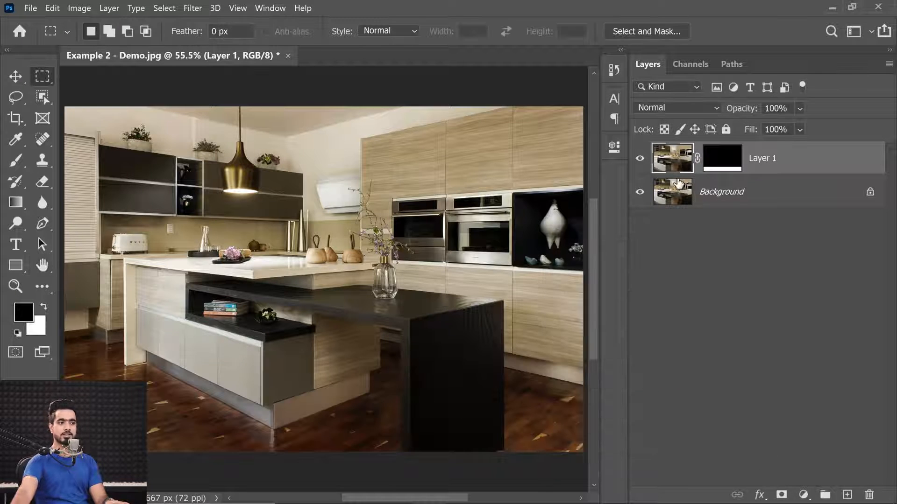
Unlink Layer 1's mask from its image and set a Gaussian Blur of 133 pixels on the image.
left_click(697, 160)
left_click(187, 10)
mouse_move(275, 151)
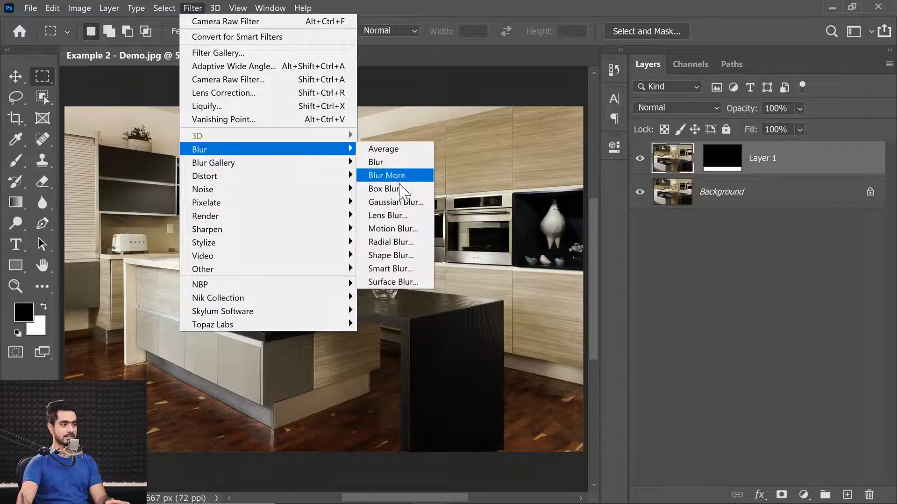
left_click(387, 202)
left_click_drag(644, 442, 654, 442)
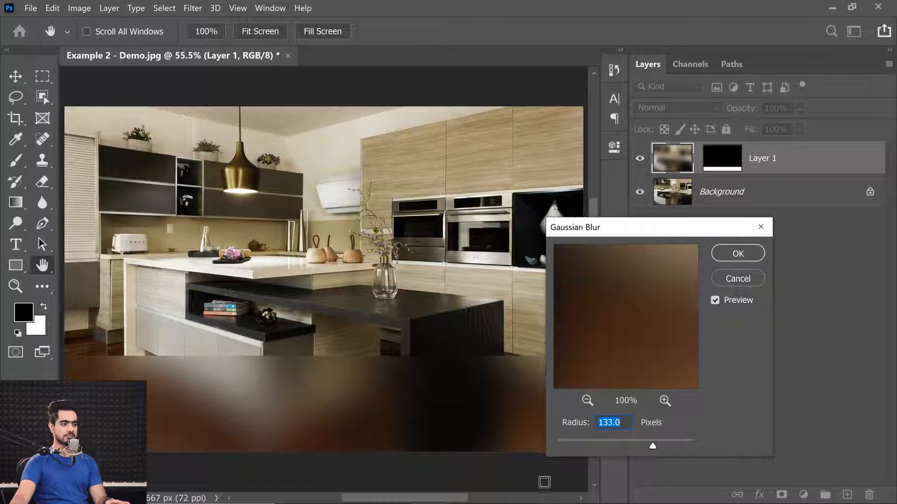
Discard the Gaussian Blur and the layer mask on Layer 1, and convert the layer to a smart object.
left_click(738, 279)
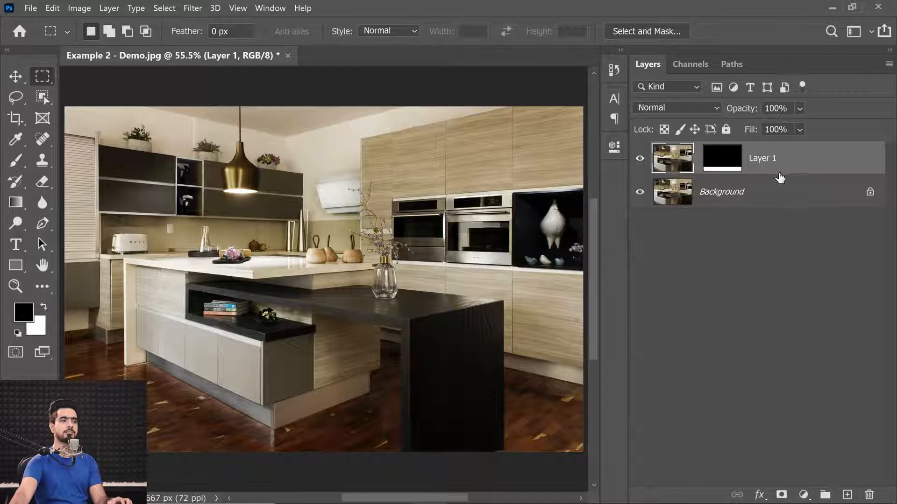
key("ctrl+z")
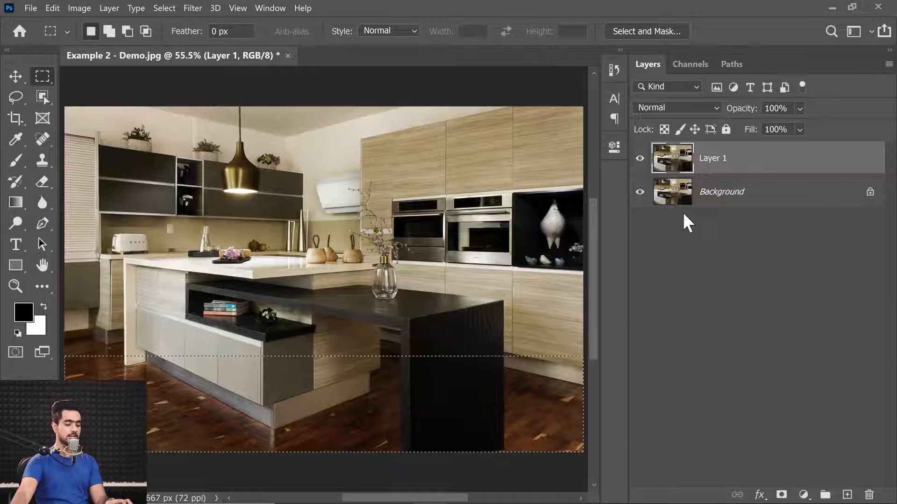
right_click(752, 161)
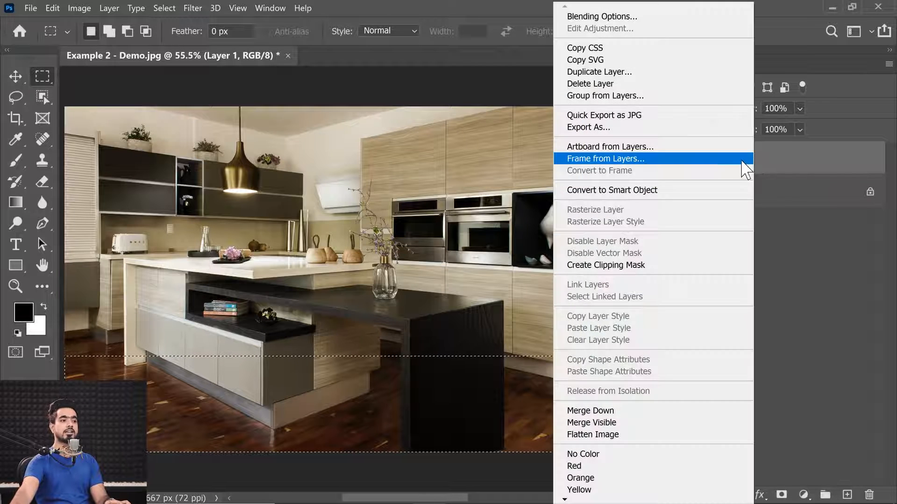
left_click(696, 191)
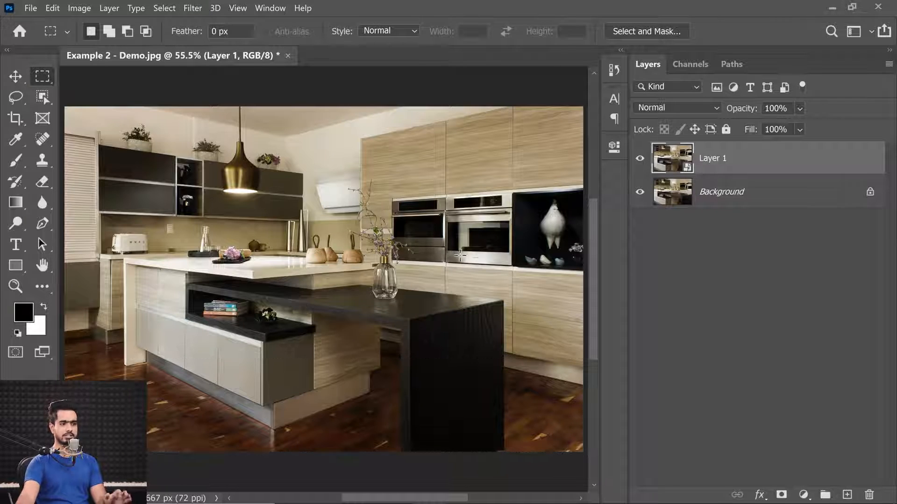
Apply a Gaussian Blur smart filter with a radius of 48.4 pixels to Layer 1.
left_click(193, 8)
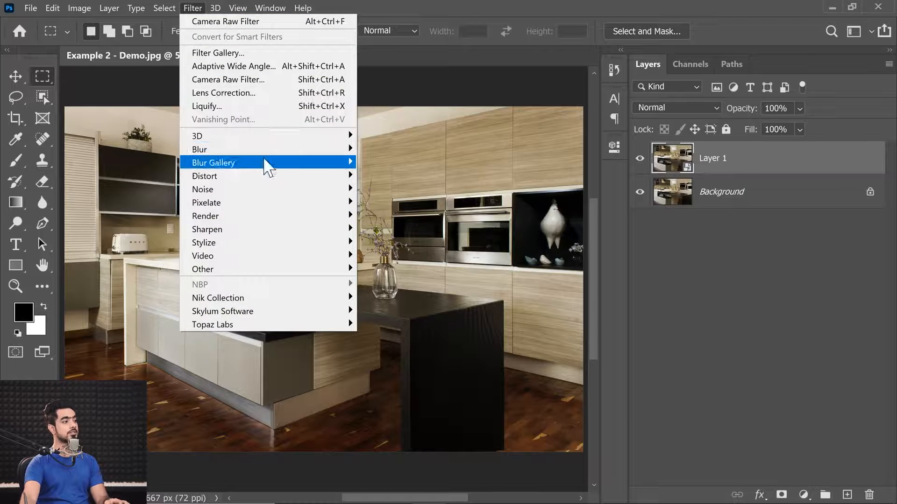
mouse_move(270, 150)
left_click(397, 202)
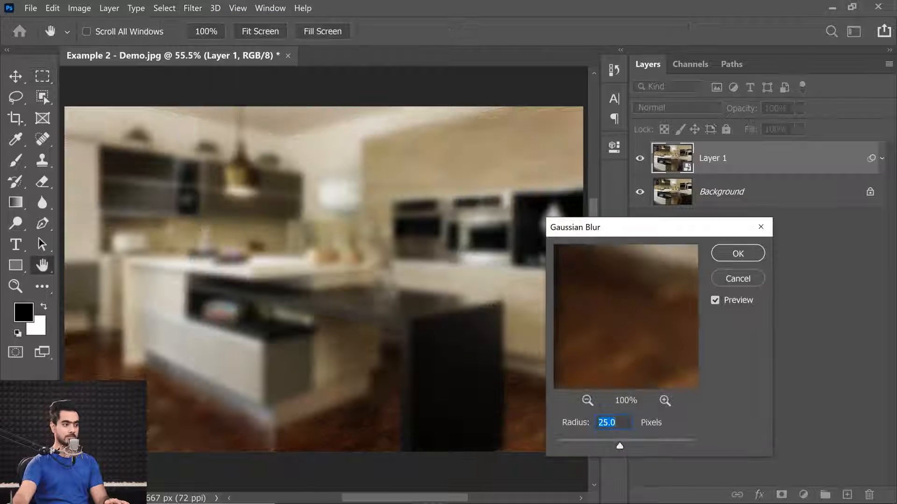
left_click_drag(623, 445, 631, 444)
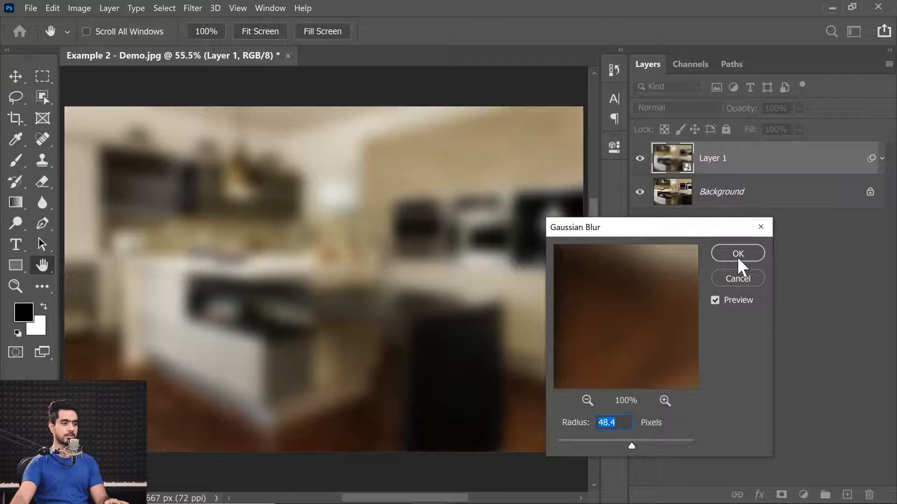
left_click(737, 256)
Select a full-width strip across the lower part of the photo and mask Layer 1 to that selection.
left_click_drag(62, 351, 590, 472)
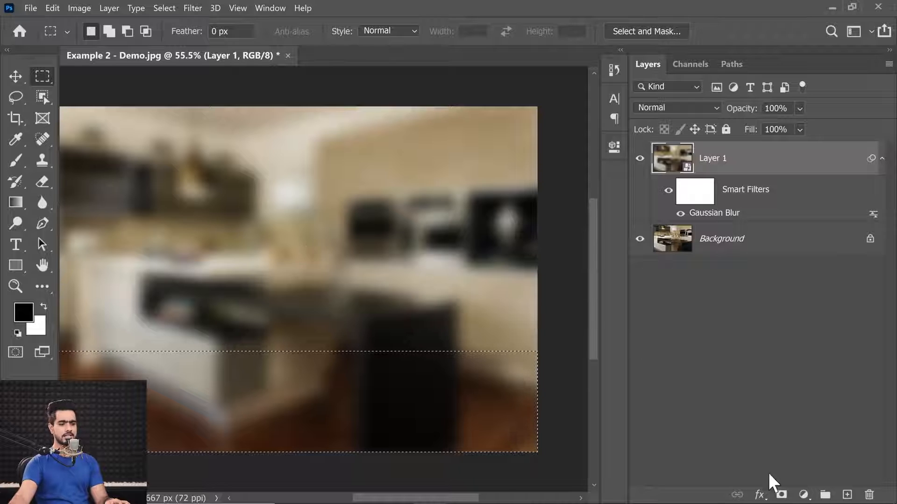
left_click(781, 494)
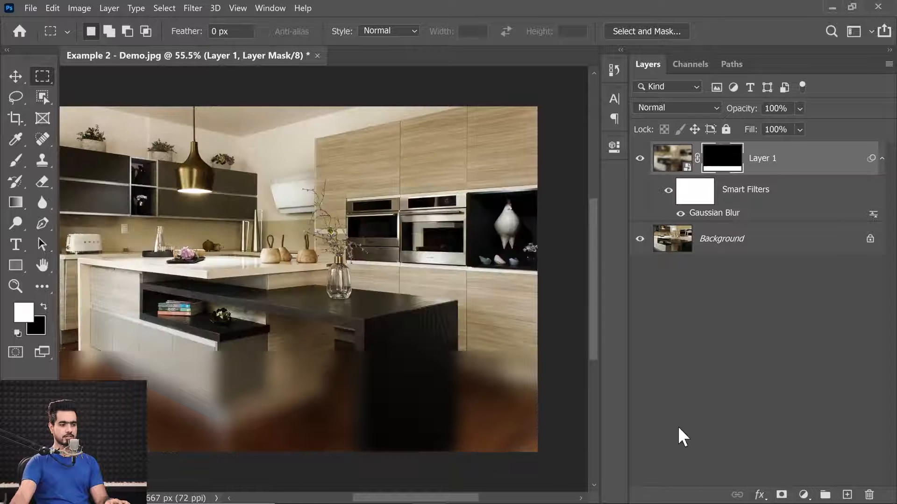
key("ctrl+minus")
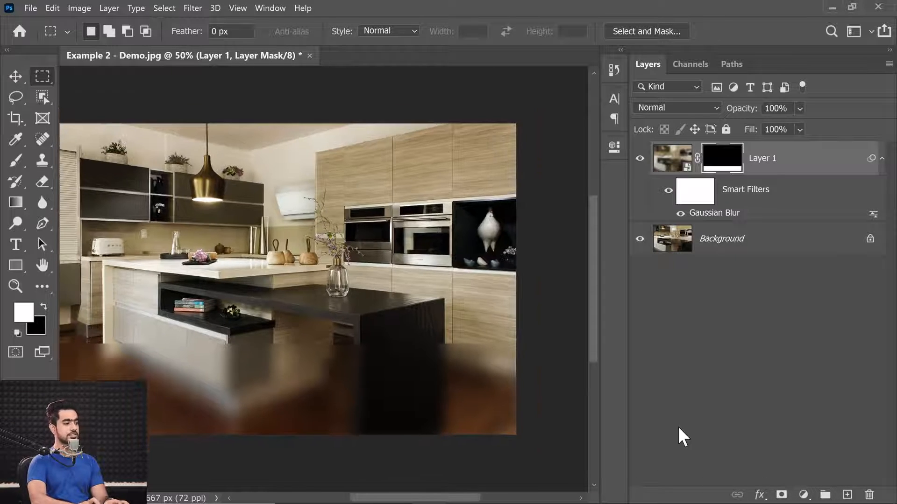
key("ctrl+0")
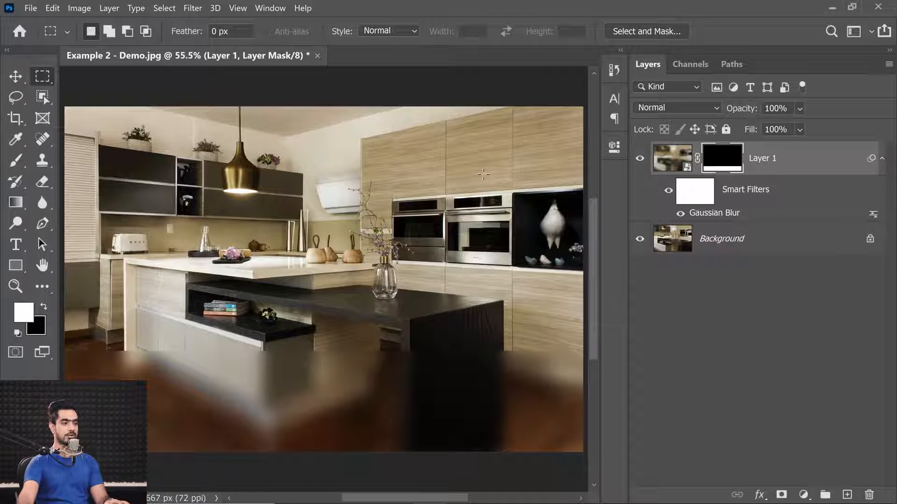
Change the radius of Layer 1's Gaussian Blur smart filter to 40 pixels.
double_click(707, 214)
mouse_move(630, 445)
left_mouse_down()
mouse_move(603, 446)
mouse_move(638, 439)
mouse_move(629, 442)
left_mouse_up()
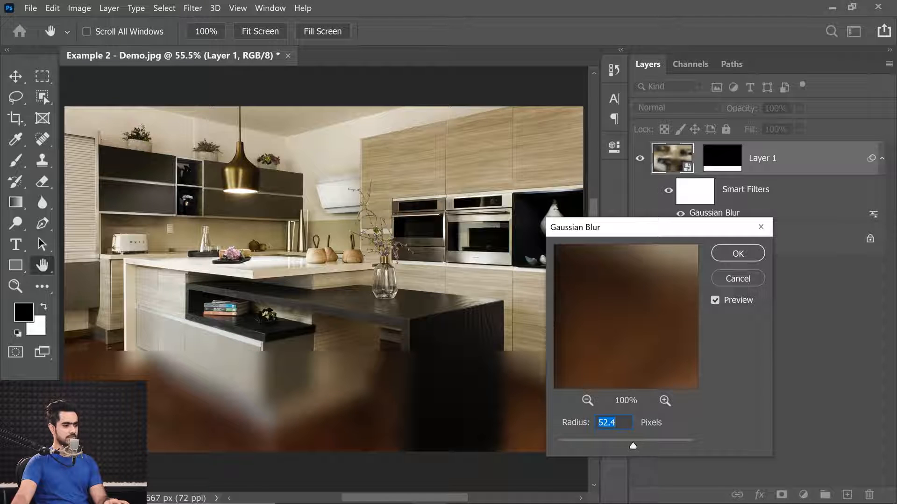
type("40")
key("Return")
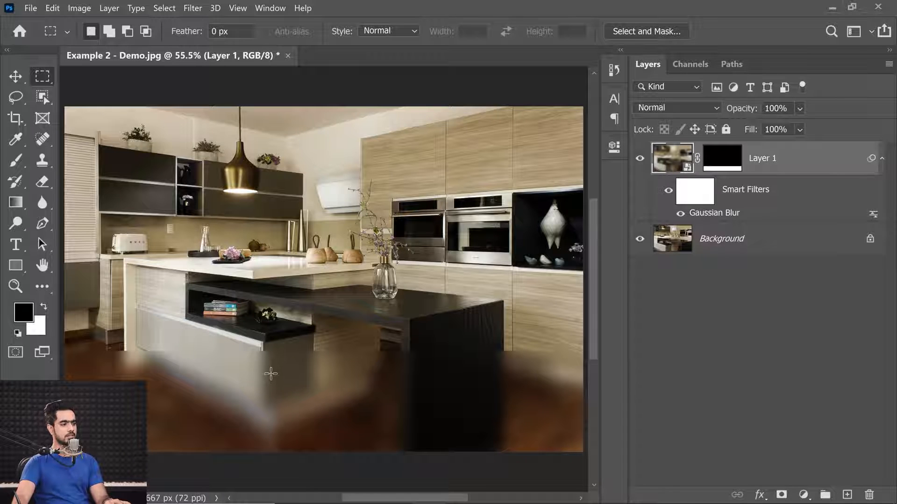
Add a Curves adjustment clipped to Layer 1 and raise its black point to about a quarter of the output range.
left_click(803, 495)
left_click(800, 318)
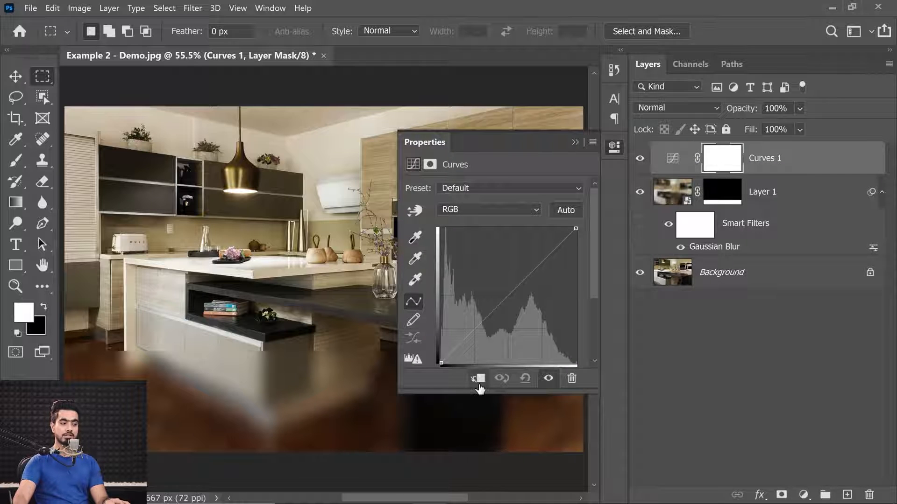
left_click(476, 379)
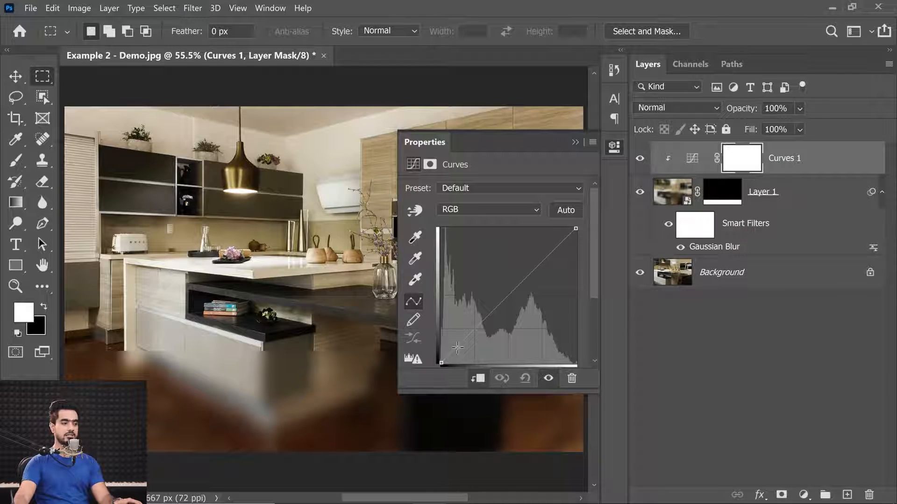
left_click_drag(443, 363, 441, 335)
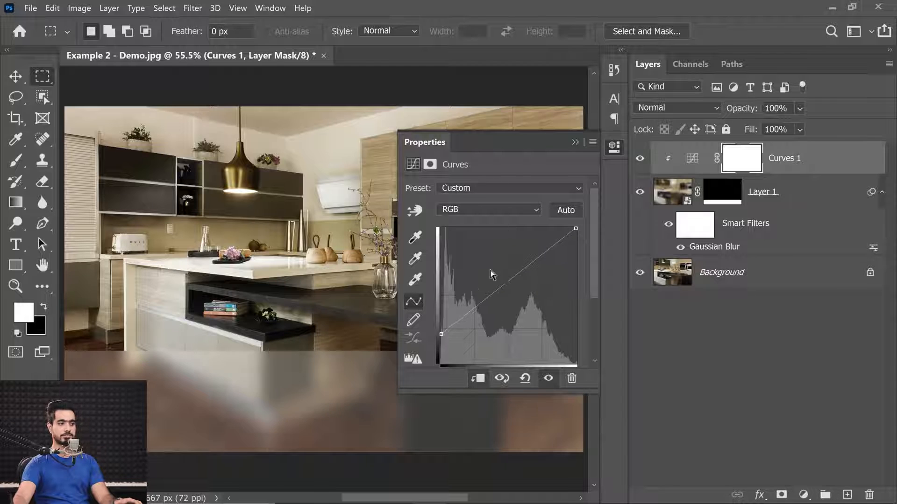
left_click_drag(439, 334, 436, 329)
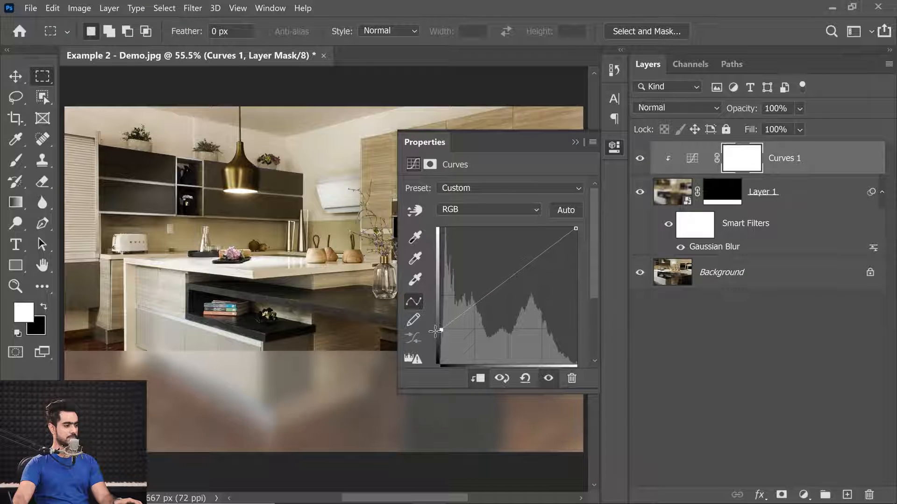
left_click(574, 142)
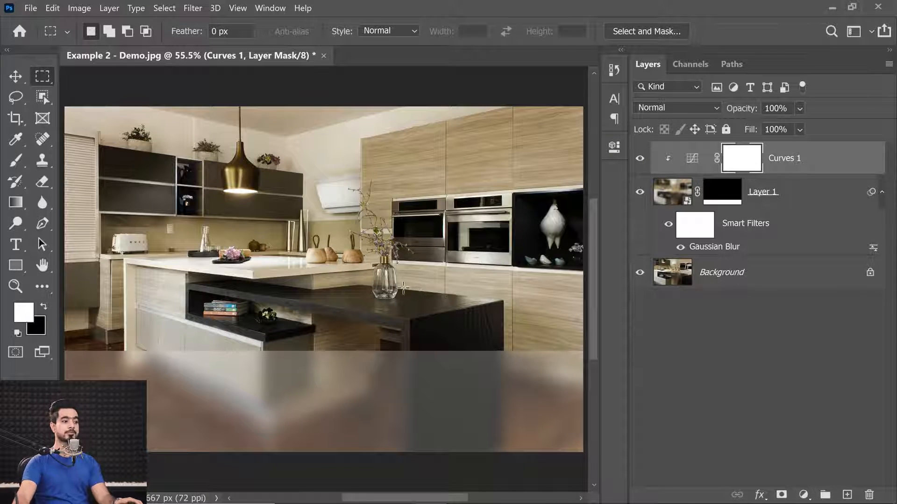
Transform Layer 1's mask to lower the upper edge of the blurred strip slightly.
left_click(722, 199)
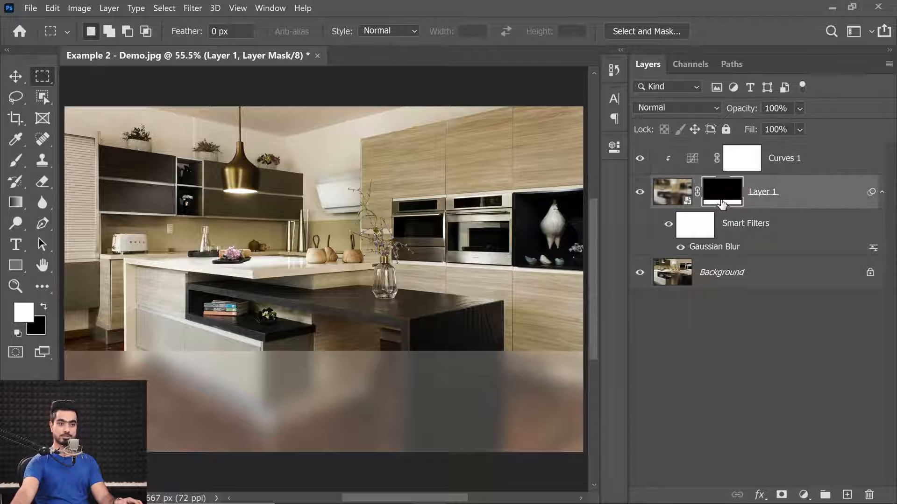
key("ctrl+t")
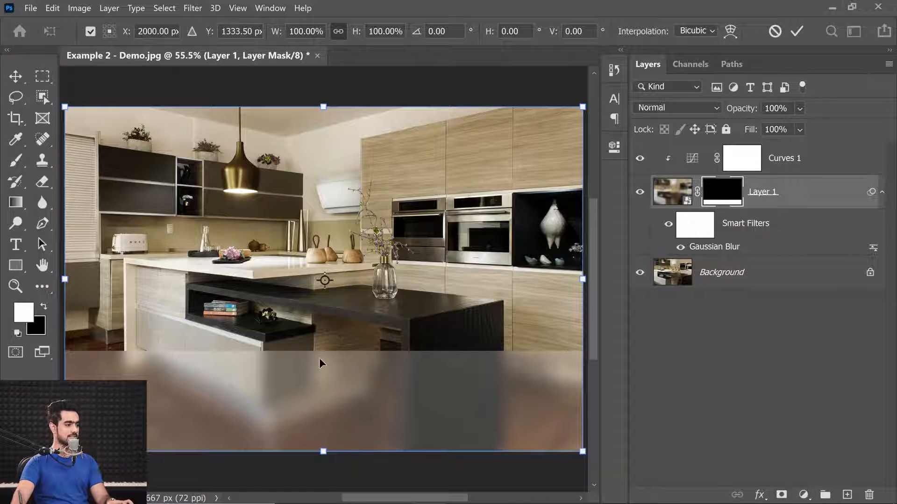
mouse_move(330, 107)
left_mouse_down()
mouse_move(325, 134)
mouse_move(323, 119)
left_mouse_up()
key("Return")
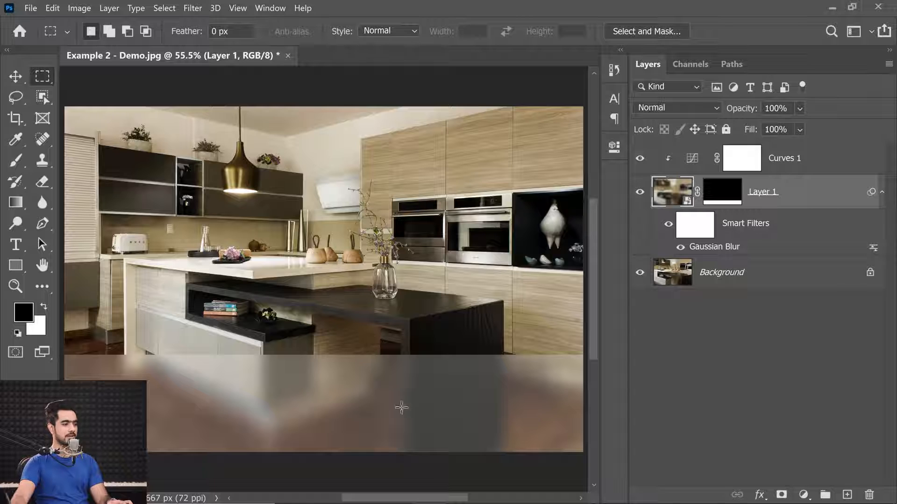
key("ctrl+t")
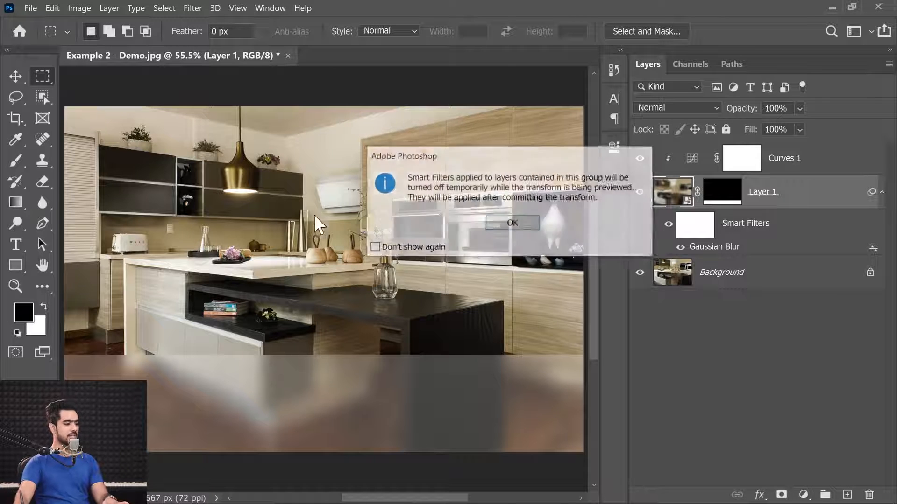
left_click(518, 224)
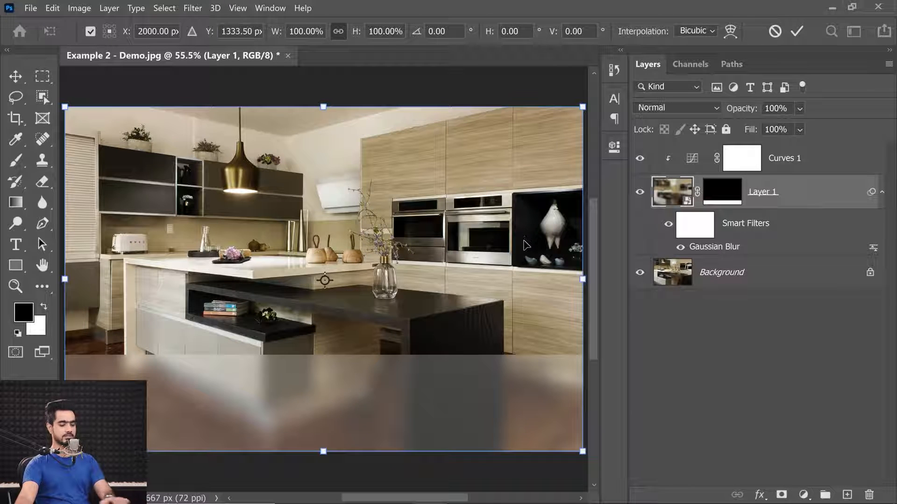
key("Escape")
Transform Layer 1's mask again to raise the upper edge of the blurred strip slightly.
left_click(722, 198)
key("ctrl+t")
left_click_drag(322, 100, 322, 92)
key("Return")
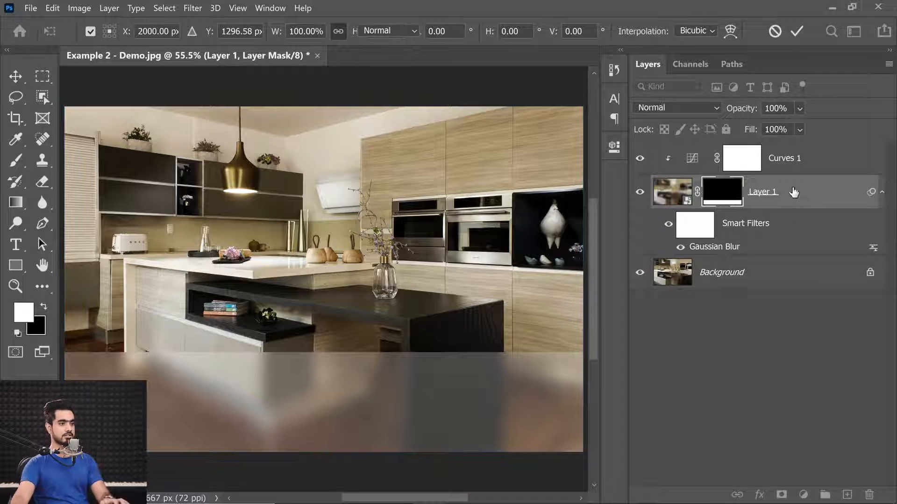
Start a centred text layer above Curves 1, placed mid-width near the blurred strip's upper edge, with the font size set to 72 pt.
left_click(808, 164)
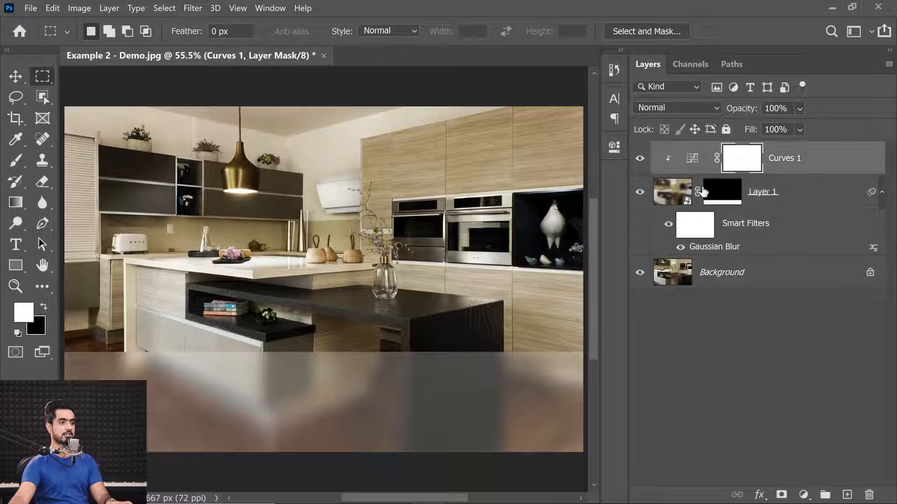
left_click(13, 245)
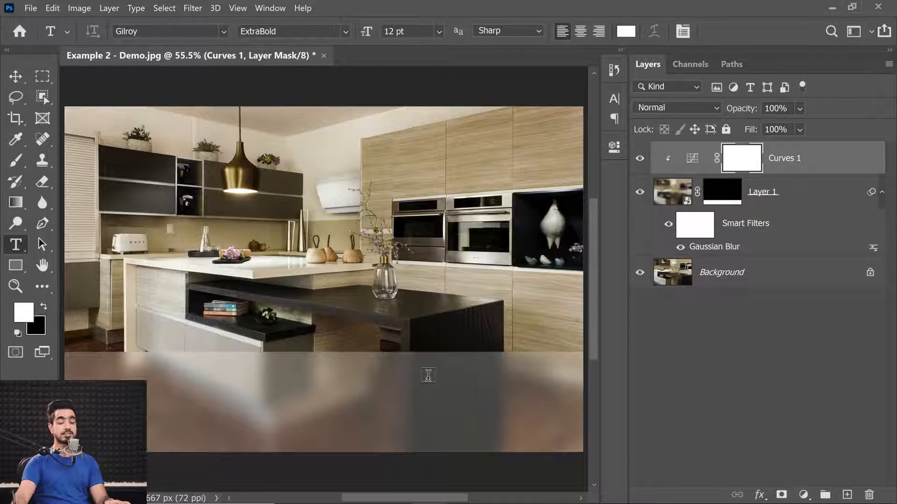
left_click(318, 370)
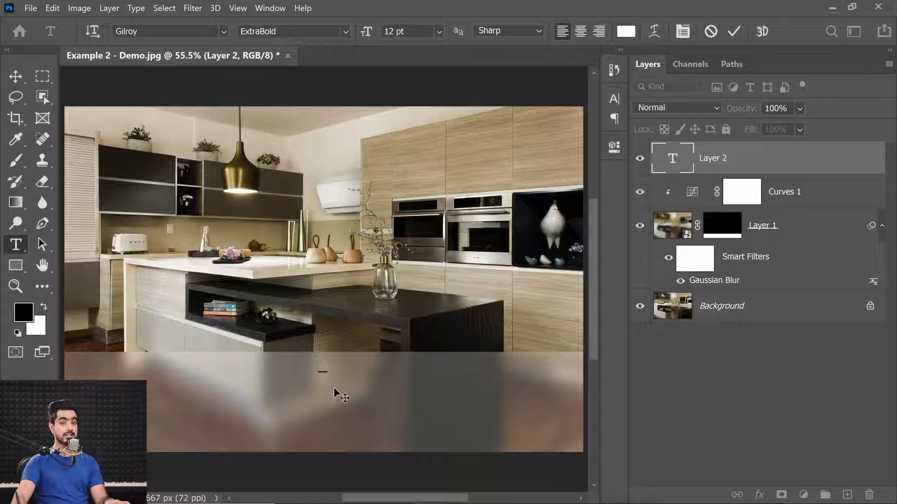
left_click(579, 32)
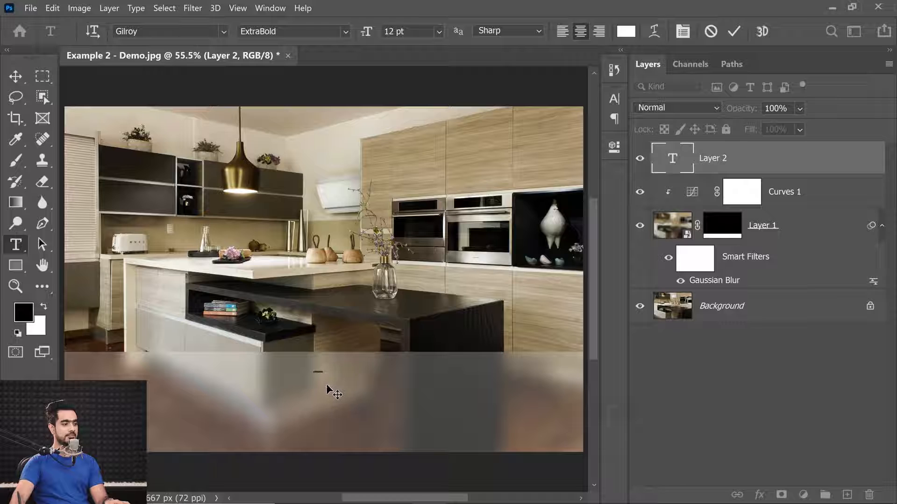
left_click(438, 31)
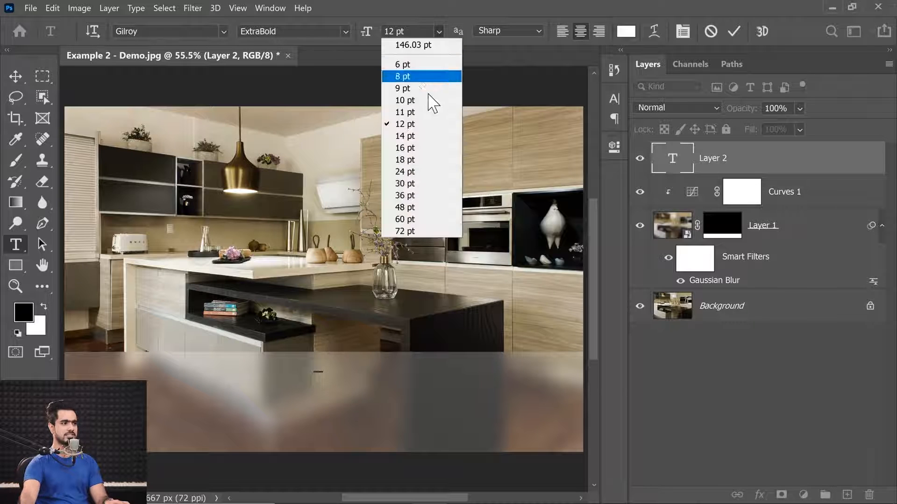
left_click(404, 220)
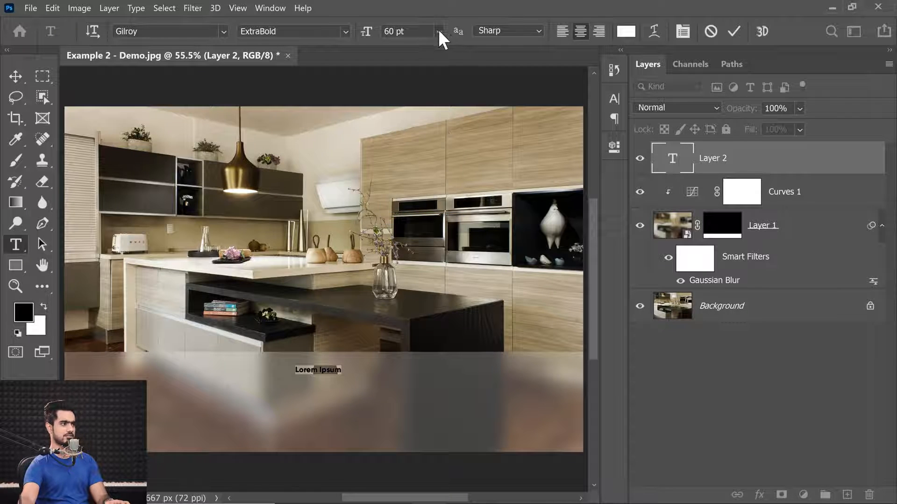
left_click(438, 31)
left_click(421, 231)
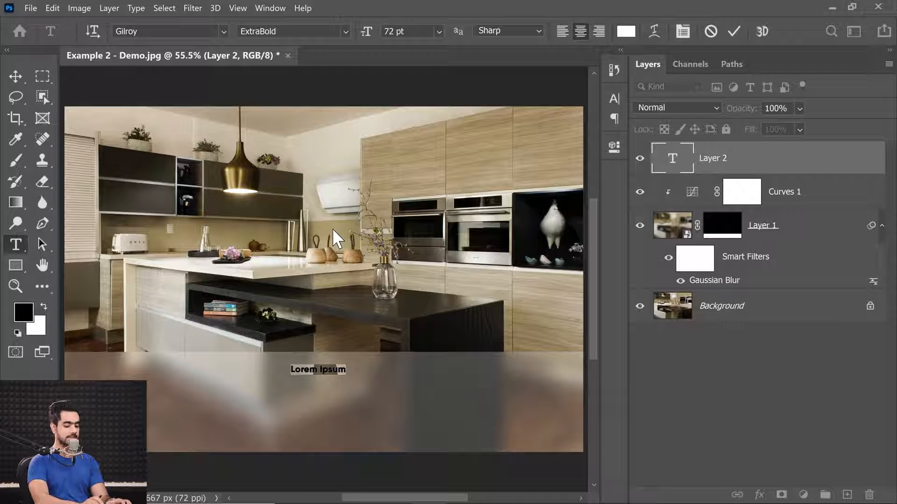
Replace the placeholder text with "LUXURY KITCHENS".
key("BackSpace")
type("LUXURY KITCHENBS")
key("BackSpace")
key("BackSpace")
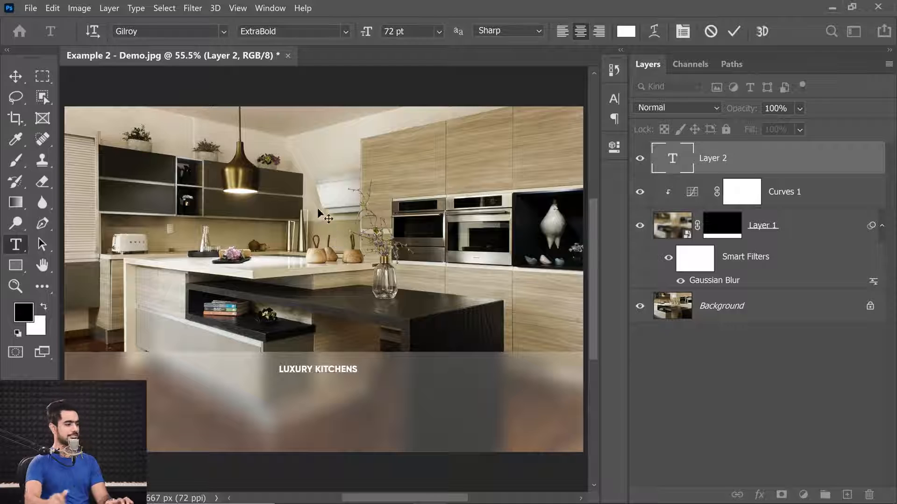
Set the font of the whole "LUXURY KITCHENS" text to Trajan Pro 3 Regular.
key("ctrl+a")
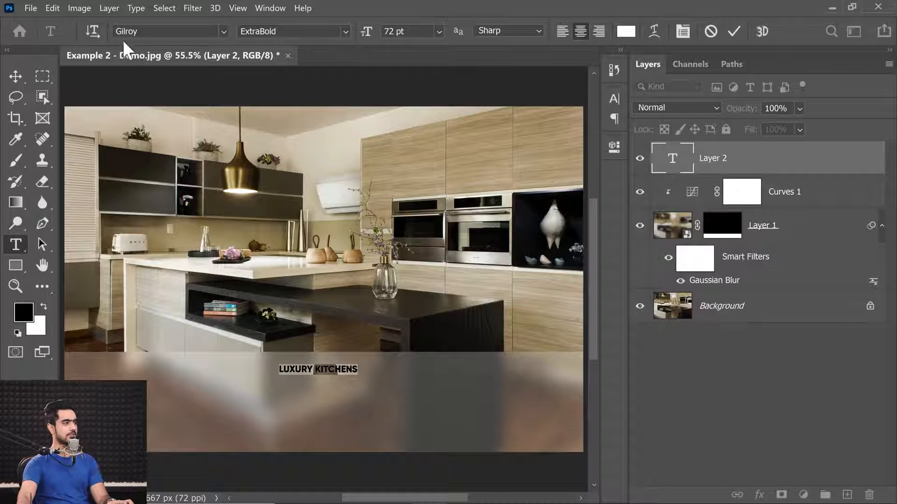
type("trajan")
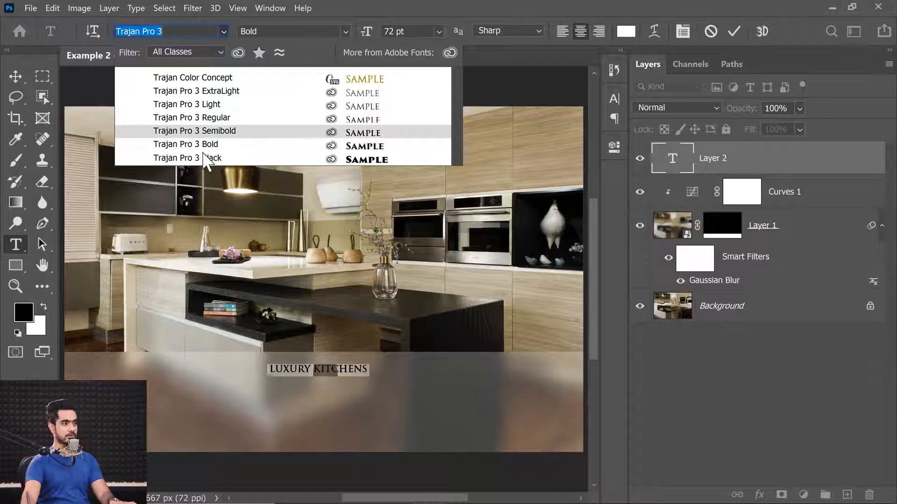
left_click(214, 118)
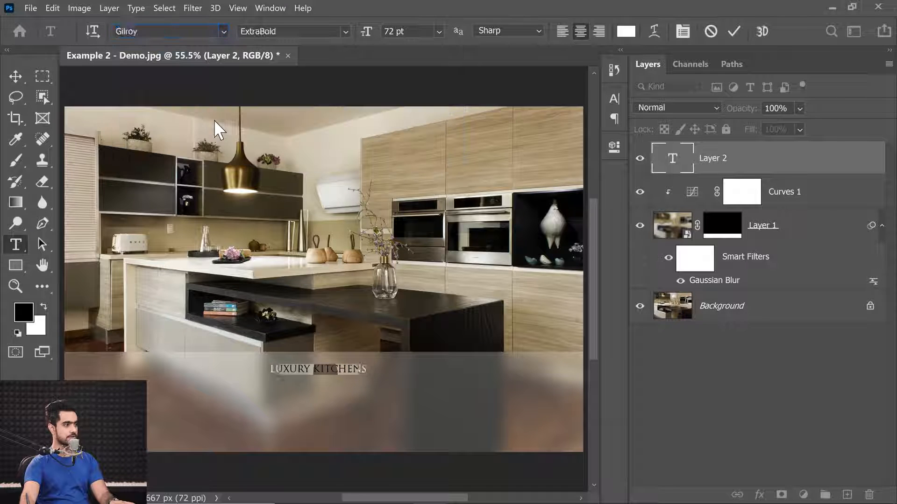
Commit the "LUXURY KITCHENS" text and examine its serif letterforms up close.
left_click(15, 76)
left_click_drag(299, 369, 307, 386)
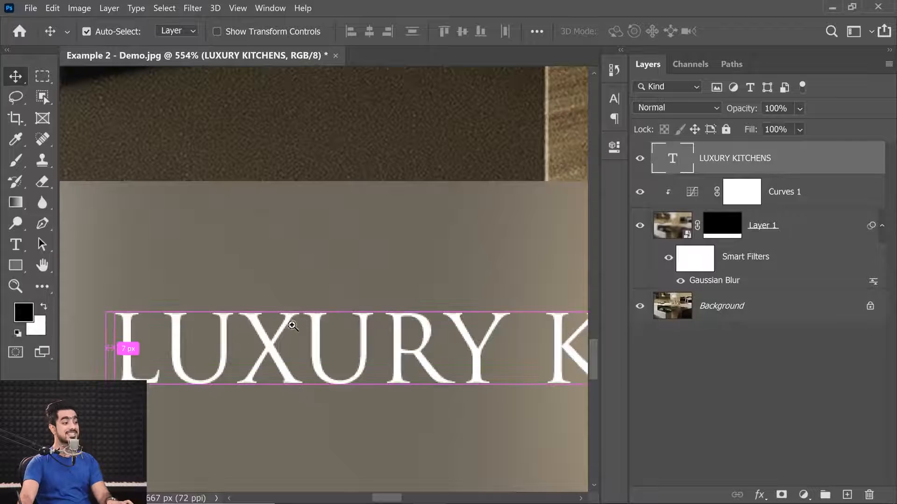
left_click_drag(299, 325, 207, 336)
left_click_drag(297, 325, 286, 325)
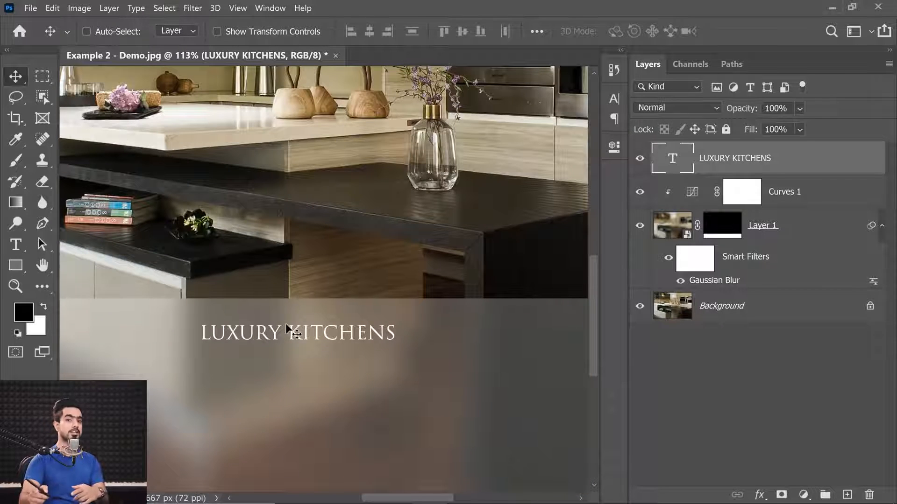
Try Gilroy Light on the whole title to compare its plain letterforms with the serif font, and undo the font change.
key("t")
left_click(126, 31)
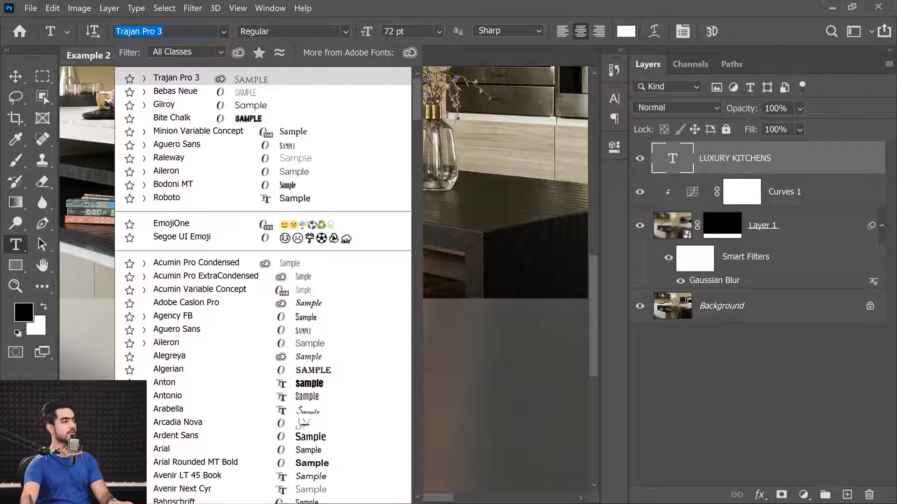
type("gilroy")
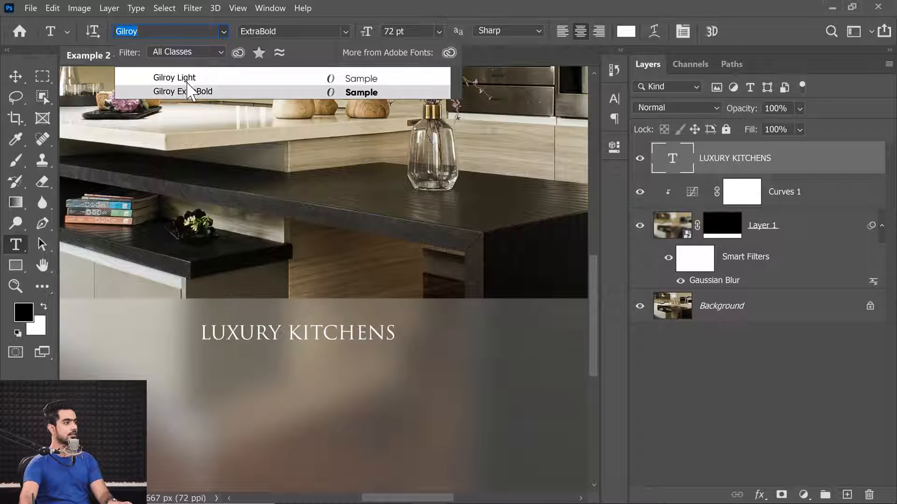
left_click(186, 76)
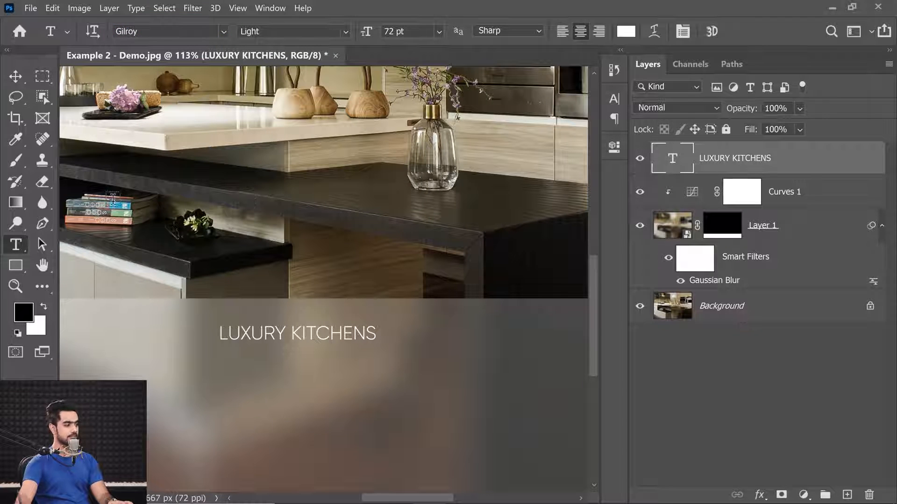
left_click(14, 77)
left_click_drag(281, 348, 332, 341)
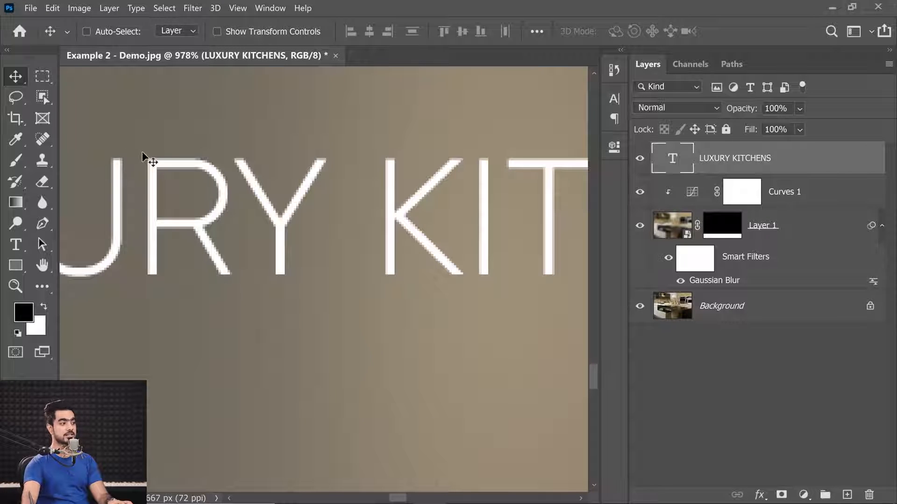
key("ctrl+z")
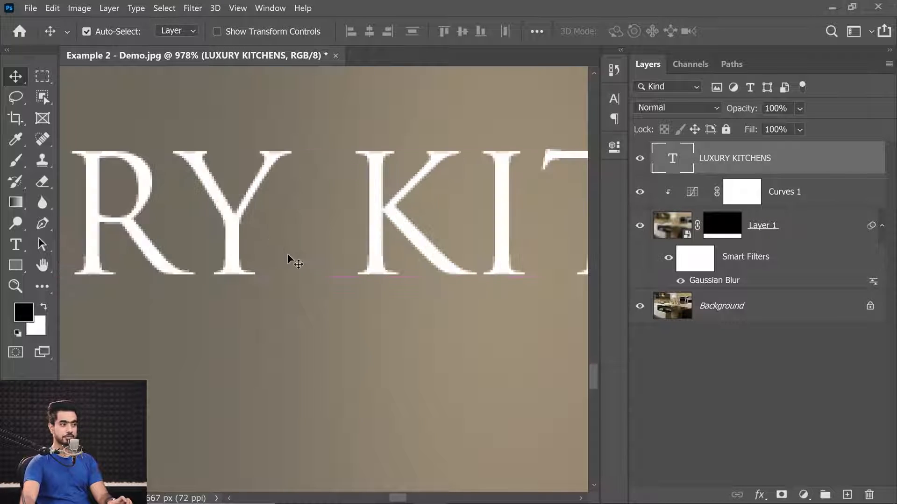
Scale the "LUXURY KITCHENS" title up around its centre to a font size of about 131 pt.
scroll(285, 255, "down", 8)
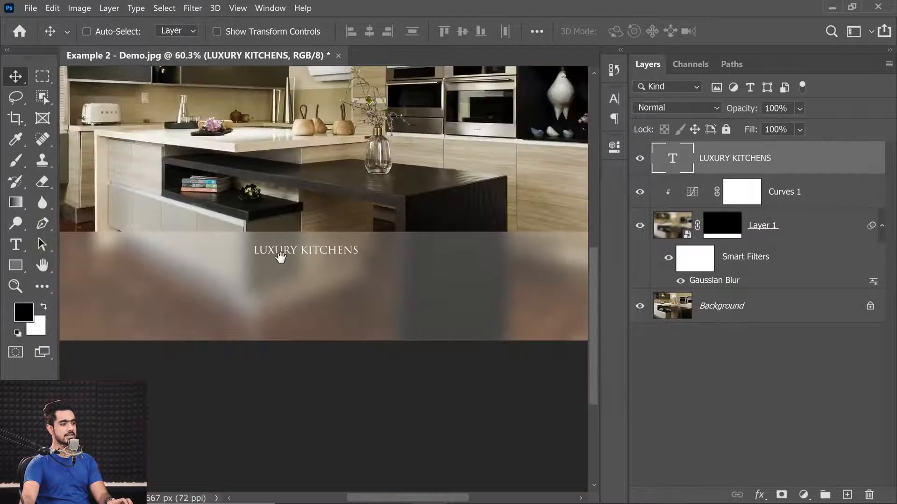
left_click_drag(280, 256, 265, 299)
key("ctrl")
key("ctrl+t")
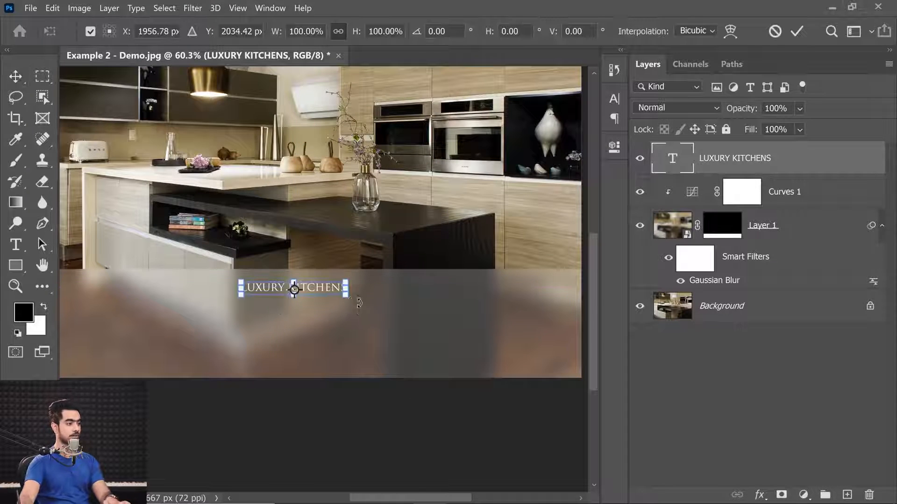
left_click_drag(348, 299, 388, 318)
key("Return")
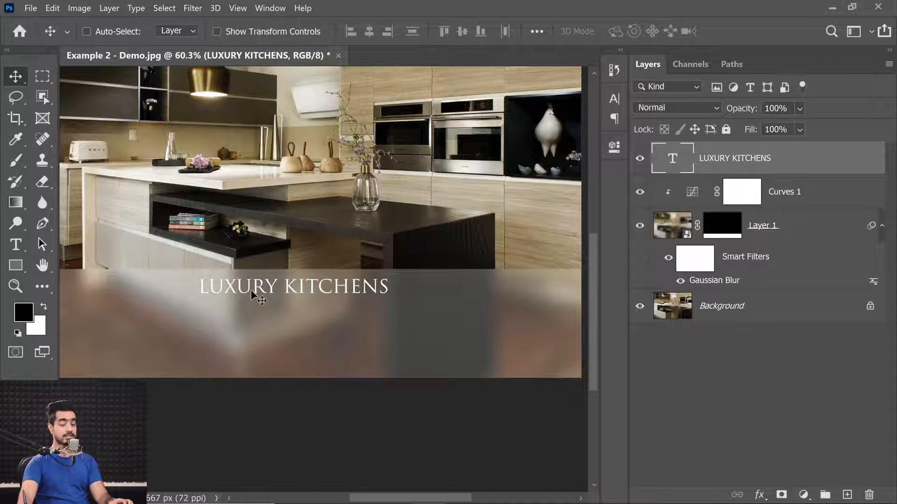
Align the "LUXURY KITCHENS" title to the horizontal centre of the whole canvas and clear the selection.
key("ctrl+a")
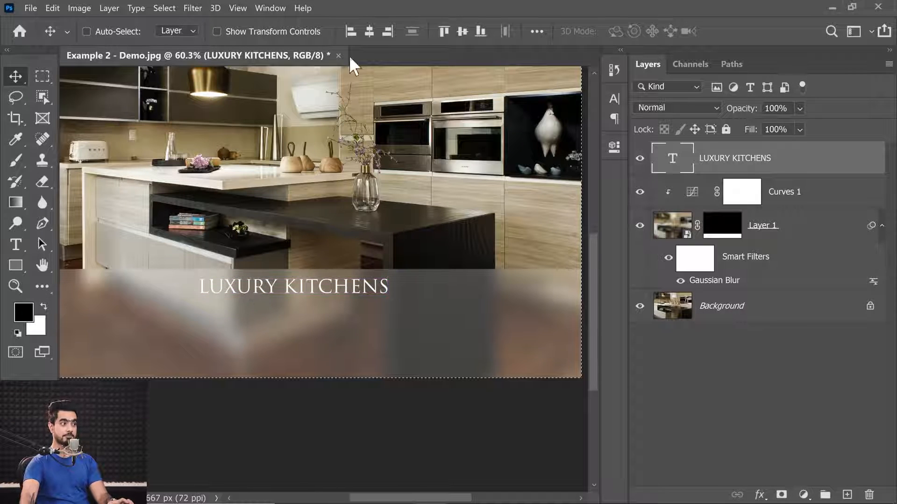
left_click(369, 30)
key("ctrl+d")
left_click_drag(310, 298, 324, 294)
double_click(325, 287)
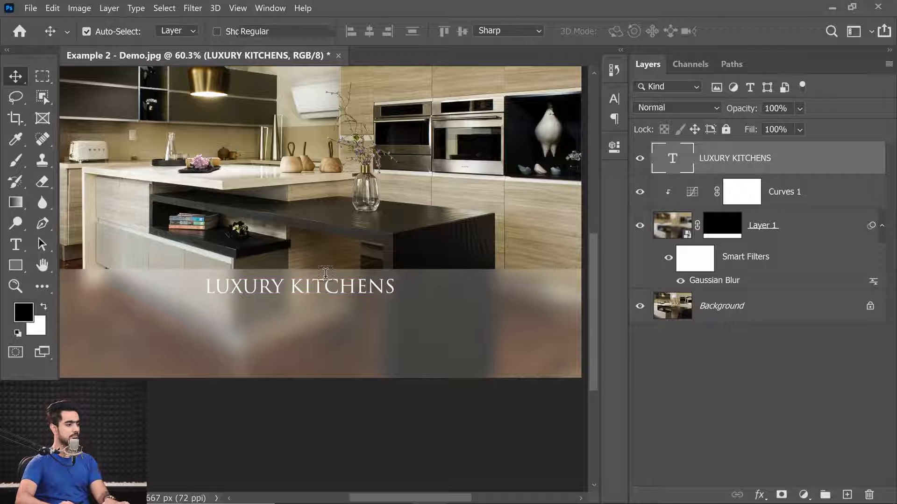
left_click(11, 80)
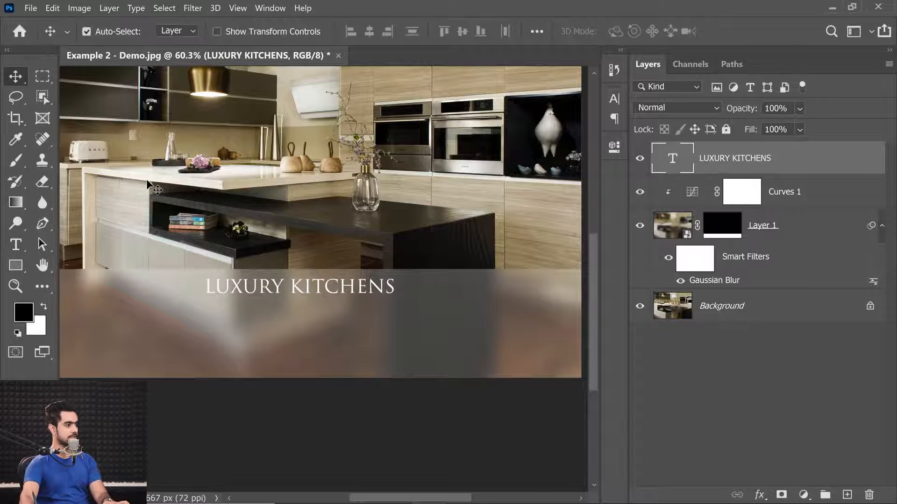
Nudge the "LUXURY KITCHENS" title slightly down within the blurred strip.
key("ctrl+t")
key("Down")
key("Down")
key("Up")
key("Return")
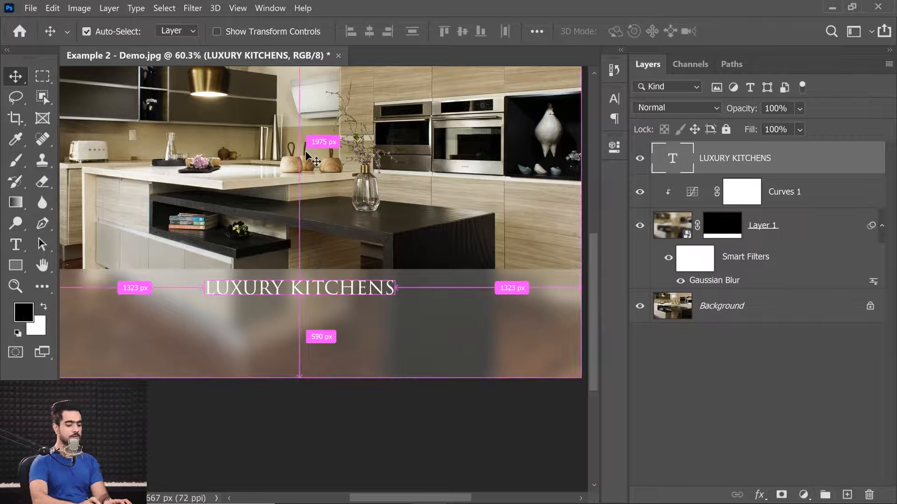
Duplicate the title straight below itself and replace the copy's text with "DINDA INTERIORS".
scroll(306, 156, "down", 1)
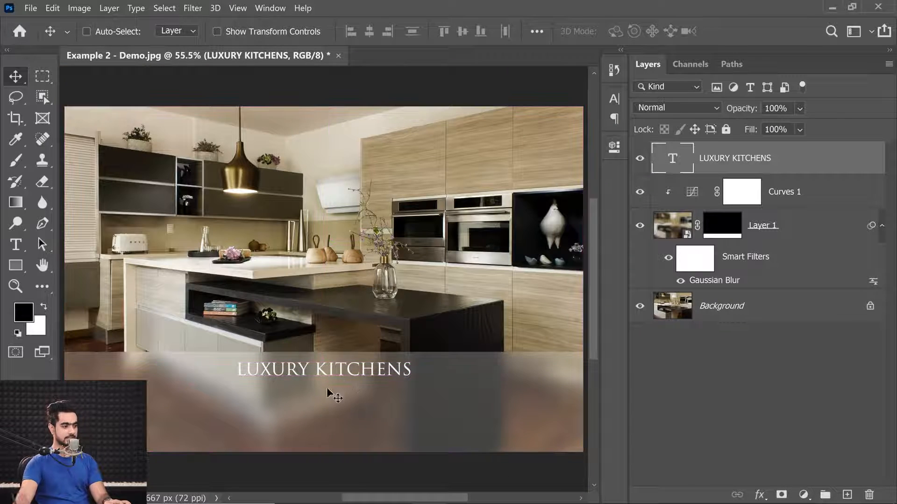
scroll(327, 391, "up", 5)
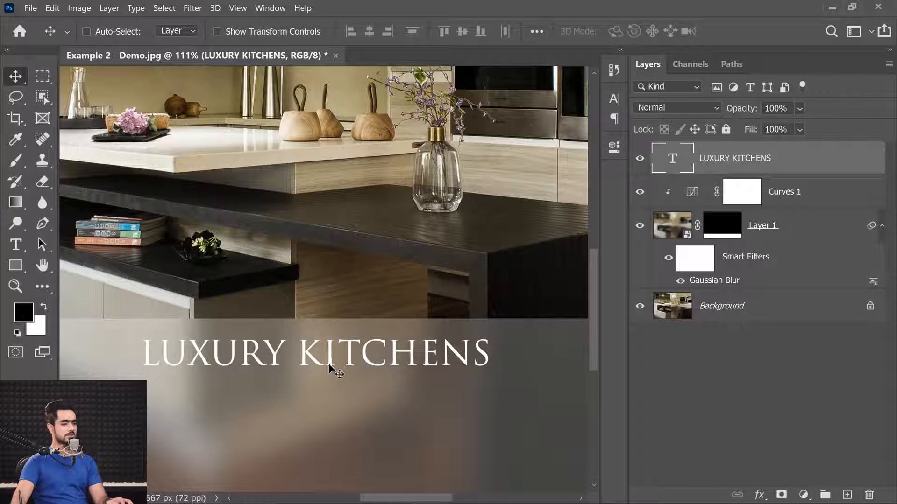
left_click_drag(318, 356, 318, 395)
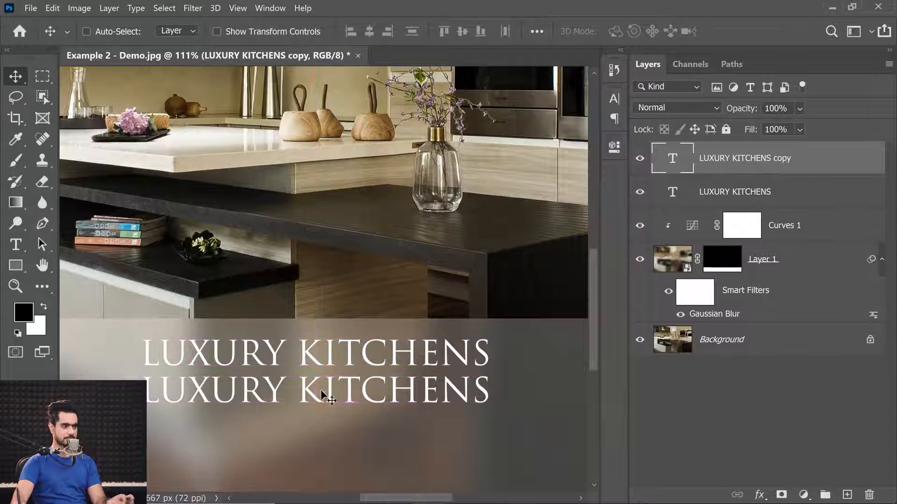
double_click(674, 160)
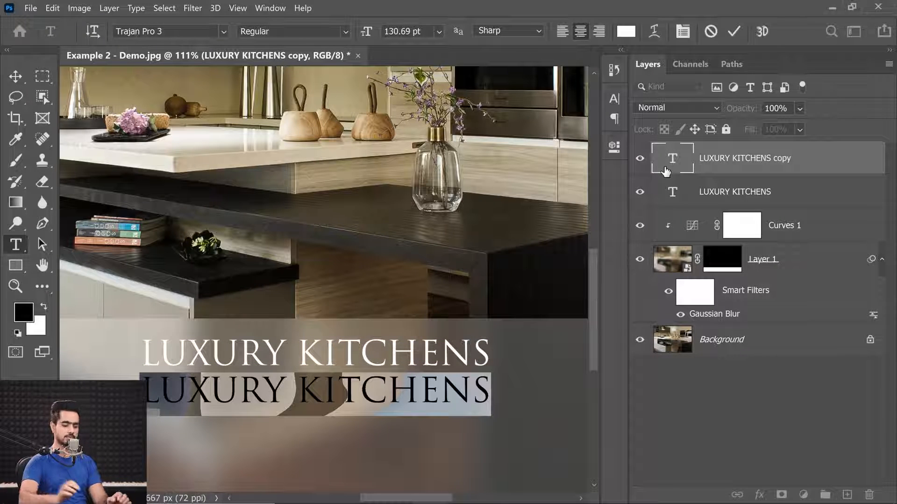
type("DINDA")
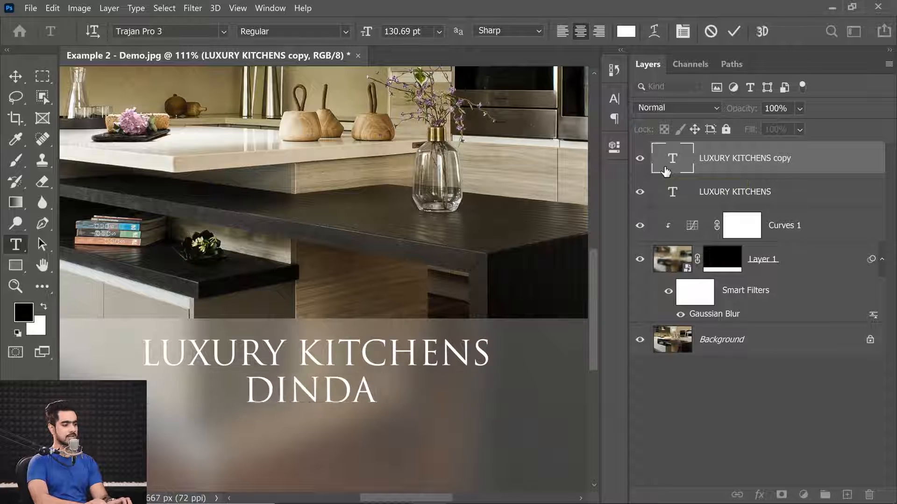
type(" INTER")
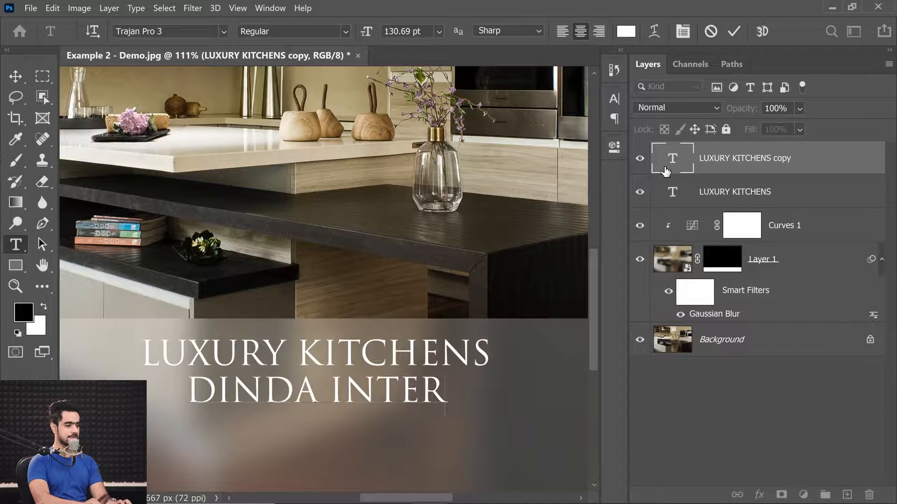
type("IORS")
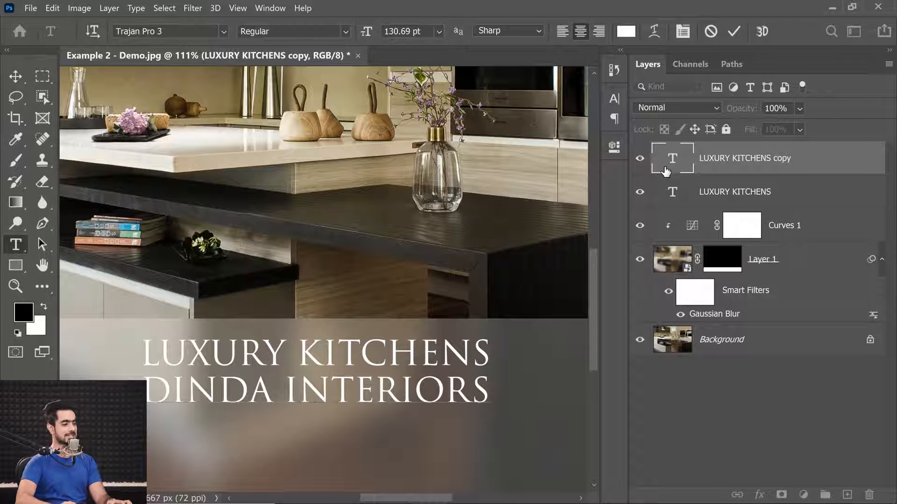
Set the font of the whole "DINDA INTERIORS" text to Gilroy Light.
key("ctrl+a")
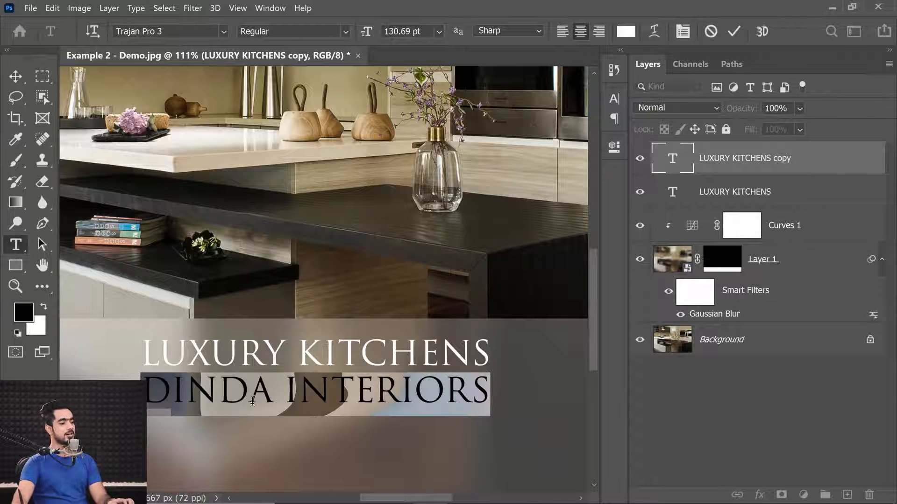
left_click(178, 32)
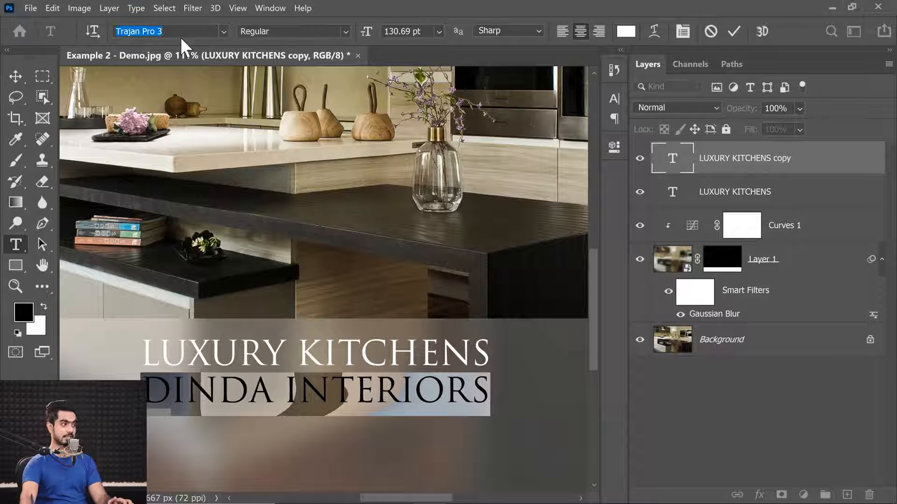
type("gilr")
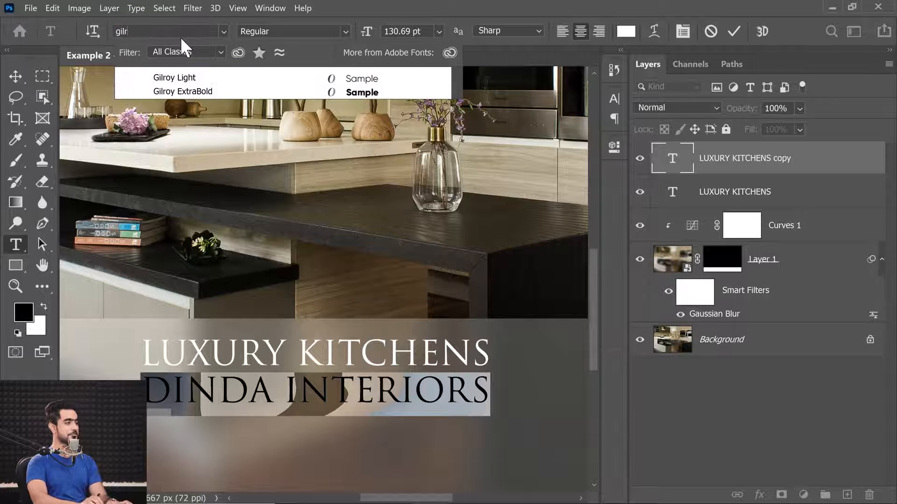
left_click(194, 78)
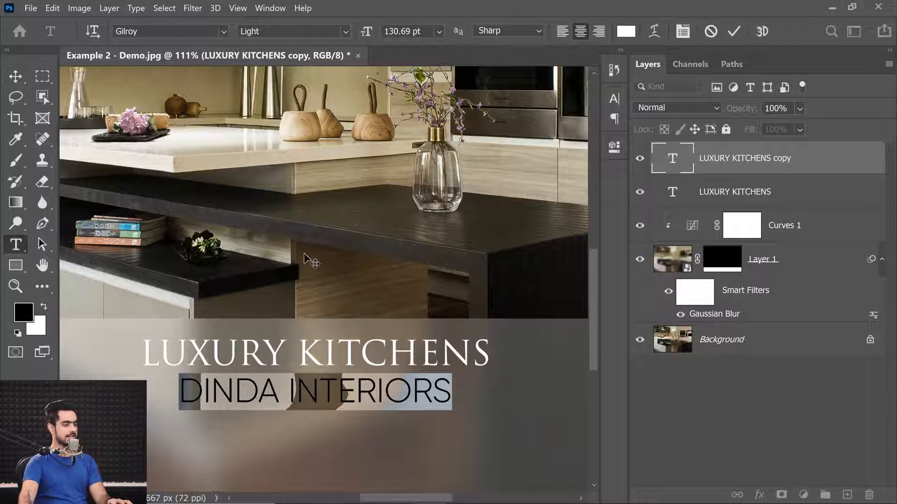
Widen the tracking of the whole "DINDA INTERIORS" text until it extends past both ends of the title, and commit it.
key("alt+Right")
key("alt+Right")
key("alt+Right")
key("alt+Right")
key("alt+Right")
key("alt+Right")
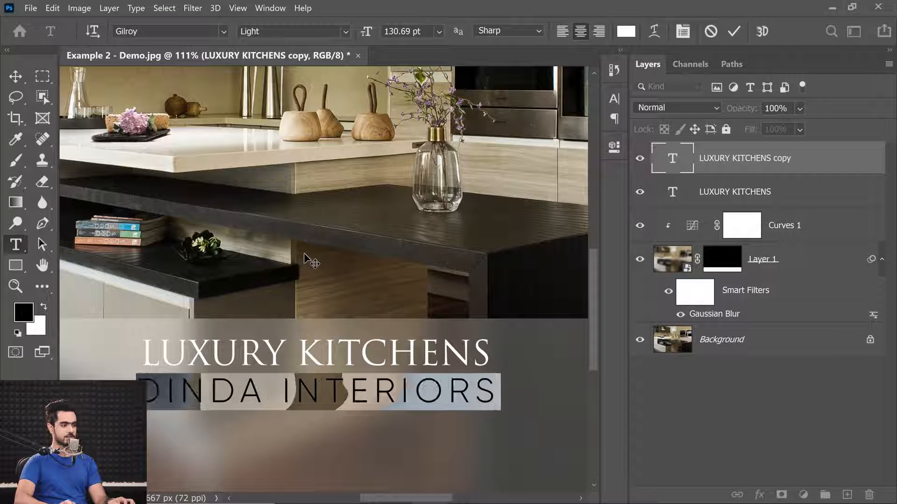
key("alt+Right")
key("alt+Right")
key("alt+Left")
key("alt+Right")
key("alt+Right")
key("alt+Right")
key("alt+Right")
key("alt+Right")
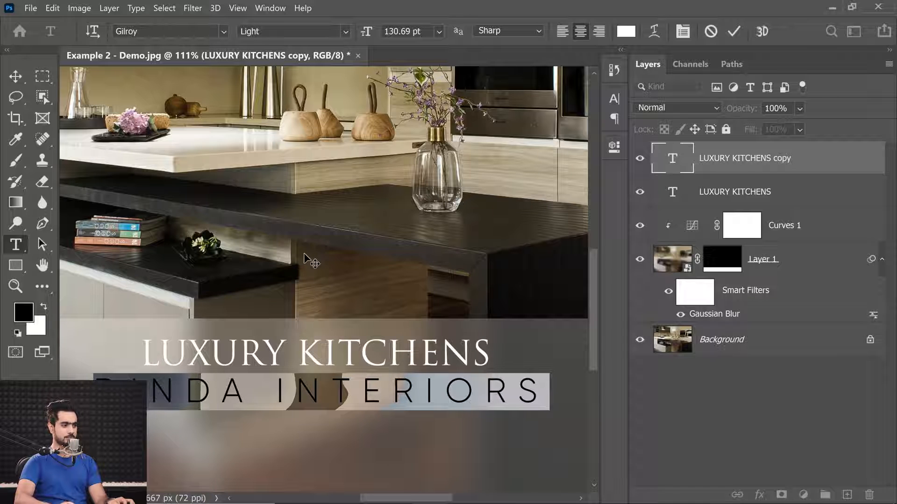
left_click(13, 80)
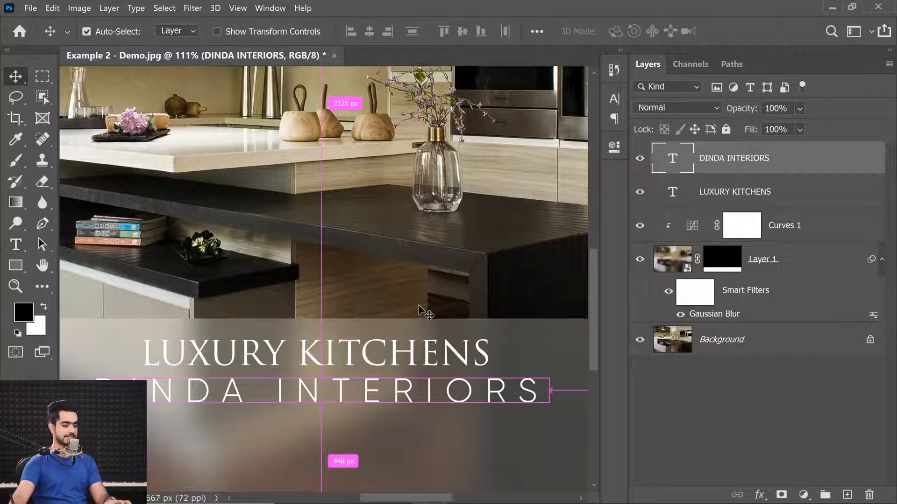
key("ctrl+t")
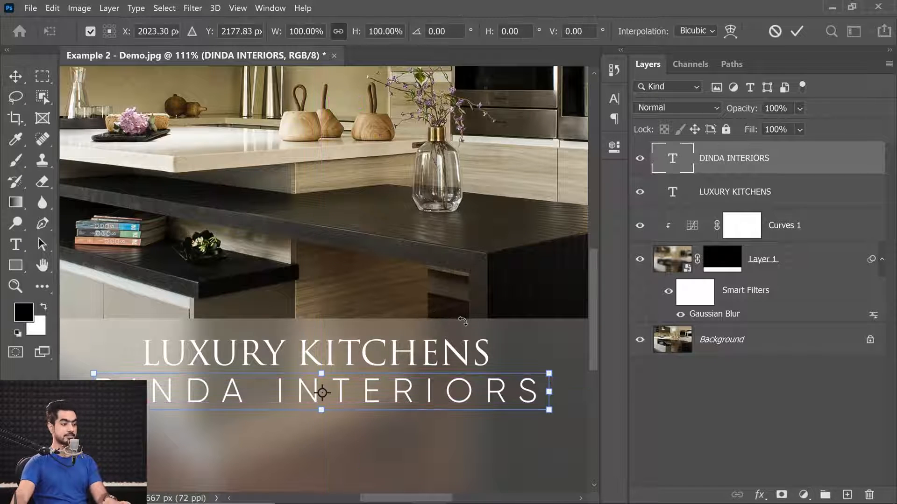
left_click(16, 245)
left_click(17, 81)
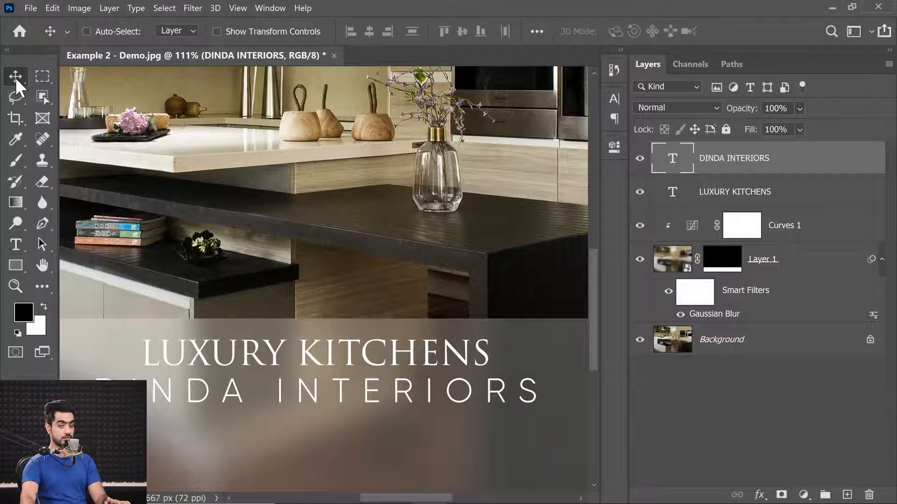
Scale "DINDA INTERIORS" down to about 43% and centre it closely beneath the "LUXURY KITCHENS" title.
key("ctrl+t")
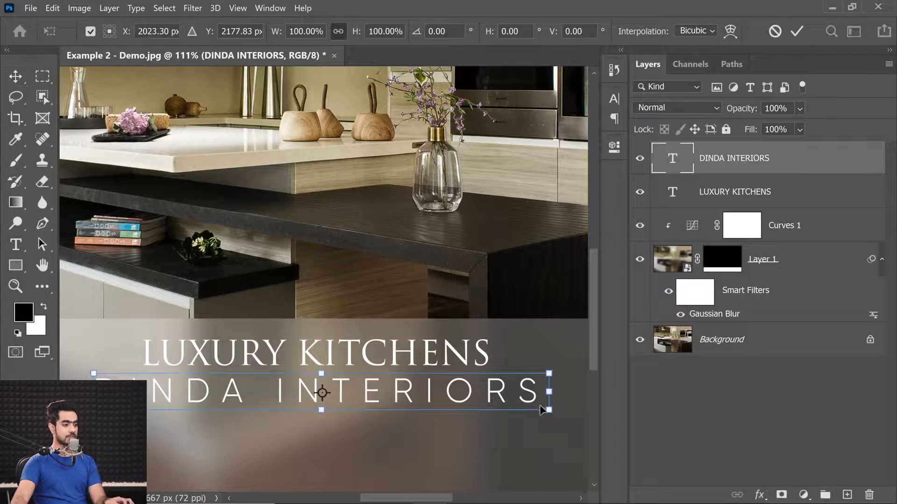
left_click_drag(551, 412, 423, 376)
left_click_drag(359, 386, 355, 386)
key("Up")
key("Up")
key("Up")
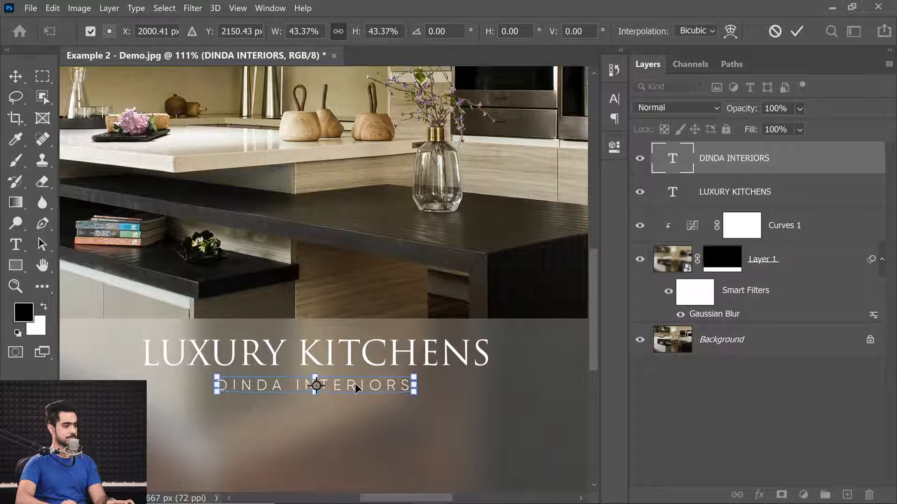
key("Return")
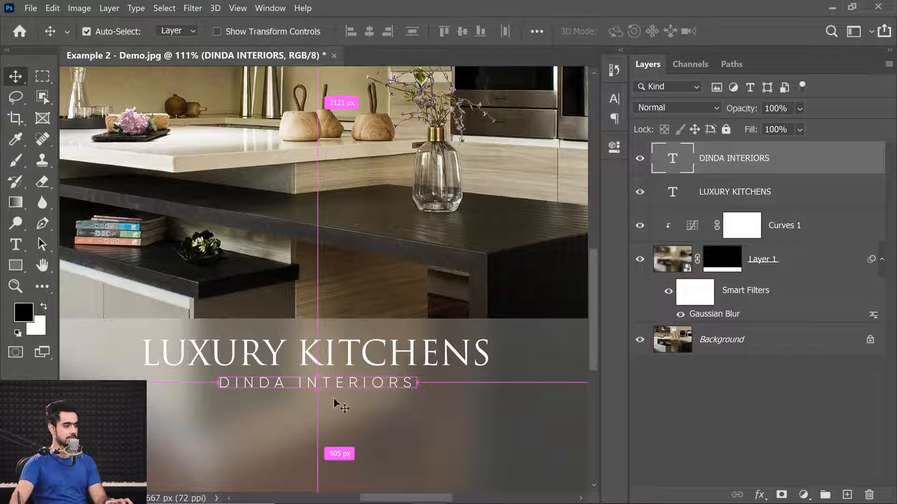
left_click_drag(315, 406, 303, 392)
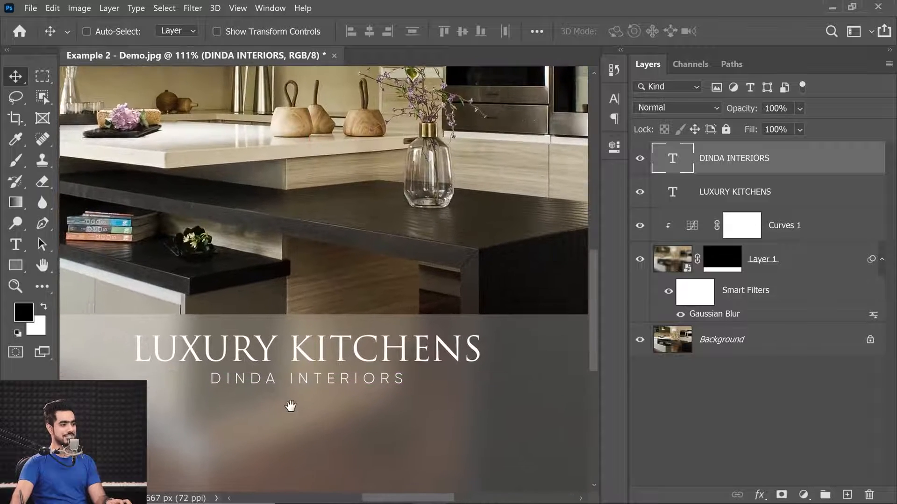
key("ctrl+t")
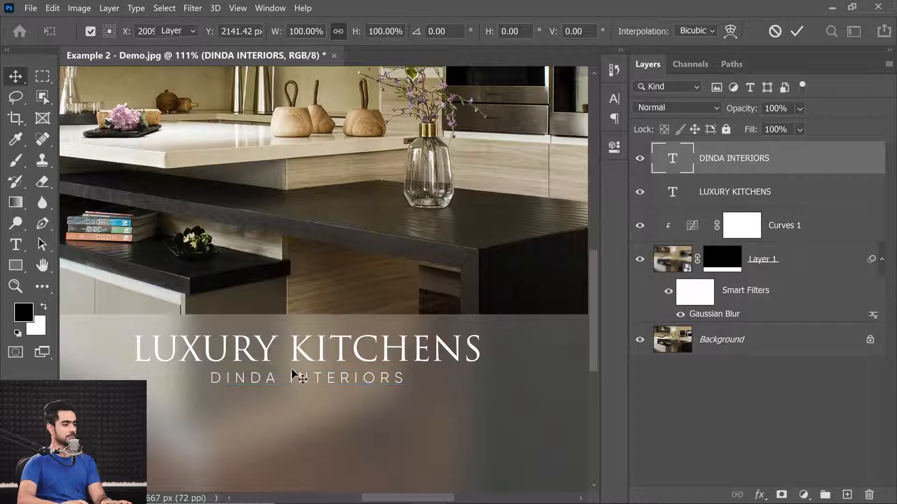
key("Return")
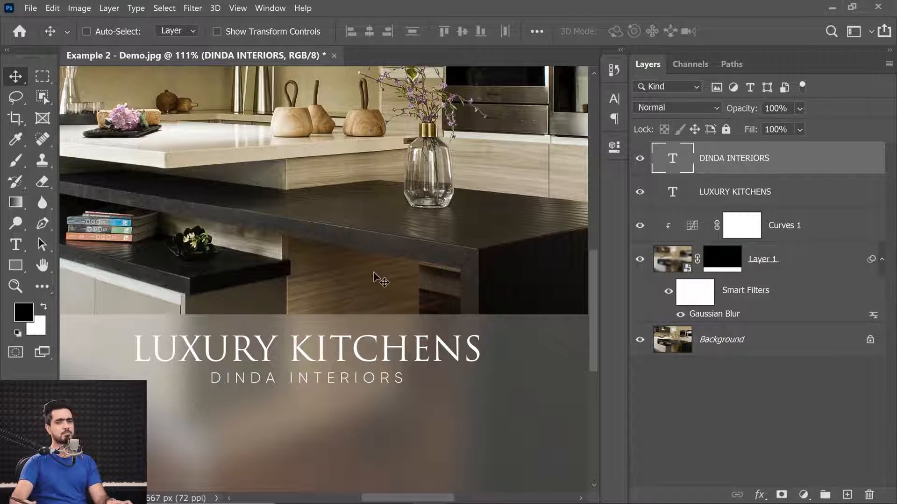
Draw a thin white rectangle without a stroke, about 1323 by 6 px, through "DINDA INTERIORS" across the title's width.
left_click(15, 265)
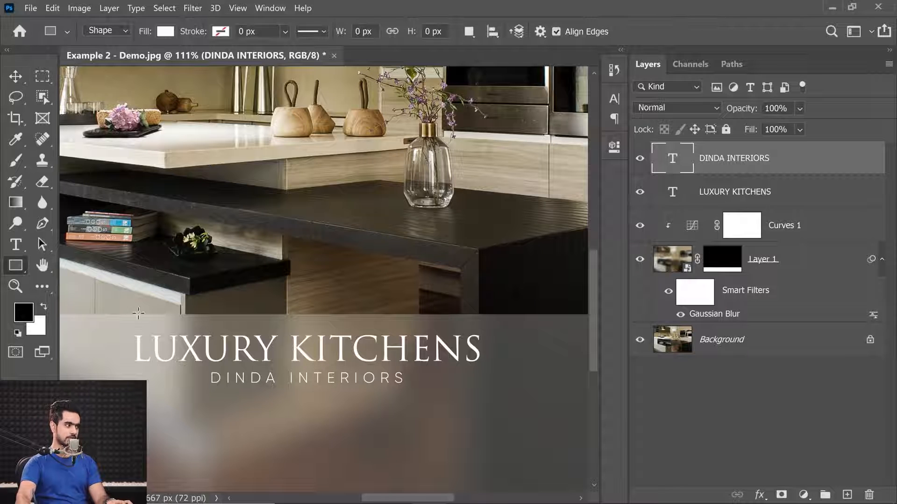
left_click_drag(187, 380, 198, 381)
left_click_drag(107, 375, 567, 378)
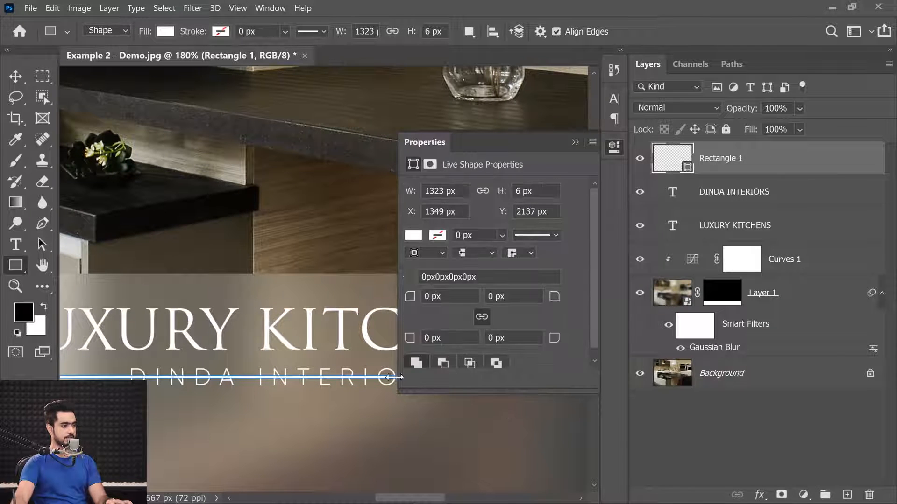
left_click(165, 32)
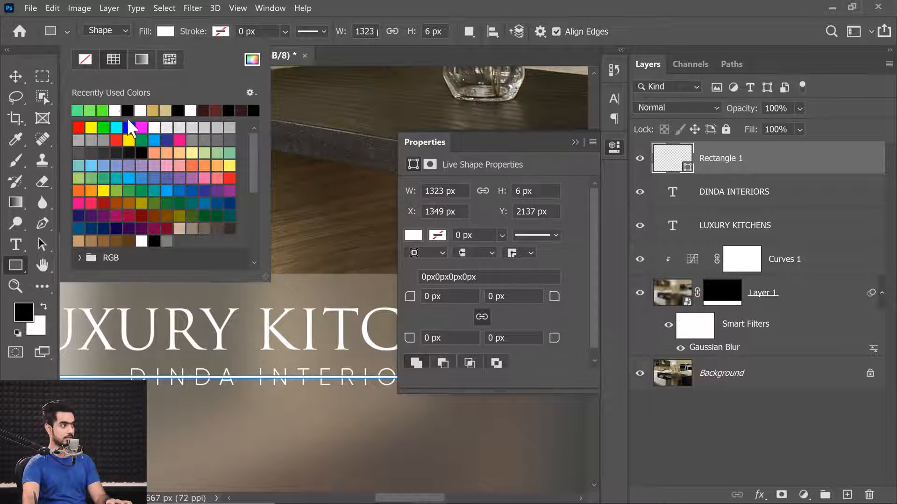
left_click(201, 28)
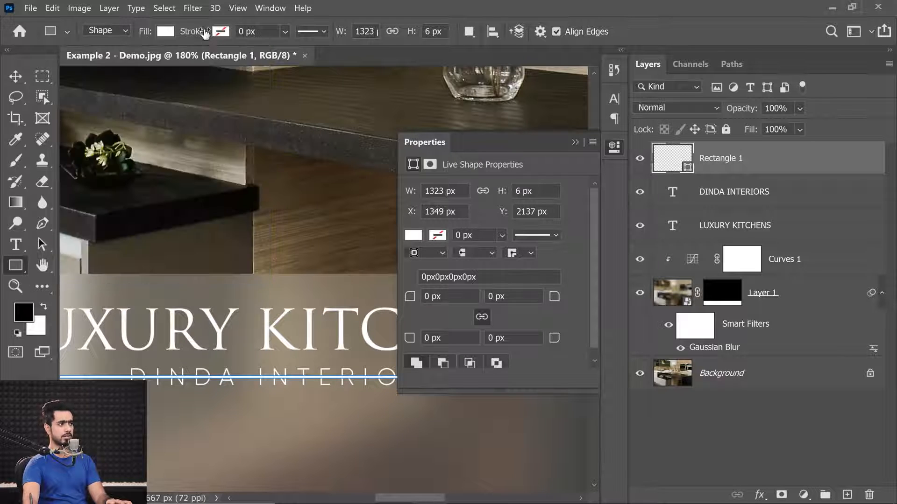
left_click(579, 143)
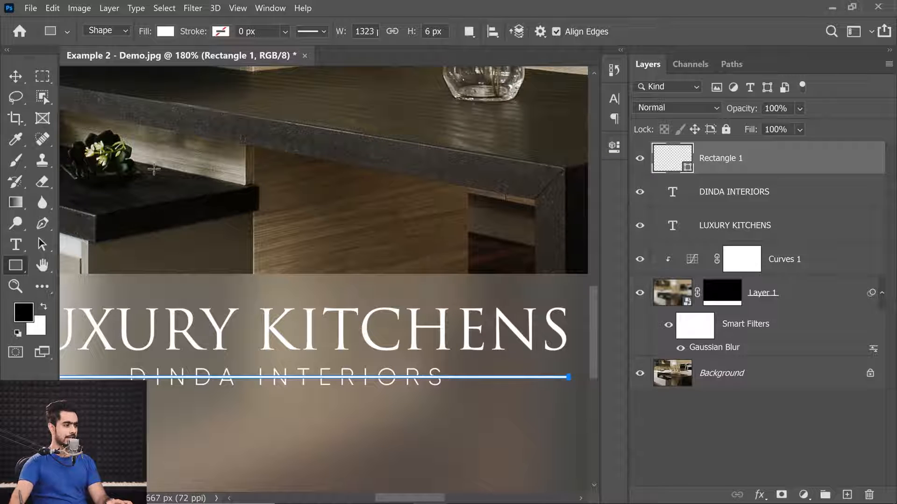
left_click(22, 78)
left_click_drag(350, 392, 321, 404)
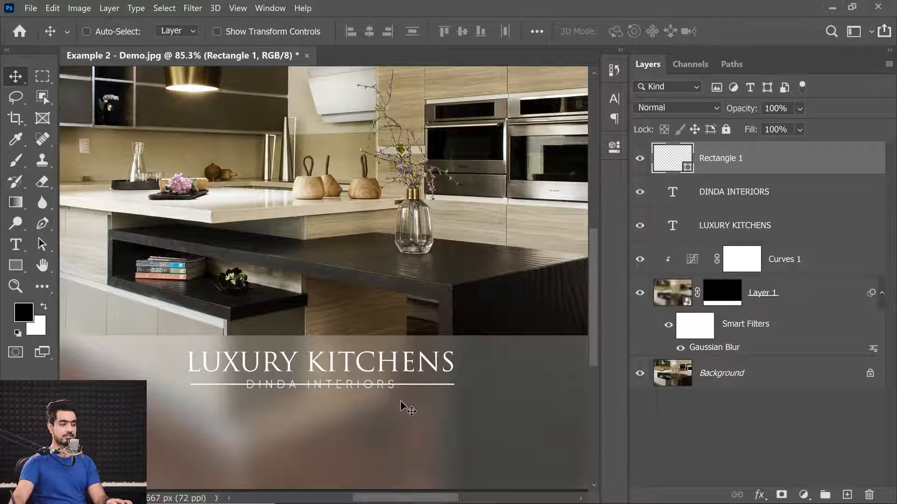
Select a rectangular area around "DINDA INTERIORS" and mask it out of the white line, leaving a segment on each side.
left_click(42, 76)
left_click_drag(325, 360, 329, 304)
right_click(50, 81)
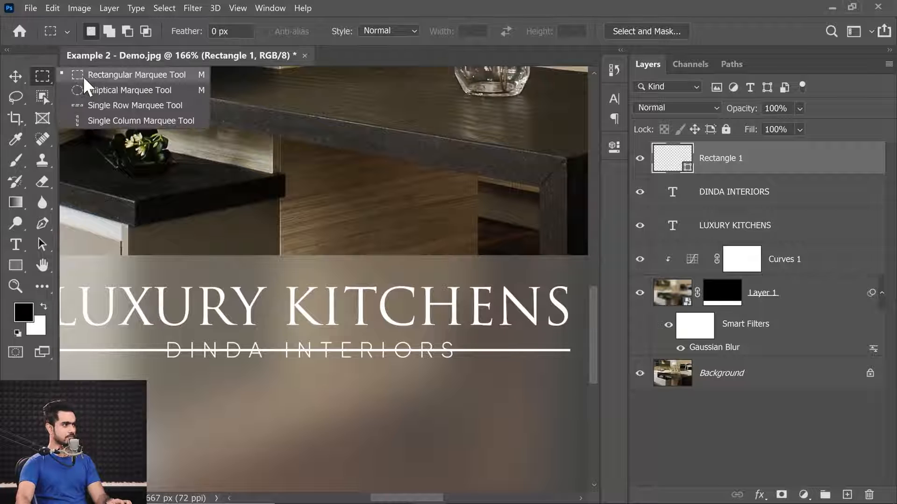
left_click(94, 75)
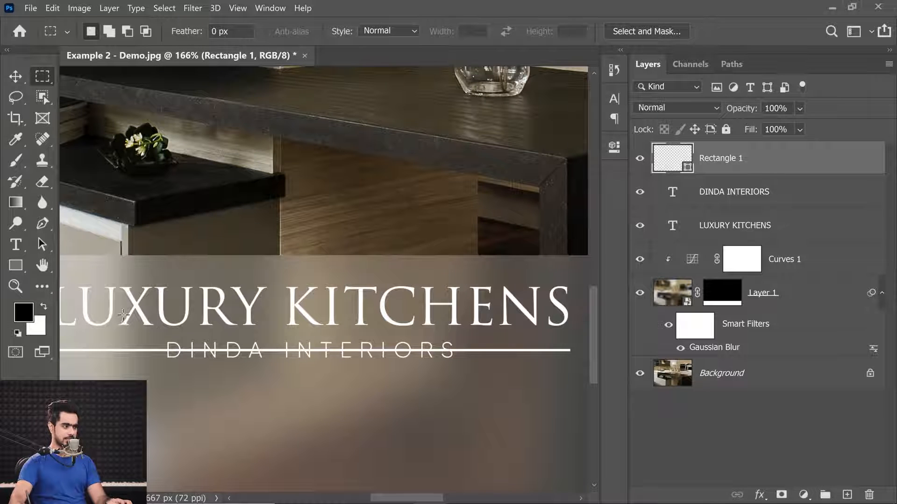
left_click_drag(454, 385, 488, 386)
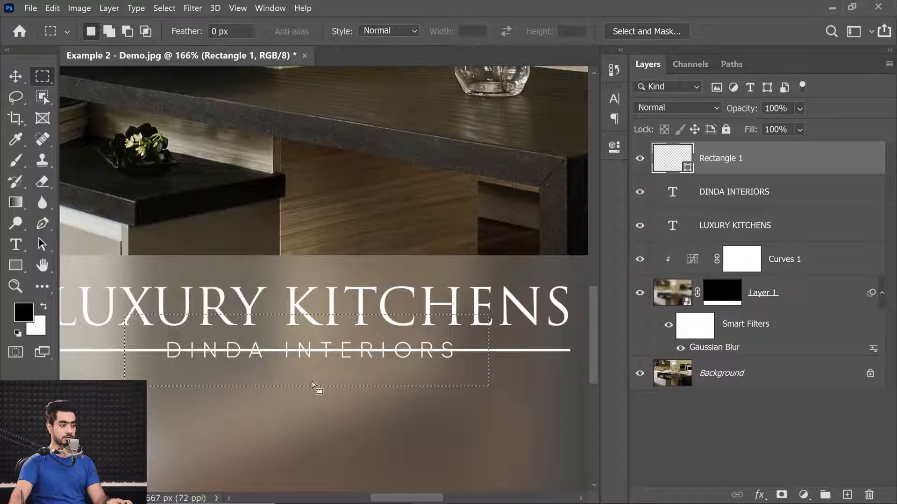
mouse_move(316, 377)
left_mouse_down()
mouse_move(363, 377)
mouse_move(372, 394)
mouse_move(321, 385)
left_mouse_up()
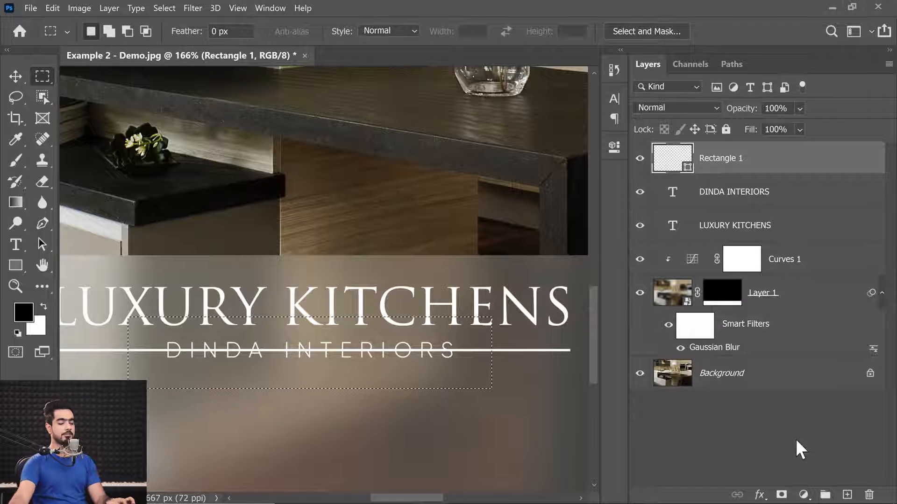
left_click(782, 496)
key("ctrl+0")
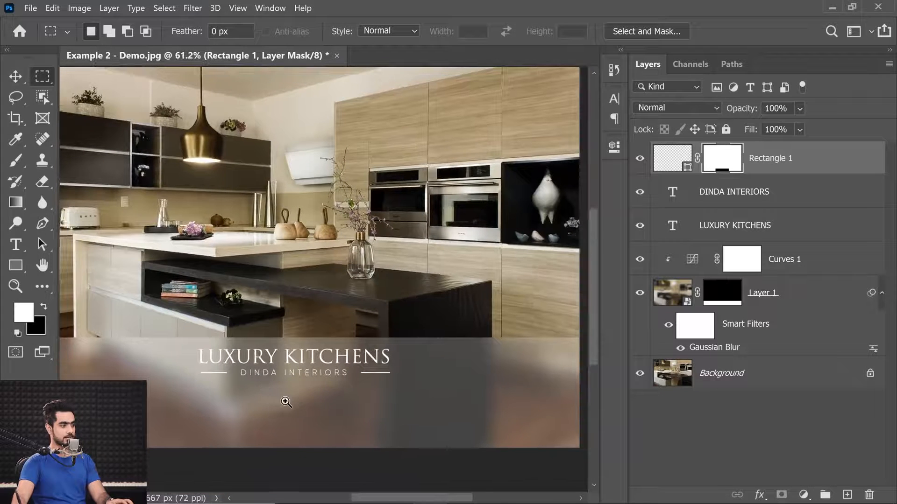
Unlink the white line's mask from its shape and scale the mask down to narrow the gap around "DINDA INTERIORS".
left_click_drag(333, 380, 345, 382)
left_click_drag(303, 345, 364, 344)
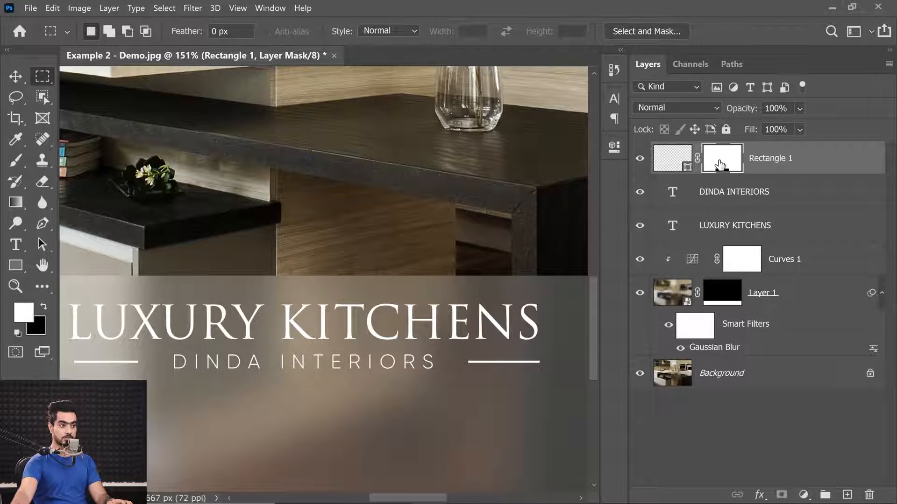
left_click(697, 159)
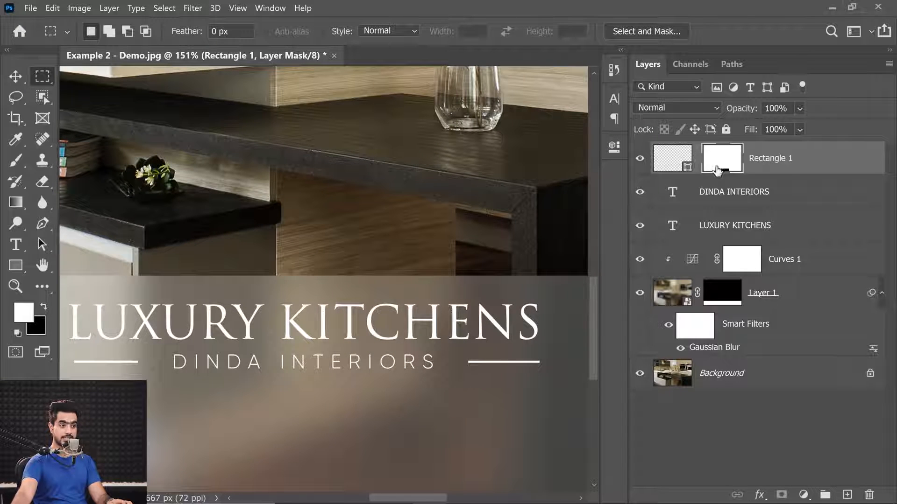
key("ctrl+t")
mouse_move(464, 368)
left_mouse_down()
mouse_move(441, 369)
mouse_move(451, 371)
left_mouse_up()
key("Return")
key("m")
left_click_drag(325, 254, 268, 258)
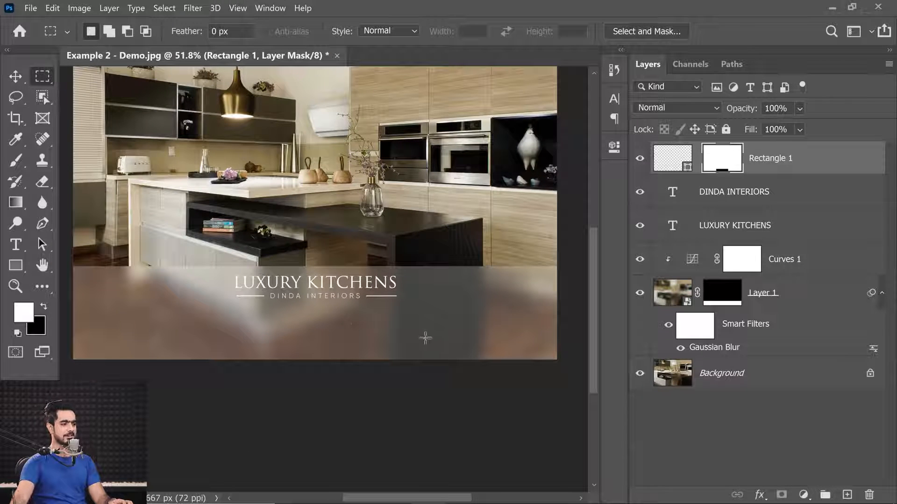
Examine the line shape's ends and transform centre against the title and subtitle at high magnification.
scroll(381, 295, "up", 5)
scroll(311, 314, "up", 3)
left_click(674, 160)
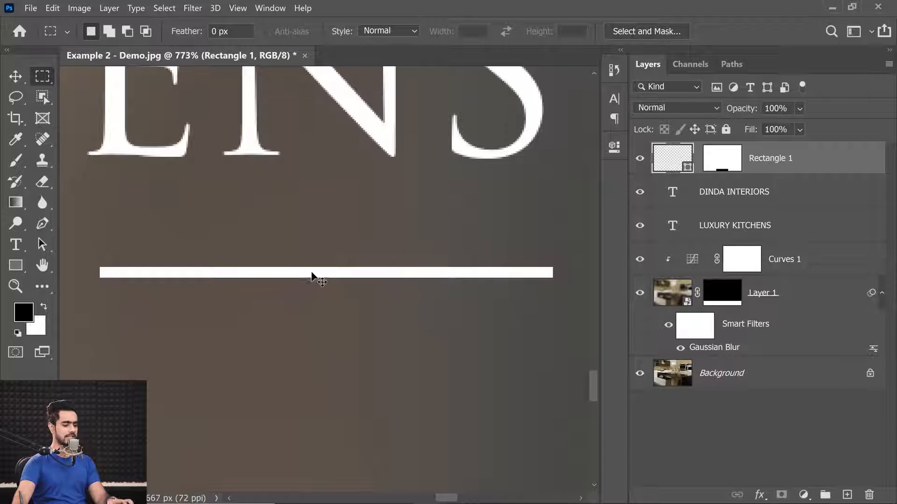
key("ctrl+t")
mouse_move(248, 310)
left_mouse_down()
mouse_move(229, 316)
mouse_move(238, 314)
left_mouse_up()
left_click_drag(162, 330, 414, 316)
left_click_drag(199, 337, 349, 315)
left_click_drag(191, 315, 461, 310)
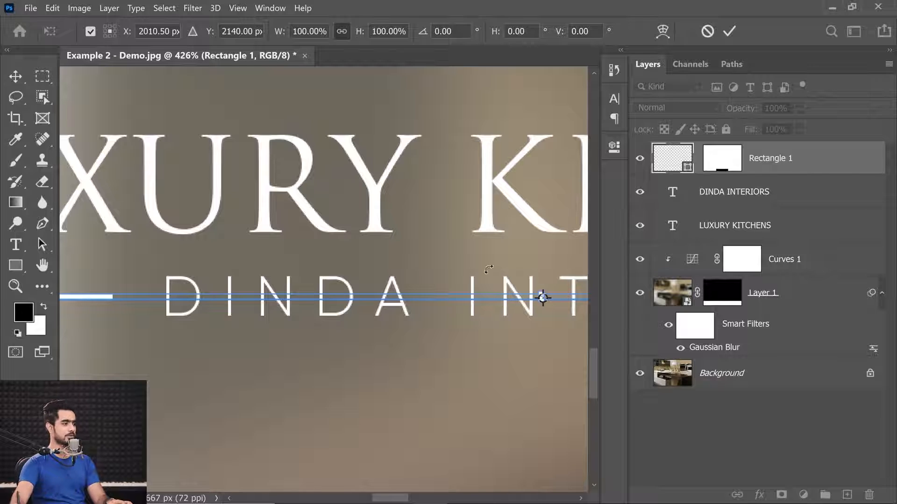
scroll(545, 303, "up", 3)
left_click_drag(544, 301, 210, 323)
left_click_drag(469, 303, 584, 314)
left_click_drag(304, 323, 426, 296)
left_click_drag(367, 307, 367, 314)
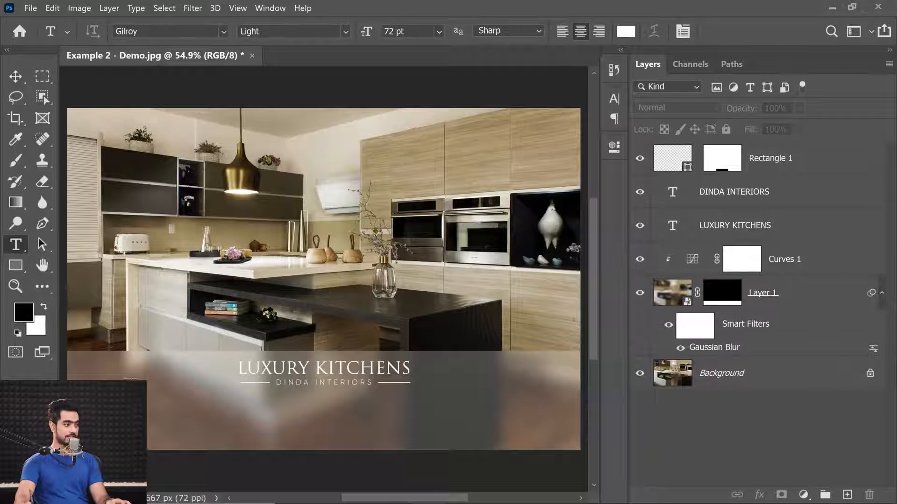
Create a wide paragraph text box below the subtitle, spanning most of the glass strip, filled with placeholder text.
left_click_drag(91, 394, 553, 430)
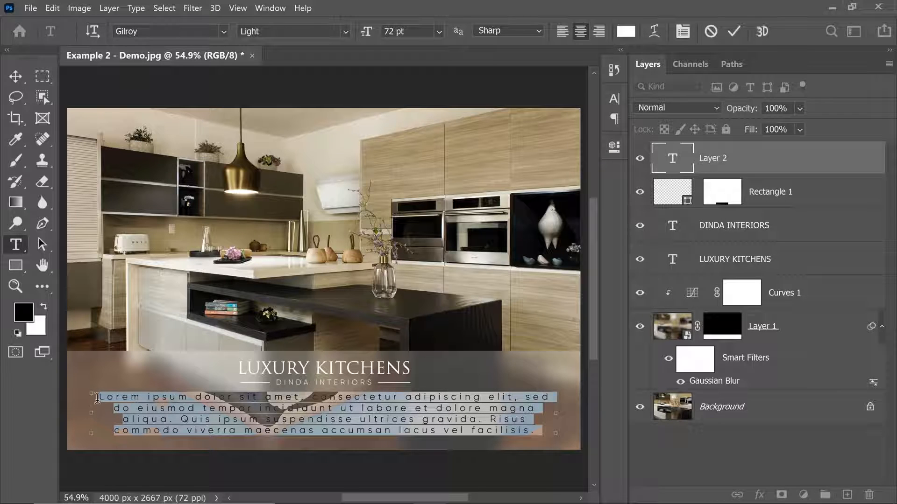
left_click(488, 418)
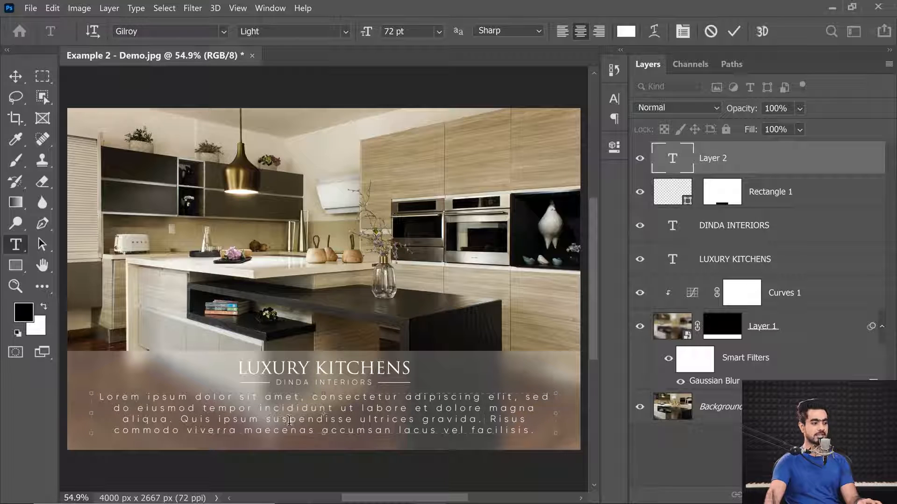
key("ctrl+a")
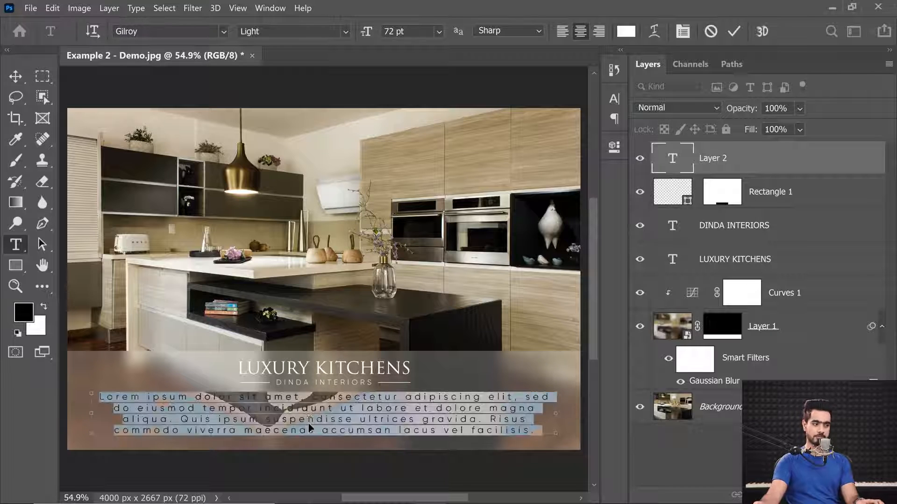
left_click(451, 415)
Select all the placeholder paragraph text and hide its selection highlight.
key("ctrl+a")
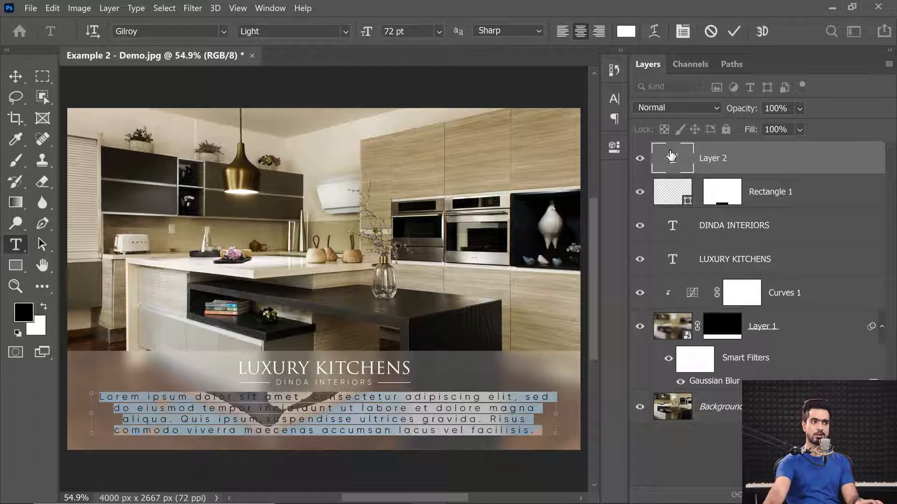
left_click(161, 32)
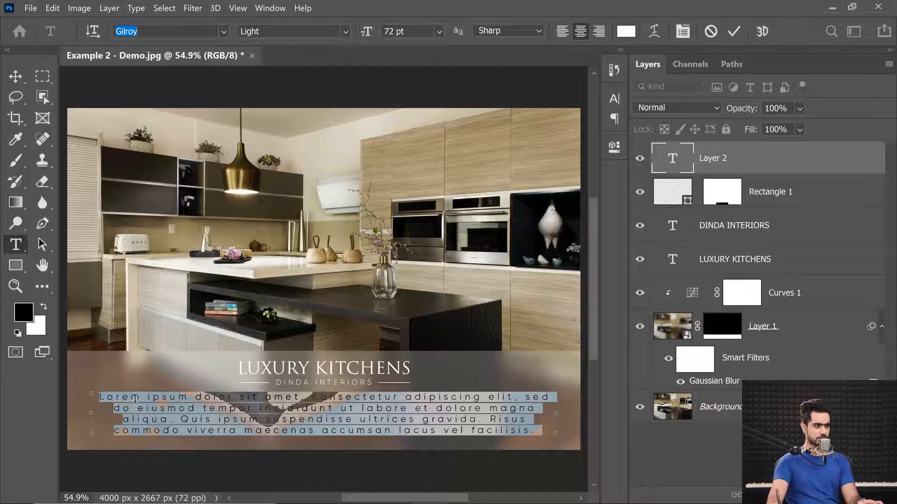
left_click_drag(99, 397, 556, 437)
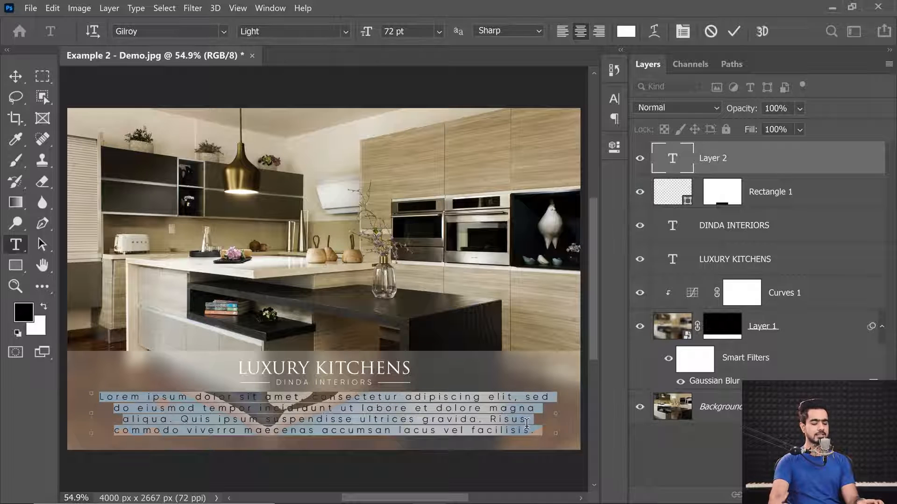
key("ctrl+h")
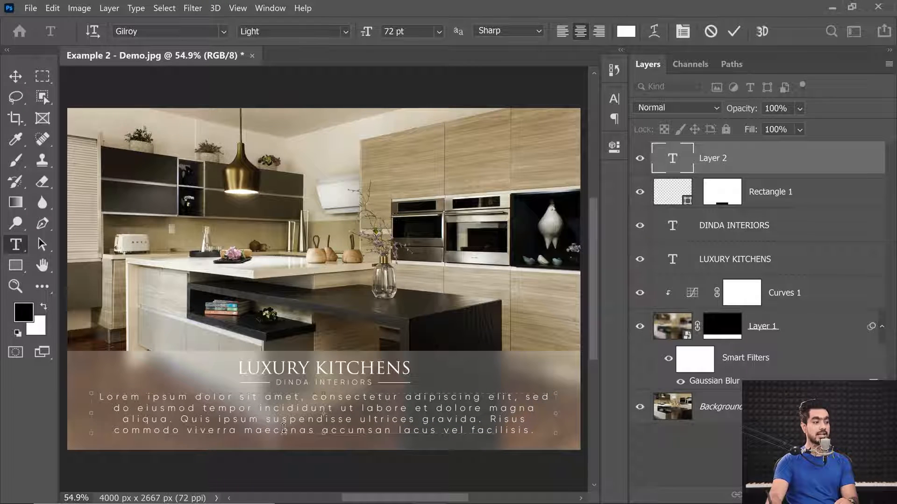
Set the placeholder paragraph's font to Minion Variable Concept Regular and close the shape properties.
left_click(135, 32)
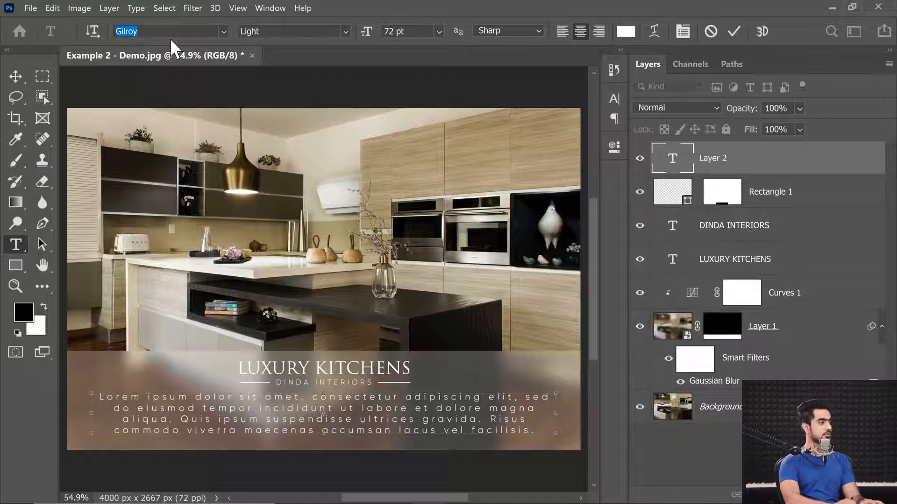
type("minion")
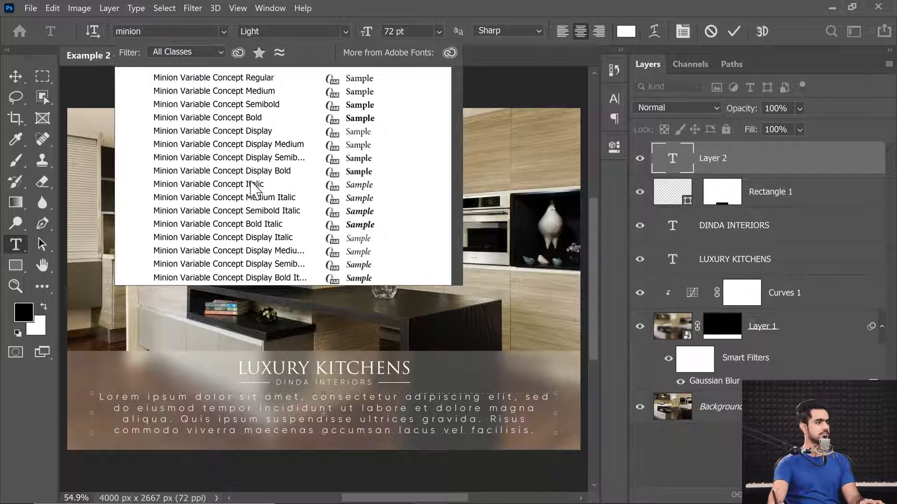
left_click(208, 78)
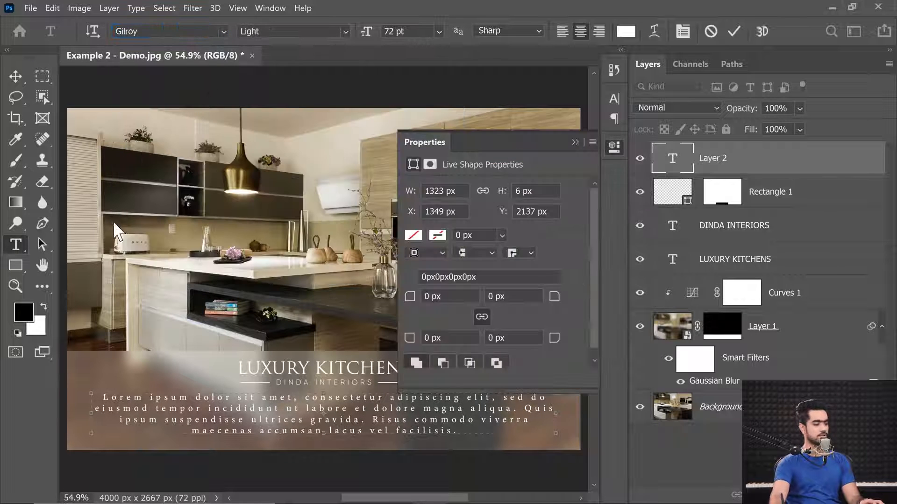
left_click(574, 142)
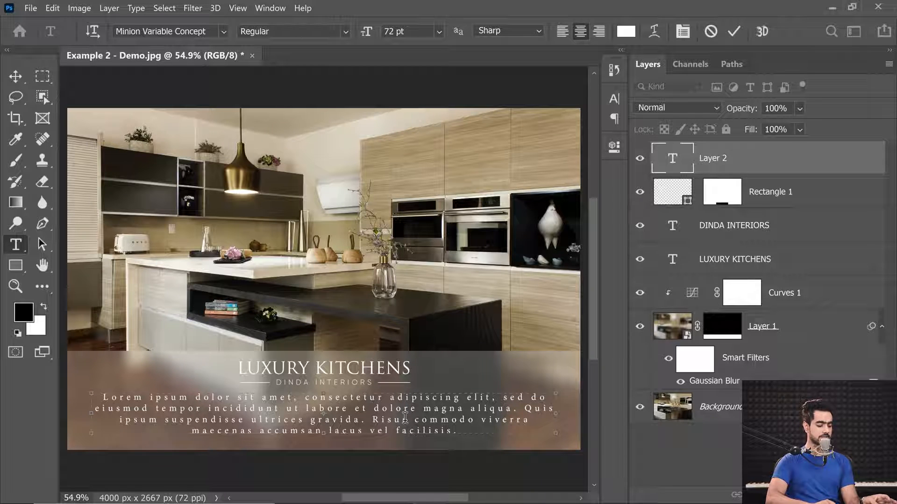
Tighten the selected paragraph's tracking in increments down to 120.
key("alt+Left")
key("alt+Left")
key("alt+Left")
key("alt+Left")
key("alt+Left")
key("alt+Left")
key("alt+Left")
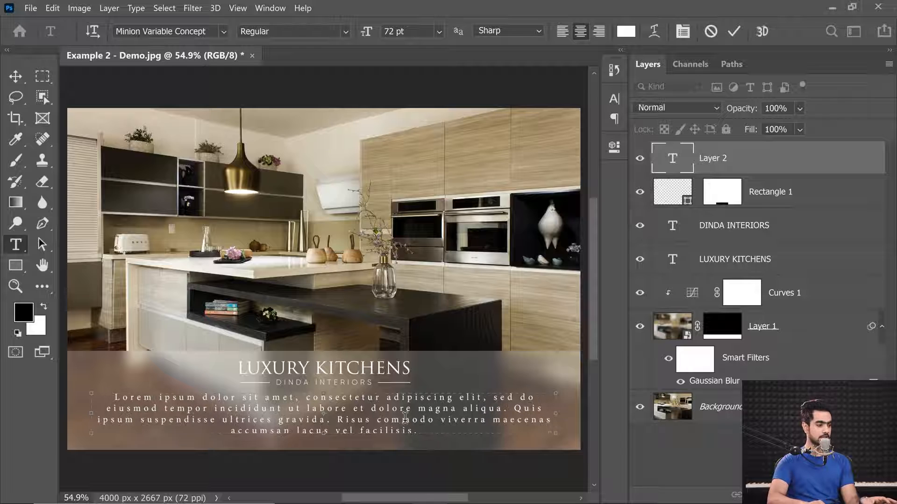
key("alt+Left")
key("alt+Left")
key("alt+Left")
key("alt+Left")
key("alt+Left")
key("alt+Left")
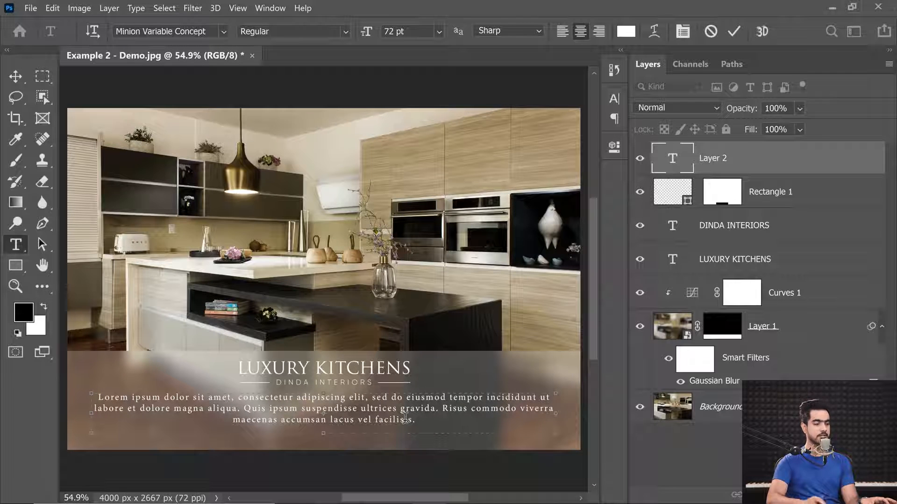
Set the selected paragraph's tracking to 0.
left_click(683, 32)
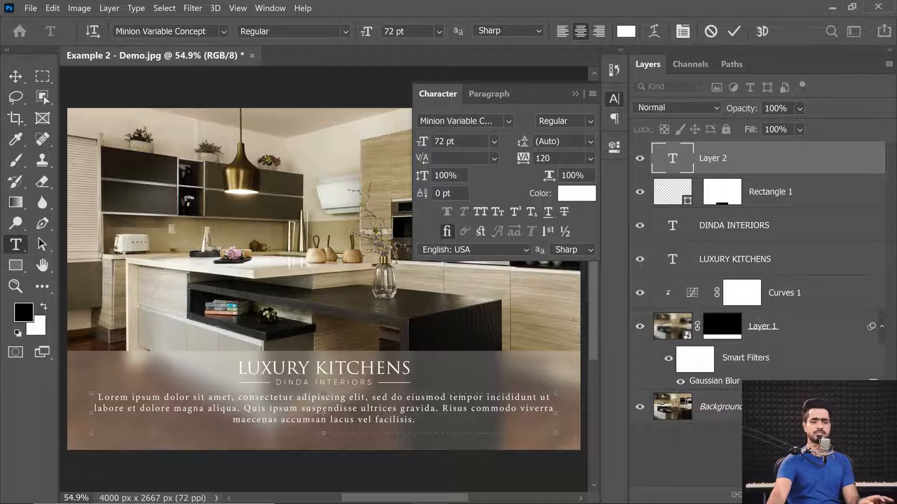
left_click(589, 158)
left_click(561, 251)
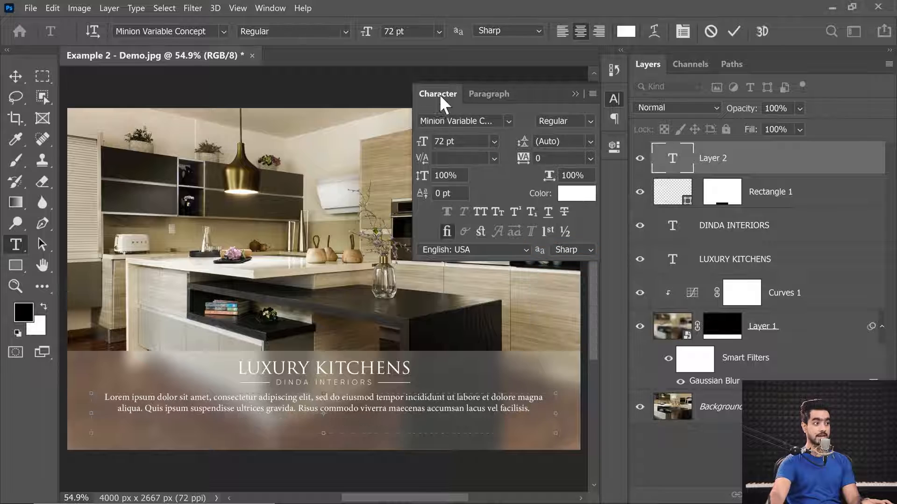
Close the character settings and left-align the placeholder paragraph.
left_click(593, 94)
left_click(586, 92)
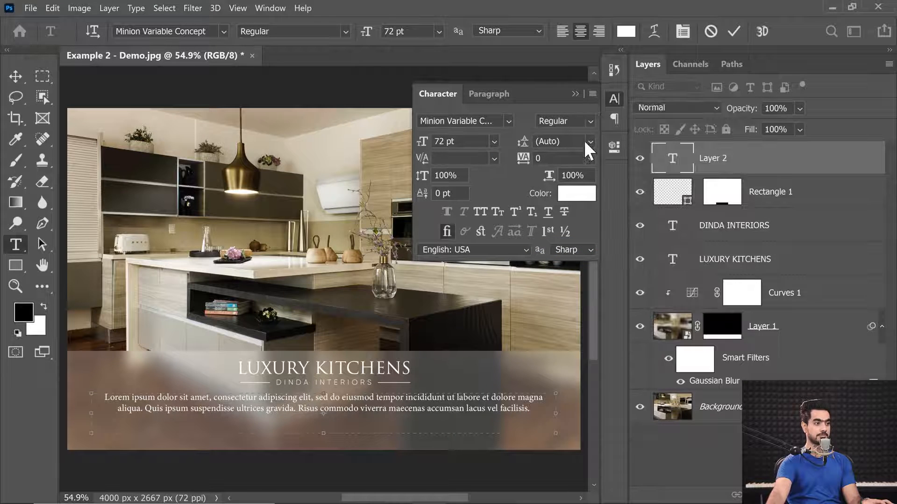
left_click(575, 93)
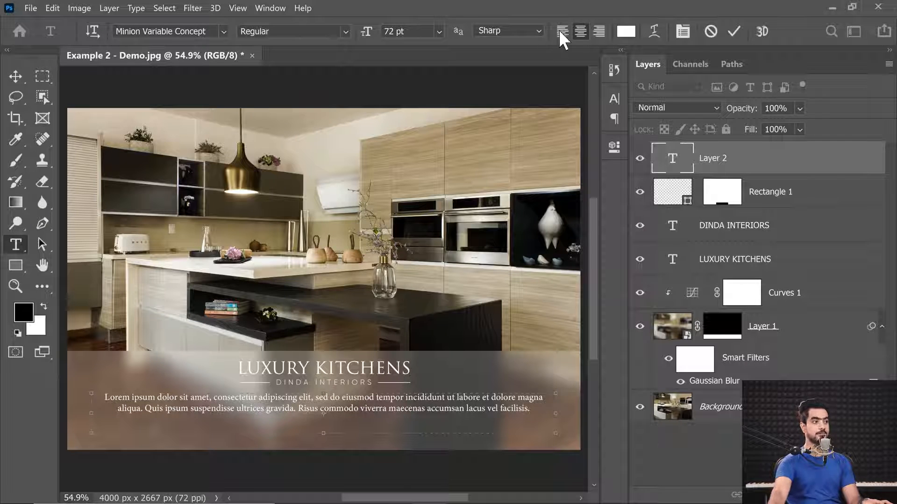
key("ctrl+shift+l")
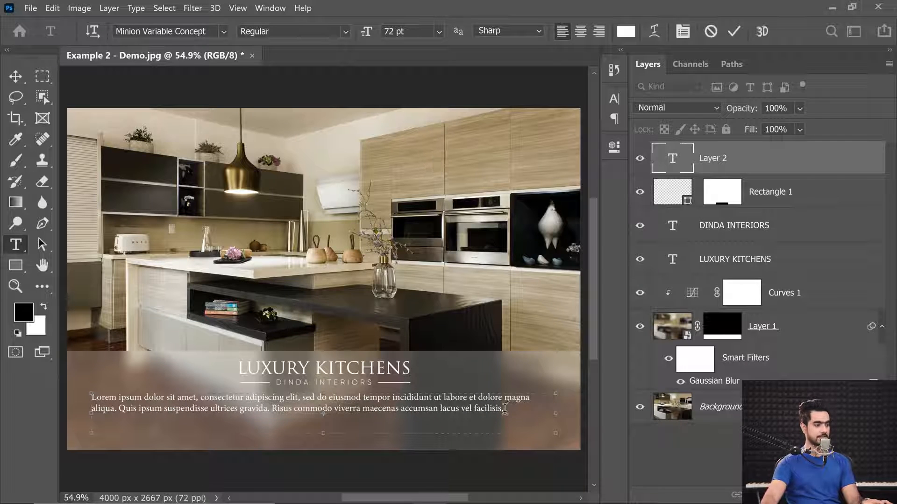
Add another block of Lorem Ipsum text to the end of the paragraph and extend its text box below the image.
key("ctrl+a")
left_click(516, 416)
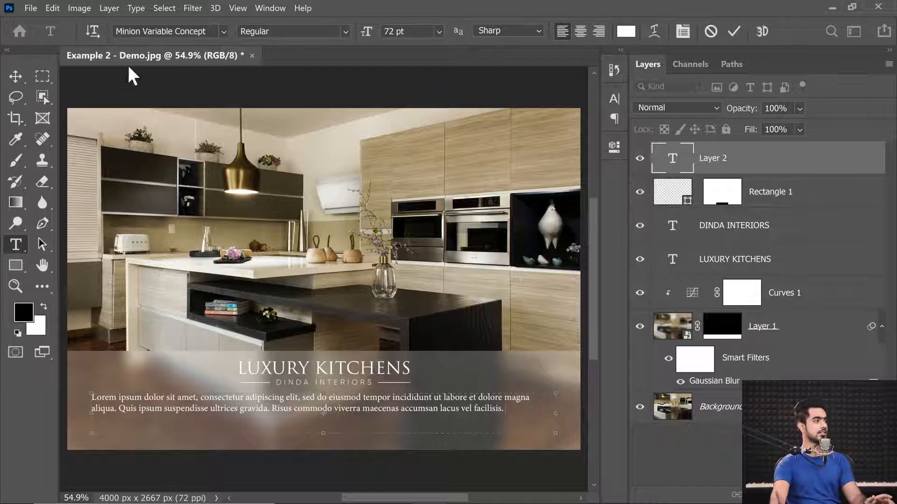
left_click(136, 8)
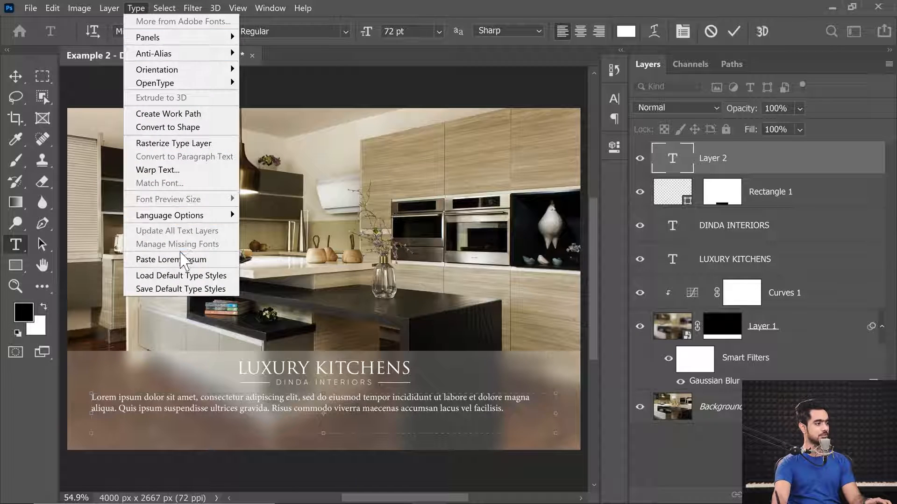
left_click(184, 259)
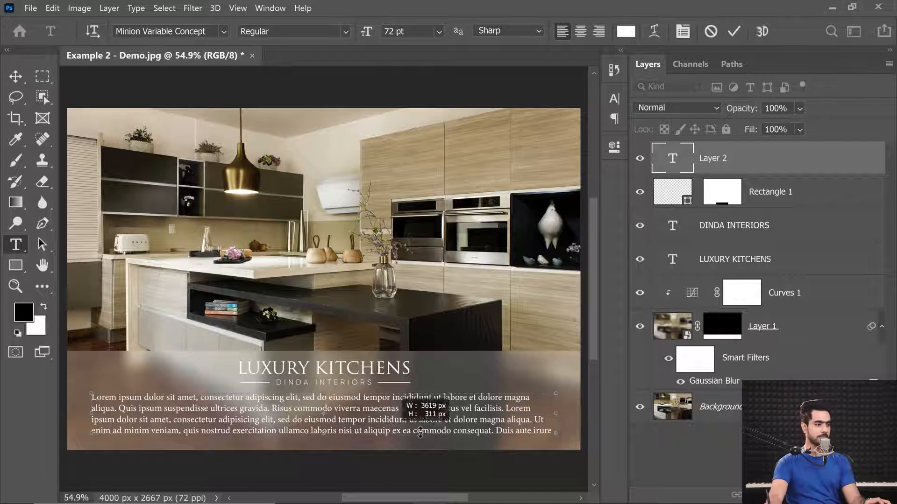
scroll(394, 431, "right", 3)
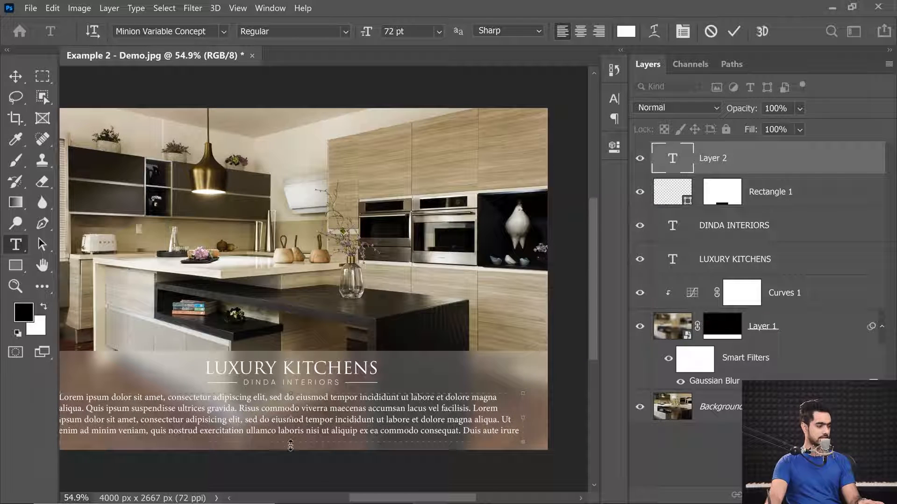
left_click_drag(290, 443, 290, 490)
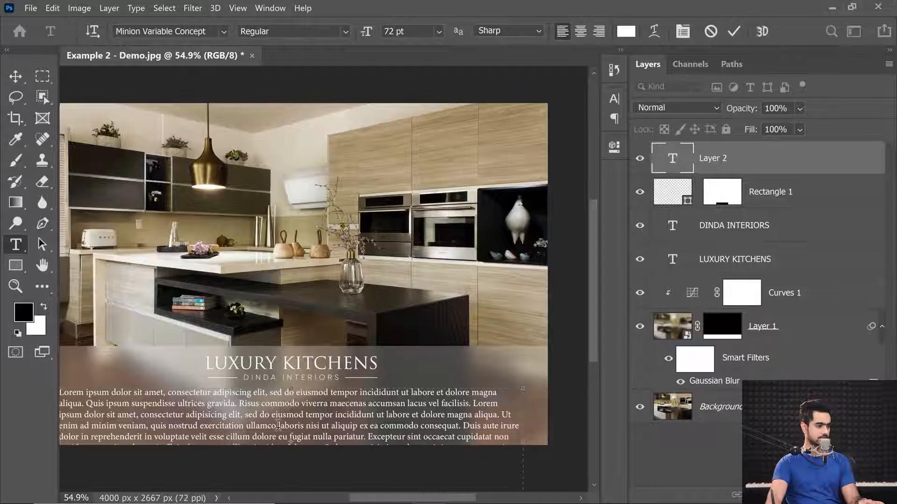
Delete the excess placeholder text after "exercitation ullamco", end the paragraph with a period, and commit the text.
left_click_drag(279, 426, 271, 500)
key("BackSpace")
left_click_drag(276, 378, 514, 373)
key("BackSpace")
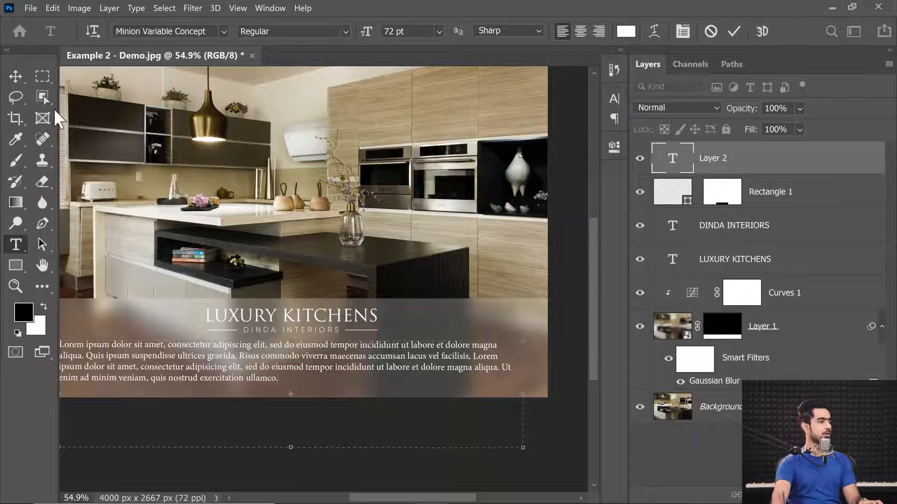
left_click(15, 77)
mouse_move(280, 358)
left_mouse_down()
mouse_move(306, 372)
mouse_move(292, 362)
left_mouse_up()
scroll(322, 373, "down", 5)
scroll(321, 373, "up", 6)
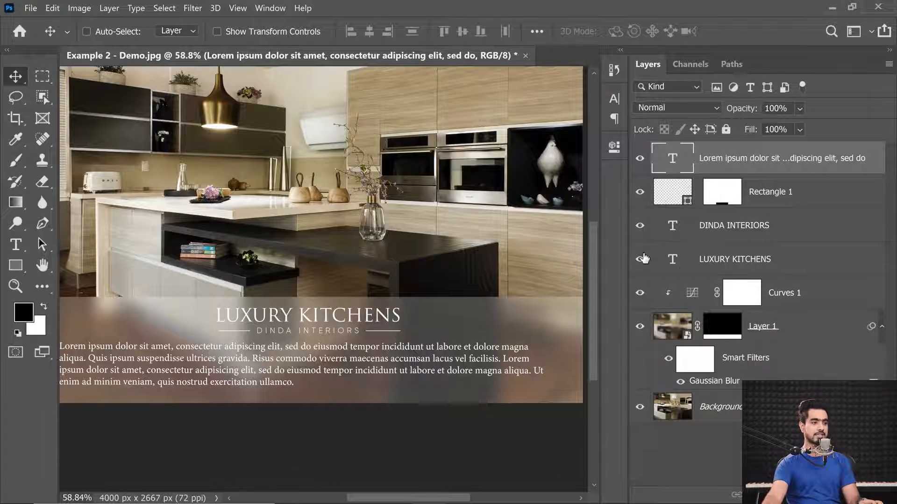
Reopen the paragraph text with everything selected and justify it with the last line aligned left.
double_click(672, 161)
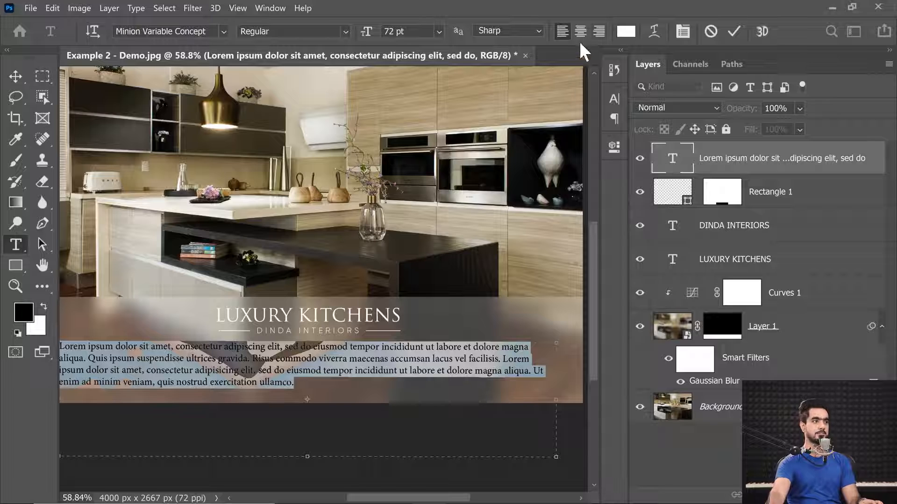
left_click(682, 31)
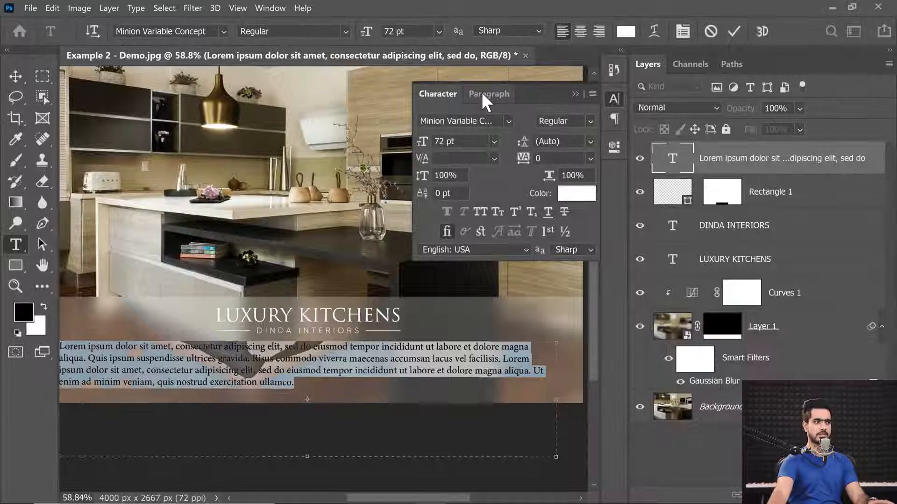
left_click(489, 94)
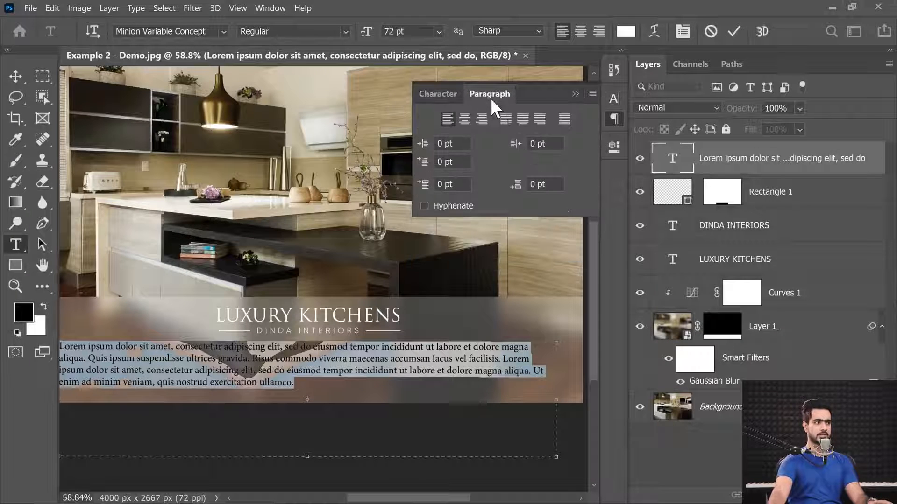
left_click(506, 119)
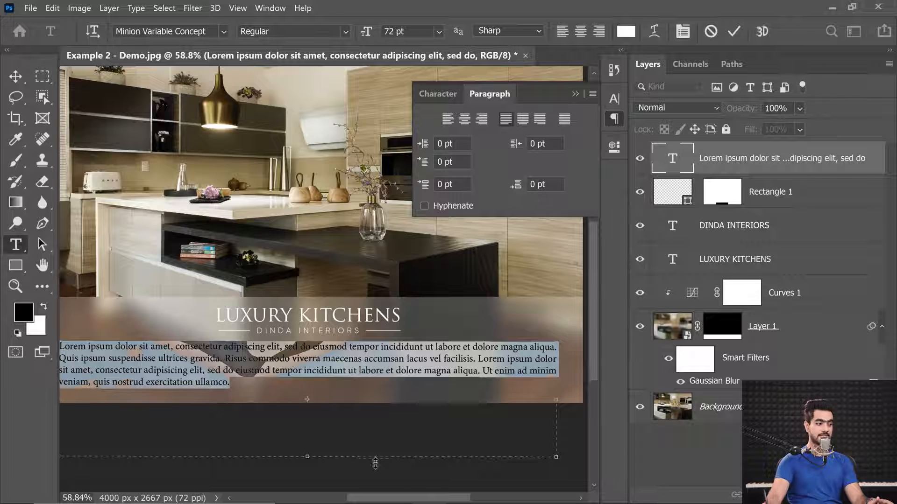
Try justifying the paragraph with its last line right-aligned, centered and fully justified, and return it to last line left.
left_click_drag(380, 499, 361, 501)
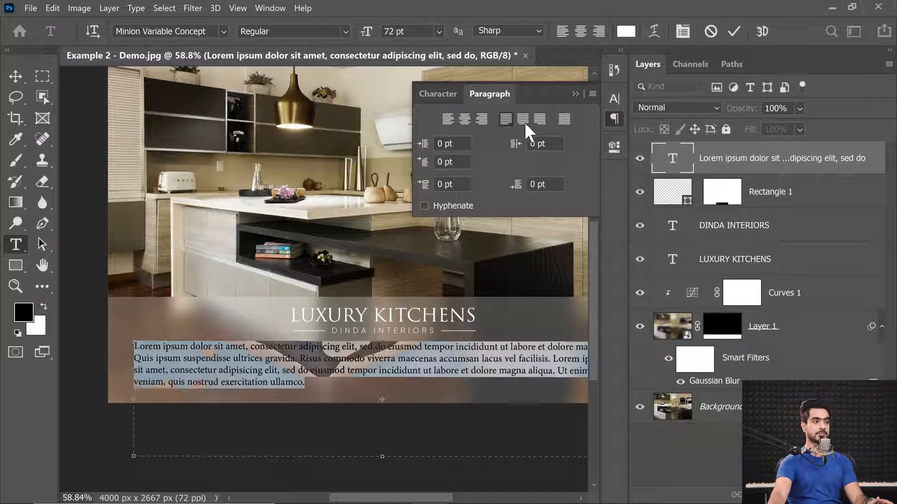
left_click(539, 119)
scroll(439, 469, "right", 5)
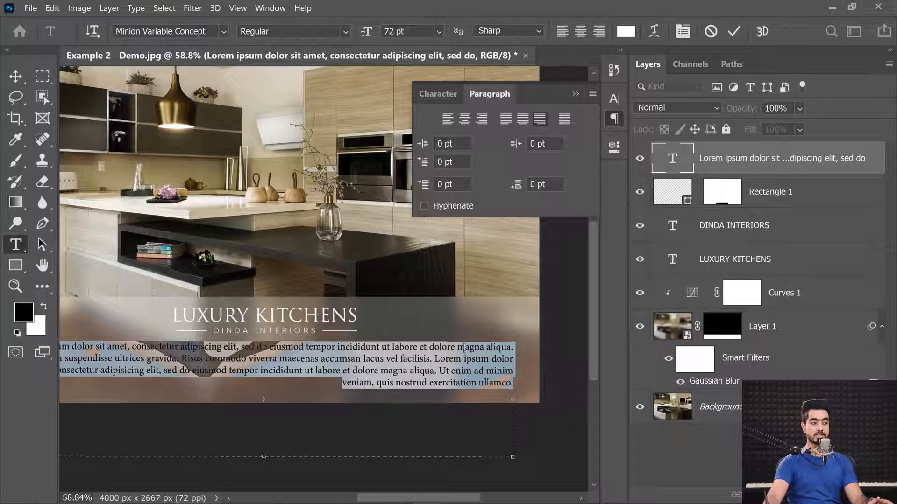
left_click(521, 120)
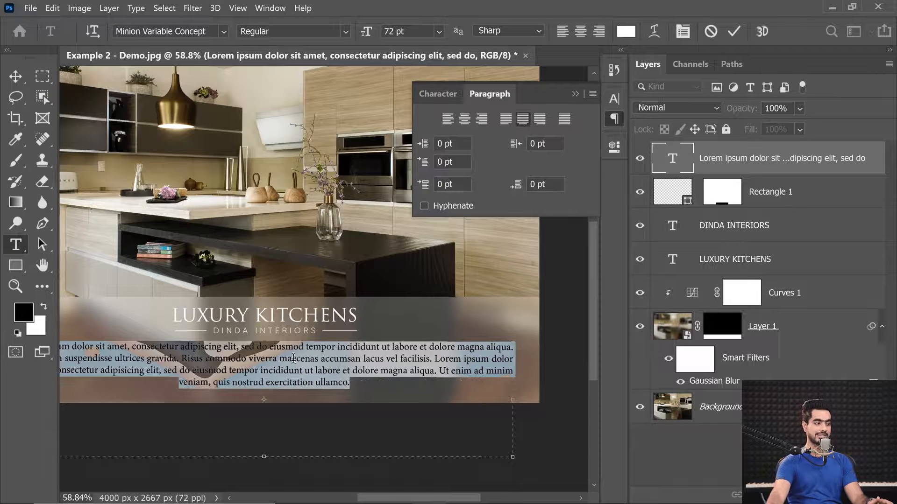
left_click(505, 120)
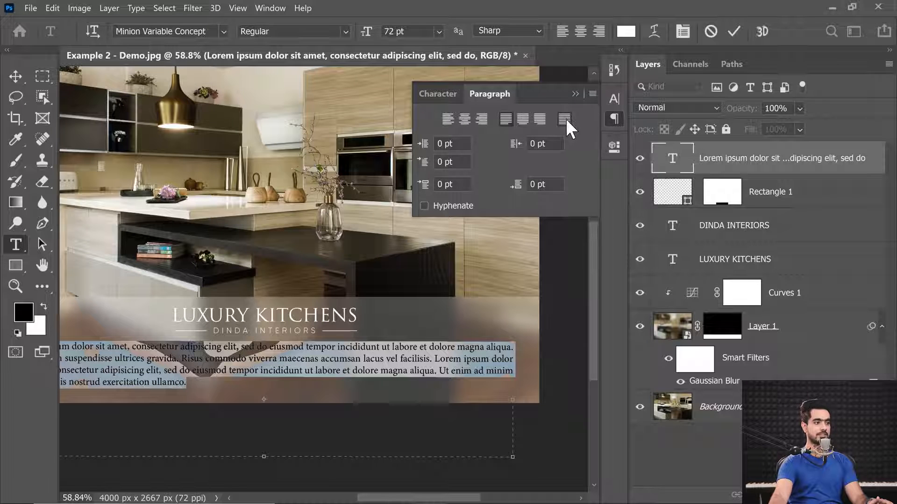
left_click(565, 118)
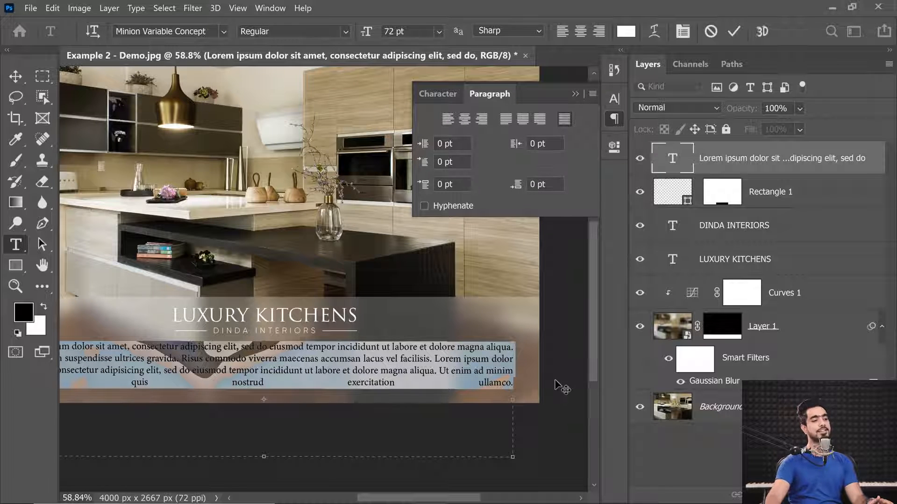
left_click(505, 120)
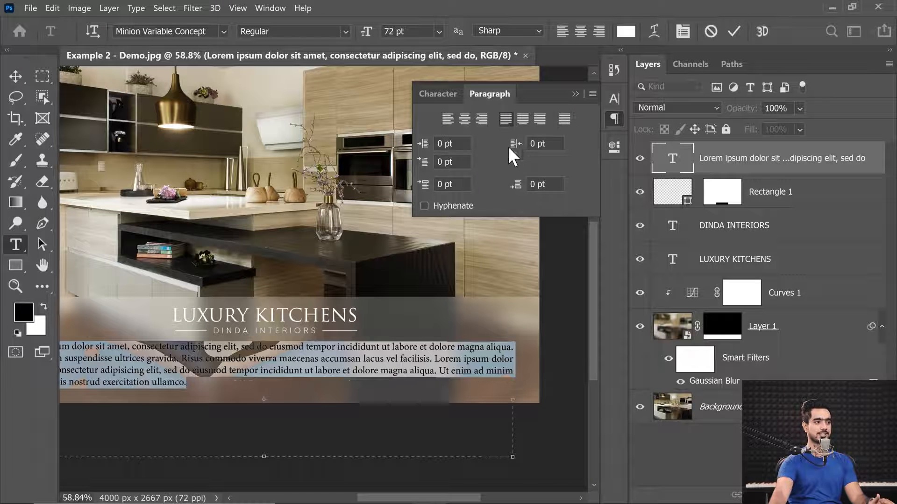
Compare plain left alignment on the whole paragraph with justification, restoring justify with the last line left.
left_click(15, 76)
mouse_move(243, 343)
left_mouse_down()
mouse_move(227, 348)
mouse_move(258, 347)
left_mouse_up()
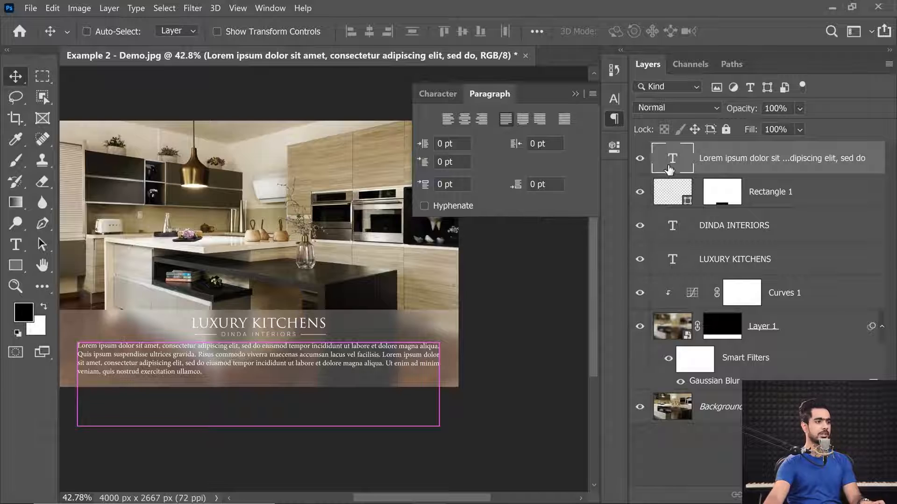
double_click(671, 168)
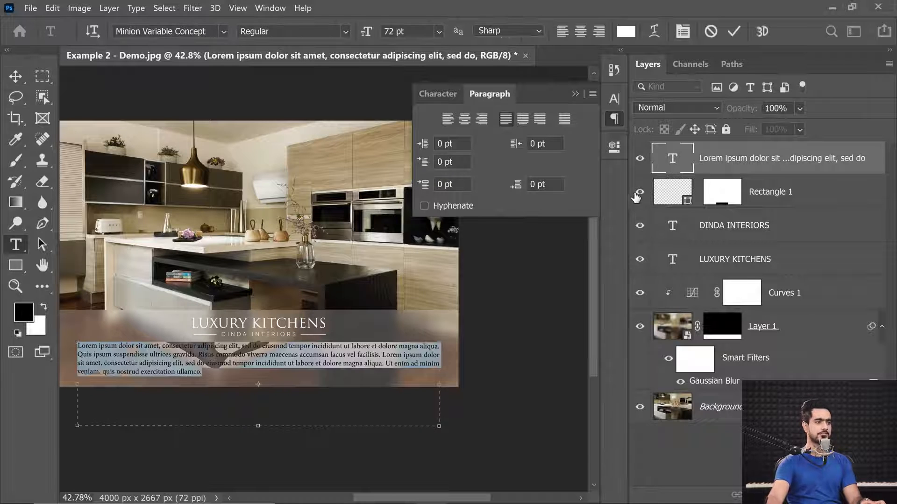
left_click(446, 121)
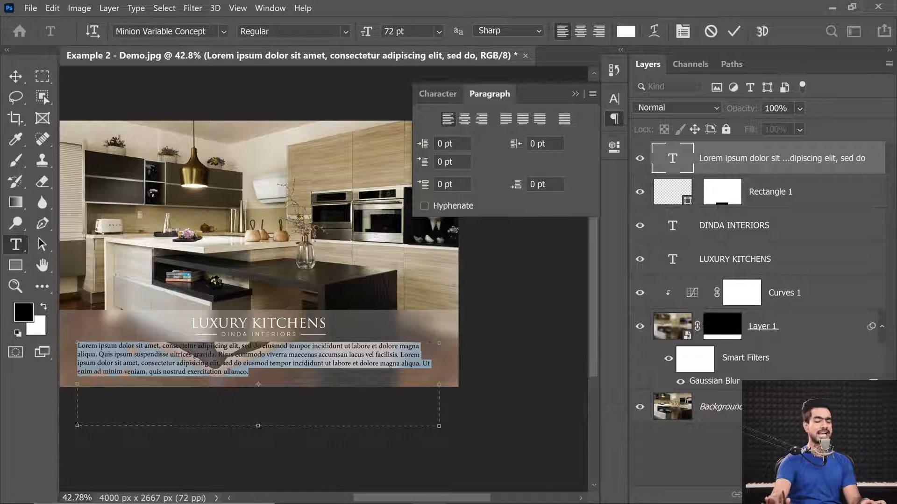
left_click(504, 119)
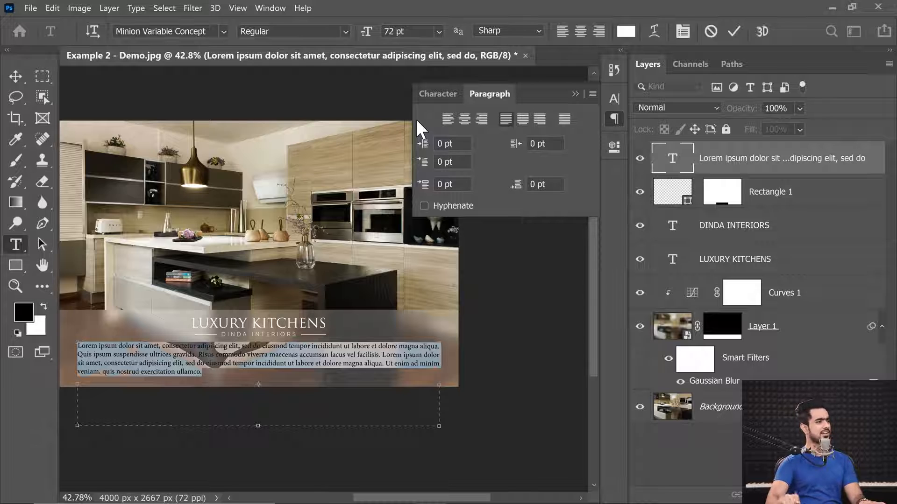
Set the paragraph's font size to 64 pt, commit the text and close the paragraph settings.
left_click(438, 31)
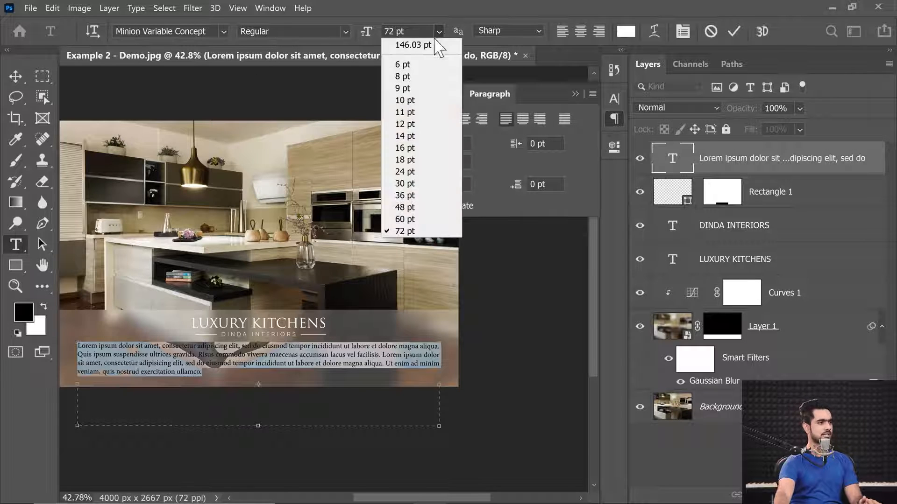
left_click(409, 218)
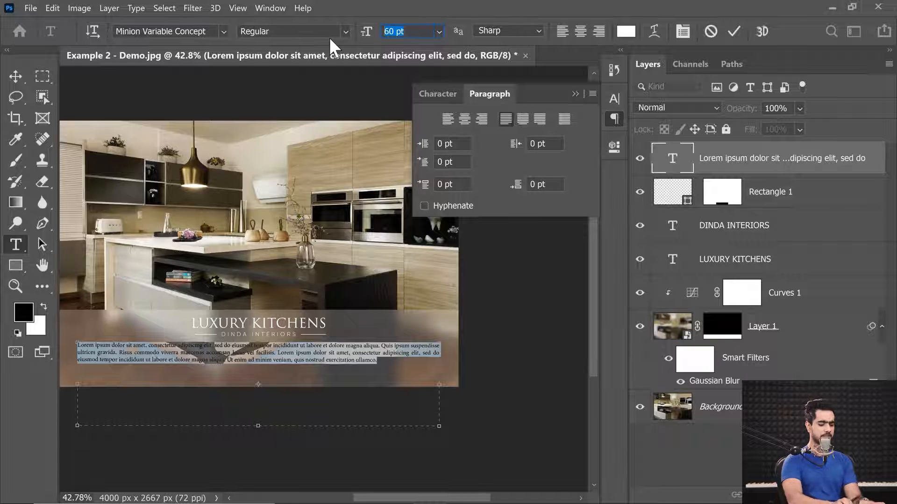
type("64")
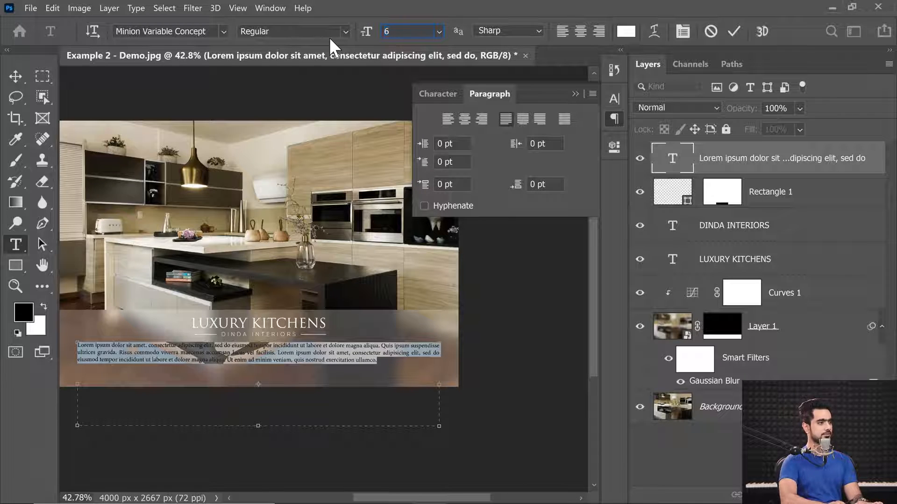
key("Return")
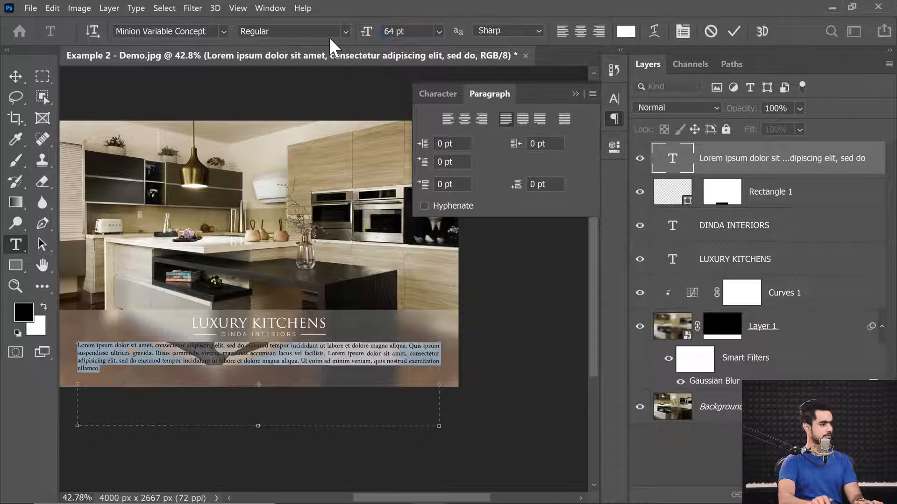
left_click(16, 77)
mouse_move(232, 355)
left_mouse_down()
mouse_move(268, 356)
mouse_move(249, 356)
left_mouse_up()
left_click(574, 94)
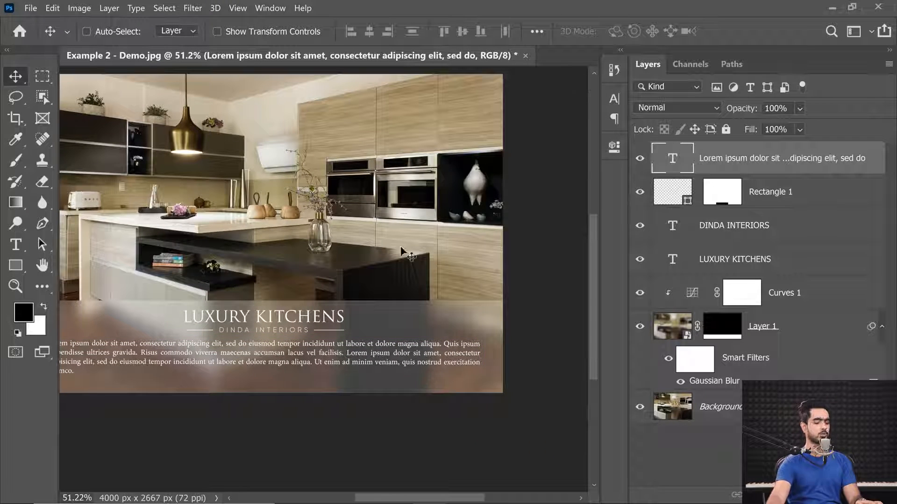
Scale the paragraph text layer proportionally down to about 96.3% with Free Transform and apply it.
scroll(293, 260, "up", 1)
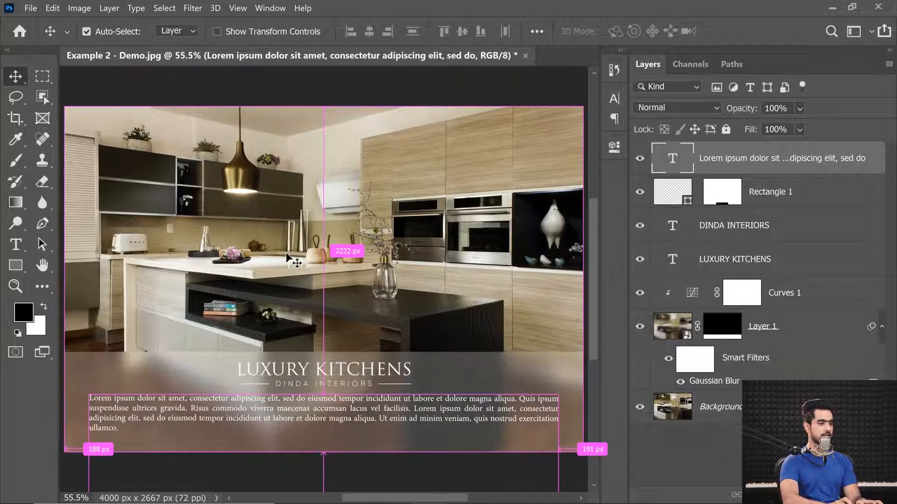
key("ctrl+t")
left_click_drag(559, 394, 553, 396)
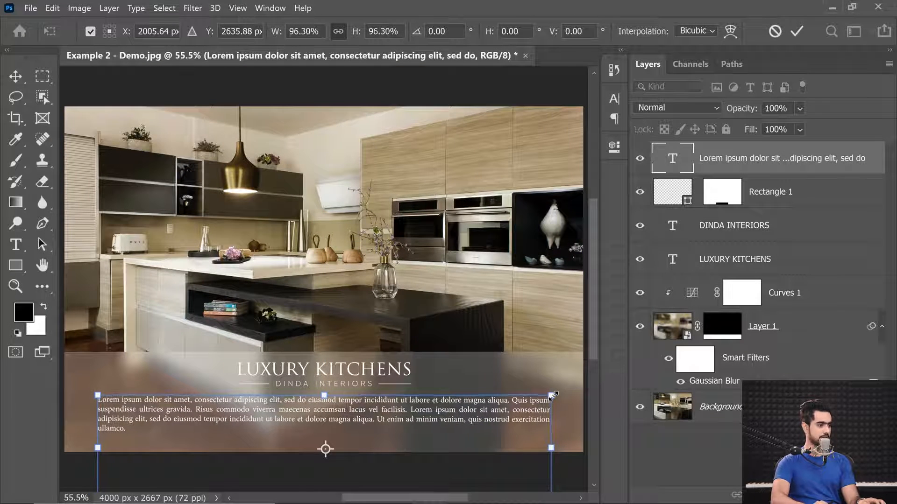
key("Return")
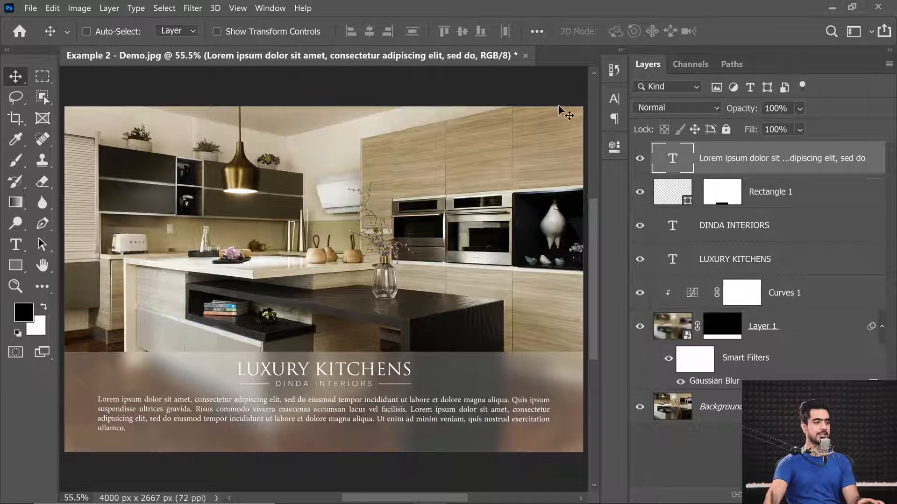
Set the paragraph text layer's opacity to 80%.
left_click_drag(744, 111, 738, 113)
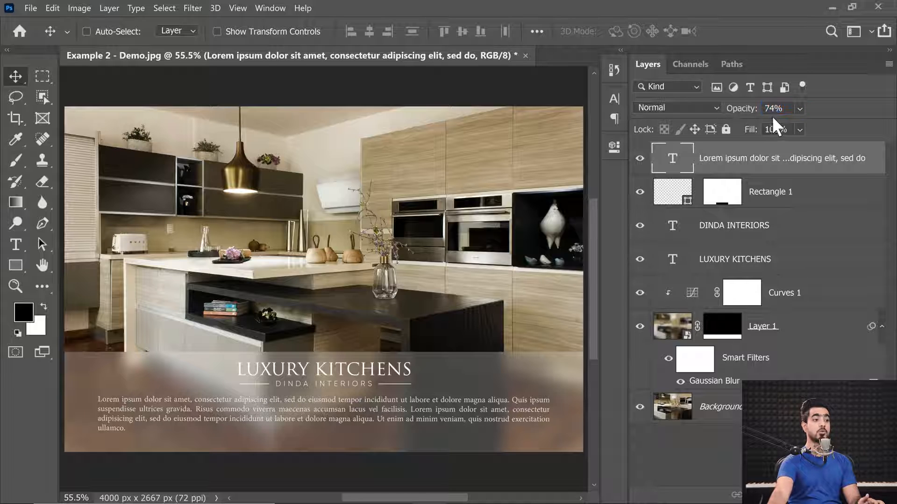
left_click_drag(784, 108, 685, 113)
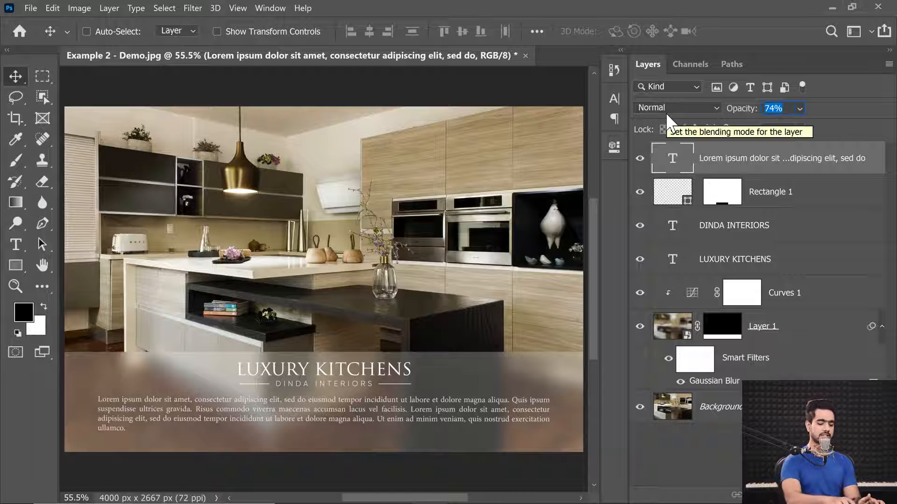
type("80")
key("Return")
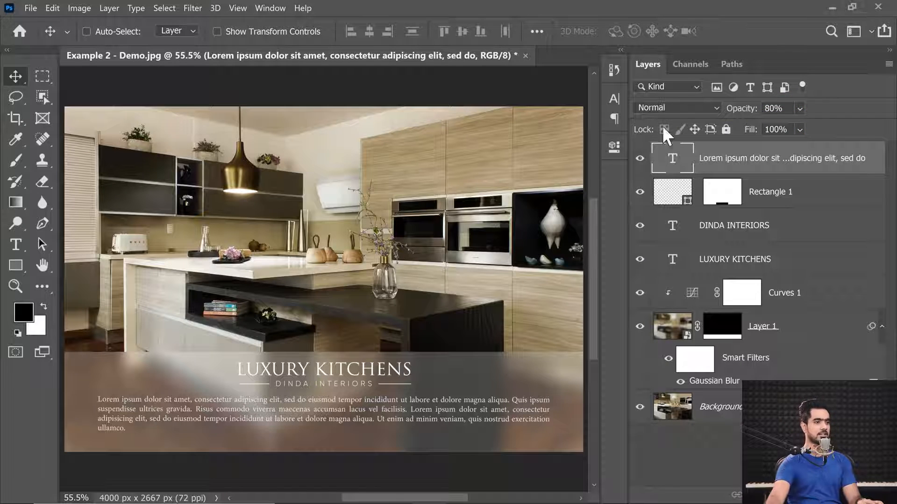
Compare the paragraph text layer at 100% opacity up close, then restore its opacity to 80%.
left_click_drag(732, 113, 829, 124)
left_click_drag(411, 432, 457, 421)
left_click_drag(440, 415, 301, 427)
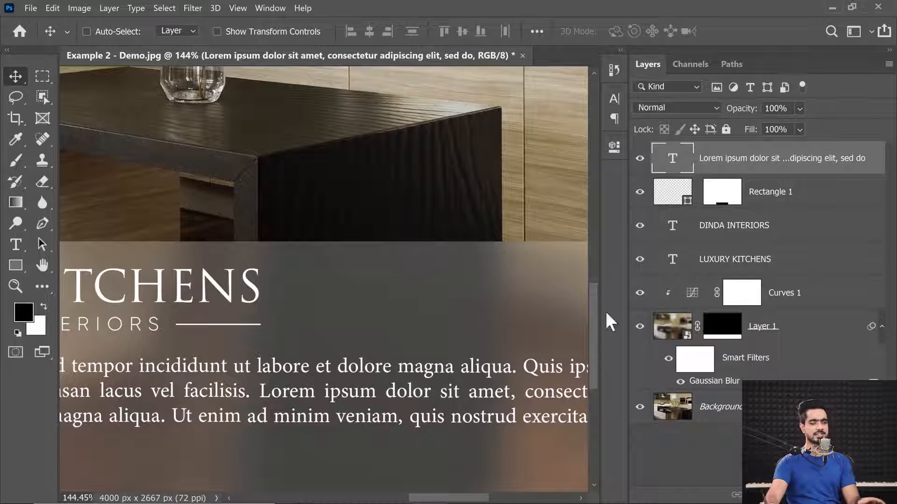
left_click(741, 109)
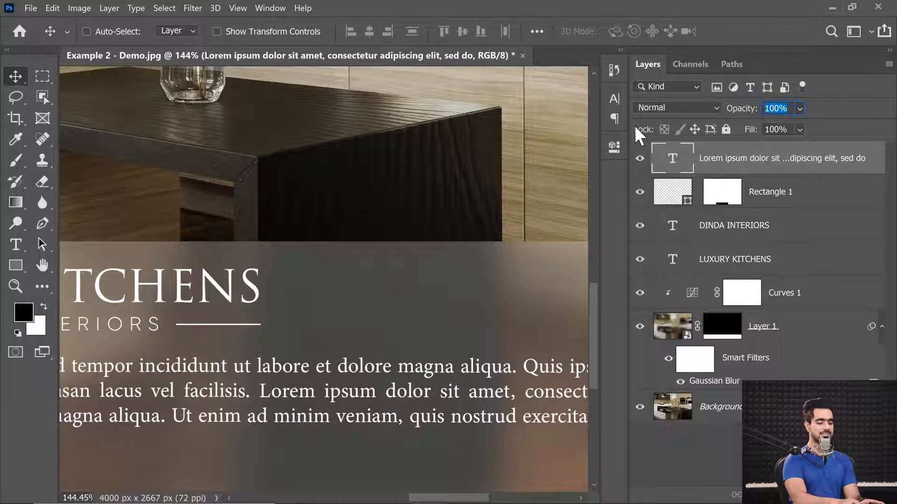
type("80")
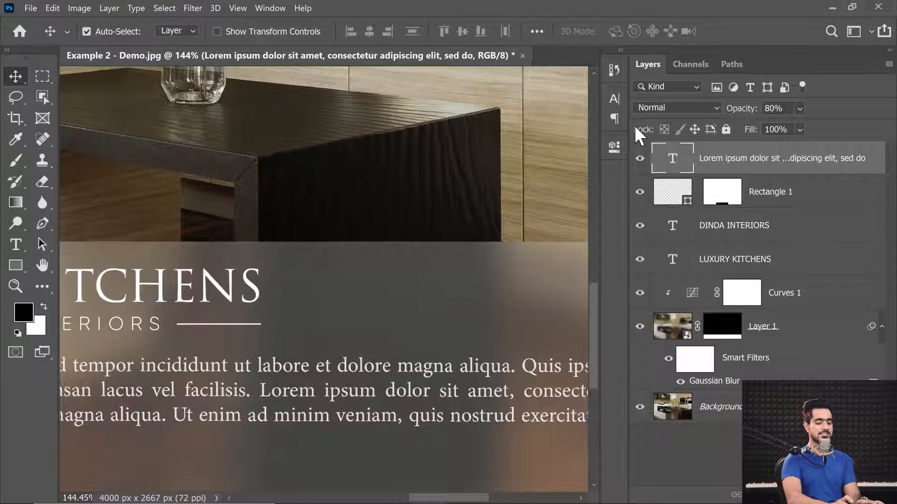
key("ctrl+0")
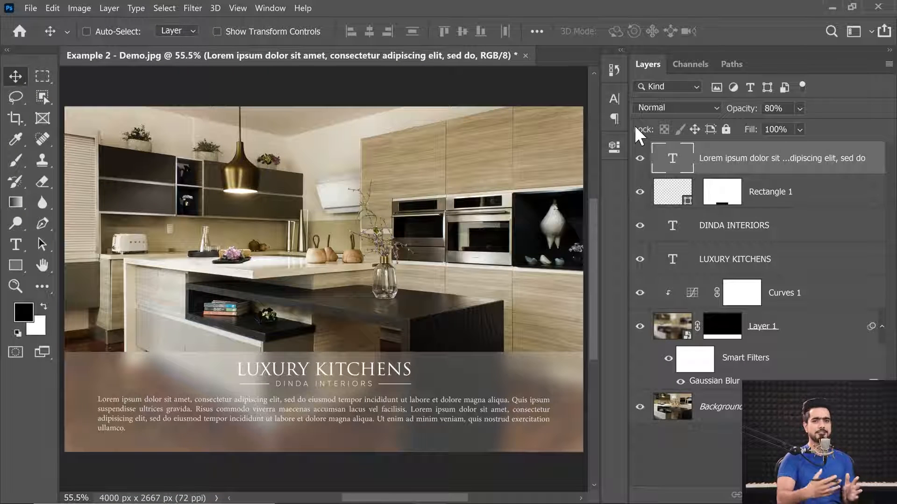
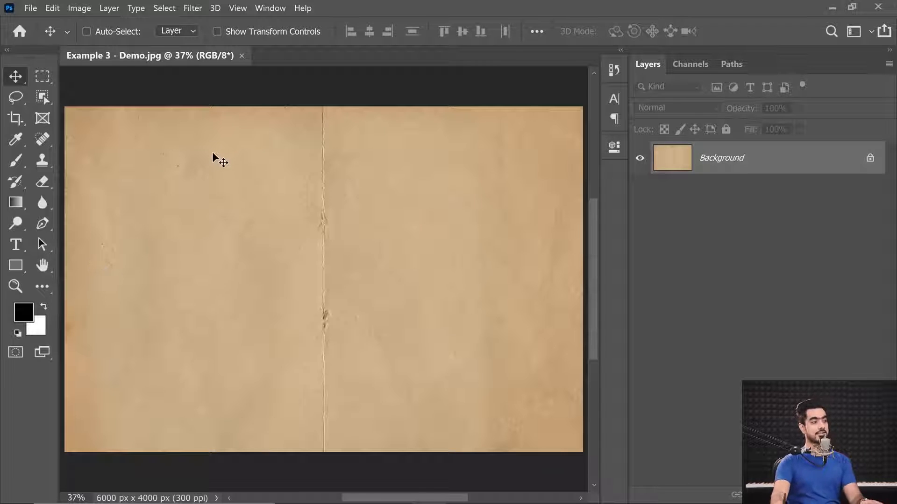
Draw a heart custom shape about 2949 px wide and 2568 px high in the middle of the old paper background.
left_click(13, 265)
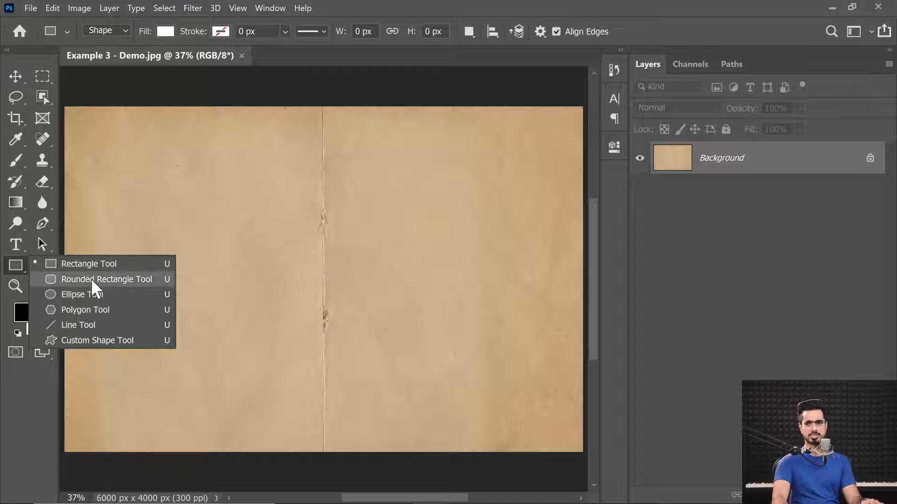
left_click(91, 341)
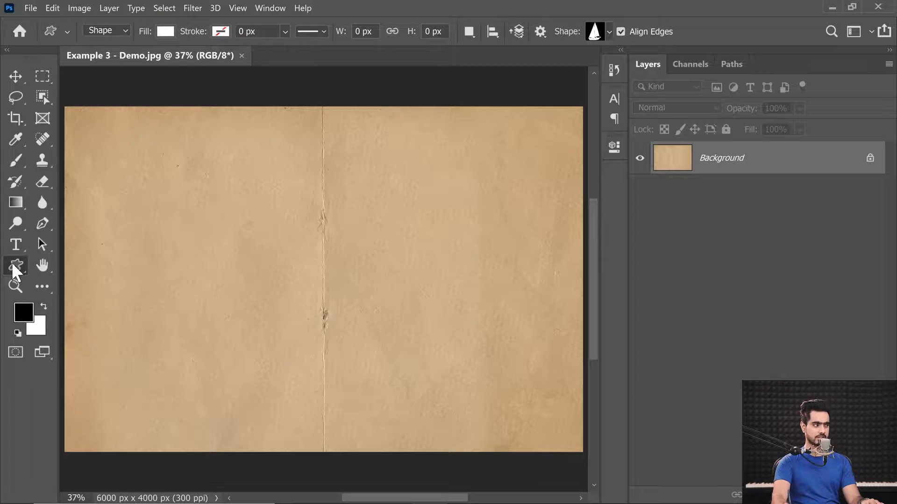
left_click(608, 30)
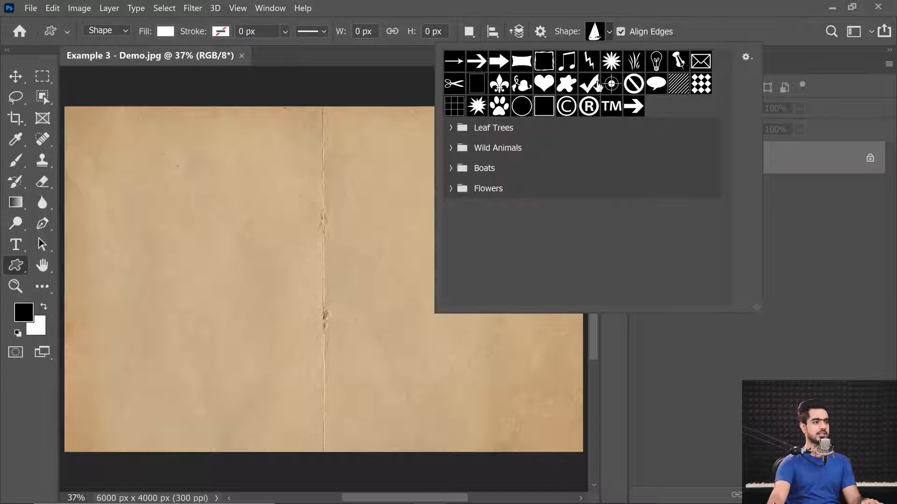
left_click(544, 83)
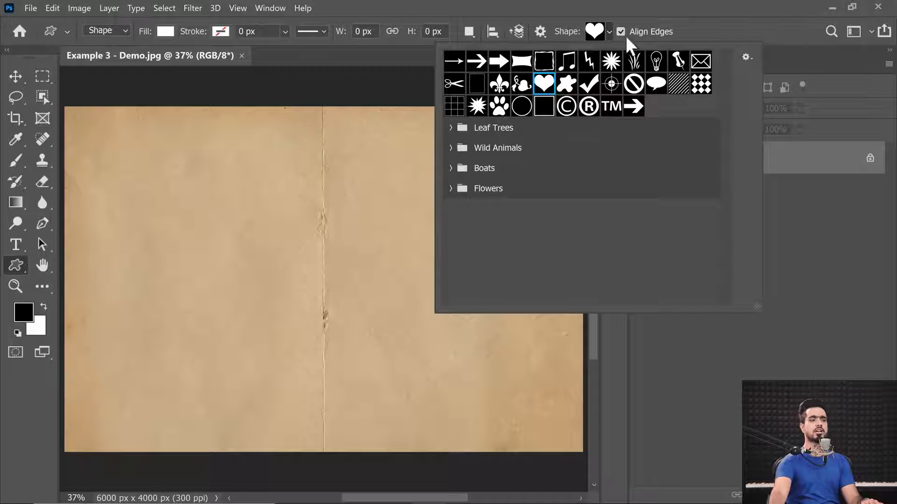
left_click(662, 7)
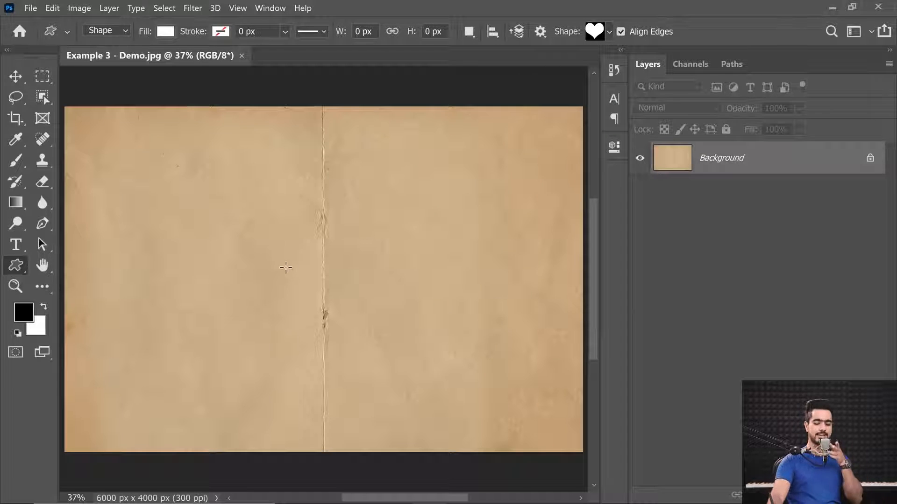
left_click_drag(196, 182, 473, 405)
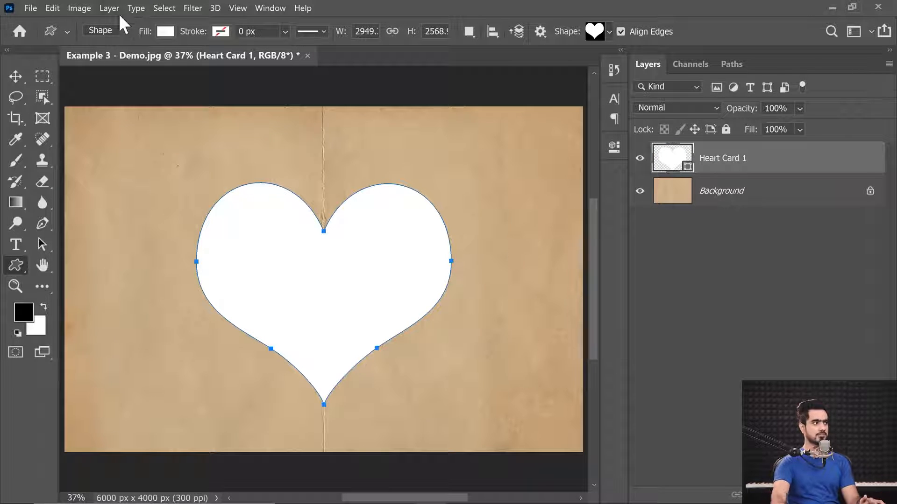
Remove the heart shape's fill, leaving it with no color.
left_click(165, 32)
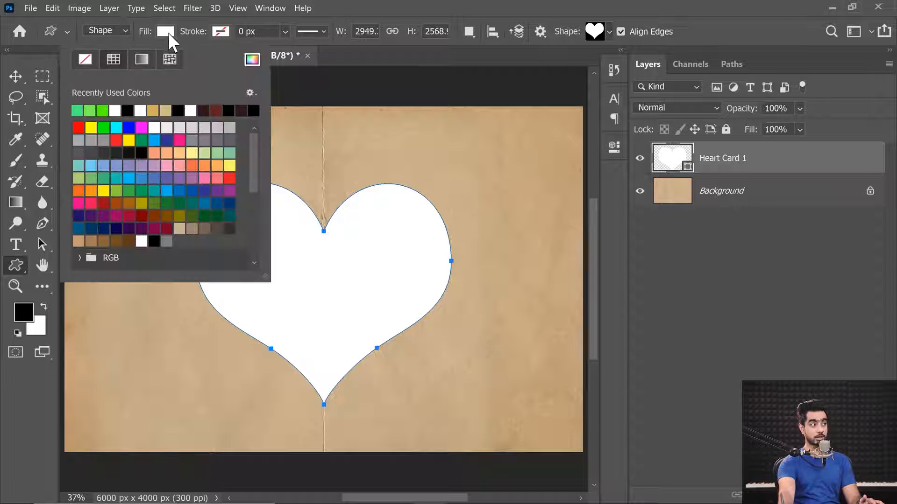
left_click(89, 59)
left_click(233, 20)
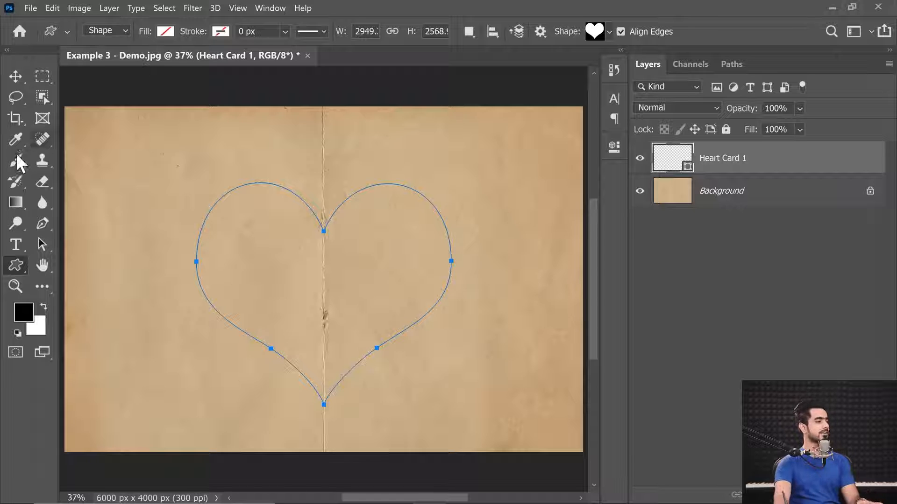
Start area type inside the heart path with placeholder text and set its font size to 11 pt.
left_click(15, 244)
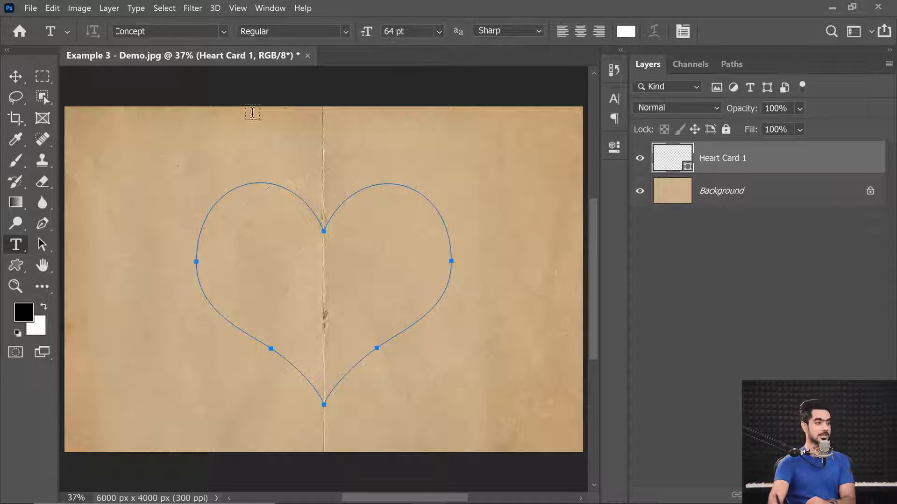
left_click(279, 245)
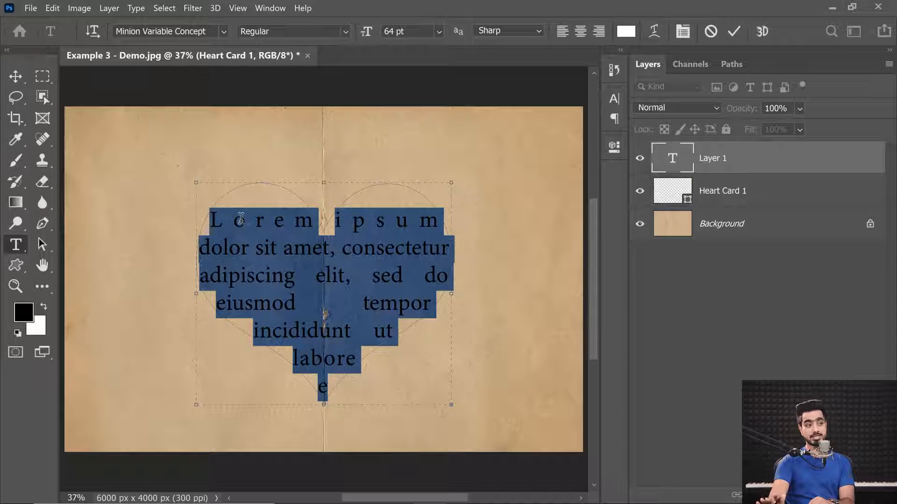
left_click(438, 31)
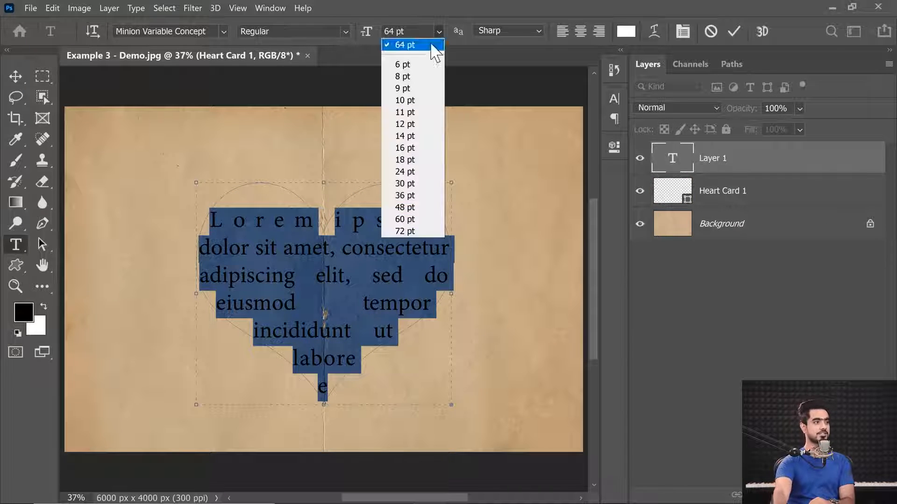
left_click(414, 101)
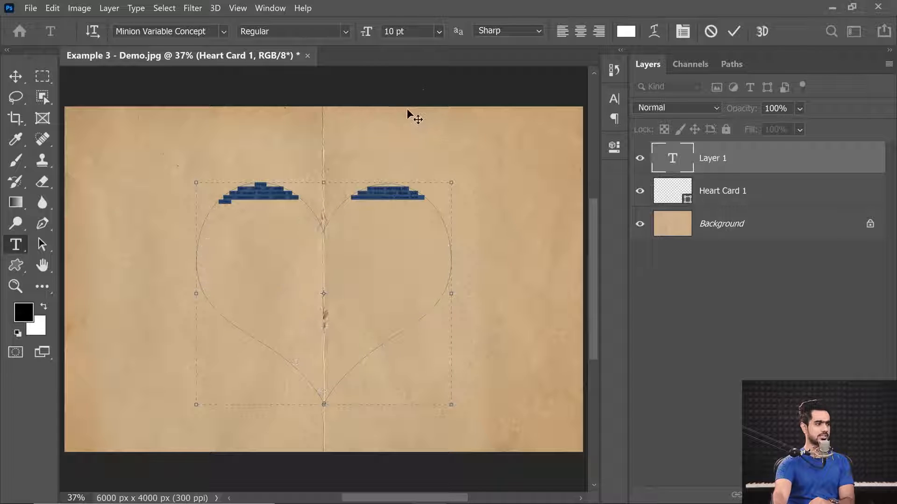
left_click(437, 31)
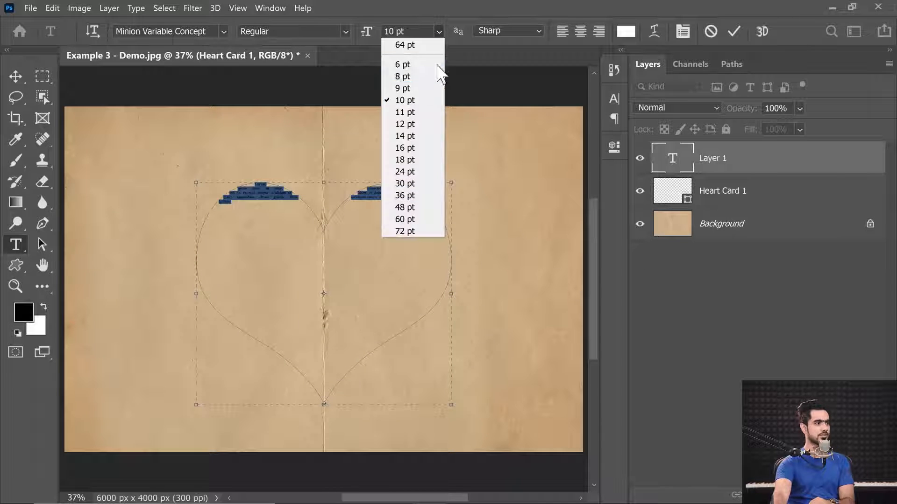
left_click(410, 112)
Recolor all of the heart's placeholder text to a dark reddish brown.
left_click(248, 213)
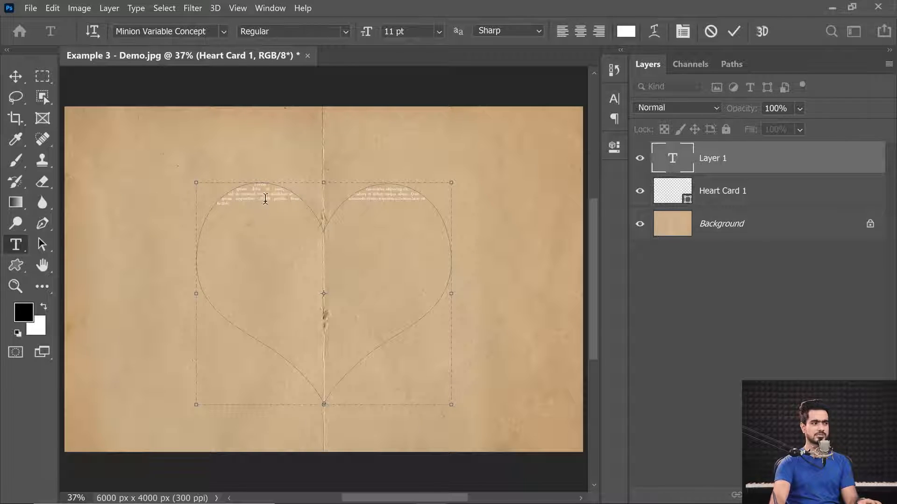
key("ctrl+a")
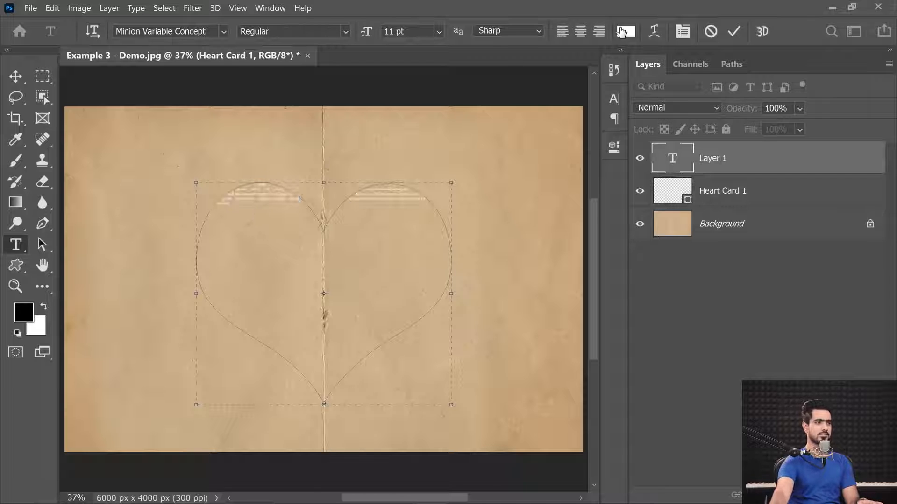
left_click(626, 32)
left_click(601, 394)
left_click(594, 380)
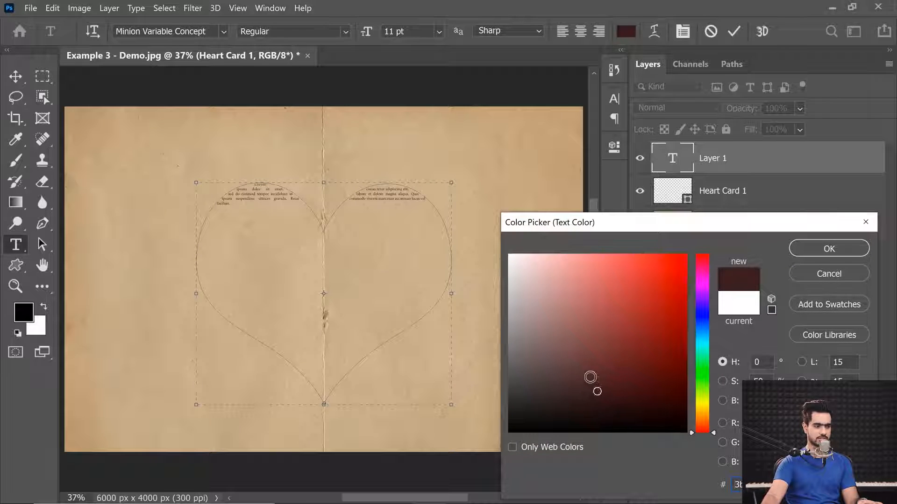
left_click(819, 250)
Compare plain left alignment on all of the heart text with justification, restoring justify with the last line left.
left_click(269, 211)
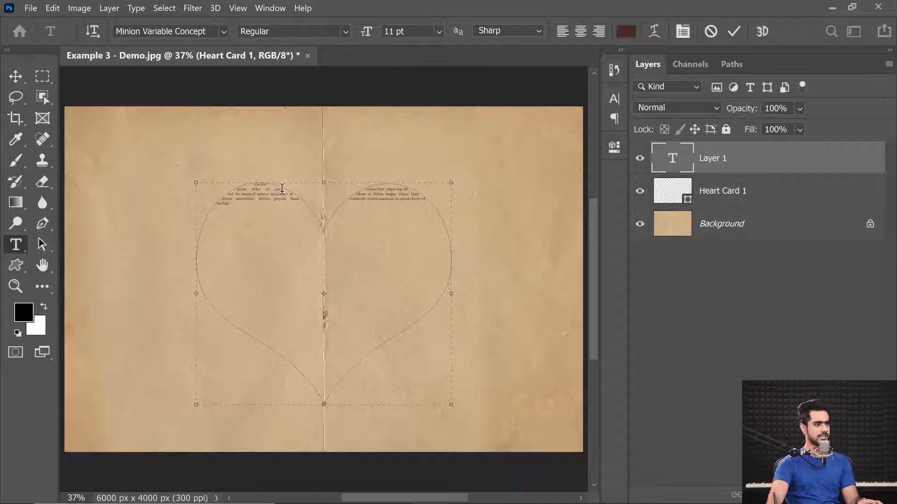
key("ctrl+a")
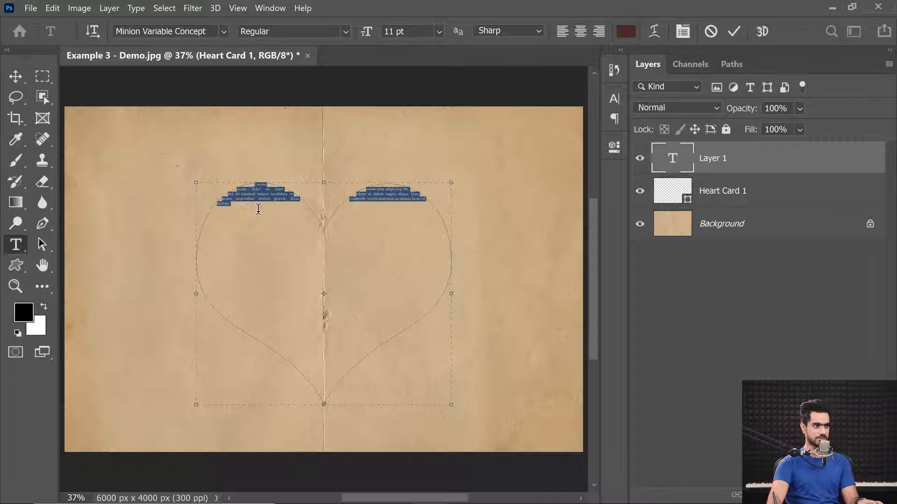
left_click(683, 31)
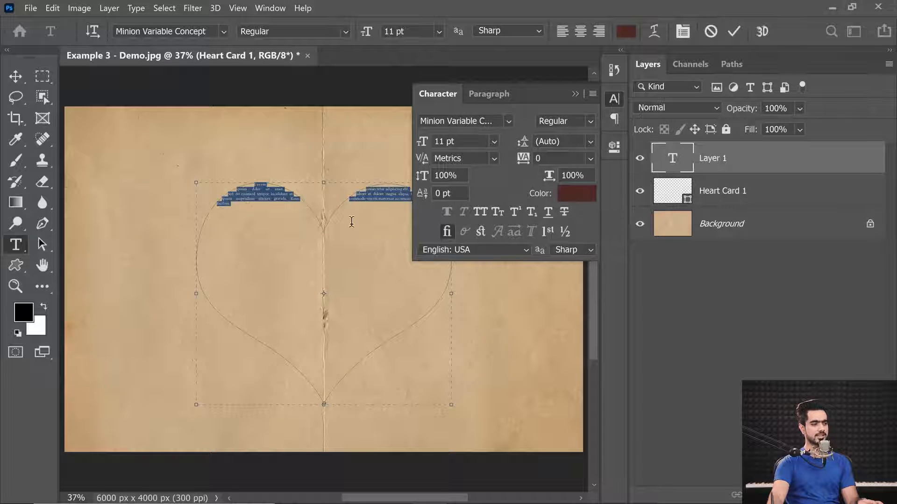
left_click(488, 95)
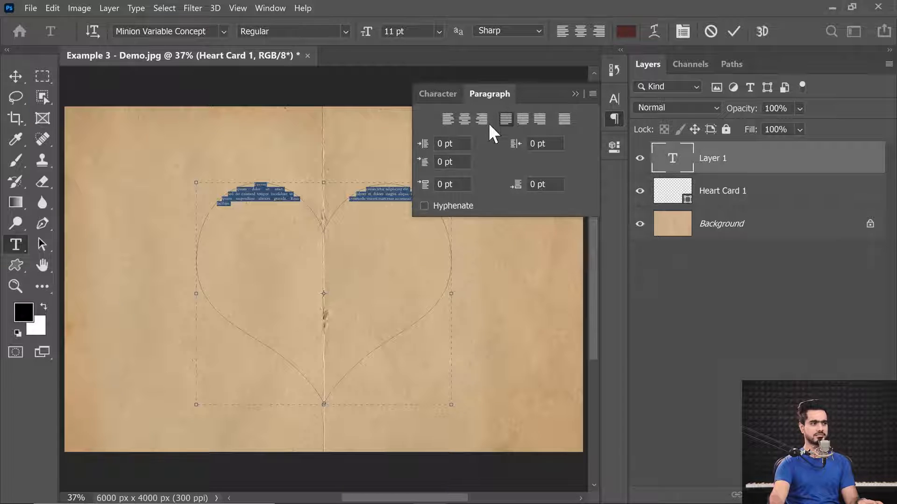
left_click(448, 119)
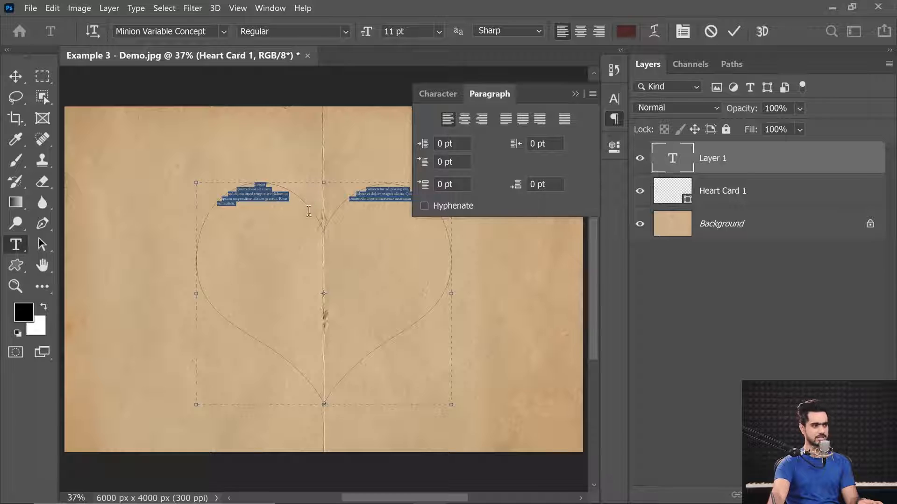
left_click(507, 119)
left_click(575, 94)
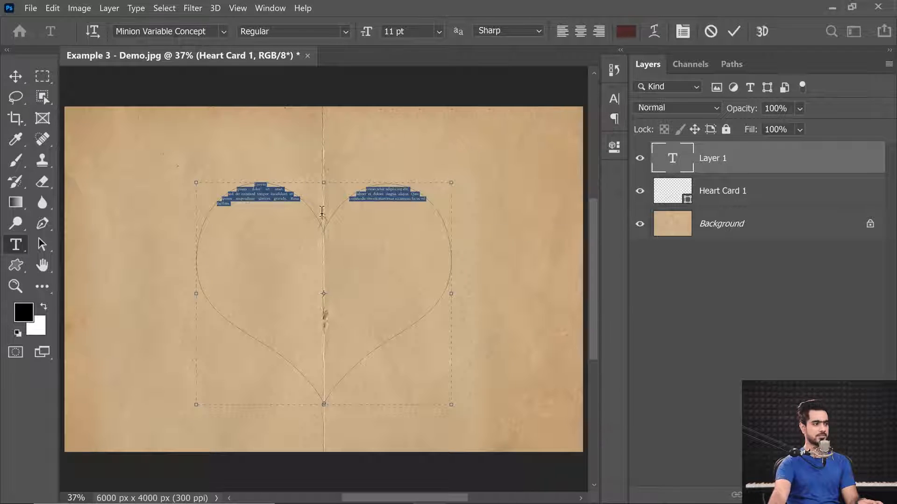
Paste the placeholder paragraph three more times at the end of the heart text.
left_click(248, 206)
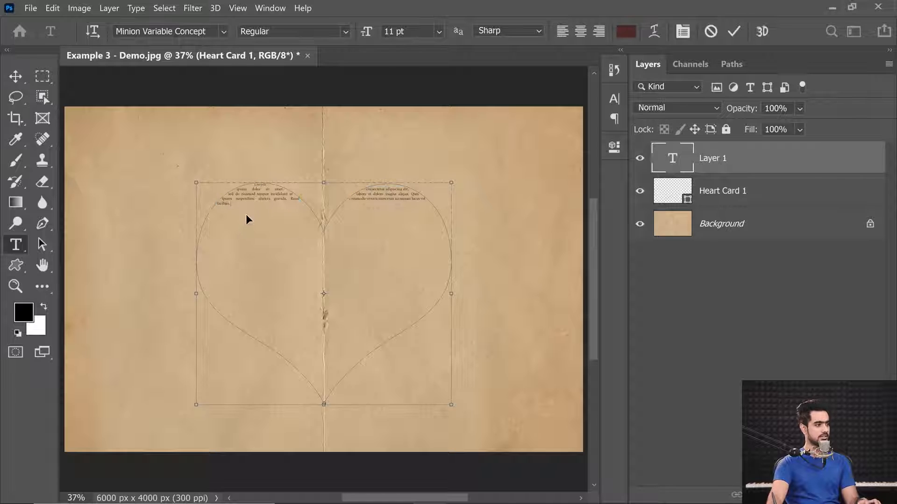
key("ctrl+v")
key("ctrl+v")
key("ctrl+v")
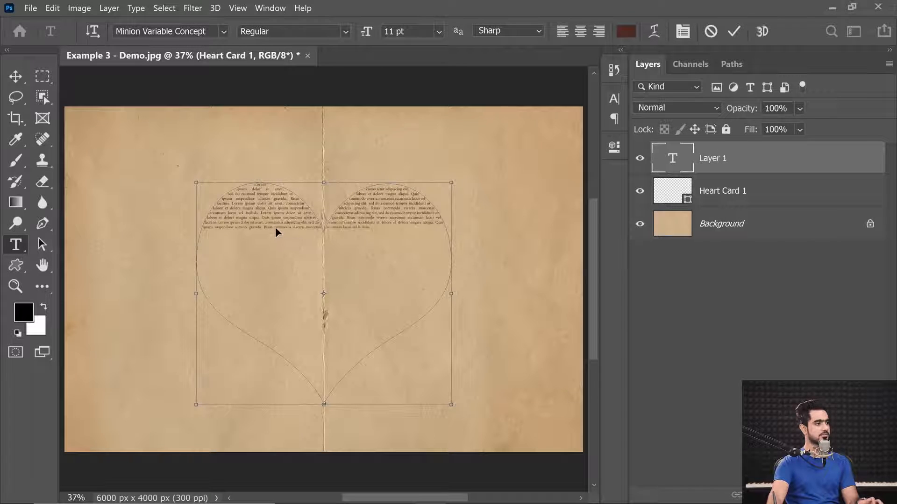
Copy the whole extended heart text and paste it three times after its last line.
key("ctrl+a")
left_click(389, 229)
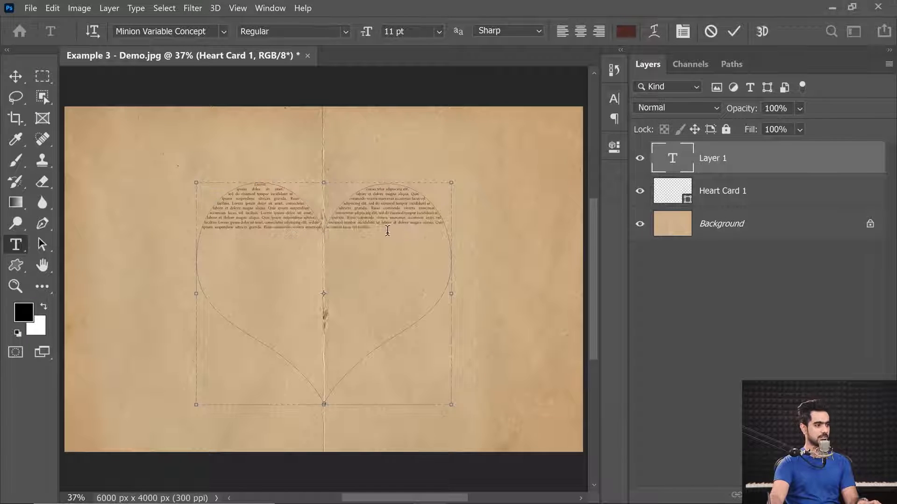
key("ctrl+v")
key("ctrl+v")
key("ctrl+v")
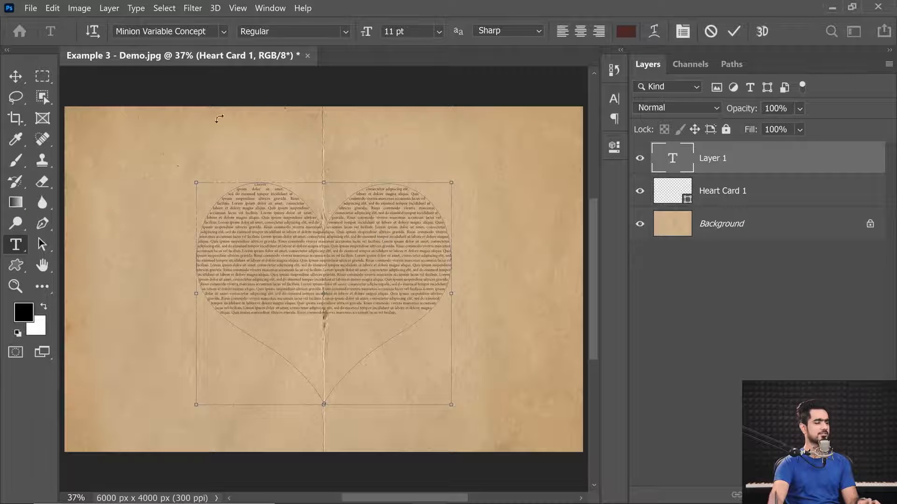
Set all of the heart text to 16 pt so it fills the shape, and commit the text.
key("ctrl+a")
left_click(439, 30)
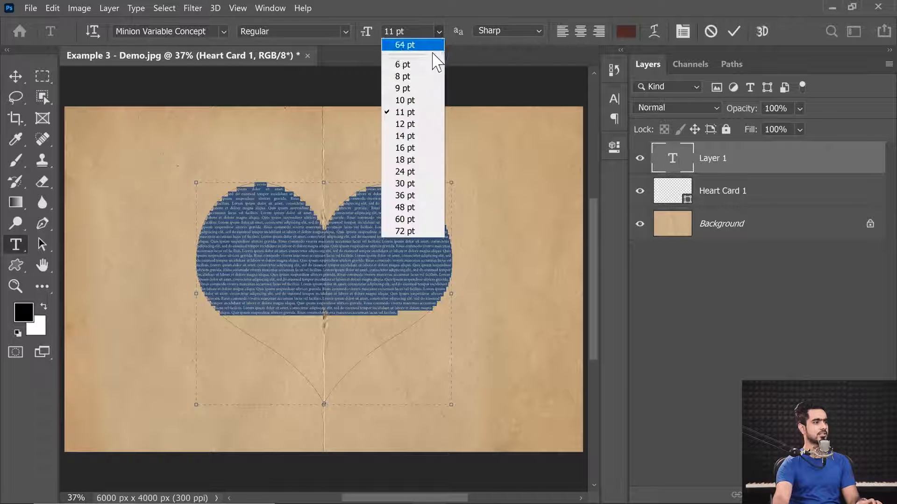
left_click(411, 136)
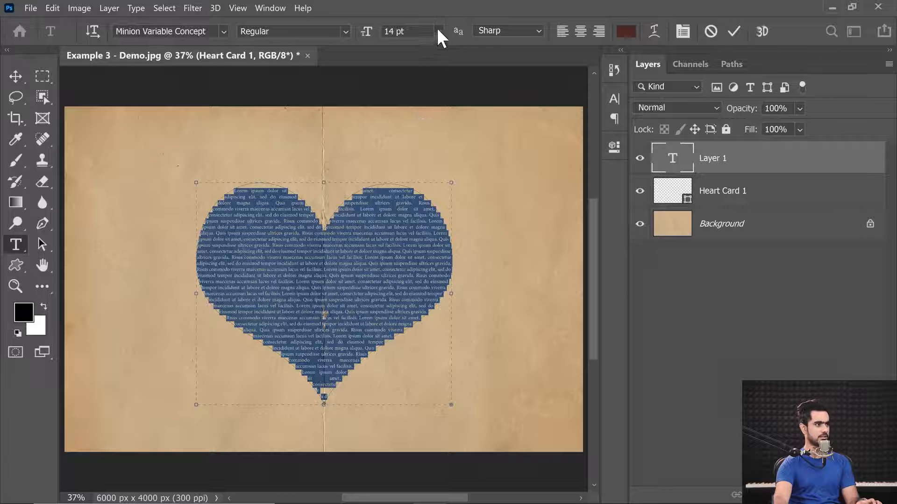
left_click(438, 31)
left_click(417, 146)
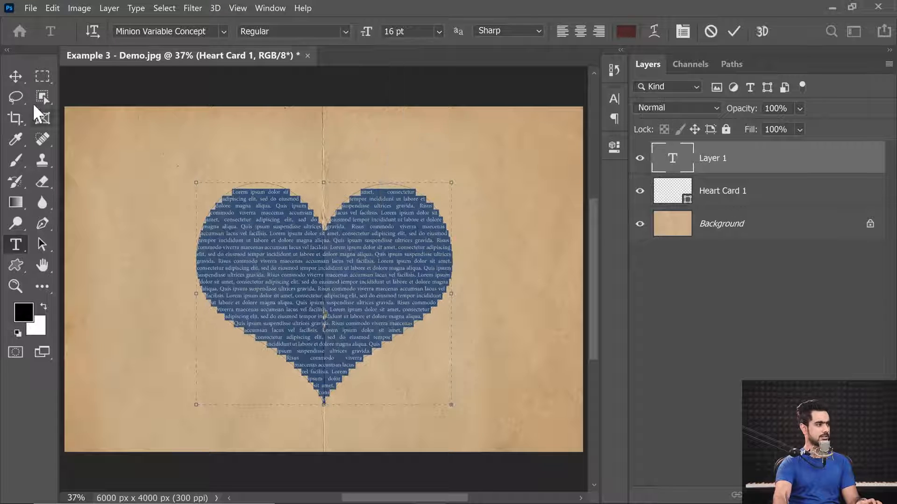
left_click(16, 76)
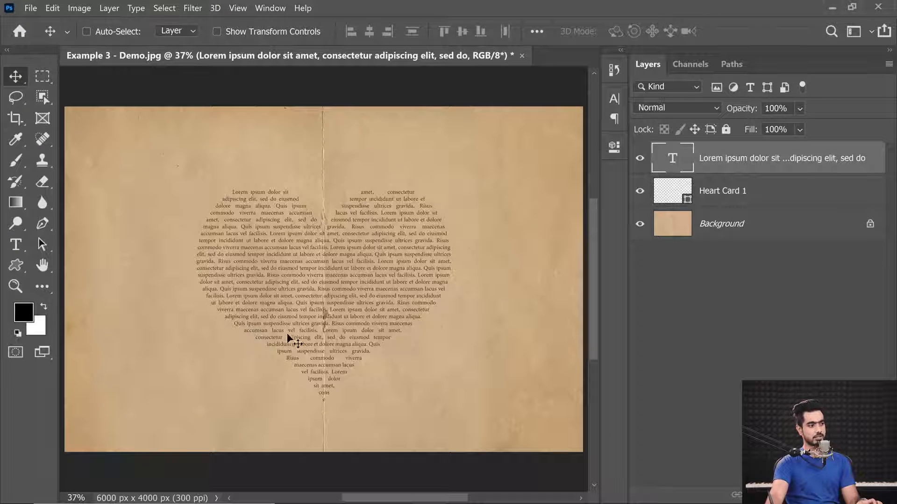
Select all of the heart text and review its available font styles, keeping Regular.
left_click_drag(301, 287, 317, 298)
left_click_drag(317, 297, 260, 288)
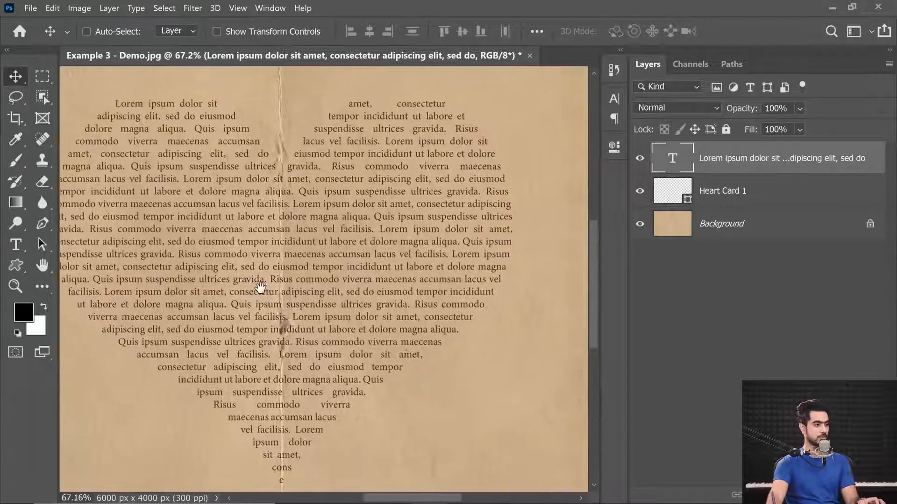
scroll(296, 286, "down", 3)
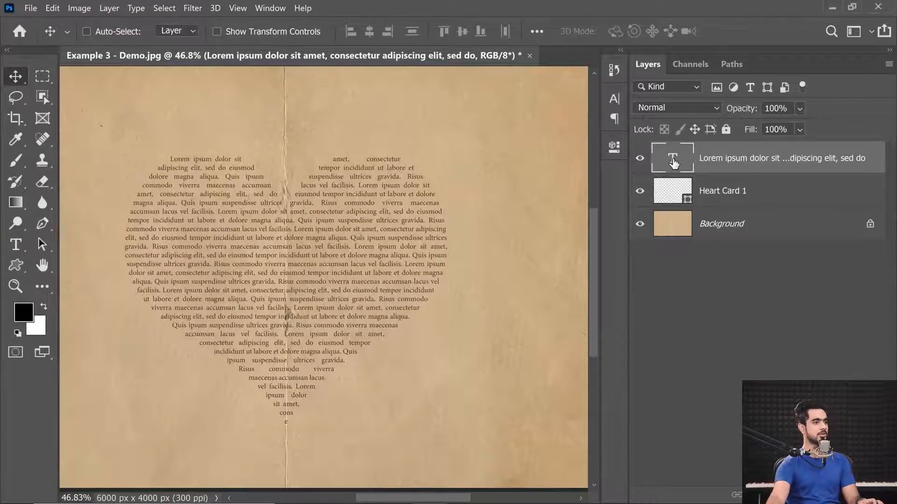
double_click(673, 162)
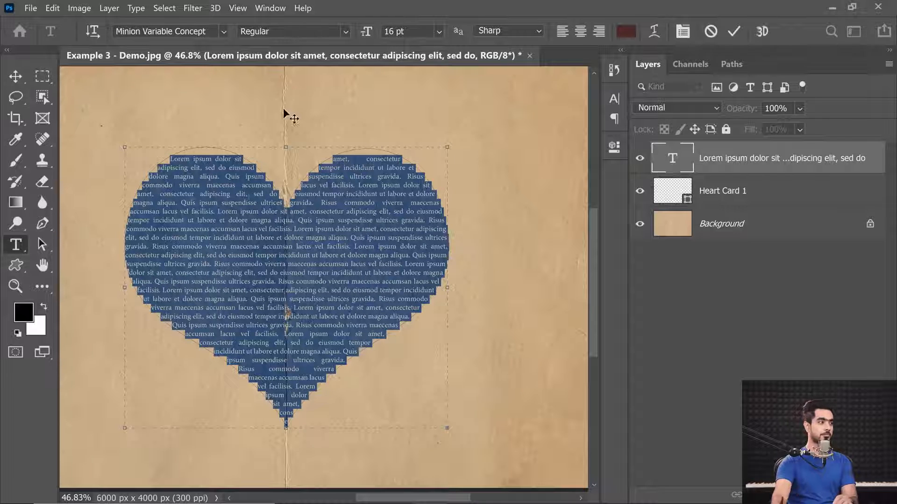
left_click(344, 32)
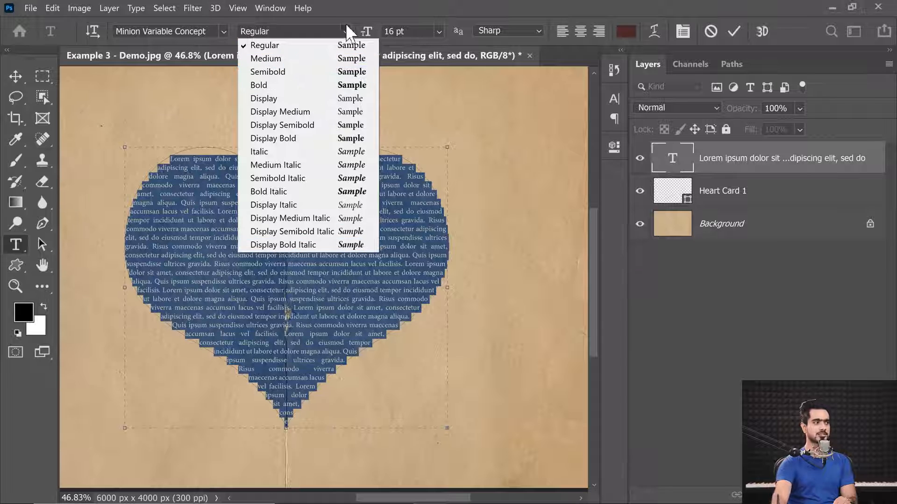
left_click(296, 41)
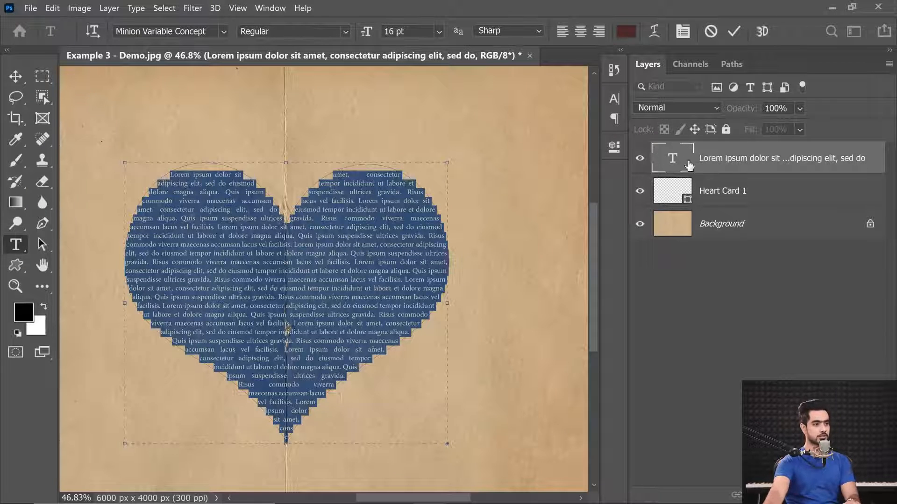
Set the heart text's variable font weight to 490 and commit the text.
left_click(614, 147)
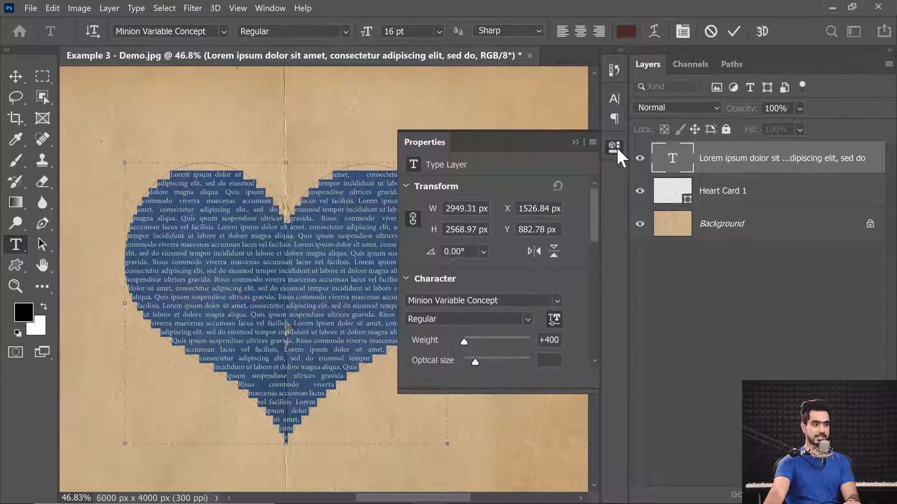
left_click_drag(593, 232, 592, 254)
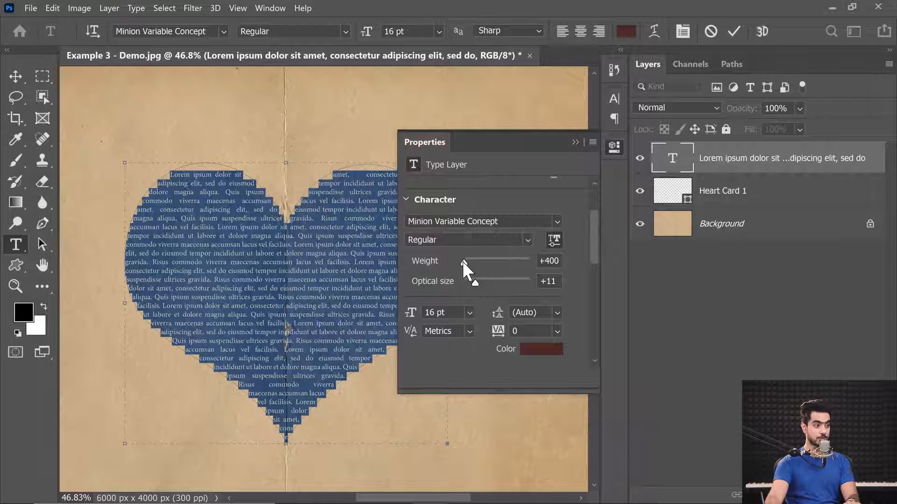
left_click_drag(464, 262, 493, 263)
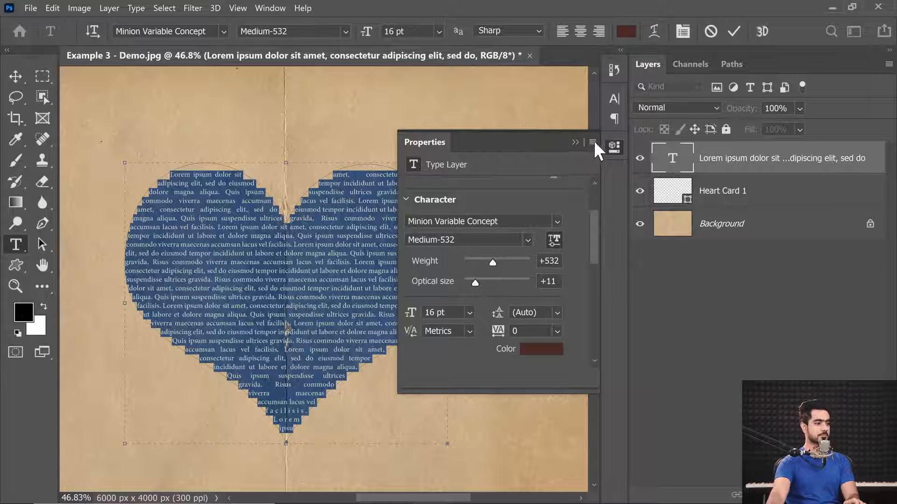
left_click_drag(485, 267, 482, 265)
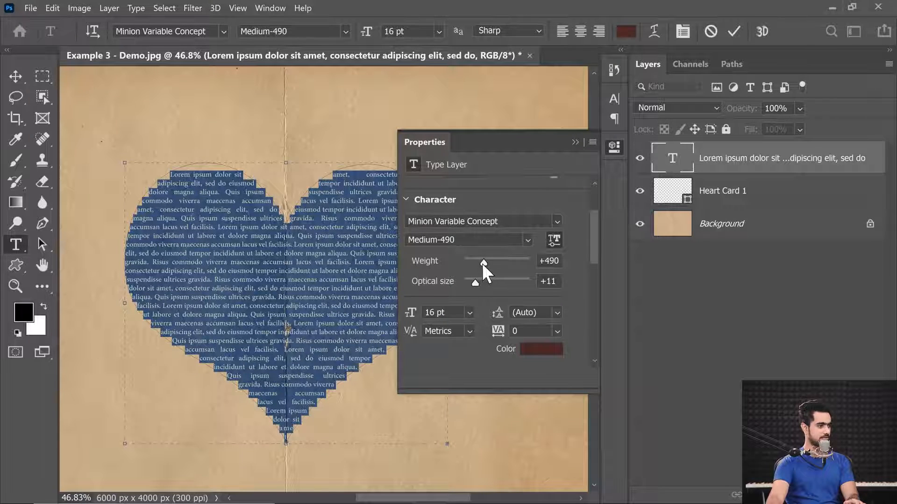
left_click(574, 141)
left_click(687, 297)
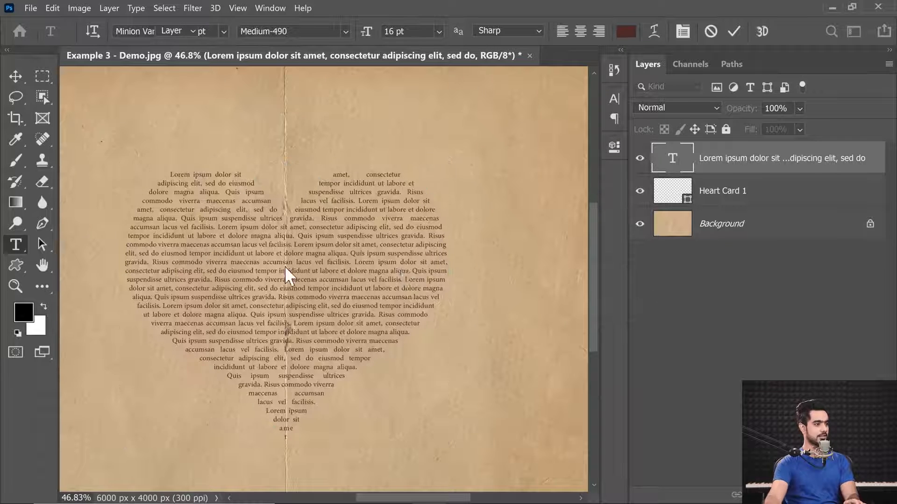
key("v")
Make all of the heart text Bold, reduce its variable font weight to 626, and commit the text.
double_click(673, 160)
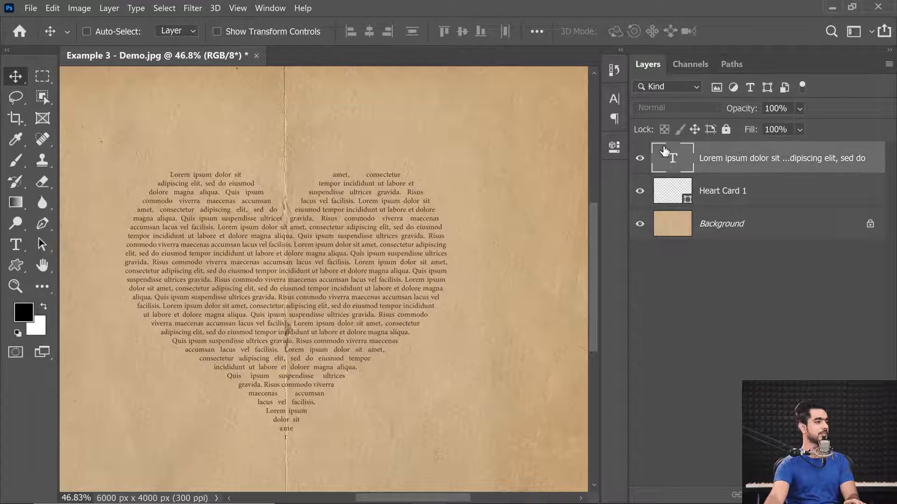
left_click(341, 32)
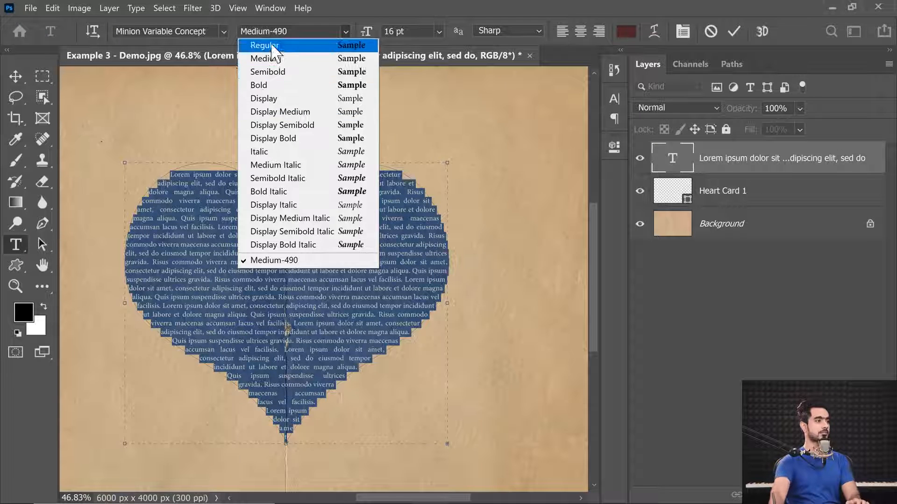
left_click(260, 85)
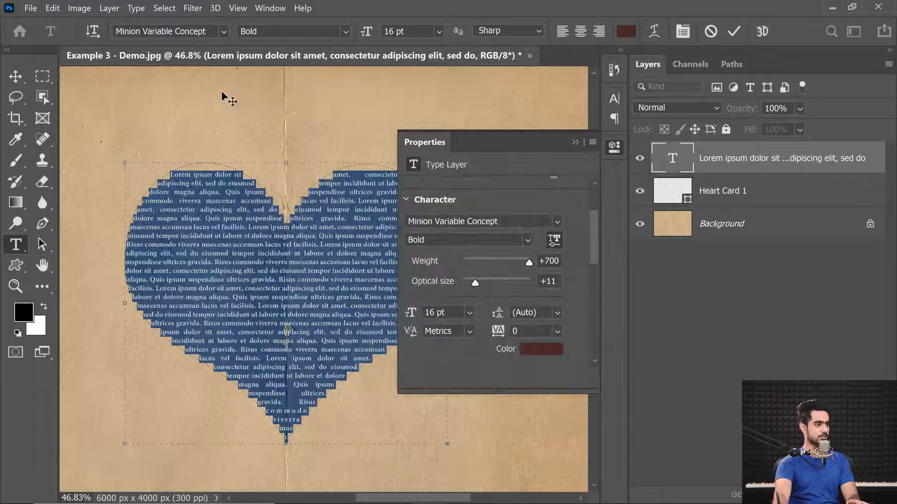
mouse_move(522, 262)
left_mouse_down()
mouse_move(481, 267)
mouse_move(512, 263)
left_mouse_up()
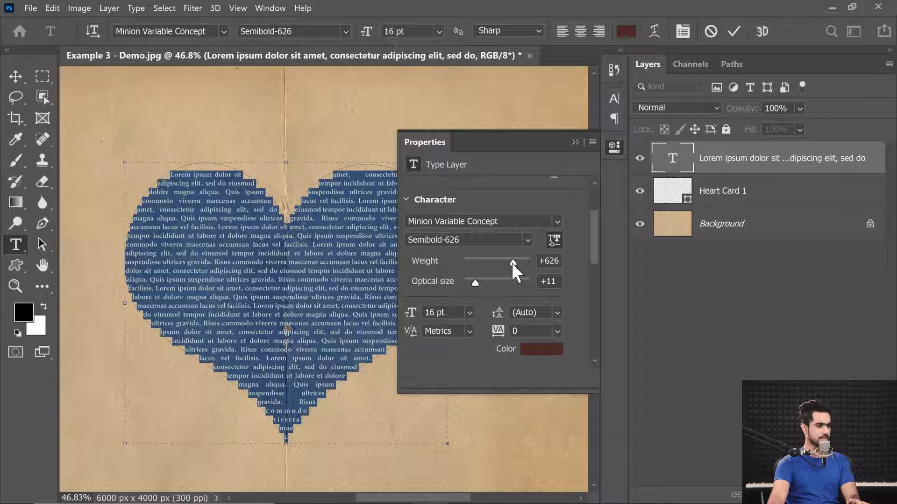
left_click(576, 141)
left_click(16, 76)
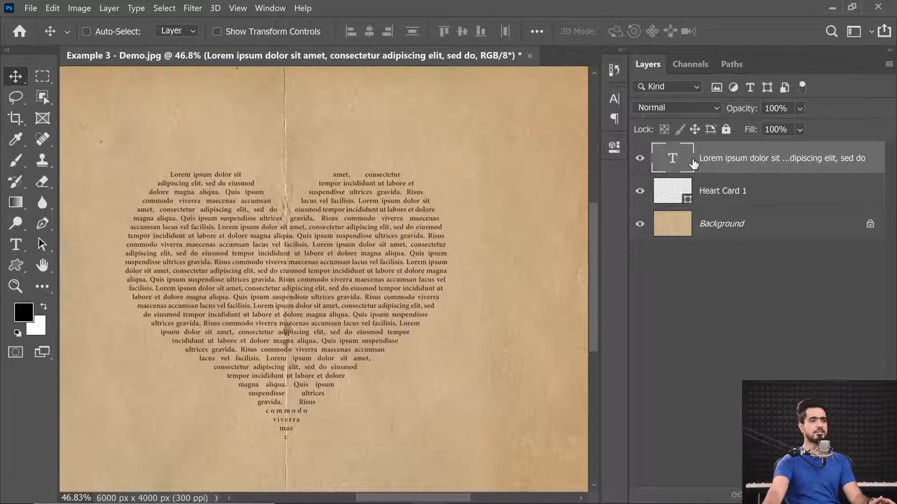
Turn on hyphenation for all of the heart text and commit the change.
double_click(657, 159)
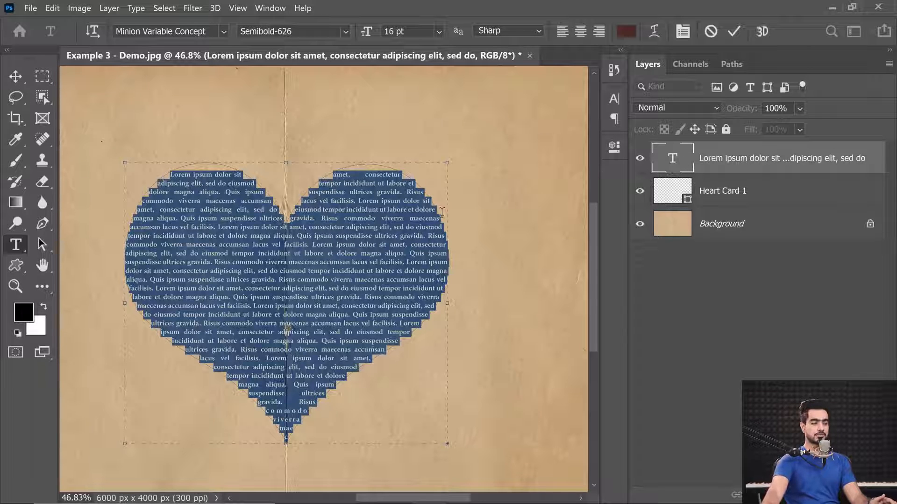
left_click(682, 32)
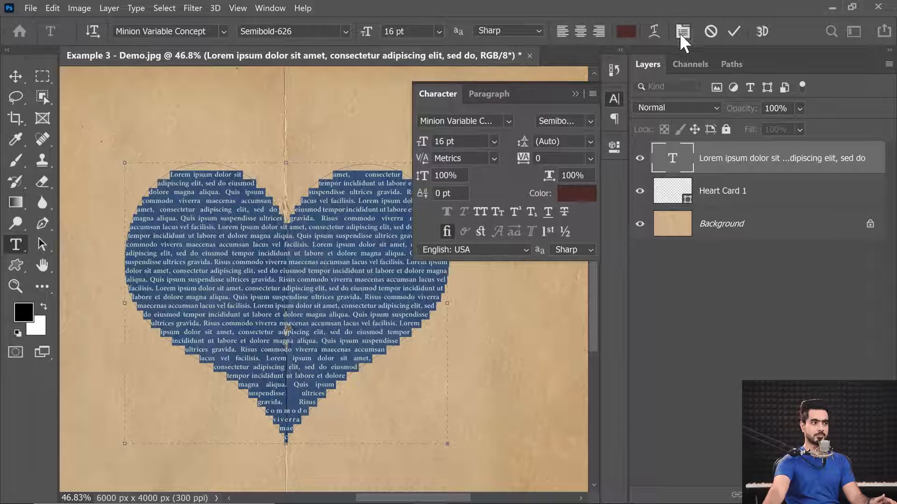
left_click(489, 95)
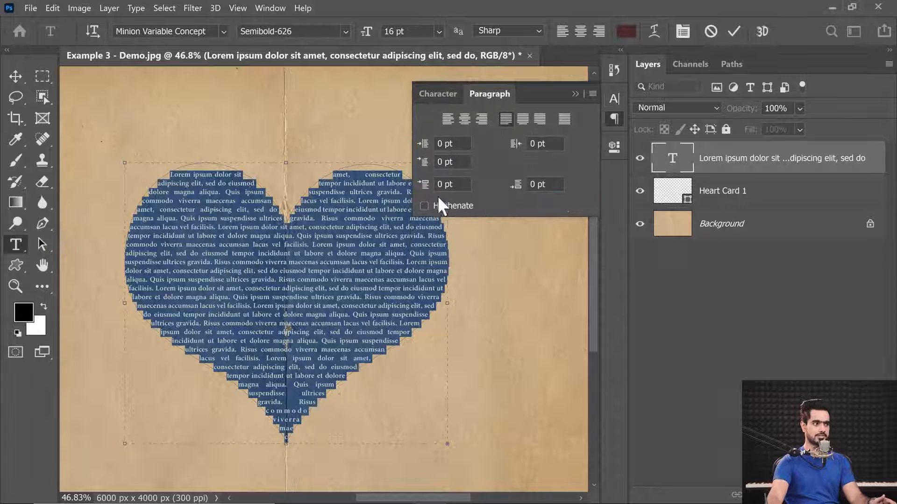
left_click(424, 207)
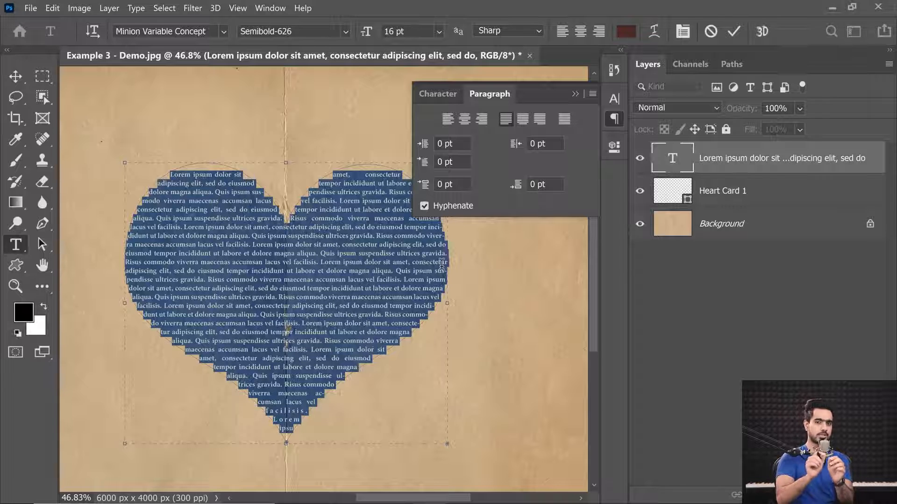
left_click(578, 94)
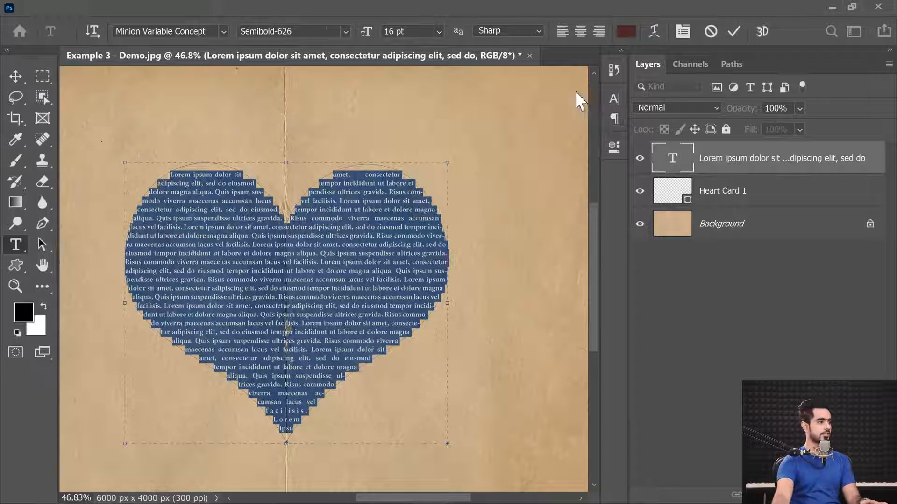
left_click(16, 76)
Blend the heart text into the paper using Blend If, splitting the Underlying Layer's white point to 164 / 208.
left_click_drag(446, 340, 439, 346)
left_click_drag(348, 396, 357, 395)
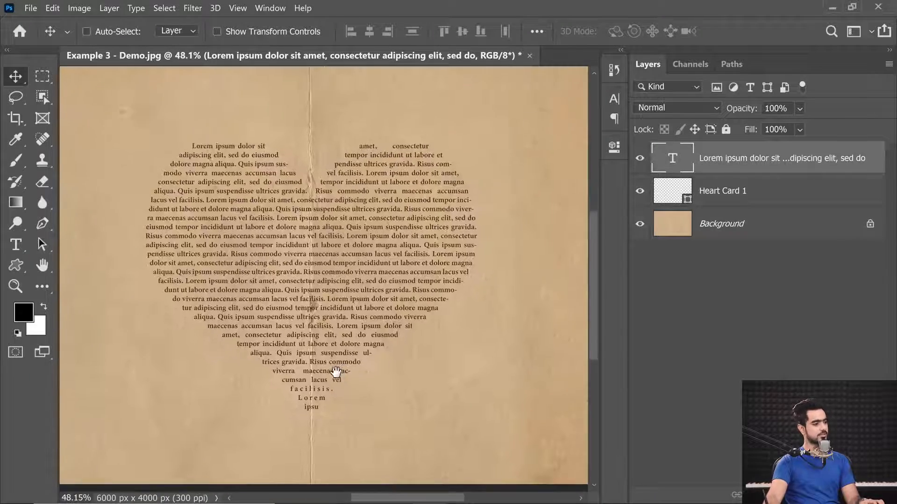
scroll(395, 336, "up", 3)
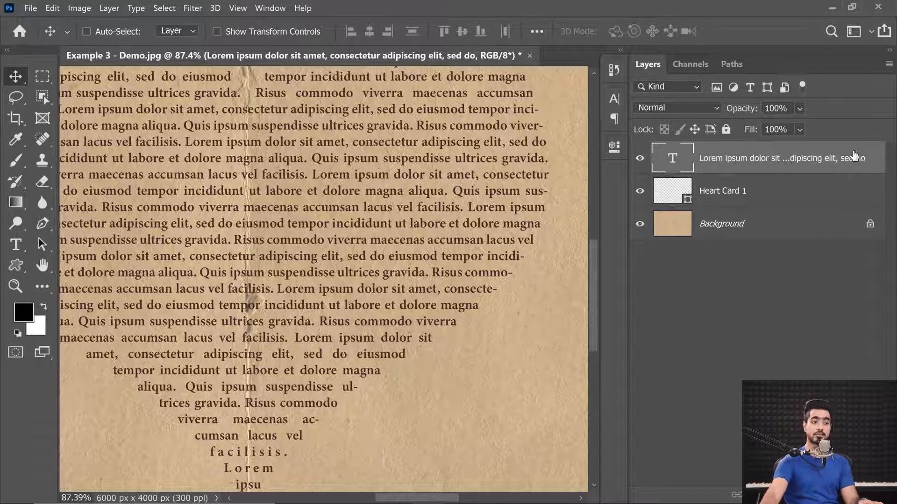
double_click(870, 159)
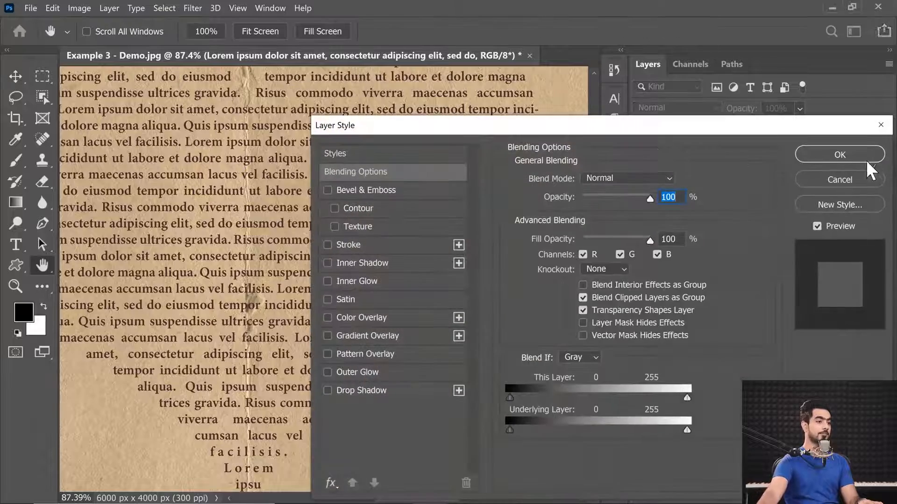
left_click_drag(534, 131, 657, 113)
left_click_drag(318, 238, 255, 284)
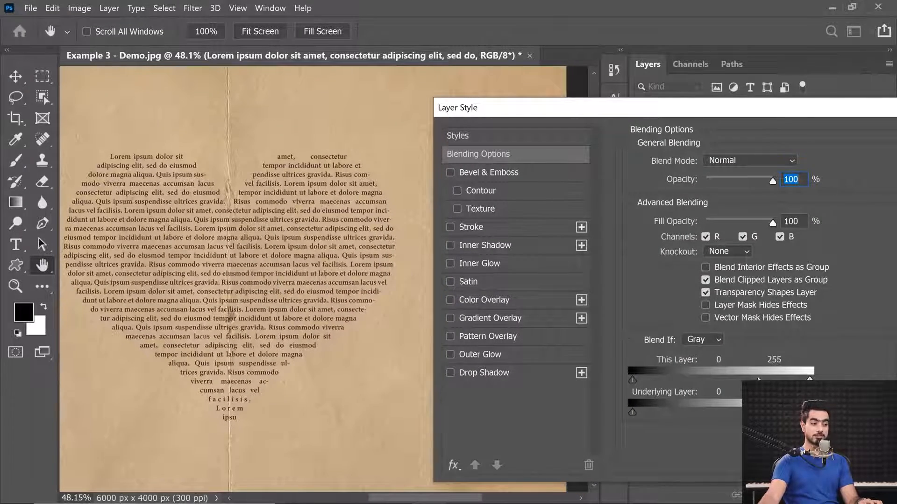
left_click_drag(808, 412, 746, 414)
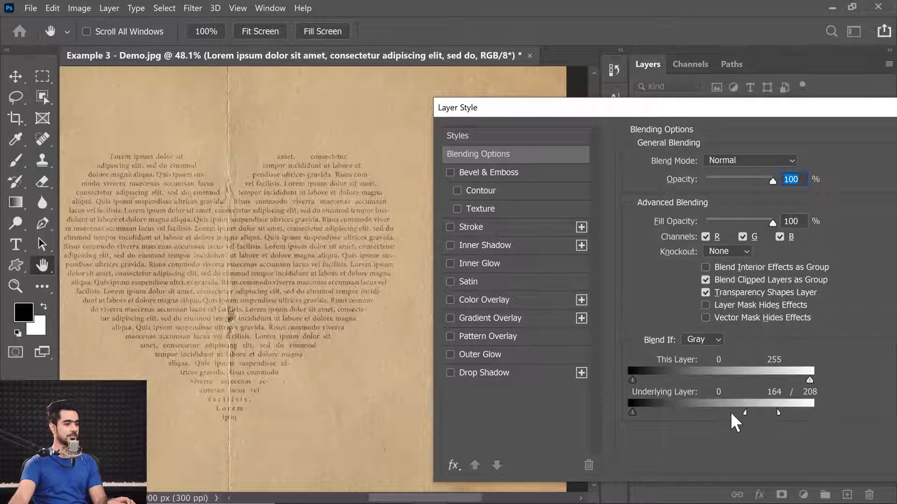
left_click_drag(753, 107, 591, 111)
left_click(775, 141)
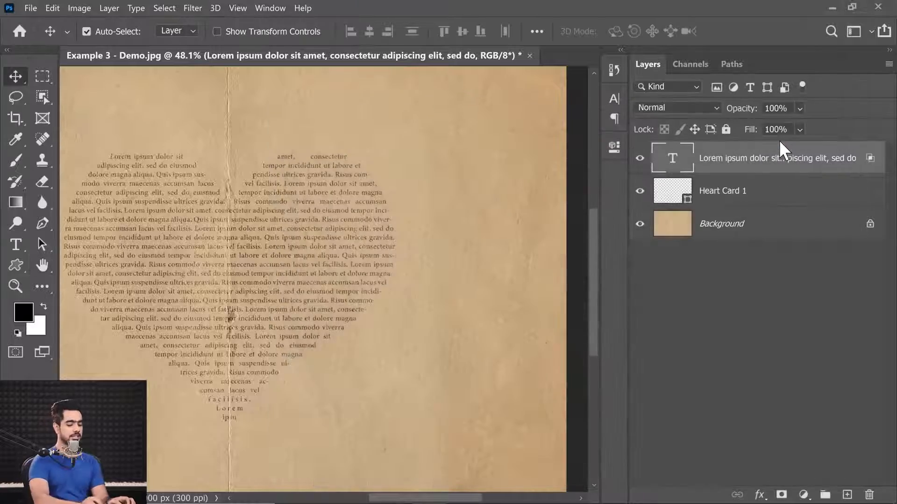
Add a layer mask to the heart text layer and ready a Soft Round brush with 20% flow.
key("ctrl+0")
left_click_drag(314, 217, 330, 245)
left_click_drag(320, 272, 310, 212)
left_click_drag(343, 250, 377, 271)
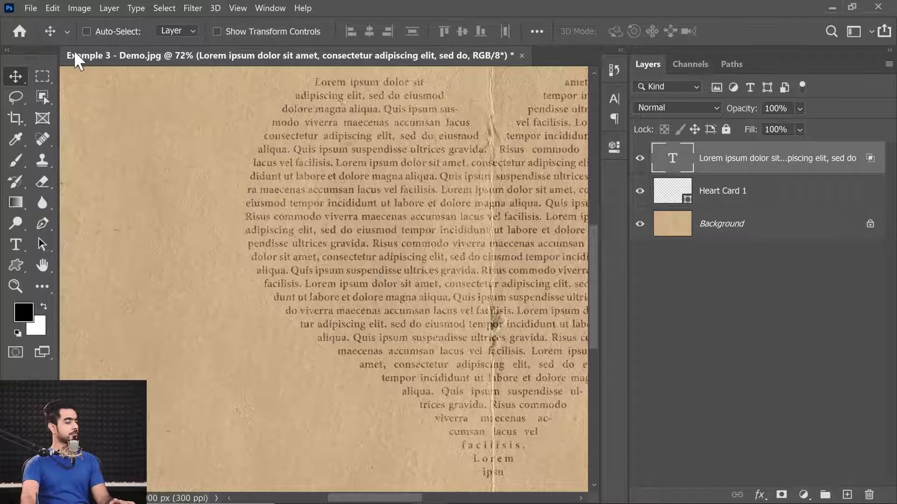
left_click(781, 494)
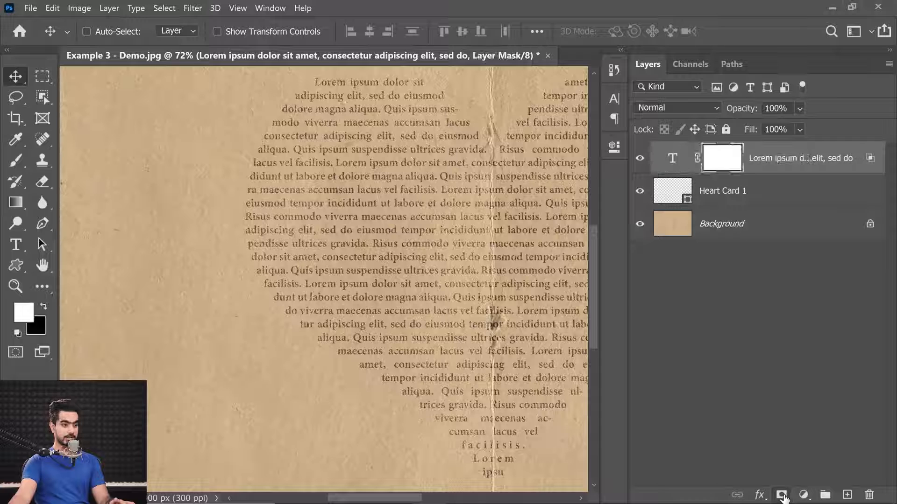
left_click(17, 162)
left_click(107, 32)
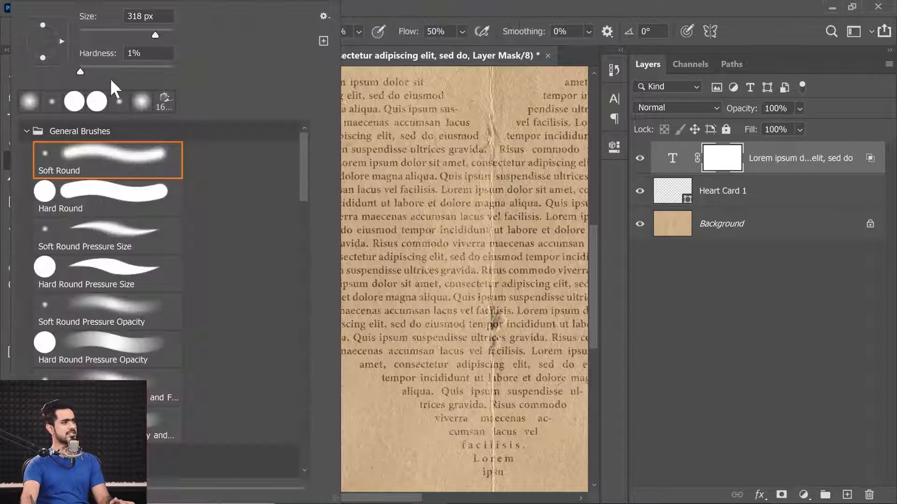
left_click(450, 2)
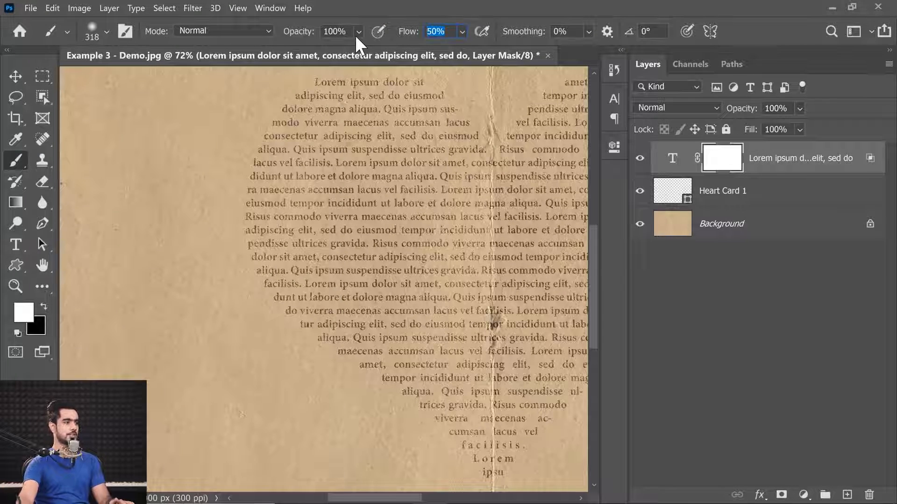
type("20")
key("Return")
Paint black on the text layer's mask with a large soft brush to fade scattered patches of the heart text.
scroll(344, 268, "down", 2)
left_click_drag(344, 269, 232, 246)
key("x")
left_click_drag(465, 327, 563, 335)
mouse_move(441, 317)
left_mouse_down()
mouse_move(422, 332)
mouse_move(513, 331)
mouse_move(431, 410)
left_mouse_up()
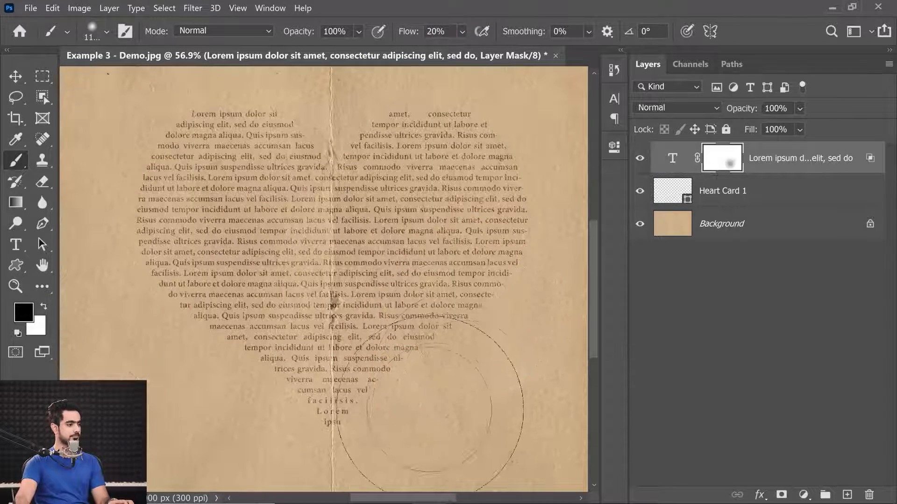
key("ctrl+z")
left_click_drag(256, 300, 303, 352)
left_click_drag(224, 240, 244, 239)
left_click_drag(409, 290, 285, 271)
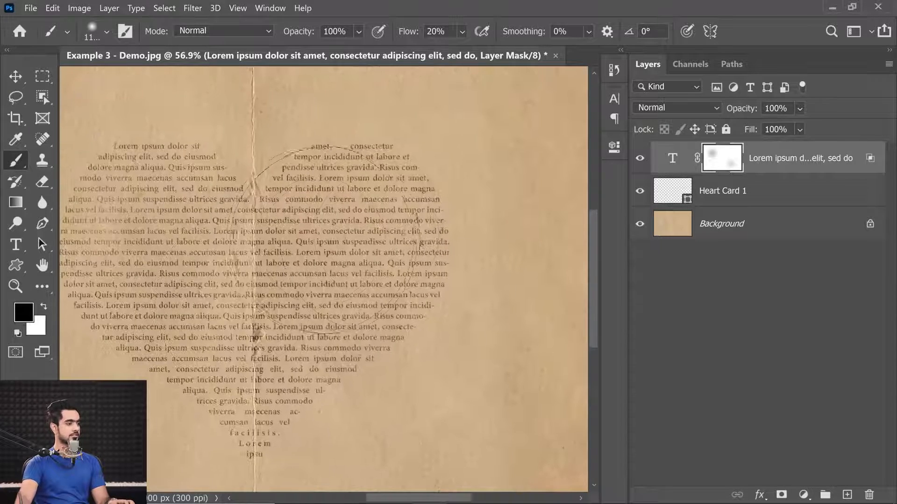
Paint black on the text layer's mask with a small soft brush to fade the heart text along the paper's central fold.
left_click_drag(257, 301, 130, 308)
left_click_drag(266, 187, 257, 182)
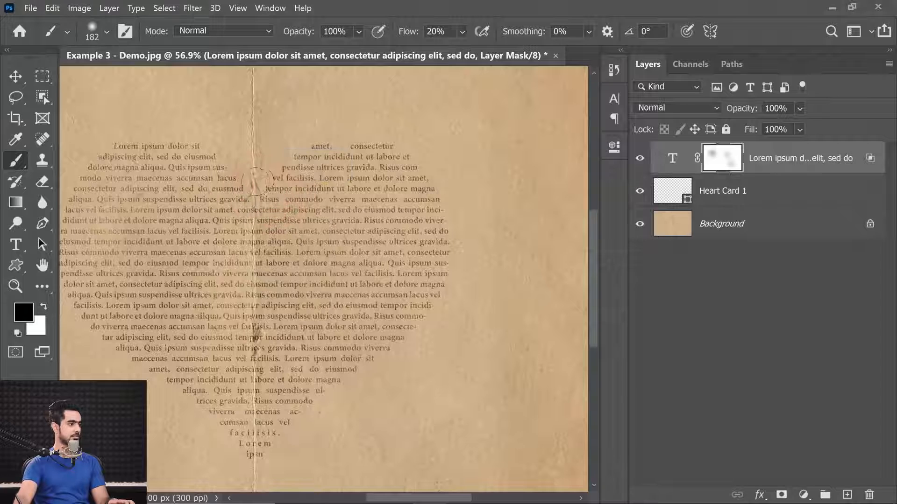
left_click_drag(266, 271, 256, 285)
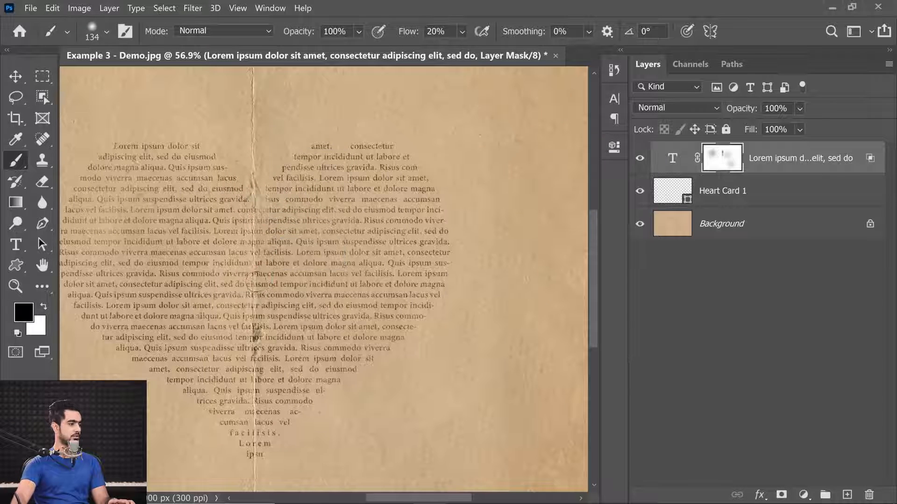
left_click_drag(266, 336, 273, 265)
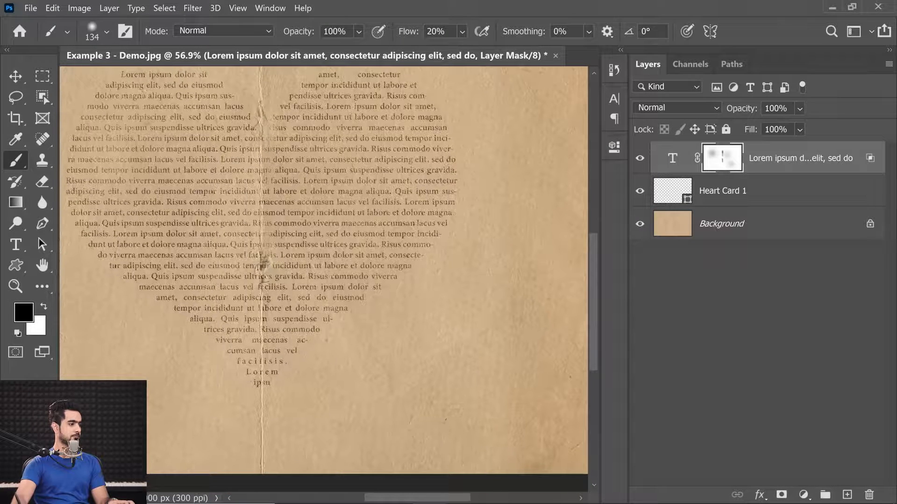
left_click_drag(262, 301, 282, 361)
Fade more of the heart's right lobe and lower-left edge by painting black on the mask with a larger soft brush.
scroll(303, 332, "down", 5)
left_click_drag(310, 290, 360, 282)
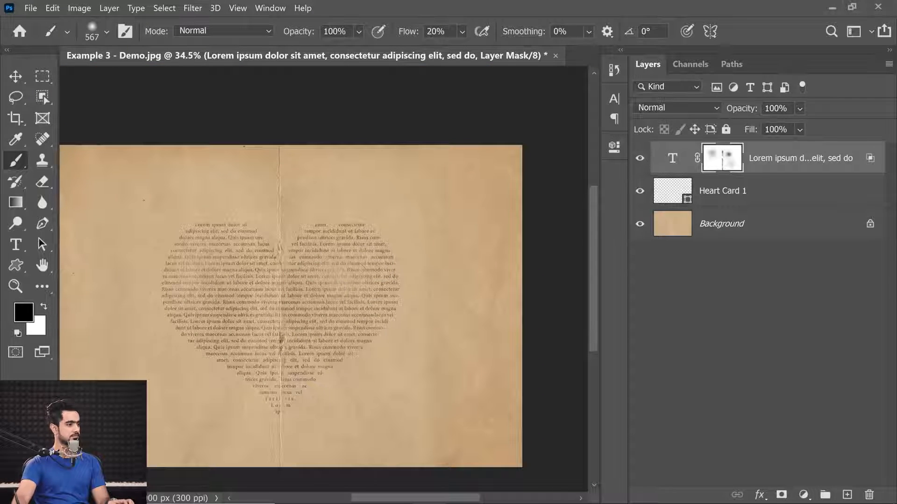
left_click_drag(185, 364, 267, 373)
left_click(208, 369)
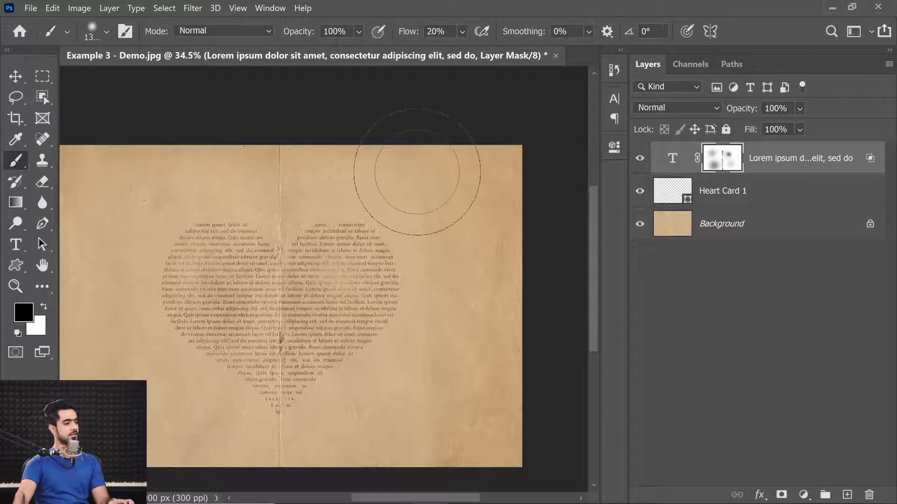
key("ctrl+0")
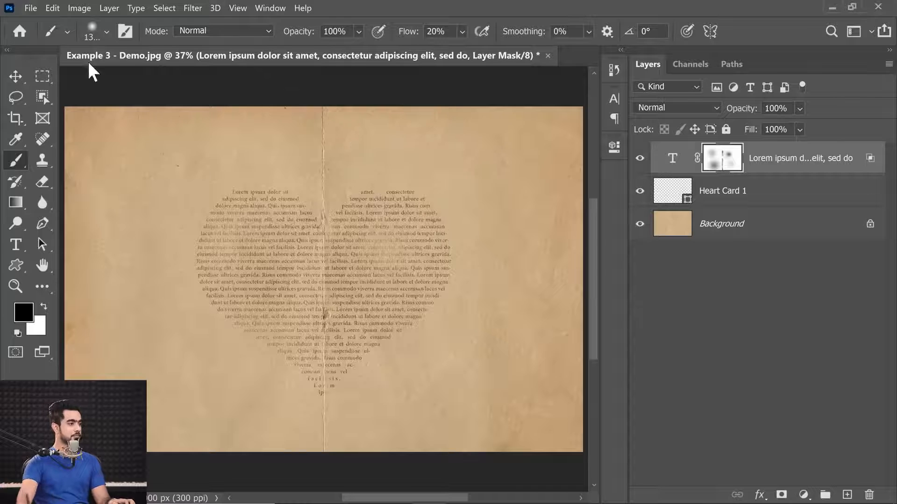
Browse the brush presets to the Dried Blood Splatters set and hide the Brush Stroke previews.
left_click(92, 32)
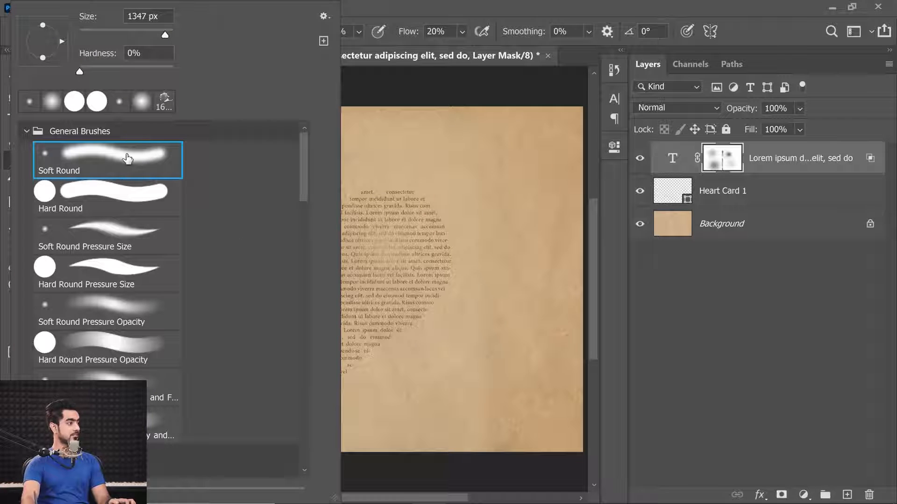
left_click(24, 133)
left_click(24, 192)
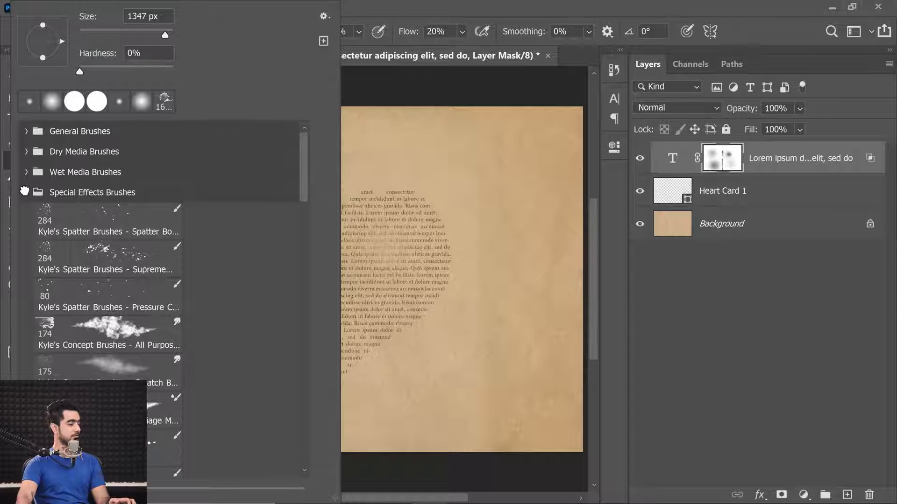
left_click(24, 191)
mouse_move(302, 210)
left_mouse_down()
mouse_move(300, 247)
mouse_move(229, 260)
left_mouse_up()
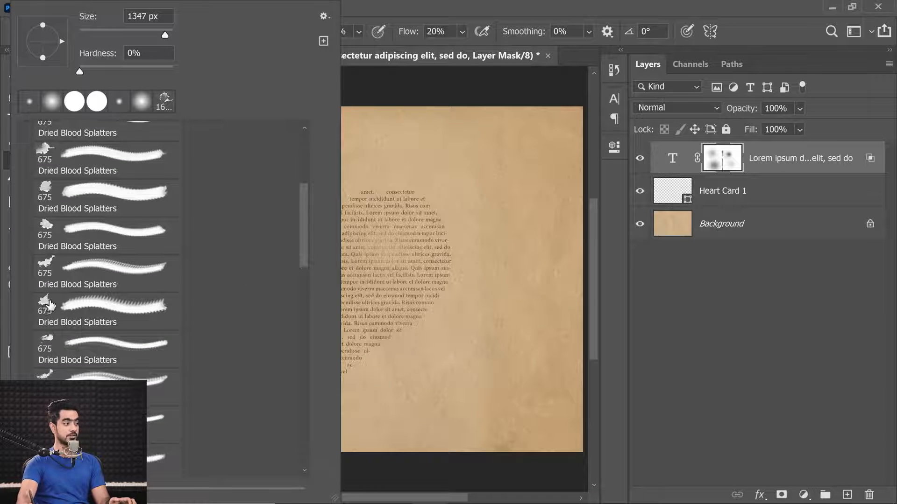
left_click(323, 17)
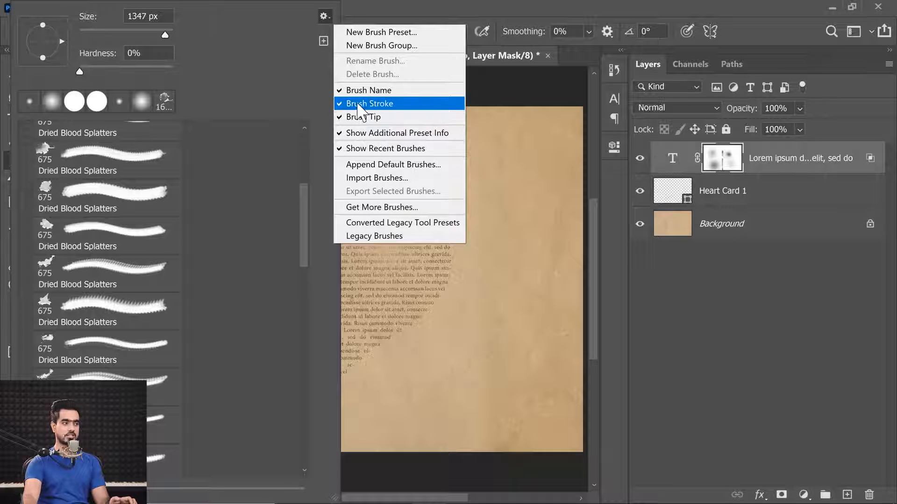
left_click(344, 104)
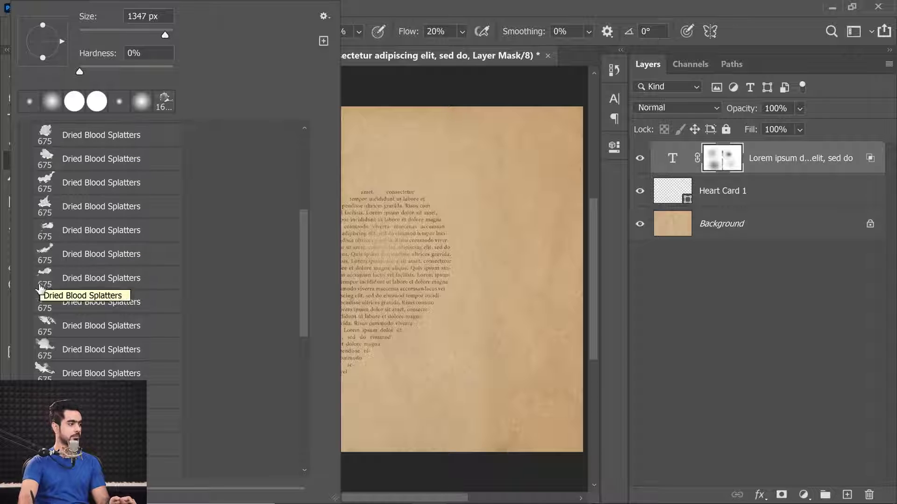
Choose a Dried Blood Splatters brush for the text layer's mask, enlarged to 2000 px with 50% flow.
left_click(45, 346)
left_click(694, 348)
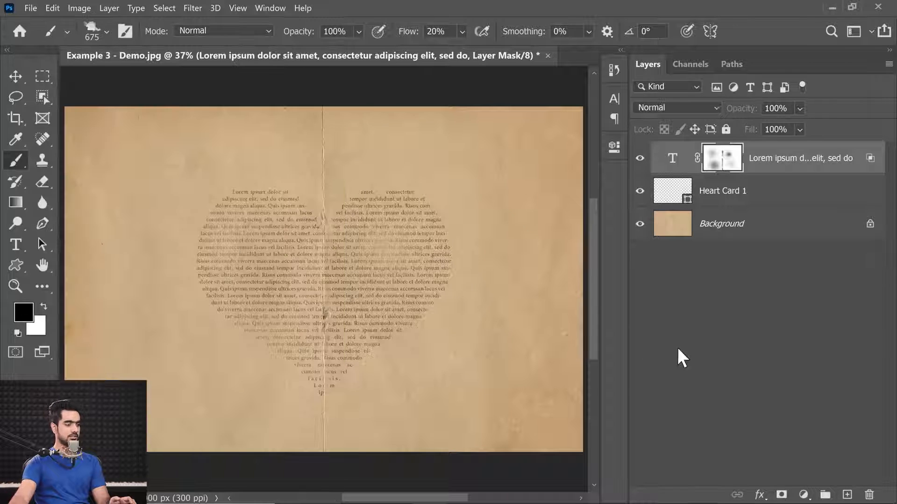
left_click(723, 159)
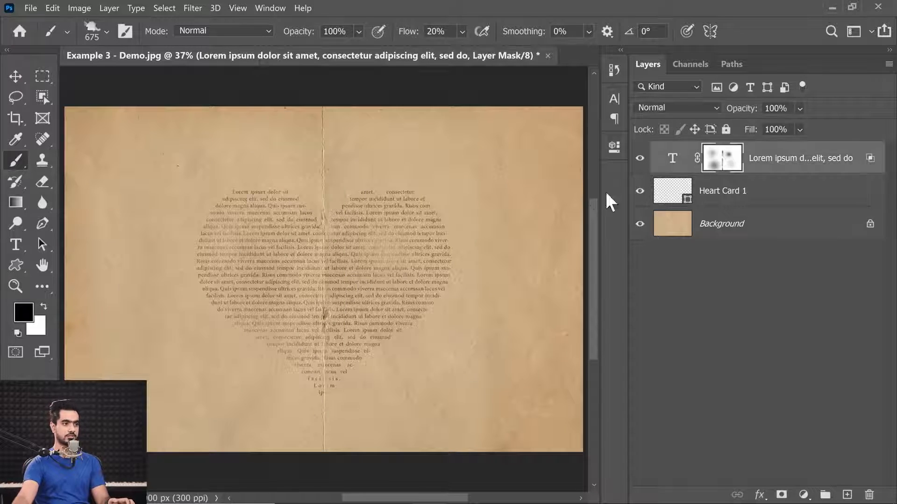
key("bracketright")
key("bracketright")
key("bracketright")
key("bracketright")
key("bracketright")
key("bracketright")
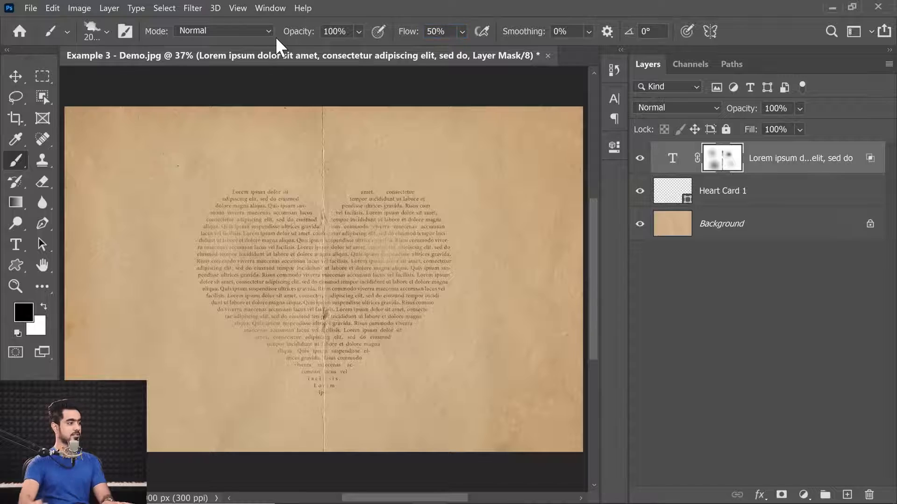
Stamp the black splatter brush on the mask to wear away text along the heart's lower-right edge.
left_click(415, 340)
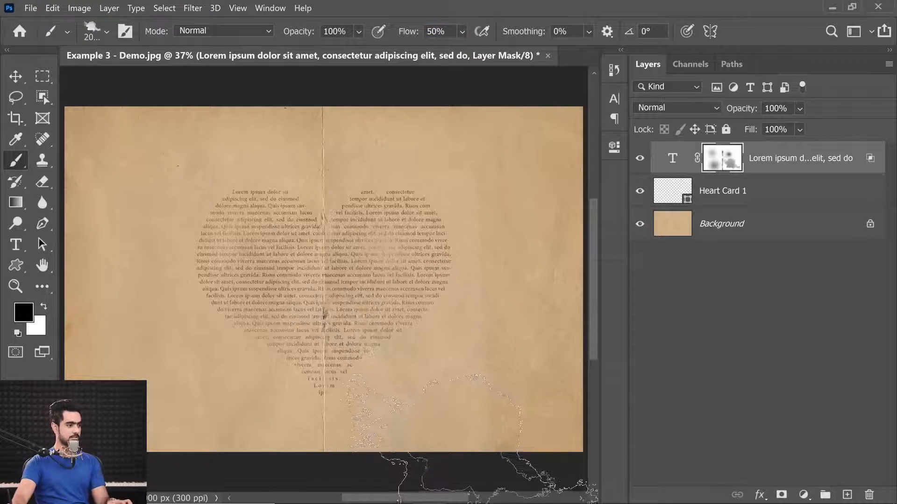
left_click_drag(413, 362, 433, 362)
left_click_drag(292, 280, 393, 313)
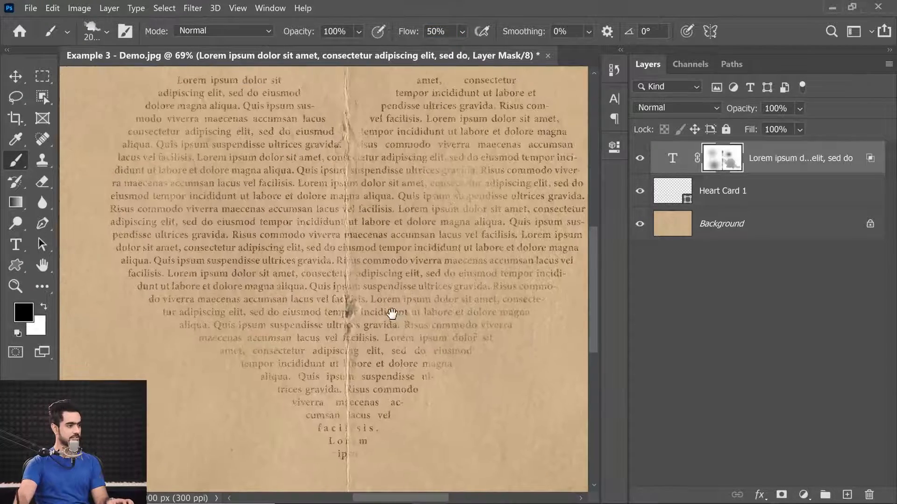
left_click_drag(214, 288, 281, 308)
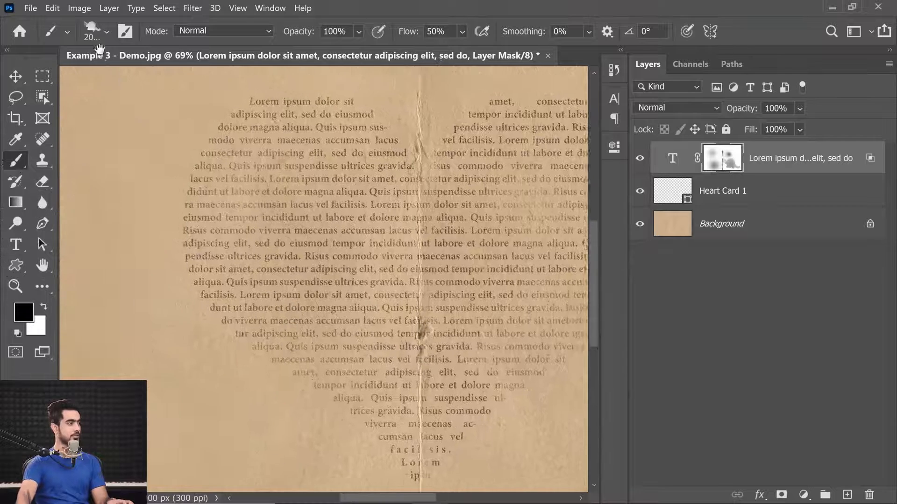
Switch to a different Dried Blood Splatters brush and enlarge it beyond its 675 px default.
right_click(98, 235)
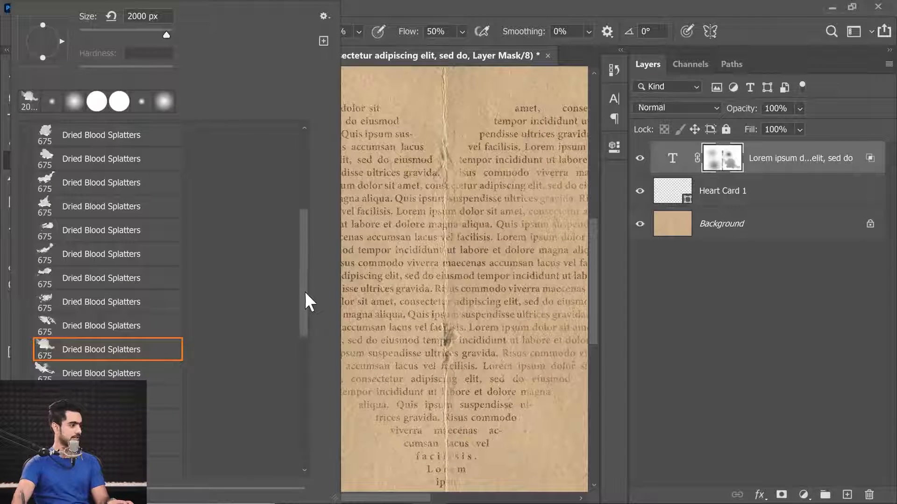
mouse_move(301, 298)
left_mouse_down()
mouse_move(295, 343)
mouse_move(281, 351)
left_mouse_up()
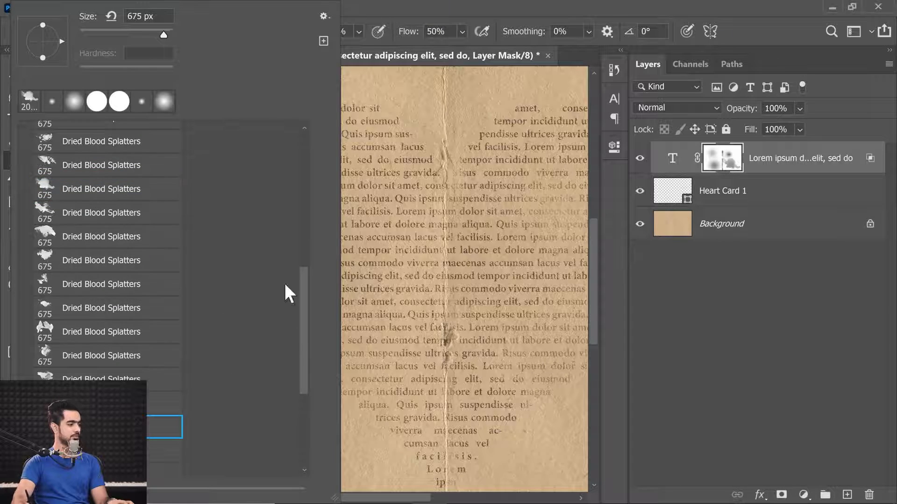
left_click(435, 222)
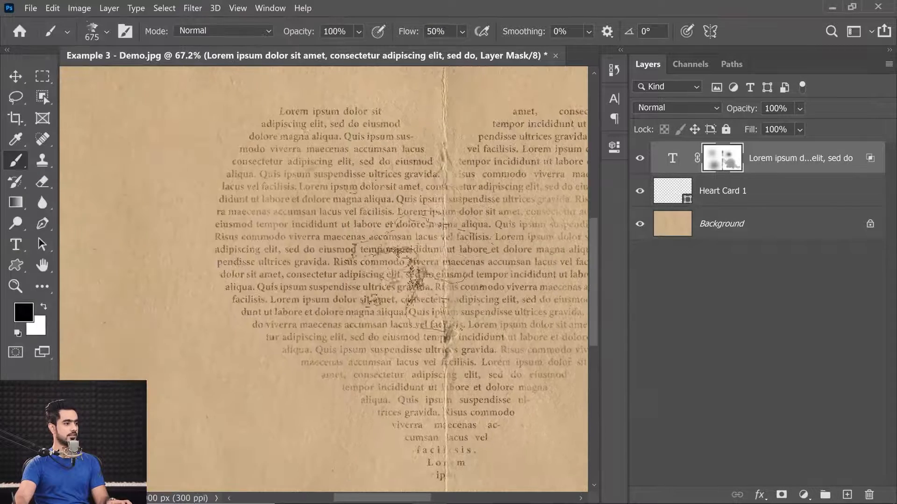
key("bracketright")
key("bracketright")
key("bracketright")
key("bracketright")
key("bracketright")
Stamp the splatter on the mask around the heart's sides and lower left, and compare the result using undo and redo.
left_click(394, 274)
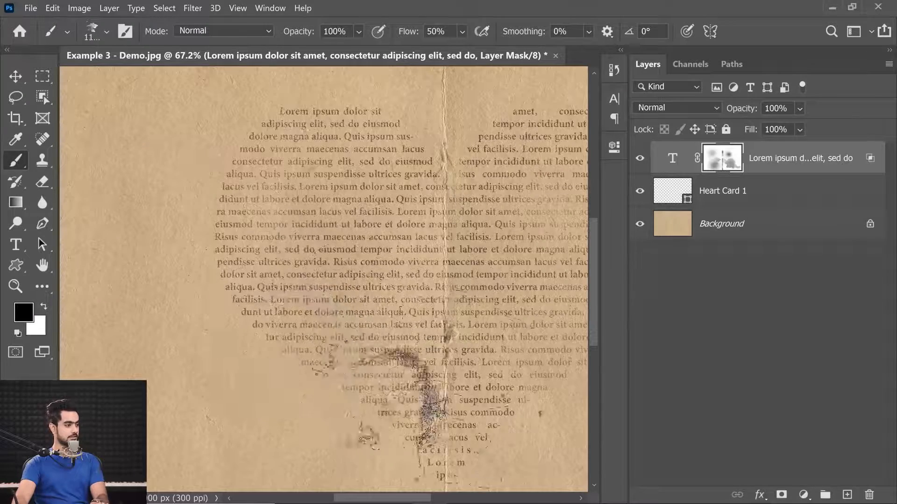
left_click_drag(459, 284, 402, 277)
left_click(264, 351)
key("ctrl+z")
key("ctrl+z")
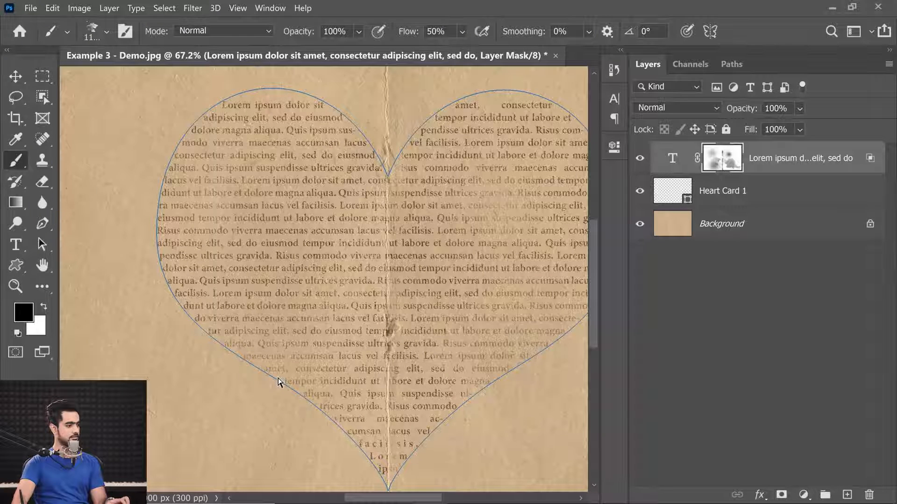
key("ctrl+shift+z")
key("ctrl+z")
key("ctrl+shift+z")
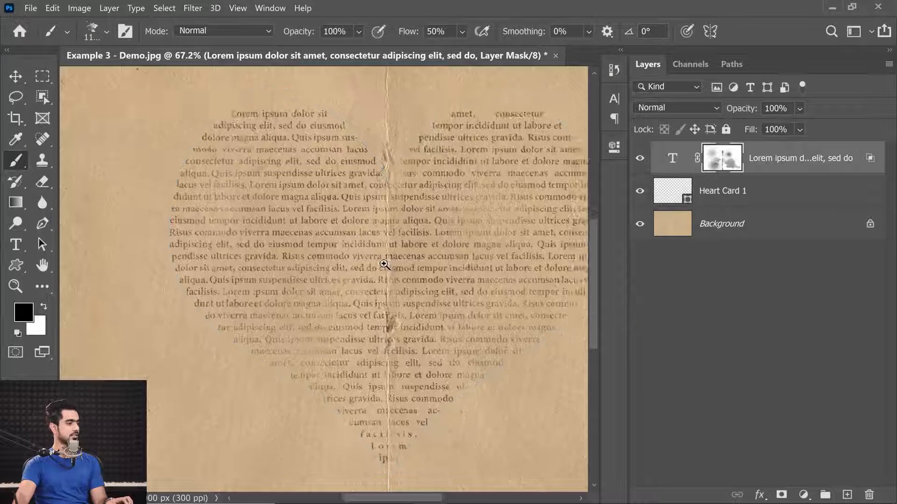
Pick another 675 px Dried Blood Splatters brush and reselect the heart text layer's mask.
scroll(386, 264, "down", 3)
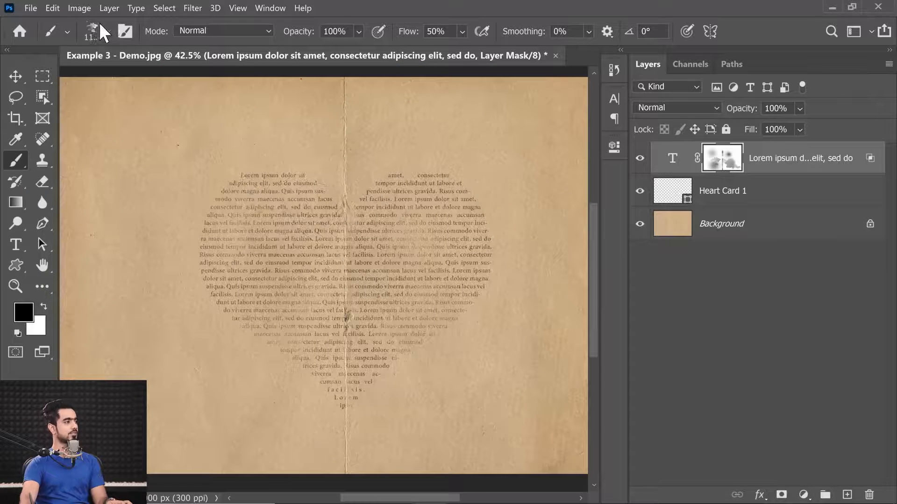
left_click(103, 28)
left_click_drag(303, 358, 302, 395)
left_click(107, 377)
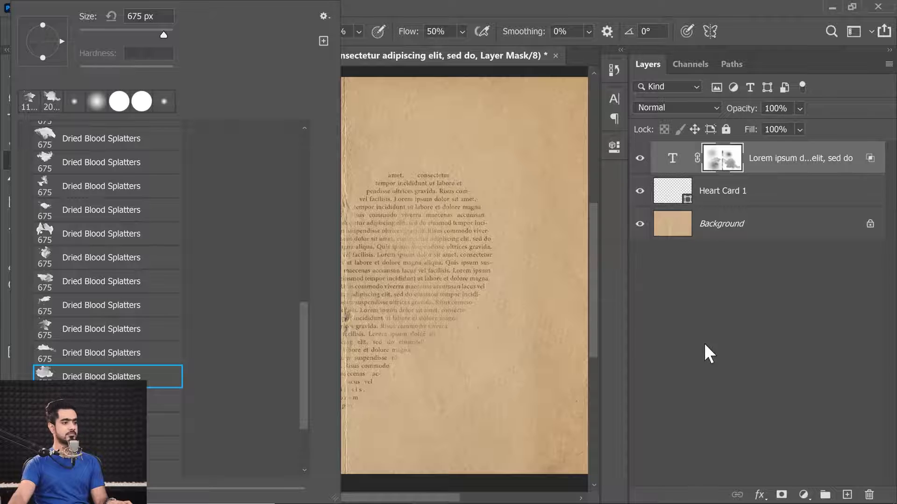
left_click(699, 322)
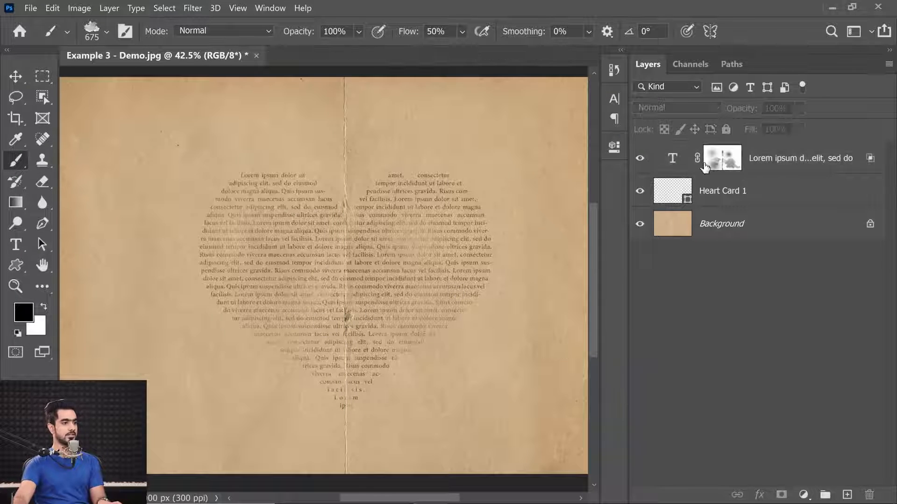
left_click(719, 164)
Greatly enlarge the splatter brush, stamp it over the heart's lower-left text on the mask, and undo the excess stamp.
key("bracketright")
key("bracketright")
key("bracketright")
key("bracketright")
key("bracketright")
key("bracketright")
key("bracketright")
key("bracketright")
key("bracketright")
key("bracketright")
key("bracketright")
key("bracketright")
key("bracketright")
key("bracketright")
key("bracketright")
key("bracketright")
key("bracketright")
key("bracketright")
key("bracketright")
key("bracketright")
key("bracketright")
key("bracketright")
left_click(317, 338)
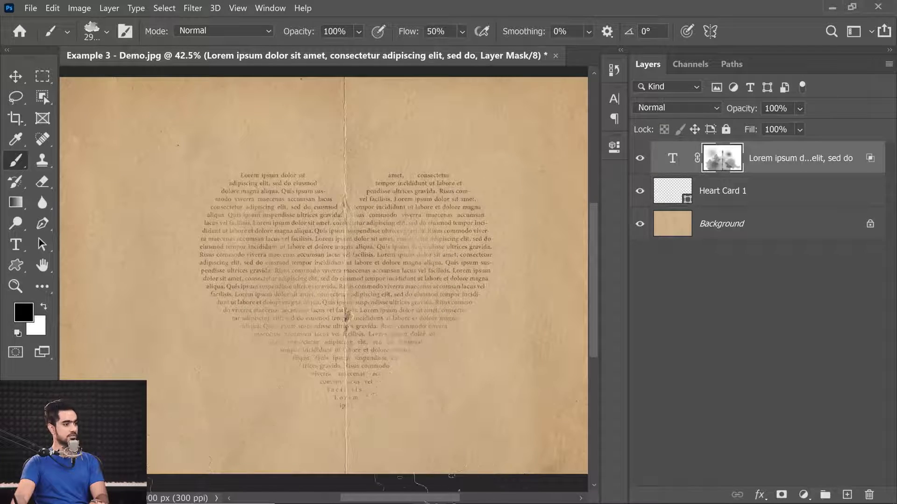
key("ctrl+z")
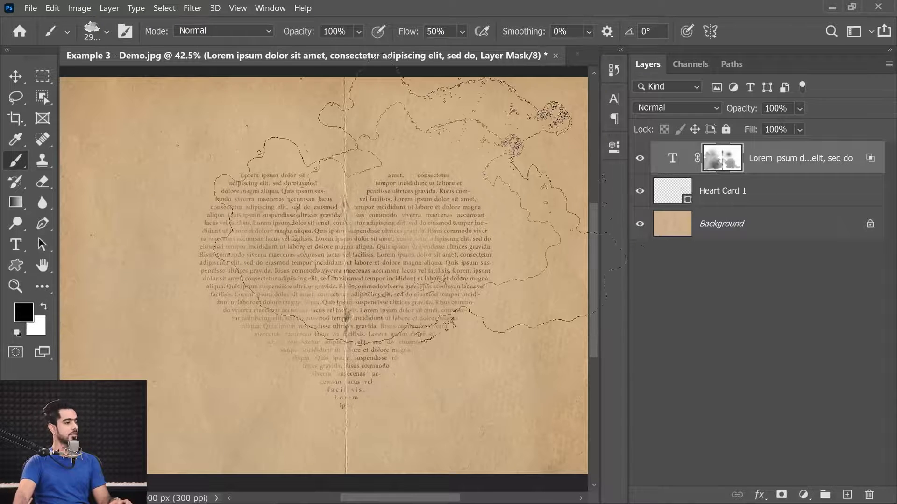
key("ctrl+0")
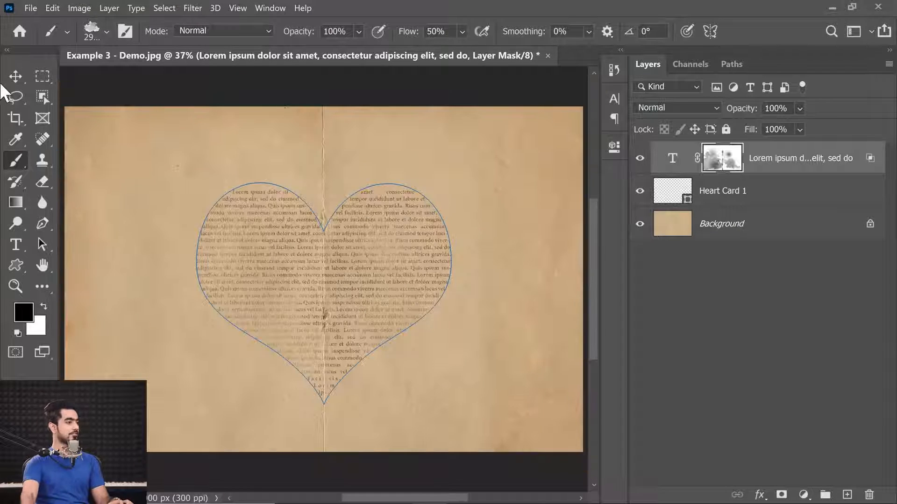
Examine the worn, faded letters up close across the heart, including the fold and the lower-left area.
left_click(21, 78)
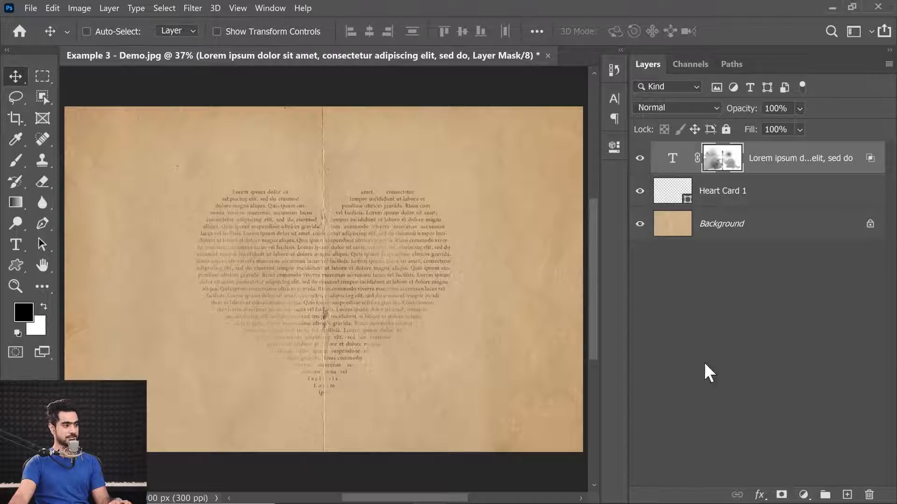
left_click_drag(365, 286, 383, 304)
left_click_drag(457, 324, 374, 214)
left_click_drag(250, 288, 514, 334)
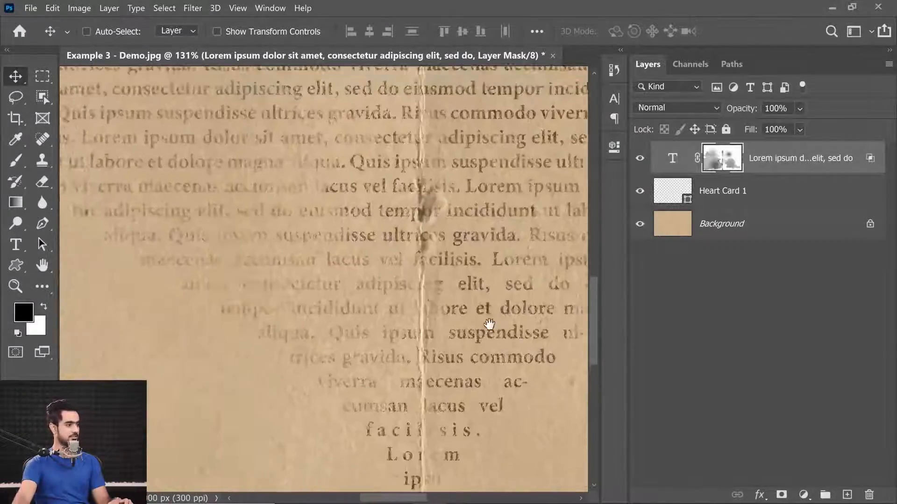
left_click_drag(188, 183, 307, 360)
left_click_drag(319, 184, 370, 257)
left_click_drag(430, 197, 345, 313)
left_click_drag(515, 263, 352, 252)
left_click_drag(561, 281, 407, 246)
key("ctrl+0")
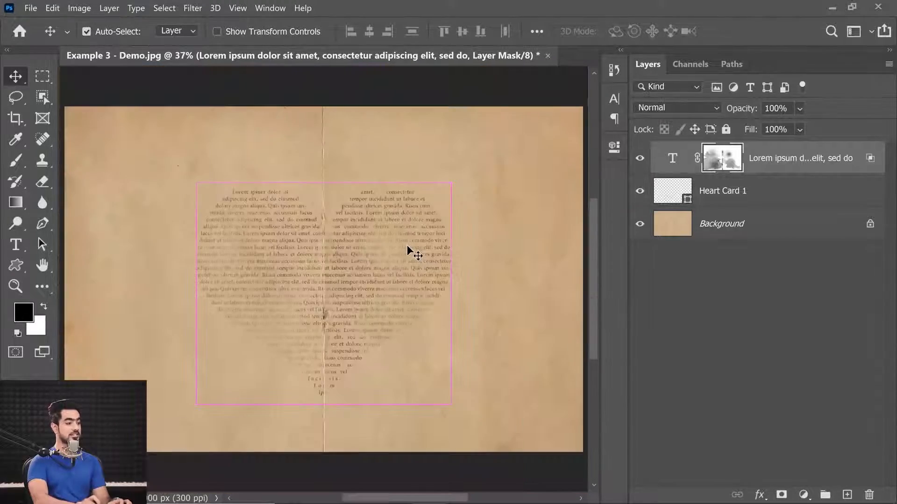
Select all of the heart text for editing and set its font size to 30 pt.
double_click(670, 156)
left_click(583, 132)
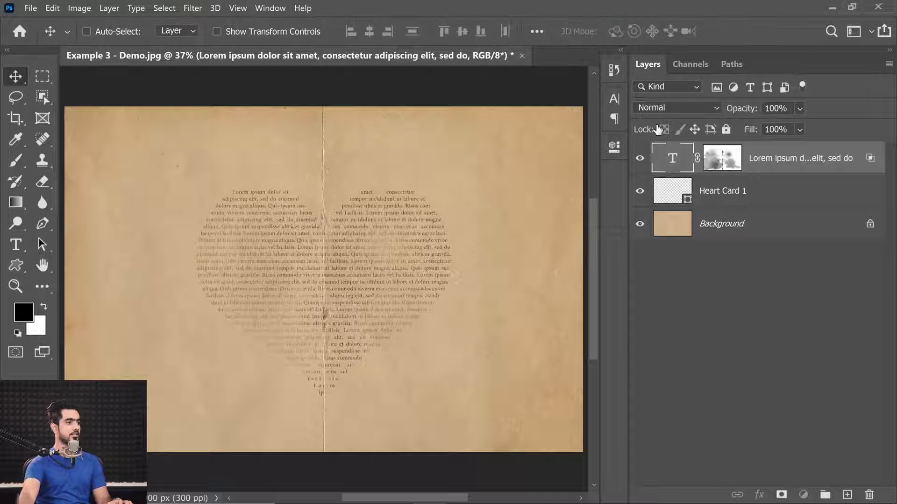
double_click(673, 160)
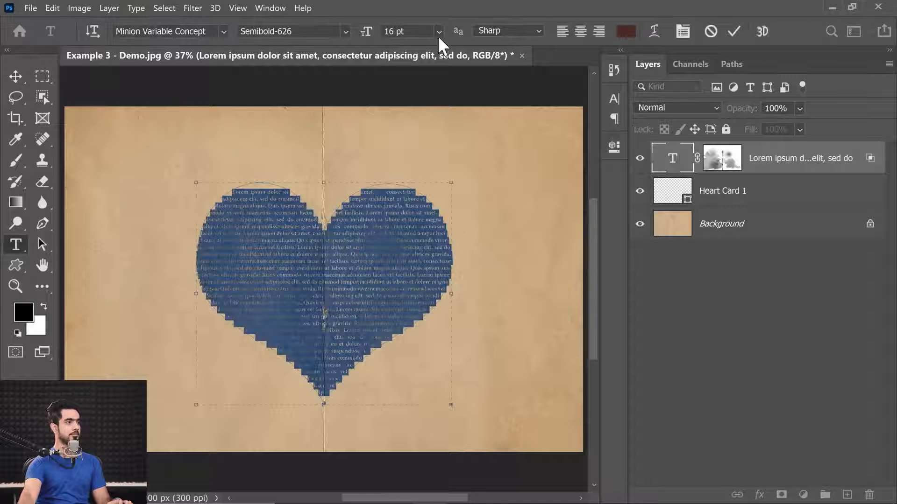
left_click(438, 32)
left_click(410, 179)
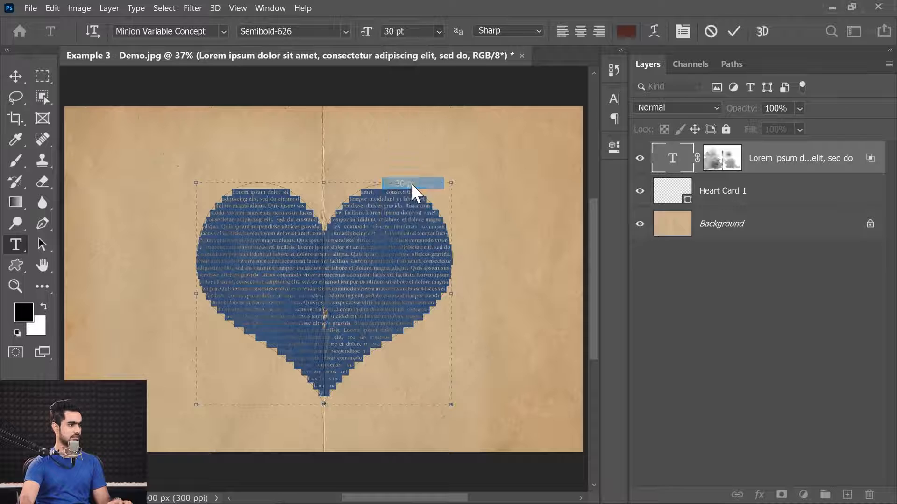
Set the heart text's font size to 24 pt and finish editing it.
left_click(438, 32)
left_click(423, 167)
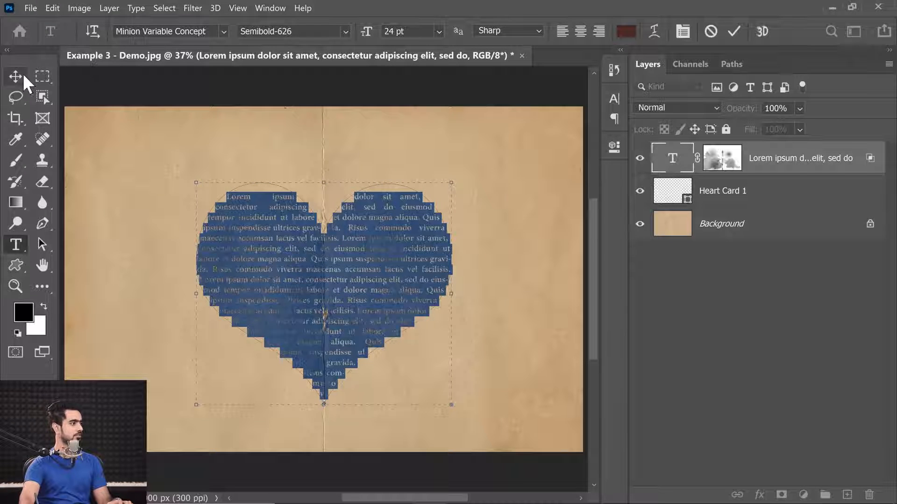
right_click(19, 76)
left_click(735, 369)
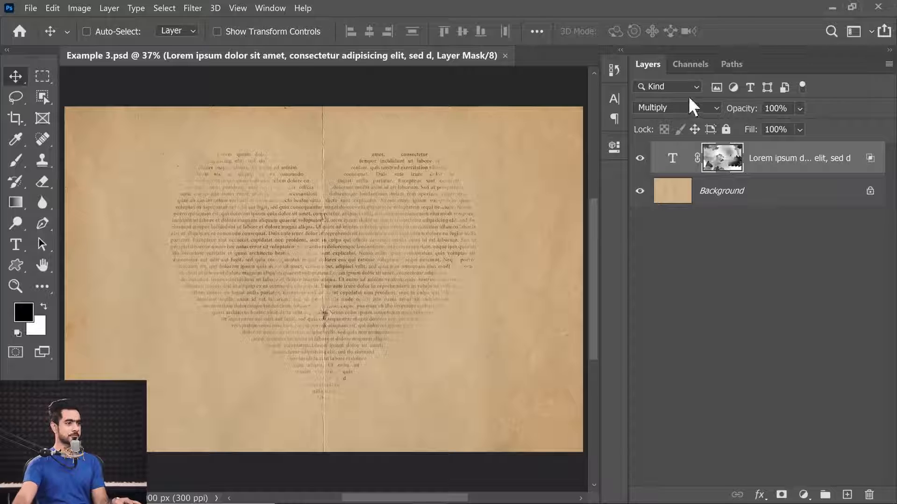
Examine the splattered text mask in Example 3.psd on its own, and the faded heart text up close.
left_click(722, 162, "alt")
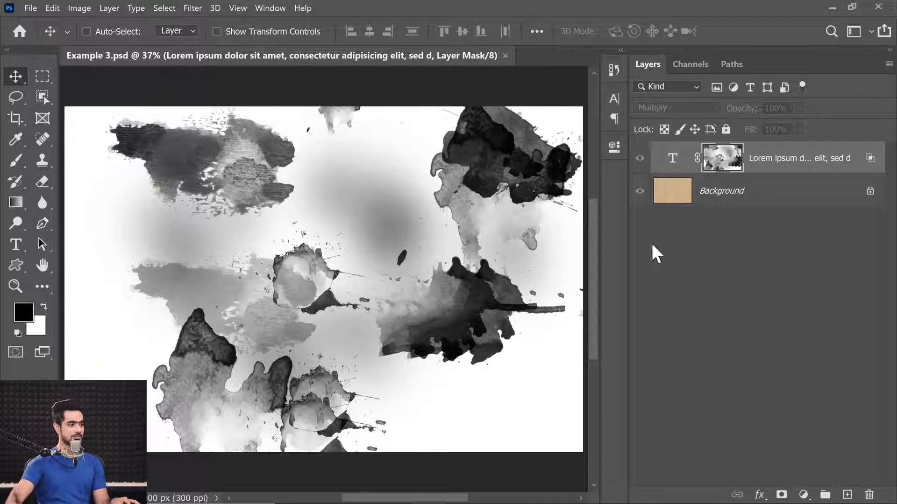
left_click(715, 143, "alt")
left_click_drag(324, 219, 340, 217)
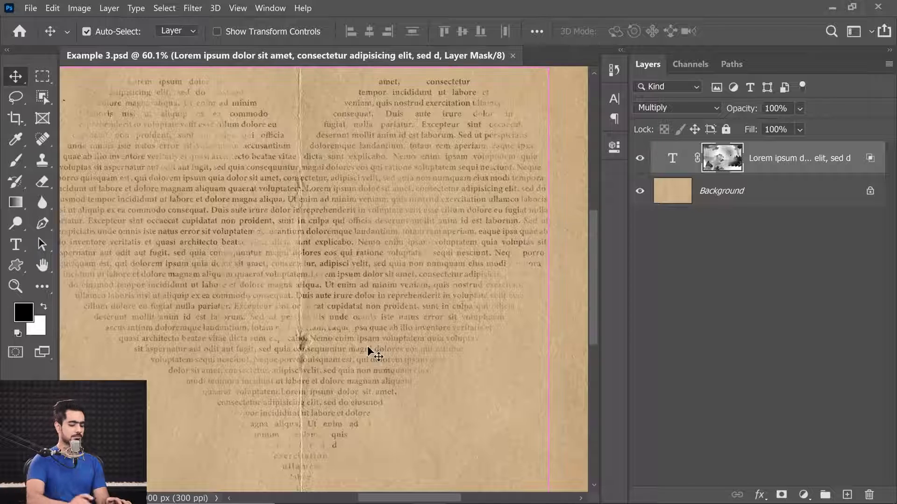
key("ctrl+0")
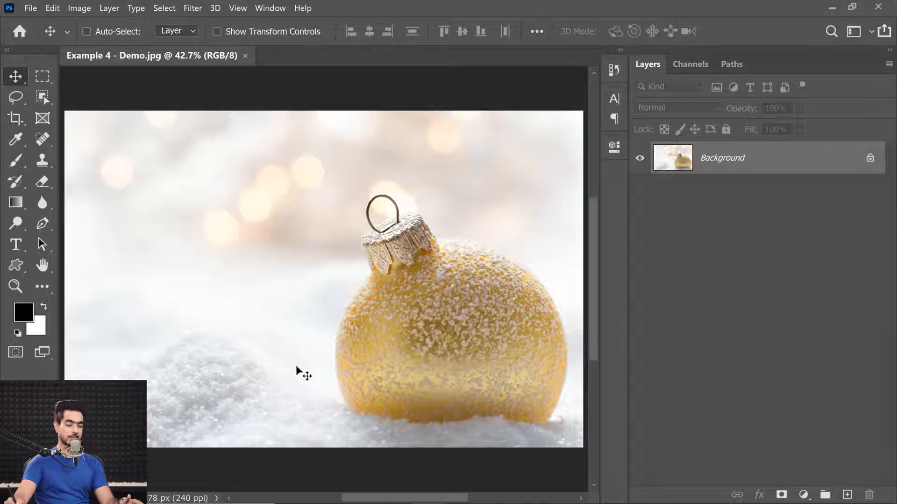
In Example 4 - Demo.jpg, draw a black circle shape about 2536 px in diameter over the gold ornament.
left_click(15, 265)
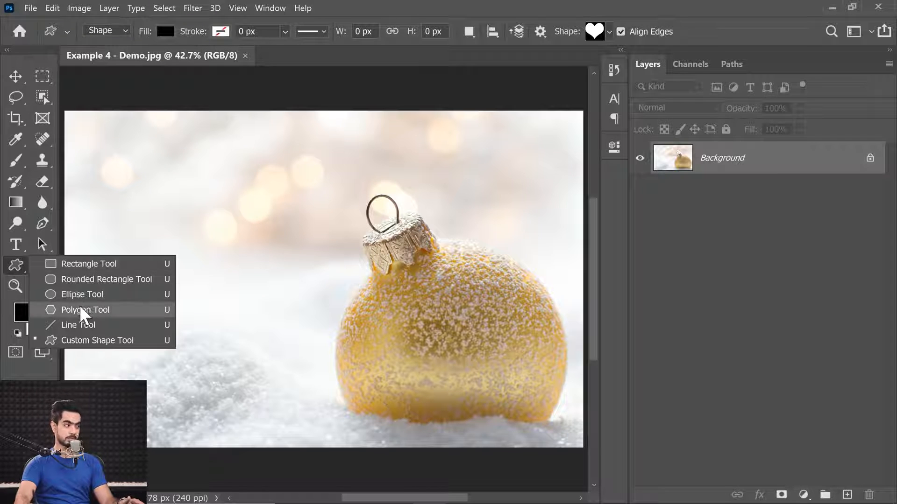
left_click(83, 295)
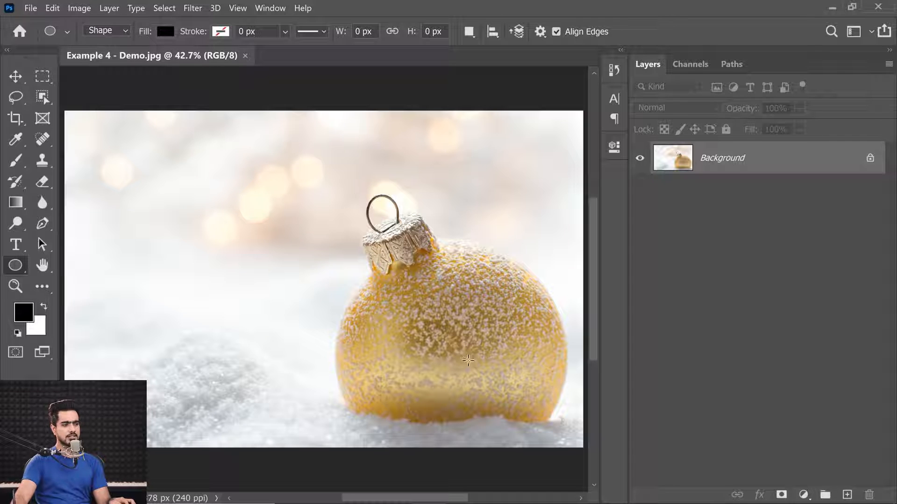
left_click_drag(456, 354, 558, 472)
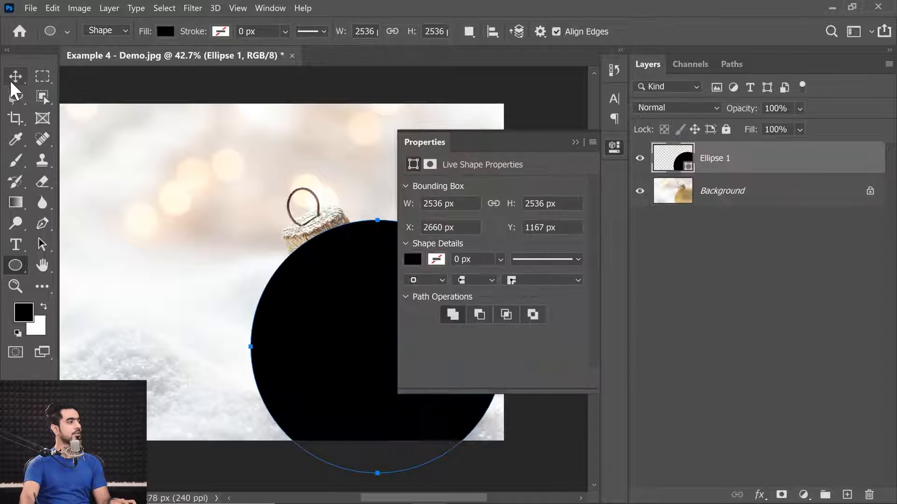
left_click(13, 81)
left_click(575, 143)
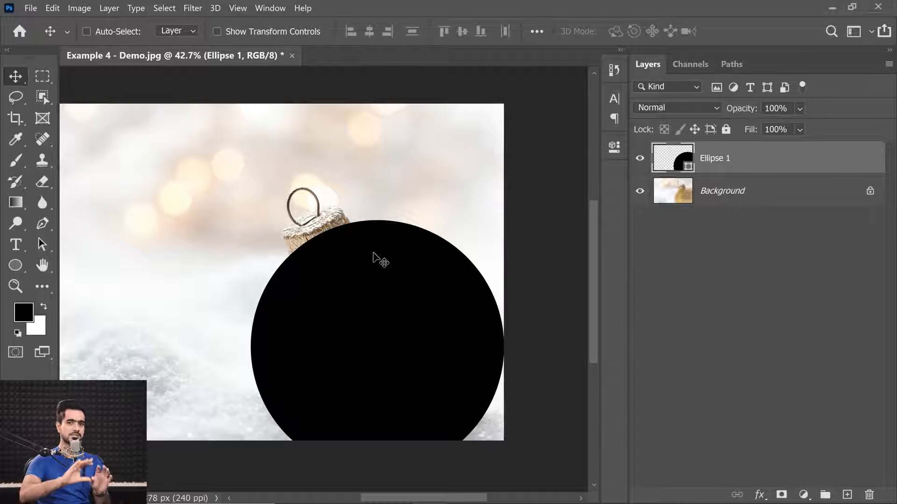
Lower the circle layer's opacity to 52% and nudge the circle until it is centred over the ornament.
left_click_drag(745, 114, 729, 115)
left_click_drag(429, 302, 423, 309)
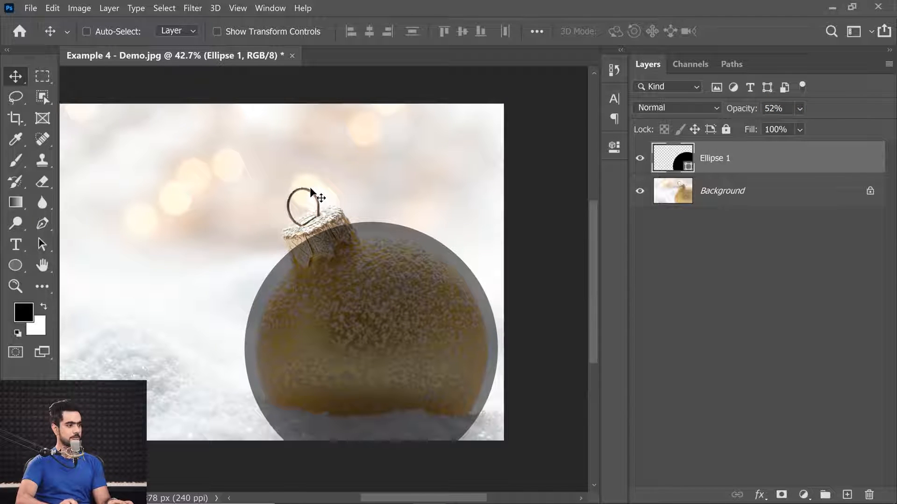
key("Left")
key("Left")
key("Right")
key("Down")
key("Down")
key("Down")
key("Right")
key("Right")
key("Down")
key("Down")
key("Down")
key("Left")
key("Left")
key("Up")
key("Up")
key("Up")
key("Up")
key("Down")
key("Left")
key("Right")
key("Right")
key("Right")
key("Right")
key("Right")
key("Up")
key("Down")
key("Left")
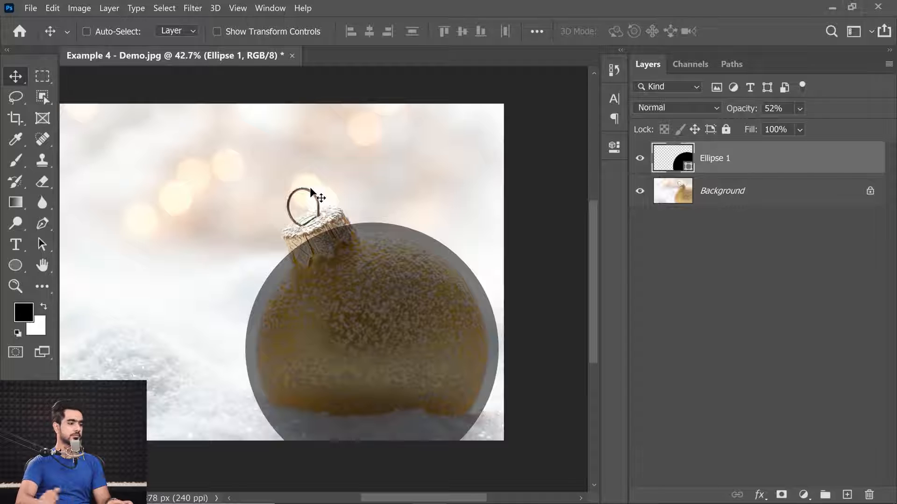
Scale the circle down to about 95% from its centre and nudge it to fit the ornament's outline.
key("ctrl+t")
left_click_drag(497, 224, 493, 227)
key("Left")
key("Left")
key("Left")
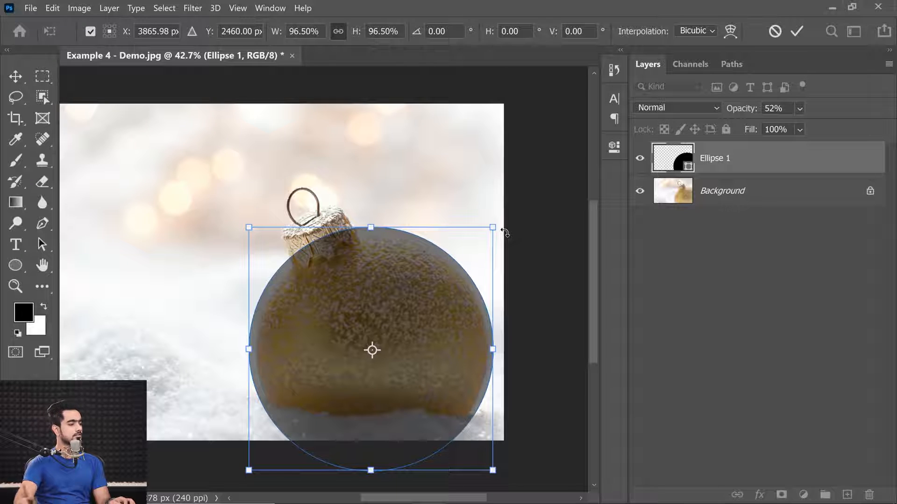
left_click_drag(492, 227, 492, 230)
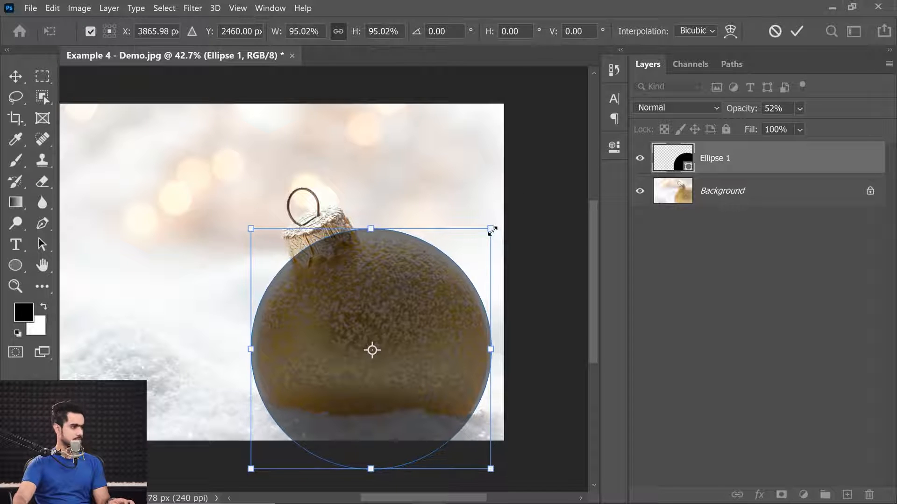
key("Left")
key("Up")
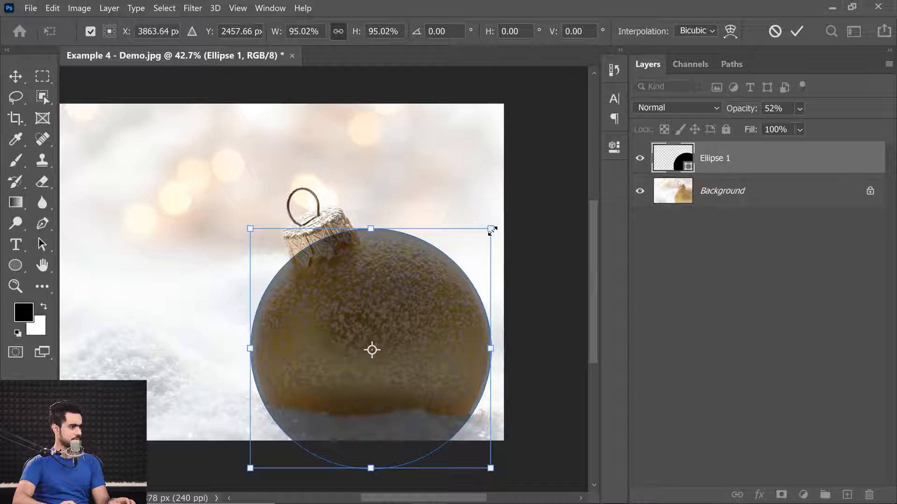
key("Return")
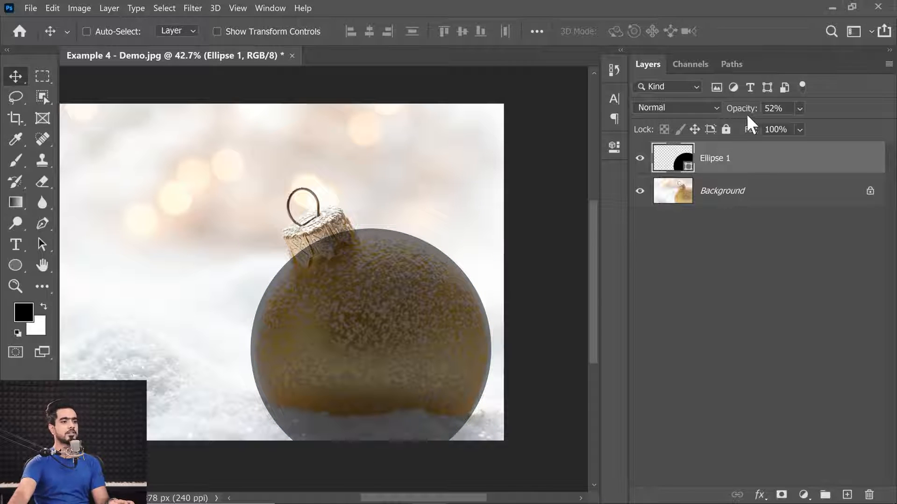
Restore the circle layer's opacity to 100% and set the shape's fill to none.
left_click_drag(750, 113, 794, 111)
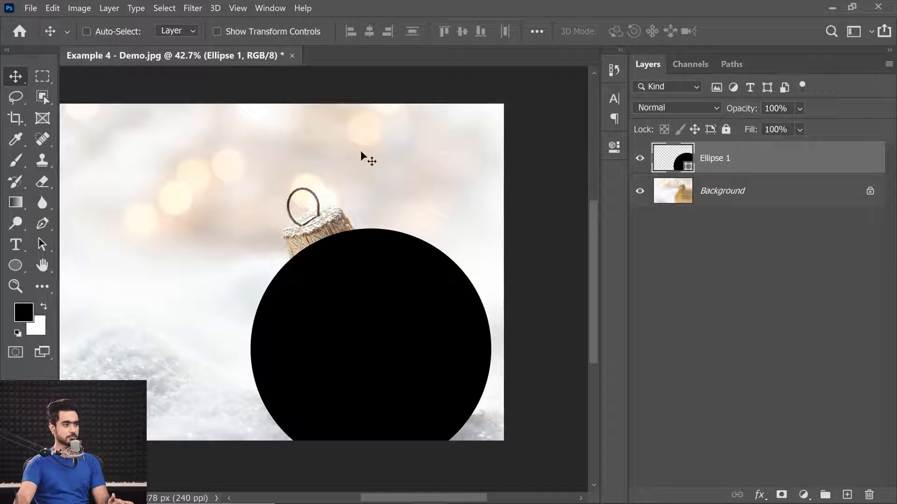
left_click(17, 264)
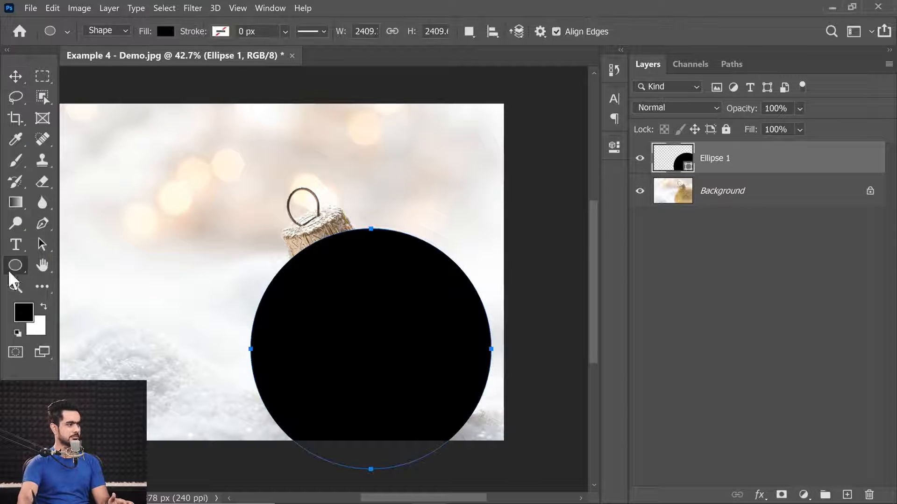
left_click(168, 33)
left_click(85, 59)
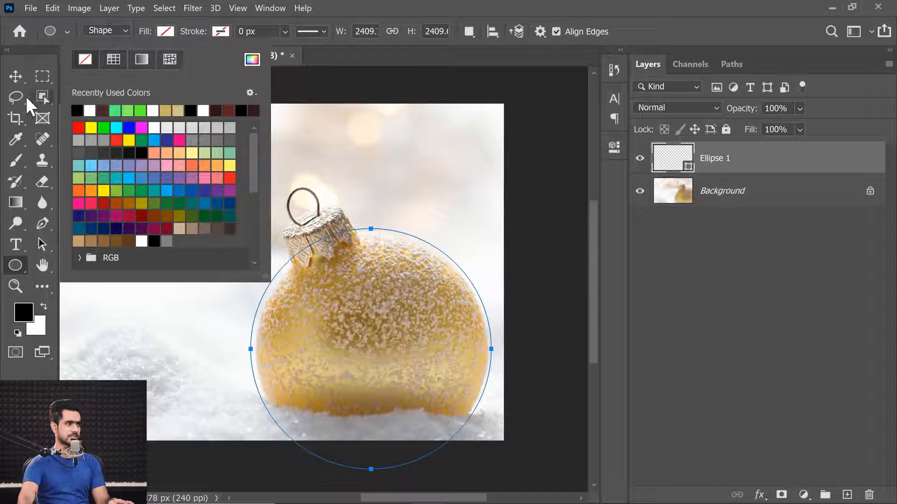
Start a type layer with placeholder text along the circle's path and set its font size to 48 pt.
left_click(16, 245)
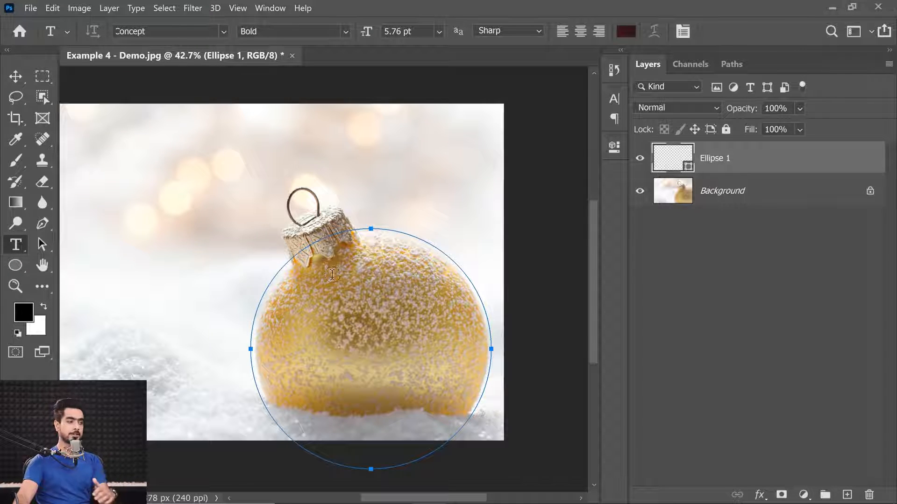
left_click(263, 294)
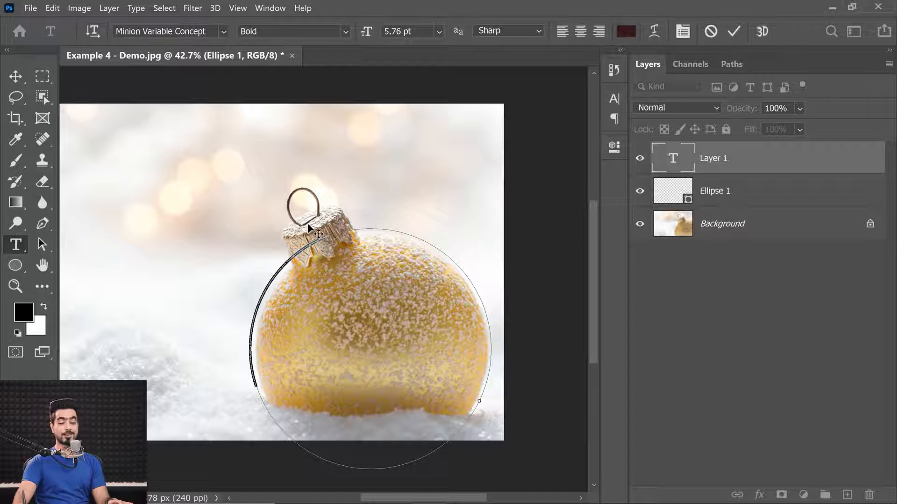
left_click(438, 32)
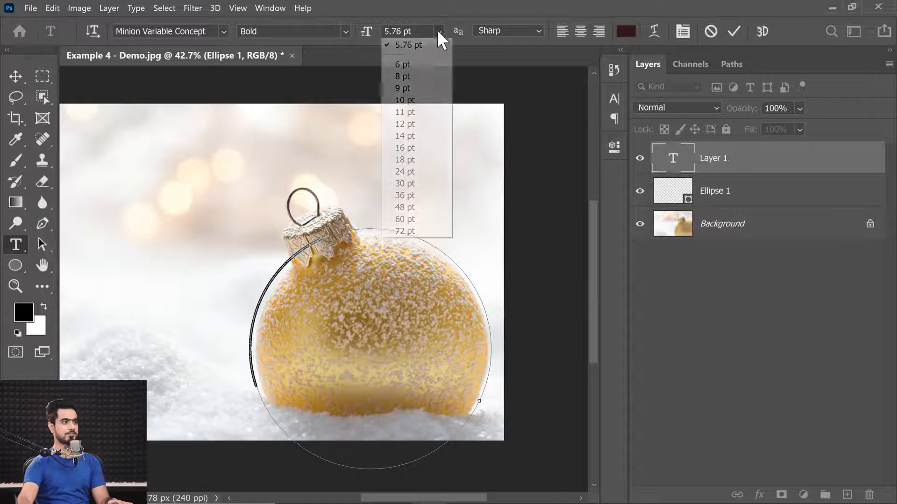
left_click(410, 196)
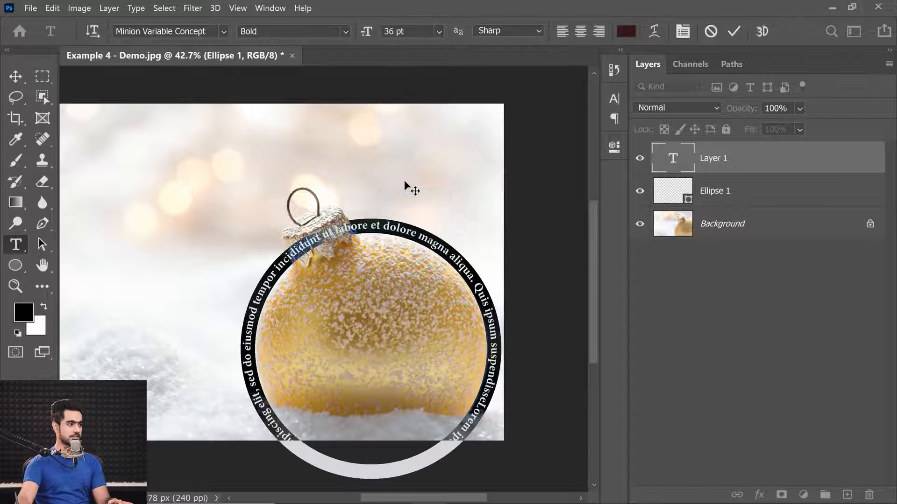
left_click(438, 31)
left_click(405, 207)
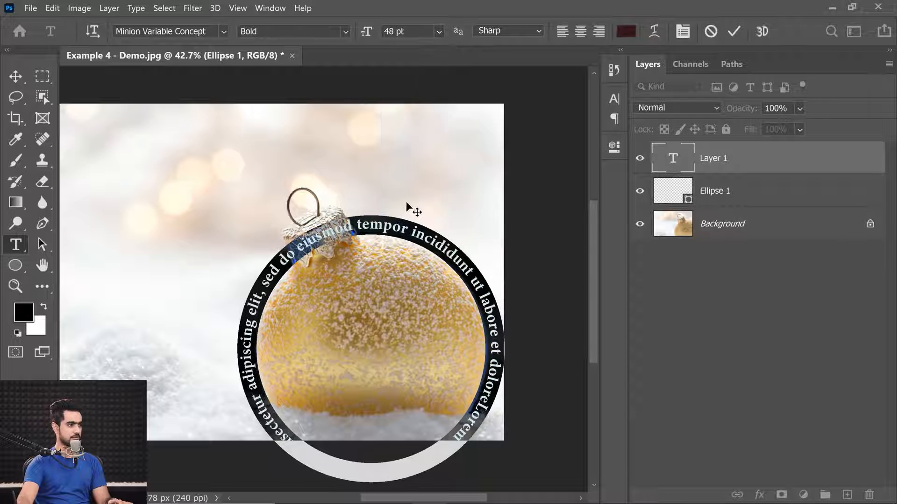
Change the path text's font to Bebas Neue Bold and replace the placeholder with "MERRY CHRISTMAS".
left_click(160, 31)
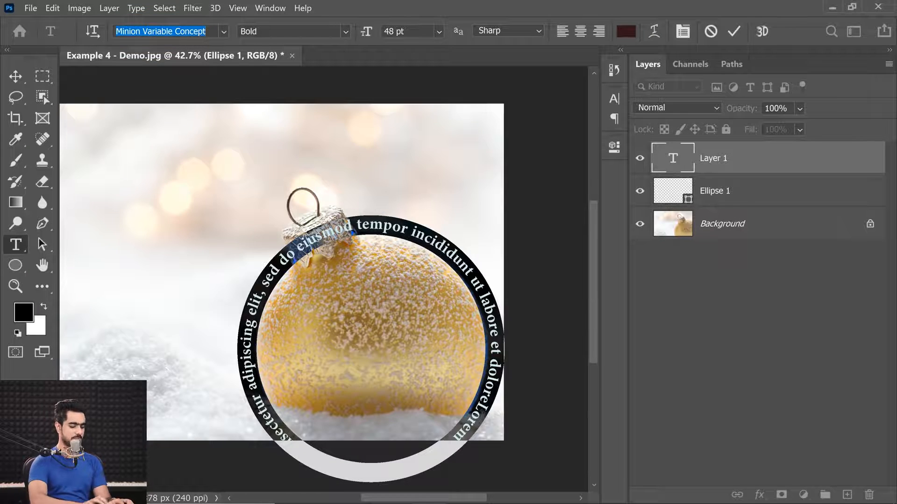
type("bebas")
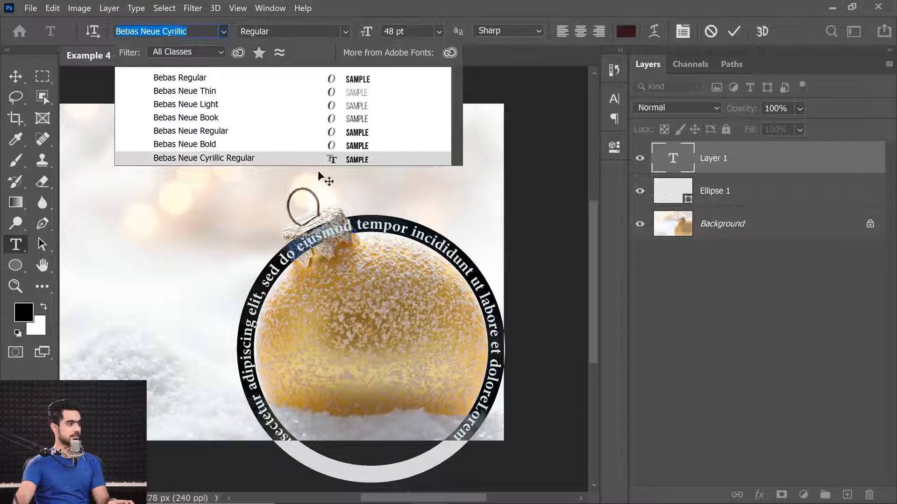
left_click(214, 145)
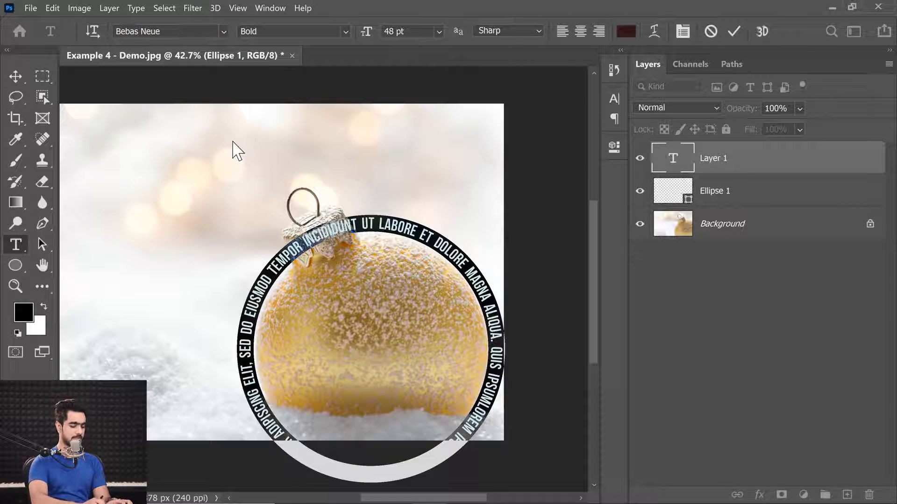
type("MERRY CH")
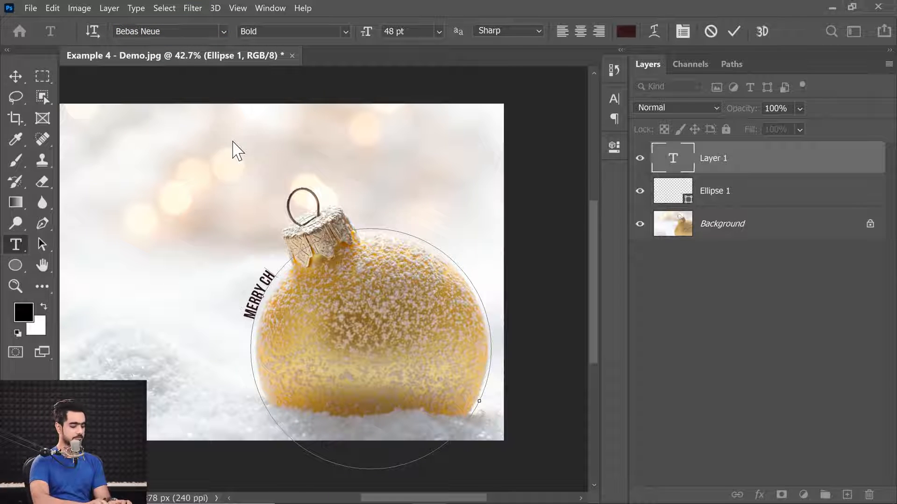
type("RISTMAS")
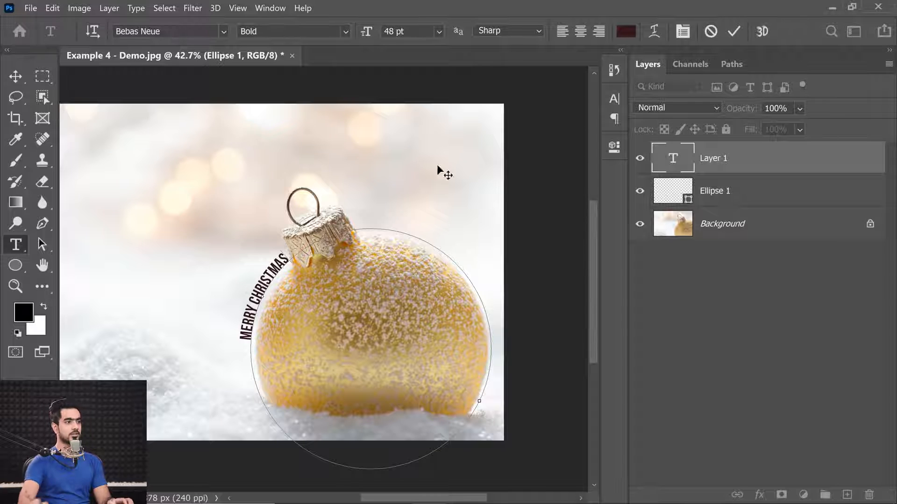
Select all of the MERRY CHRISTMAS text and left-align it along the circular path.
key("ctrl+a")
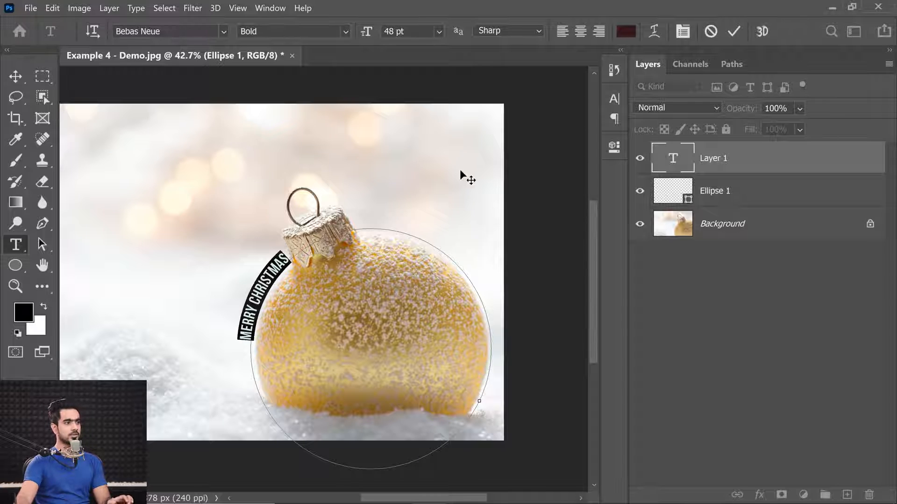
left_click(562, 32)
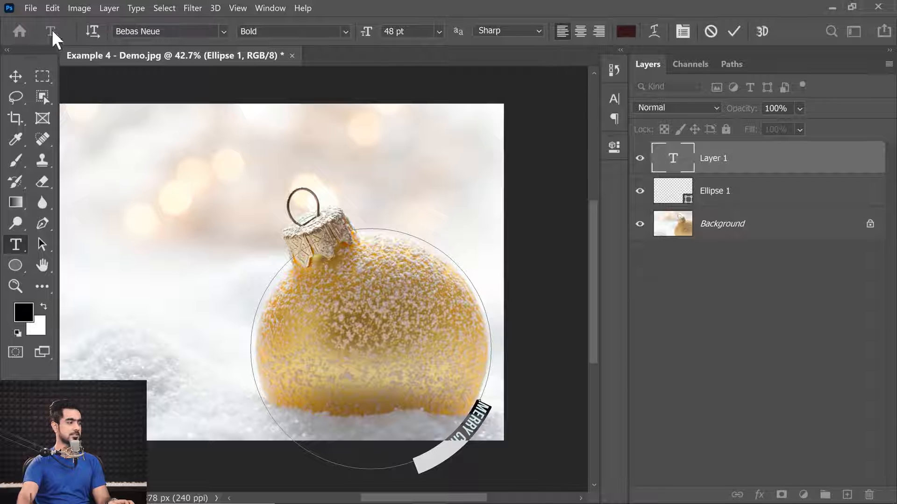
left_click(482, 416)
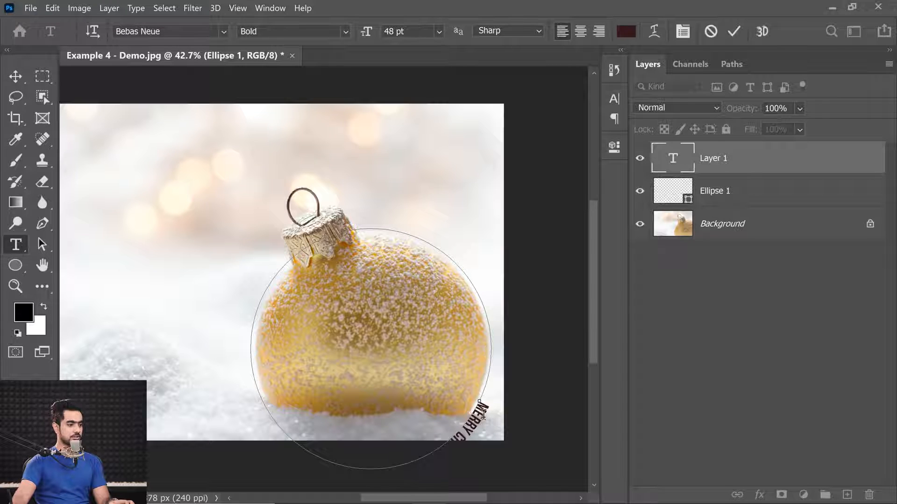
Examine the MERRY CHRISTMAS text's starting point on the circular path up close, and return to the full image.
left_click_drag(592, 340, 590, 367)
key("ctrl+plus")
key("ctrl+plus")
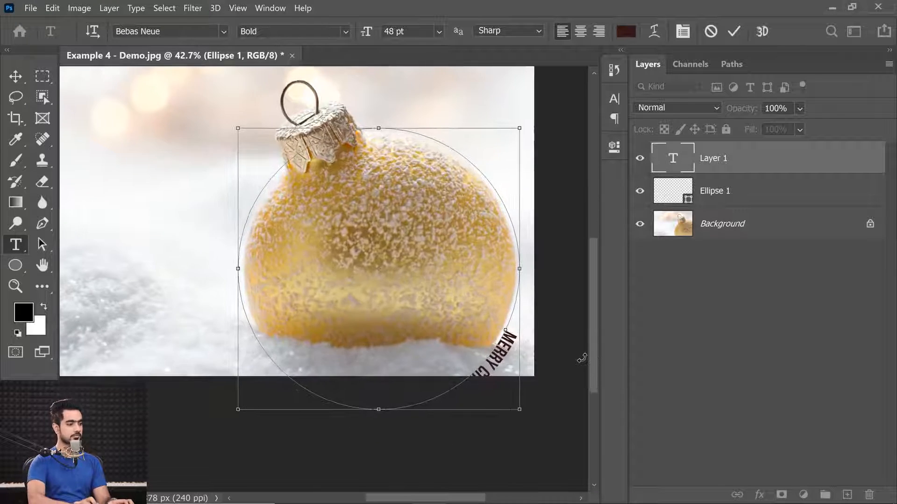
key("ctrl+plus")
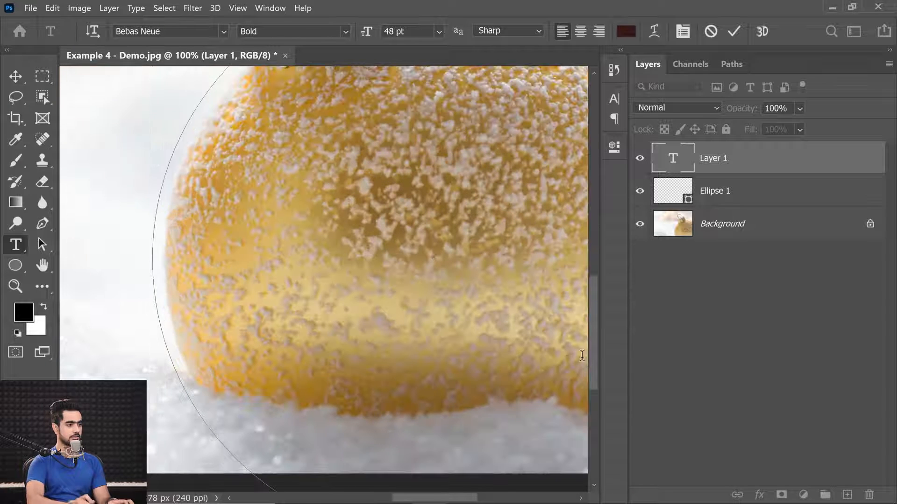
left_click_drag(444, 498, 498, 495)
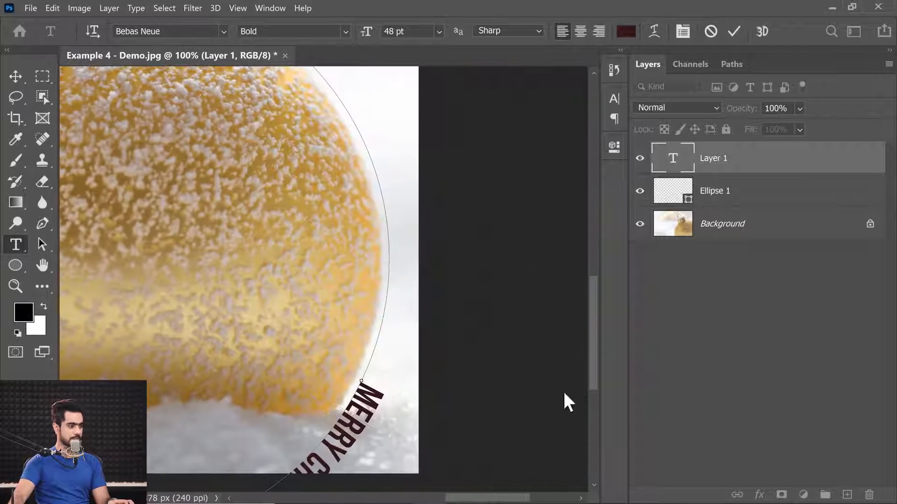
left_click_drag(590, 329, 579, 357)
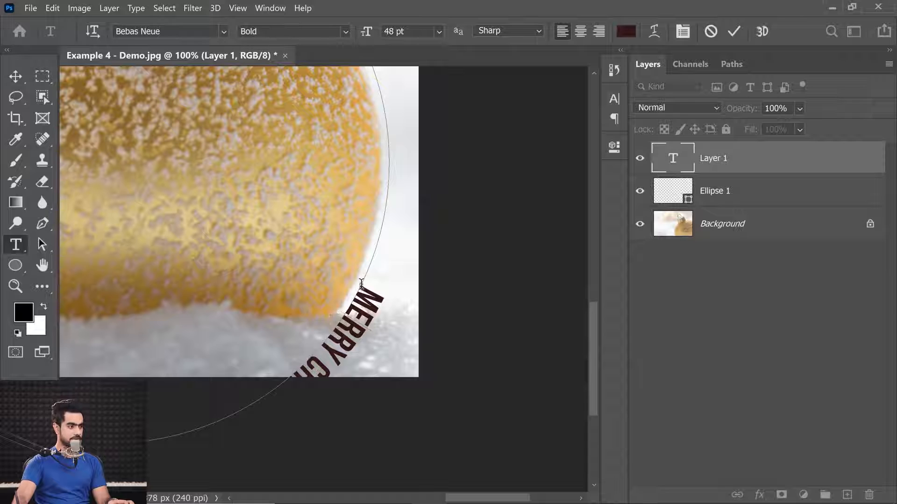
key("ctrl+plus")
key("ctrl+plus")
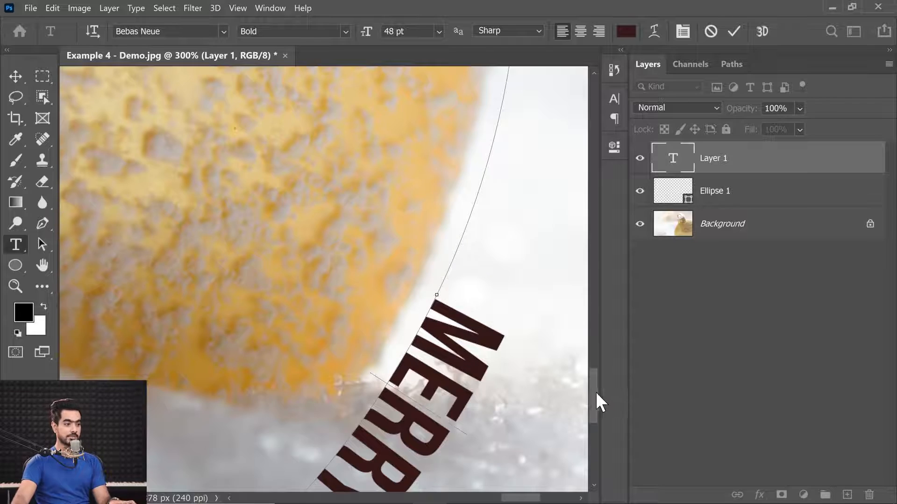
left_click_drag(596, 392, 594, 430)
mouse_move(516, 502)
left_mouse_down()
mouse_move(544, 502)
mouse_move(509, 502)
left_mouse_up()
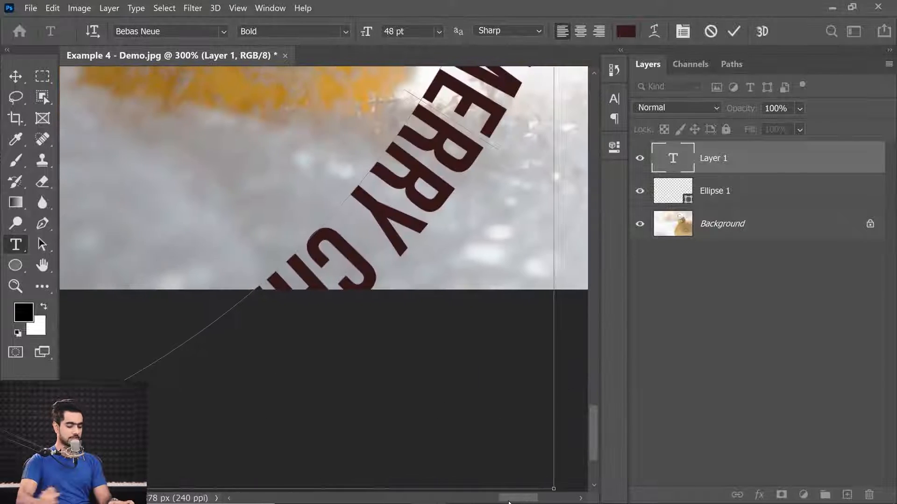
key("ctrl+0")
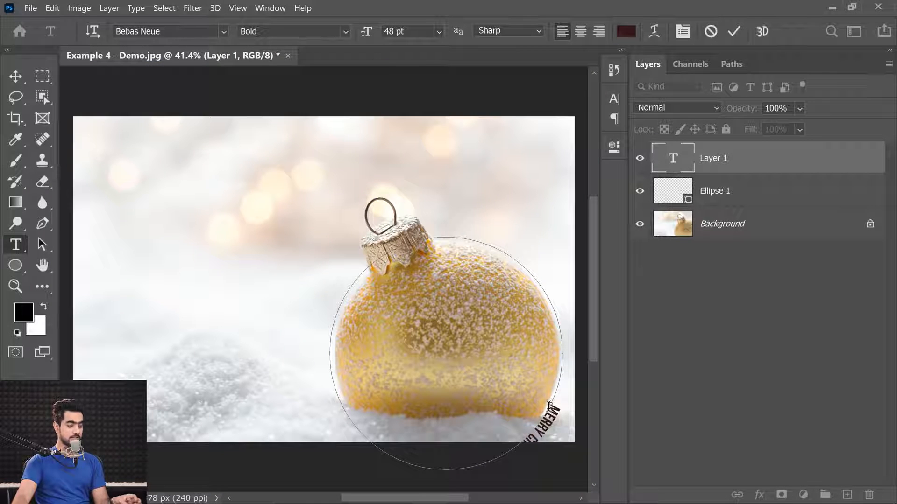
Slide the start of the MERRY CHRISTMAS text around the circle to the left side of the ornament's cap and commit it.
left_click_drag(552, 407, 396, 446)
left_click_drag(353, 278, 364, 267)
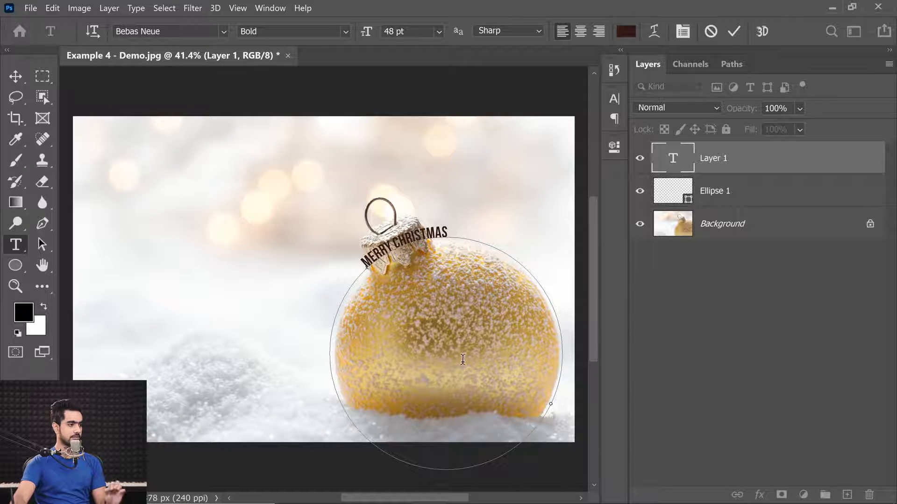
key("ctrl")
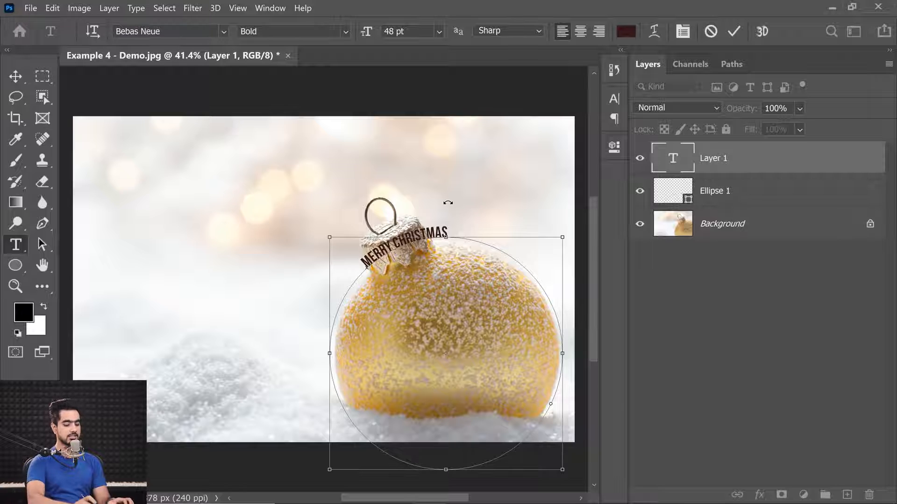
key("ctrl+plus")
key("ctrl+plus")
key("ctrl+plus")
key("ctrl+plus")
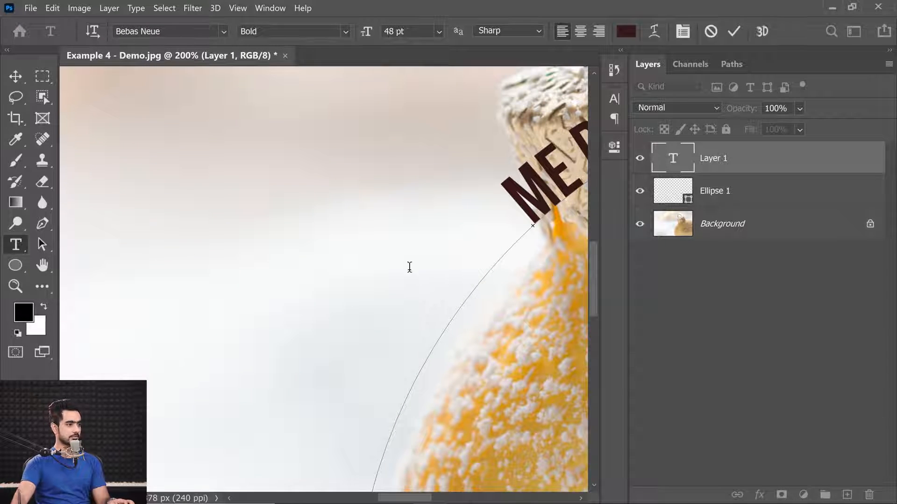
left_click(16, 76)
Reopen the path text, delete the stray space inside the word MERRY, and commit the correction.
scroll(519, 275, "down", 5)
left_click_drag(506, 277, 261, 278)
scroll(351, 236, "up", 3)
key("ctrl+z")
key("ctrl+shift+z")
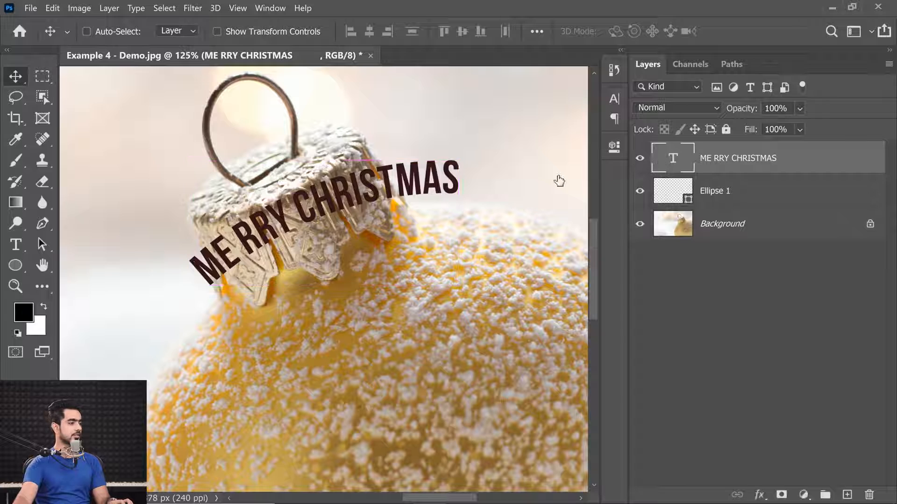
double_click(672, 158)
left_click(239, 251)
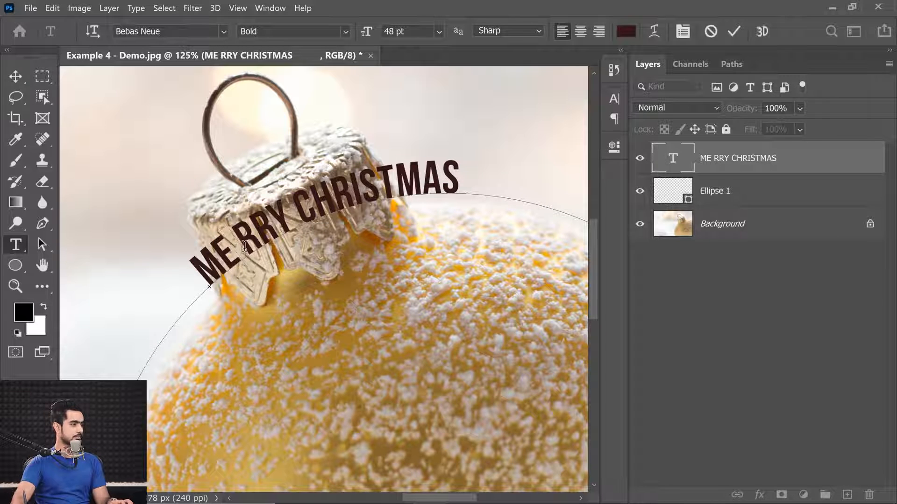
key("BackSpace")
key("BackSpace")
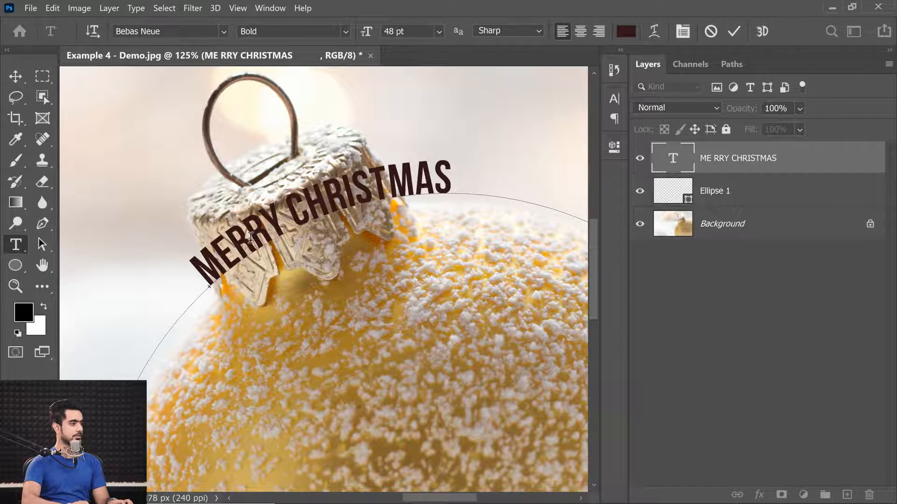
left_click(18, 78)
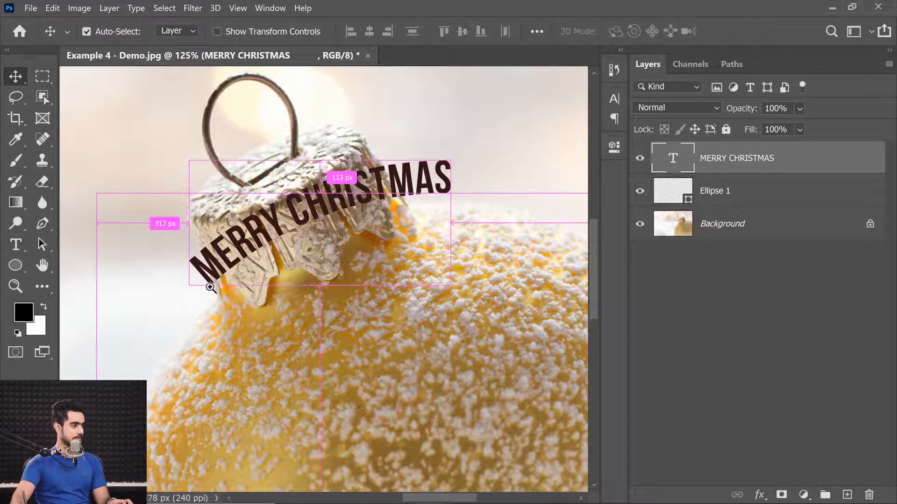
Reopen the path text and move its end point around the circle to just past CHRISTMAS at the circle's top.
scroll(212, 280, "down", 3)
double_click(662, 160)
left_click(207, 295)
left_click_drag(590, 231, 588, 291)
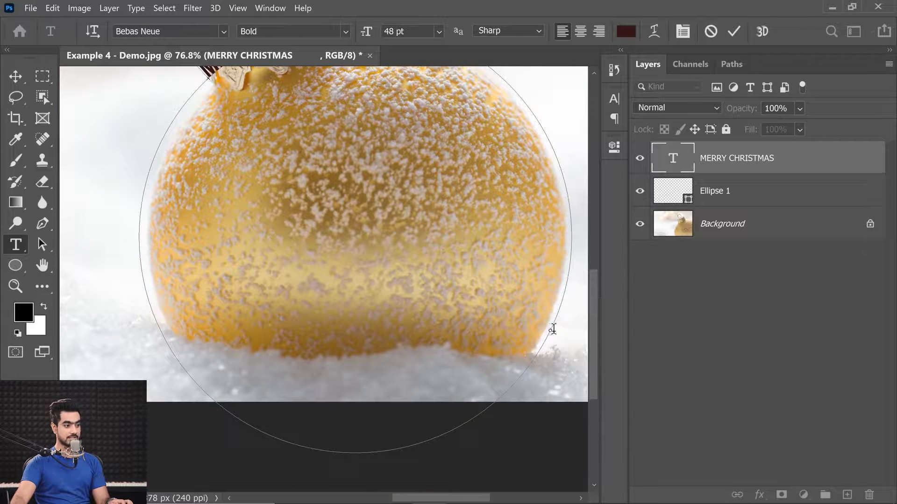
left_click_drag(589, 330, 592, 304)
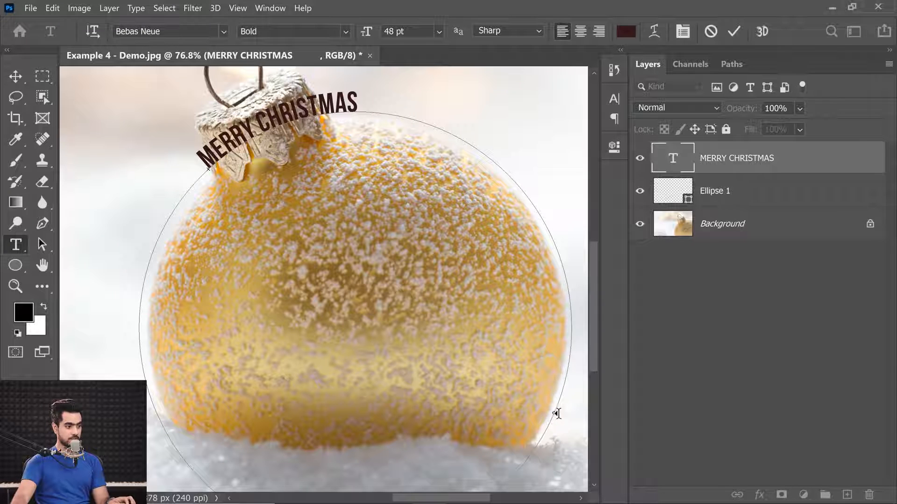
left_click_drag(349, 127, 238, 124)
left_click_drag(374, 99, 377, 101)
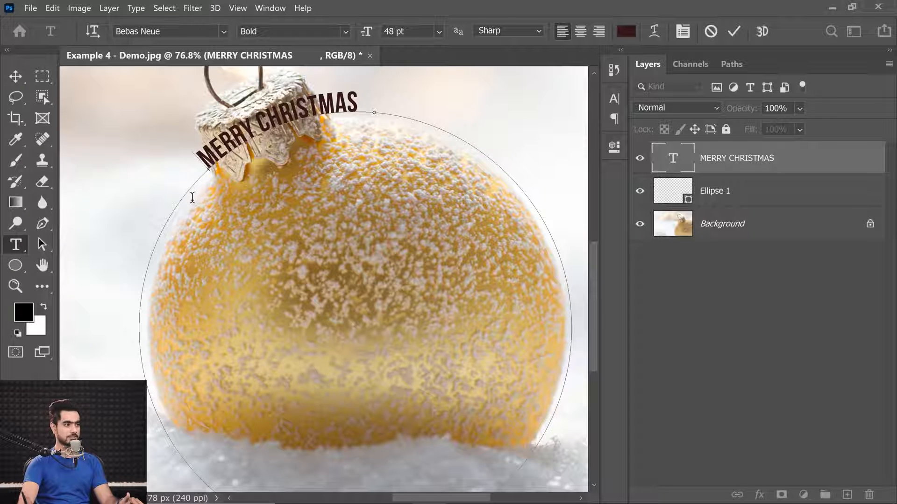
Center-align the text between its path end points and nudge it slightly back along the circle by its center marker.
left_click(579, 31)
key("ctrl")
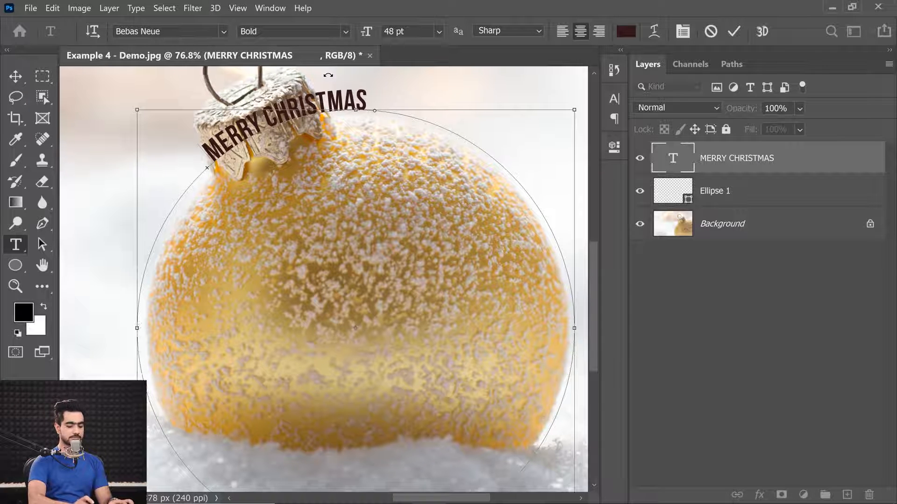
key("ctrl+plus")
key("ctrl+plus")
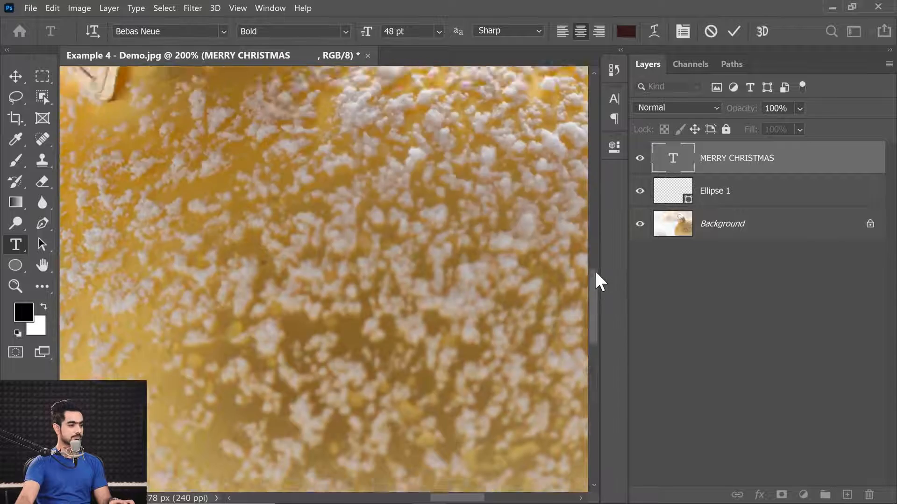
left_click_drag(595, 270, 595, 214)
left_click_drag(452, 501, 441, 501)
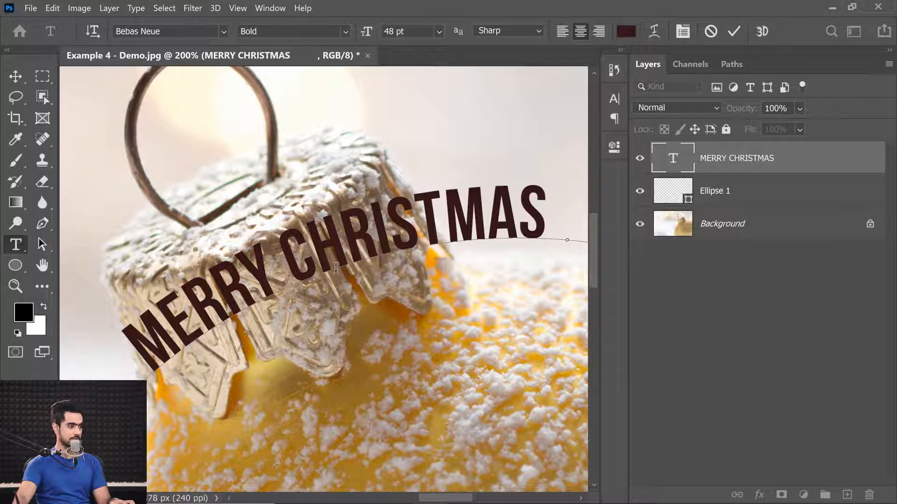
mouse_move(339, 270)
left_mouse_down()
mouse_move(359, 256)
mouse_move(381, 264)
mouse_move(369, 269)
mouse_move(335, 250)
mouse_move(319, 258)
left_mouse_up()
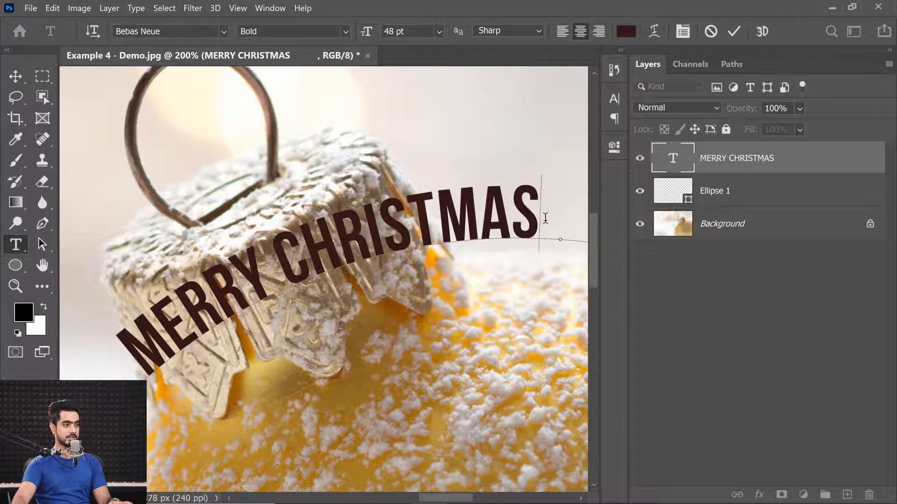
Append the extra letters DDD to the text and widen the span between its start and end points on the circle.
type("SS")
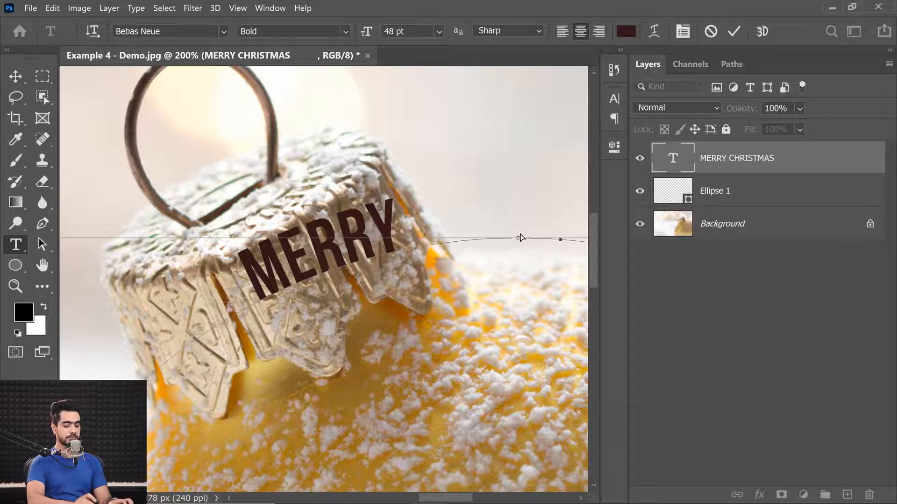
key("ctrl+minus")
mouse_move(441, 260)
left_mouse_down()
mouse_move(506, 275)
mouse_move(525, 256)
mouse_move(514, 262)
left_mouse_up()
left_click_drag(227, 337, 219, 354)
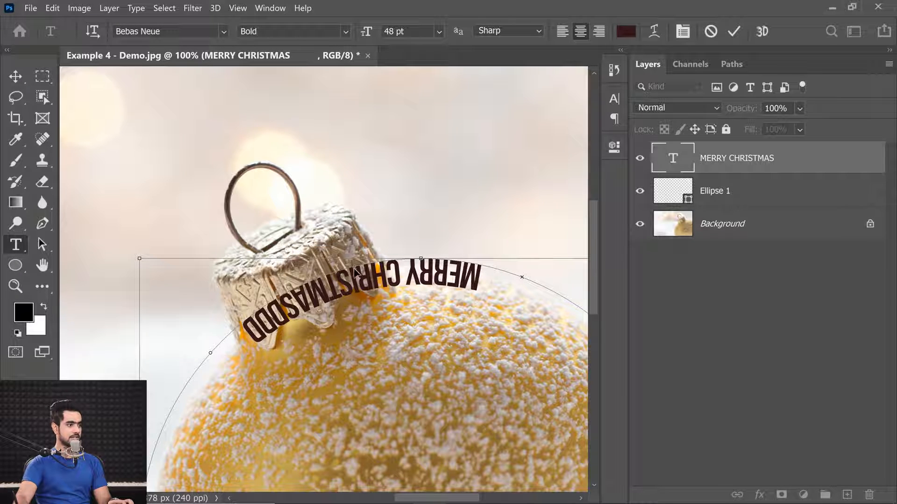
Flip the path text back to the outside of the circle and delete the trailing DDD letters.
left_click_drag(356, 271, 342, 251)
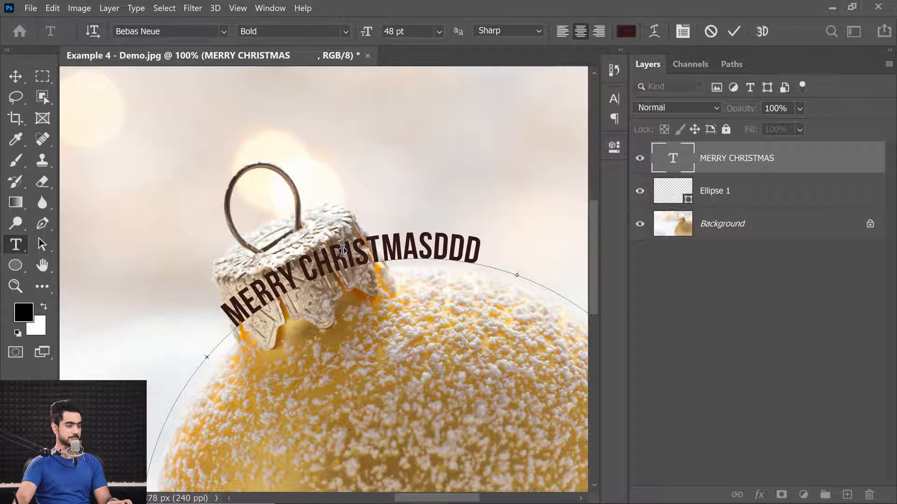
left_click_drag(433, 247, 500, 250)
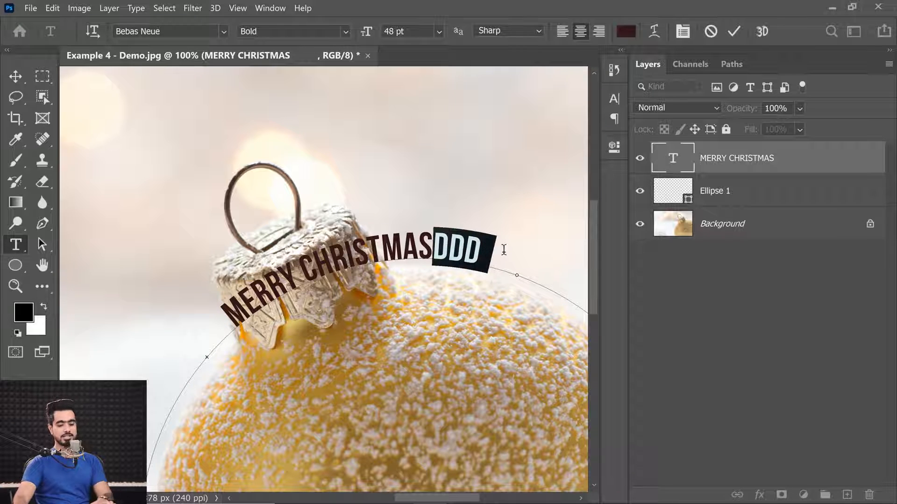
key("BackSpace")
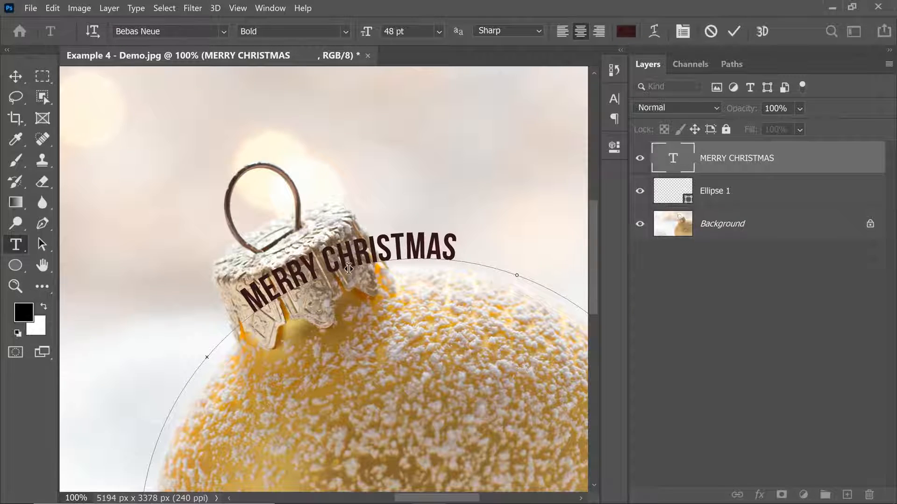
Shift the text back along the circle and add spaces between MERRY and CHRISTMAS to clear the ornament's cap.
left_click_drag(352, 269, 312, 270)
left_click(304, 276)
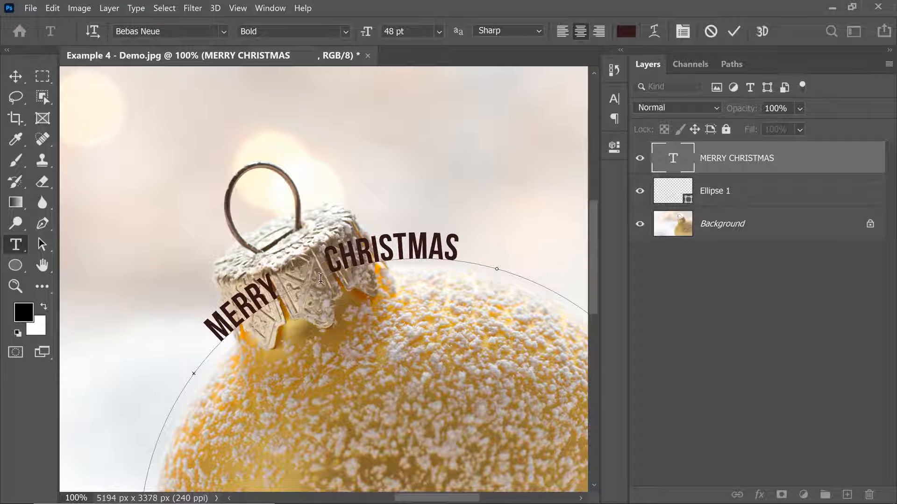
Select all of the path text and set its font size to 110 pt.
scroll(322, 279, "down", 3)
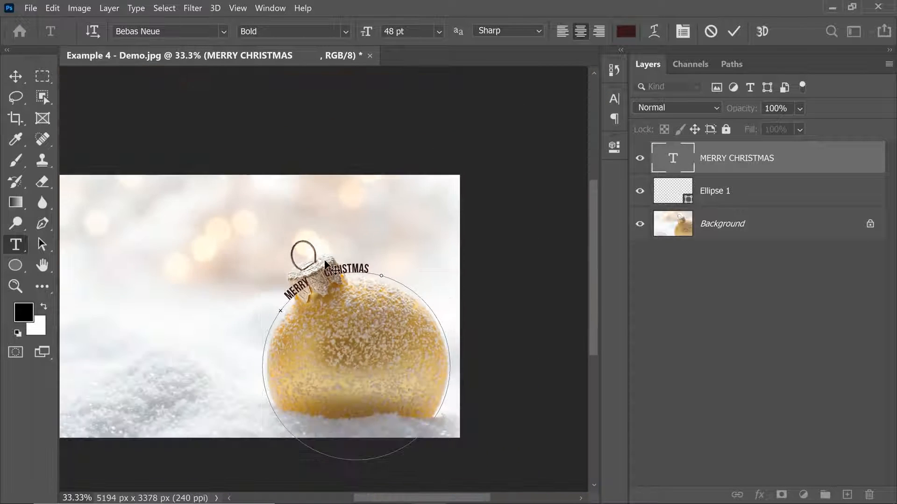
key("ctrl+a")
left_click_drag(367, 34, 369, 40)
key("BackSpace")
type("110 pt")
key("Return")
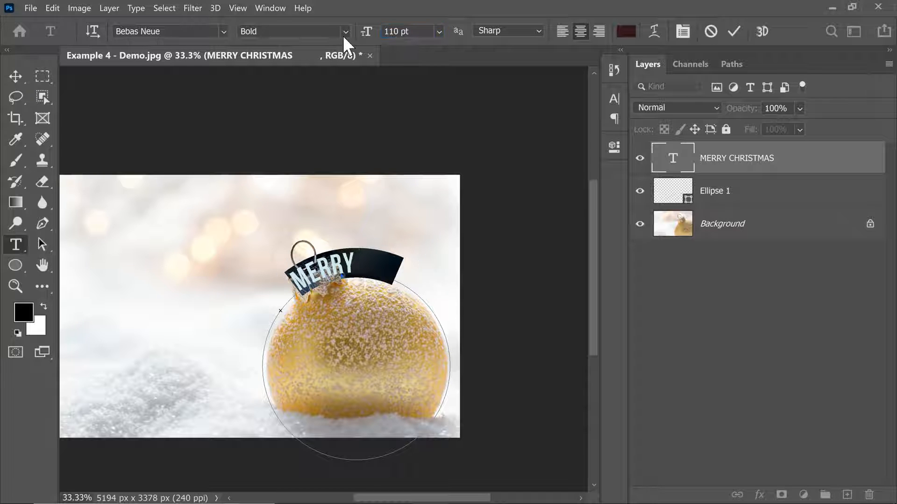
left_click(351, 264)
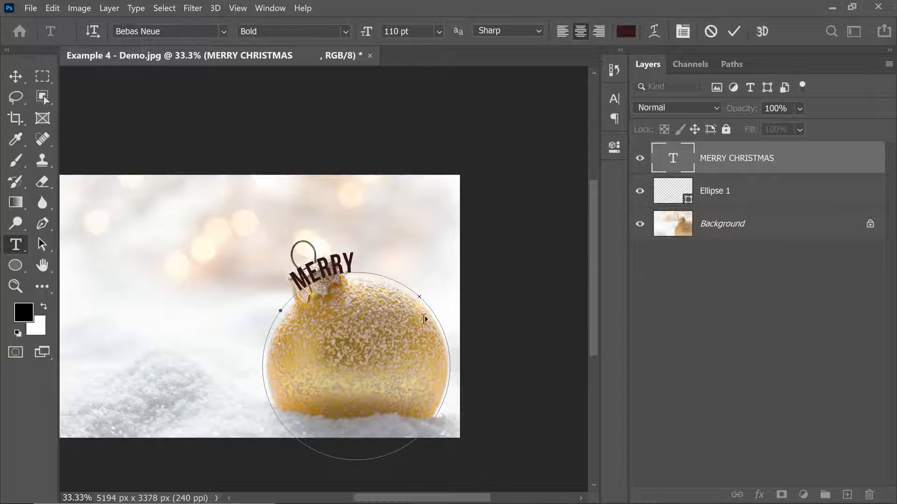
Widen the text's span down both sides of the circle and position the gap between the words over the ornament's cap.
left_click_drag(445, 387, 250, 416)
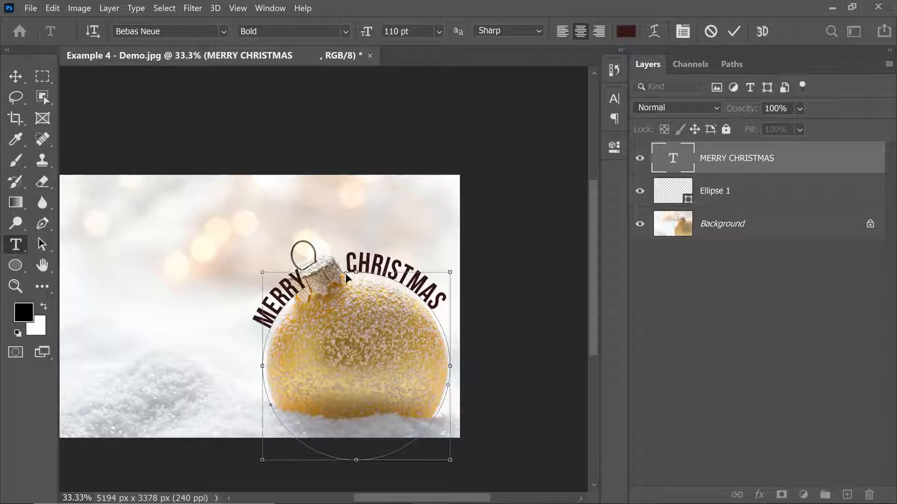
left_click_drag(336, 275, 330, 287)
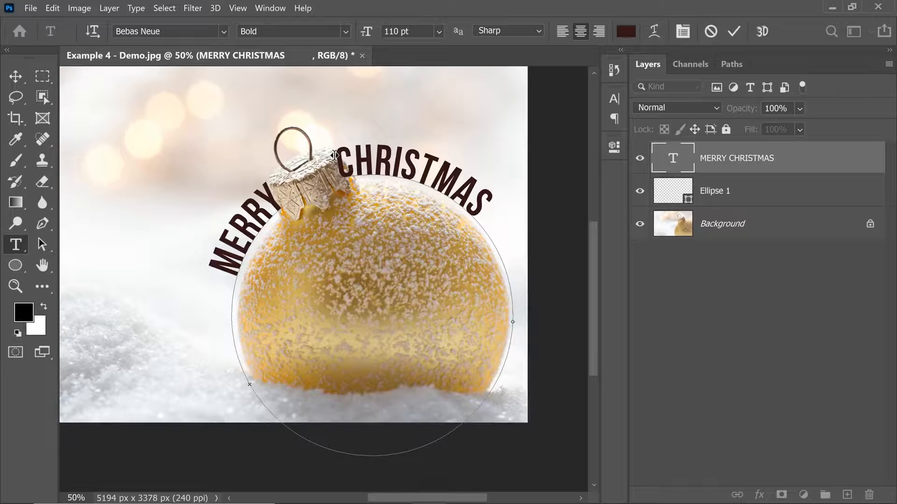
Select the whole MERRY CHRISTMAS text, try a 115 pt font size, and set it to 120 pt.
left_click_drag(216, 267, 499, 171)
left_click_drag(415, 31, 309, 39)
type("115")
key("Return")
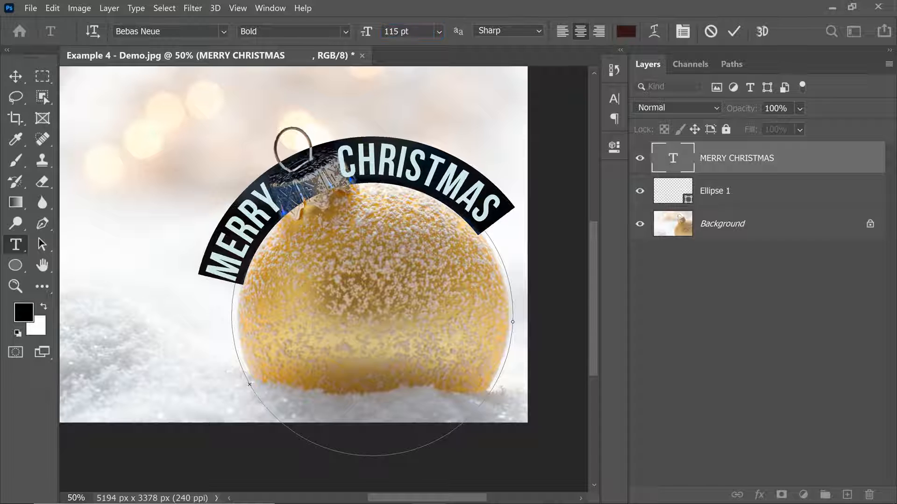
left_click_drag(410, 31, 312, 57)
type("120")
key("Return")
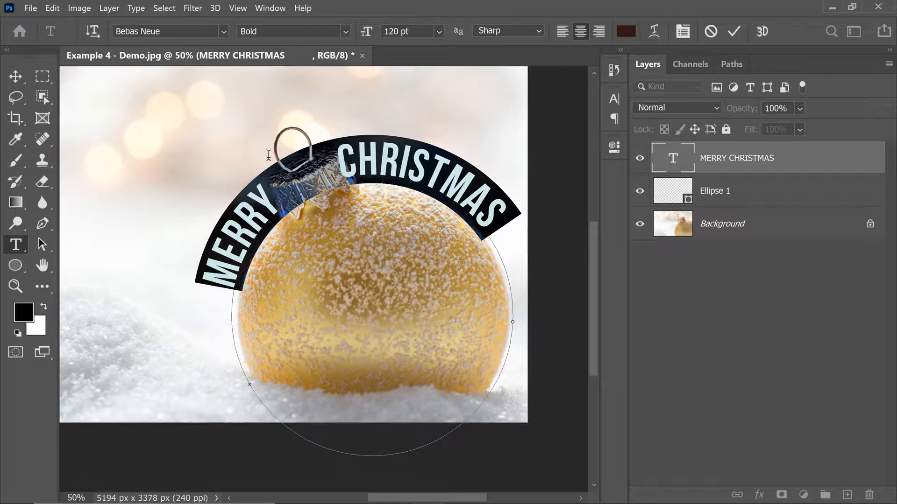
left_click(281, 195)
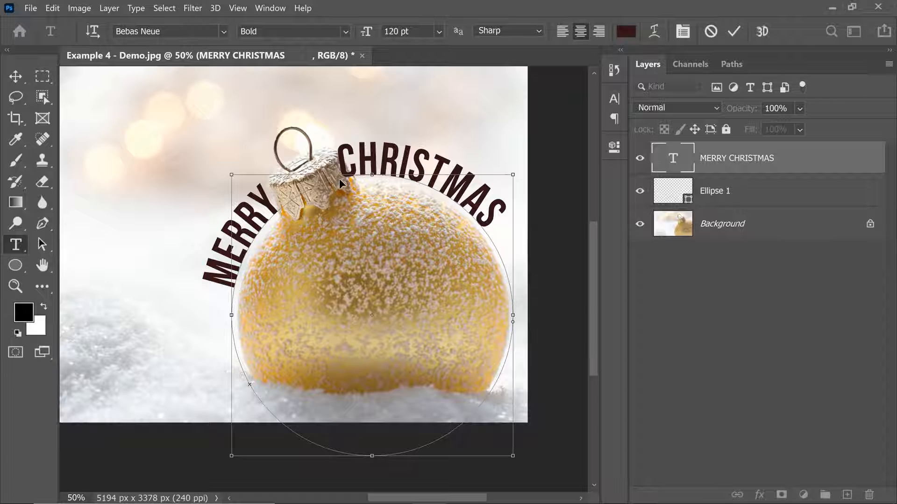
Shift the path text slightly clockwise along the circle so CHRISTMAS moves off the ornament's cap, and commit the text.
left_click_drag(339, 178, 348, 179)
left_click(15, 76)
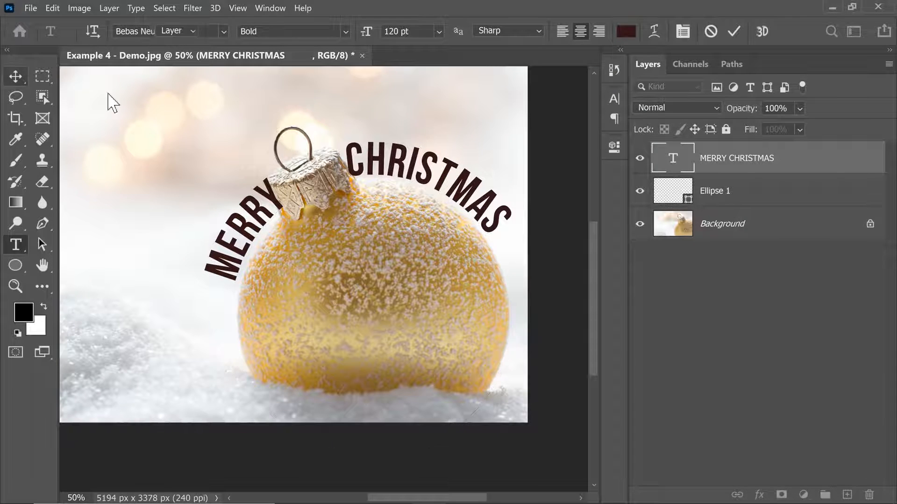
Add a layer mask to the MERRY CHRISTMAS text layer and activate the Brush tool.
scroll(286, 180, "up", 7)
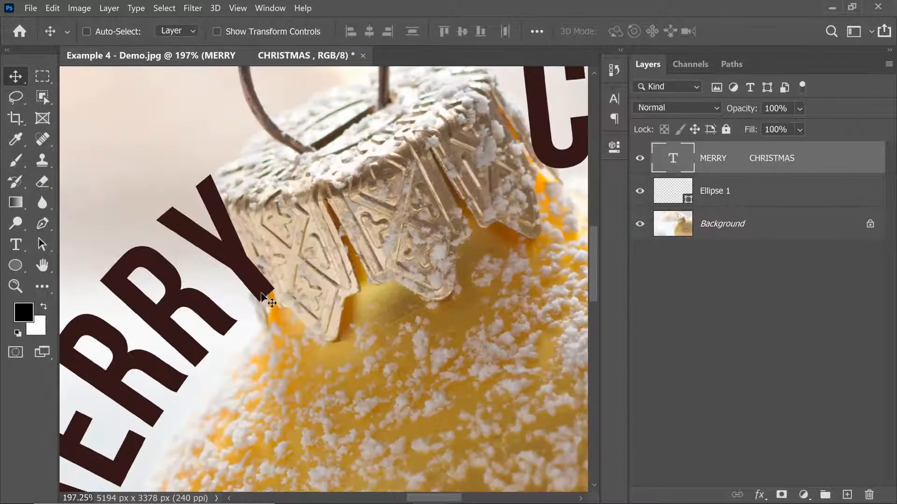
left_click_drag(343, 188, 344, 236)
left_click_drag(509, 216, 448, 239)
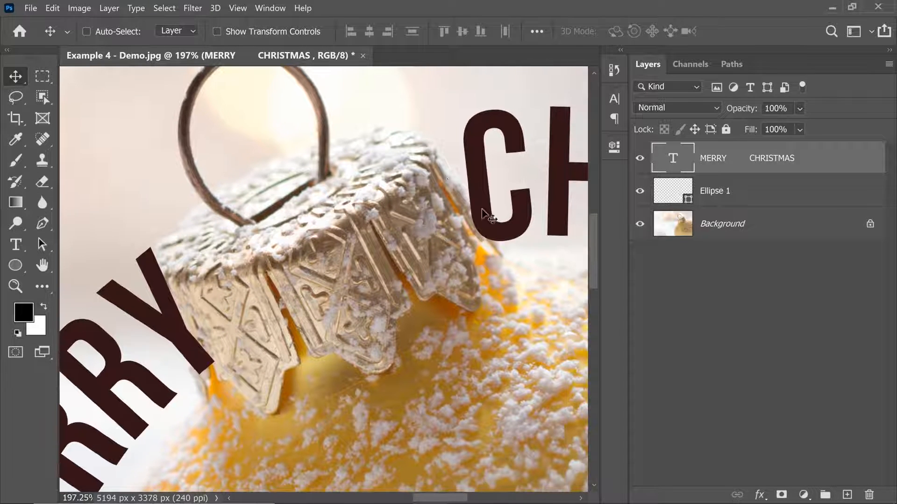
left_click(783, 496)
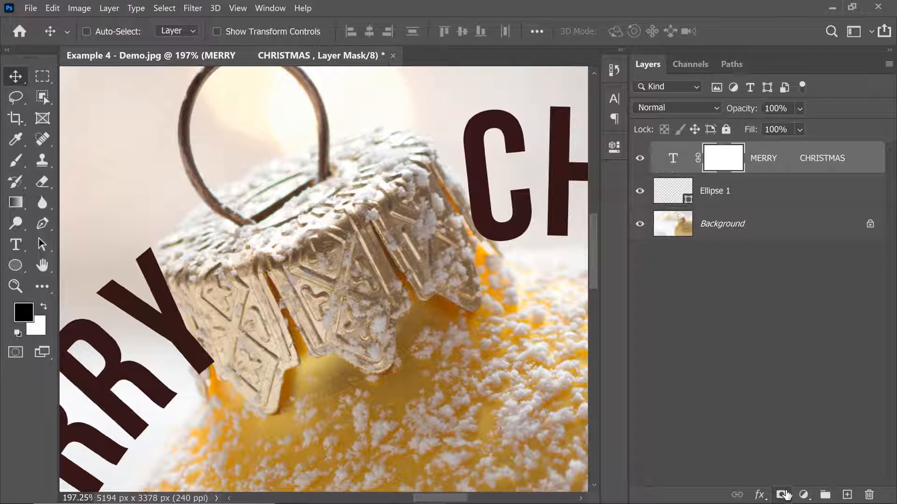
left_click(14, 160)
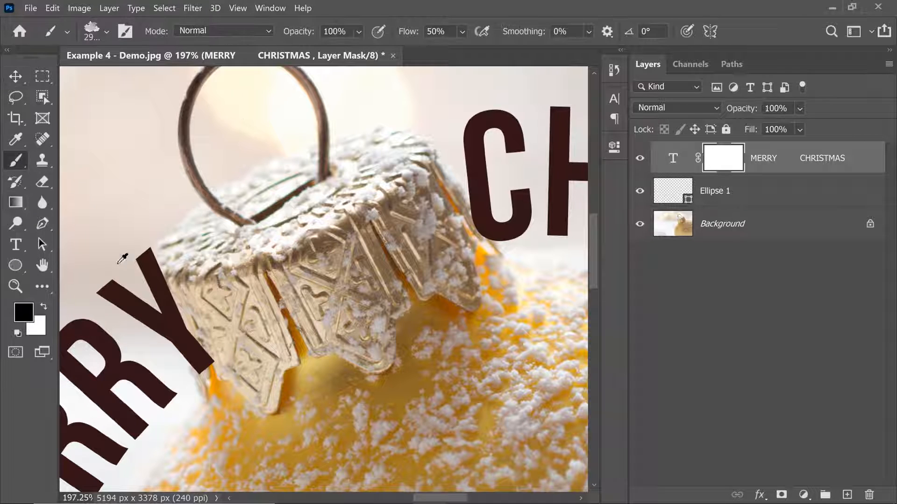
left_click_drag(252, 256, 292, 270, "alt")
mouse_move(248, 237)
left_mouse_down("alt")
mouse_move(299, 238)
mouse_move(176, 208)
mouse_move(32, 205)
left_mouse_up("alt")
mouse_move(479, 247)
left_mouse_down("alt")
mouse_move(23, 219)
mouse_move(41, 199)
mouse_move(29, 199)
left_mouse_up("alt")
mouse_move(486, 252)
left_mouse_down("alt")
mouse_move(407, 239)
mouse_move(7, 228)
left_mouse_up("alt")
left_click_drag(362, 252, 9, 222, "alt")
Choose the Soft Round brush preset from the General Brushes group for painting on the mask.
left_click(106, 31)
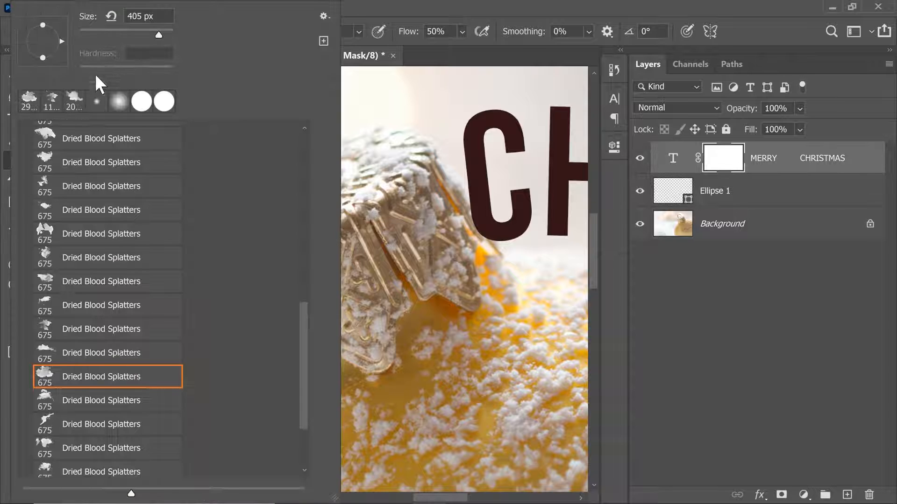
left_click_drag(305, 327, 299, 124)
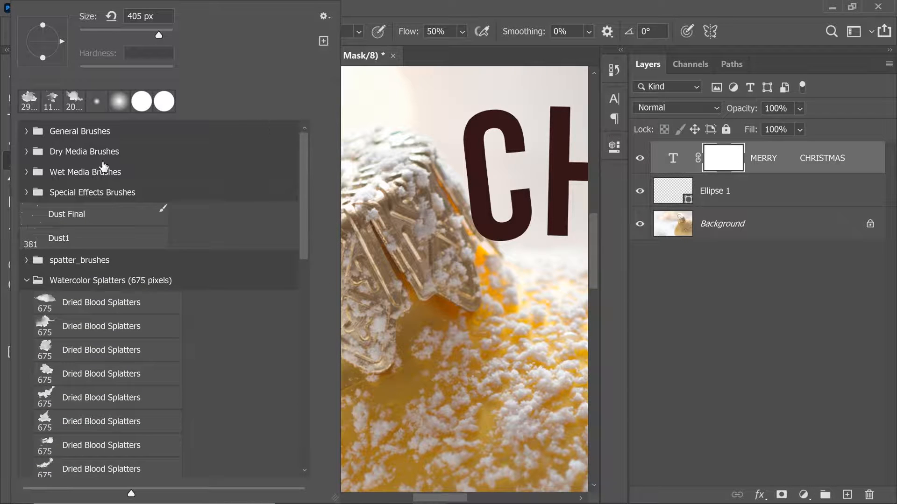
left_click(25, 132)
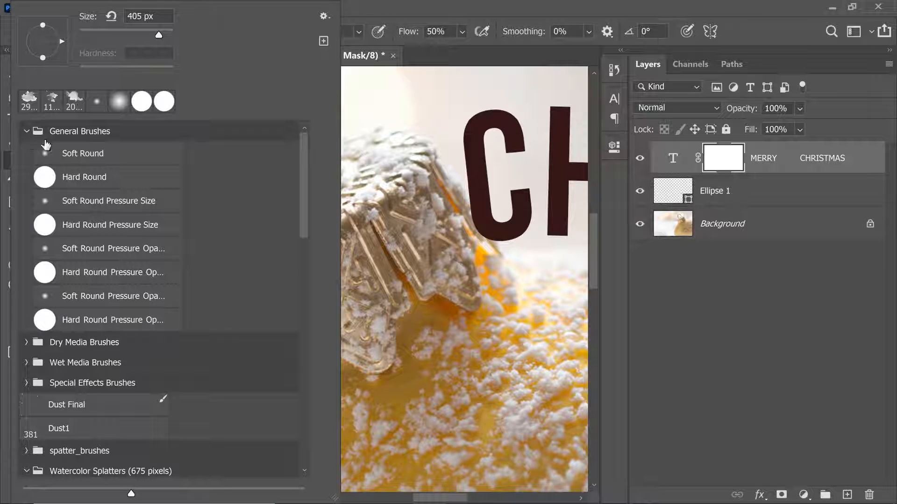
left_click(322, 16)
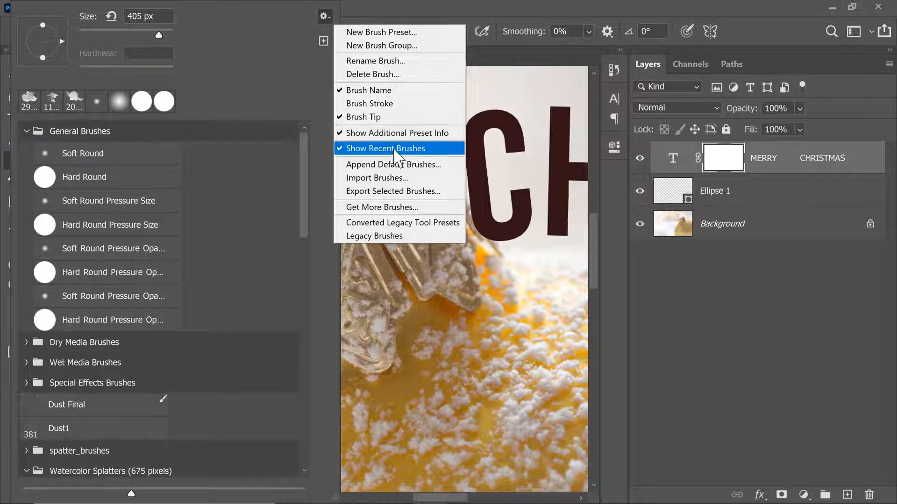
left_click(360, 104)
left_click(92, 165)
left_click(477, 6)
Paint black on the text mask with a 38 px brush to hide the parts of the Y and C touching the ornament's cap.
left_click_drag(285, 244, 86, 277)
left_click_drag(184, 280, 89, 296)
left_click_drag(213, 316, 187, 321)
left_click_drag(223, 344, 212, 332)
mouse_move(219, 374)
left_mouse_down()
mouse_move(199, 353)
mouse_move(182, 297)
mouse_move(196, 360)
mouse_move(186, 312)
left_mouse_up()
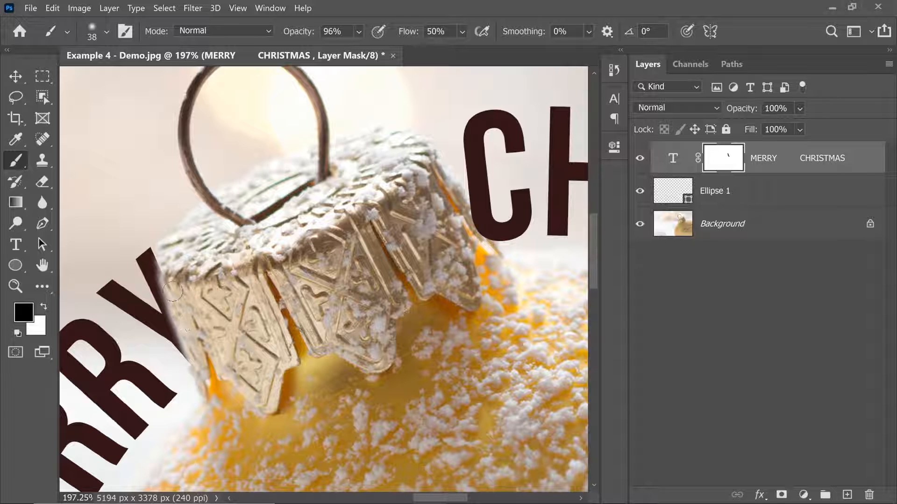
mouse_move(161, 247)
left_mouse_down()
mouse_move(194, 346)
mouse_move(160, 249)
mouse_move(201, 390)
mouse_move(158, 246)
mouse_move(188, 359)
mouse_move(172, 341)
mouse_move(152, 250)
mouse_move(149, 279)
mouse_move(152, 265)
mouse_move(170, 299)
left_mouse_up()
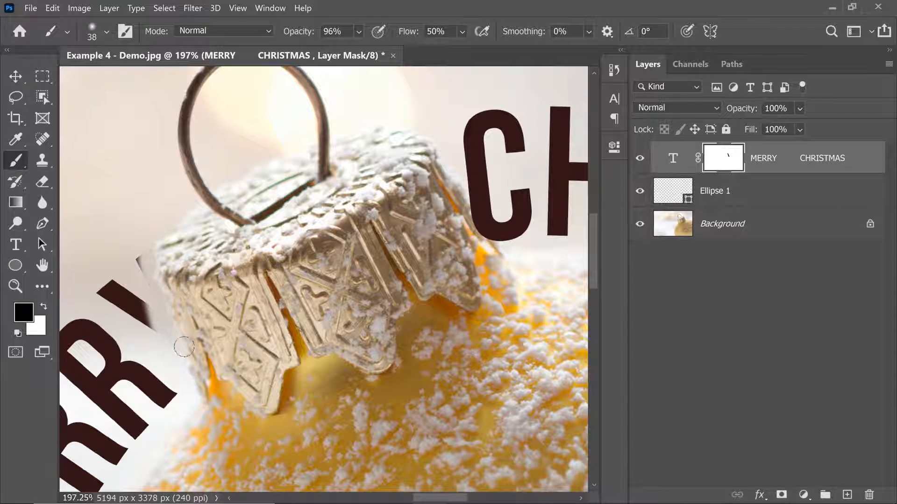
mouse_move(471, 204)
left_mouse_down()
mouse_move(485, 233)
mouse_move(472, 187)
mouse_move(495, 238)
mouse_move(470, 161)
mouse_move(504, 234)
left_mouse_up()
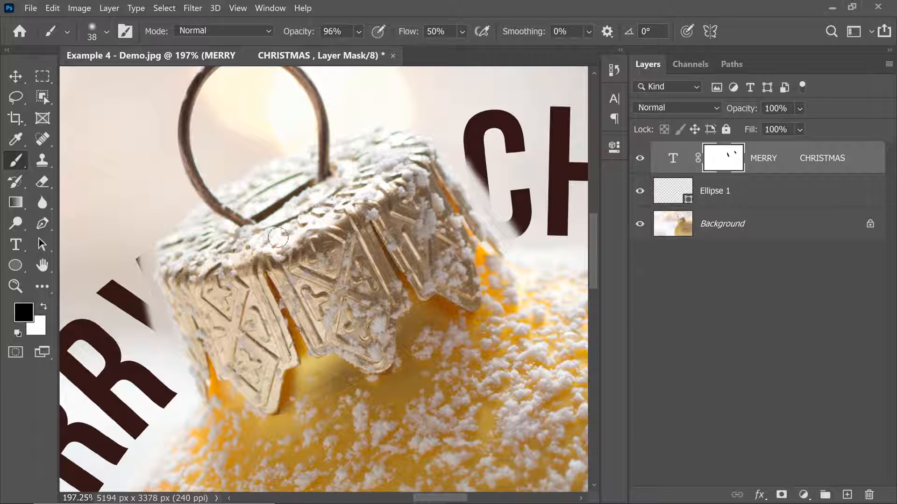
Set the brush flow to 100% and switch the painting colour to white.
key("x")
scroll(501, 201, "up", 6)
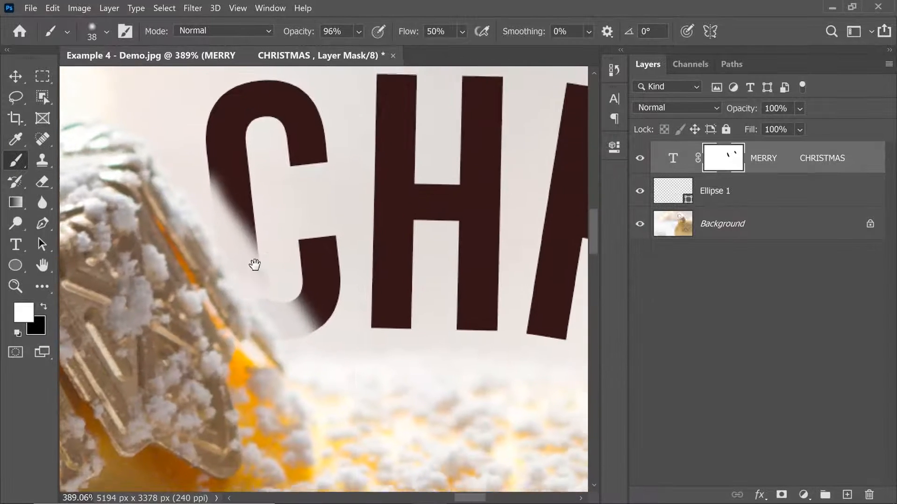
left_click_drag(255, 265, 257, 272)
key("shift+0")
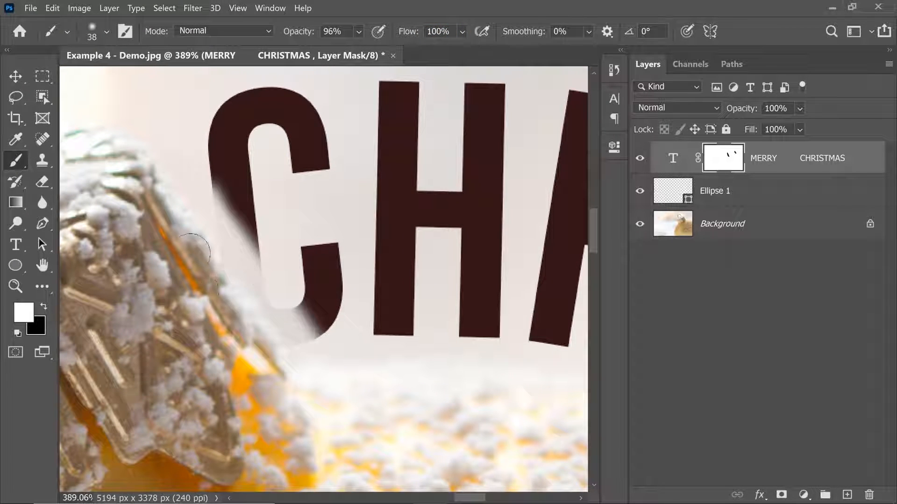
left_click_drag(194, 254, 204, 263)
key("x")
left_click_drag(239, 298, 246, 313)
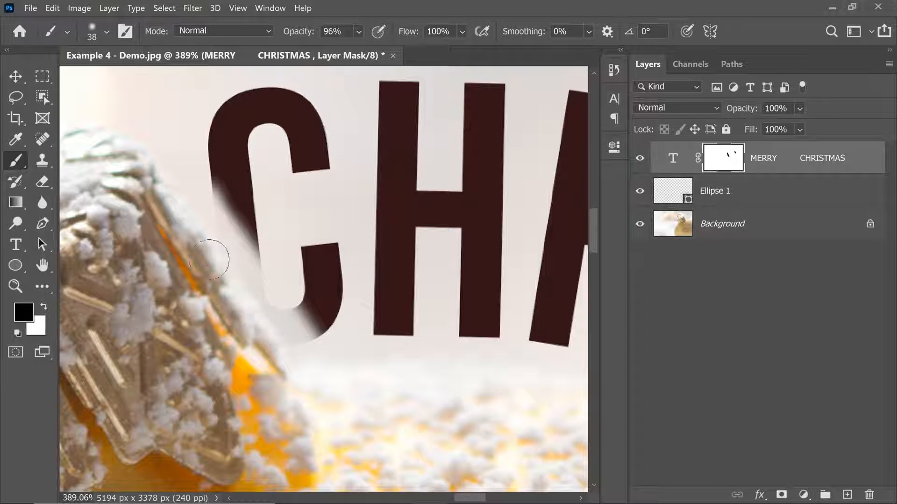
key("x")
Paint white on the mask with a soft 33 px brush to restore the C right up to the cap's edge.
key("r")
mouse_move(266, 180)
left_mouse_down()
mouse_move(230, 150)
mouse_move(394, 155)
mouse_move(439, 196)
left_mouse_up()
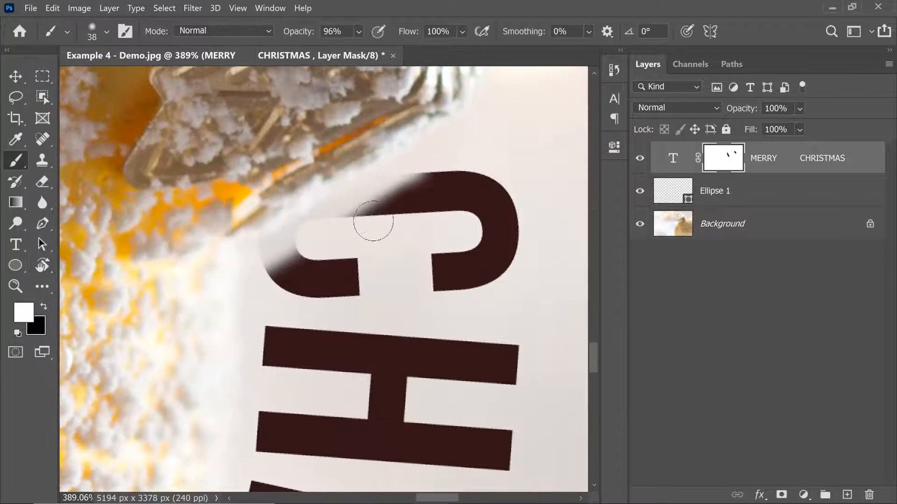
right_click(366, 216)
left_click(329, 220)
right_click(306, 224)
left_click_drag(296, 230, 300, 234)
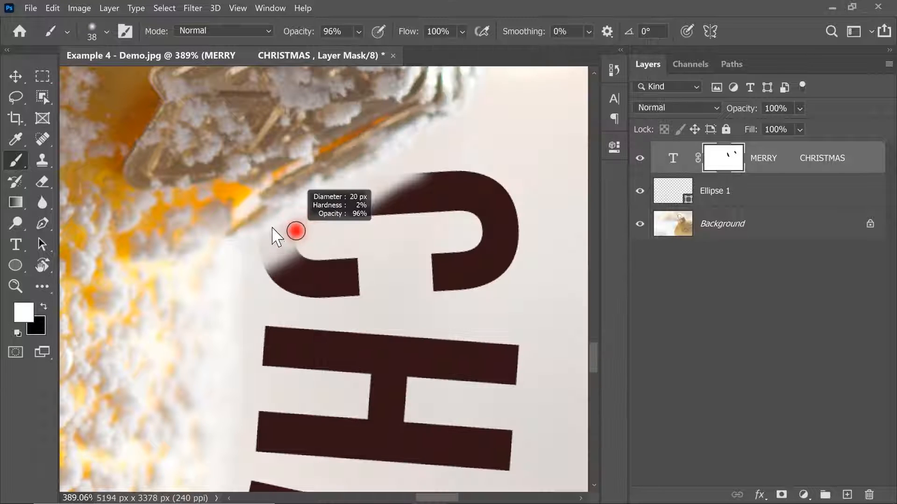
mouse_move(286, 268)
left_mouse_down()
mouse_move(340, 210)
mouse_move(355, 221)
left_mouse_up()
mouse_move(351, 212)
left_mouse_down()
mouse_move(384, 190)
mouse_move(328, 222)
mouse_move(390, 185)
mouse_move(285, 244)
mouse_move(409, 177)
mouse_move(271, 259)
mouse_move(358, 209)
mouse_move(269, 251)
mouse_move(378, 192)
mouse_move(277, 244)
mouse_move(385, 181)
mouse_move(276, 242)
mouse_move(407, 166)
mouse_move(275, 238)
mouse_move(403, 166)
mouse_move(314, 218)
left_mouse_up()
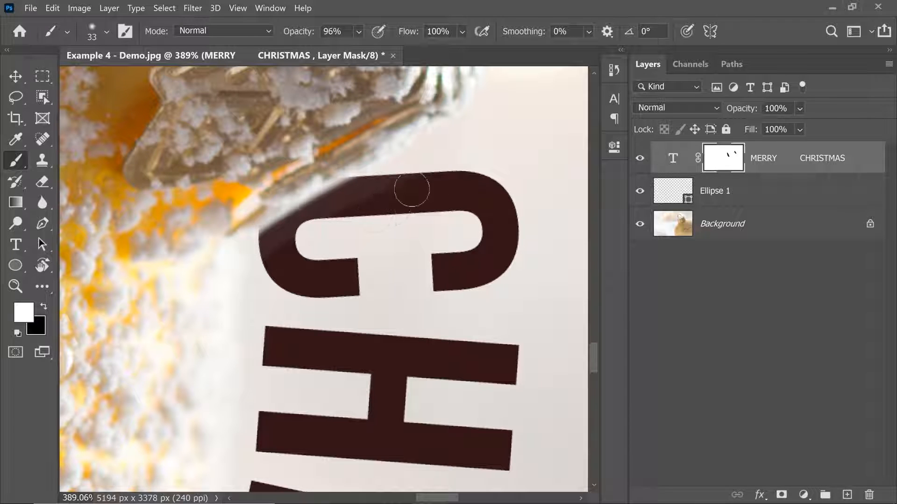
left_click_drag(343, 238, 331, 286)
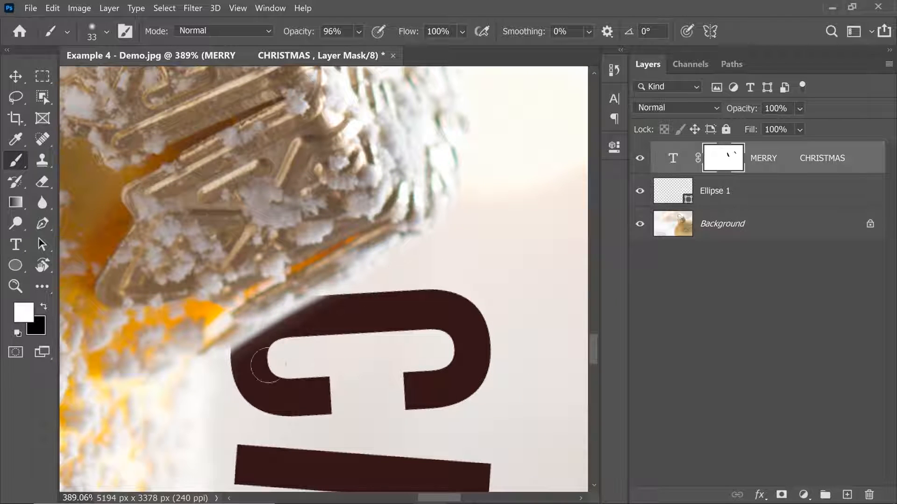
Set the brush opacity to 100% and paint white on the mask to restore the Y of MERRY up to the cap's edge.
left_click_drag(293, 30, 329, 35)
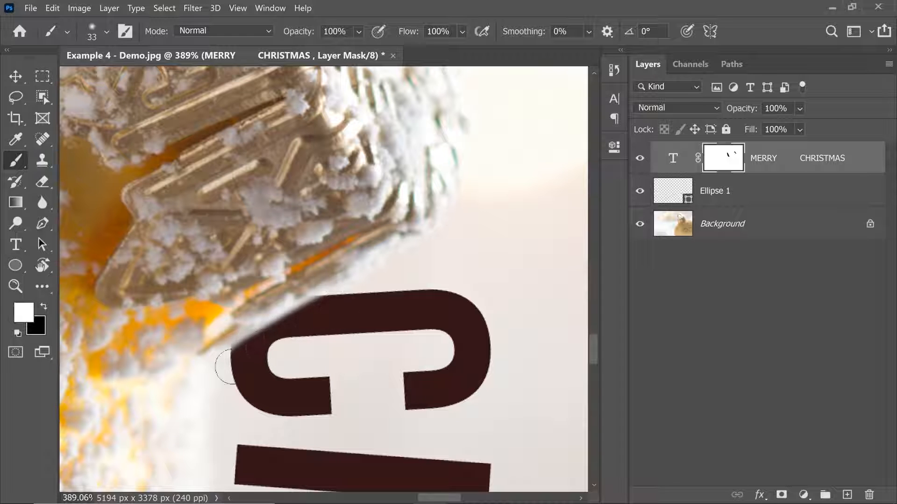
left_click_drag(197, 224, 310, 415)
left_click_drag(423, 235, 159, 270)
mouse_move(378, 280)
left_mouse_down()
mouse_move(213, 329)
mouse_move(300, 321)
mouse_move(323, 331)
mouse_move(347, 318)
mouse_move(282, 342)
mouse_move(444, 279)
left_mouse_up()
mouse_move(336, 330)
left_mouse_down()
mouse_move(399, 314)
mouse_move(275, 354)
mouse_move(402, 301)
mouse_move(307, 332)
mouse_move(443, 285)
mouse_move(453, 290)
mouse_move(391, 307)
mouse_move(463, 294)
mouse_move(435, 295)
mouse_move(496, 298)
mouse_move(453, 298)
mouse_move(490, 307)
mouse_move(435, 295)
mouse_move(496, 304)
left_mouse_up()
mouse_move(399, 303)
left_mouse_down()
mouse_move(280, 351)
mouse_move(470, 287)
left_mouse_up()
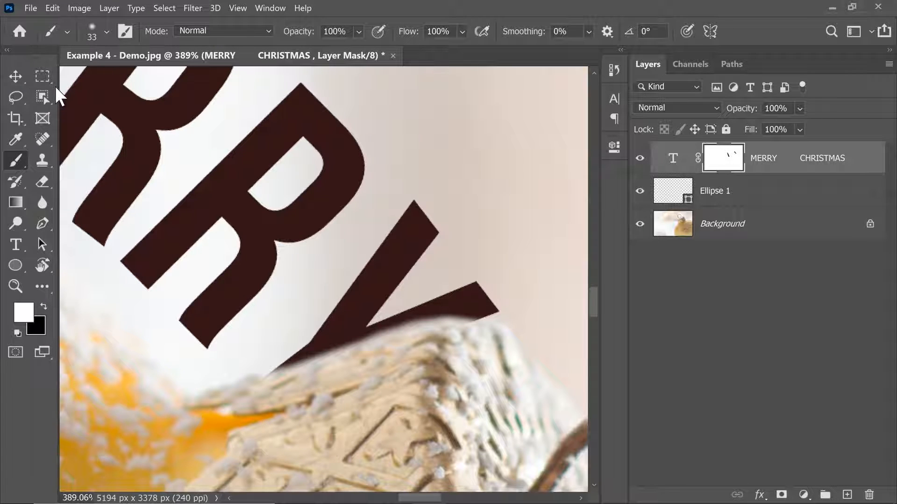
Fit the whole image in view, reset the canvas rotation to 0°, and return to the Brush tool.
key("ctrl+0")
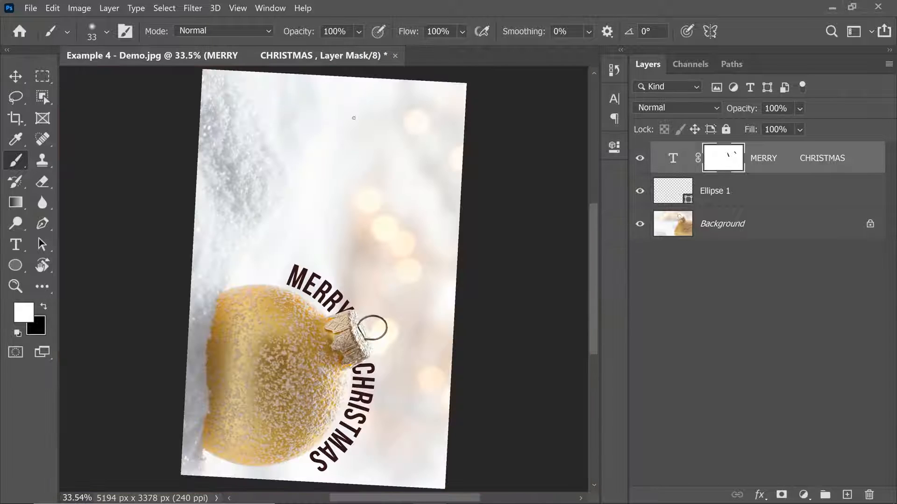
key("r")
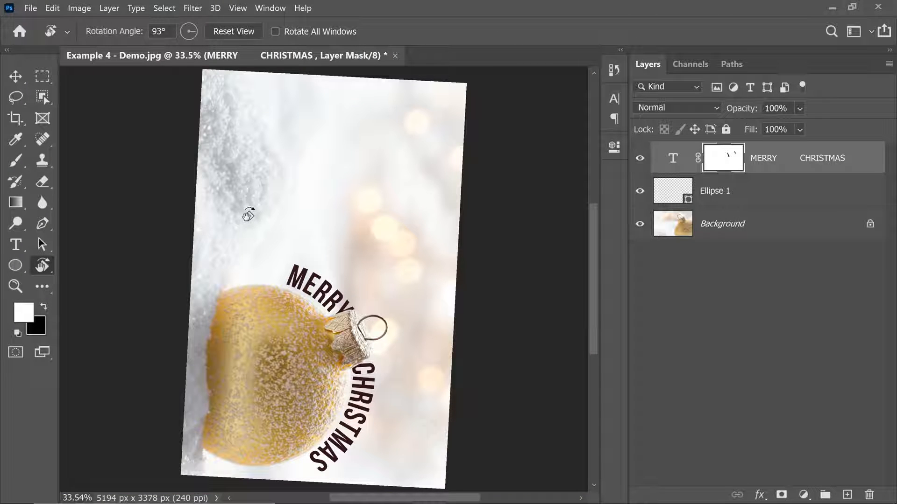
left_click(226, 32)
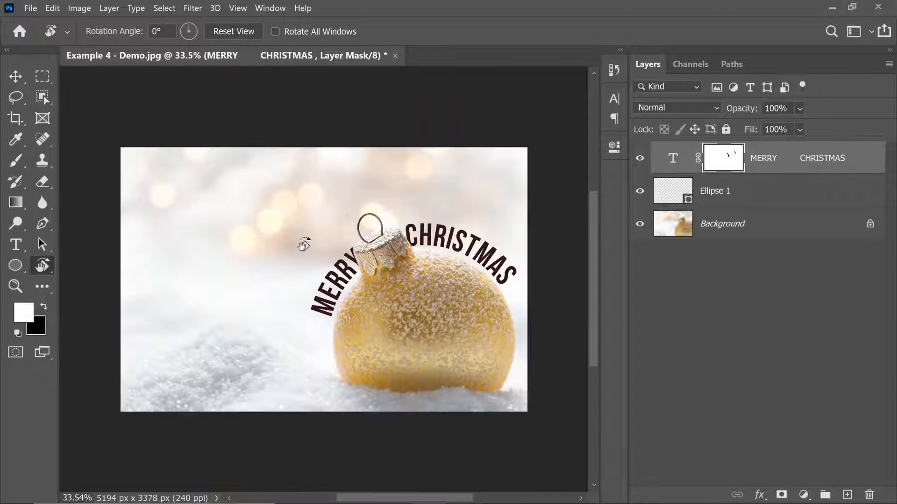
key("b")
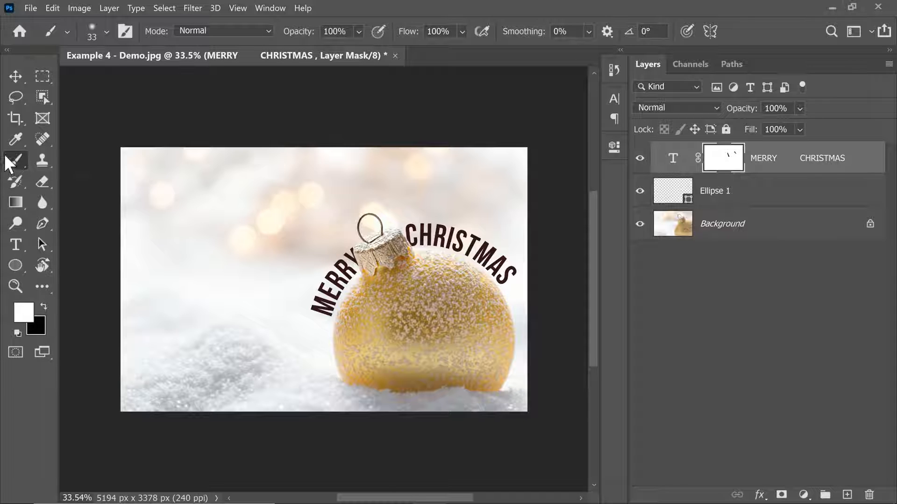
Edit the MERRY CHRISTMAS text and slide it slightly counterclockwise along its circular path around the ornament cap.
left_click_drag(379, 243, 360, 276)
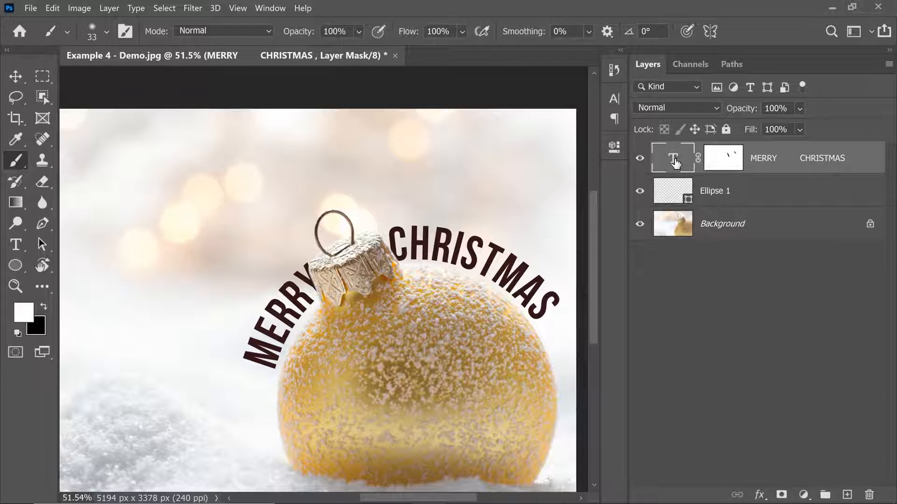
double_click(674, 162)
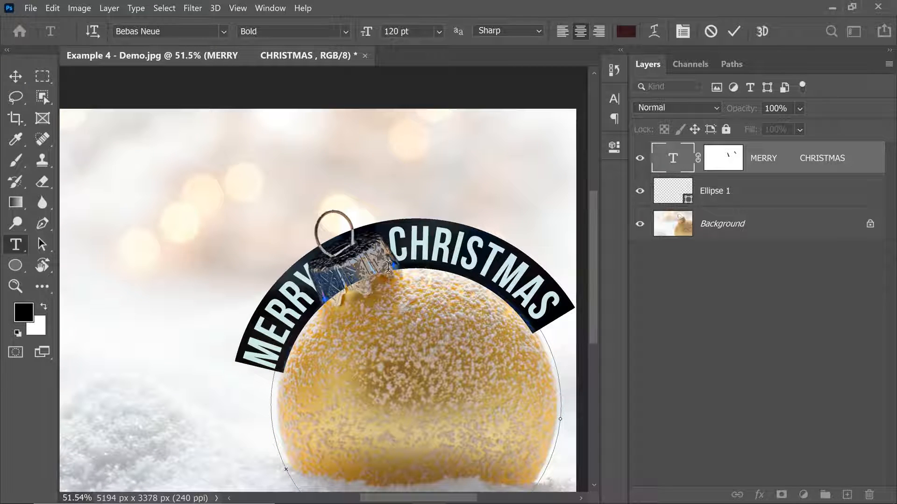
key("ctrl+plus")
key("ctrl+plus")
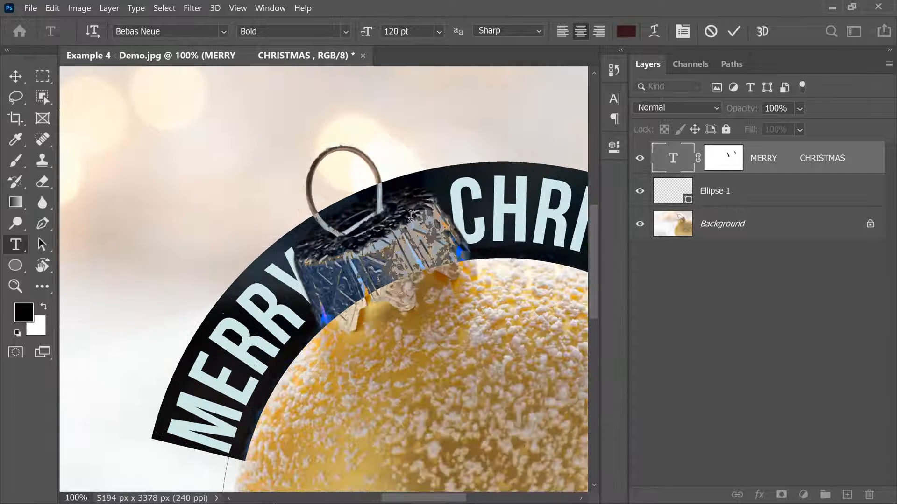
left_click(385, 243)
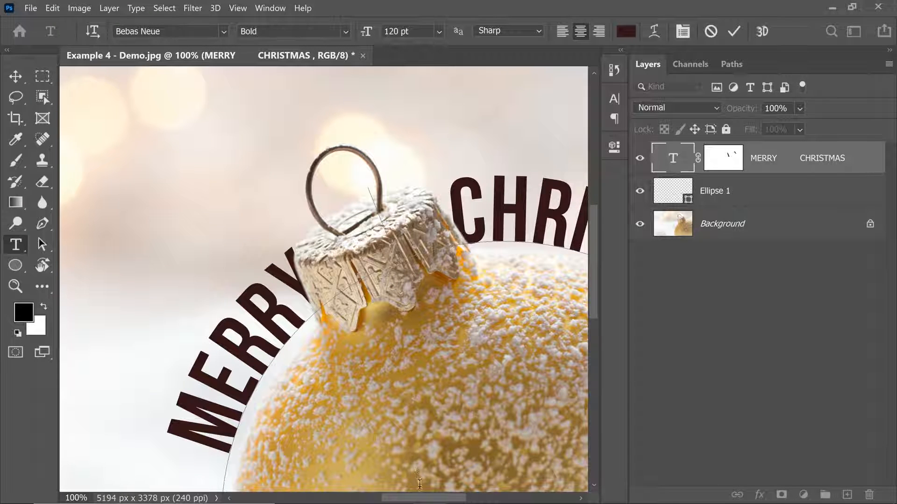
mouse_move(421, 500)
left_mouse_down()
mouse_move(473, 499)
mouse_move(424, 493)
left_mouse_up()
key("ctrl+plus")
key("ctrl+minus")
key("ctrl")
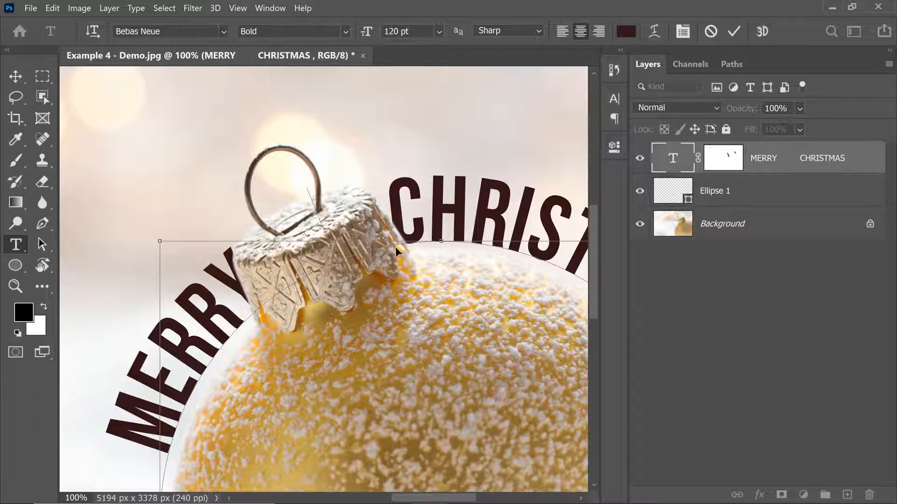
left_click_drag(392, 250, 382, 250)
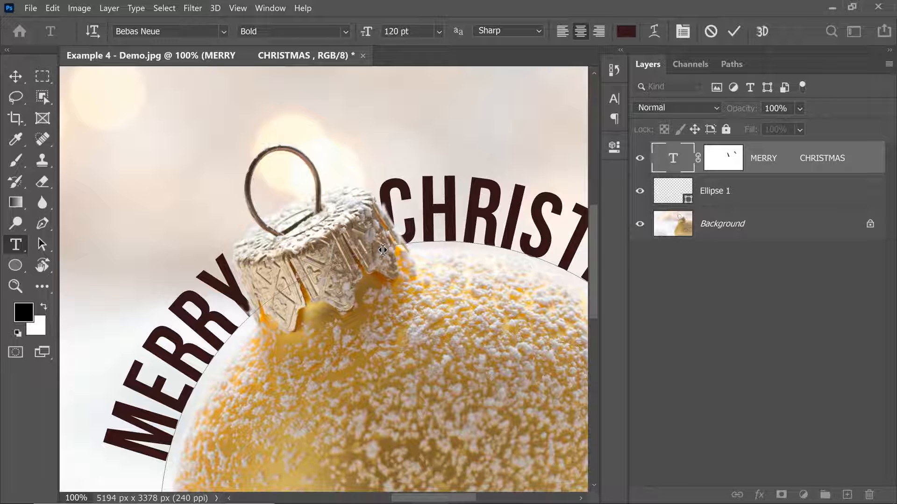
left_click_drag(384, 250, 386, 248)
left_click_drag(385, 249, 387, 248)
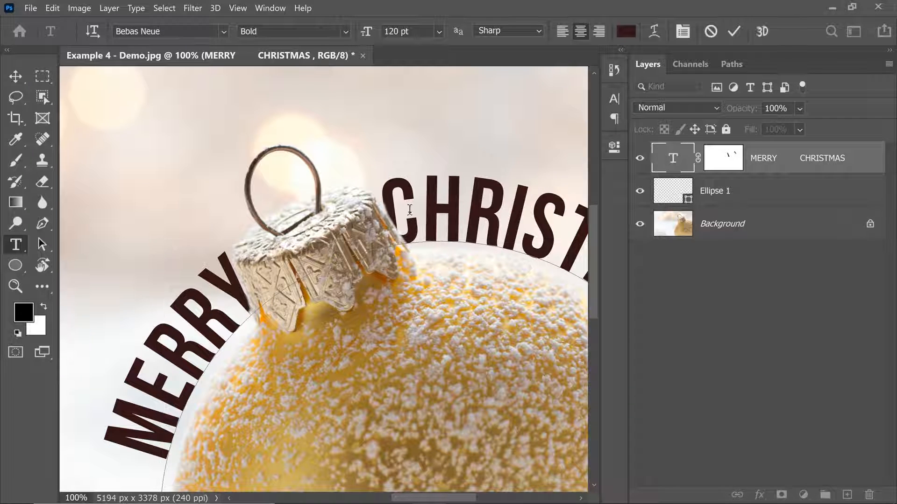
Place the text cursor at the start of MERRY and commit the edit of the curved text.
key("ctrl+minus")
key("ctrl+minus")
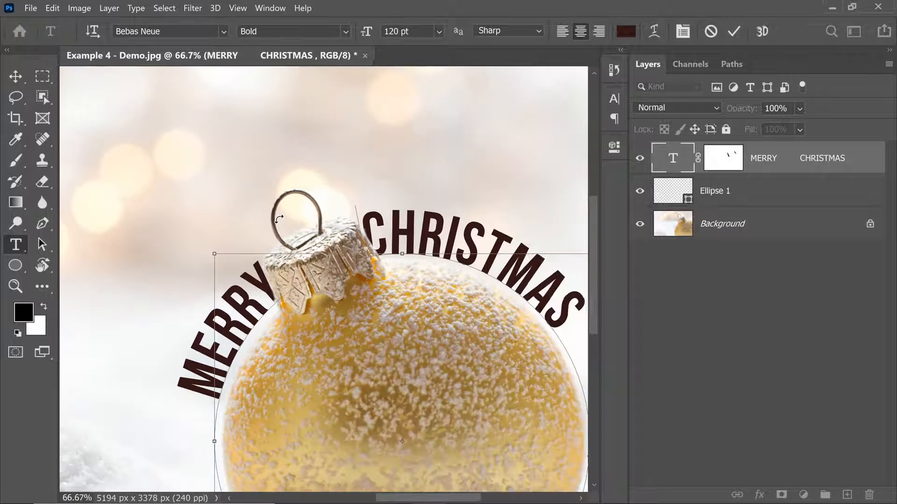
key("ctrl+plus")
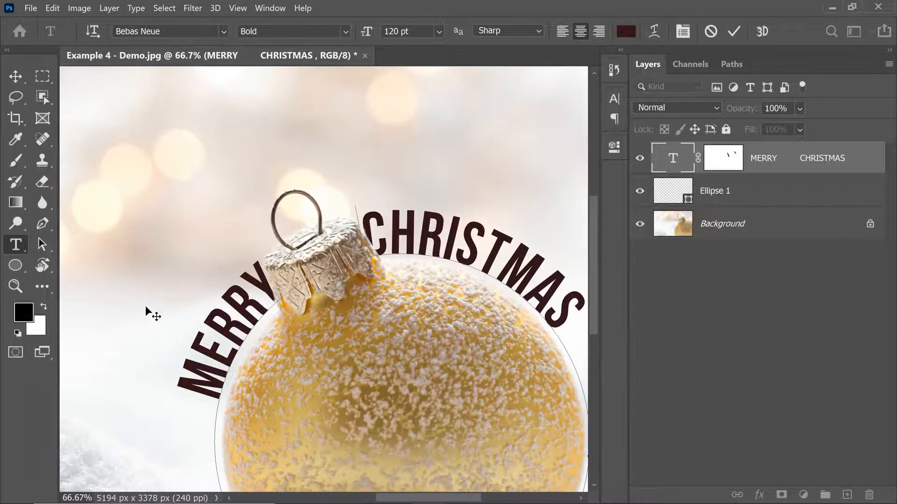
left_click(212, 399)
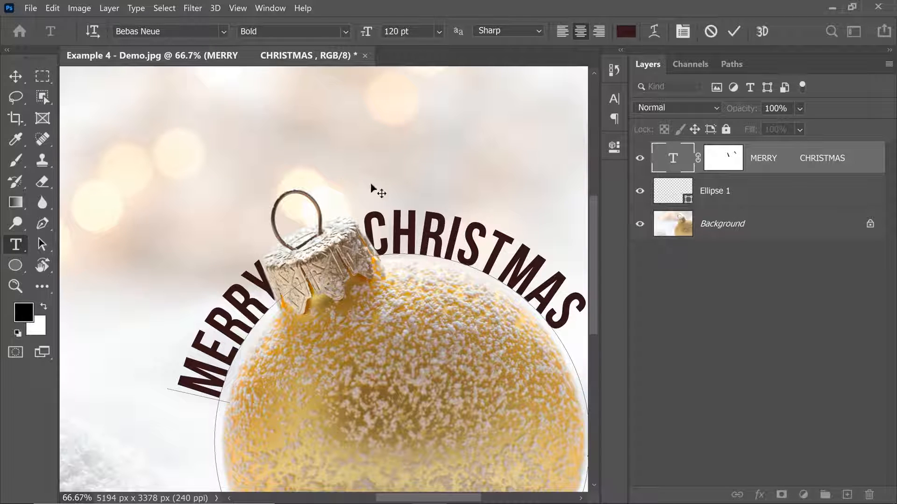
left_click(16, 76)
left_click_drag(365, 188, 364, 194)
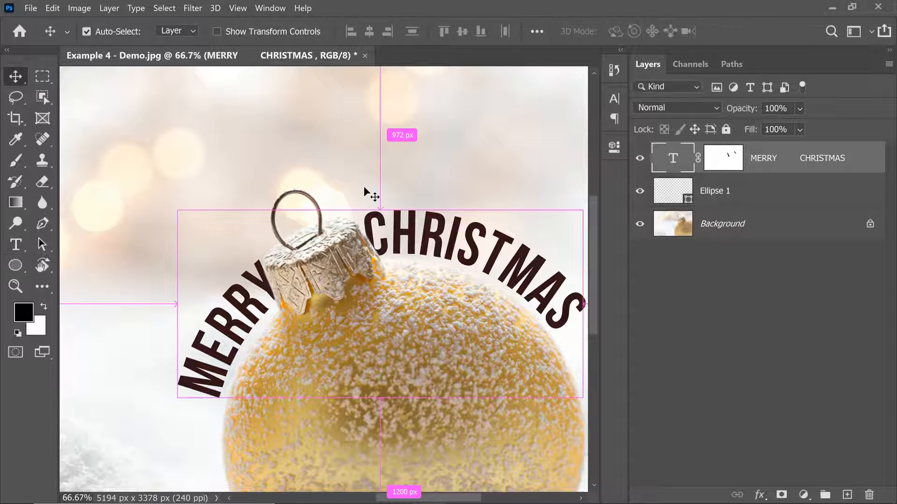
key("ctrl+0")
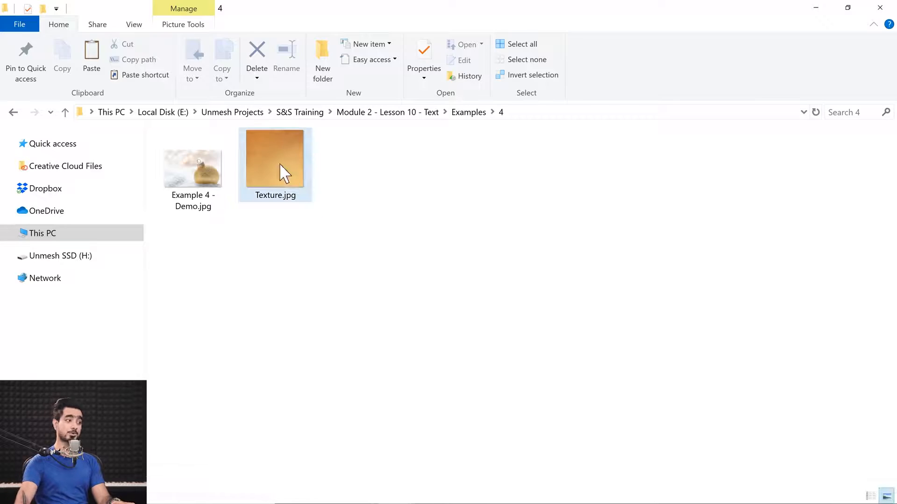
Place Texture.jpg into the document and resize it to 27.86% width so it covers the curved text over the ornament.
left_click_drag(285, 173, 402, 220)
left_click_drag(406, 261, 412, 262)
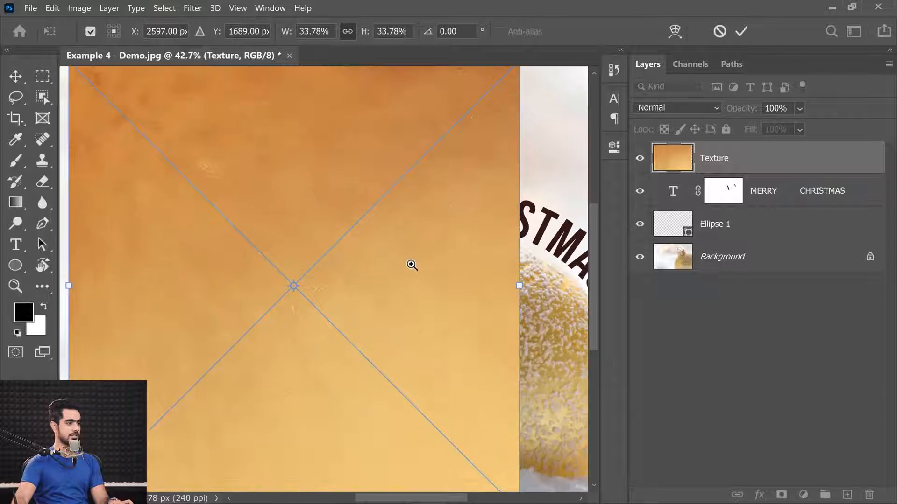
left_click_drag(424, 209, 411, 208)
left_click_drag(477, 122, 442, 158)
left_click_drag(427, 229, 484, 234)
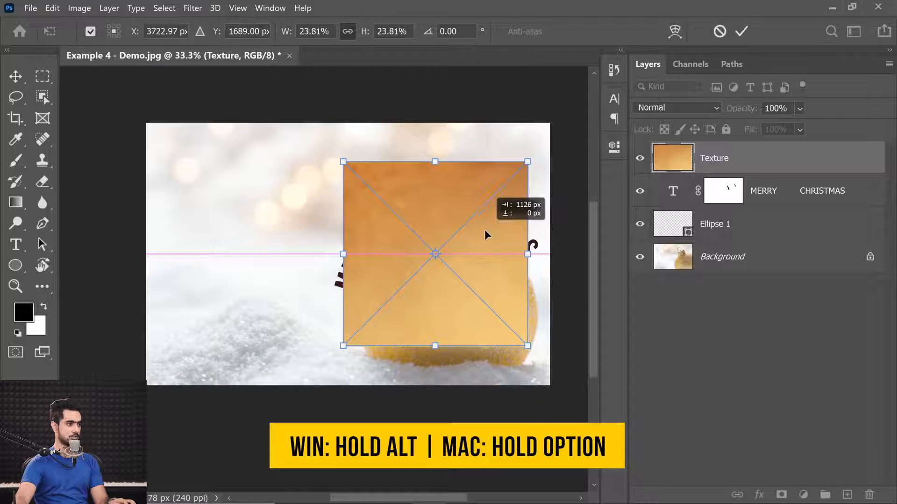
left_click_drag(531, 346, 543, 362)
left_click_drag(435, 362, 435, 344)
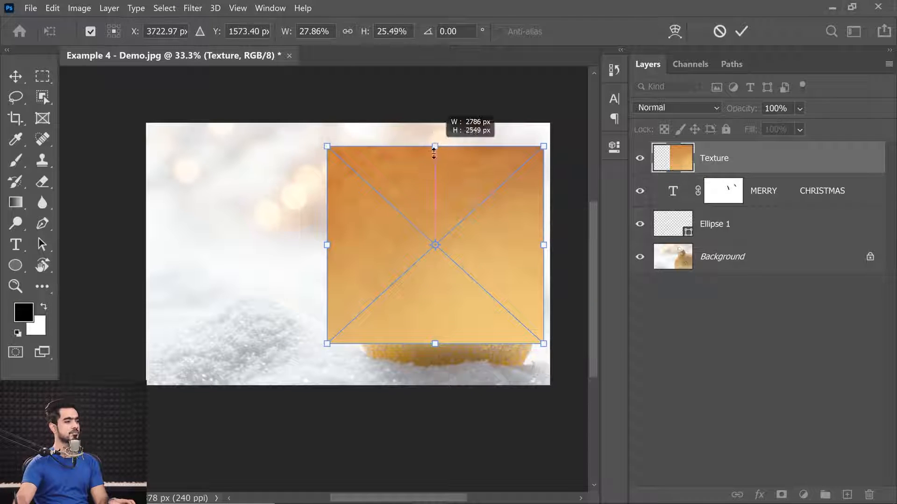
left_click_drag(435, 146, 438, 162)
key("Return")
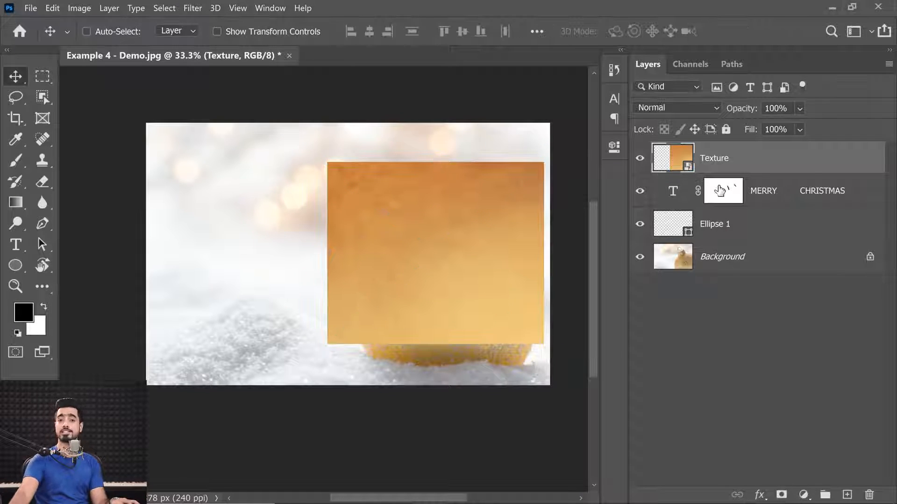
Clip the Texture layer to the MERRY CHRISTMAS text layer.
left_click_drag(725, 191, 759, 172)
left_click(759, 172, "alt")
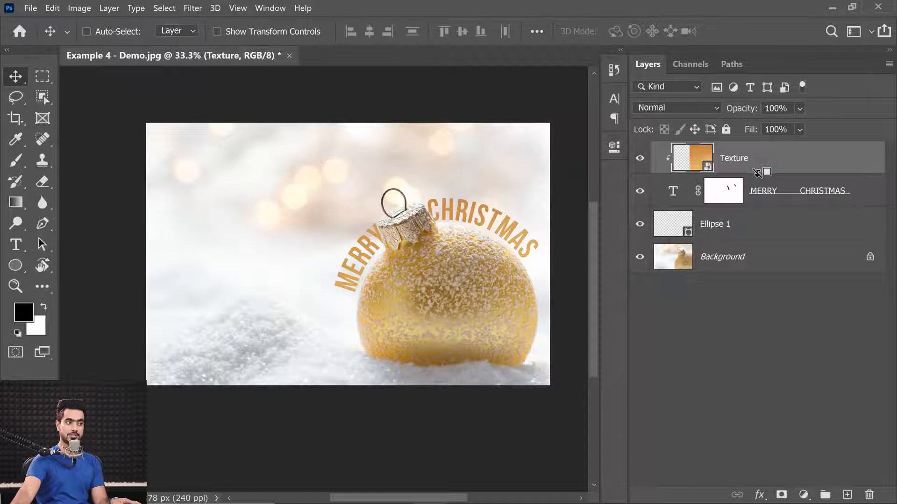
key("ctrl+0")
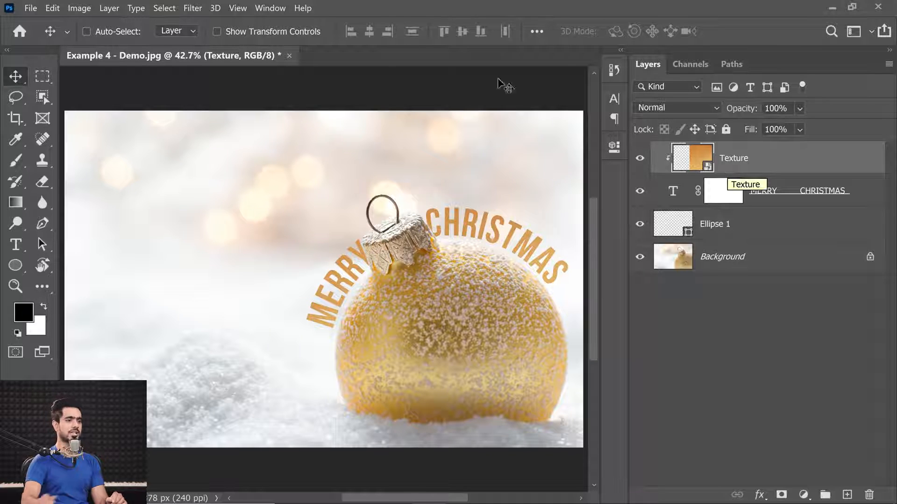
Activate the text layer's mask and set up a very large soft brush with black as the foreground color.
left_click(723, 199)
key("x")
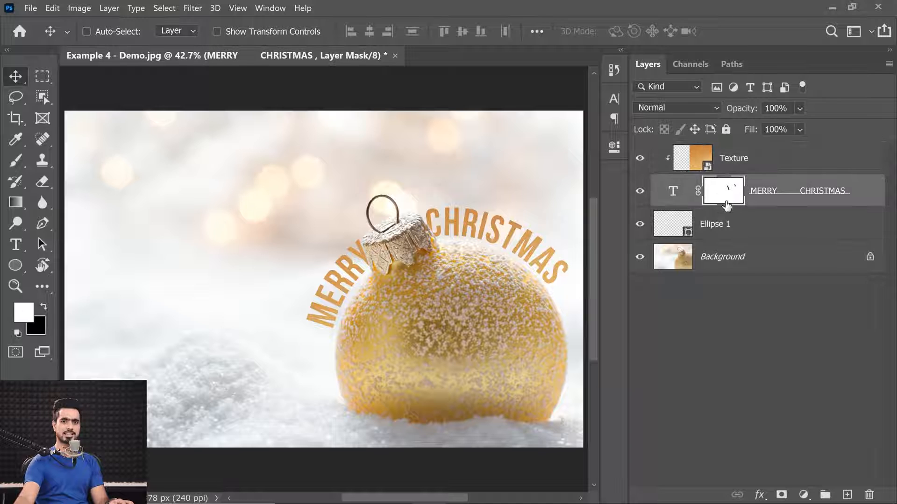
left_click(18, 166)
mouse_move(210, 188)
left_mouse_down()
mouse_move(298, 195)
mouse_move(364, 187)
left_mouse_up()
left_click_drag(300, 208, 360, 206)
mouse_move(422, 295)
left_mouse_down()
mouse_move(432, 254)
mouse_move(419, 284)
mouse_move(444, 285)
left_mouse_up()
key("x")
key("x")
key("x")
Dab black over the ornament on the text mask to soften the base of the letters, undoing and repainting unsatisfactory dabs.
left_click(433, 299)
key("ctrl+z")
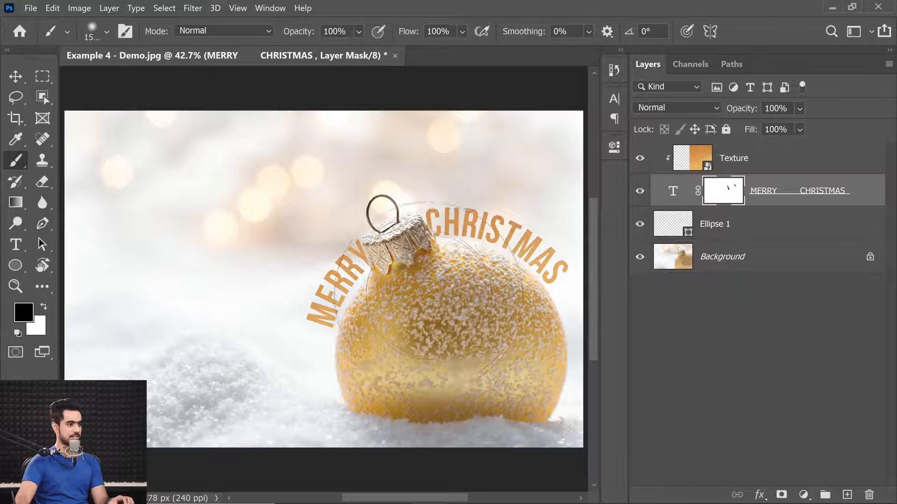
left_click(482, 309)
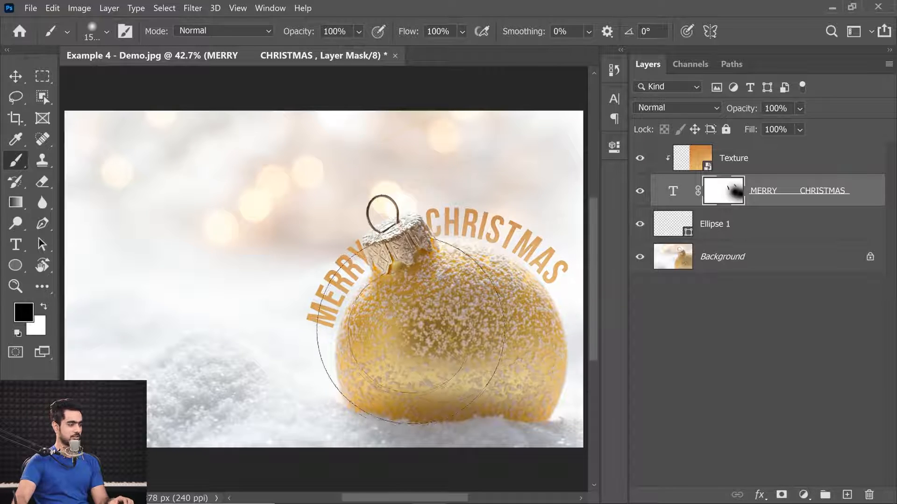
left_click(422, 336)
key("ctrl+z")
left_click(424, 348)
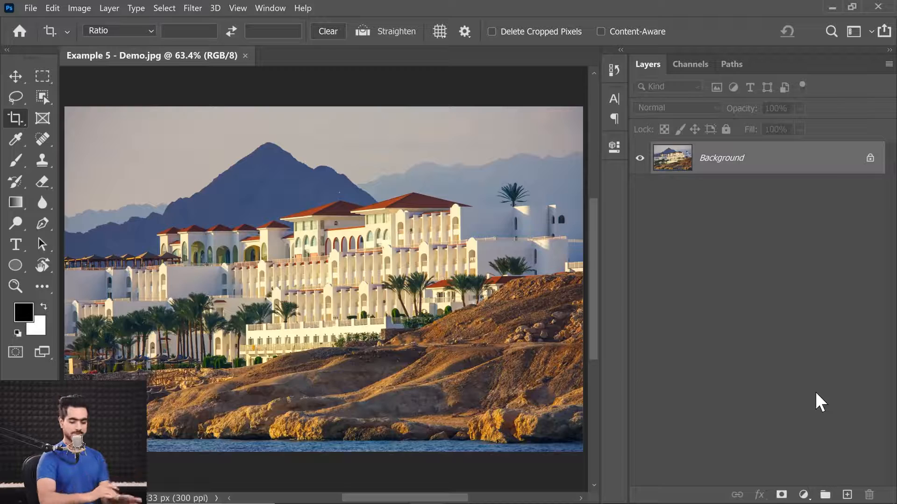
Extend the canvas of Example 5 - Demo.jpg downward to about twice its height with the Crop tool.
key("ctrl+minus")
key("ctrl+minus")
key("ctrl+minus")
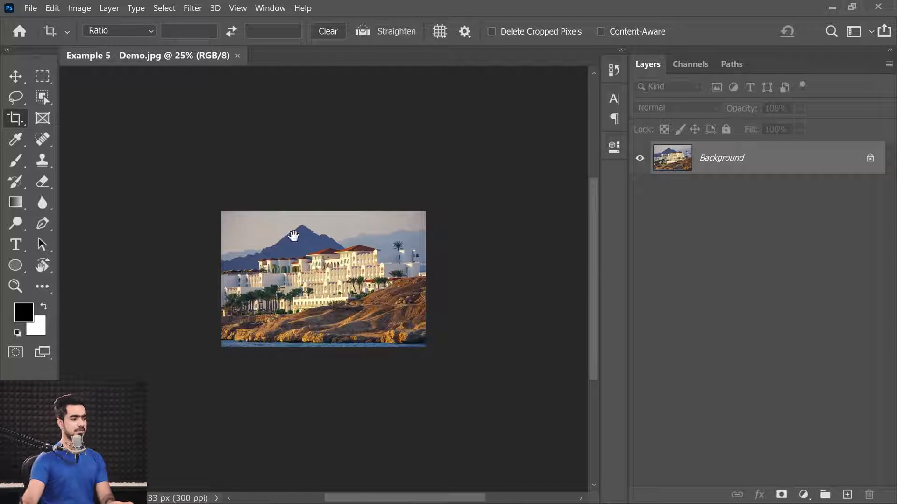
left_click_drag(286, 209, 289, 199)
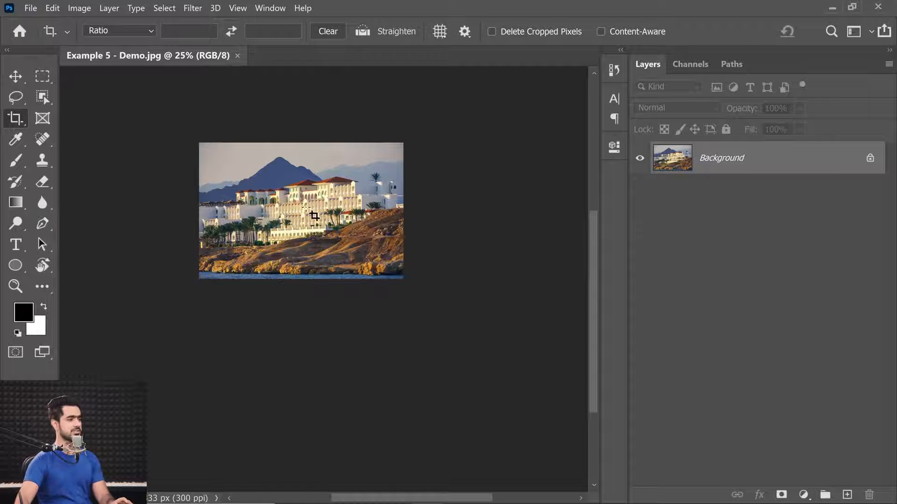
left_click(284, 194)
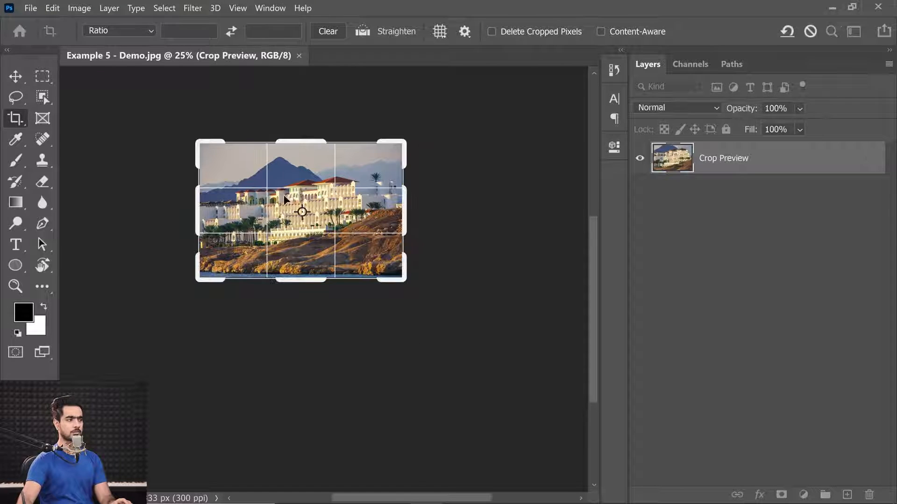
left_click_drag(306, 287, 306, 350)
key("Return")
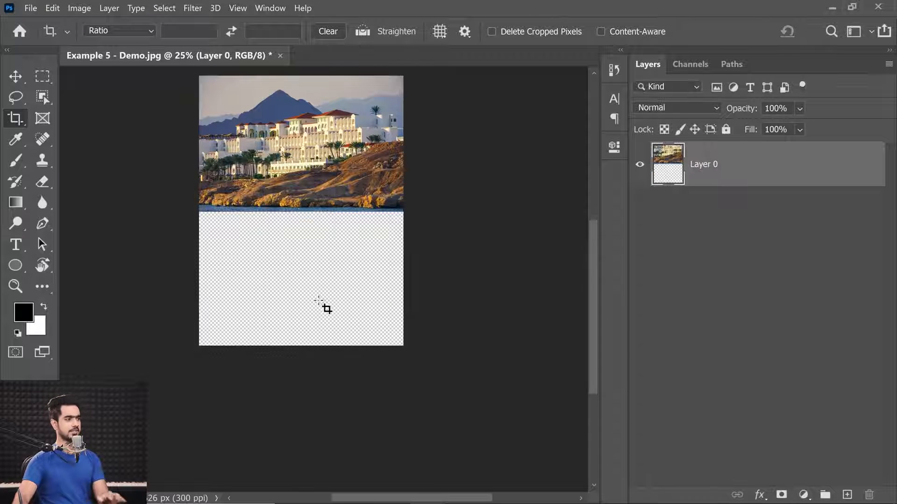
key("ctrl+0")
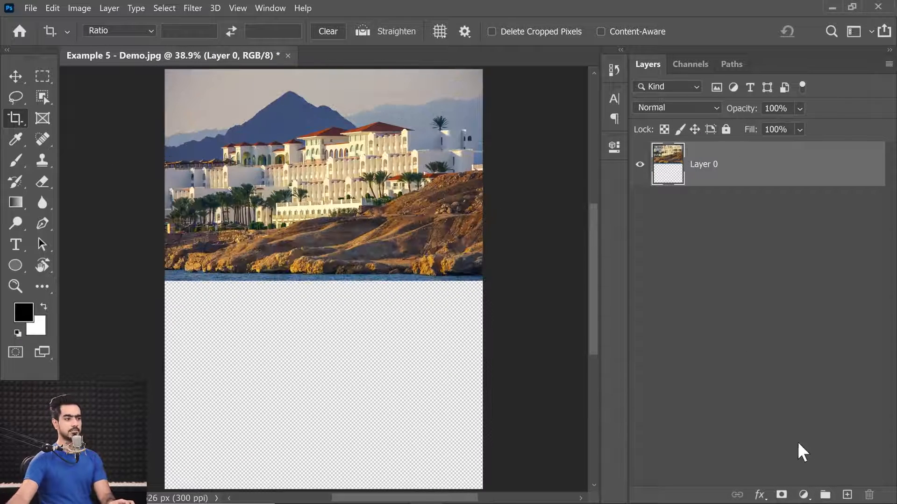
Add a solid color fill layer in black (000000) and put it beneath the hotel photo layer.
left_click(804, 496)
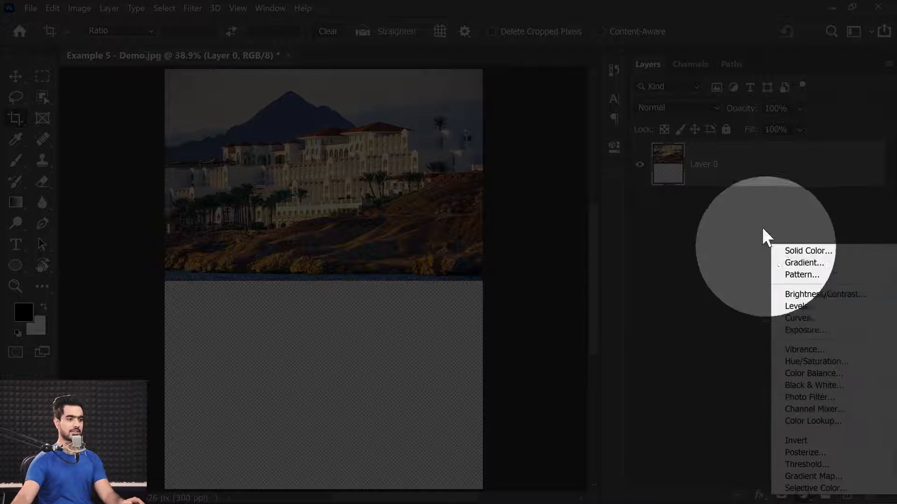
left_click(794, 250)
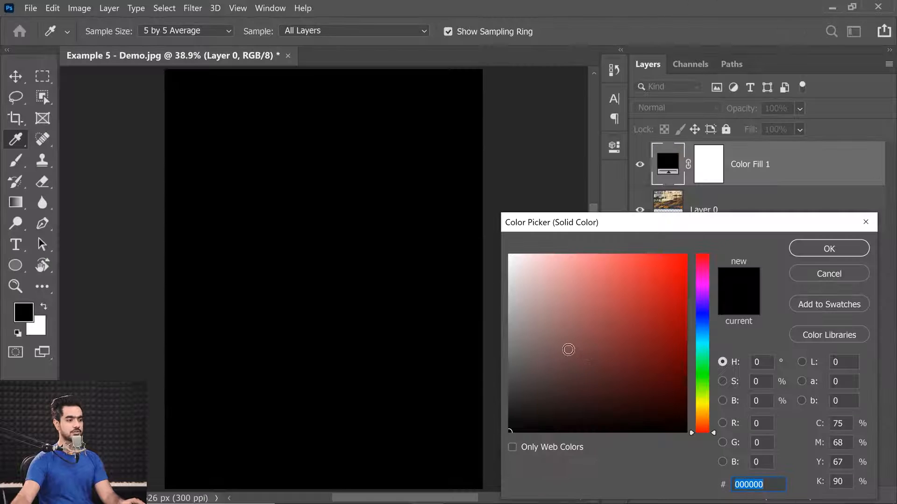
left_click(829, 249)
key("c")
left_click_drag(767, 150, 714, 266)
left_click(727, 180)
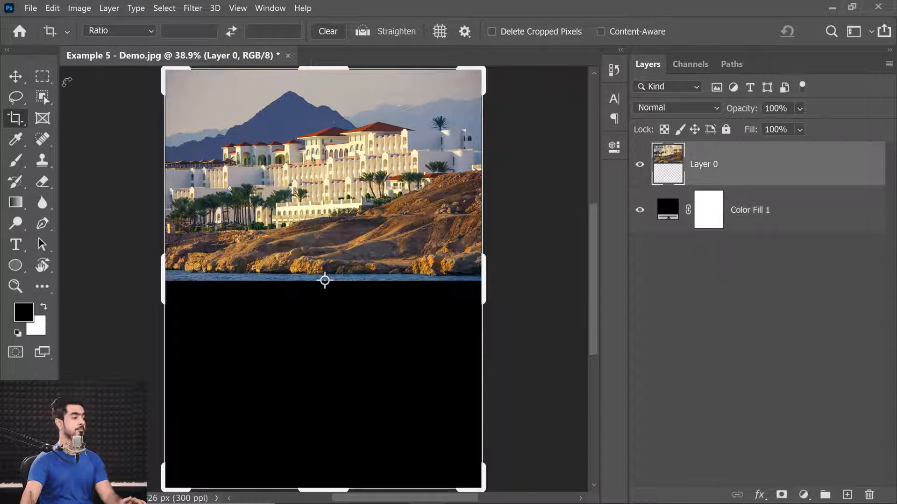
left_click(14, 79)
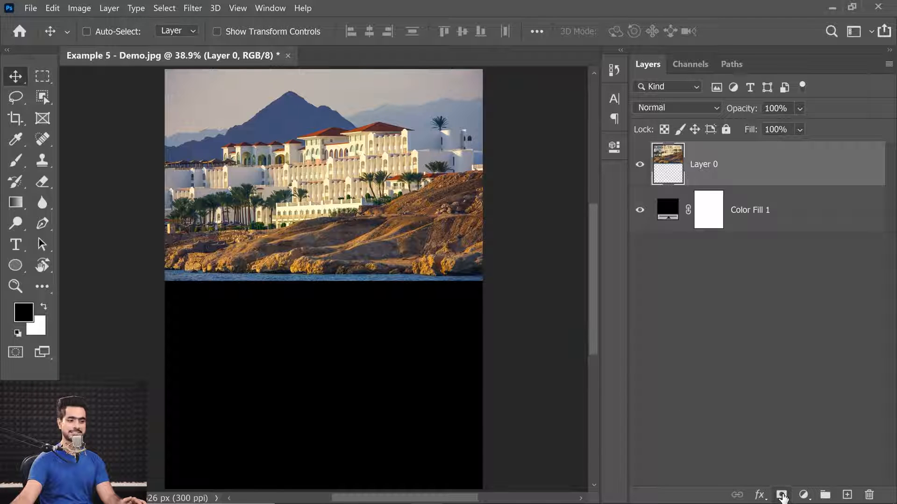
Add a layer mask to Layer 0 and draw a vertical black-to-white linear gradient that fades the photo's lower part into black.
left_click(782, 496)
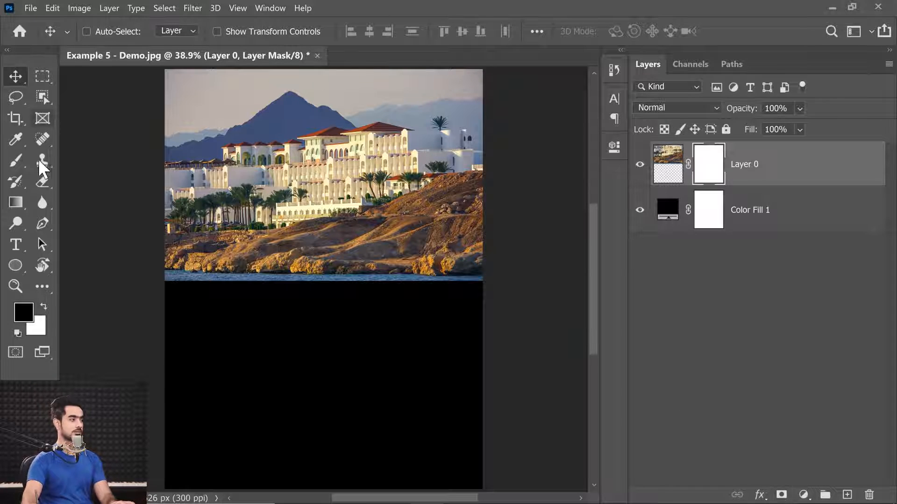
left_click(15, 202)
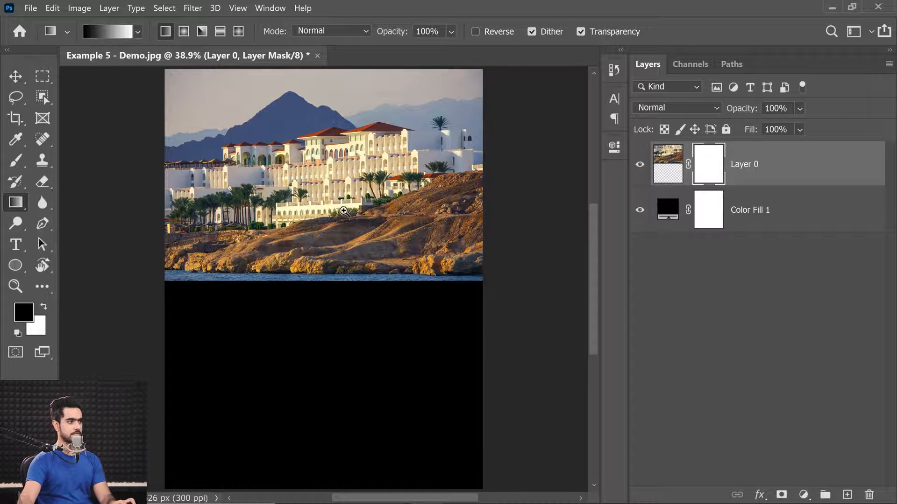
scroll(347, 209, "up", 3)
left_click_drag(350, 340, 350, 192)
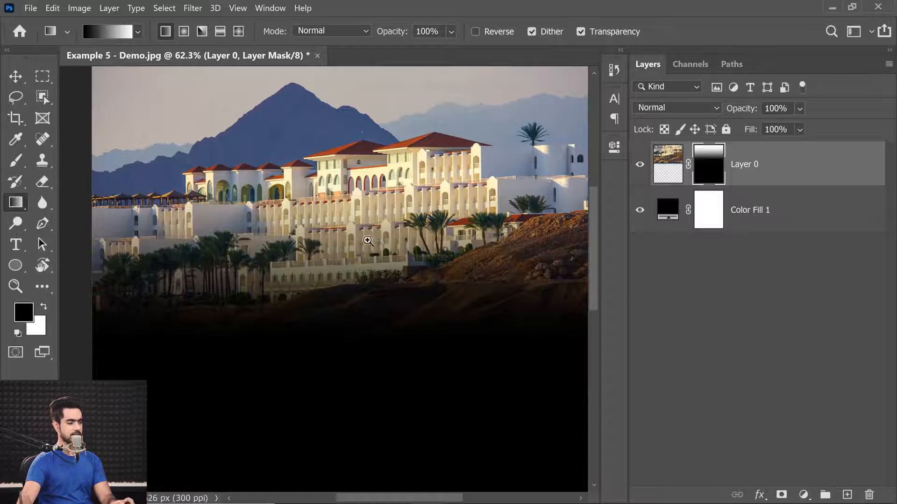
scroll(373, 239, "down", 1)
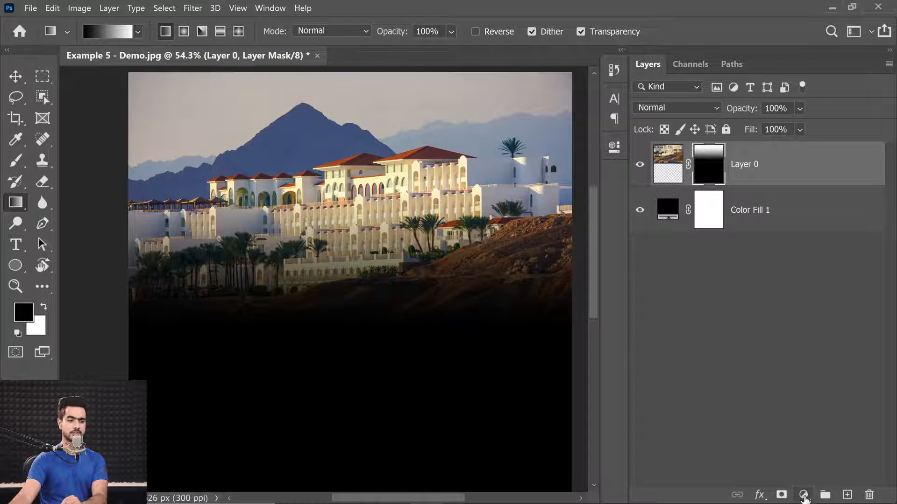
Add a Black & White adjustment layer above the hotel photo layer, keeping the default preset.
left_click(804, 495)
left_click(813, 387)
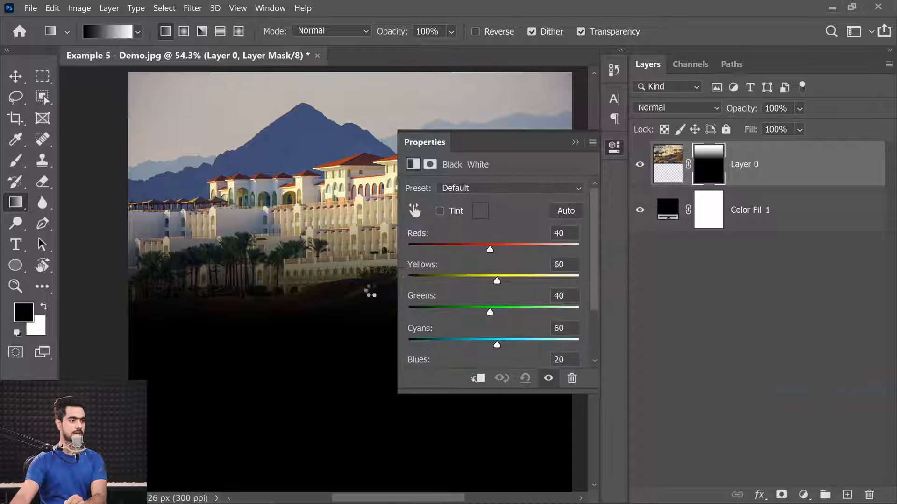
left_click(576, 142)
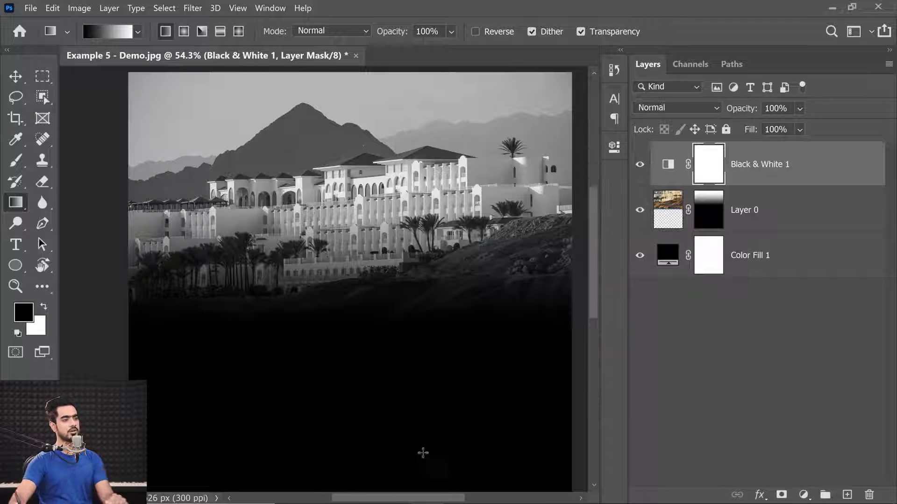
Unlink Layer 0's mask from the photo and transform the mask alone to adjust the height of the fade.
left_click(712, 220)
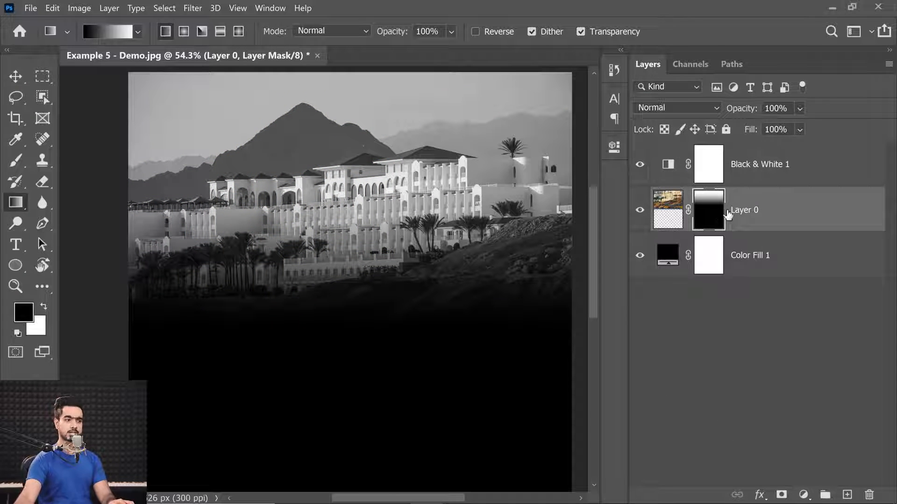
key("ctrl+t")
scroll(355, 206, "down", 2)
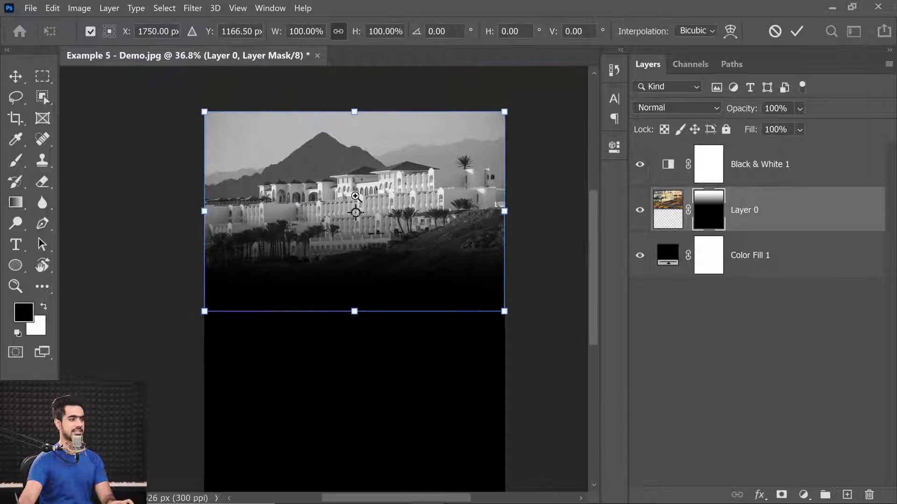
mouse_move(351, 114)
left_mouse_down()
mouse_move(352, 96)
mouse_move(350, 114)
left_mouse_up()
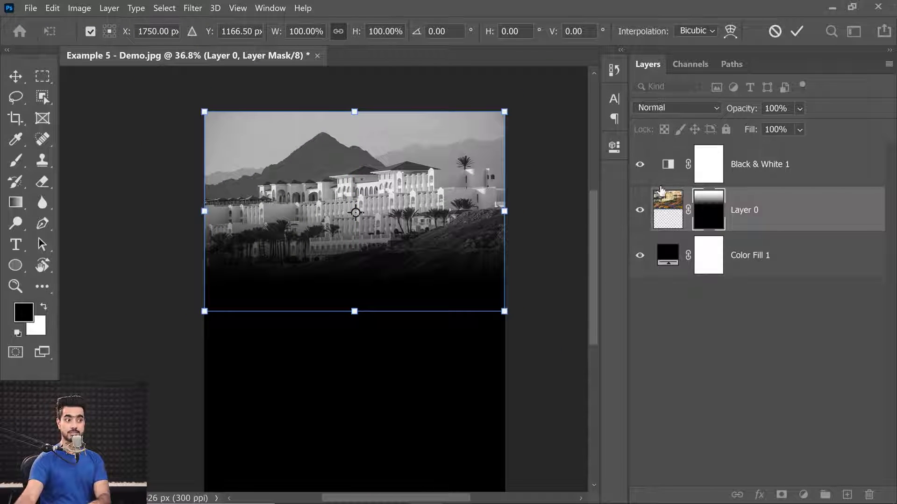
key("Return")
key("g")
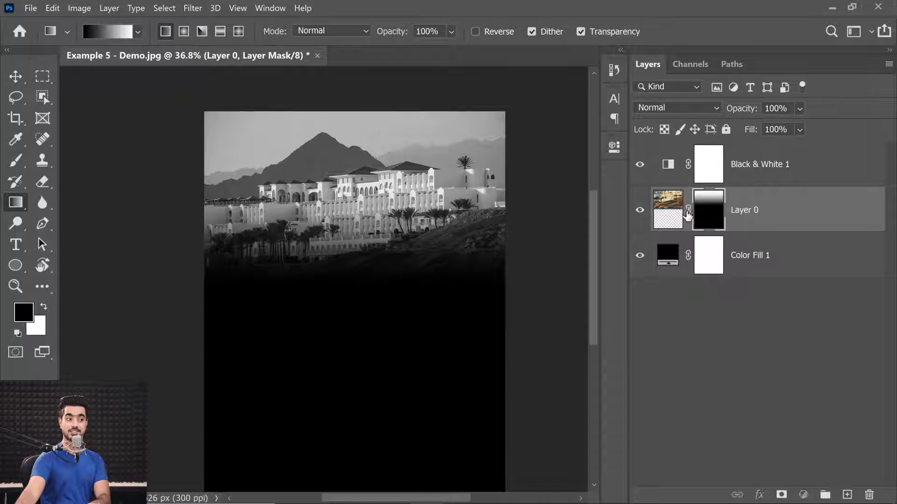
key("ctrl+t")
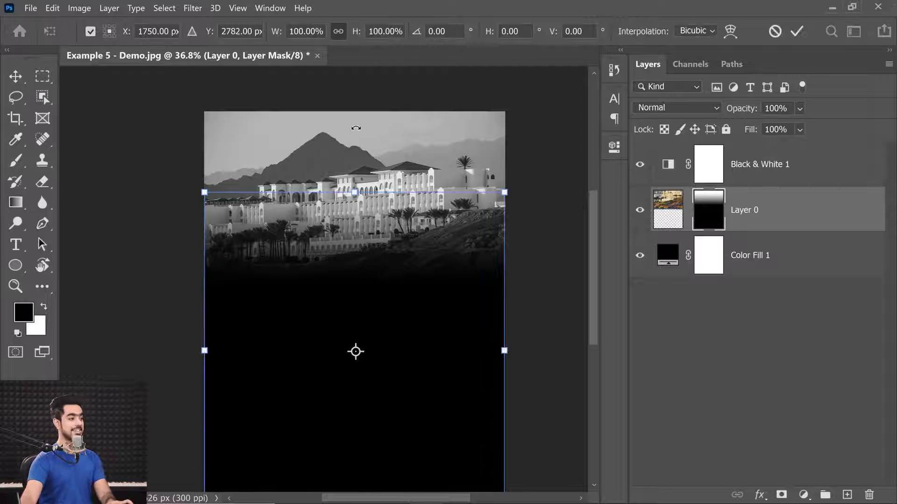
mouse_move(355, 193)
left_mouse_down()
mouse_move(354, 162)
mouse_move(347, 175)
mouse_move(365, 176)
mouse_move(371, 189)
left_mouse_up()
key("Return")
key("ctrl+0")
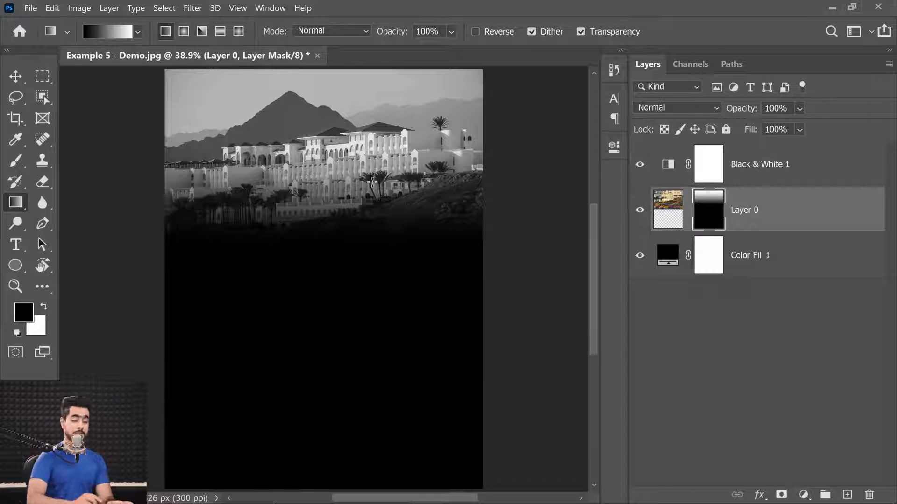
Add a placeholder point-text layer over the photo's faded part, using Aguero Sans Regular at 120 pt.
left_click(16, 245)
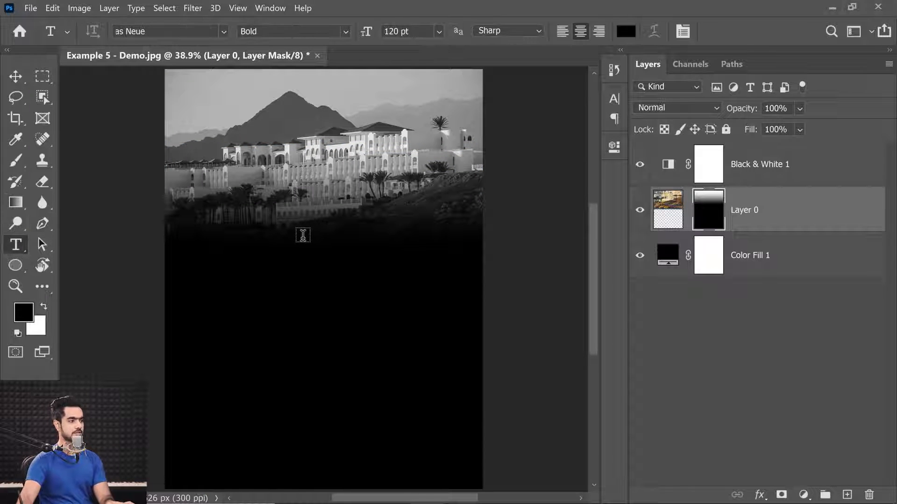
left_click(302, 234)
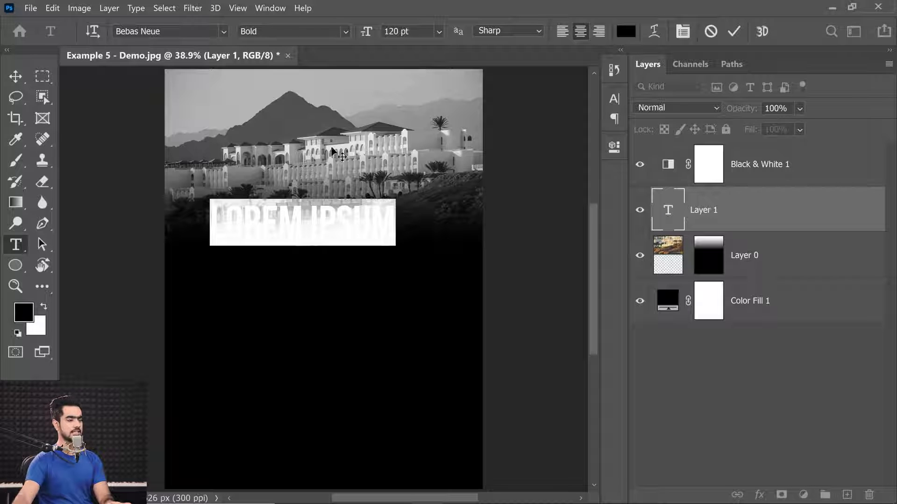
left_click(140, 31)
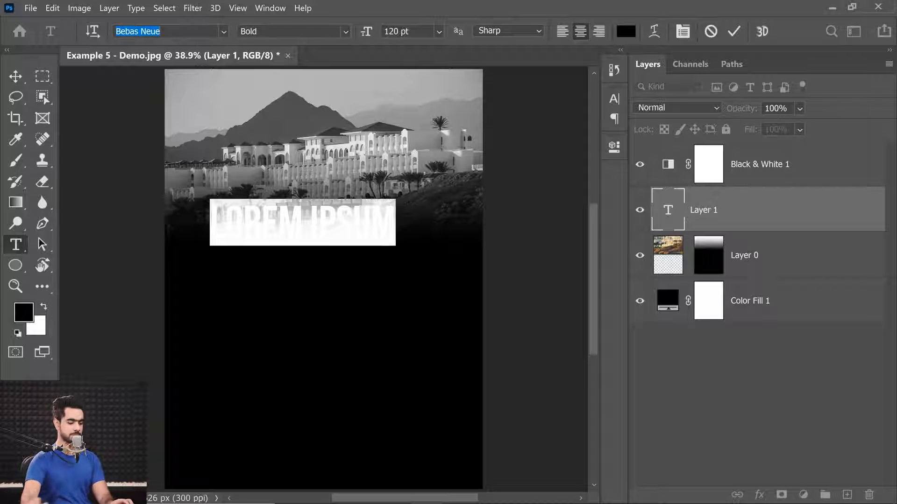
type("agu")
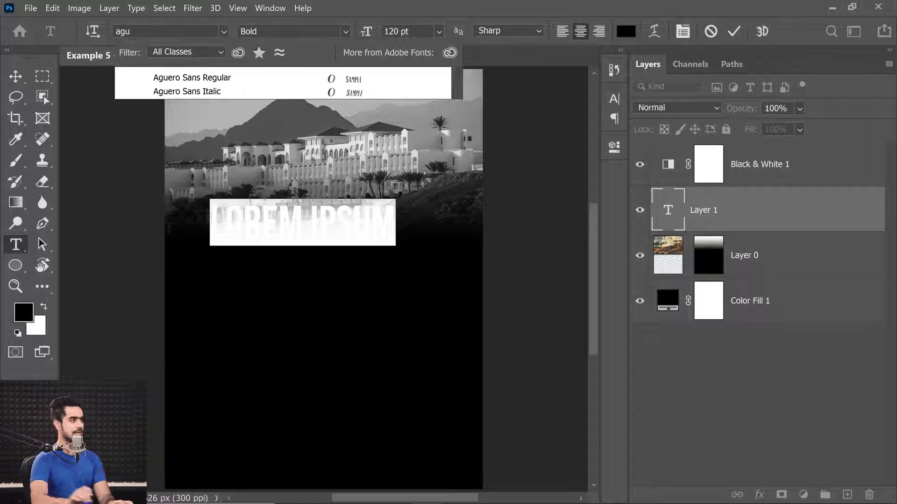
left_click(192, 78)
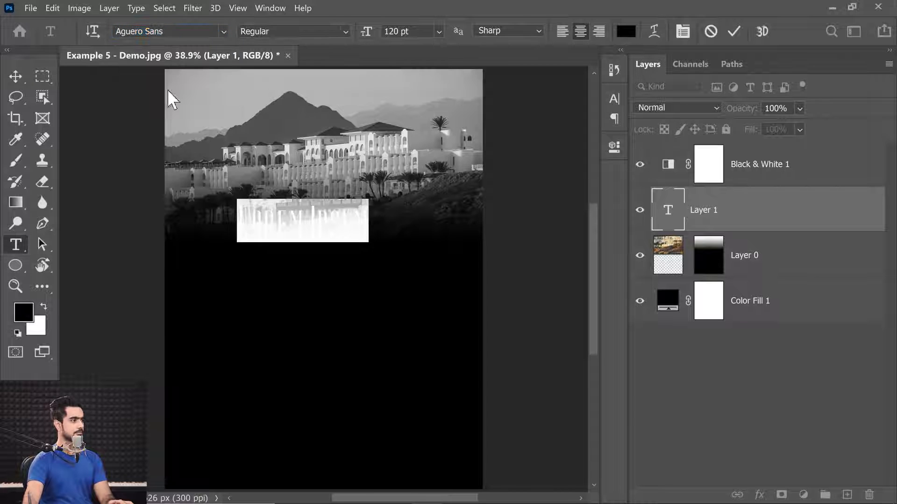
left_click(14, 77)
Move the Lorem Ipsum text layer above Black & White 1 and set its text color to white (ffffff).
scroll(350, 240, "up", 3)
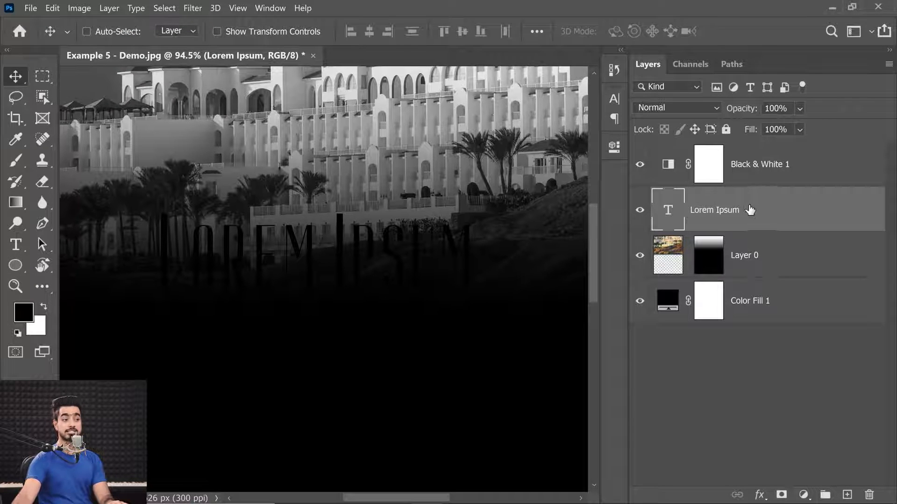
left_click_drag(749, 207, 750, 162)
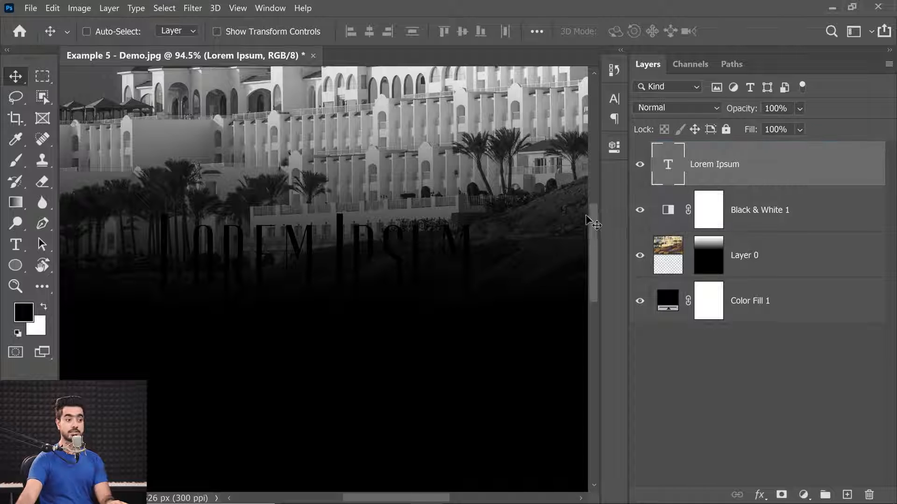
double_click(668, 166)
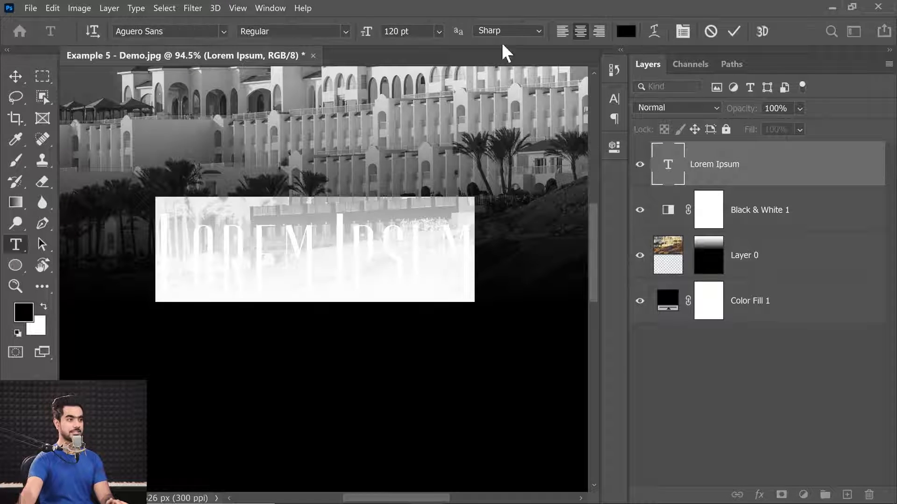
left_click(625, 30)
type("ffffff")
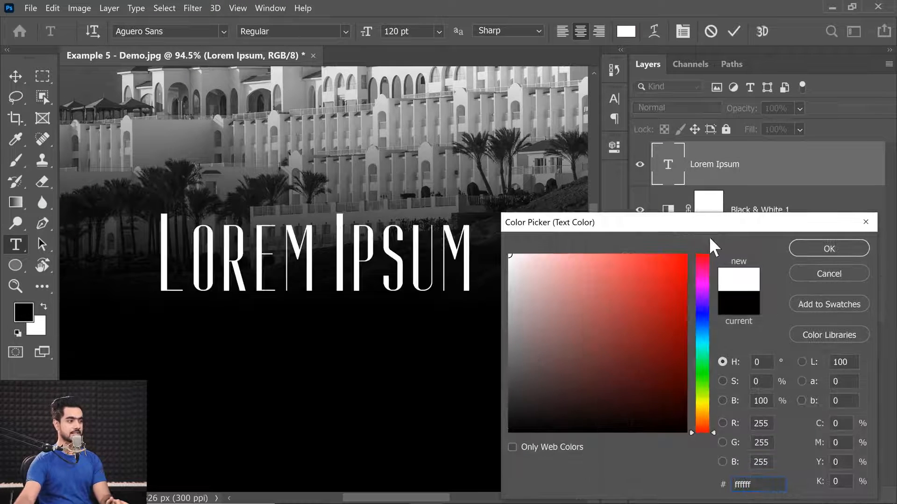
left_click(798, 247)
Replace the whole placeholder text with the word "Aguero", capitalizing only the first letter.
left_click(212, 262)
left_click_drag(180, 249, 492, 255)
left_click(402, 279)
key("ctrl+a")
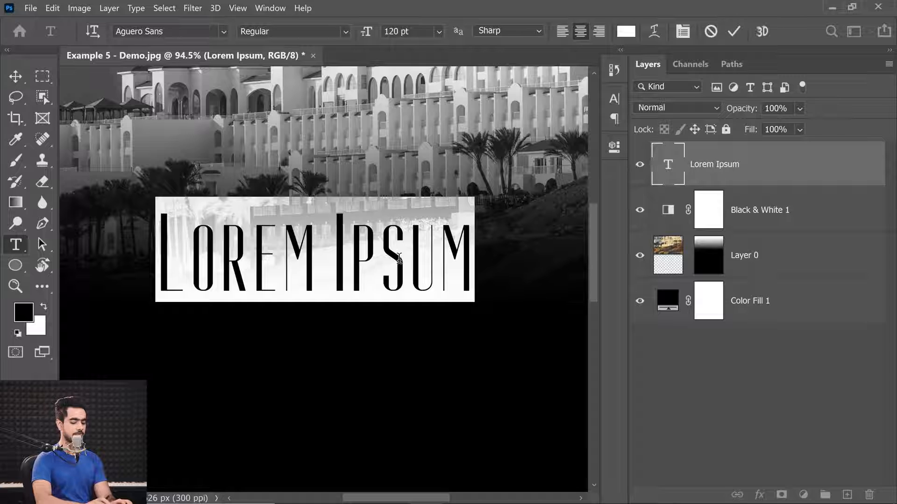
type("A")
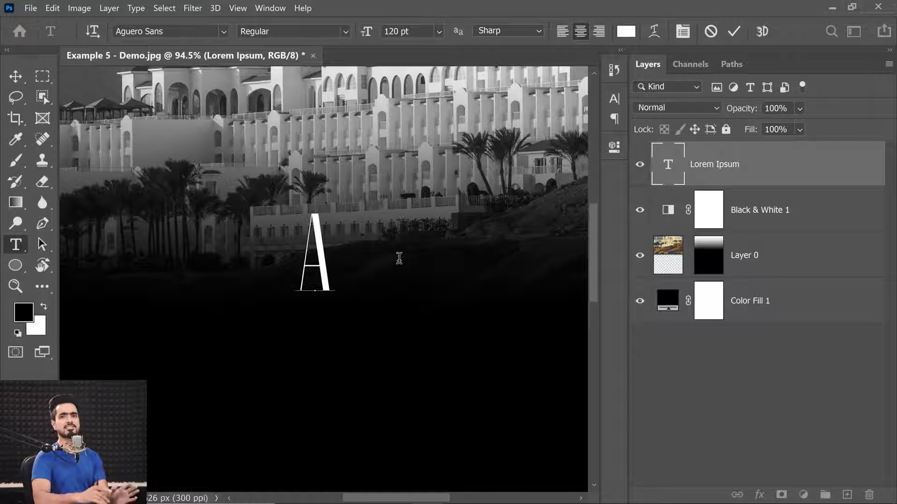
type("G")
key("BackSpace")
type("GUERO")
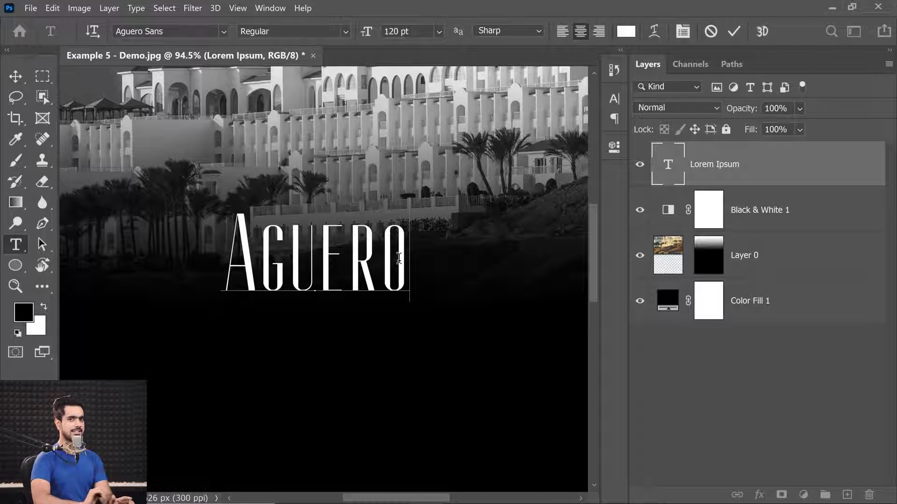
Replace the letters after the A with capitals "GUERO".
left_click_drag(259, 247, 464, 262)
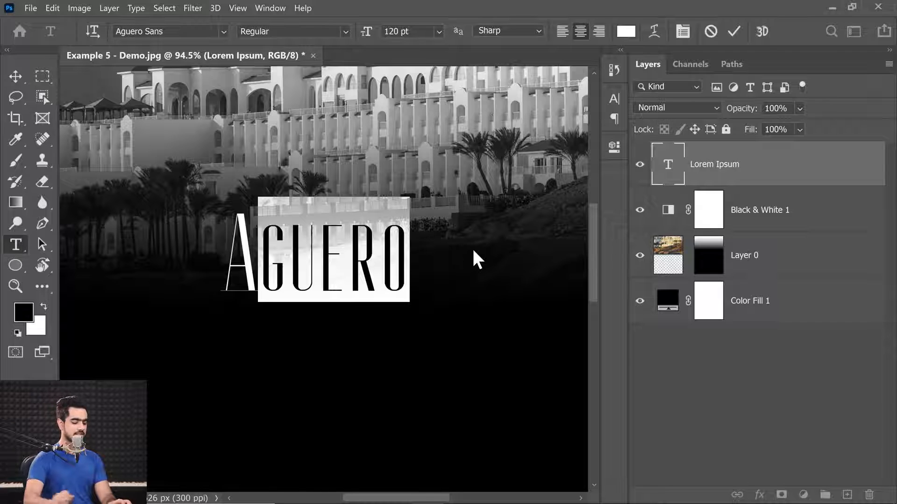
type("GUE")
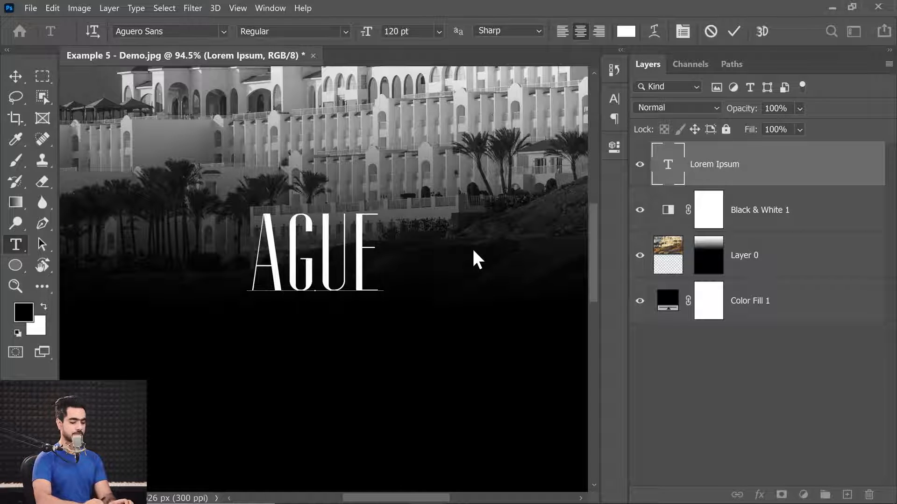
type("RO")
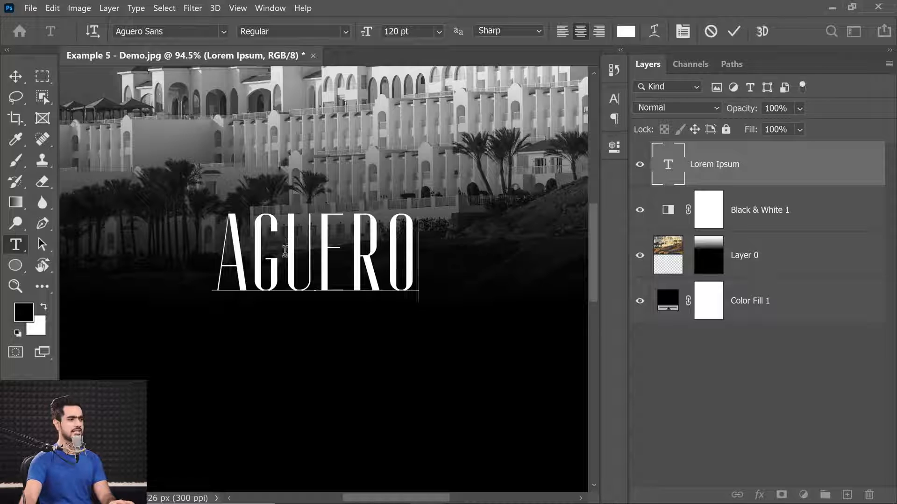
Change the U and the final O to lowercase so the word mixes letter cases as "AGuERo".
left_click_drag(286, 252, 323, 256)
type("u")
left_click_drag(384, 251, 357, 269)
type("o")
left_click(387, 263)
left_click(351, 279)
left_click(235, 277)
Apply All Caps to the entire AGuERo text.
key("ctrl+a")
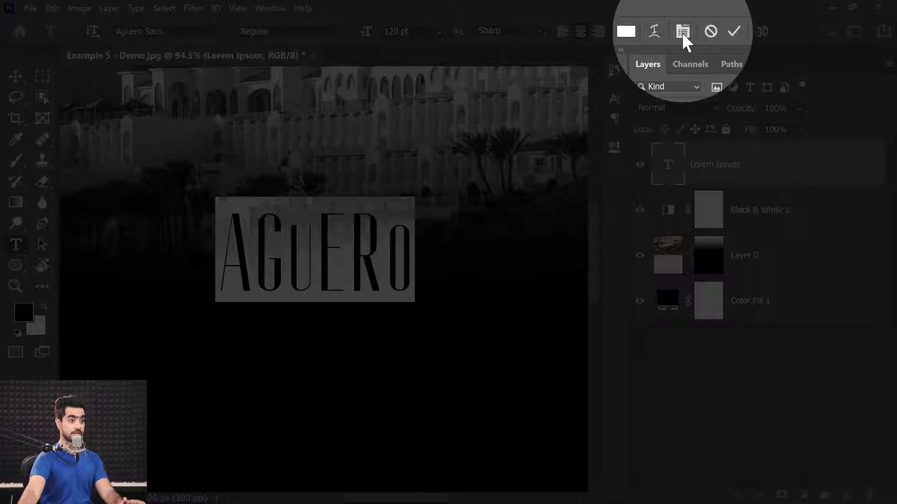
left_click(681, 33)
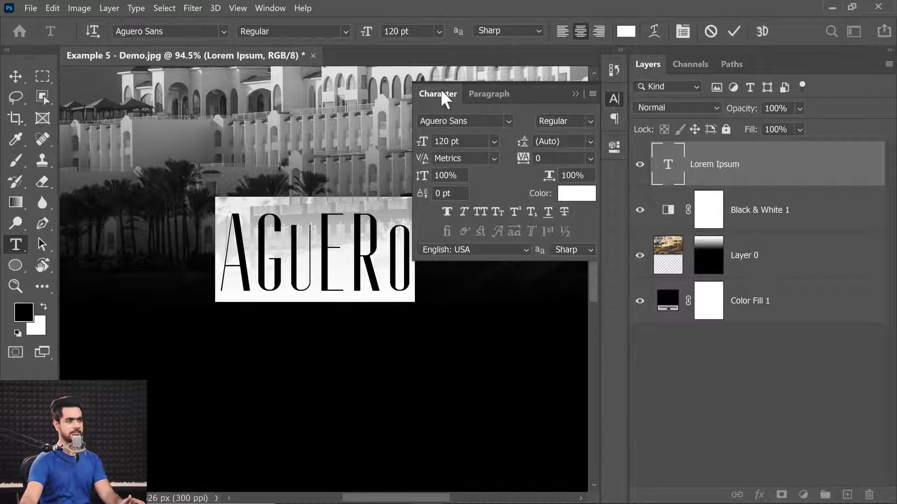
left_click(480, 214)
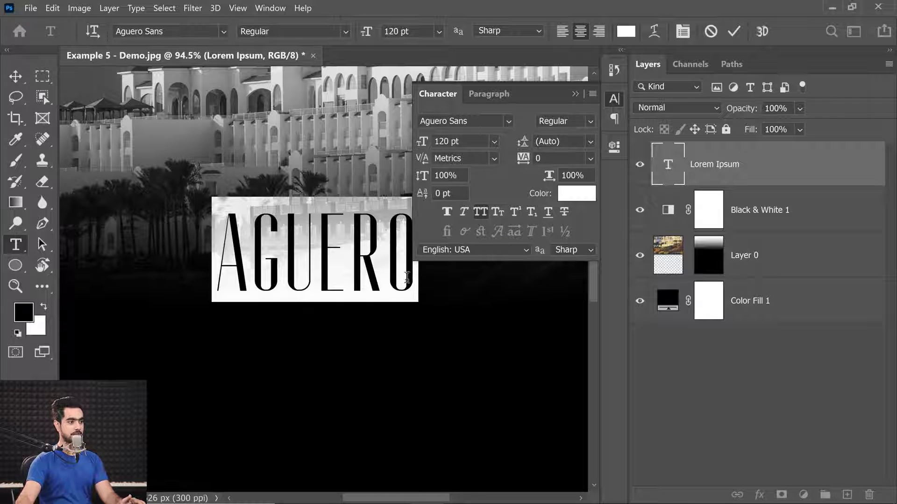
key("ctrl+Return")
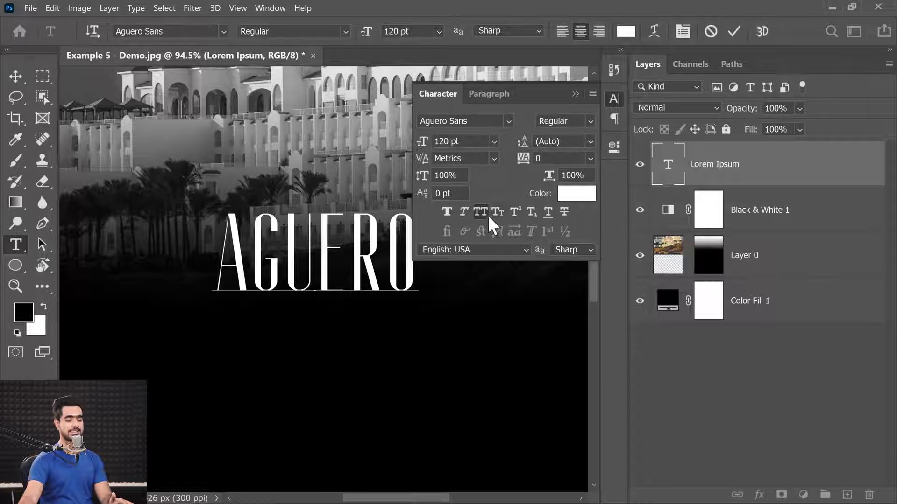
left_click(574, 93)
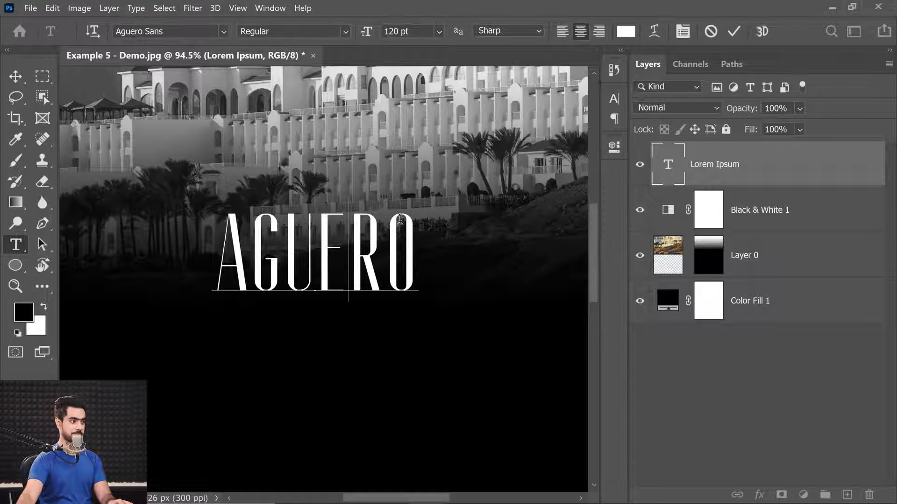
Shift the AGUERO text sideways, select the entire canvas and align the text to its horizontal center.
left_click(13, 82)
left_click_drag(343, 219, 324, 220)
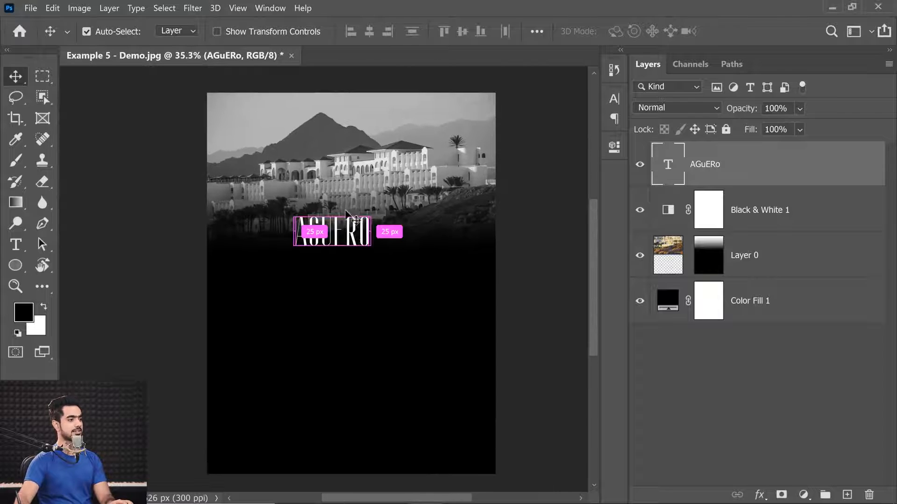
key("ctrl+a")
left_click(369, 31)
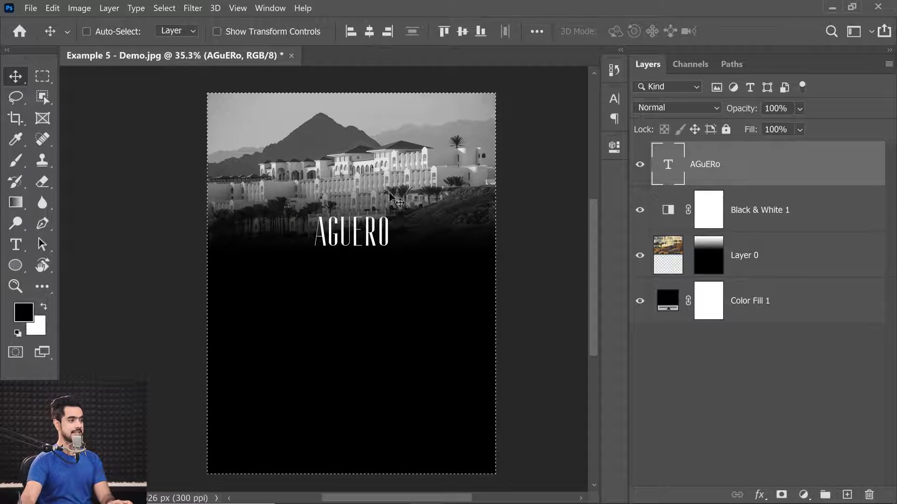
Set Align To to Canvas, move the AGUERO text off-center, and center it horizontally and vertically on the canvas.
scroll(325, 216, "up", 3)
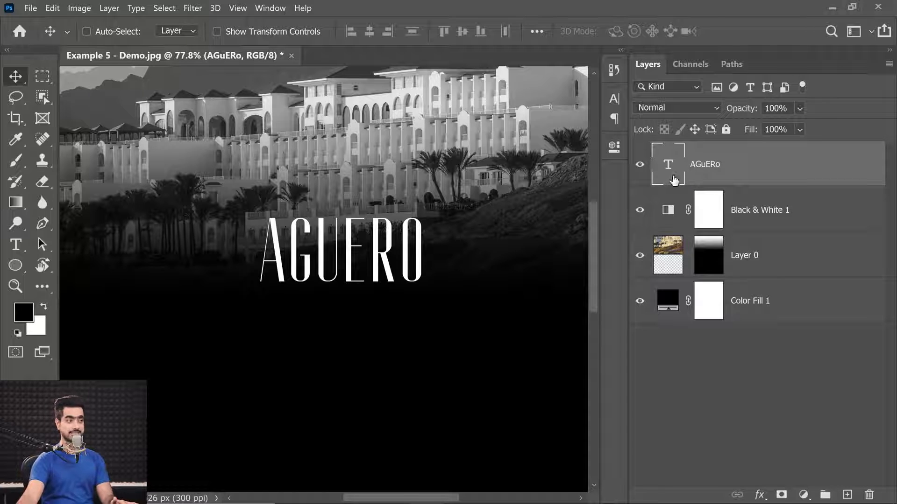
left_click(538, 31)
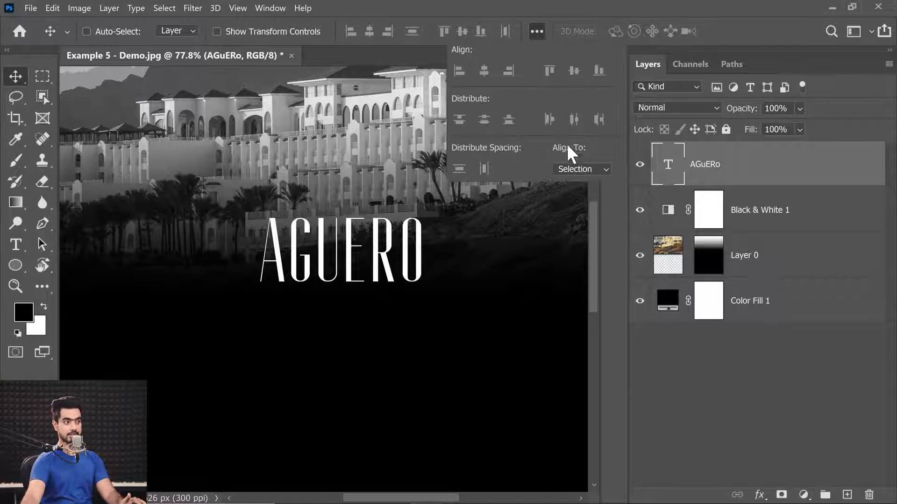
left_click(577, 171)
left_click(576, 193)
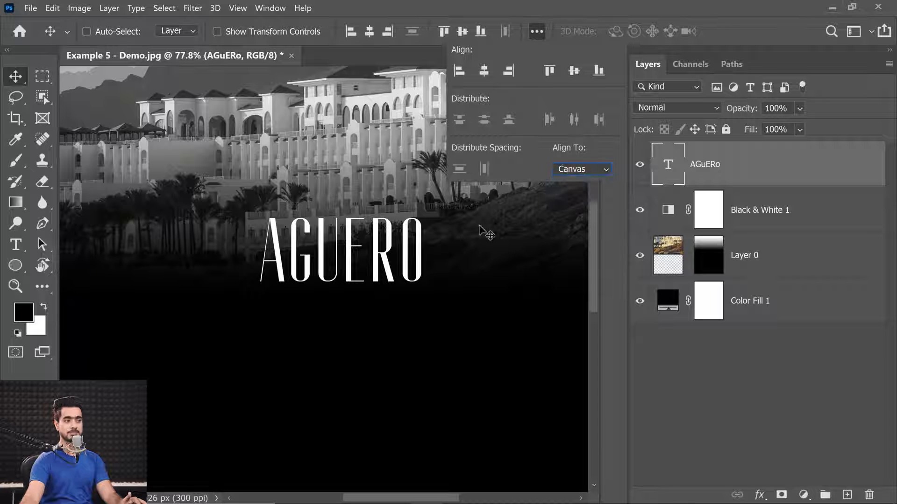
left_click(537, 31)
left_click_drag(327, 195, 214, 225)
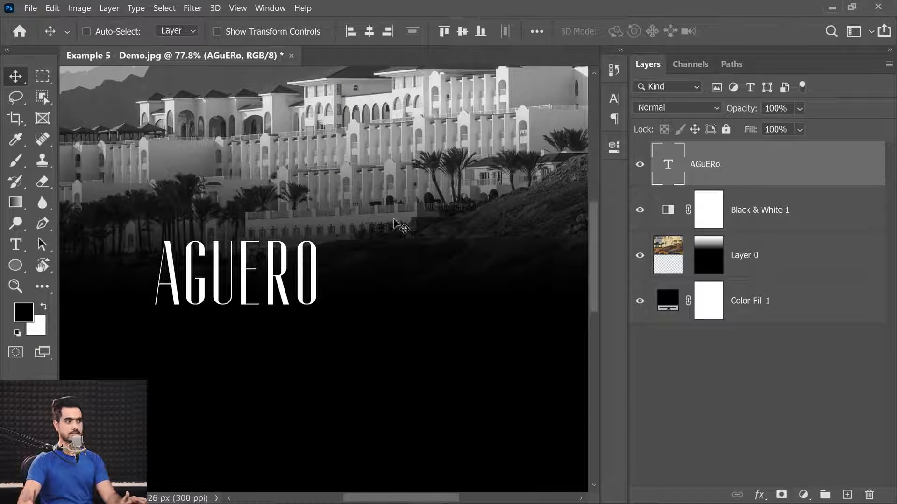
left_click(462, 31)
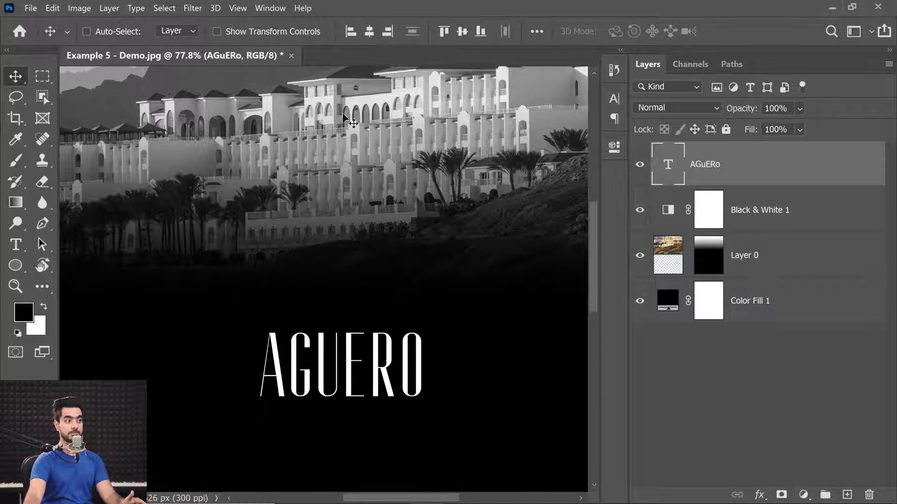
Move the AGUERO text up onto the zone where the hotel photo fades to black, and set Align To to Selection.
left_click_drag(364, 365, 357, 258)
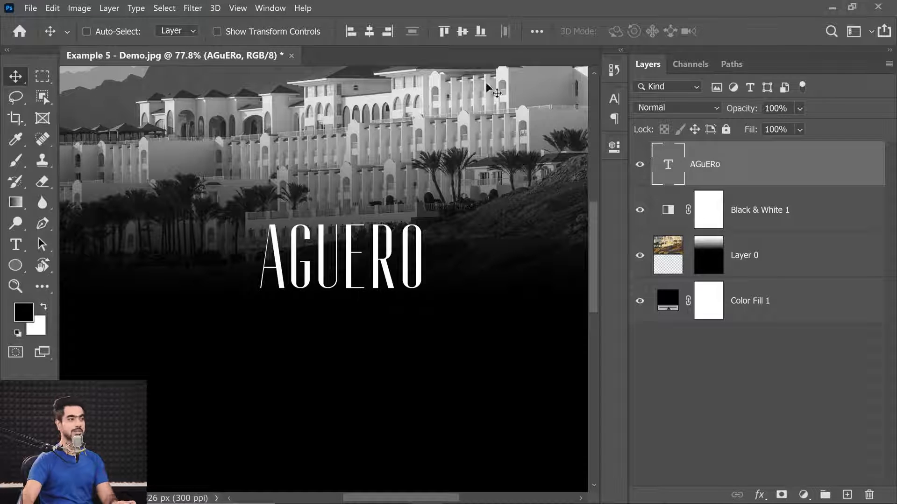
left_click(534, 31)
left_click(578, 169)
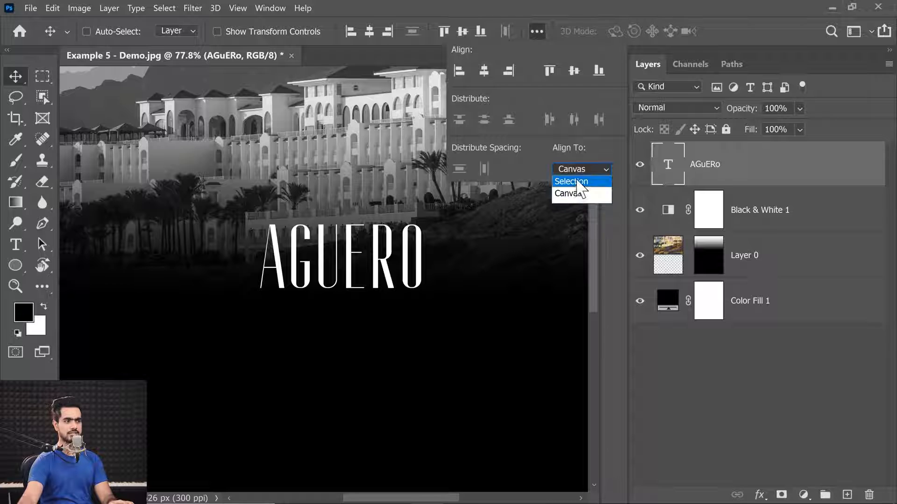
left_click(572, 180)
left_click(14, 80)
left_click_drag(358, 169, 348, 247)
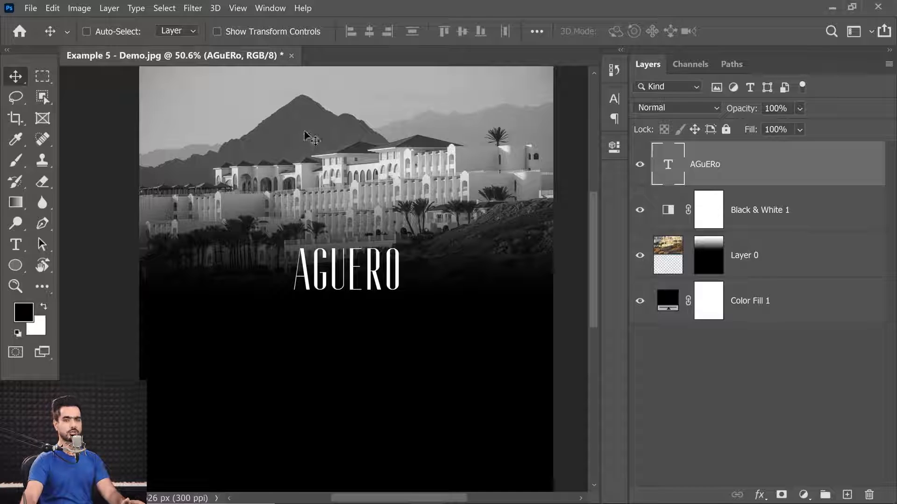
Make a rectangular selection across the lower part of the hotel and center the AGUERO text within it horizontally and vertically.
left_click(42, 76)
left_click_drag(222, 180, 469, 283)
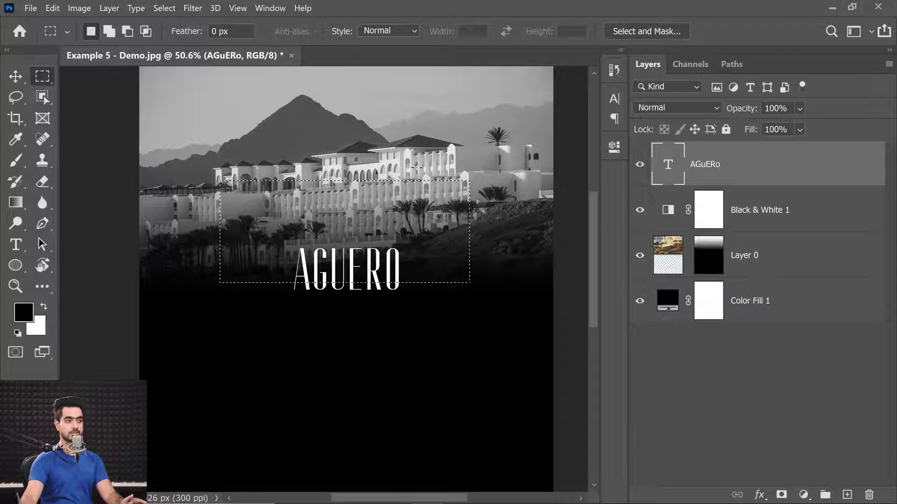
left_click(13, 75)
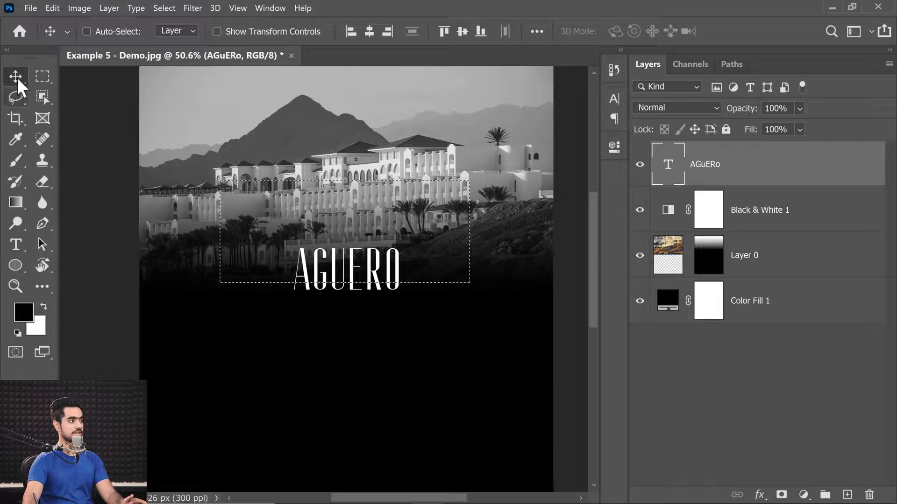
left_click(369, 32)
left_click(463, 32)
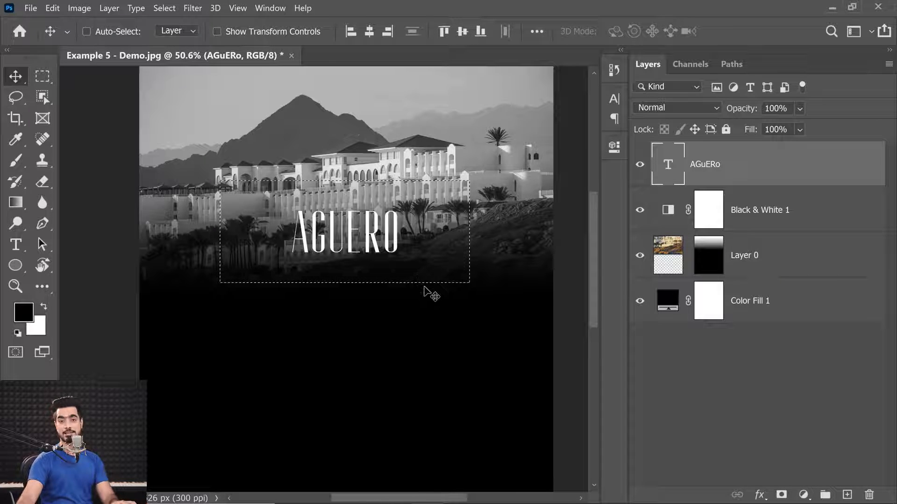
Undo the alignment of the AGUERO text and the rectangular selection.
key("ctrl+d")
key("ctrl+z")
key("ctrl+z")
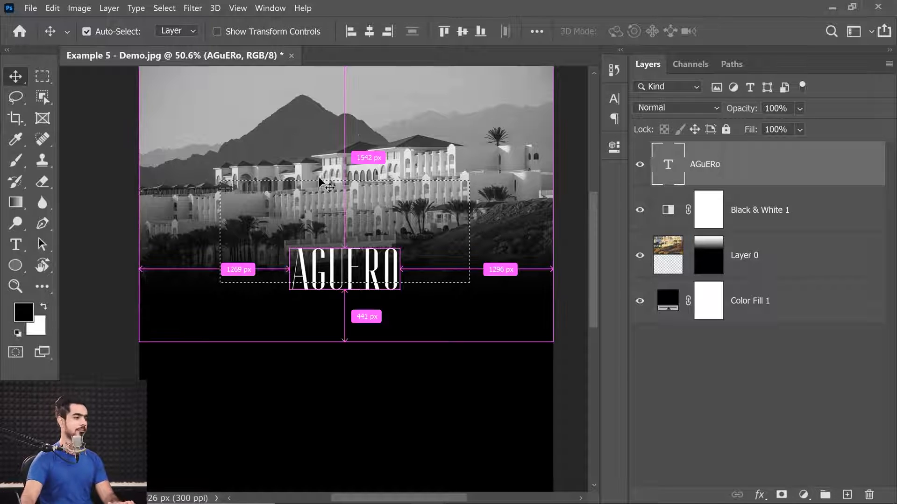
key("ctrl+z")
key("ctrl+z")
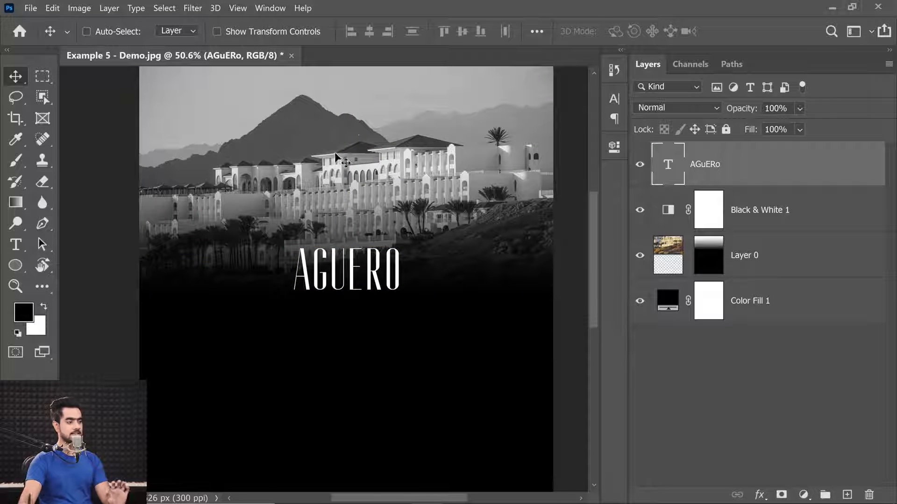
Duplicate the AGUERO text straight below the original and replace the copy's wording with LUXURY HOTEL SUITES.
left_click_drag(360, 295, 296, 278)
left_click_drag(313, 206, 321, 337)
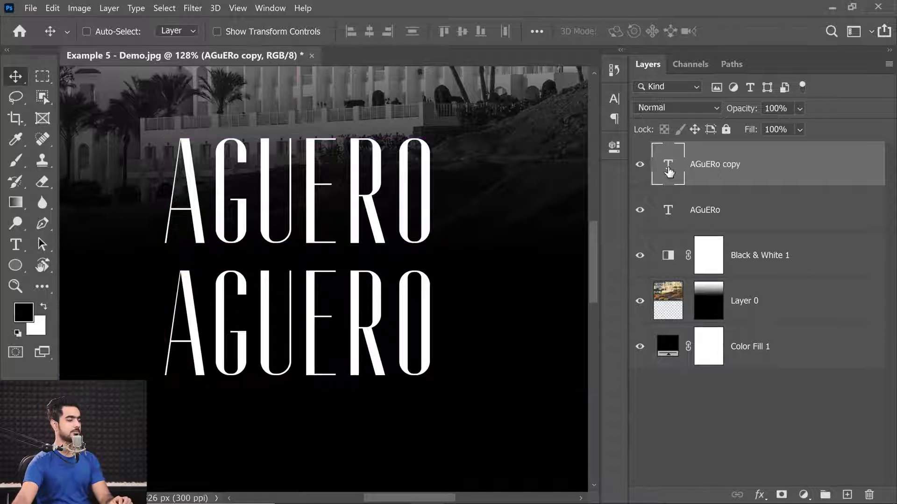
double_click(675, 180)
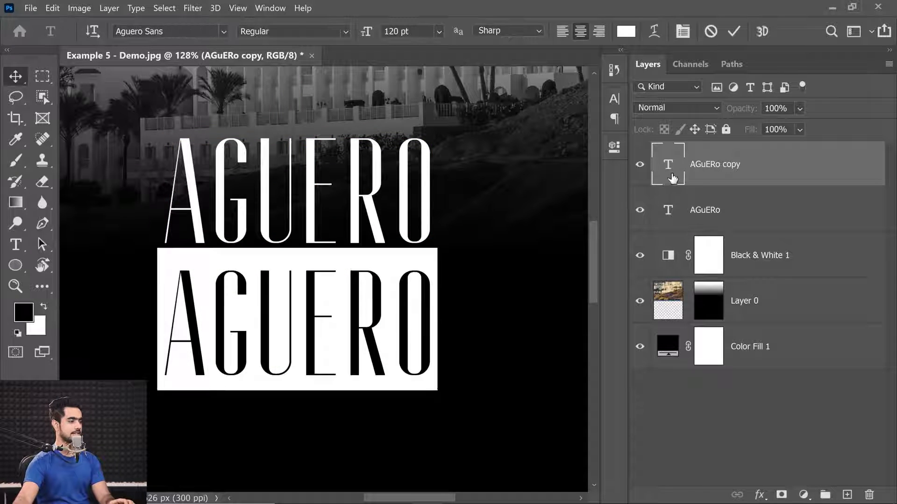
type("LUXIR")
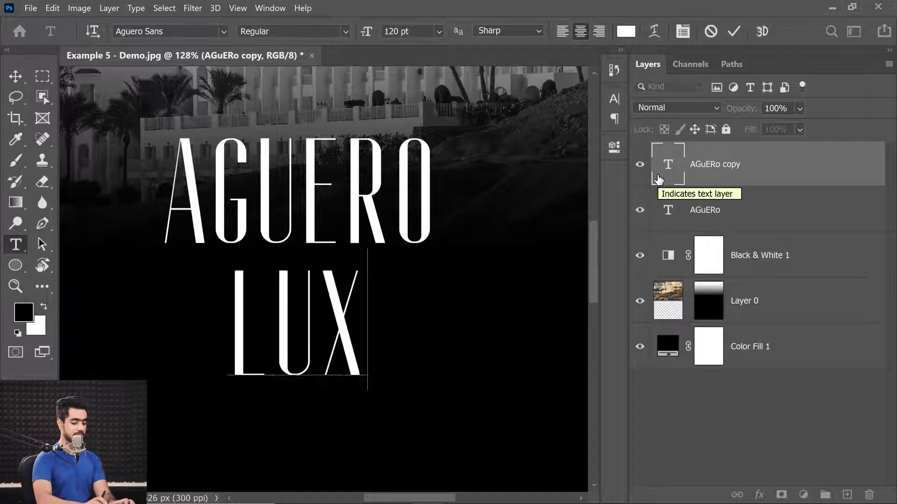
key("BackSpace")
key("BackSpace")
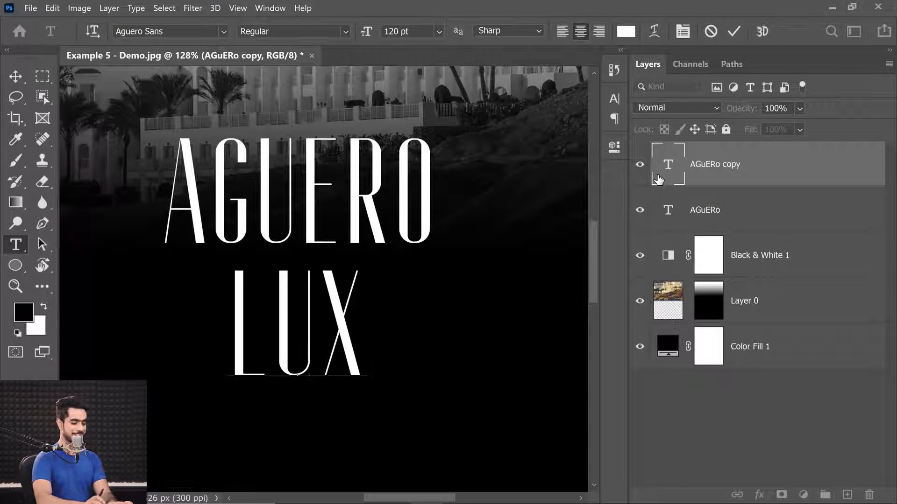
type("URY HG")
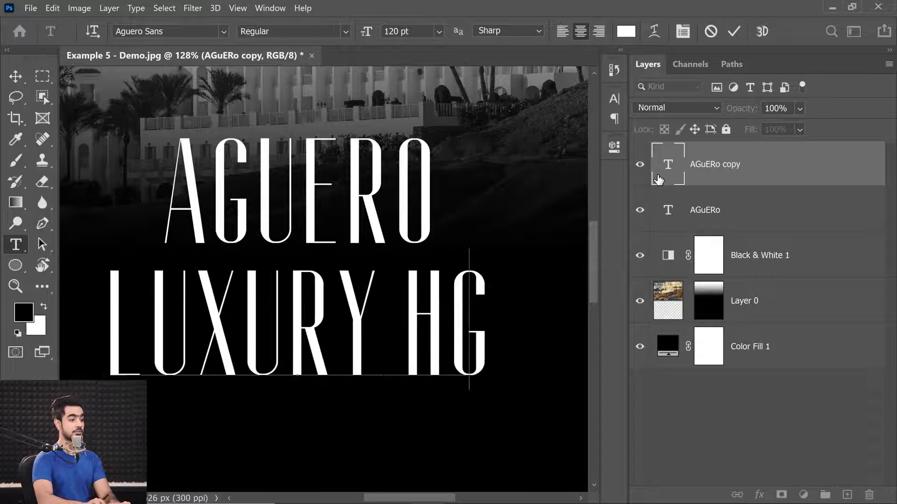
key("BackSpace")
type("OTEL SU")
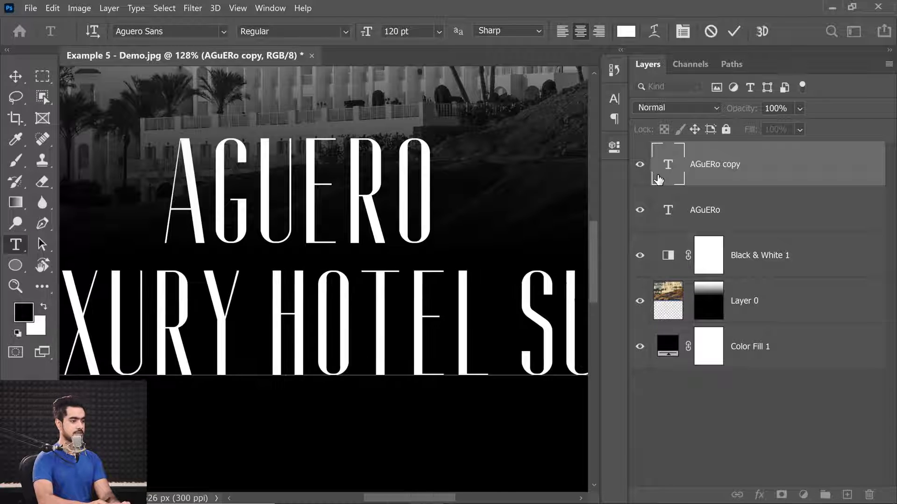
type("IT")
Set the font of the entire LUXURY HOTEL SUITES text to Bebas Neue Book.
key("ctrl+a")
left_click(139, 31)
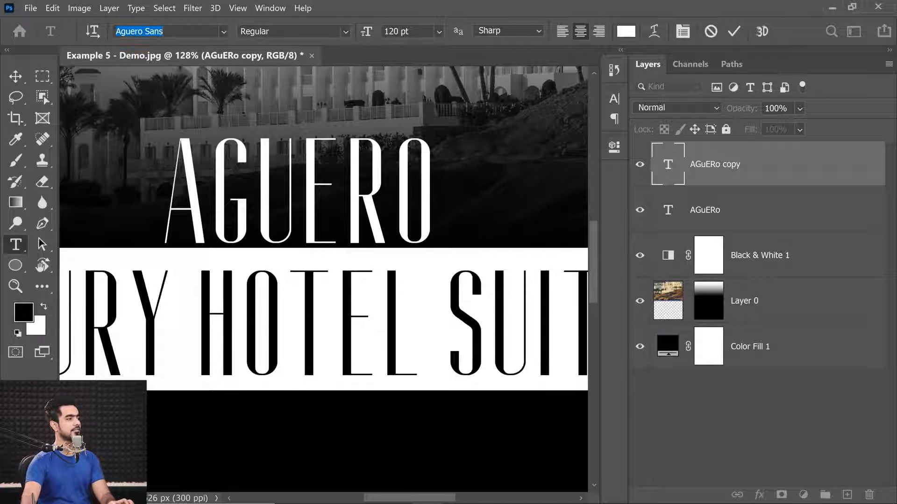
type("beb")
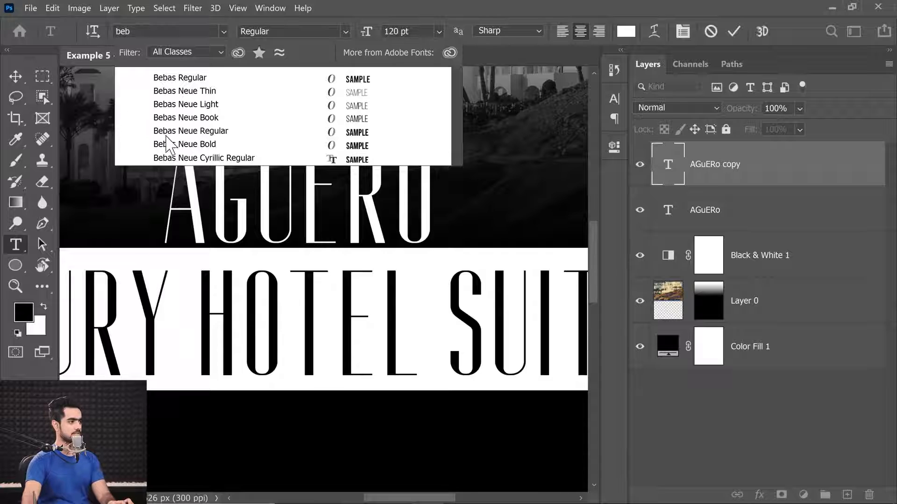
left_click(178, 118)
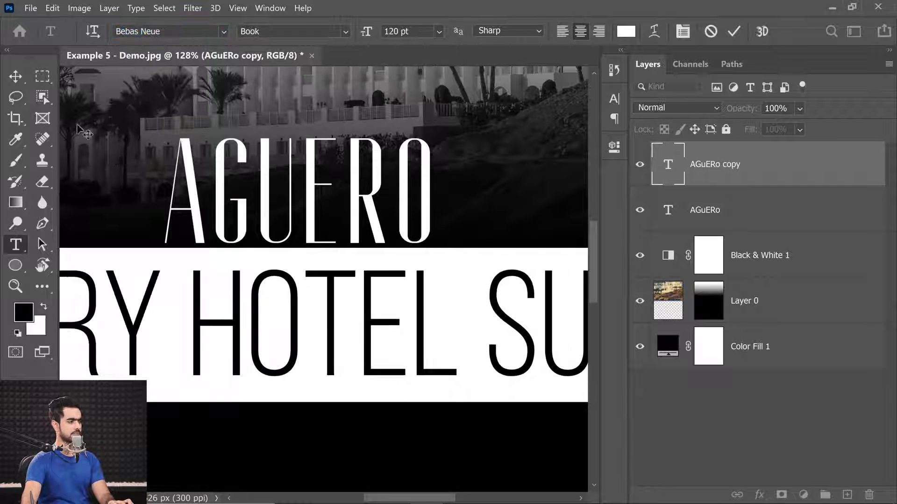
left_click(13, 78)
Scale the LUXURY HOTEL SUITES text down to about 23% with Free Transform.
key("ctrl+0")
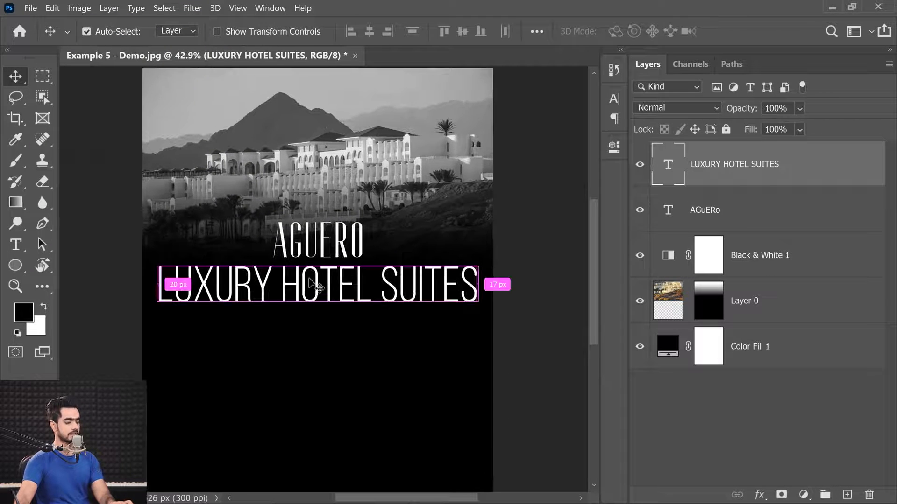
key("ctrl+t")
left_click_drag(477, 310, 358, 275)
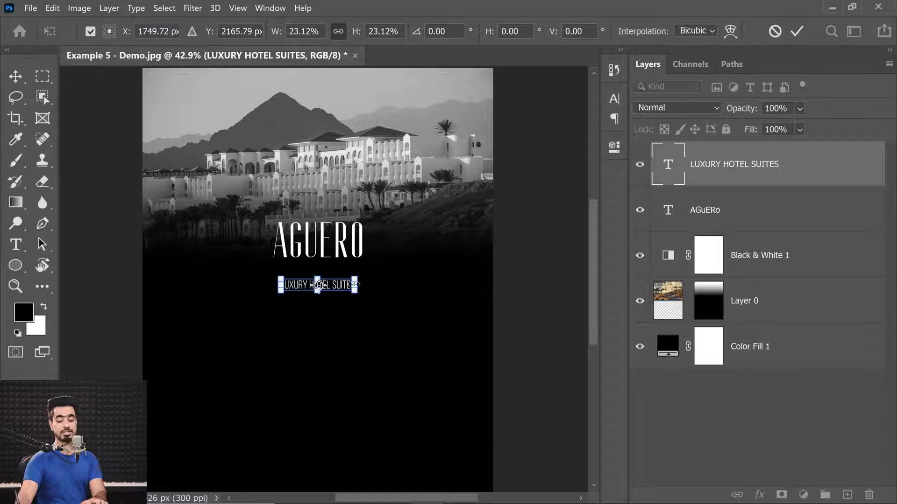
key("Return")
Move the LUXURY HOTEL SUITES line up close beneath AGUERO and shrink it further to about 20 pt, centered under the word.
scroll(326, 302, "up", 6)
key("ctrl+t")
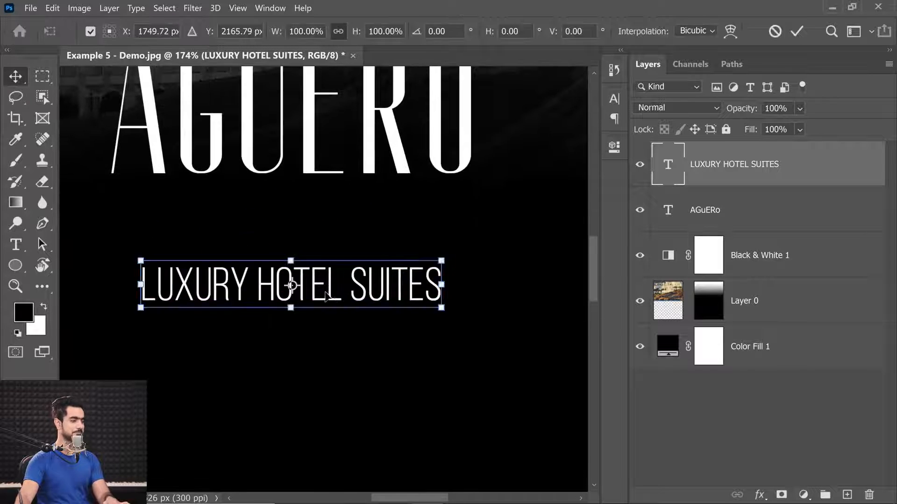
left_click_drag(328, 258, 328, 198)
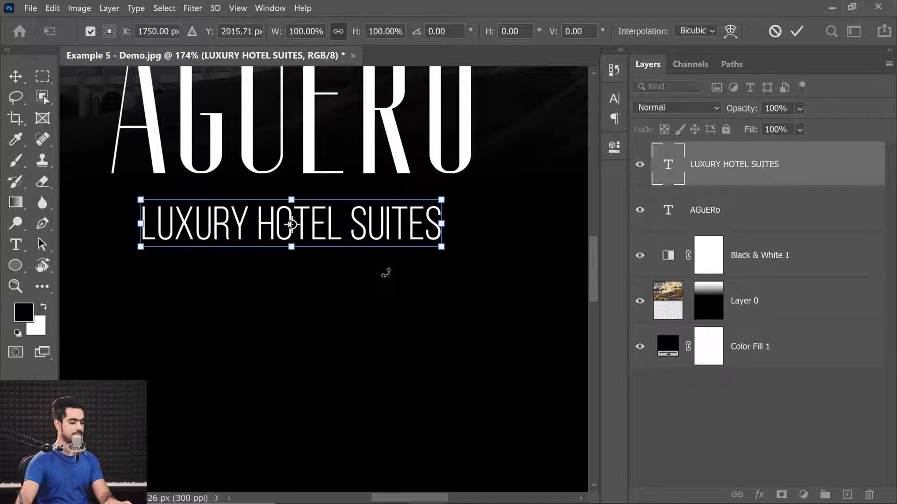
left_click_drag(427, 242, 399, 237)
left_click_drag(329, 232, 330, 217)
left_click_drag(413, 227, 400, 244)
key("Return")
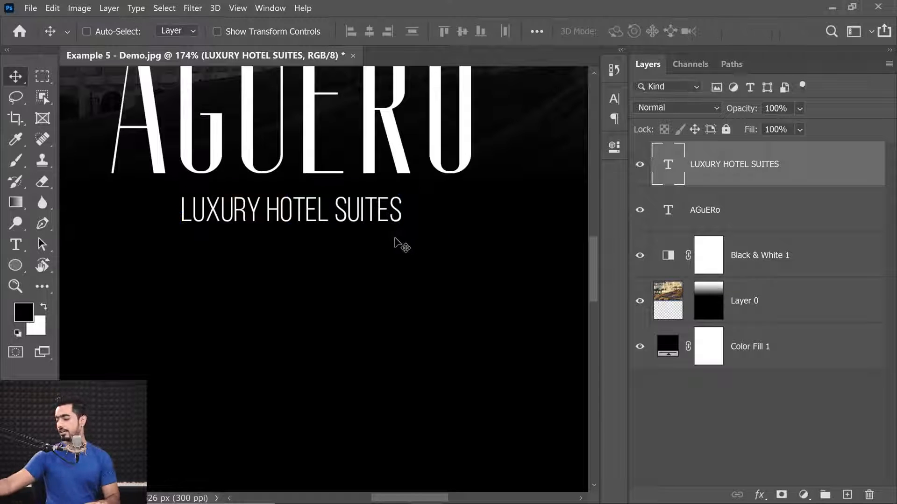
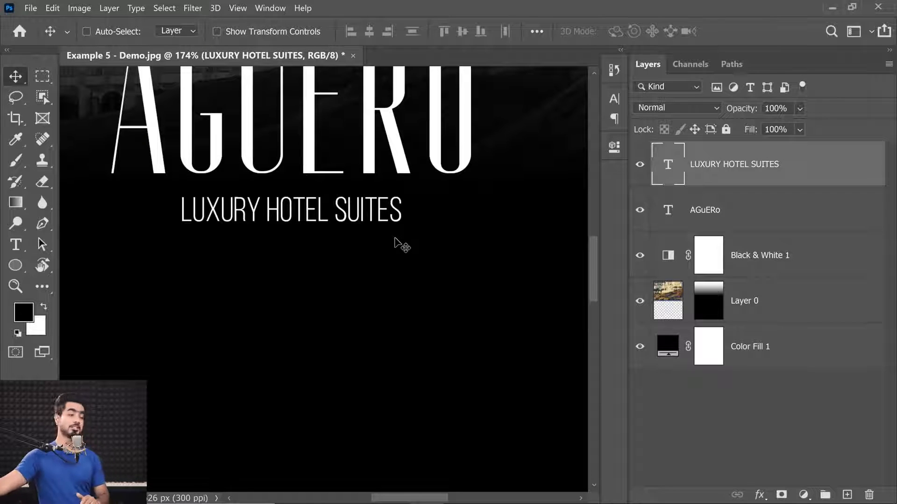
Widen the letter spacing of the whole LUXURY HOTEL SUITES text to a tracking of 80.
double_click(668, 170)
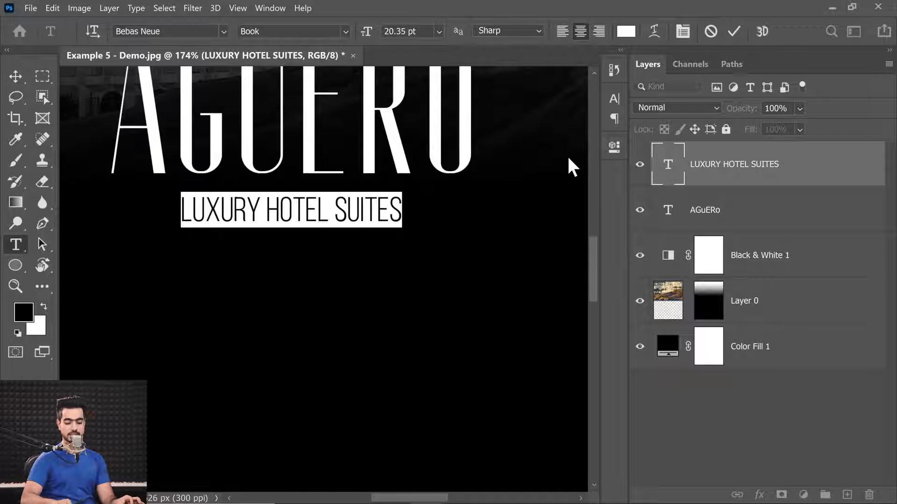
key("alt+Right")
key("alt+Right")
key("alt+Right")
key("alt+Right")
key("alt+Right")
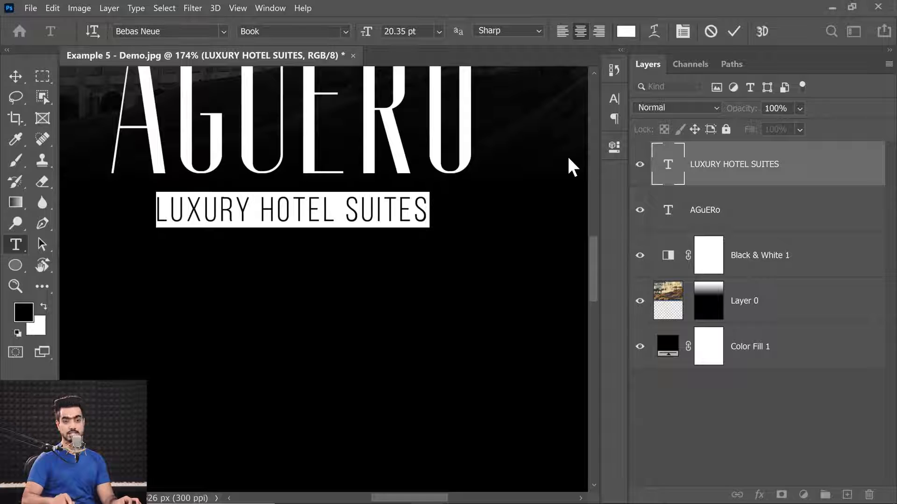
Set the tracking of the LUXURY HOTEL SUITES text to 400 in the character settings.
left_click(682, 33)
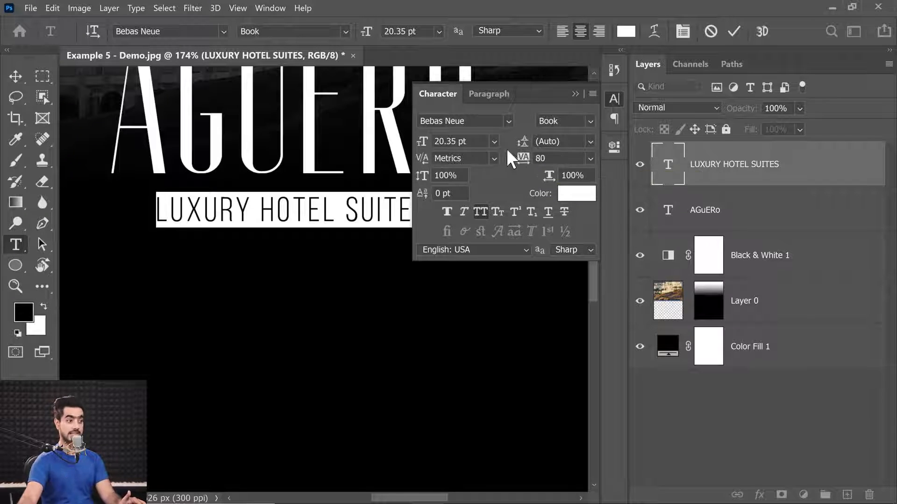
left_click_drag(524, 161, 525, 164)
type("2200")
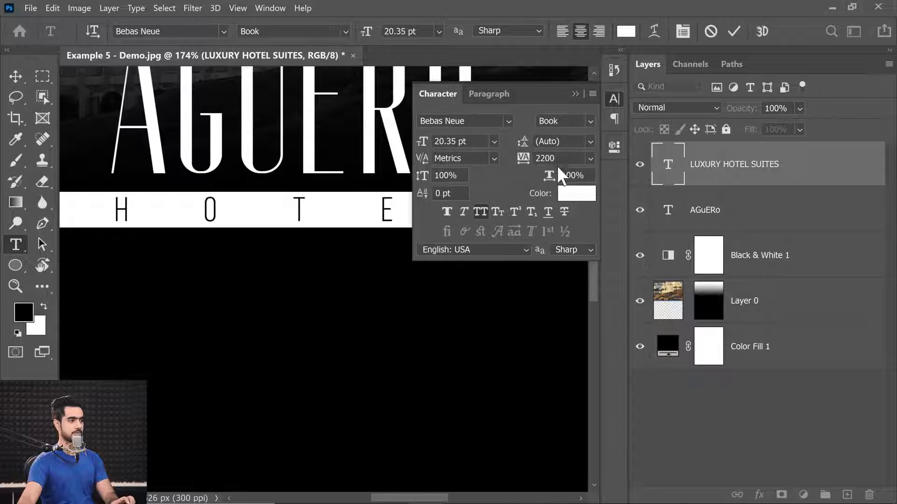
type("400")
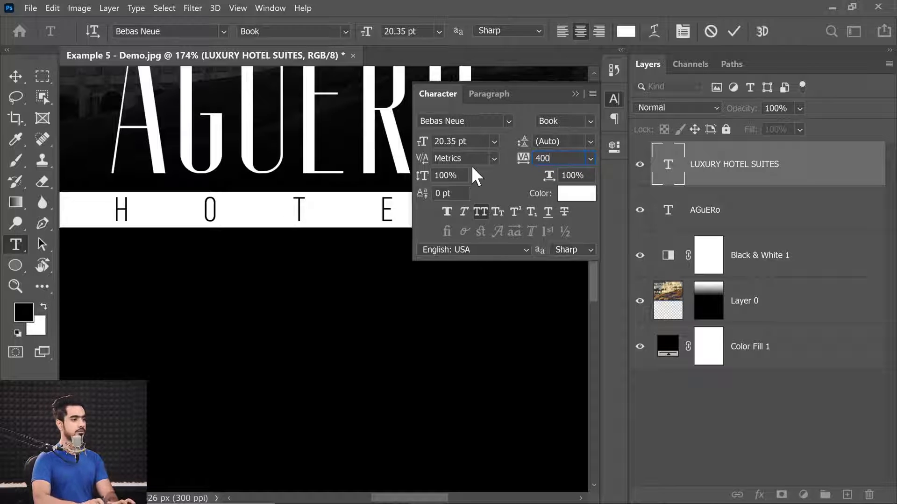
left_click(575, 94)
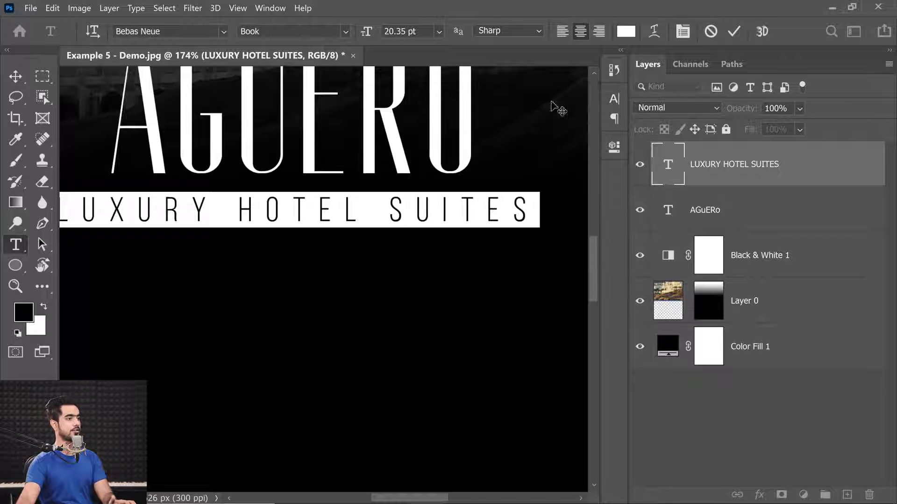
Scale the widely spaced LUXURY HOTEL SUITES line down slightly and reposition it just below the AGUERO text.
left_click(16, 78)
mouse_move(332, 270)
left_mouse_down()
mouse_move(304, 276)
mouse_move(320, 275)
left_mouse_up()
left_click_drag(322, 252, 315, 270)
key("ctrl+t")
left_click_drag(463, 256, 429, 246)
key("Return")
left_click_drag(307, 238, 323, 239)
left_click_drag(268, 252, 295, 286)
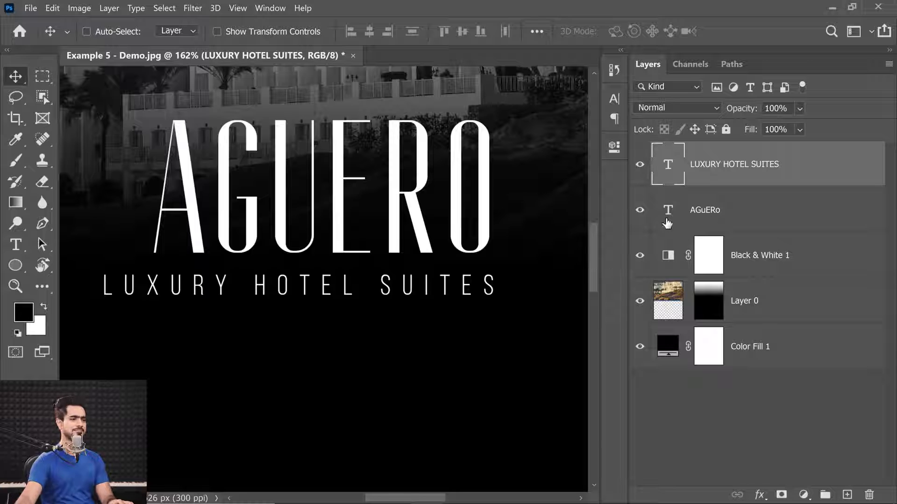
Show the rulers and place vertical guides at the left and right edges of the AGUERO text.
key("ctrl")
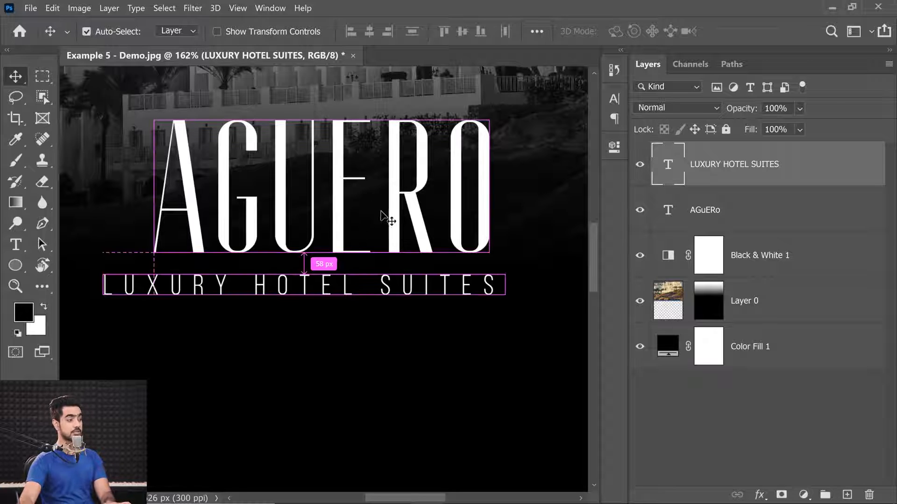
key("ctrl+r")
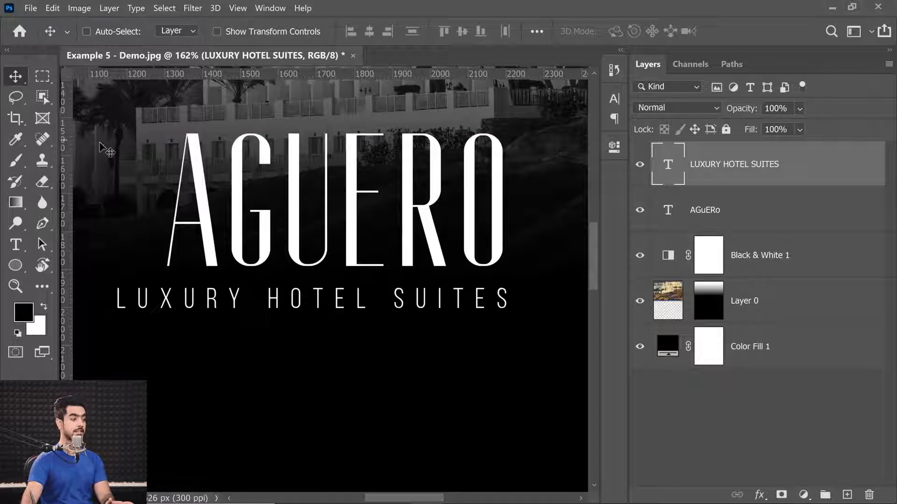
left_click(729, 220)
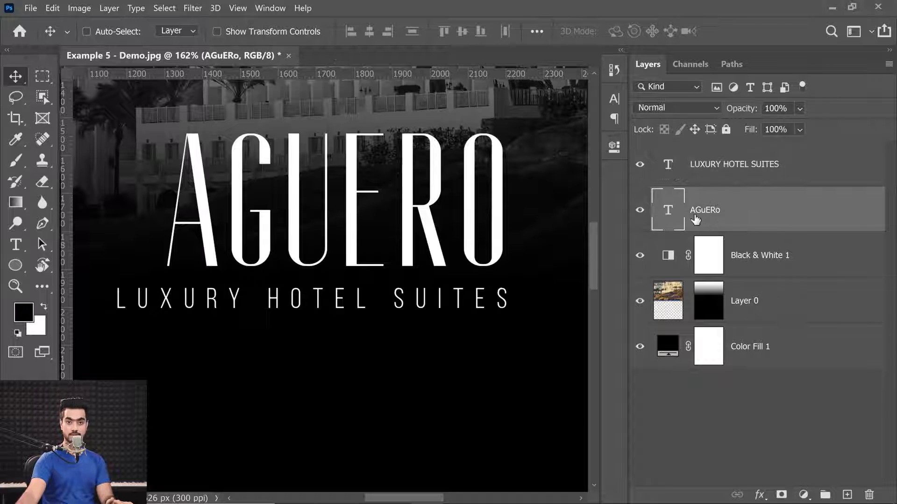
left_click_drag(64, 234, 170, 236)
left_click_drag(63, 232, 503, 248)
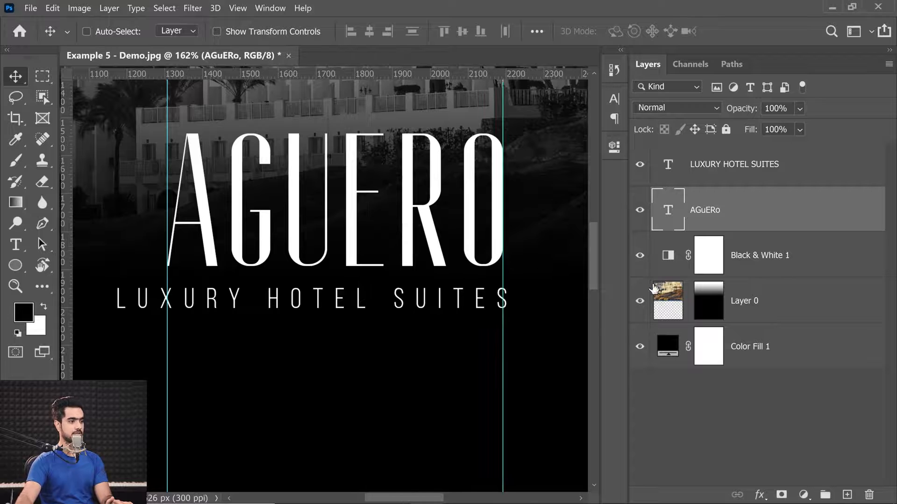
Scale the LUXURY HOTEL SUITES text to about 86% and position it to span the two vertical guides under AGUERO.
left_click(727, 180)
key("ctrl+t")
left_click_drag(237, 305, 287, 303)
left_click_drag(391, 288, 467, 273)
left_click_drag(527, 308, 477, 309)
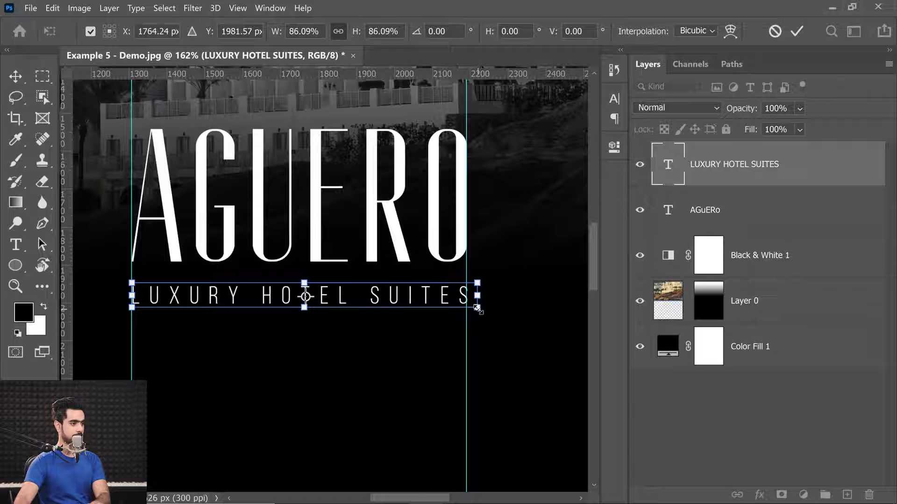
key("Return")
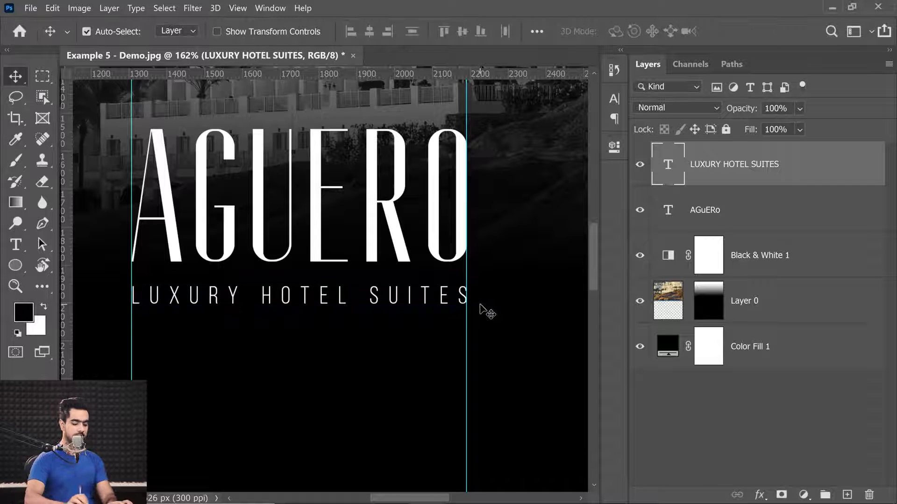
Hide the guides around the AGUERO and LUXURY HOTEL SUITES text.
key("ctrl")
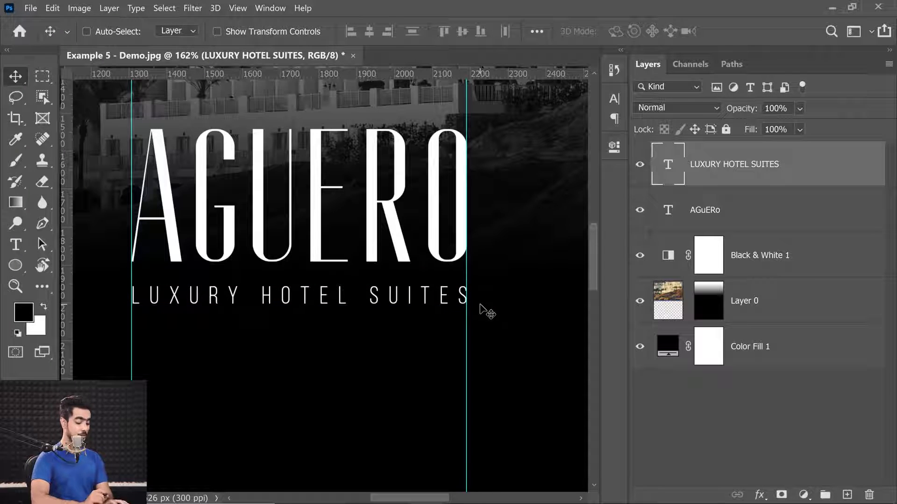
key("ctrl+semicolon")
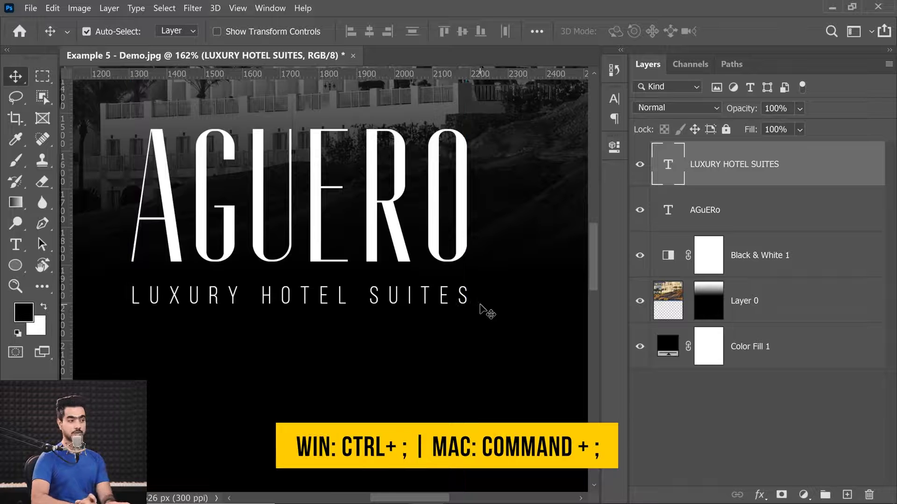
scroll(481, 308, "down", 5)
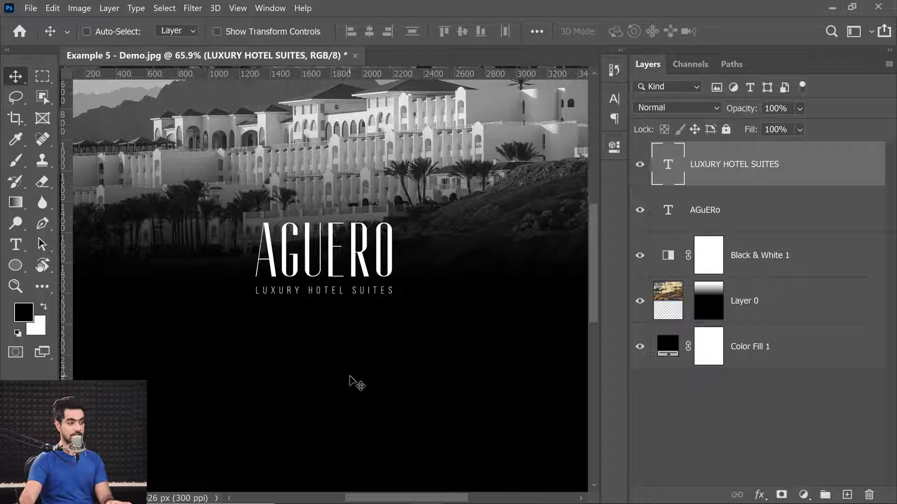
left_click(395, 311, "ctrl")
left_click_drag(377, 306, 382, 338)
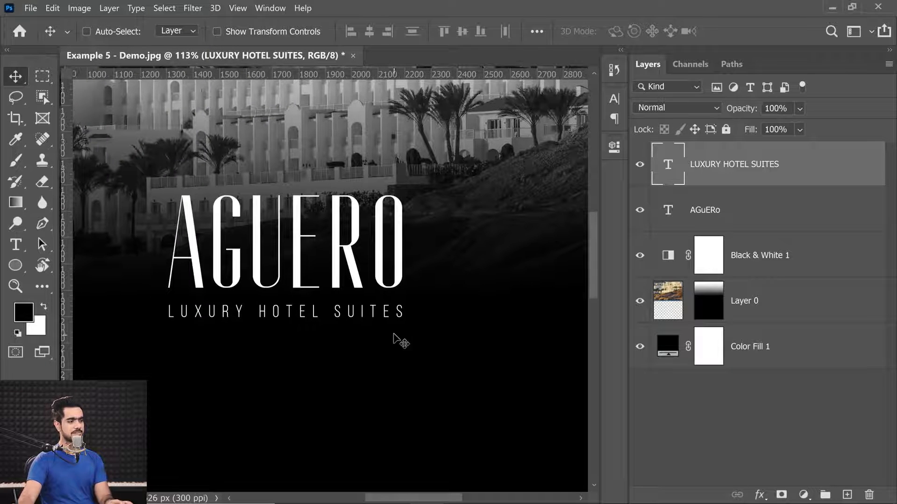
Enlarge the AGUERO text slightly from its centre so it extends a little past both ends of the tagline.
left_click(700, 204)
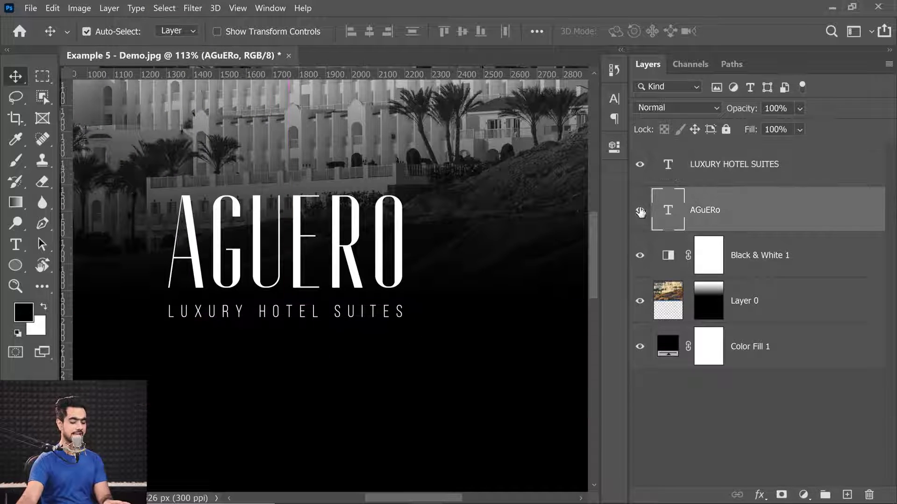
key("ctrl+t")
left_click_drag(408, 176, 418, 172)
key("Return")
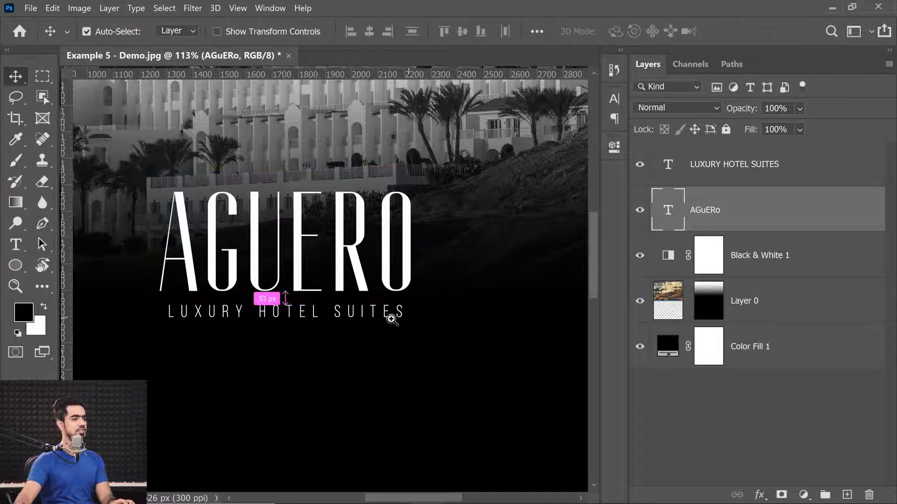
key("ctrl+0")
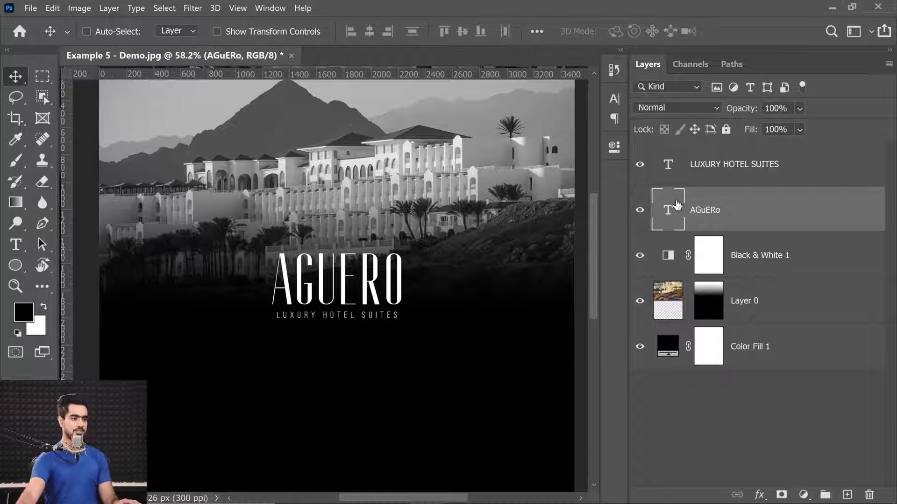
Tighten the tracking of the whole LUXURY HOTEL SUITES text by one small increment.
double_click(669, 167)
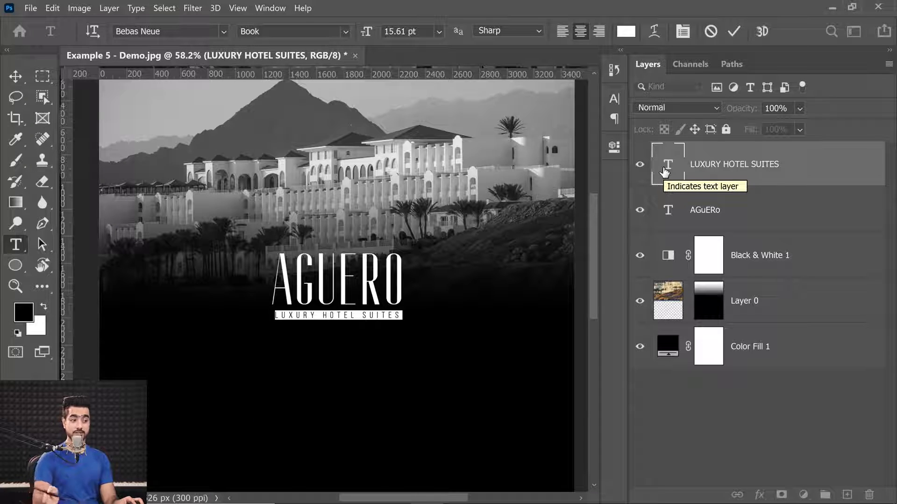
key("alt+Left")
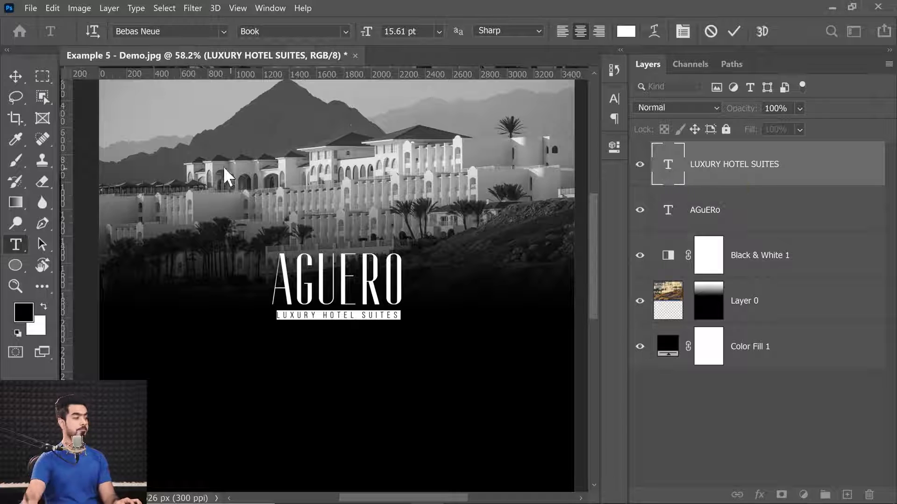
left_click(16, 76)
scroll(323, 306, "up", 5)
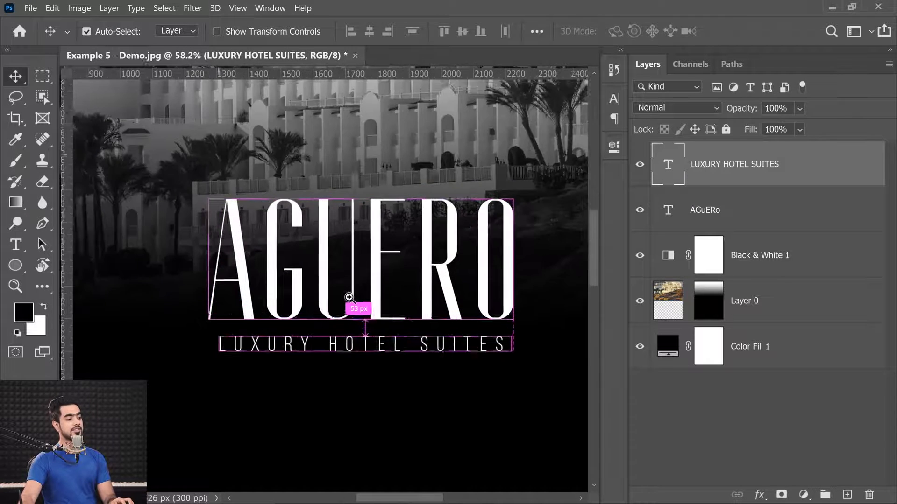
left_click_drag(322, 305, 314, 312)
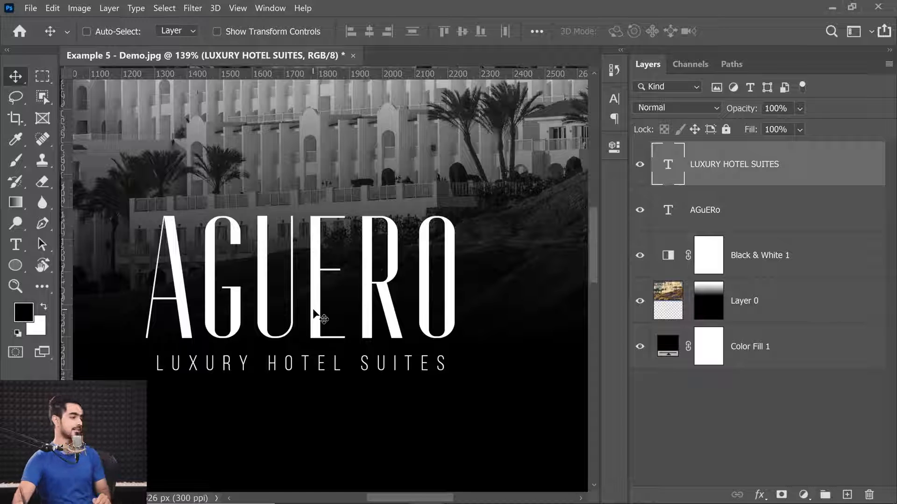
Try wider and tighter kerning between the letters E and R of the AGUERO text.
double_click(668, 209)
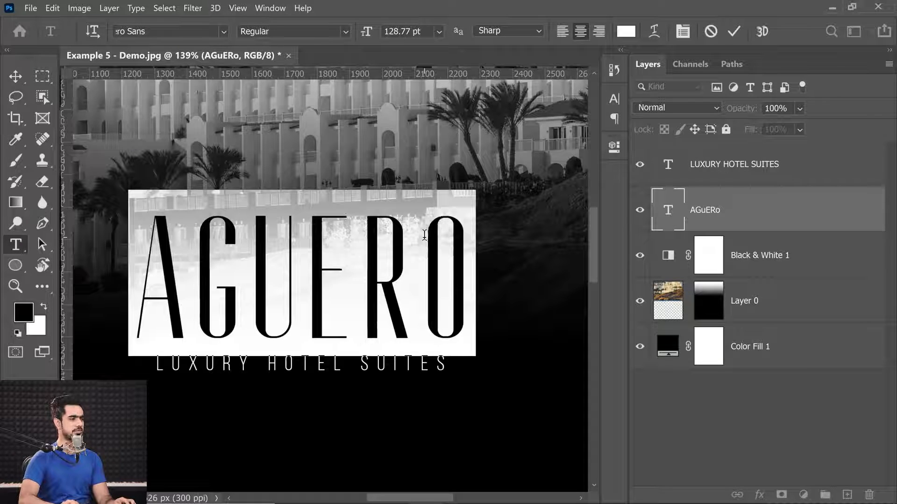
left_click(200, 282)
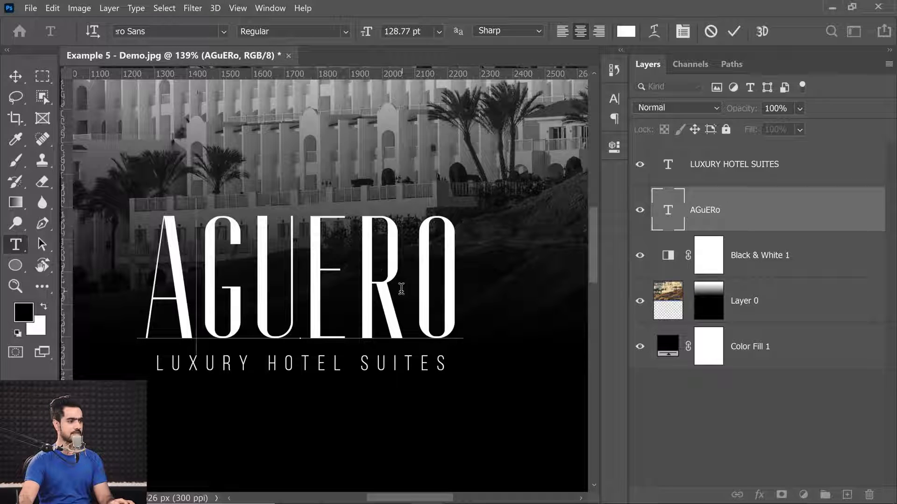
left_click(350, 280)
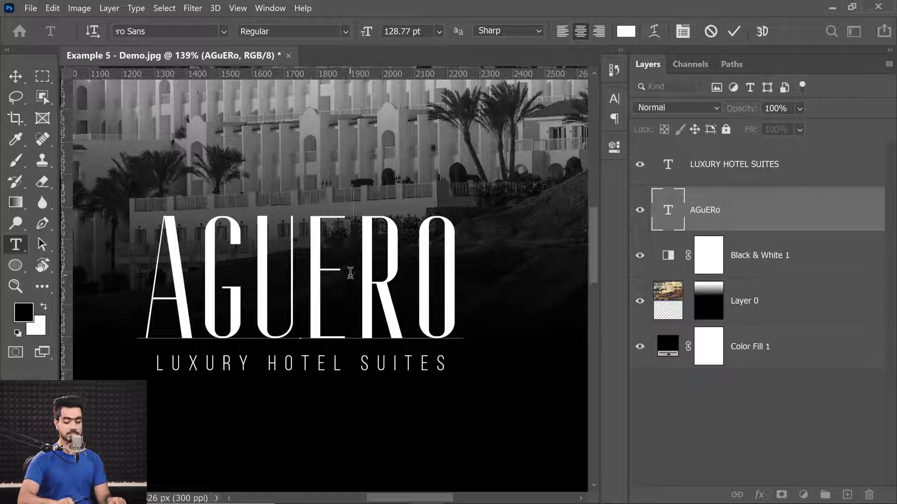
key("alt+Right")
key("alt+Right")
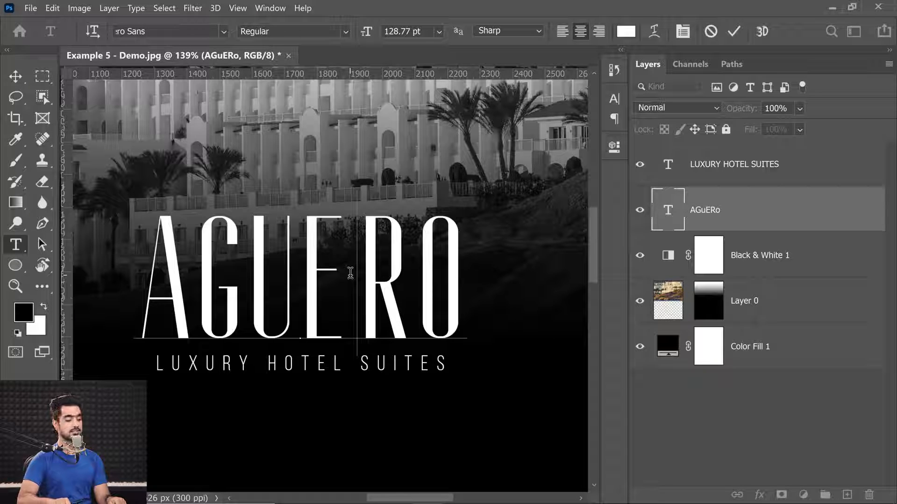
key("alt+Left")
key("alt+Left")
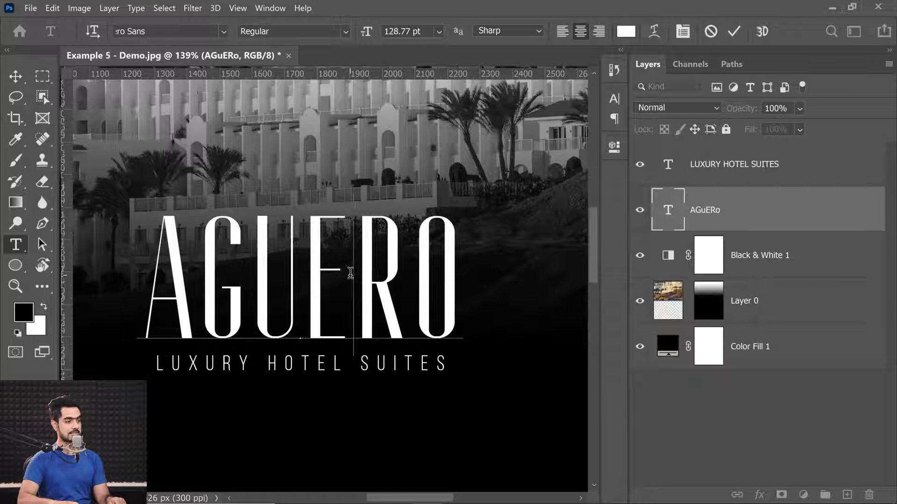
key("alt+Left")
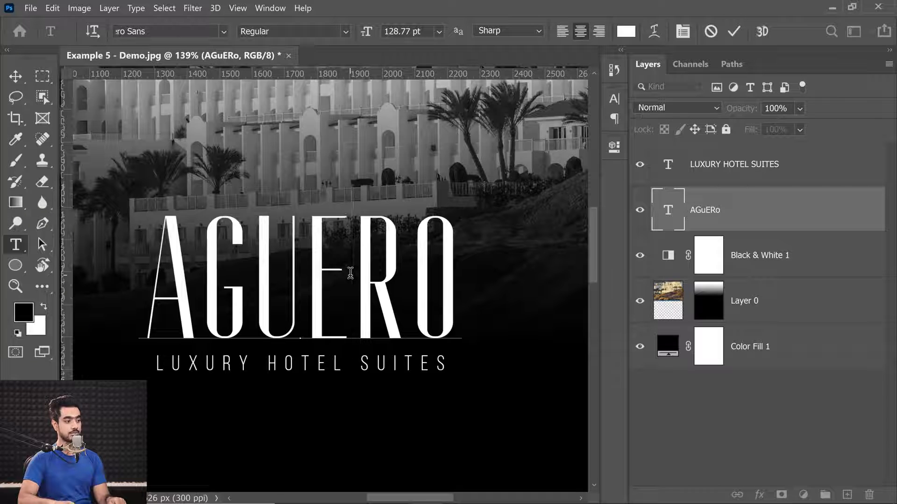
key("alt+Right")
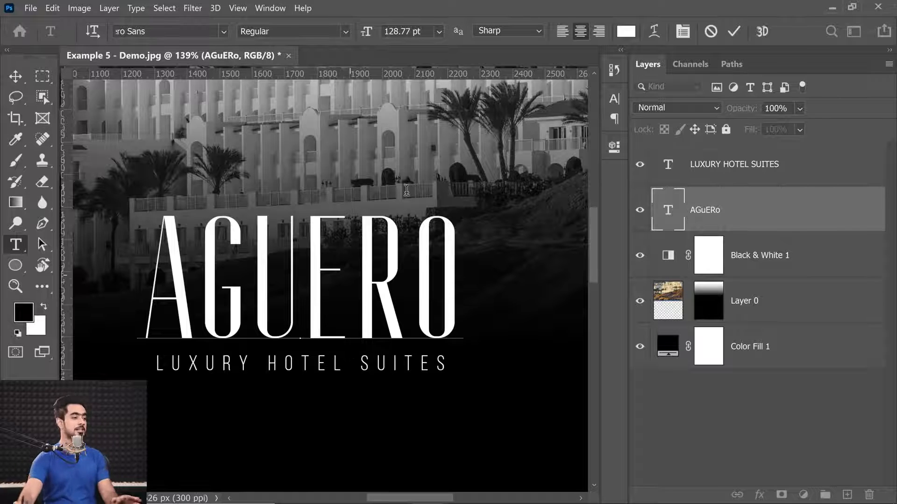
Widen the kerning between the letters A and G of the AGUERO text by one small increment.
left_click(244, 261)
left_click(203, 280)
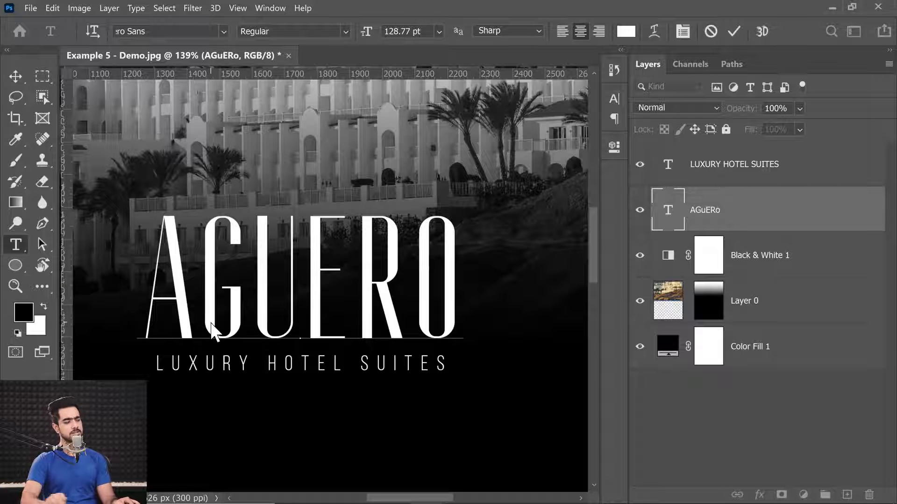
key("alt+Right")
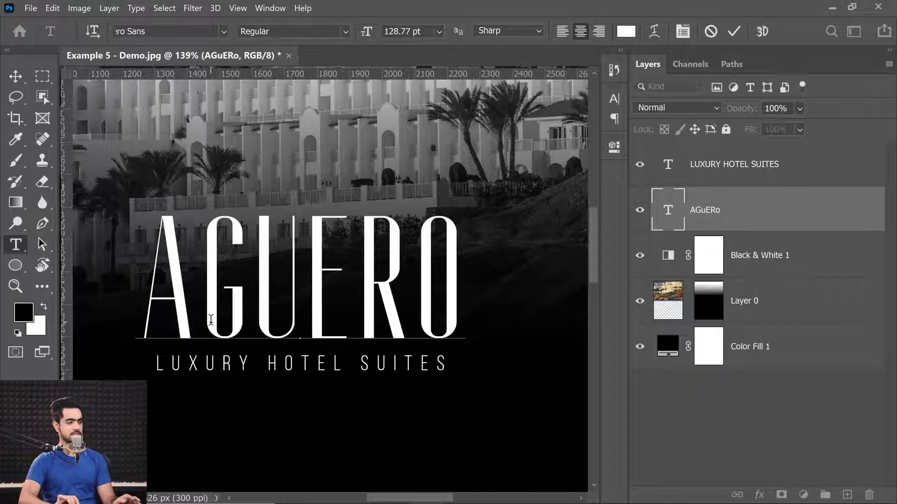
left_click(16, 76)
scroll(347, 305, "down", 6)
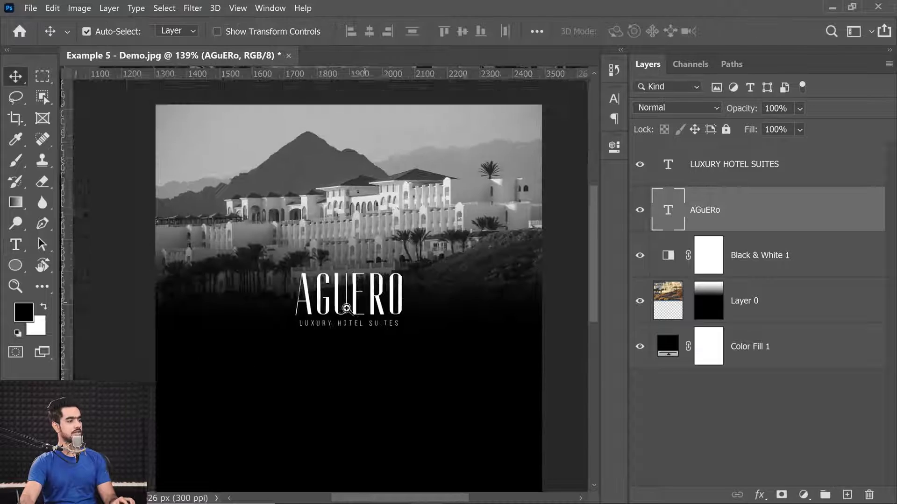
scroll(367, 357, "up", 6)
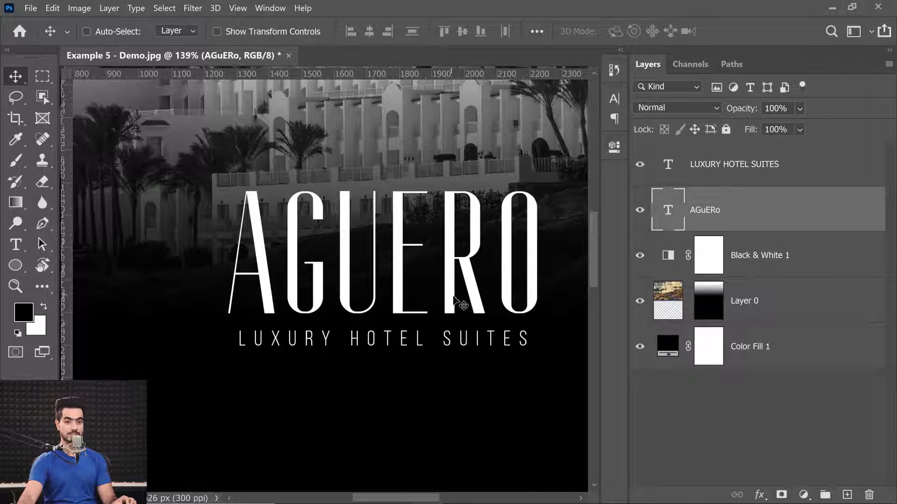
Start a new text layer in the black area below the tagline and reset its character settings to the defaults.
left_click_drag(363, 343, 299, 284)
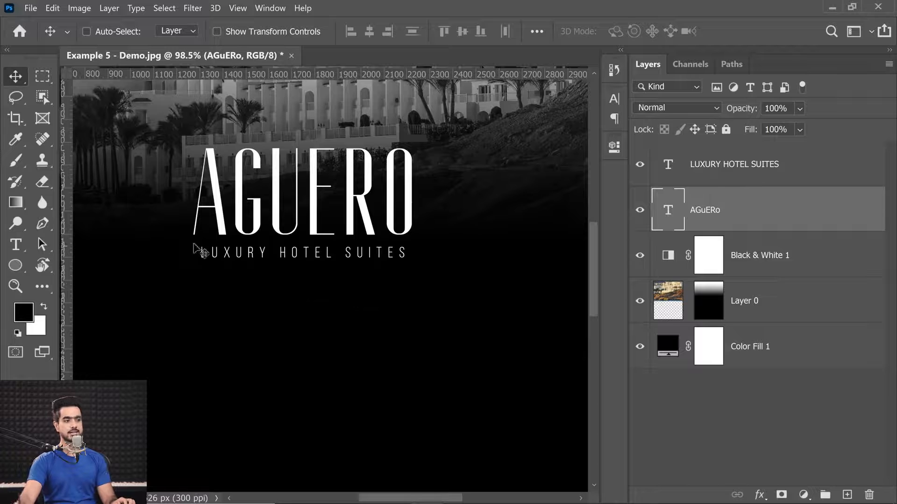
left_click(745, 180)
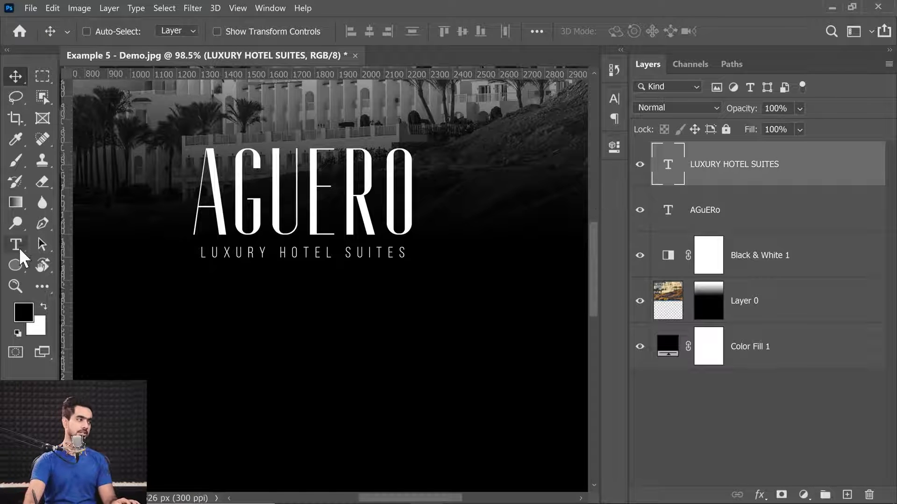
left_click(19, 247)
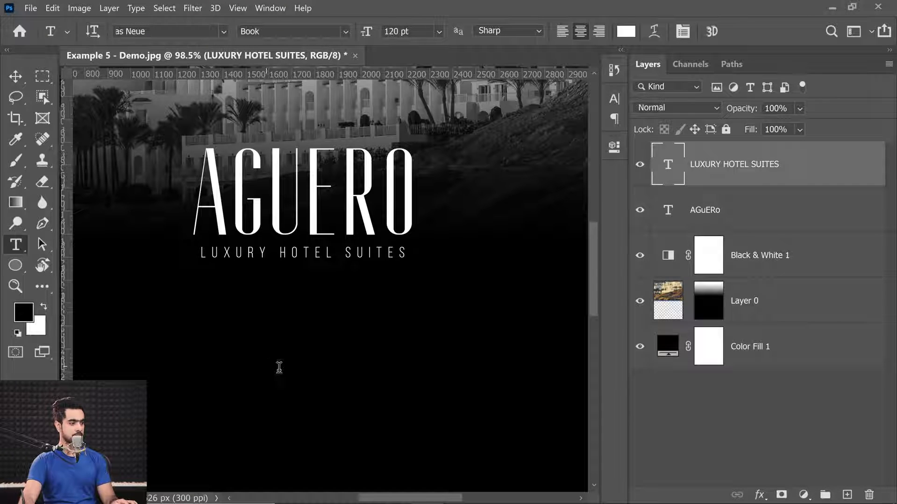
left_click(274, 365)
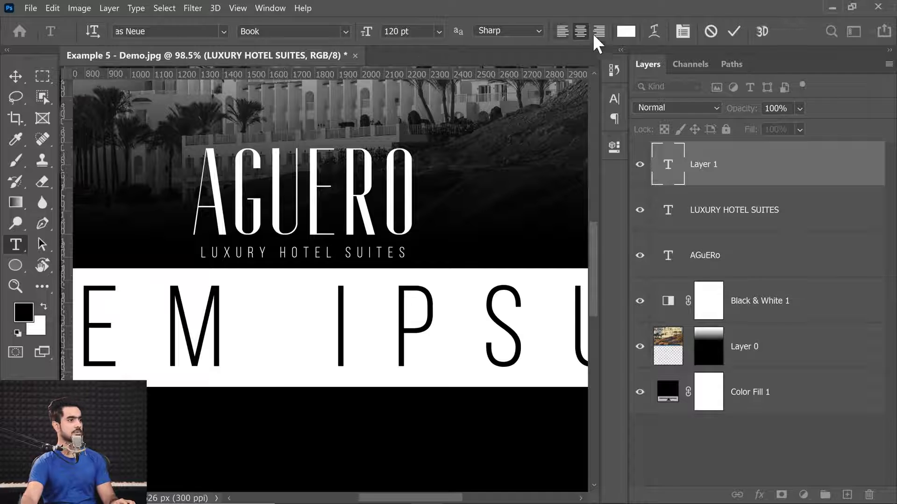
left_click(690, 32)
left_click(589, 160)
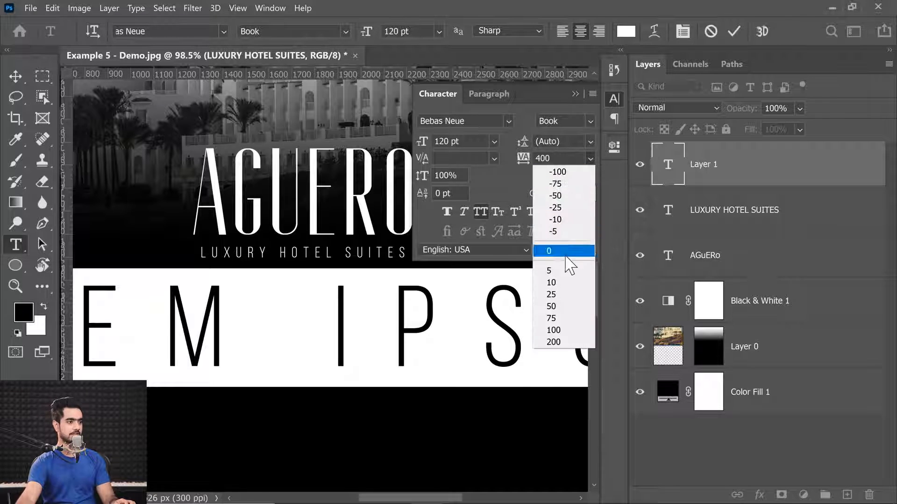
left_click(562, 252)
left_click(592, 94)
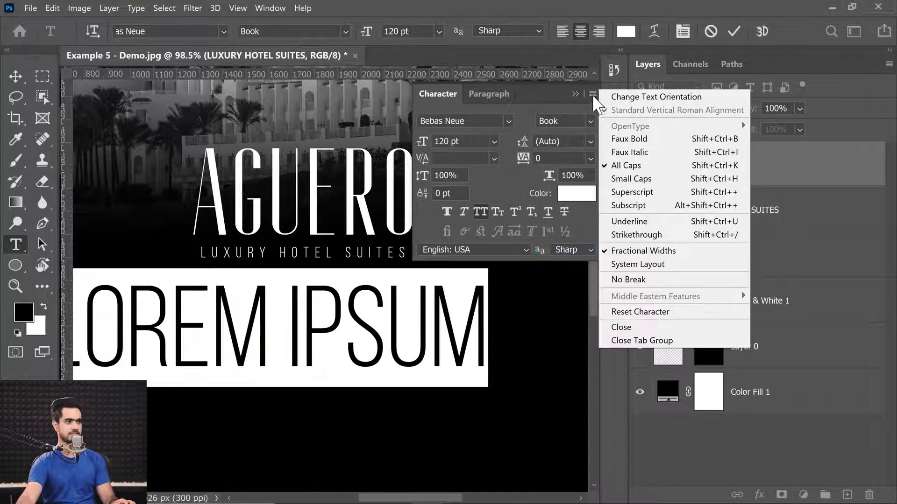
left_click(649, 314)
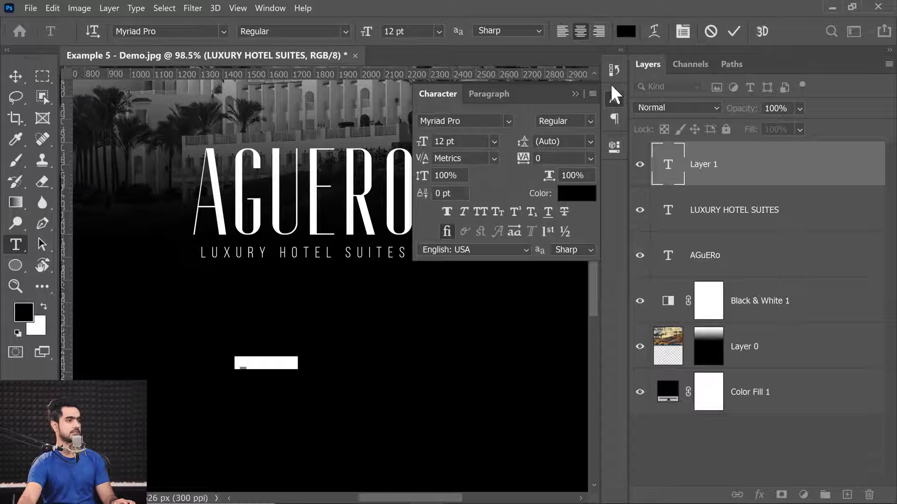
Set the colour of the new placeholder text to white, ffffff.
left_click(576, 193)
type("ffffff")
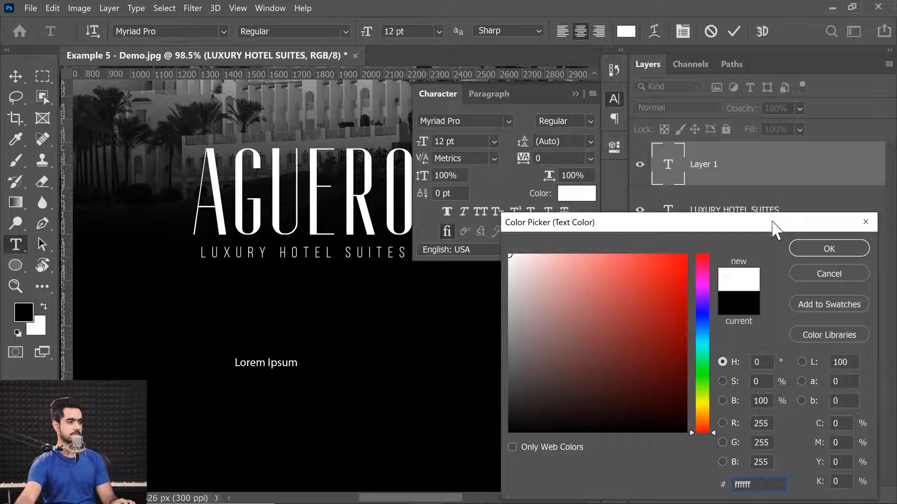
left_click(815, 248)
Set the placeholder's font to Raleway Regular and replace it with the sample text GTRSTQA NEOFGNOWQTQFGNTR.
left_click(161, 33)
type("Raleway")
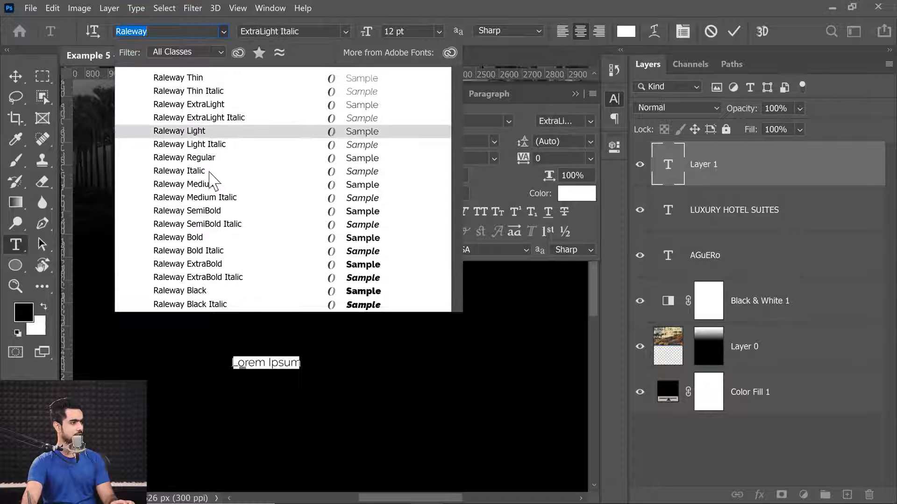
left_click(205, 158)
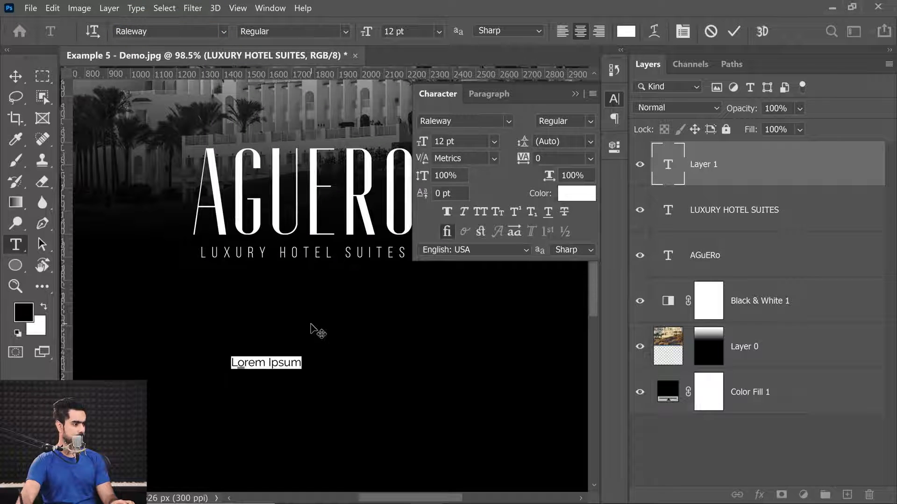
type("GTR")
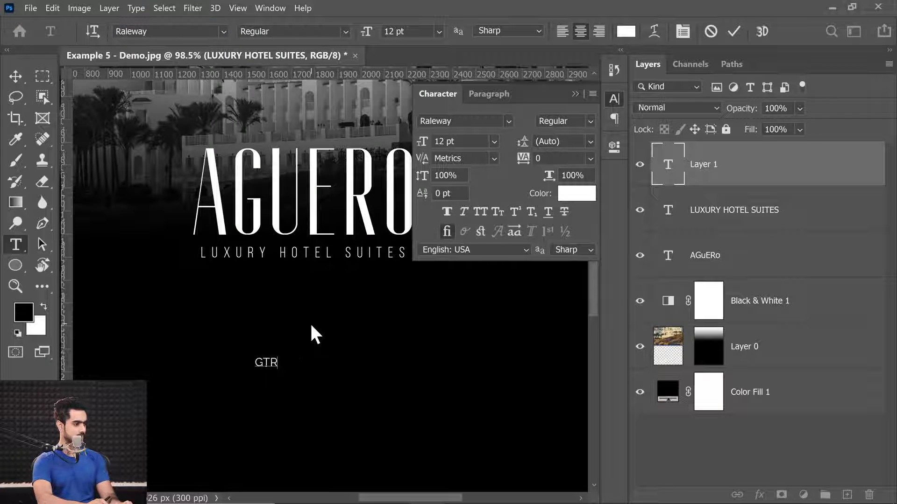
type("STQ")
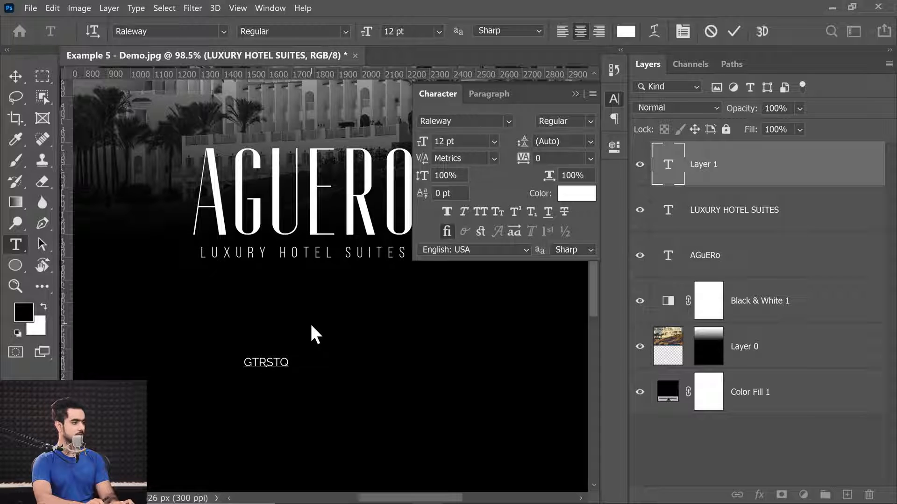
type("A NEOFGNOWQ")
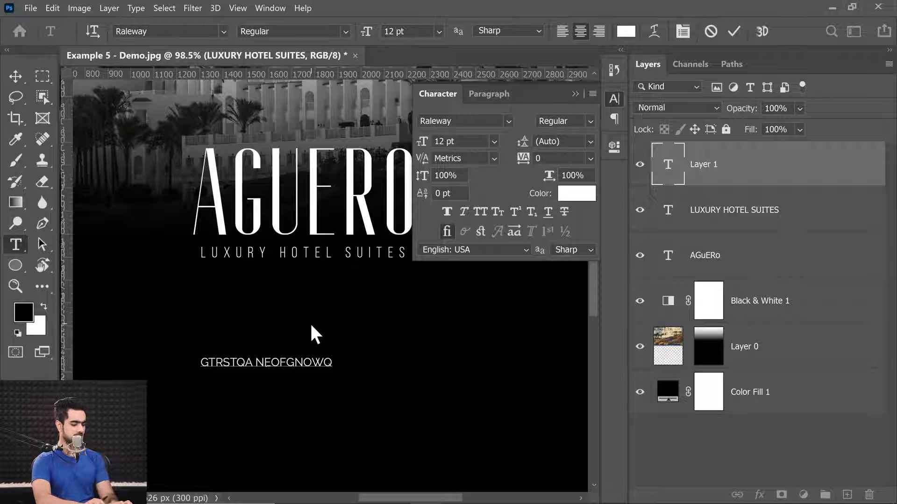
type("TQFGNTR")
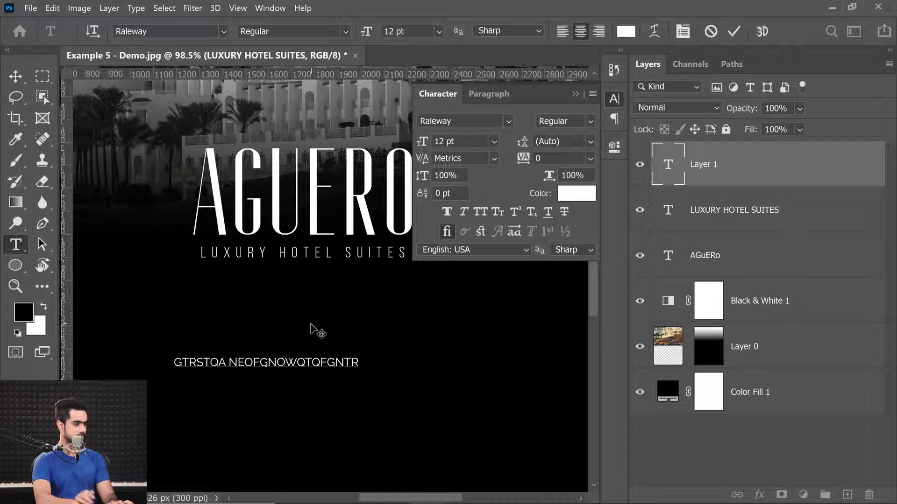
Scale the GTRSTQA NEOFGNOWQTQFGNTR text up proportionally to about 352%.
left_click(16, 76)
left_click_drag(293, 314, 276, 316)
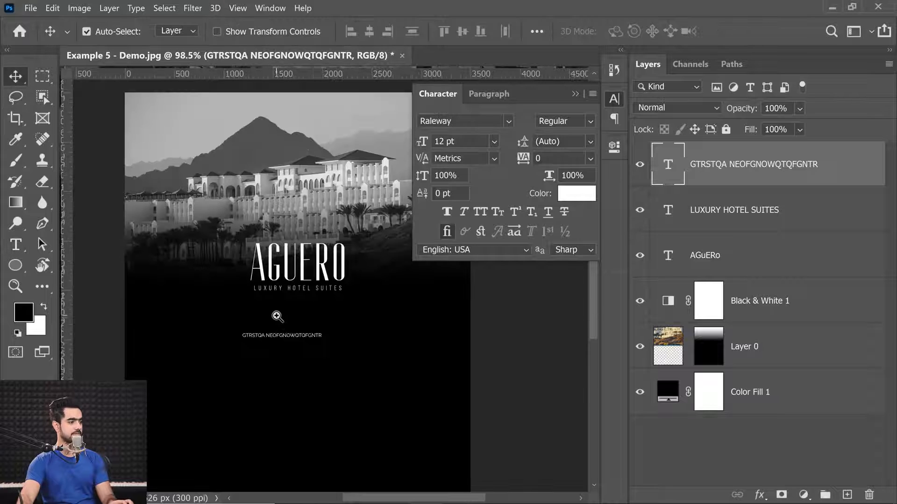
key("ctrl+t")
left_click_drag(323, 339, 421, 386)
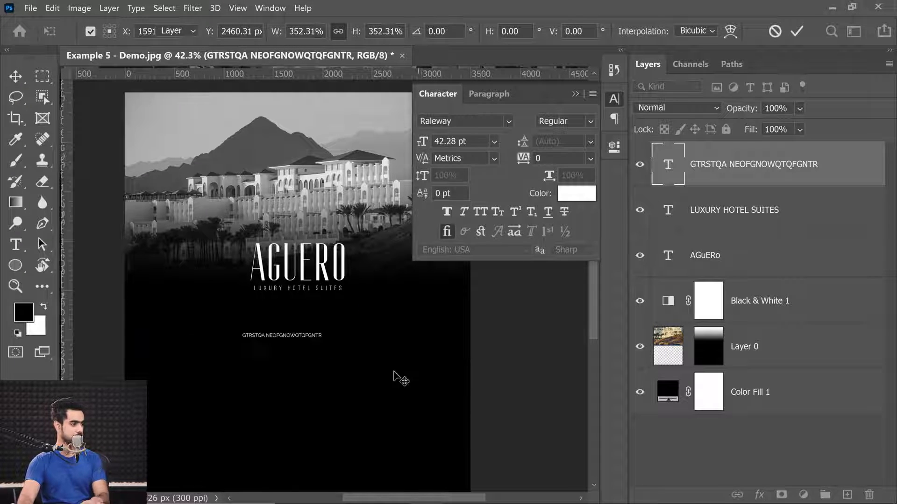
key("Return")
Set the kerning between the letters S and T in the first word of the sample text to 15.
left_click_drag(179, 334, 243, 320)
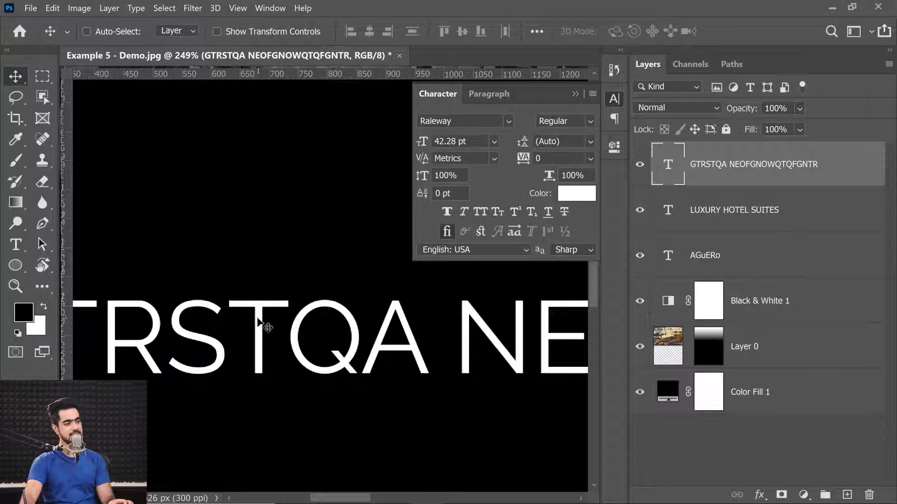
double_click(667, 167)
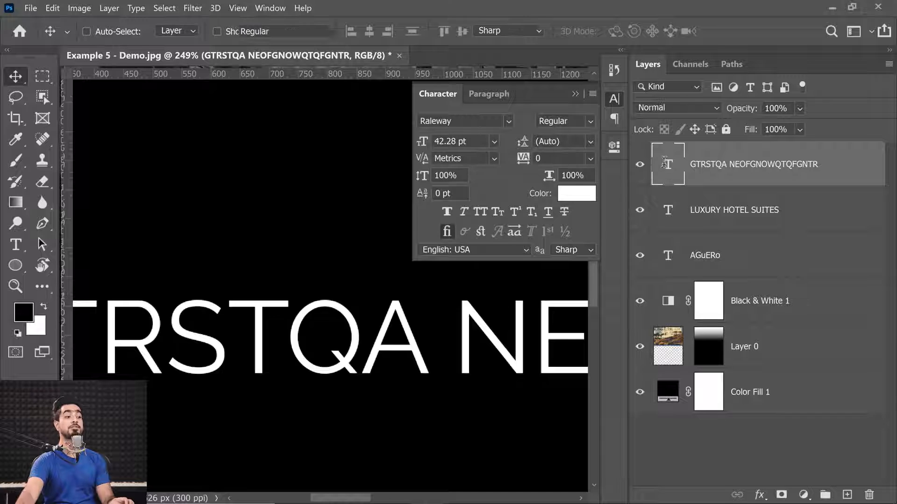
left_click(212, 339)
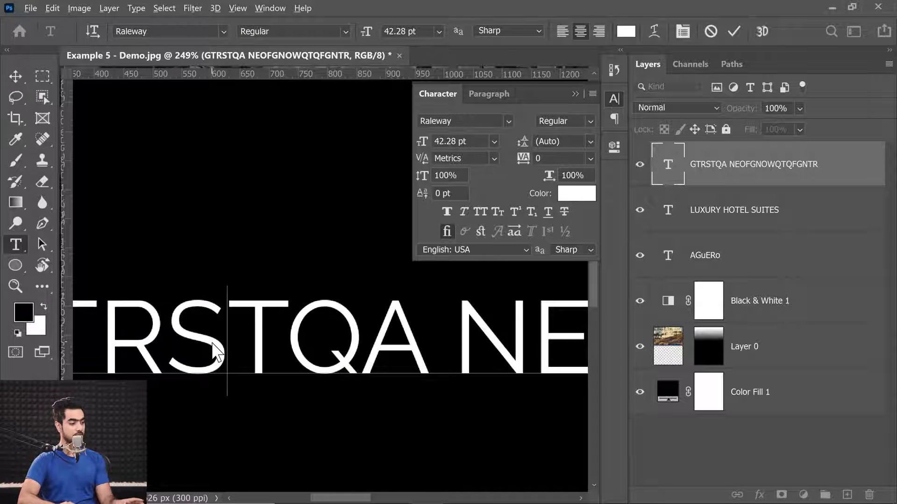
key("alt+Right")
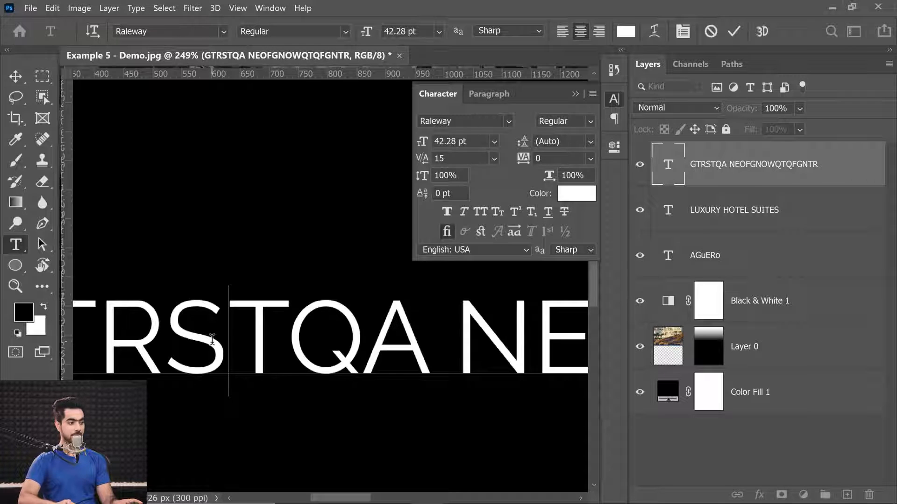
Try wider and tighter kerning between the letters Q and A in the sample text's first word.
key("Right")
key("Right")
key("Right")
key("Left")
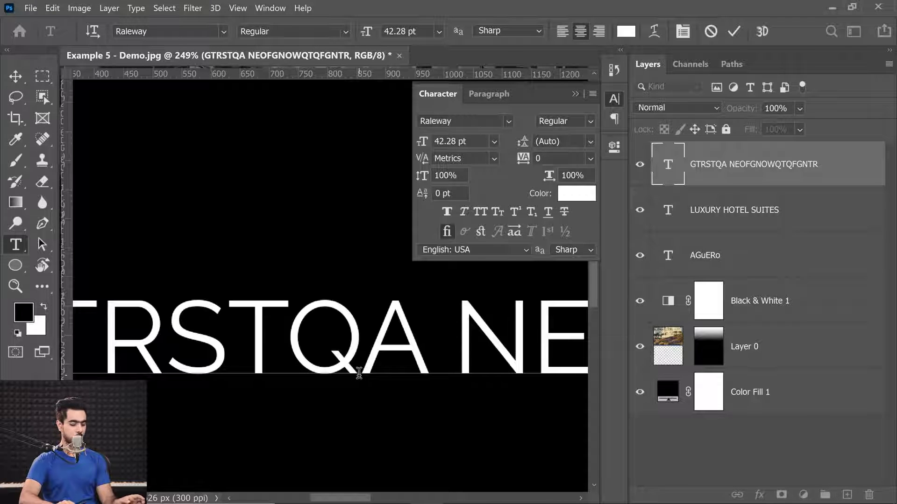
key("alt+Right")
key("alt+Left")
key("Left")
Tighten the kerning between the letters N and E at the start of the sample text's second word to -40.
key("Right")
key("Right")
key("Right")
key("Right")
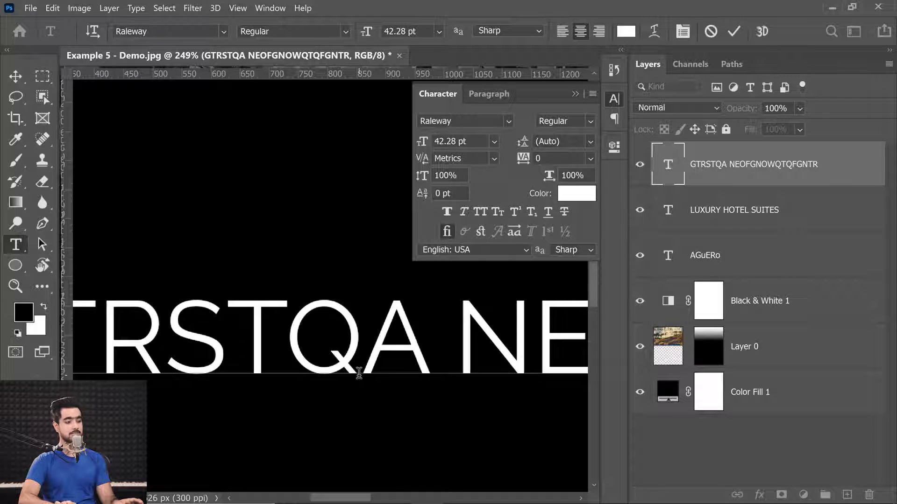
key("Left")
key("Right")
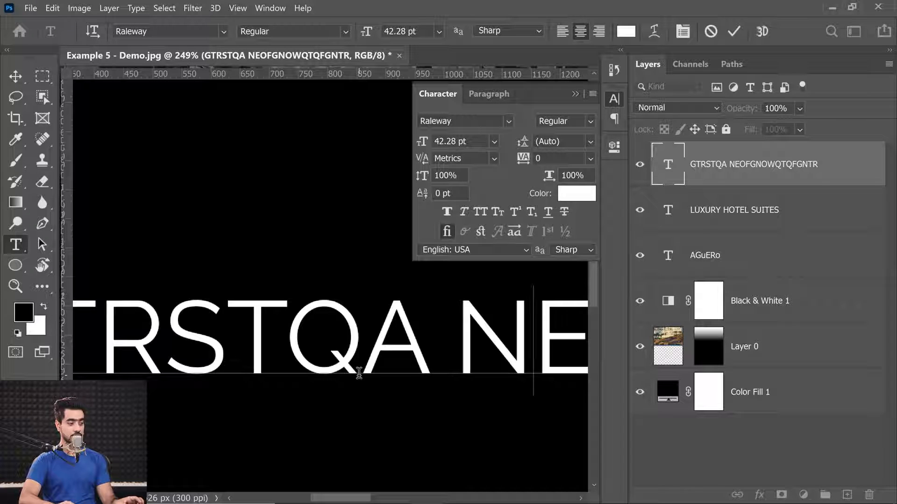
key("alt+Left")
key("alt+Left")
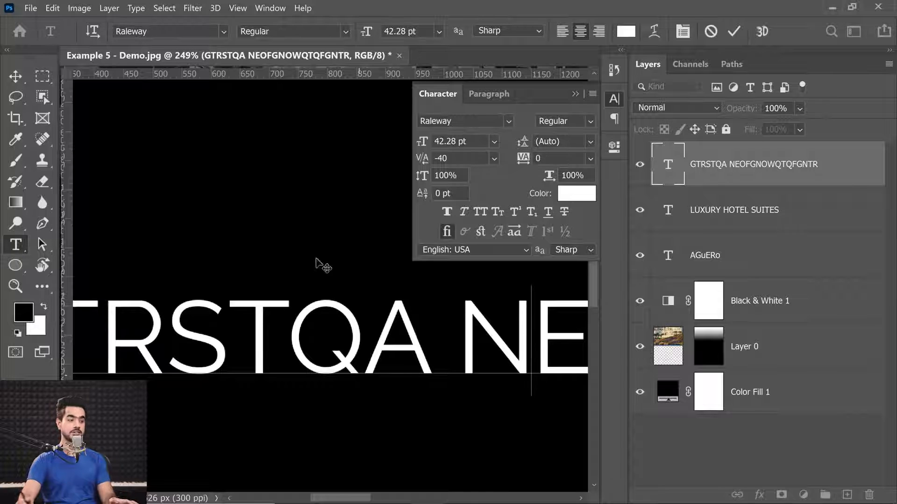
left_click(17, 76)
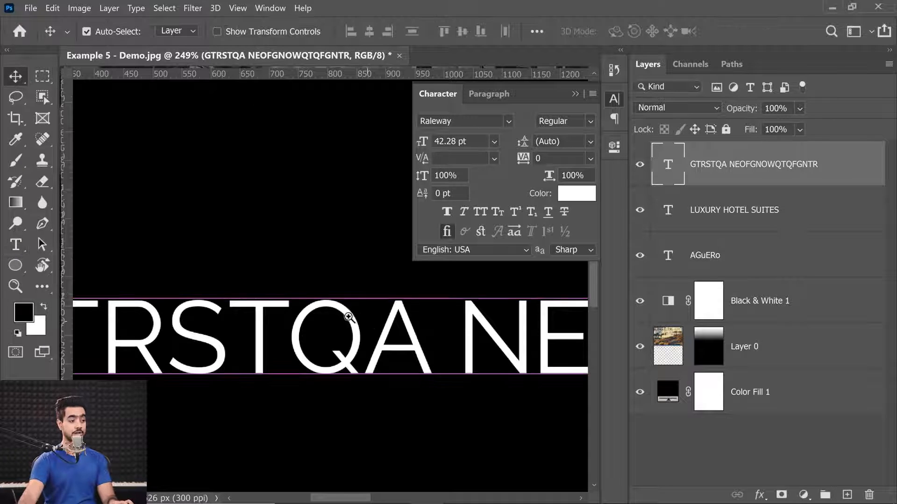
Delete the GTRSTQA NEOFGNOWQTQFGNTR sample text layer and collapse the character settings.
scroll(350, 322, "down", 6)
left_click_drag(749, 182, 869, 494)
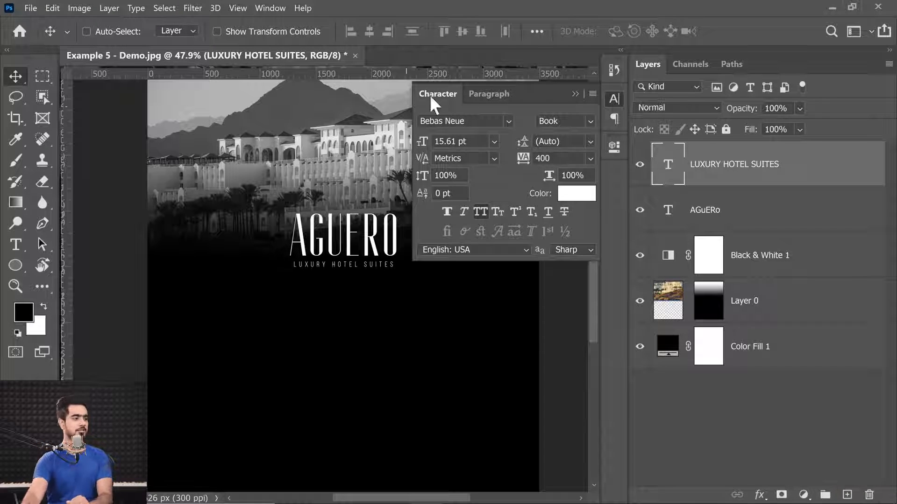
left_click(575, 93)
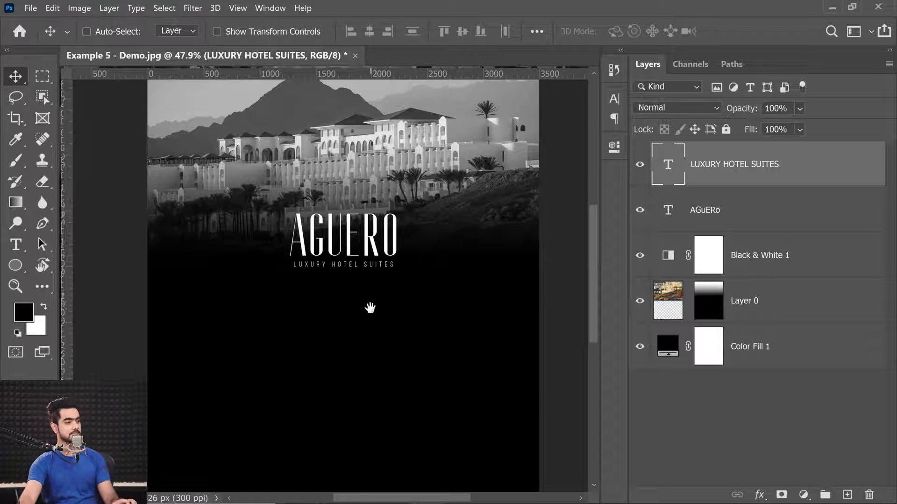
Draw a paragraph text box about 2788 by 2187 px in the black area below the LUXURY HOTEL SUITES tagline.
left_click_drag(366, 310, 360, 257)
left_click(359, 290, "ctrl+alt")
left_click(359, 291, "ctrl+alt")
left_click_drag(393, 320, 383, 301)
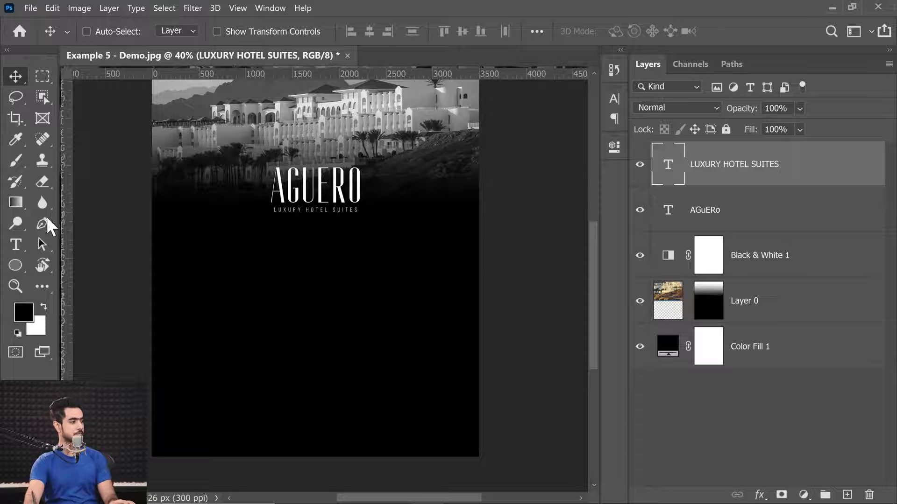
left_click(15, 244)
left_click_drag(189, 229, 450, 433)
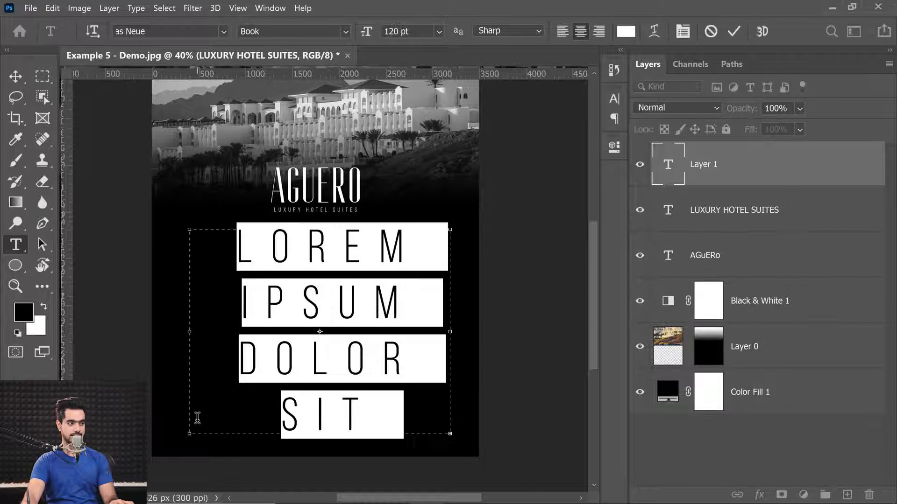
Reset both the character and the paragraph settings of the new text box to their defaults.
left_click(682, 32)
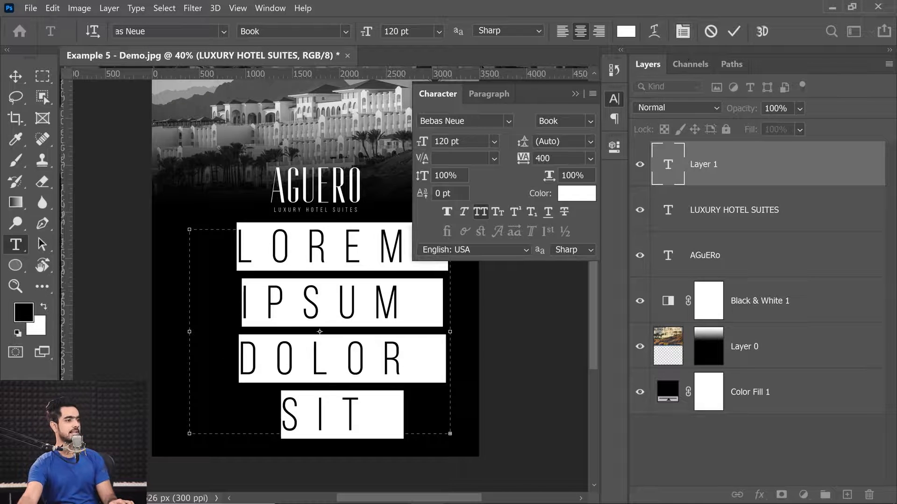
left_click(589, 158)
left_click(593, 94)
left_click(592, 94)
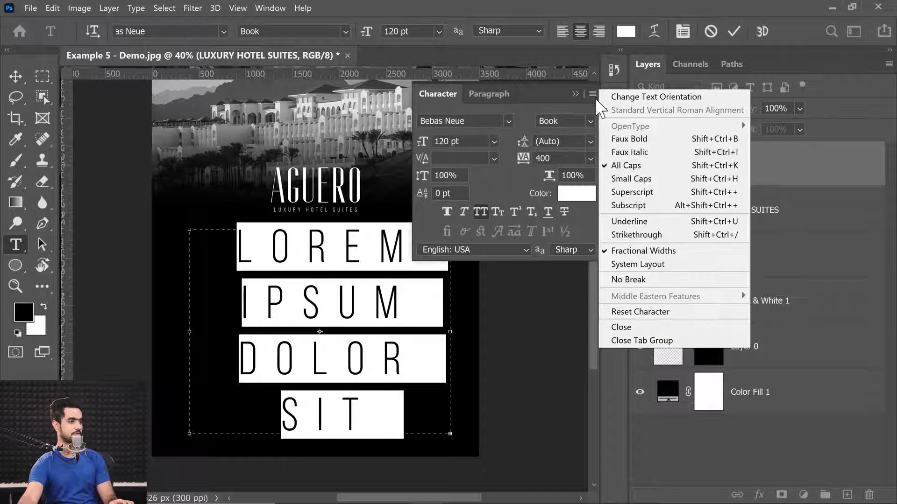
left_click(629, 312)
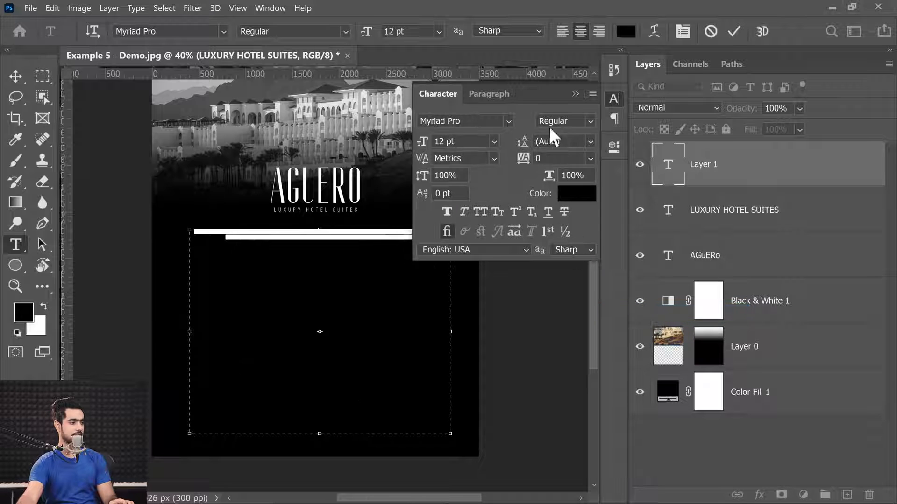
left_click(593, 94)
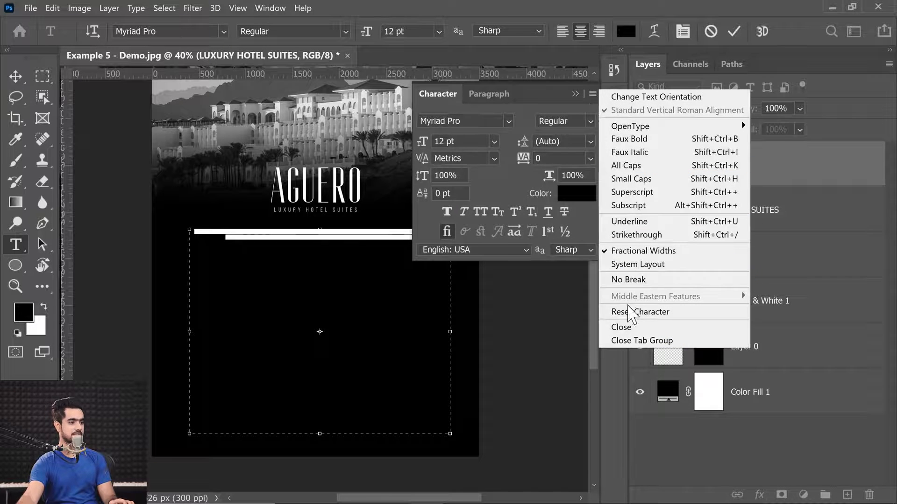
left_click(628, 313)
left_click(489, 93)
left_click(592, 94)
left_click(621, 241)
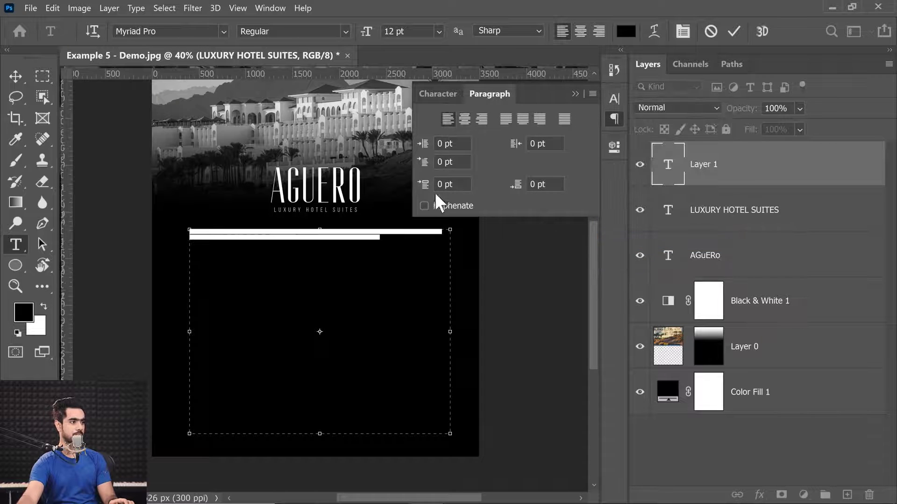
Set the colour of the placeholder paragraph text to white.
left_click(626, 31)
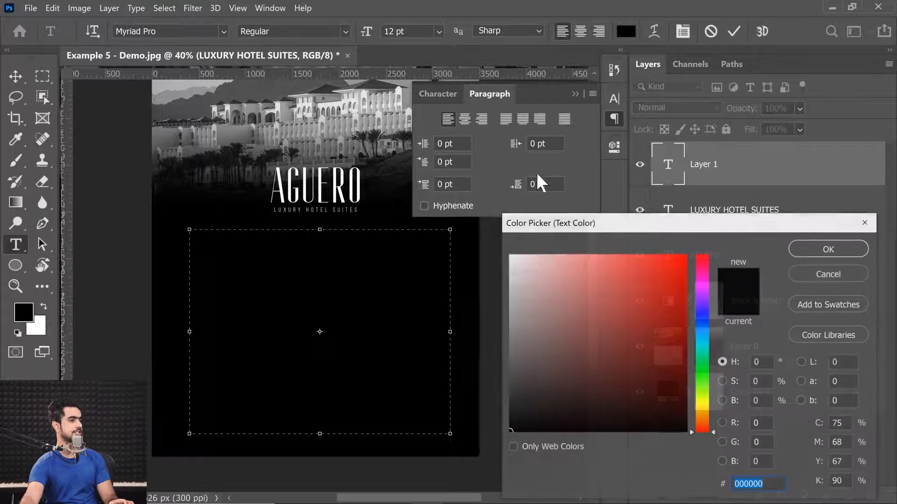
left_click(510, 256)
left_click(827, 244)
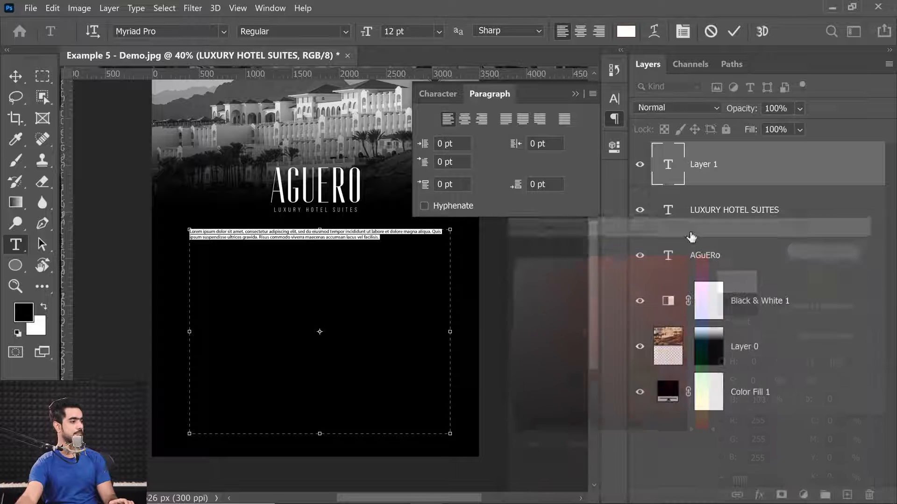
Set the whole placeholder paragraph to Minion Variable Concept Regular at 14 pt.
left_click(136, 31)
type("minion")
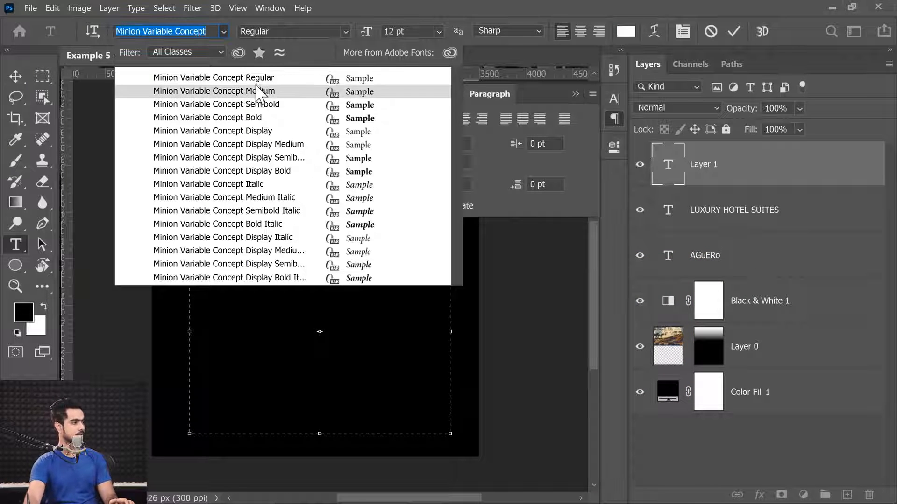
key("Escape")
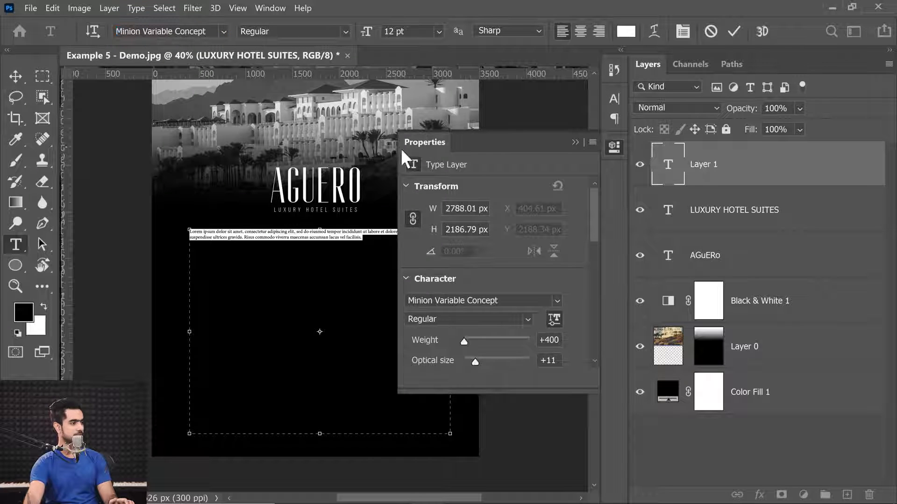
left_click(575, 142)
left_click(378, 245)
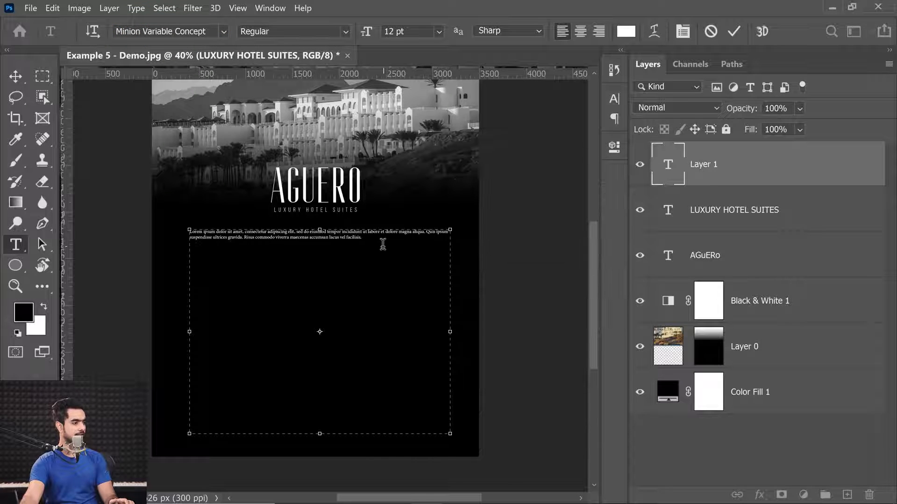
key("ctrl+a")
left_click(439, 31)
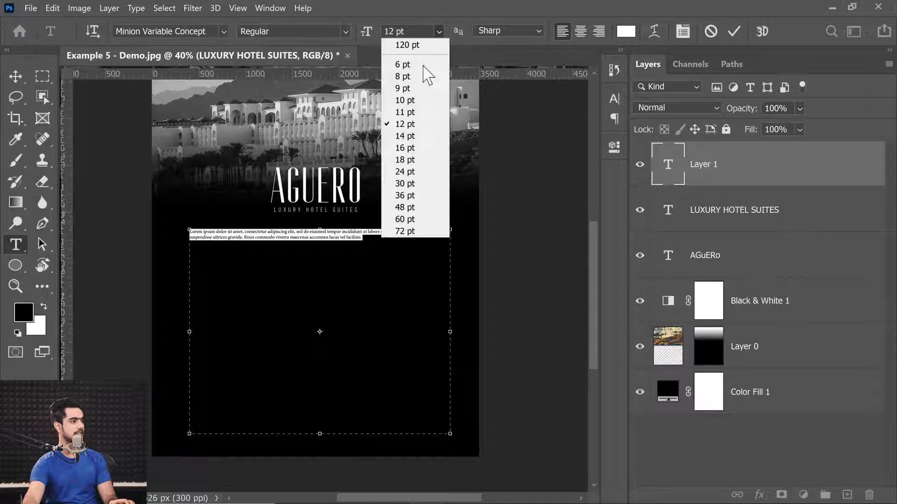
left_click(401, 135)
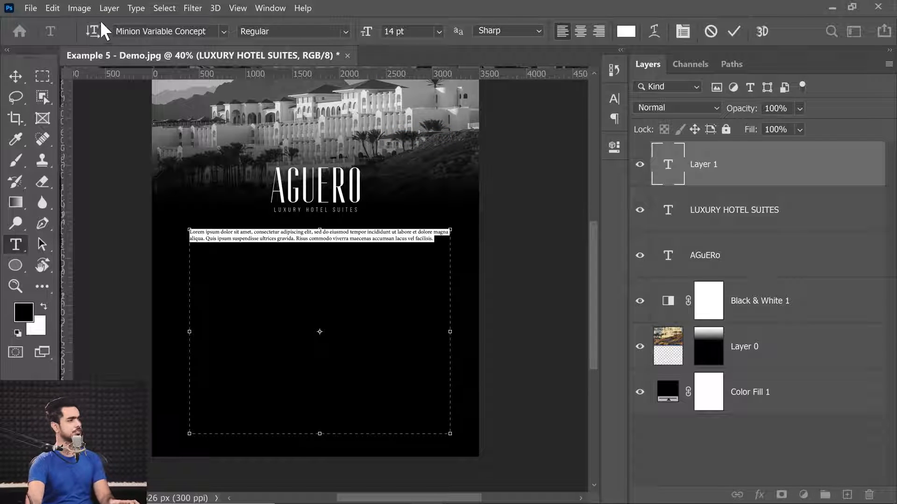
Insert additional Lorem Ipsum placeholder text at the end of the existing paragraph.
left_click(438, 240)
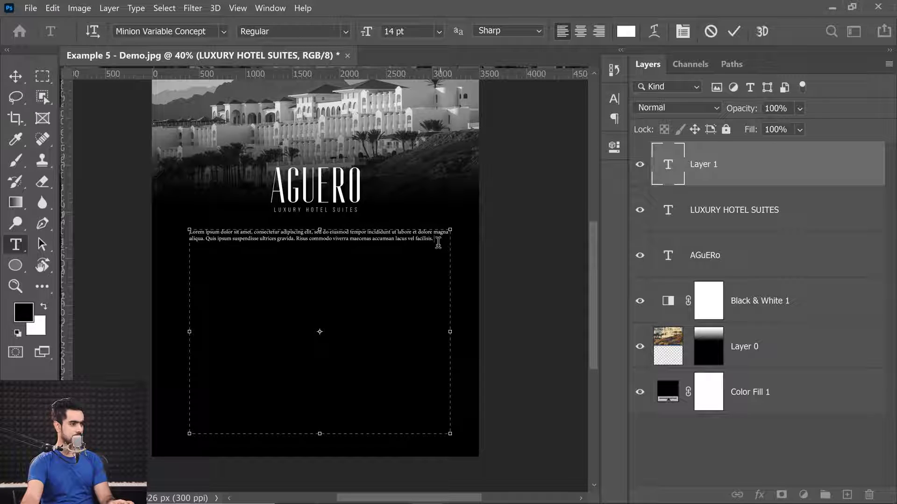
left_click(136, 8)
left_click(179, 258)
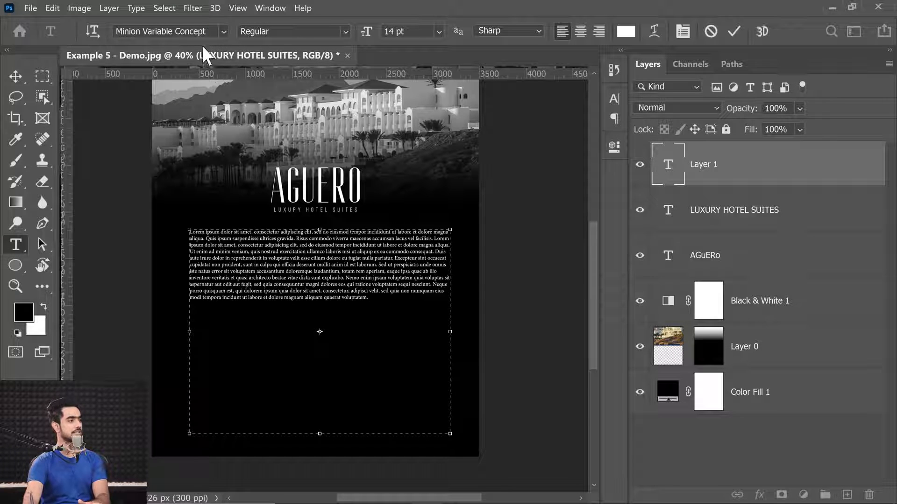
Insert a second Lorem Ipsum paragraph below the first and end it with the filler words "sogniuon rojngso worsjgnq pwsgn.".
left_click(108, 7)
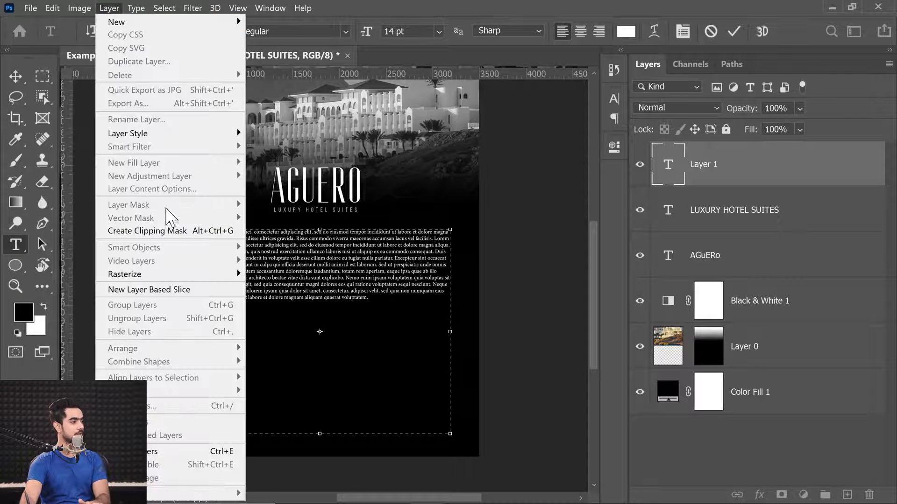
left_click(134, 8)
left_click(134, 7)
left_click(184, 260)
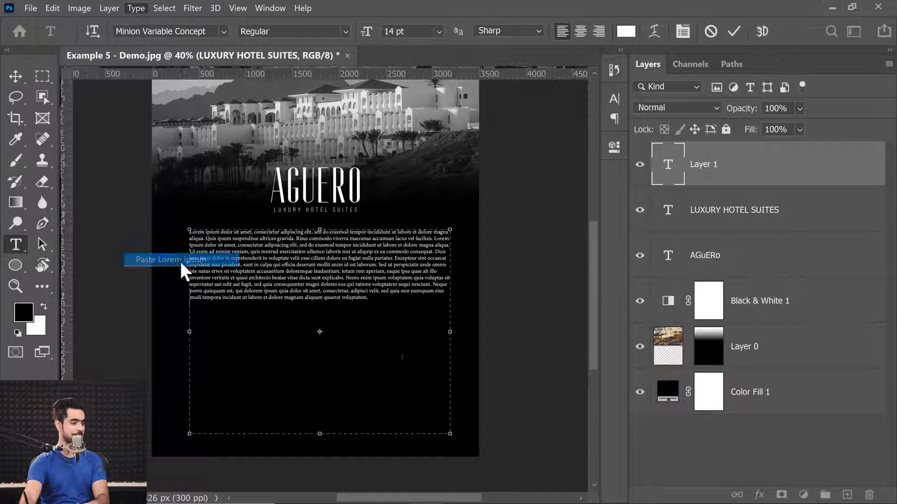
type("fhjdgn")
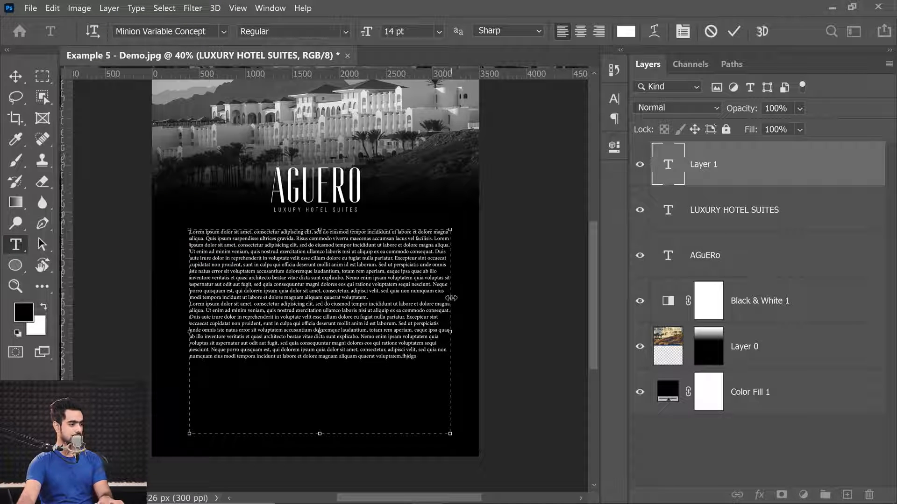
key("BackSpace")
key("BackSpace")
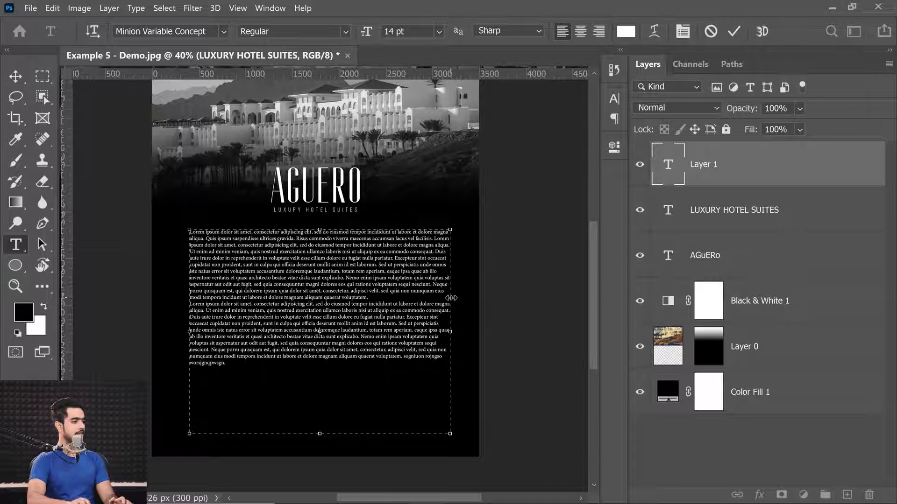
Copy the second paragraph's text from "atus error sit voluptatem" onward, paste it as a third paragraph and finish editing the text.
left_click_drag(227, 331, 264, 365)
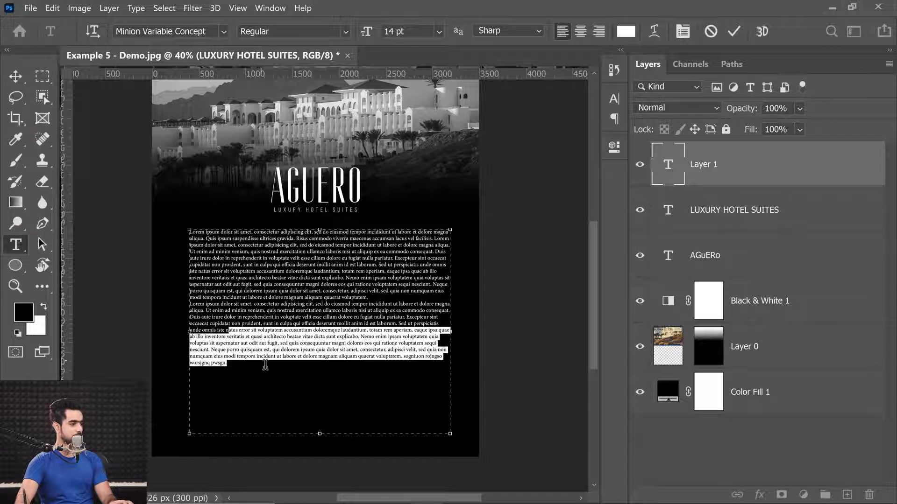
left_click(238, 362)
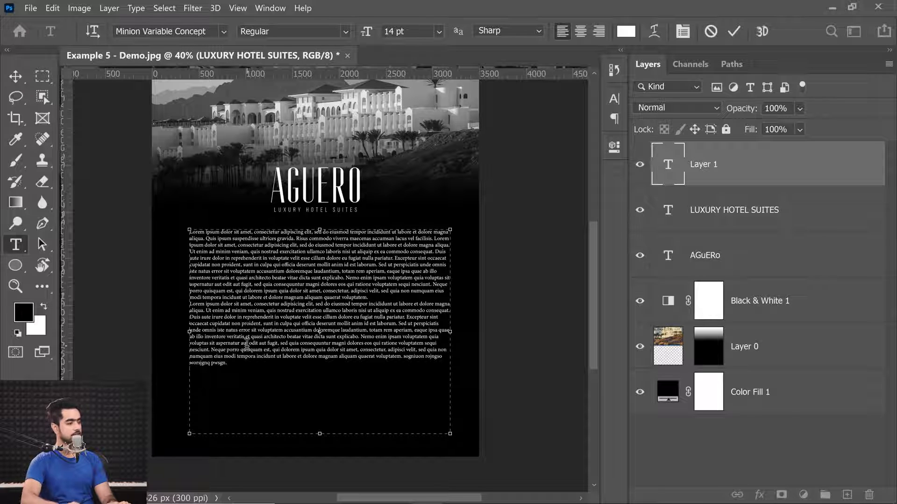
type("atus error sit voluptatem accusantium doloremque laudantium, totam rem aperiam, eaque ipsa quae ab illo inventore veritatis et quasi architecto beatae vitae dicta sunt explicabo. Nemo enim ipsam voluptatem quia voluptas sit asperatur aut odit aut fugit, sed quia consequuntur magni dolores eos qui ratione voluptatem sequi nesciunt. Neque porro quisquam est, qui dolorem ipsum quia dolor sit amet, consectetur, adipisci velit, sed quia non numquam eius modi tempora incidunt ut labore et dolore magnam aliquam quaerat voluptatem. sogniuon rojngso worsjgnq pwsgn.")
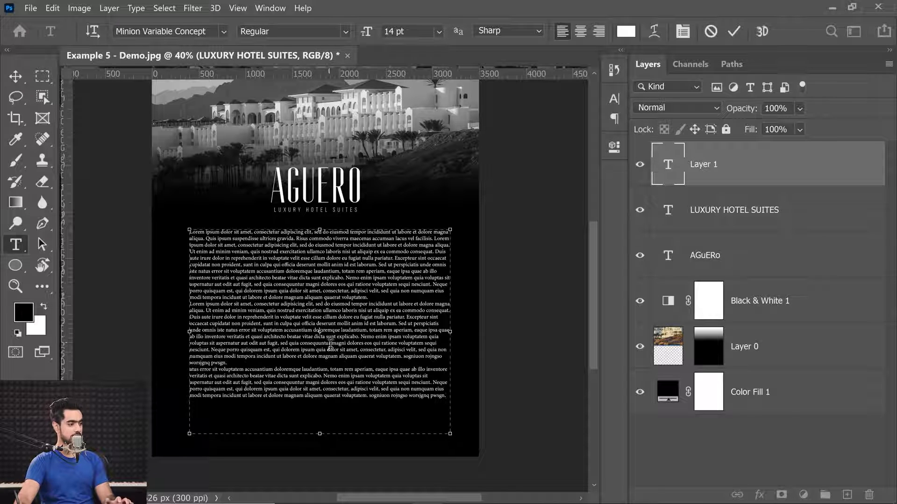
left_click(15, 76)
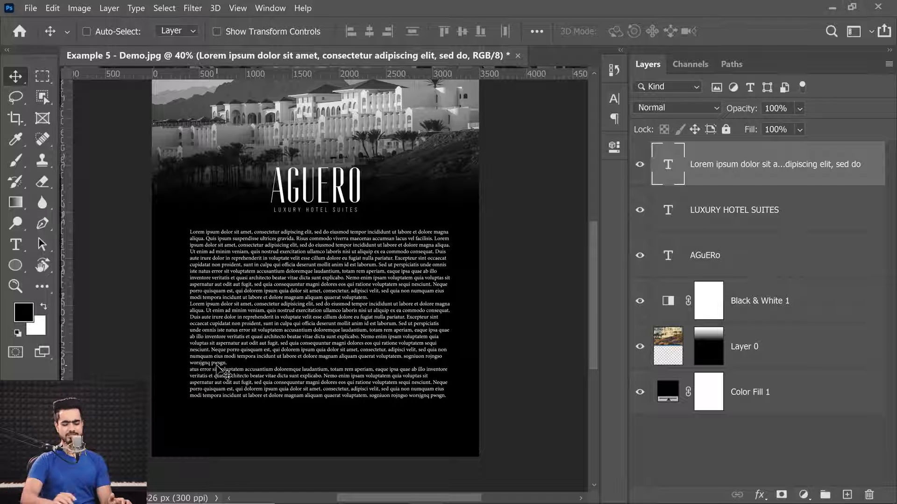
Select all the placeholder text and set its space before paragraph to 10 pt, followed by 20 pt.
double_click(669, 168)
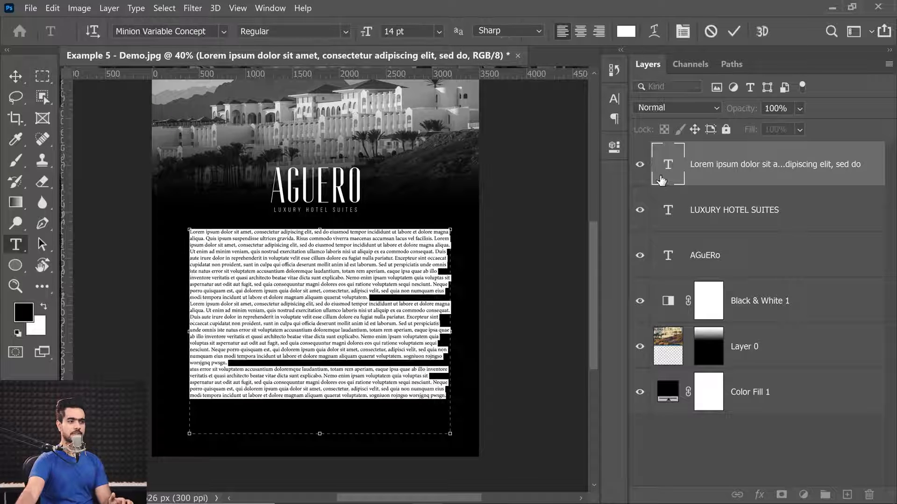
left_click(682, 32)
left_click(490, 96)
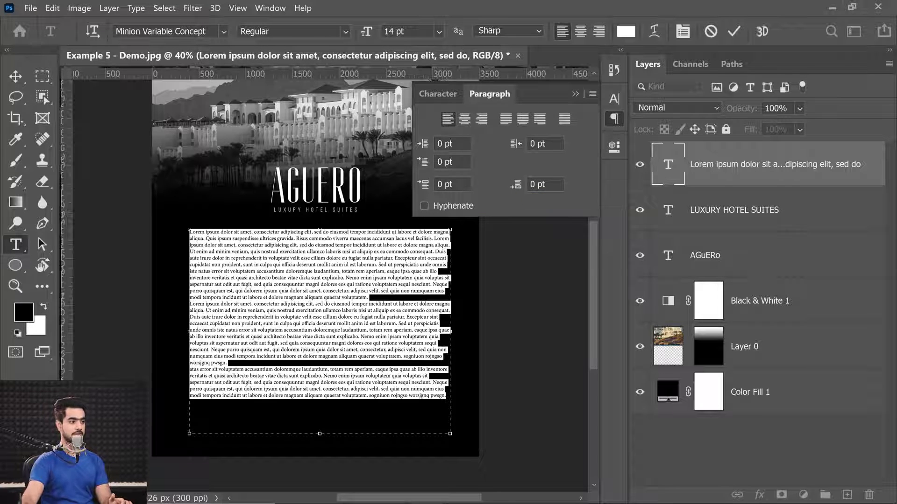
left_click_drag(426, 187, 429, 189)
type("10")
key("Return")
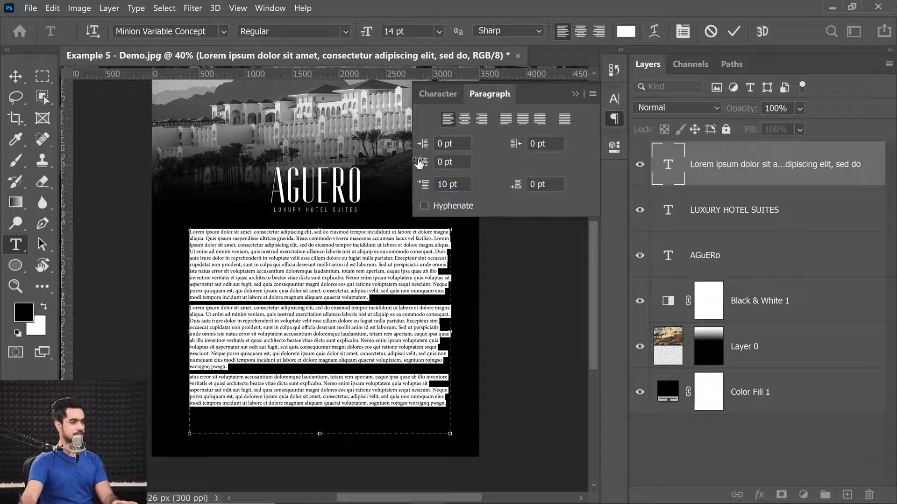
type("20")
key("Return")
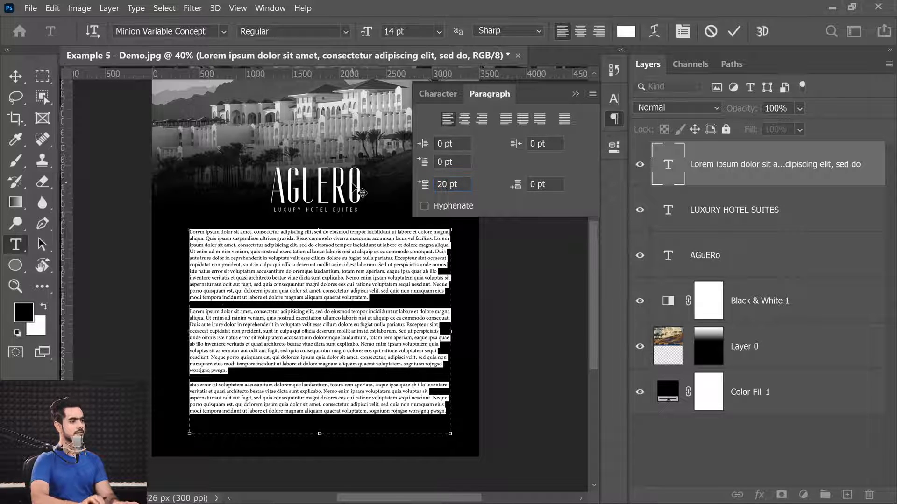
Adjust the placeholder text's space before paragraph to 29.45 pt and its space after paragraph to 0.25 pt.
left_click_drag(422, 189, 430, 189)
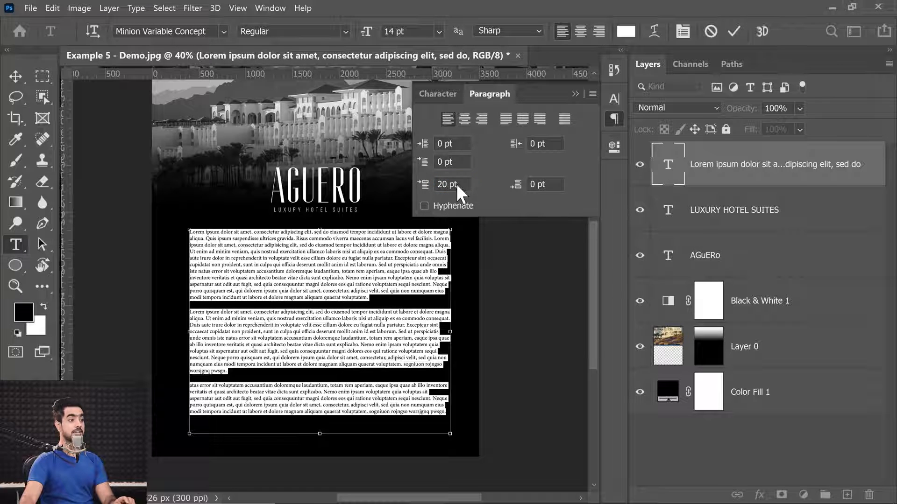
key("ctrl+z")
left_click(422, 186)
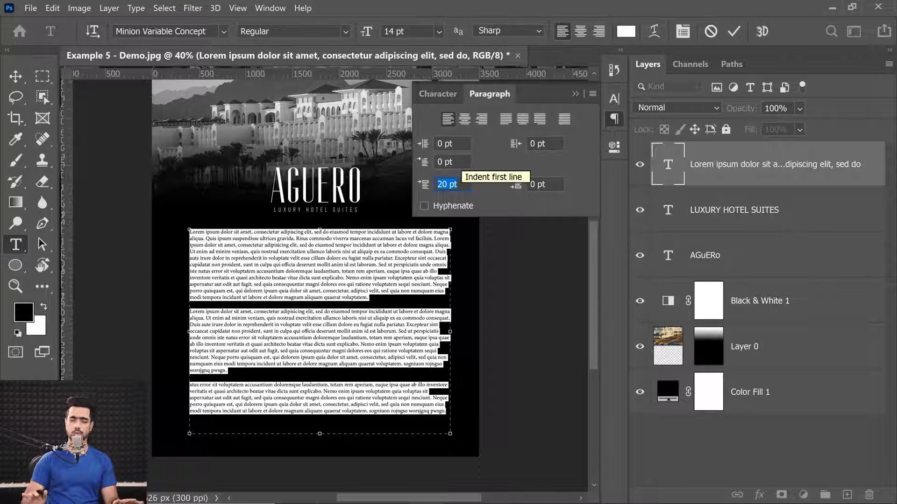
mouse_move(424, 190)
left_mouse_down()
mouse_move(434, 191)
mouse_move(426, 192)
left_mouse_up()
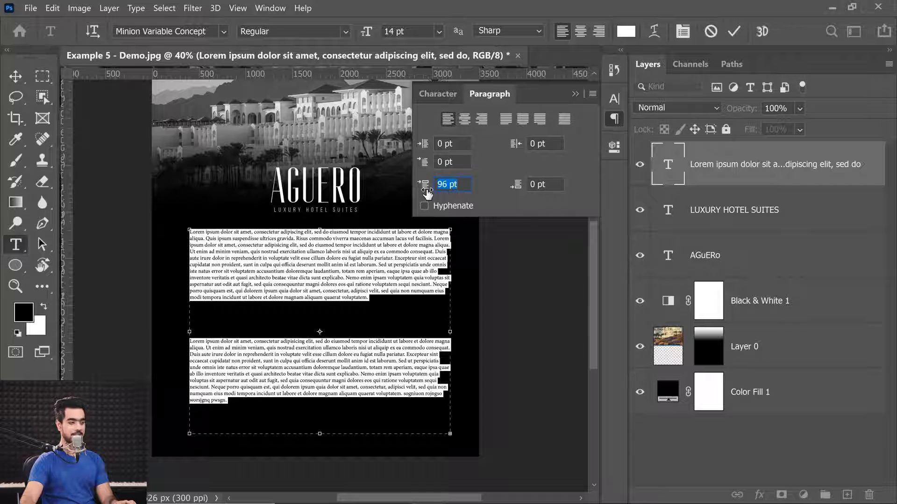
left_click_drag(428, 192, 3, 191)
left_click_drag(425, 187, 150, 164)
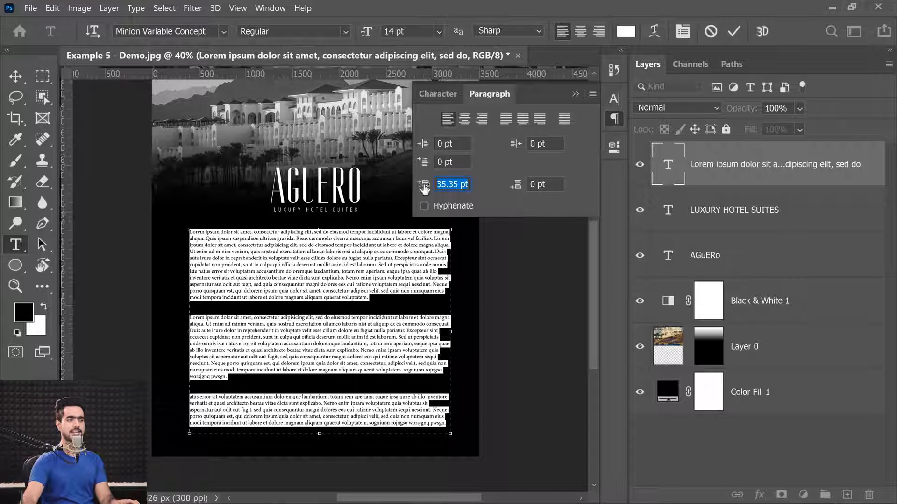
left_click_drag(430, 188, 390, 184)
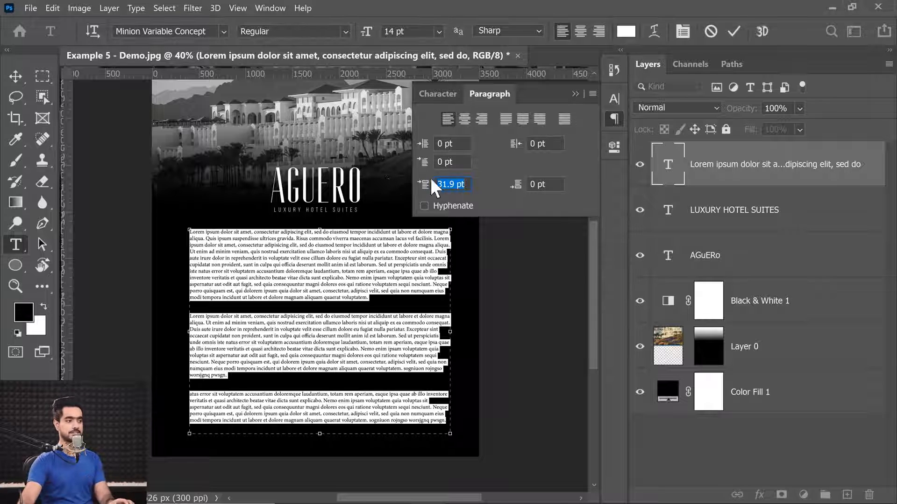
left_click_drag(425, 186, 388, 189)
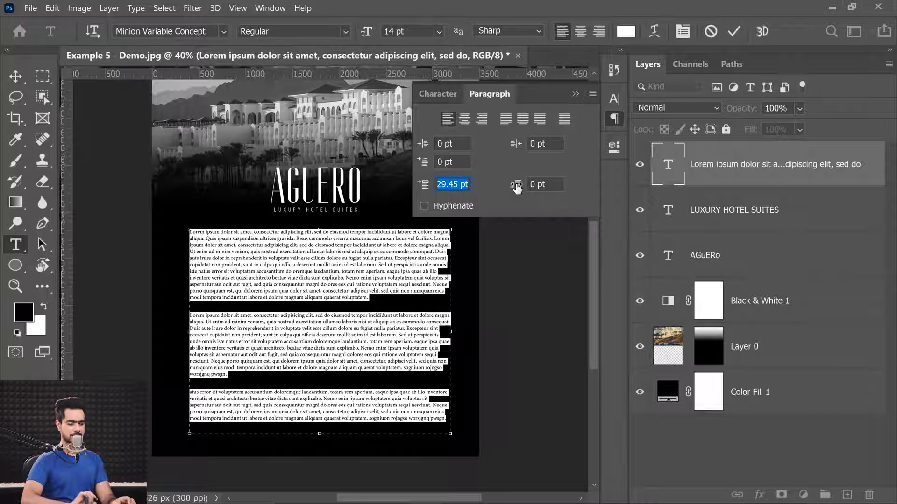
left_click_drag(516, 187, 536, 206)
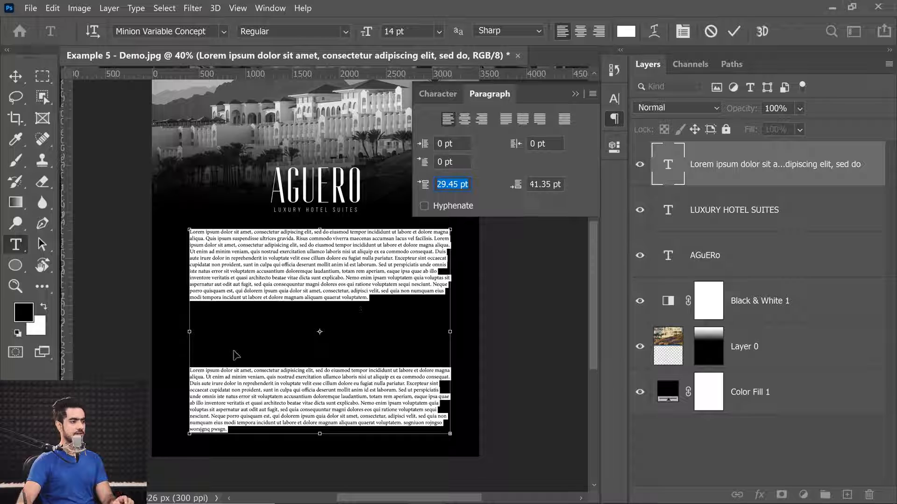
left_click(345, 340)
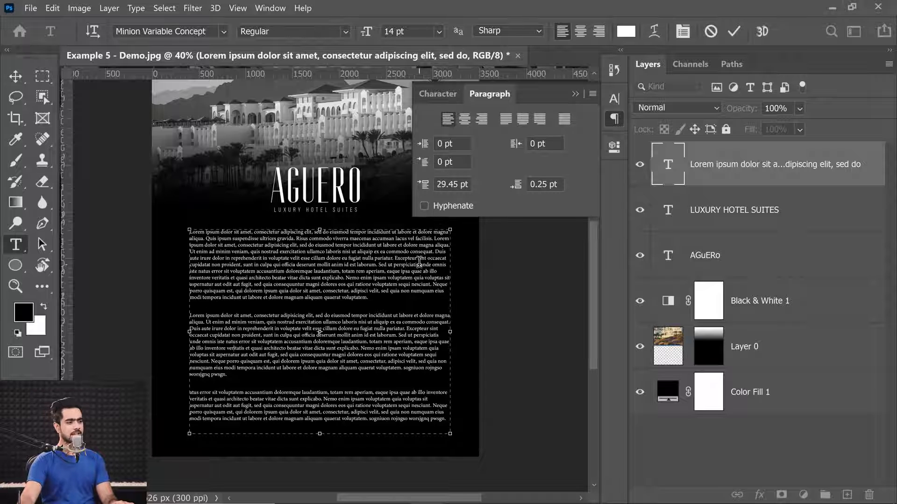
Try justifying all the paragraphs with the last line left-aligned, and return them to plain left alignment.
key("ctrl+a")
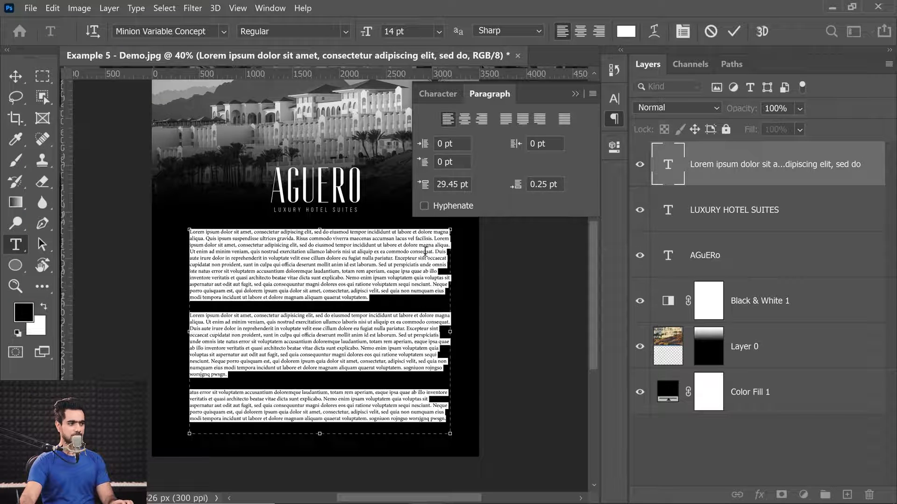
left_click(505, 118)
left_click(338, 303)
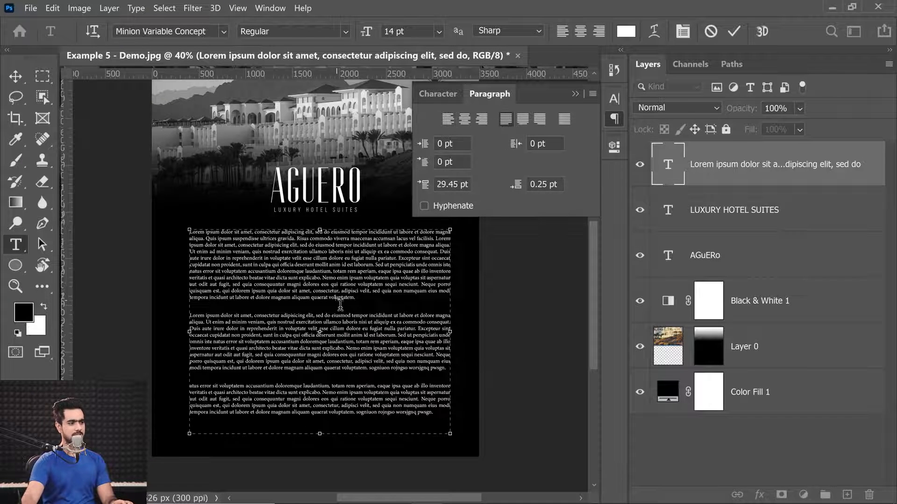
key("ctrl+a")
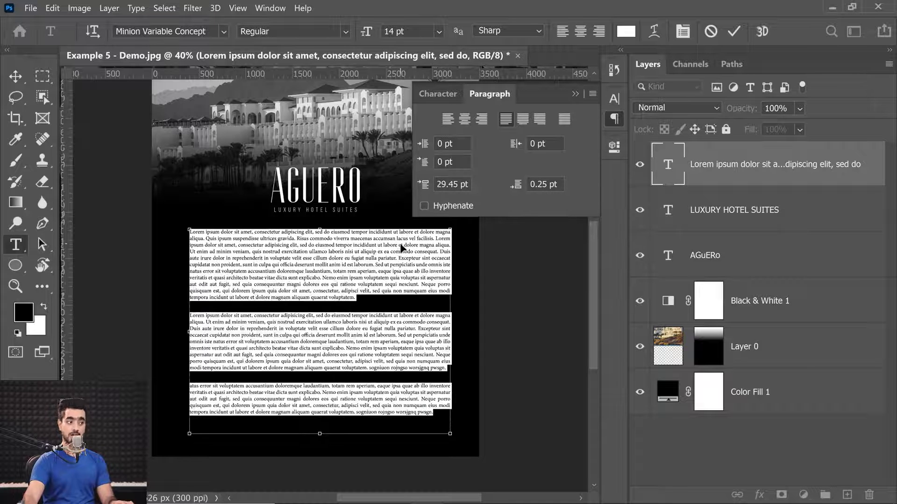
left_click(446, 120)
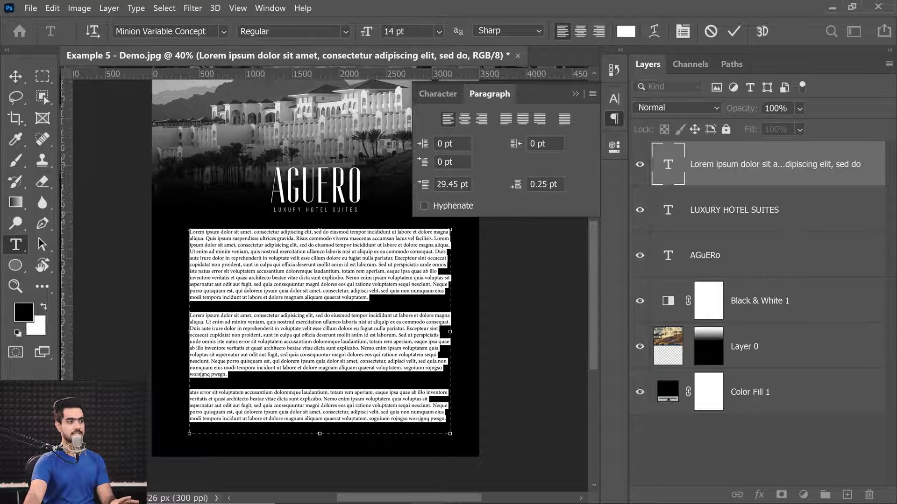
Turn on hyphenation for all three paragraphs, and turn it off again for the first paragraph only.
left_click(424, 206)
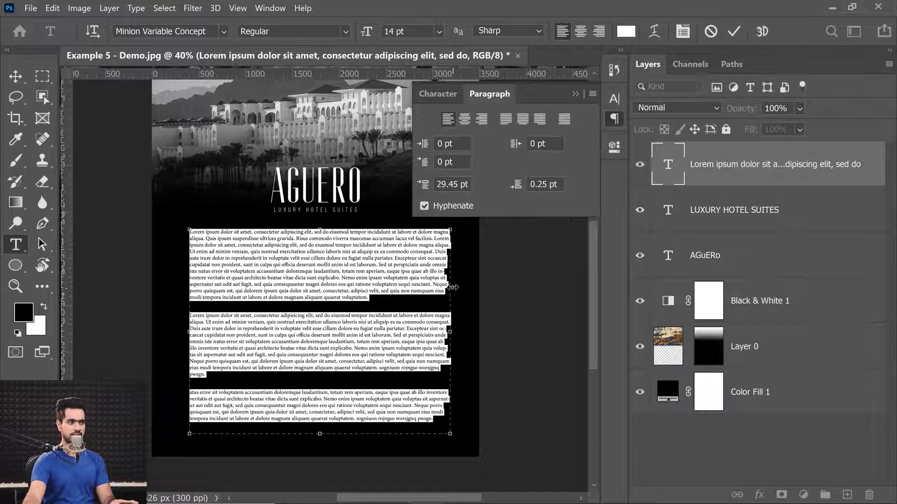
left_click(439, 270)
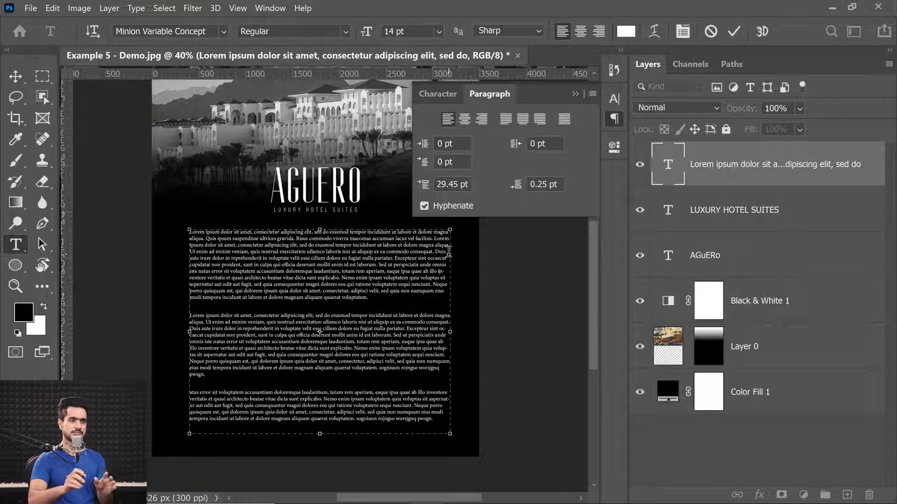
left_click(424, 205)
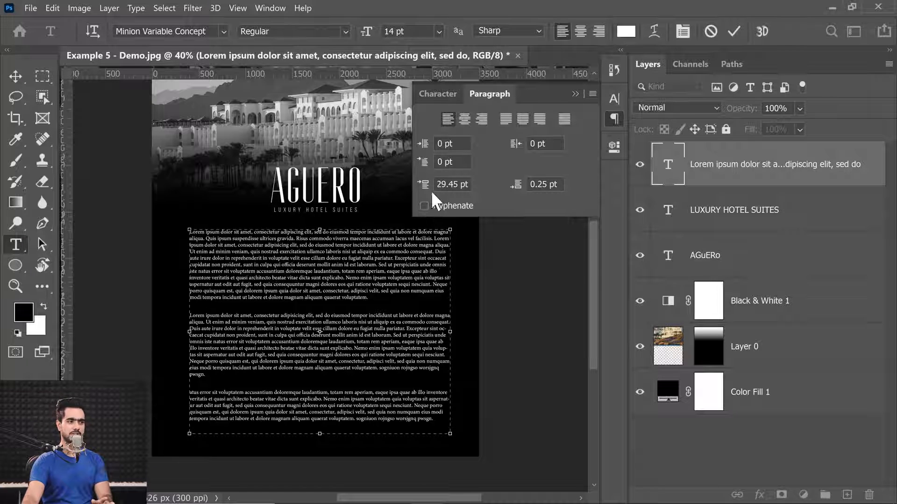
left_click(575, 94)
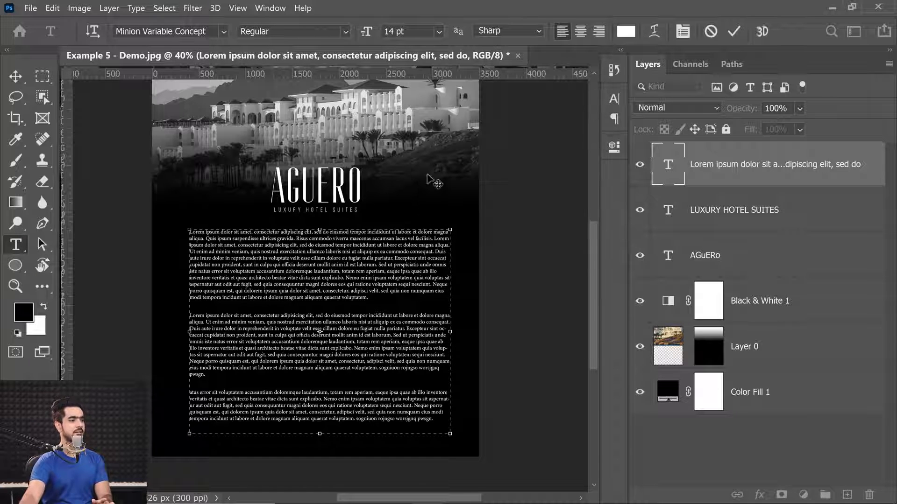
Try slightly wider tracking on all the placeholder text, and tighten it back to its previous spacing.
key("ctrl+0")
left_click_drag(327, 328, 309, 307)
left_click(310, 308)
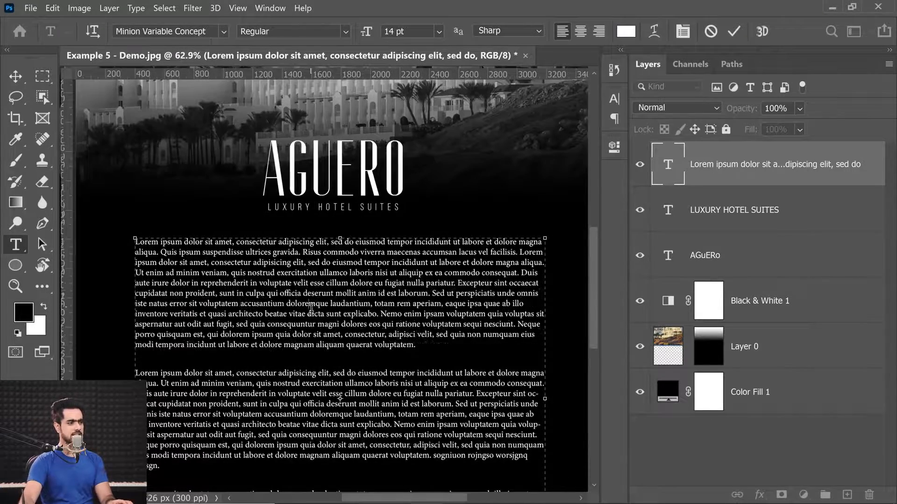
left_click_drag(596, 242, 586, 280)
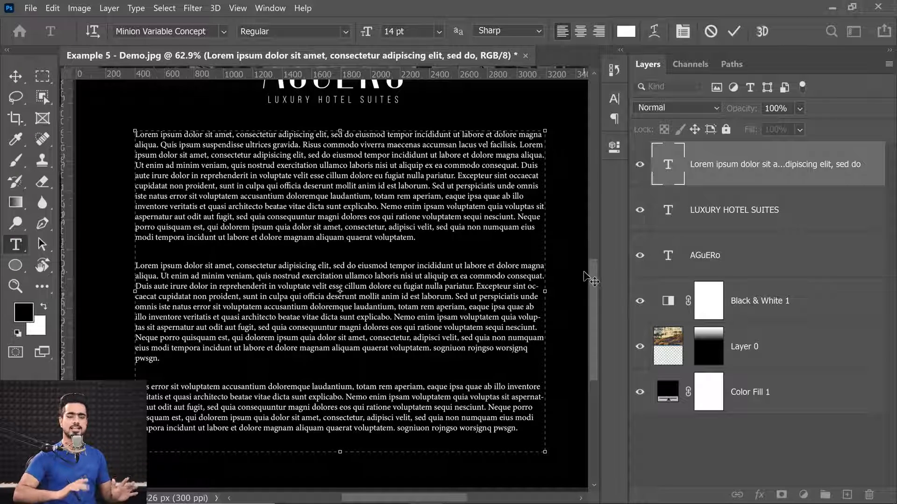
key("ctrl+a")
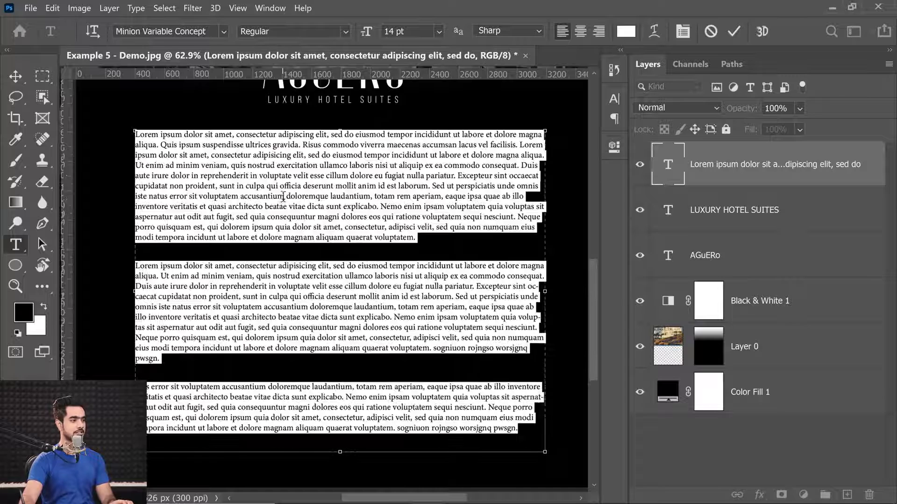
left_click(304, 204)
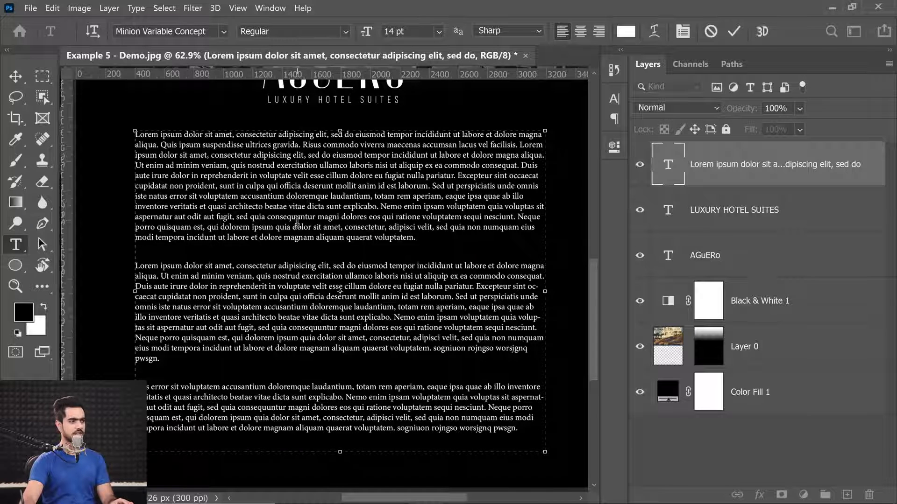
key("ctrl+a")
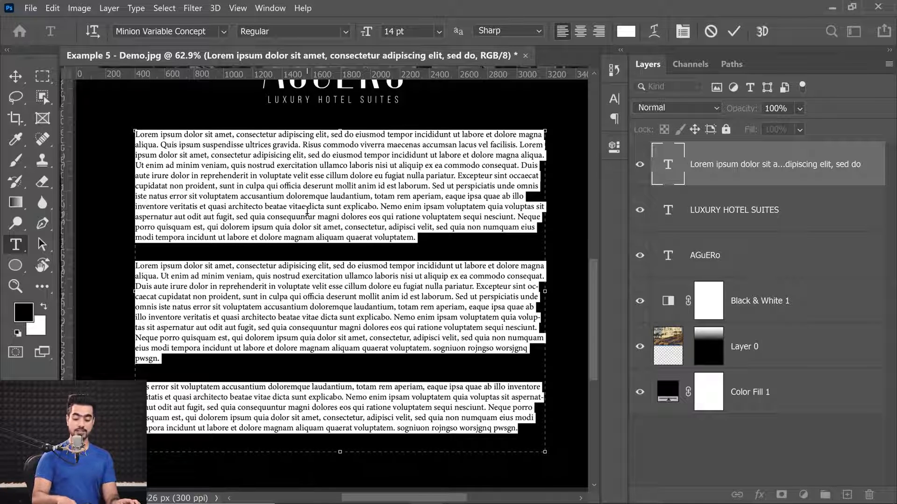
key("alt+Right")
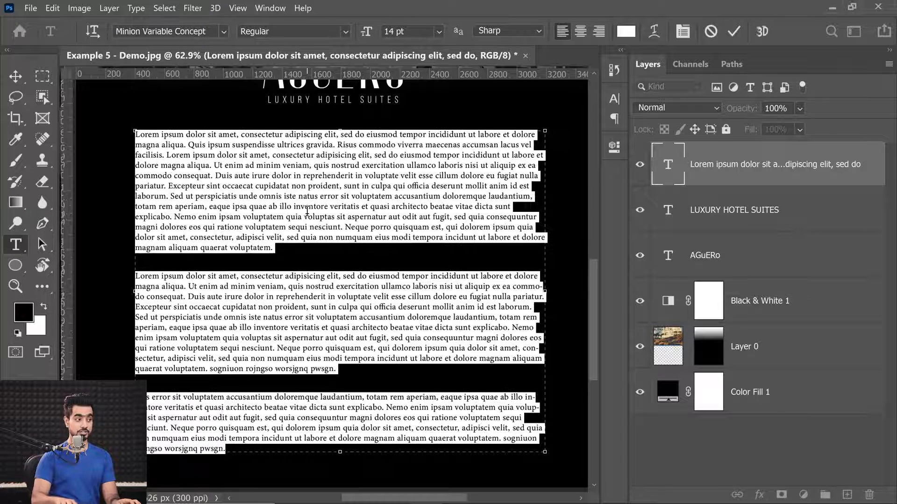
key("alt+Left")
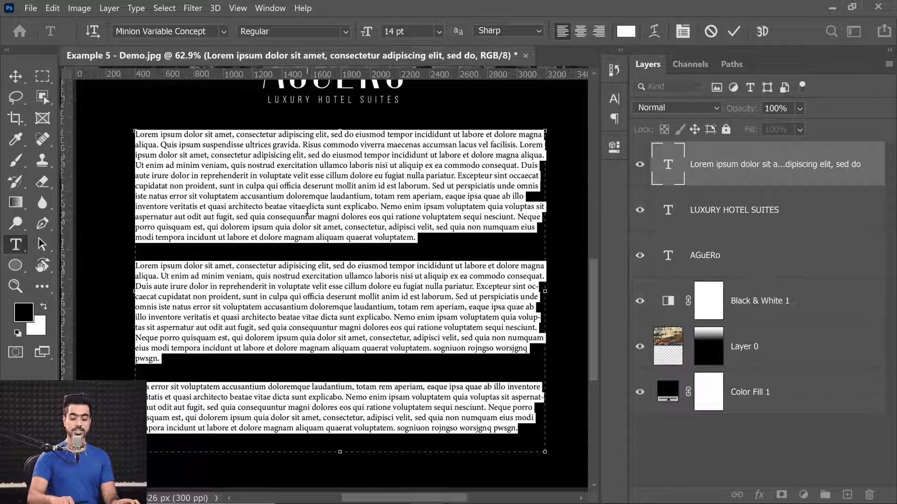
Try much tighter leading on all the placeholder text so the lines overlap, and loosen it until the lines separate again.
key("alt+Up")
key("alt+Up")
key("alt+Up")
key("alt+Up")
key("alt+Up")
key("alt+Up")
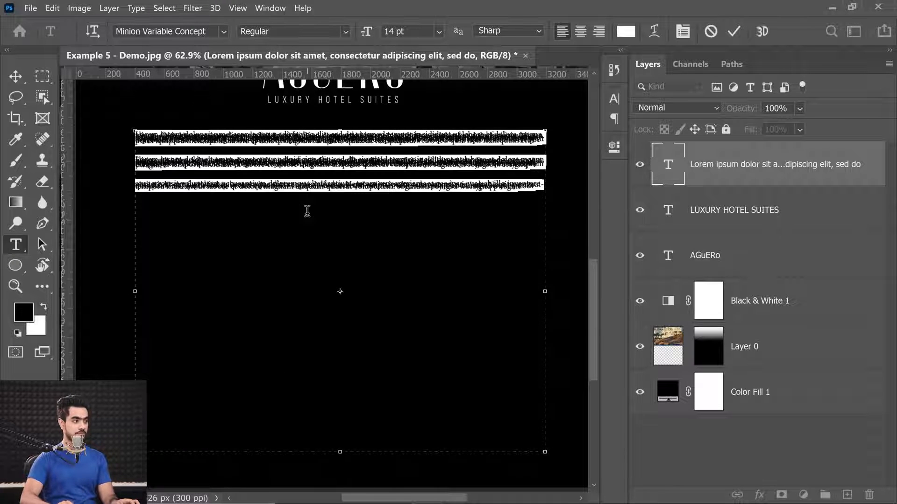
key("alt+Down")
key("alt+Down")
key("alt+Down")
key("alt+Down")
key("alt+Down")
key("alt+Down")
key("alt+Down")
key("alt+Down")
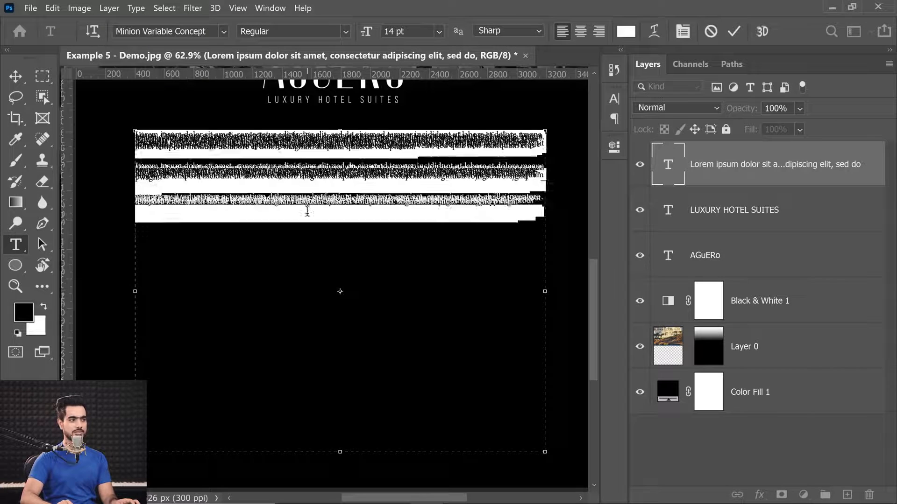
key("alt+Down")
key("alt+Down")
key("alt+Down")
key("alt+Down")
key("alt+Down")
key("alt+Down")
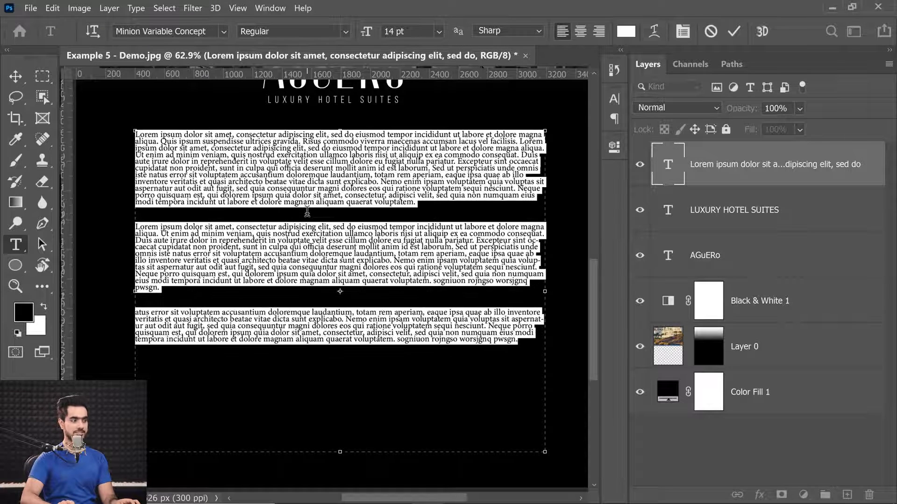
Loosen the leading of all three placeholder paragraphs to 23 pt.
key("alt+Up")
key("alt+Up")
key("alt+Up")
key("alt+Up")
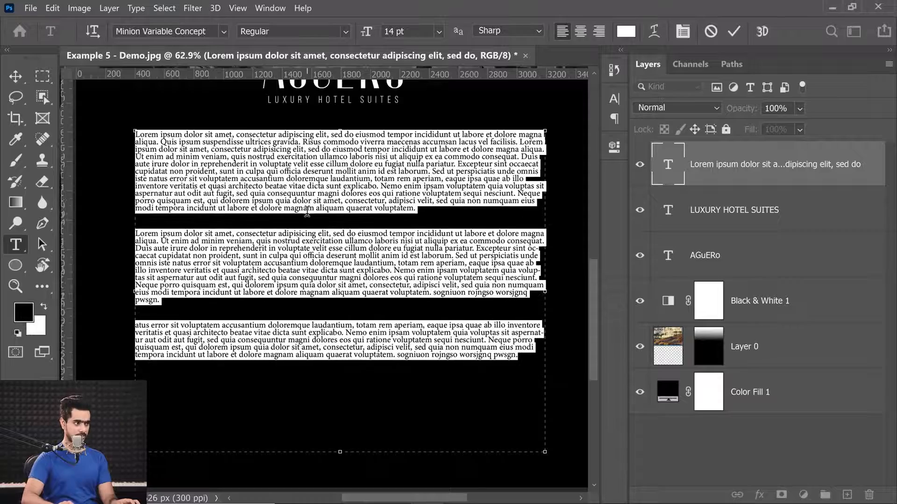
key("alt+Down")
key("alt+Down")
key("alt+Down")
key("alt+Down")
key("alt+Down")
key("alt+Down")
key("alt+Down")
key("alt+Down")
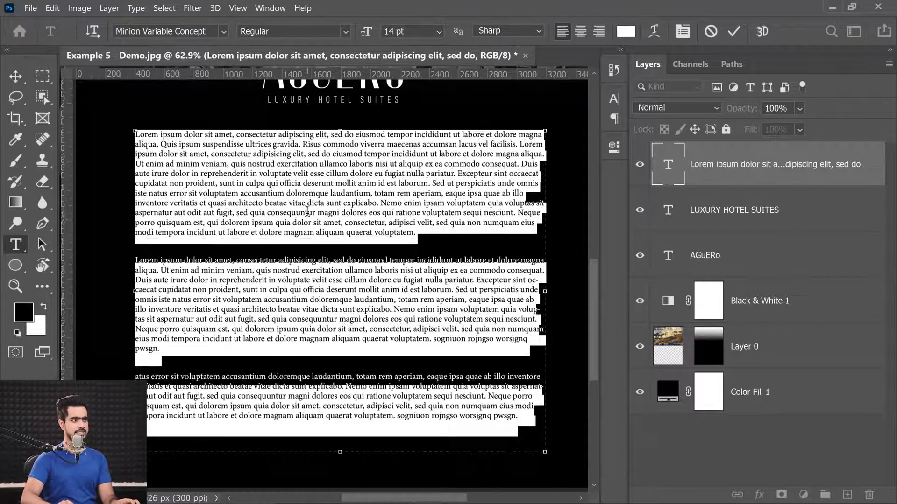
key("alt+Down")
key("alt+Down")
key("alt+Down")
key("alt+Down")
key("alt+Down")
key("alt+Down")
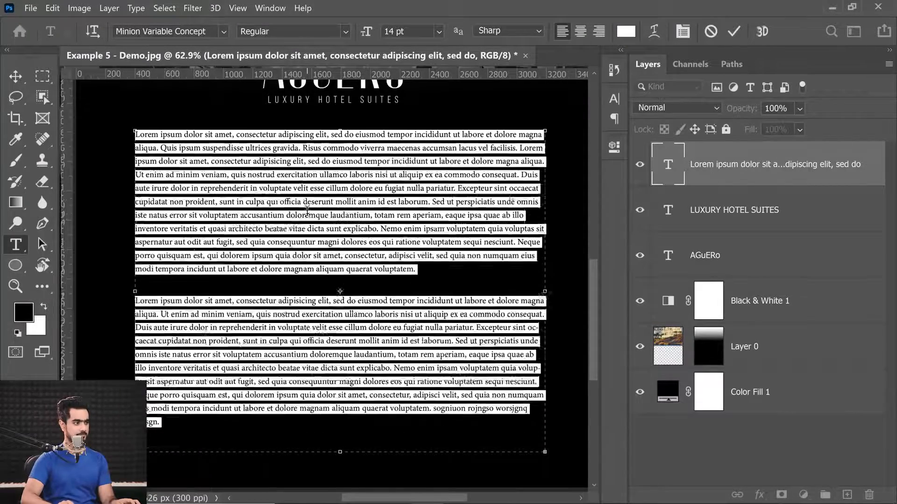
key("alt+Up")
key("alt+Up")
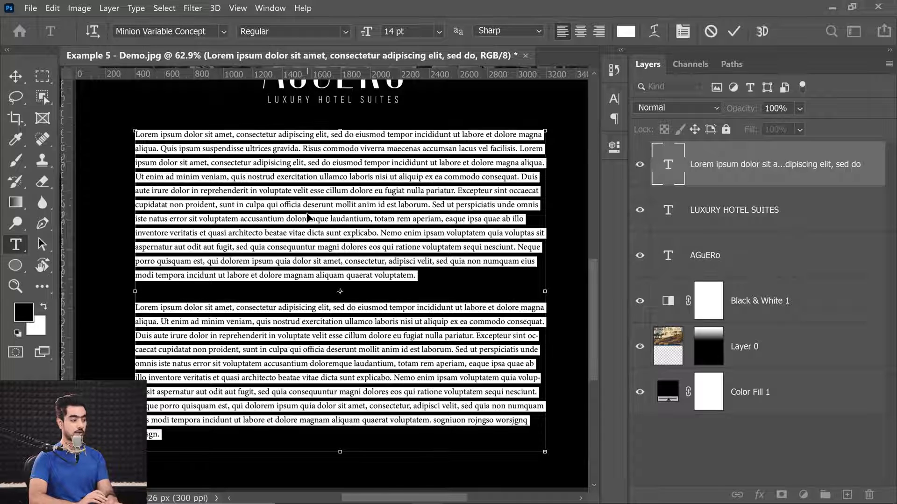
Try slightly tighter leading on the placeholder text, return it to 23 pt, and commit the text edit.
left_click(307, 212)
key("alt+Up")
key("alt+Up")
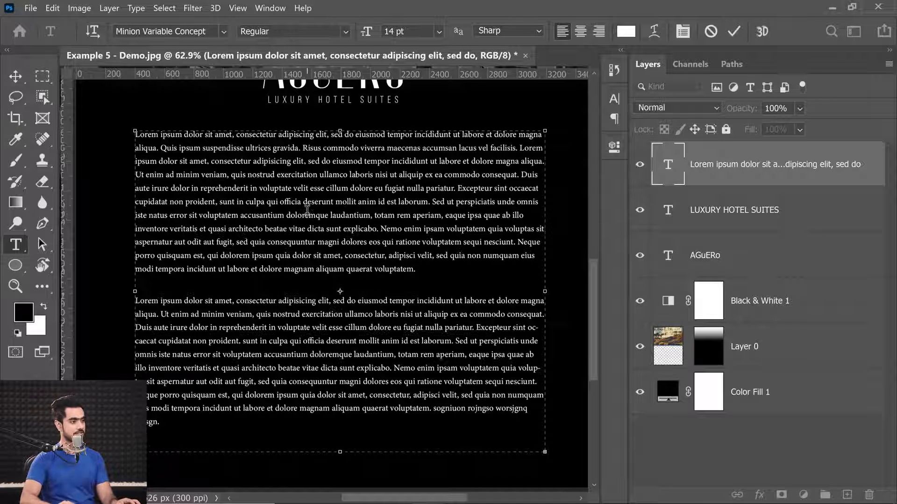
key("alt+Down")
key("alt+Down")
key("alt+Down")
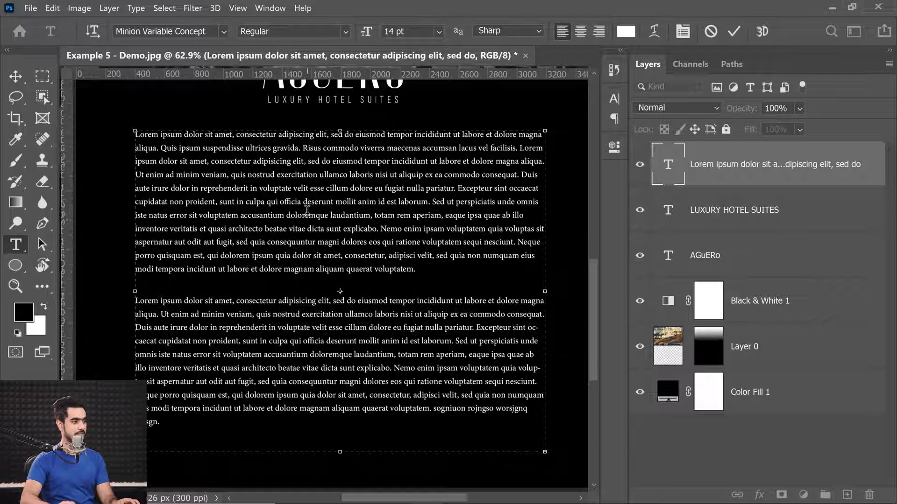
key("alt+Down")
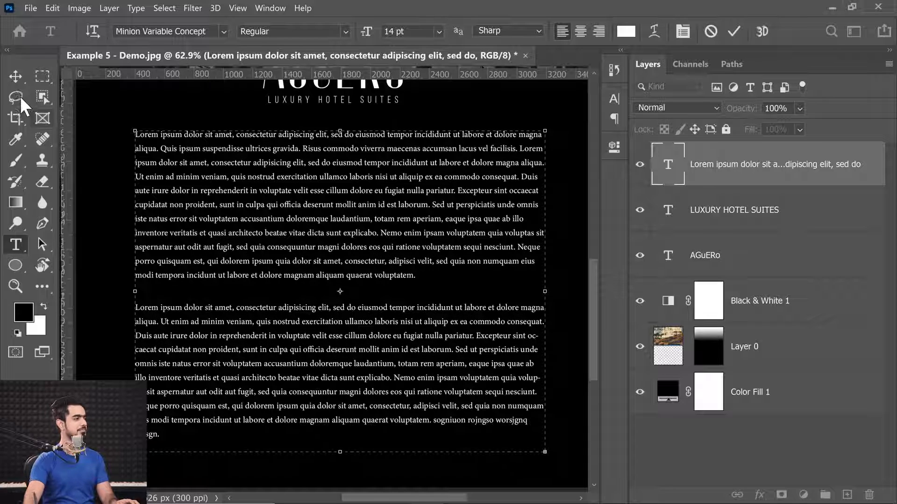
left_click(17, 77)
left_click_drag(338, 229, 306, 272)
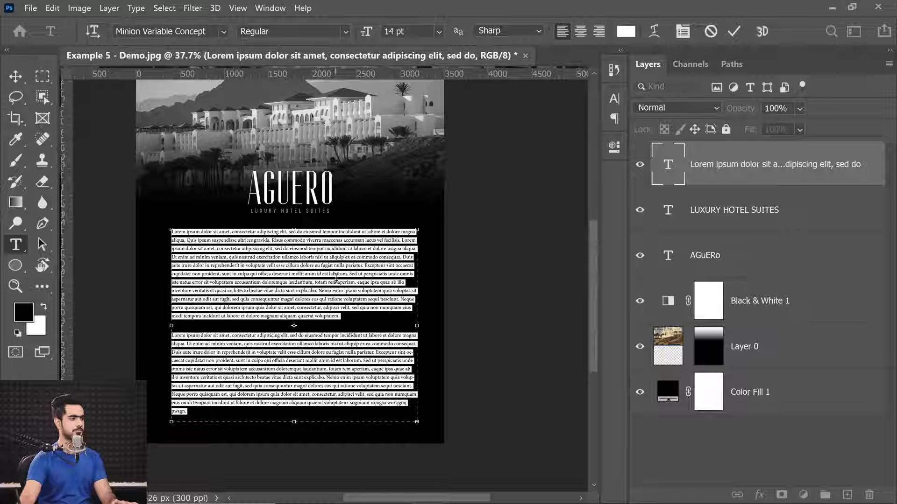
Try stretching the AGUERO title to 460% horizontal scale, and undo the change.
key("ctrl+h")
left_click(682, 32)
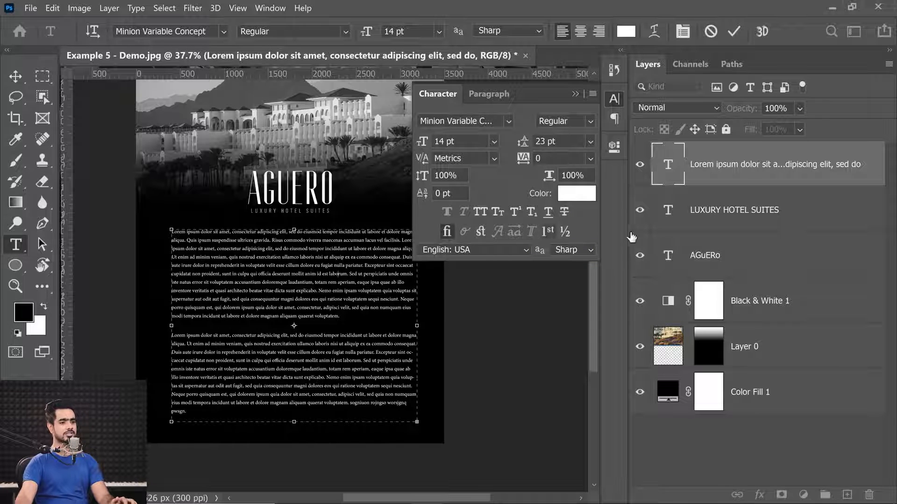
double_click(666, 262)
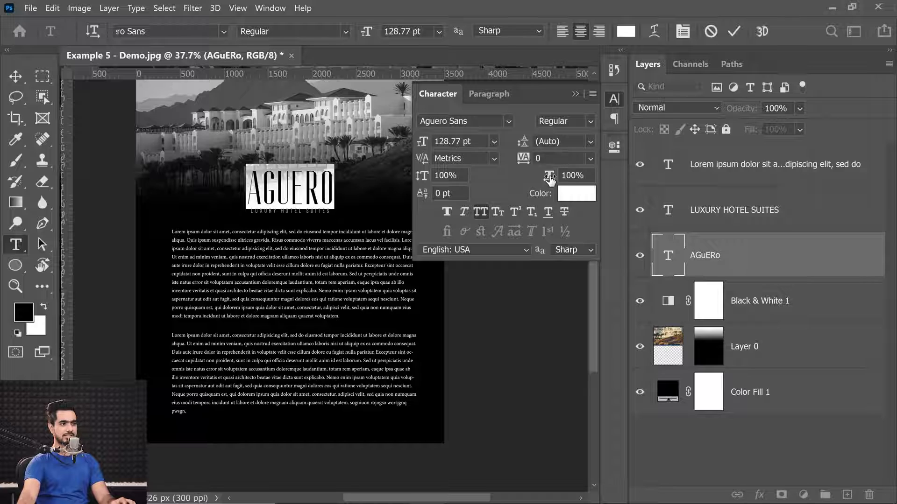
left_click_drag(548, 178, 561, 193)
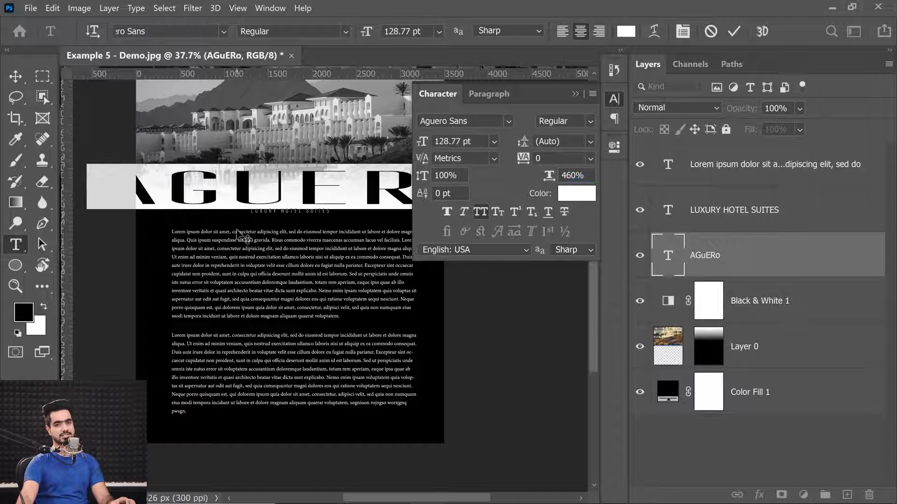
key("ctrl+z")
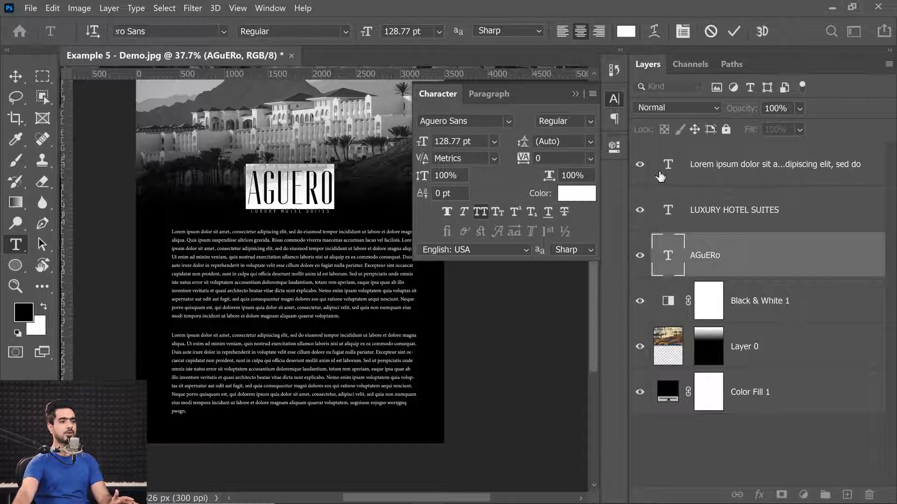
Indent all the placeholder paragraphs 20 pt from the left, trying 10 pt first, and 30 pt from the right.
double_click(663, 171)
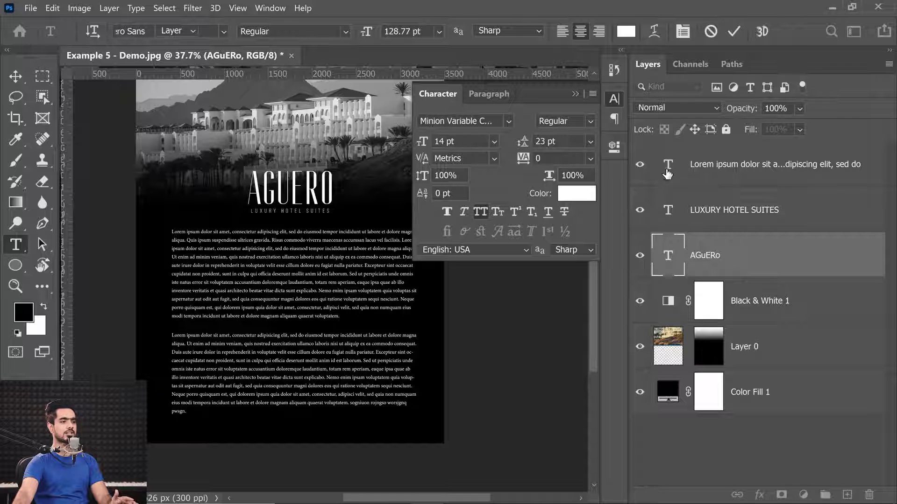
left_click(486, 95)
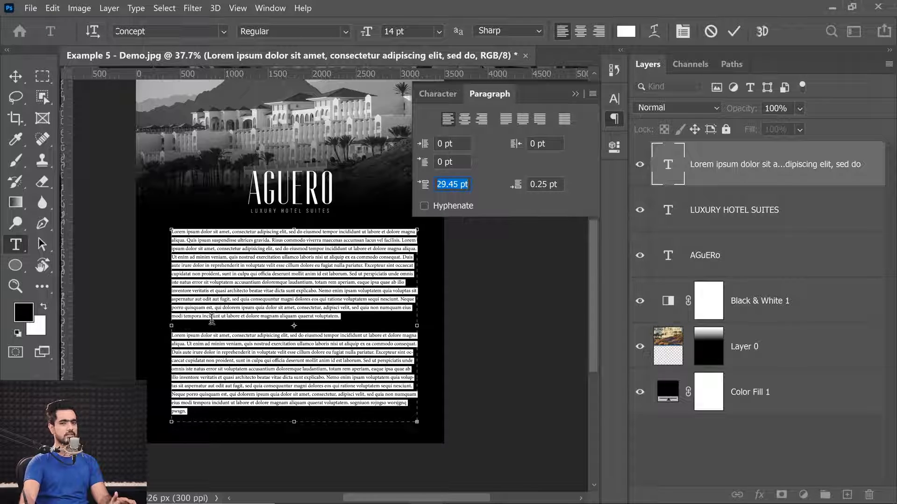
left_click(423, 145)
type("10")
key("Return")
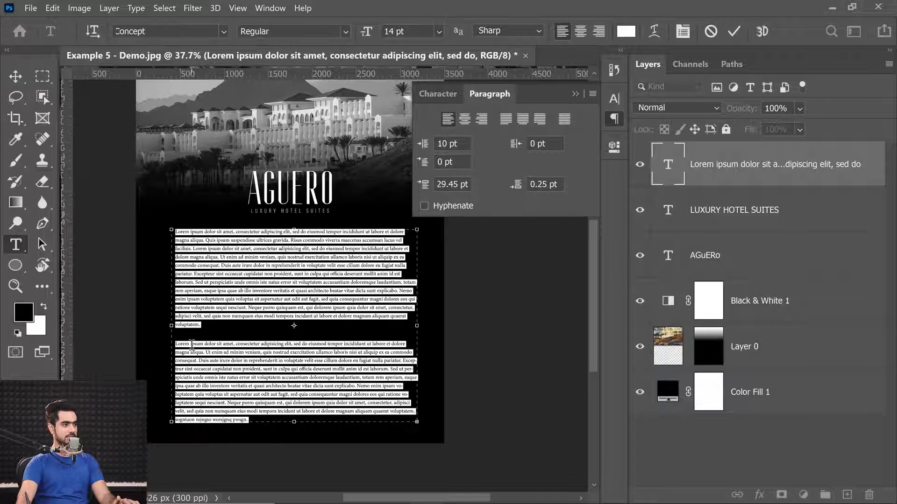
left_click(424, 148)
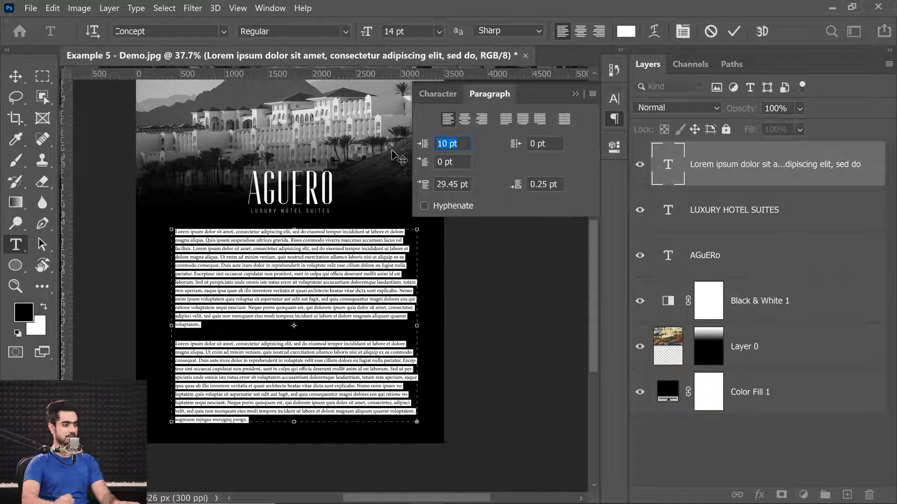
type("20")
key("Return")
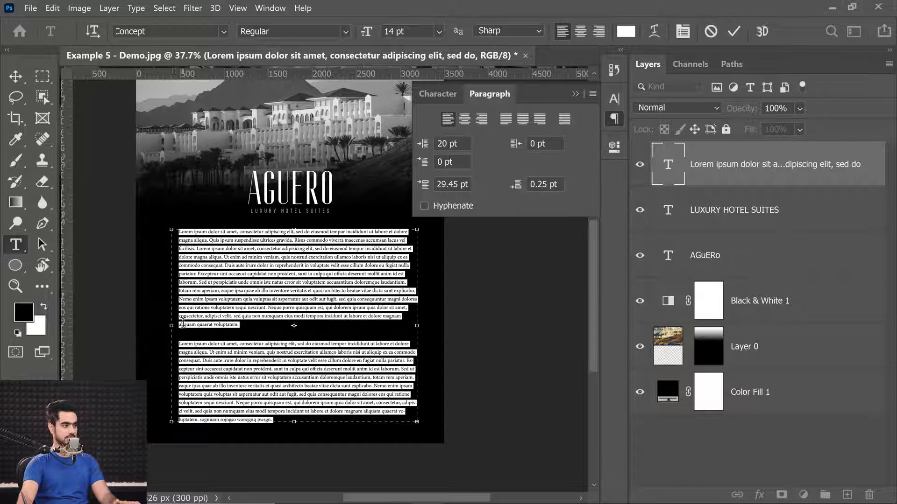
key("Tab")
type("30")
key("Return")
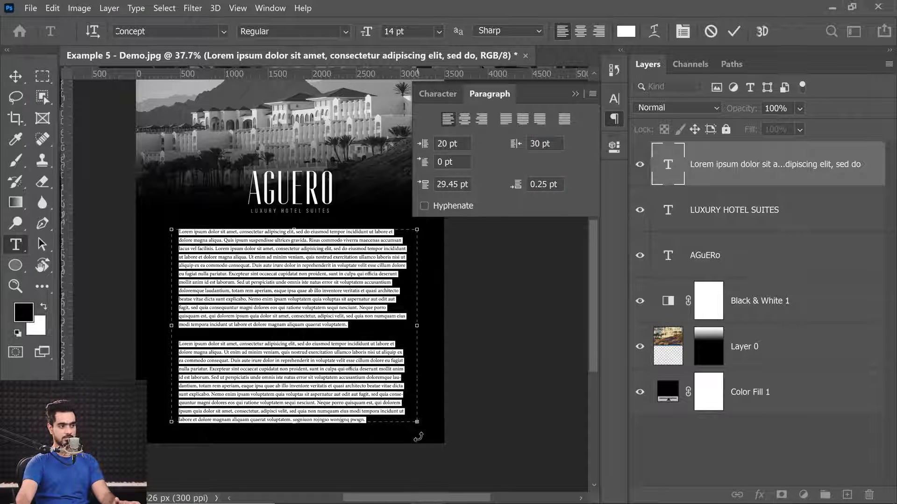
Try first-line indents of -20 pt and 120 pt on all the placeholder paragraphs, and undo the last indent change.
left_click(423, 164)
type("-20")
key("Return")
left_click(423, 162)
type("120")
key("Return")
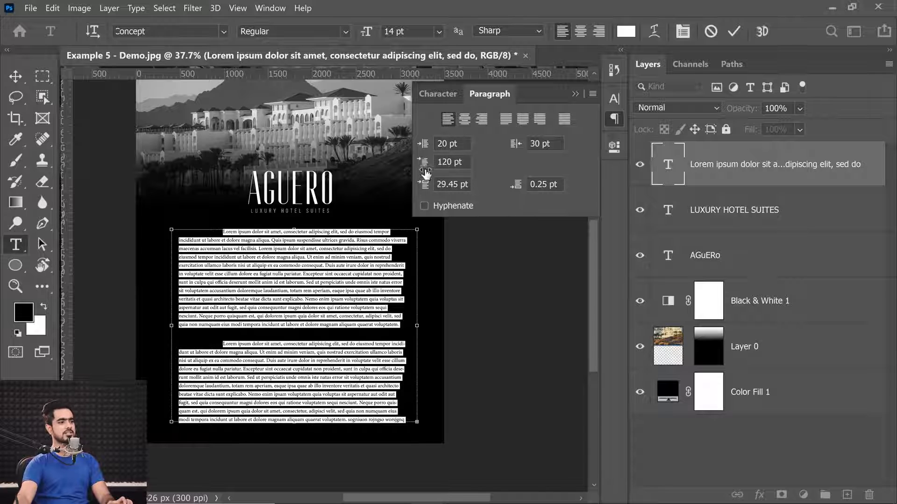
key("ctrl+z")
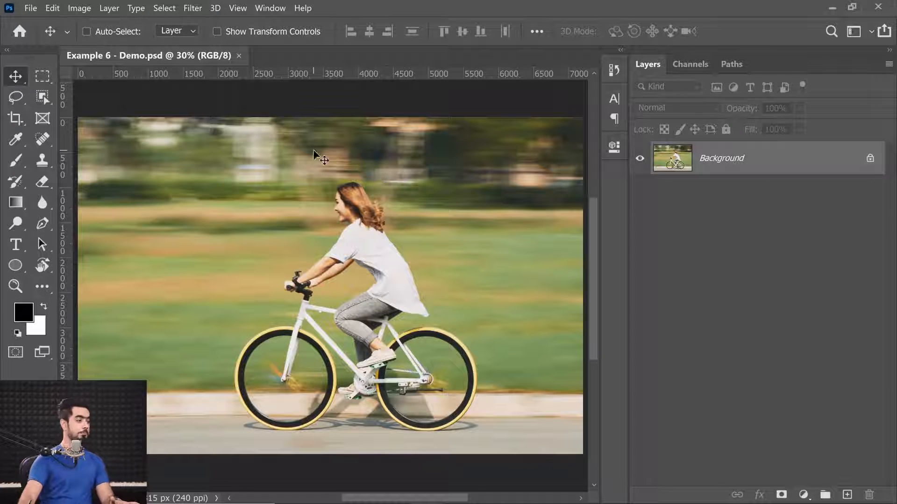
Add a white point text reading SPEED in front of the cyclist in Example 6 - Demo.psd.
left_click(16, 244)
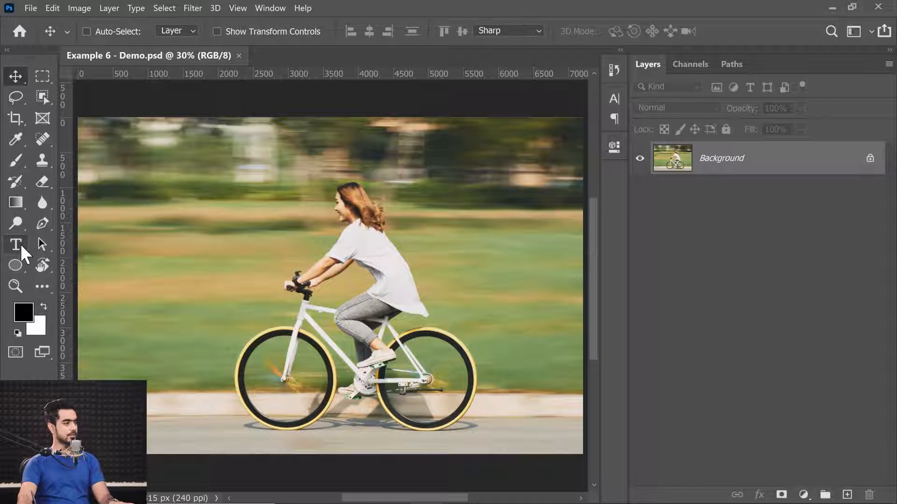
left_click(246, 234)
type("S")
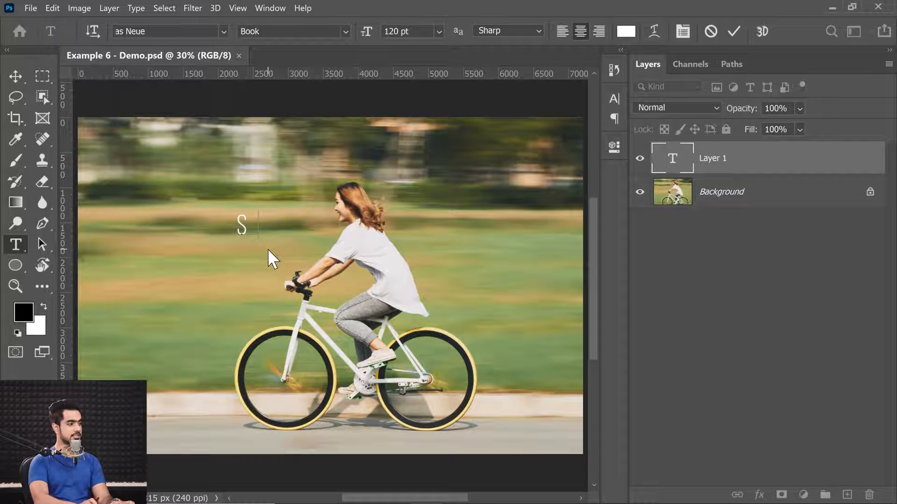
type("PEED")
Set the tracking of the whole SPEED text to 0.
key("ctrl+a")
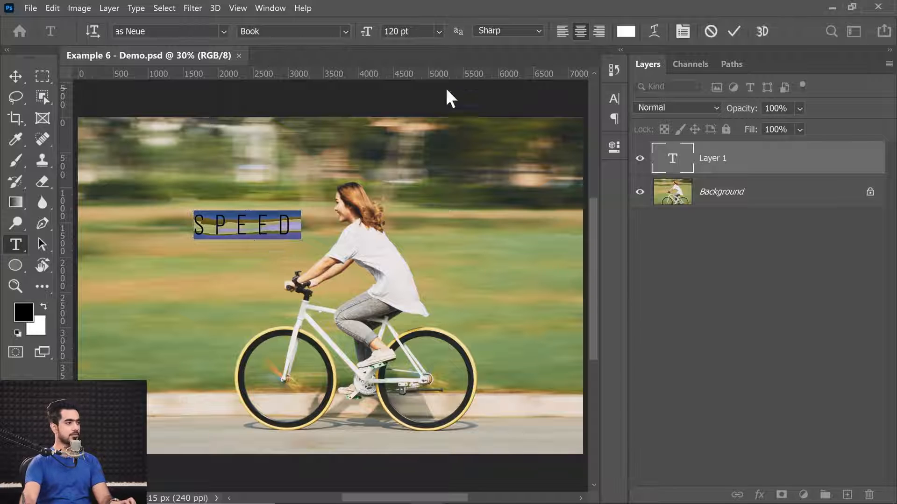
left_click(681, 31)
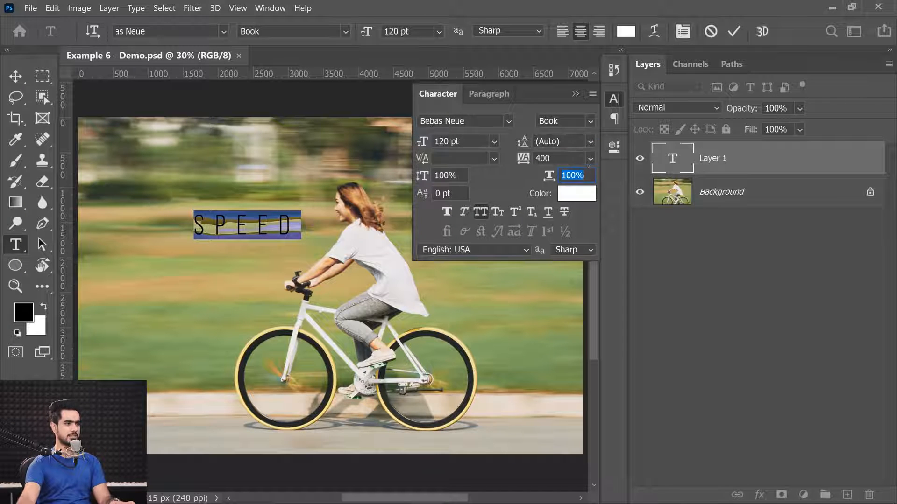
type("0")
key("Return")
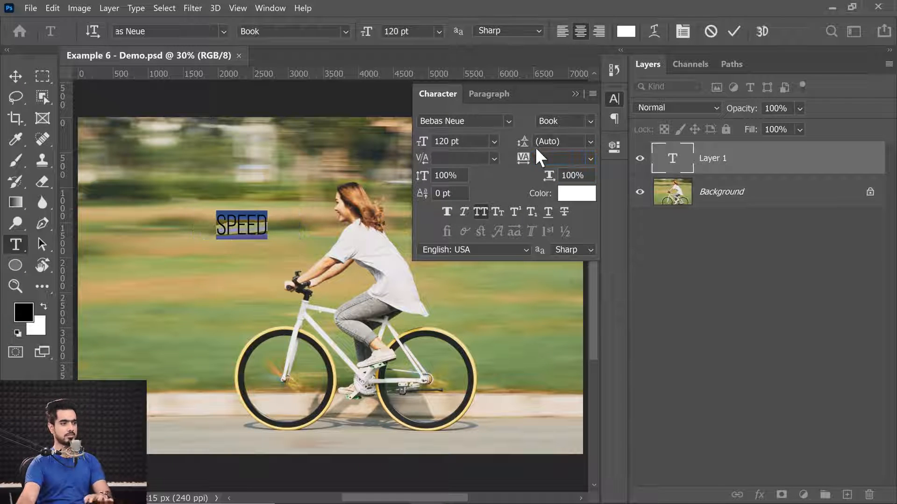
left_click(575, 93)
Change the SPEED text's Bebas Neue font style to Regular and commit the text.
left_click(183, 38)
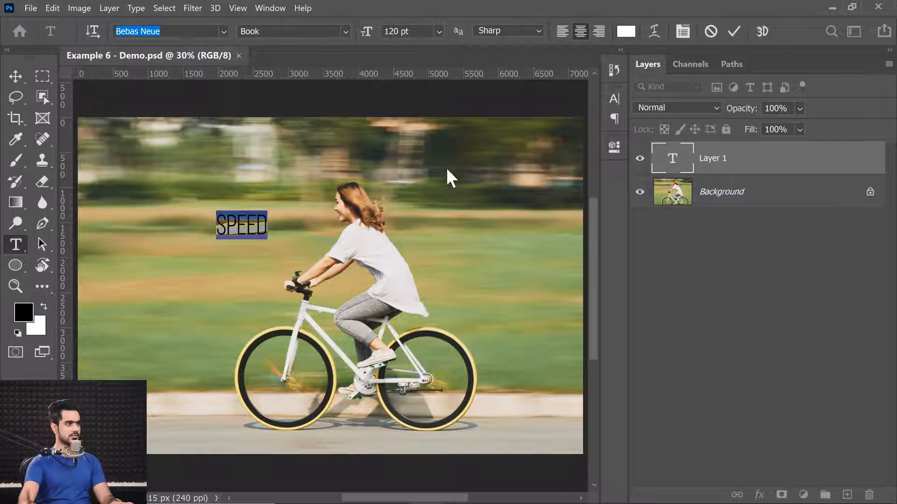
left_click(344, 34)
left_click(292, 86)
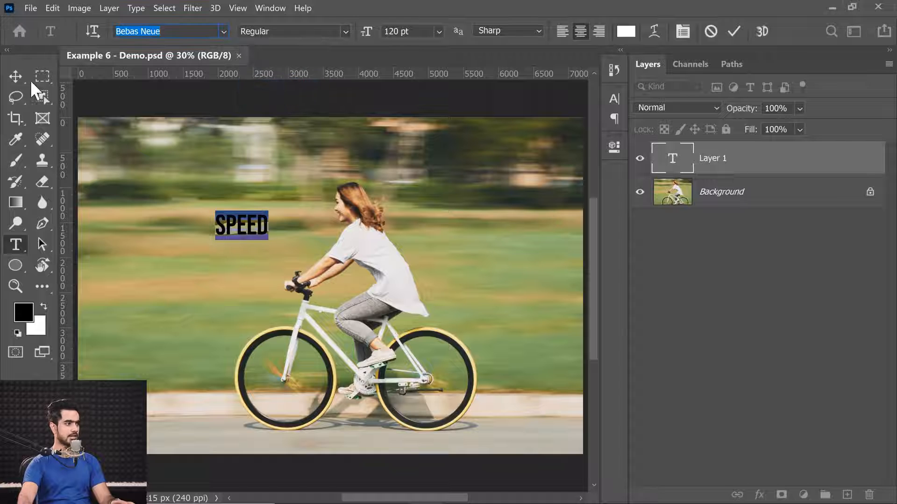
left_click(339, 31)
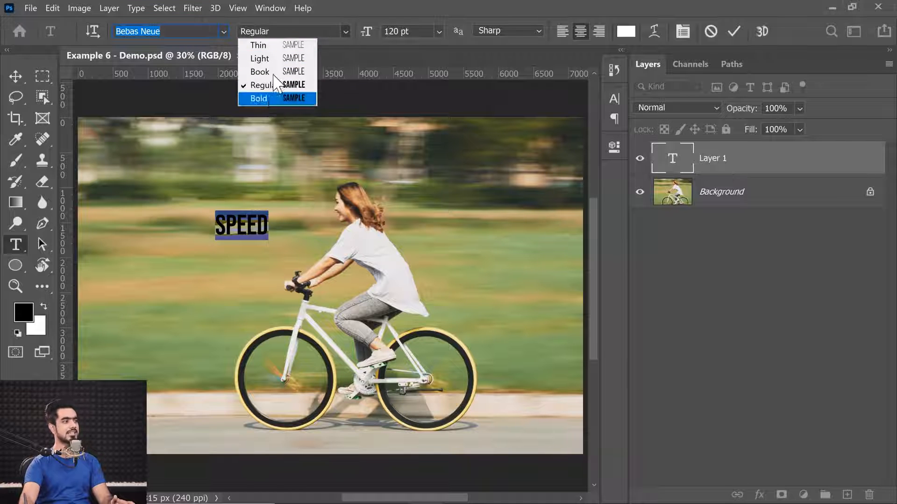
left_click(380, 10)
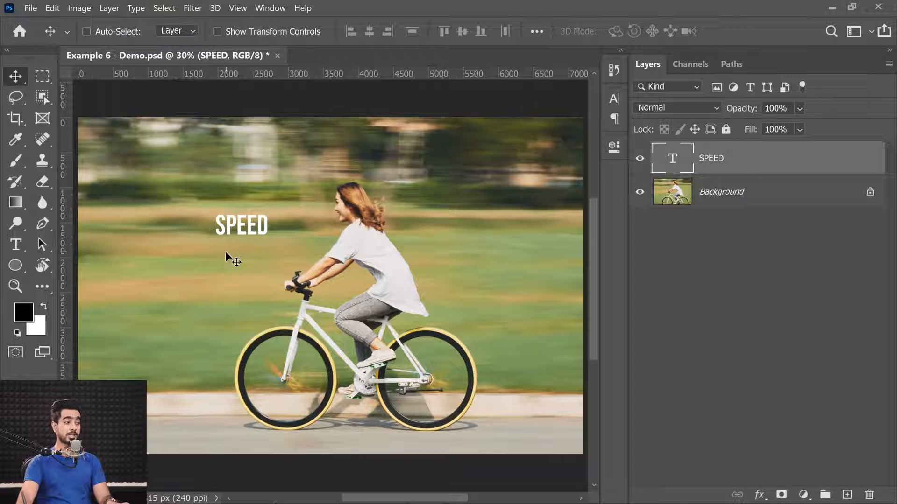
Hide the rulers, and enlarge the SPEED text to about 563%, placing it across the cyclist's head and torso.
key("ctrl+r")
key("ctrl+t")
left_click_drag(260, 232, 449, 353)
left_click_drag(394, 270, 410, 215)
left_click_drag(455, 282, 510, 317)
left_click_drag(455, 238, 427, 220)
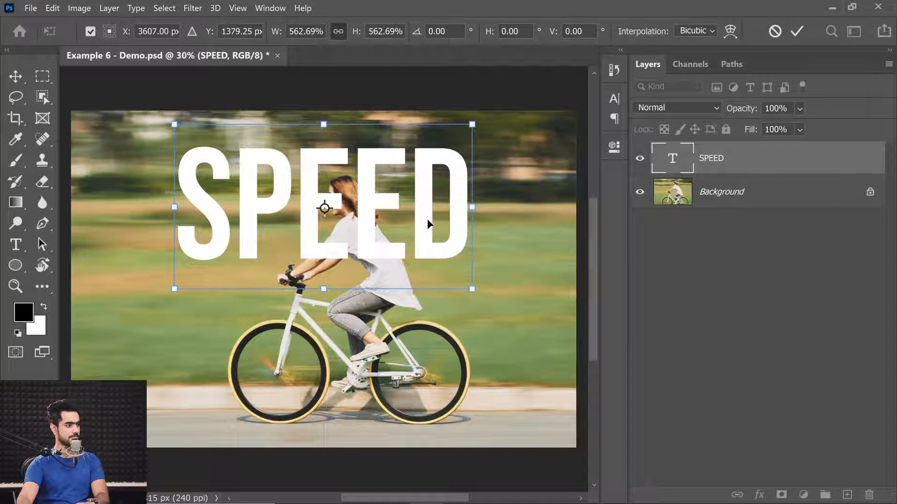
key("shift+Up")
key("Return")
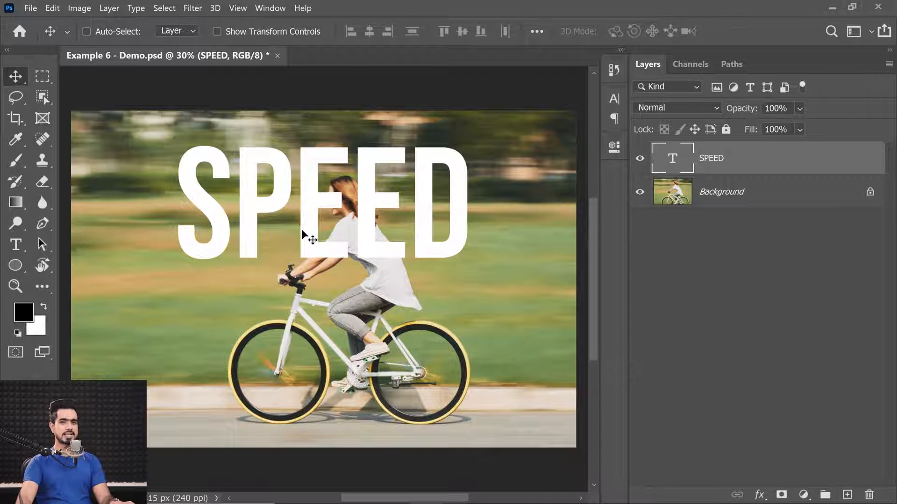
Select the whole SPEED text for editing and apply Faux Italic to it.
double_click(670, 161)
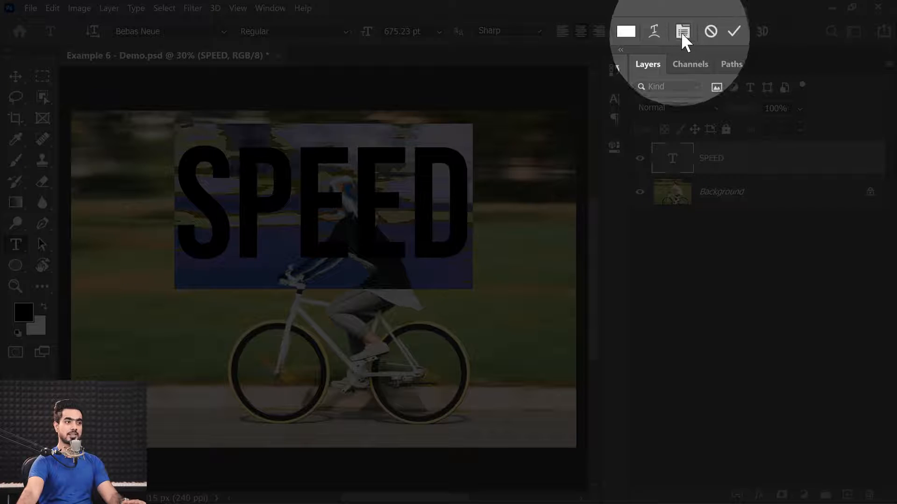
left_click(682, 31)
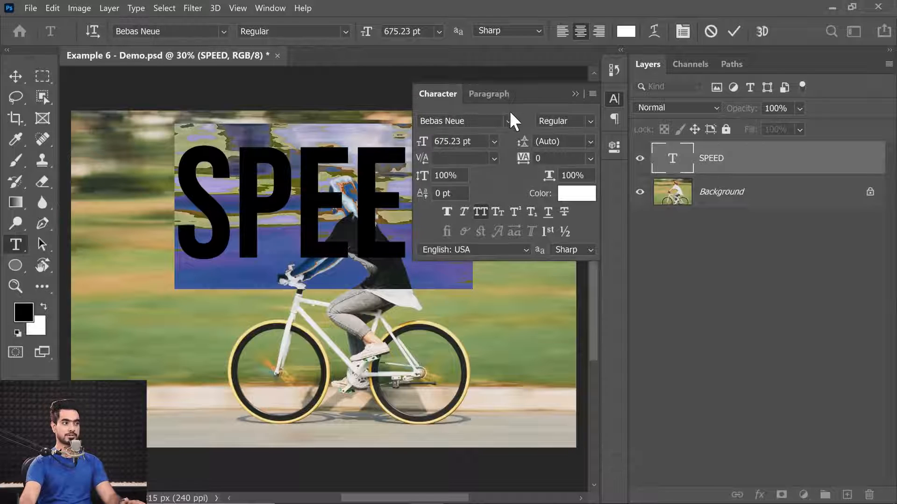
left_click(592, 95)
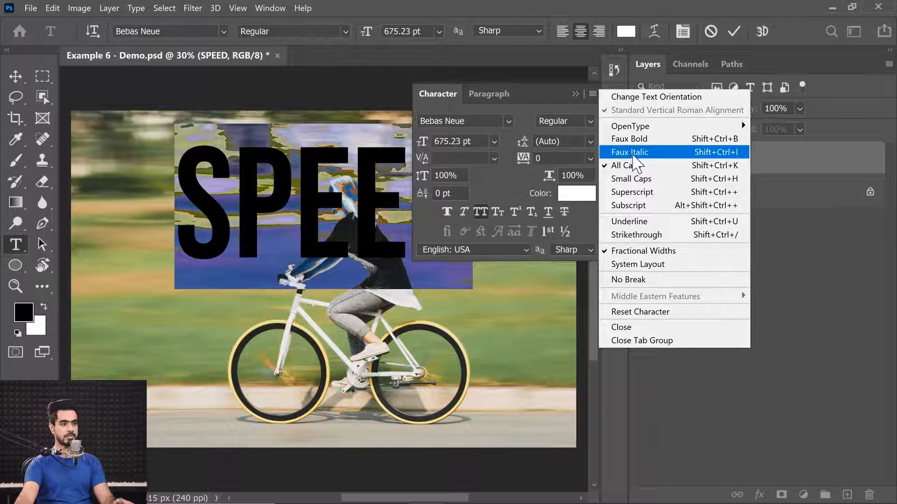
left_click(630, 152)
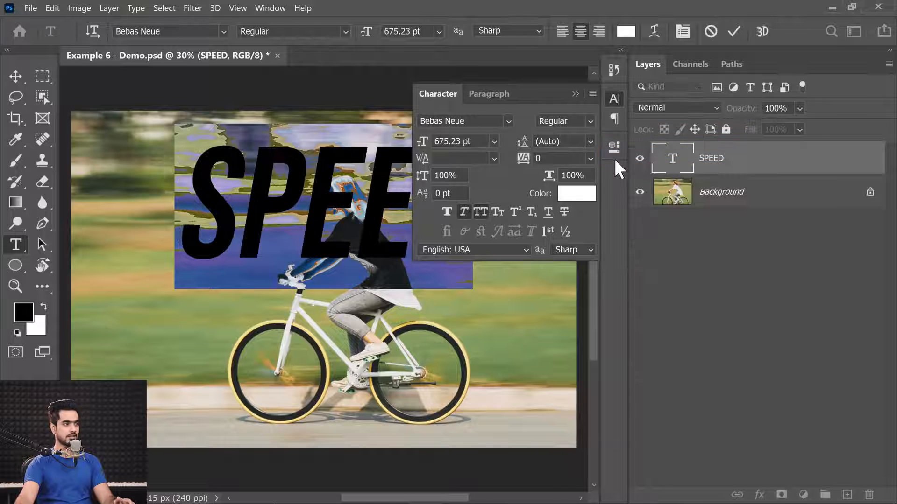
Try Faux Bold on the SPEED text and turn it off again.
left_click(592, 94)
left_click(631, 139)
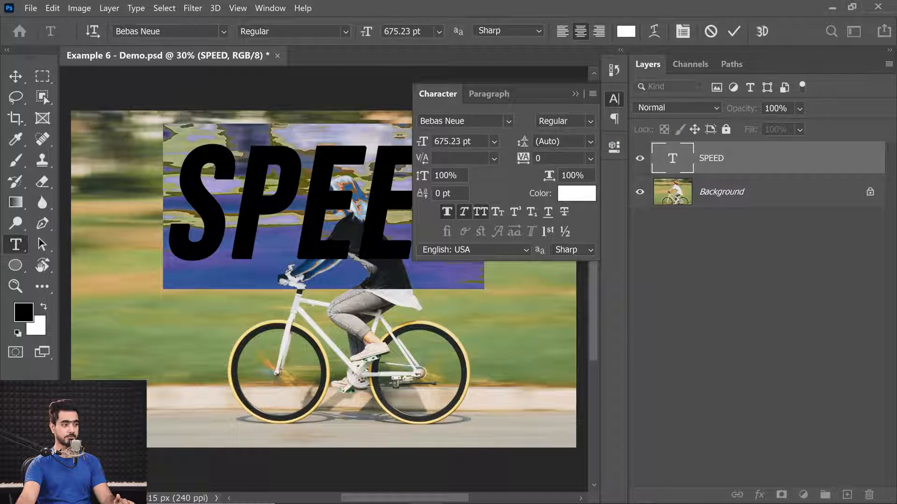
left_click(592, 94)
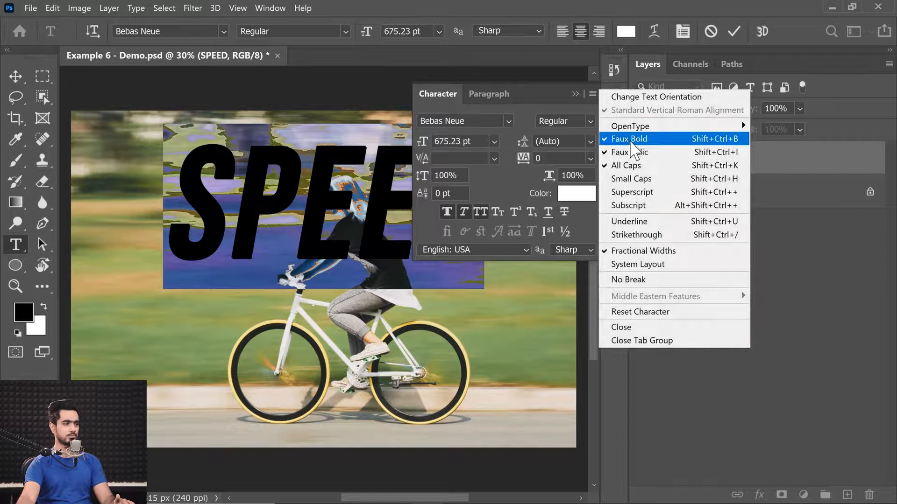
left_click(632, 141)
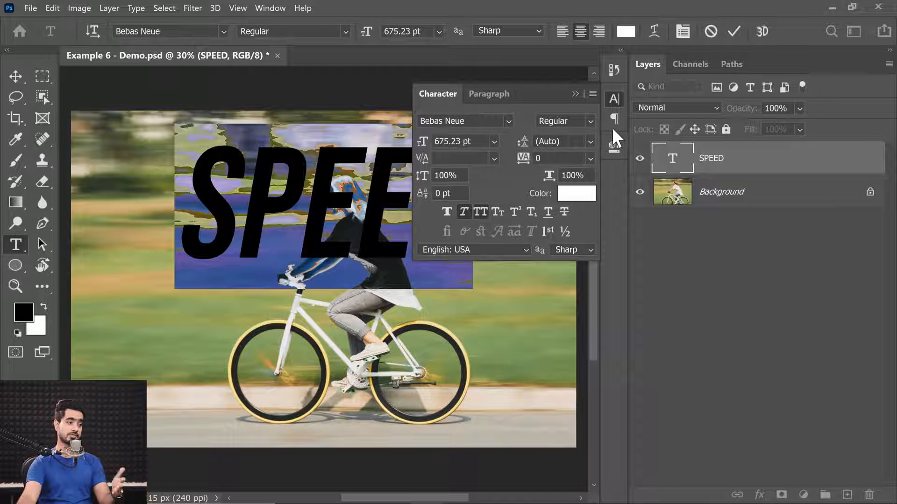
Close the character settings and commit the italic SPEED text.
left_click(575, 94)
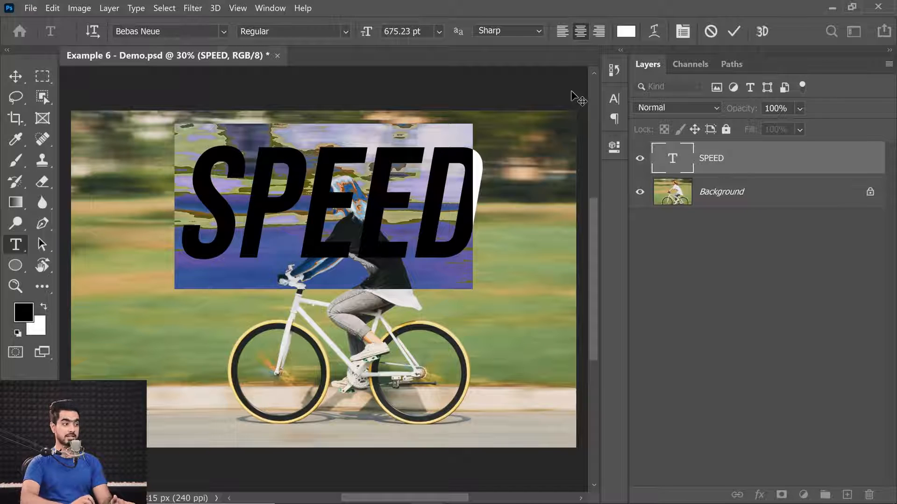
left_click(15, 78)
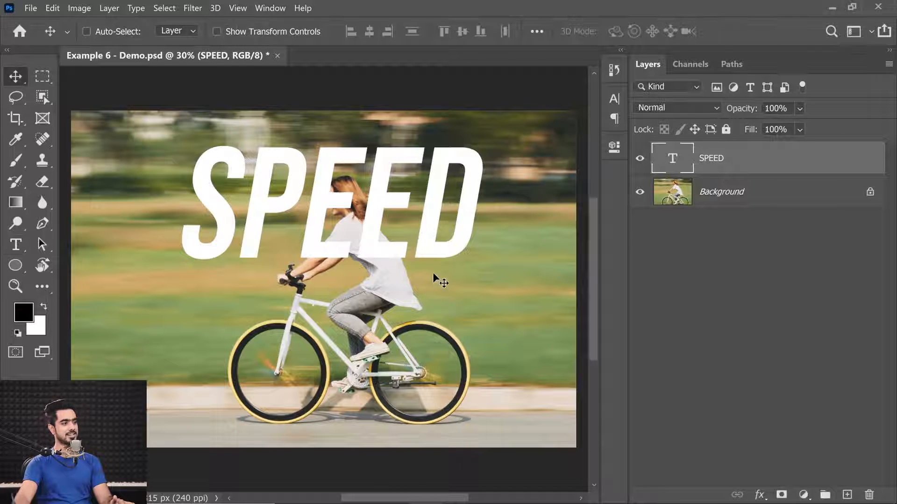
left_click_drag(472, 225, 245, 251)
left_click_drag(256, 185, 206, 187)
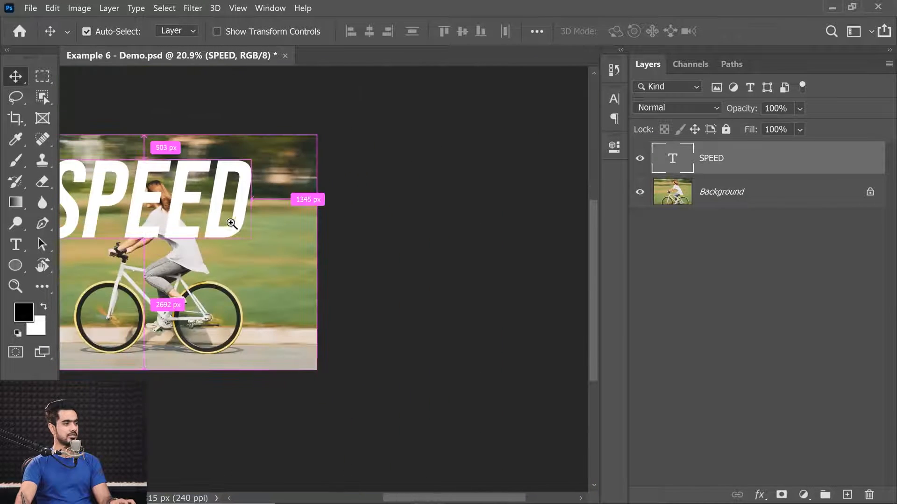
left_click_drag(209, 224, 431, 259)
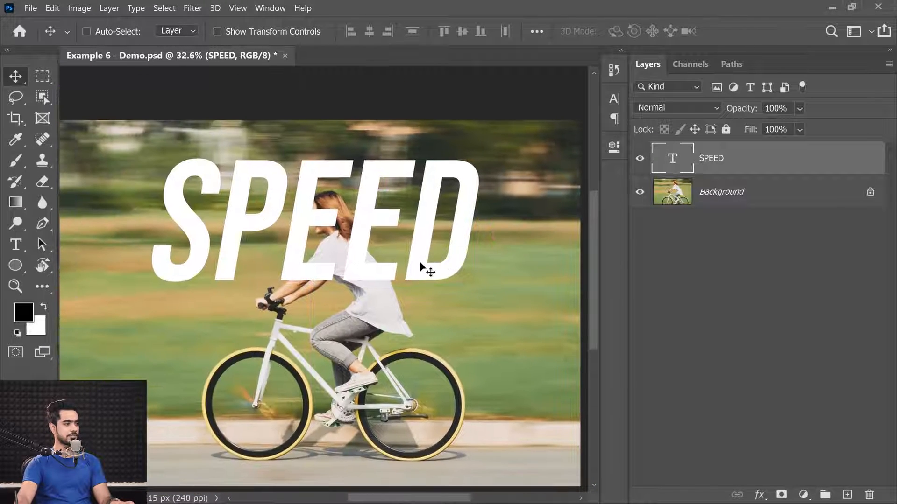
Try a rectangle over the upper part of the letter D and undo it.
left_click_drag(491, 236, 312, 238)
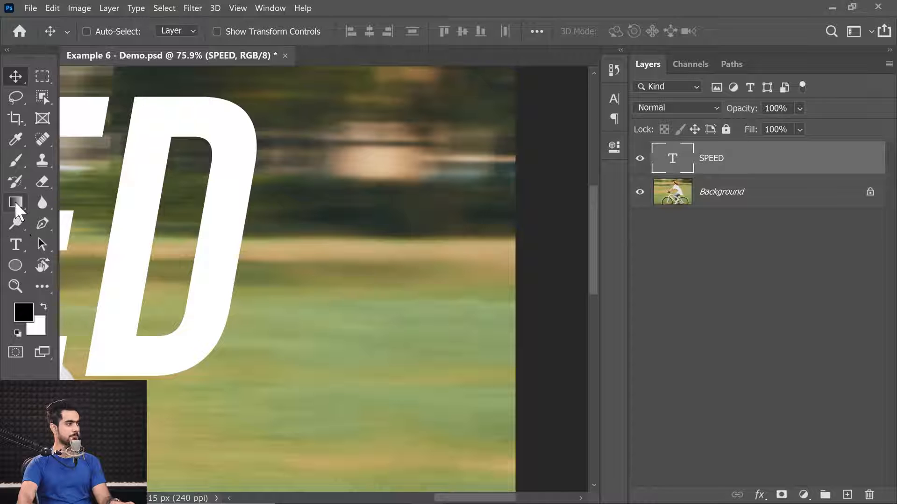
left_click_drag(16, 266, 70, 262)
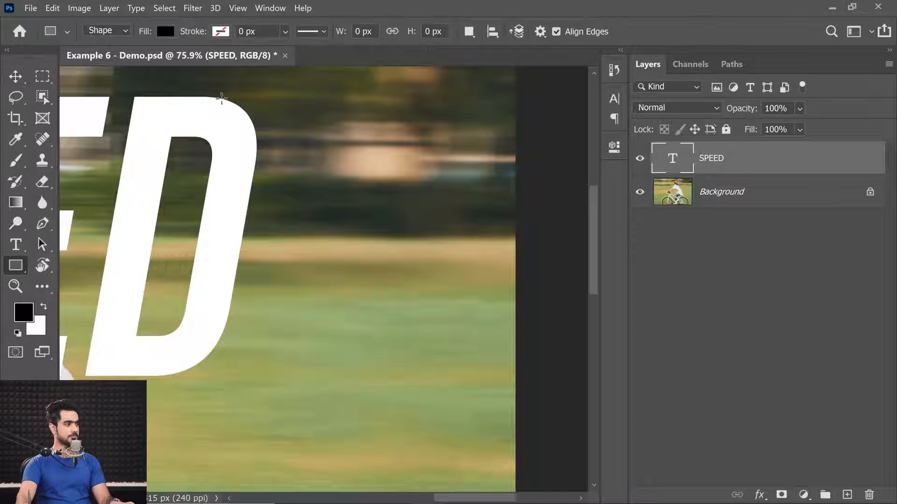
left_click_drag(169, 97, 239, 145)
key("ctrl+z")
Place horizontal guides along the top and bottom edges of the letter D, and remove the extra guide.
left_click_drag(189, 84, 238, 163)
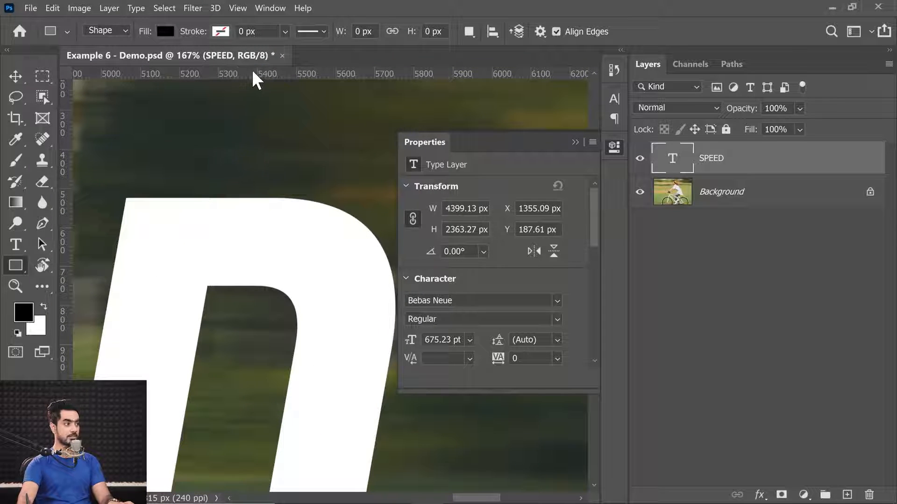
left_click_drag(260, 75, 271, 210)
left_click_drag(308, 265, 238, 184)
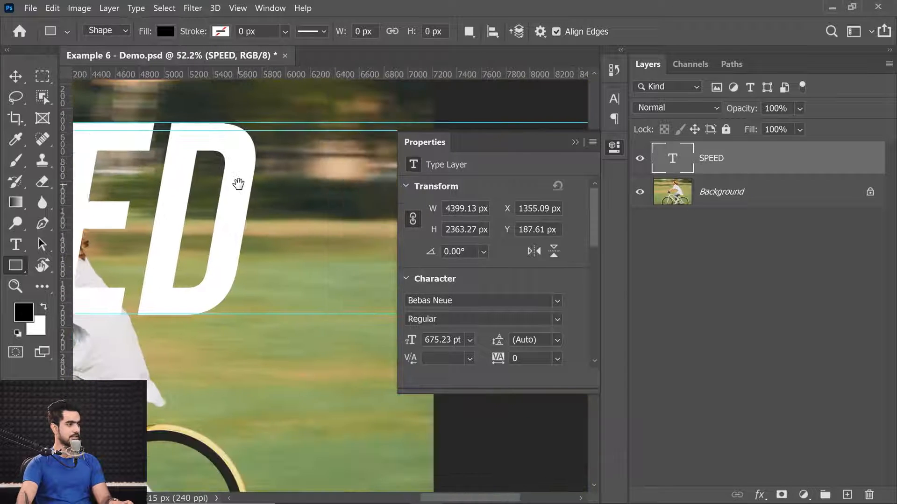
left_click_drag(196, 315, 235, 313)
left_click_drag(267, 213, 204, 310)
left_click_drag(276, 192, 286, 6)
left_click_drag(287, 146, 55, 155)
left_click(575, 143)
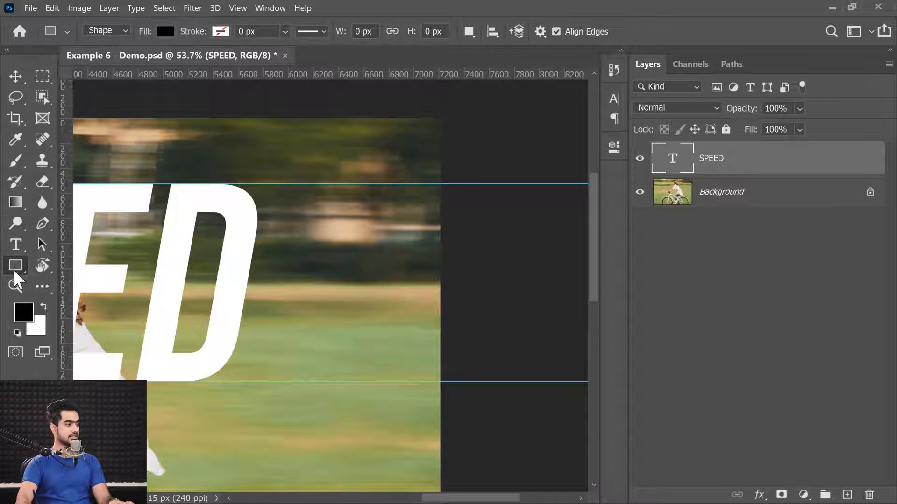
Draw a rectangle about 2158 × 1576 px between the guides from the D past the photo's right edge, then stretch its left side to about 110% width.
left_click_drag(206, 184, 478, 383)
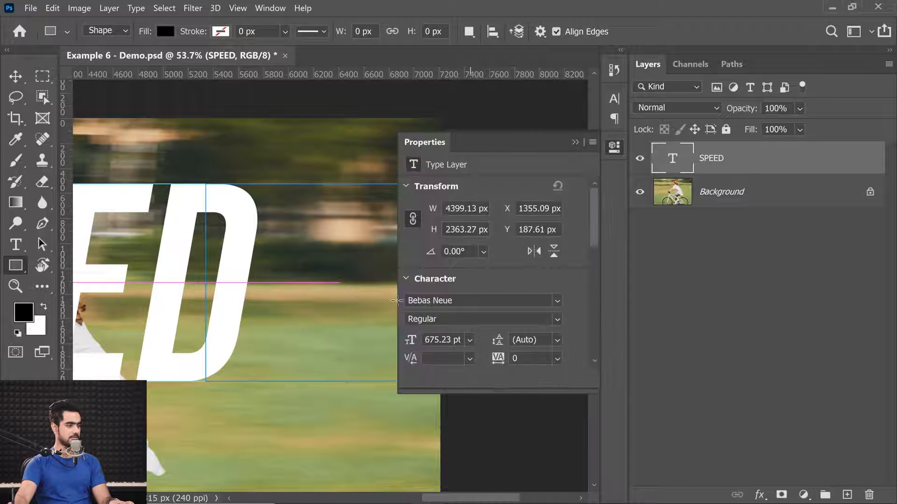
key("ctrl+t")
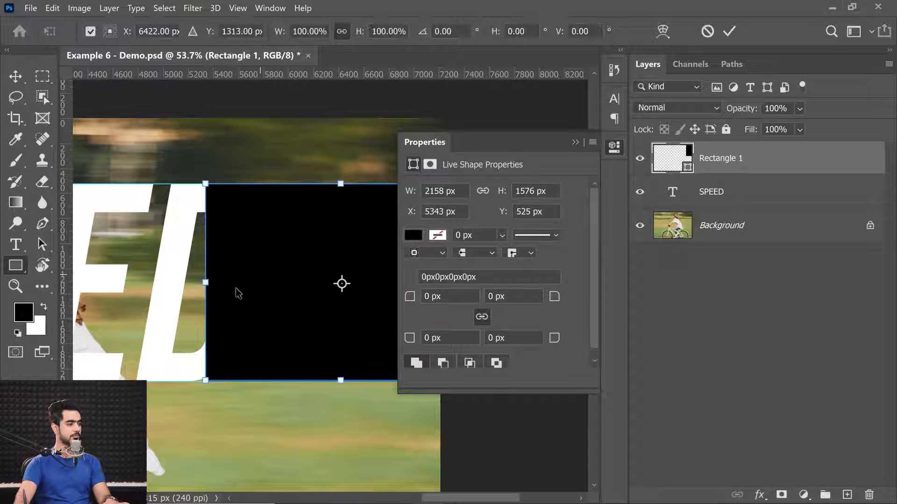
left_click_drag(206, 283, 178, 283)
Fine-tune the rectangle's top edge against the guide at about 99.97% height and commit the transform.
left_click_drag(325, 184, 176, 229)
left_click_drag(264, 232, 209, 244)
left_click_drag(209, 244, 382, 213)
left_click_drag(214, 250, 388, 268)
left_click_drag(210, 288, 330, 248)
left_click_drag(114, 145, 204, 257)
left_click_drag(163, 214, 185, 213)
left_click_drag(139, 209, 198, 214)
left_click_drag(271, 224, 240, 232)
left_click_drag(299, 230, 131, 257)
left_click_drag(318, 266, 124, 251)
left_click_drag(304, 280, 185, 275)
left_click_drag(241, 271, 309, 258)
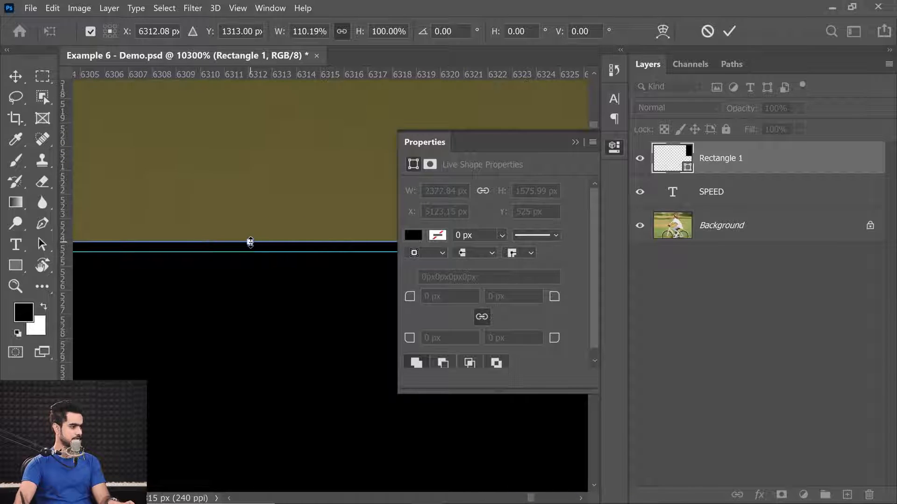
left_click_drag(251, 248, 253, 255)
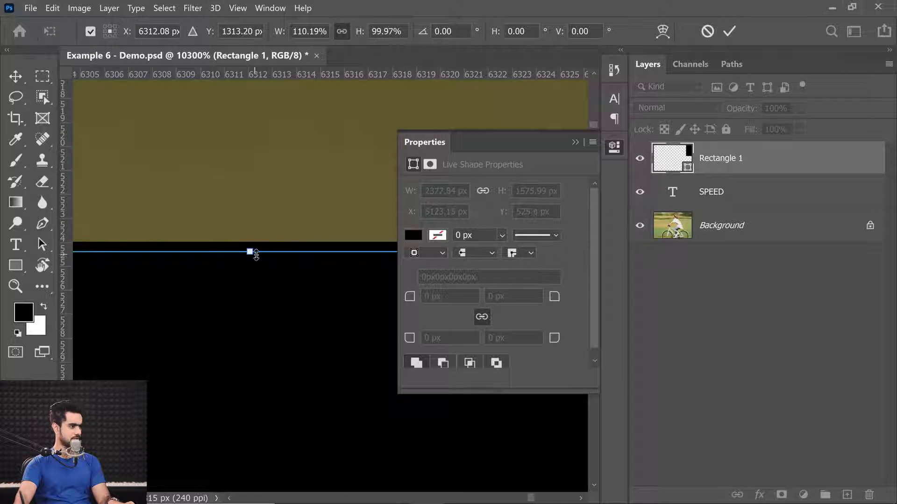
key("Return")
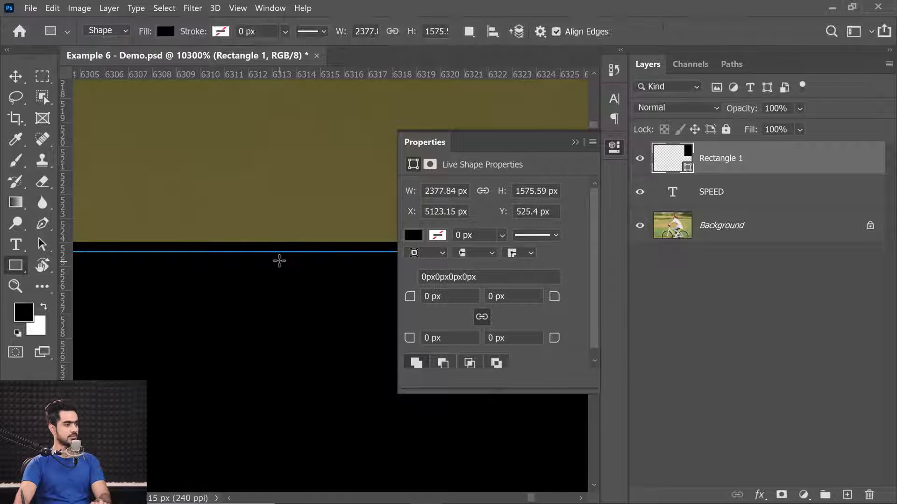
Change the rectangle's fill color to white, ffffff.
mouse_move(286, 248)
left_mouse_down()
mouse_move(246, 248)
mouse_move(213, 261)
mouse_move(229, 266)
mouse_move(165, 282)
mouse_move(253, 281)
left_mouse_up()
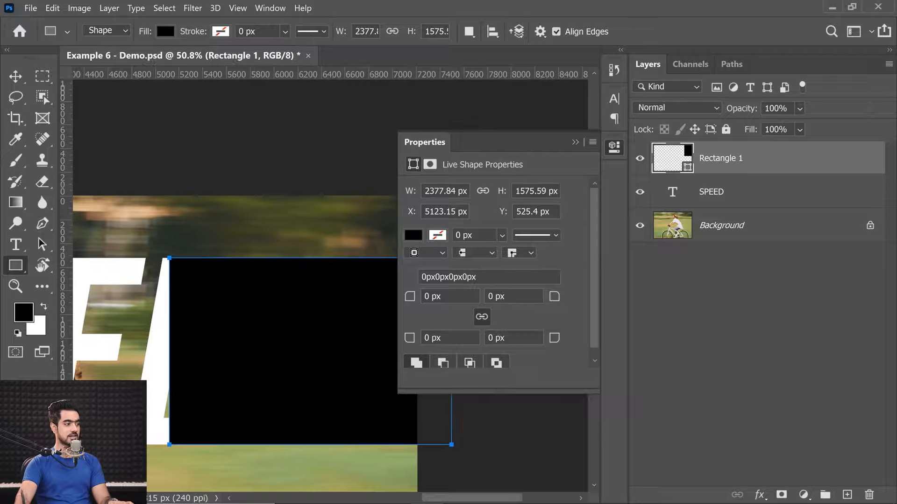
double_click(679, 162)
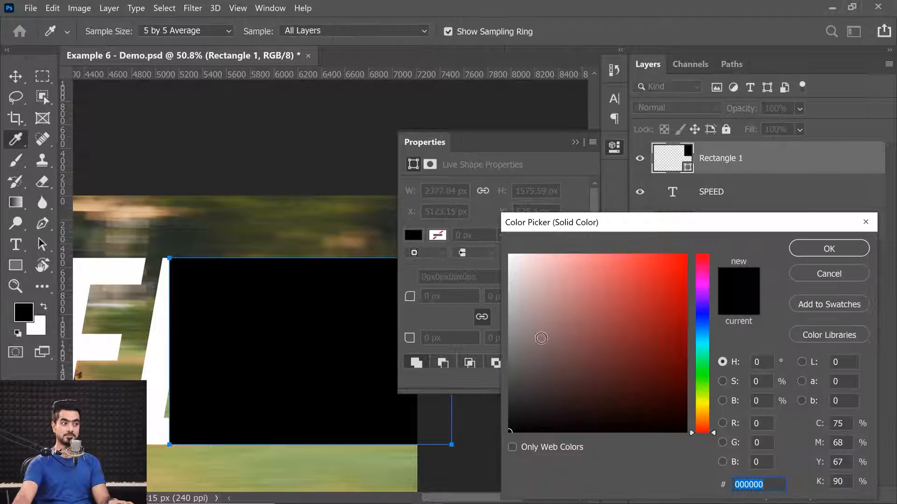
type("ffffff")
left_click(828, 249)
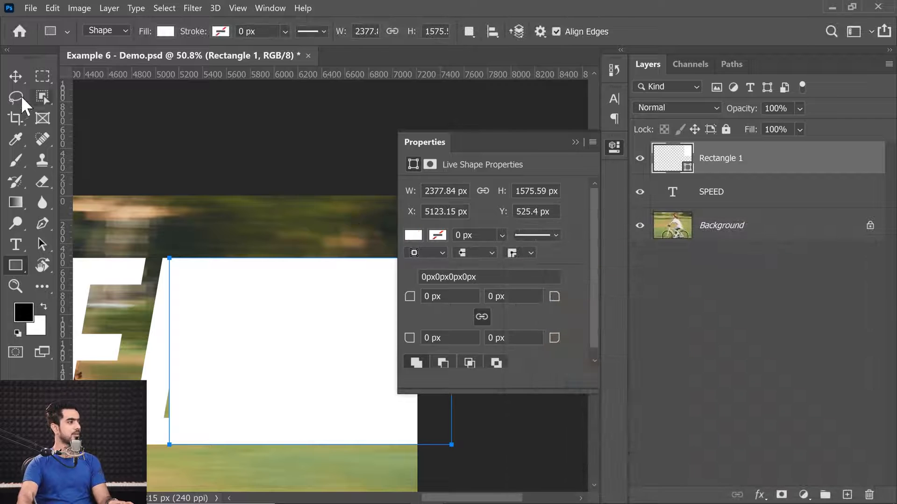
Take the Brush tool and add a layer mask to the Rectangle 1 layer.
left_click(16, 160)
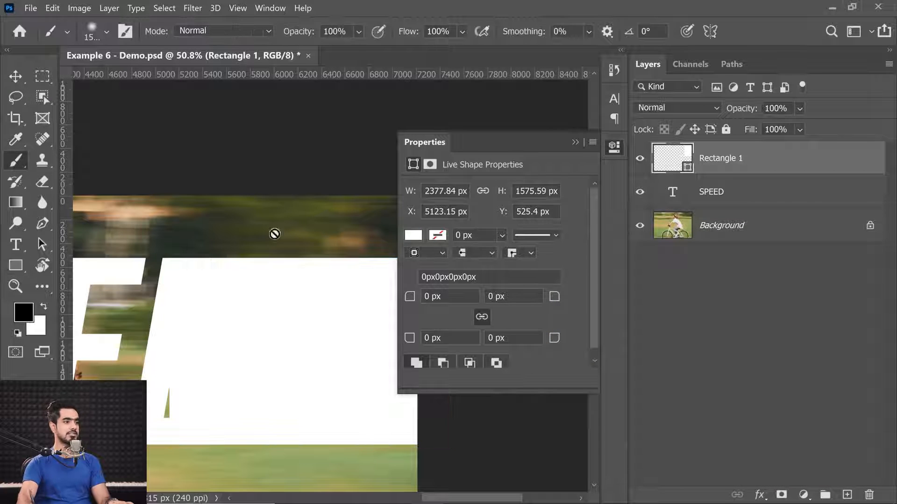
left_click_drag(193, 335, 238, 319)
scroll(243, 319, "up", 2)
scroll(289, 313, "down", 1)
left_click(780, 495)
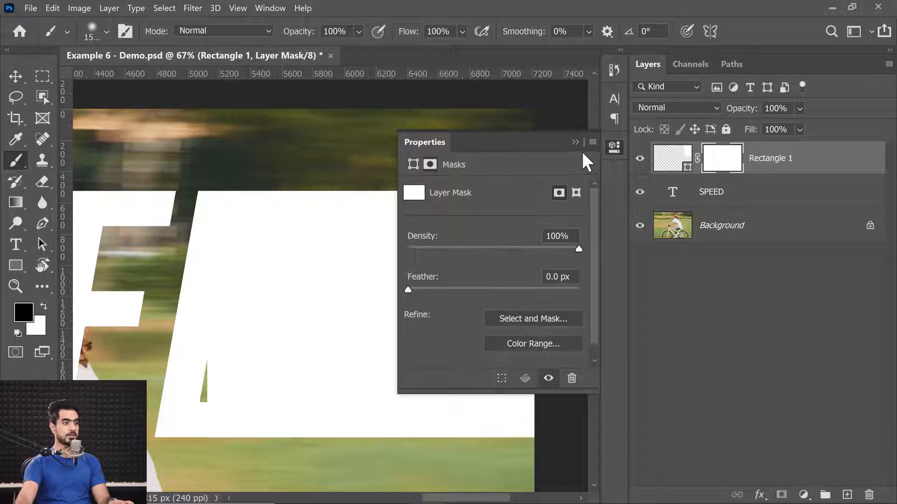
left_click(575, 142)
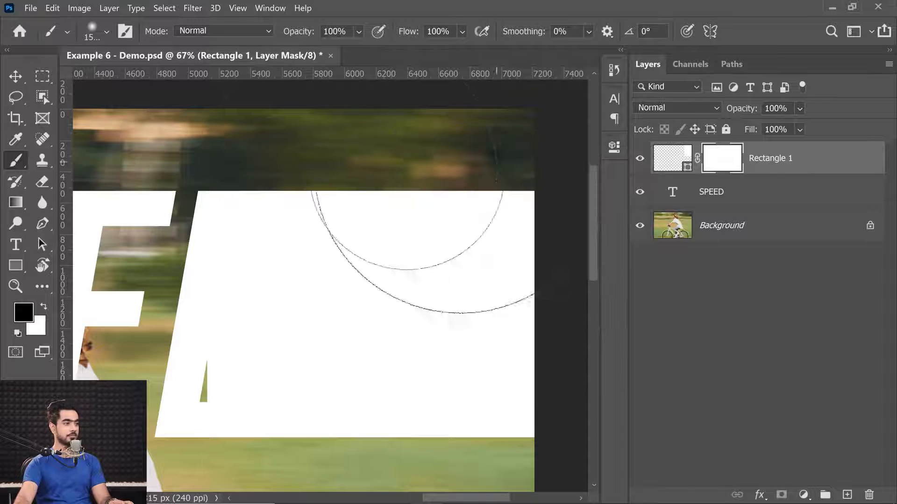
Choose the Soft Round brush, shrink it to about 257 px, and target the Rectangle 1 layer mask.
left_click(100, 33)
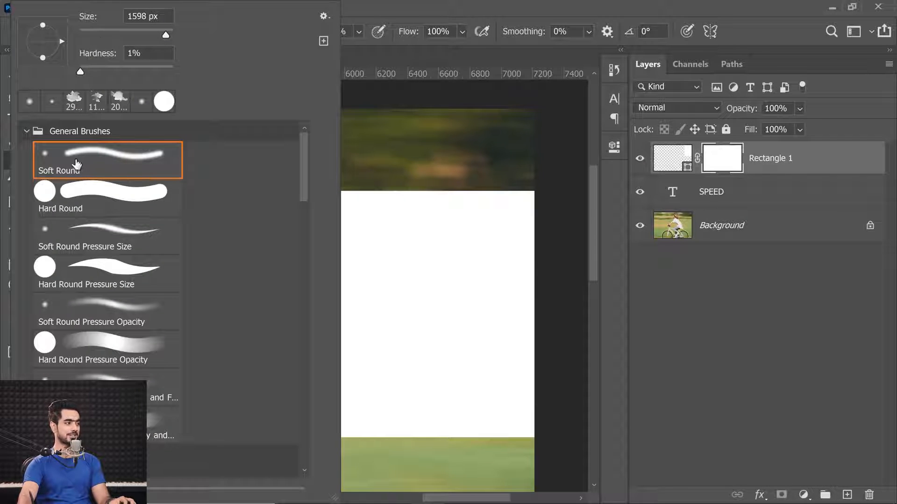
left_click(157, 212)
left_click(147, 174)
left_click(744, 320)
mouse_move(260, 245)
left_mouse_down()
mouse_move(127, 235)
mouse_move(22, 251)
left_mouse_up()
left_click(722, 158)
left_click_drag(238, 256, 170, 266)
Paint black on the rectangle's mask to reveal the inner opening of the D, and swap the painting color to white.
mouse_move(243, 233)
left_mouse_down()
mouse_move(221, 335)
mouse_move(238, 223)
mouse_move(268, 228)
mouse_move(267, 294)
mouse_move(239, 389)
mouse_move(255, 304)
mouse_move(245, 230)
mouse_move(210, 404)
left_mouse_up()
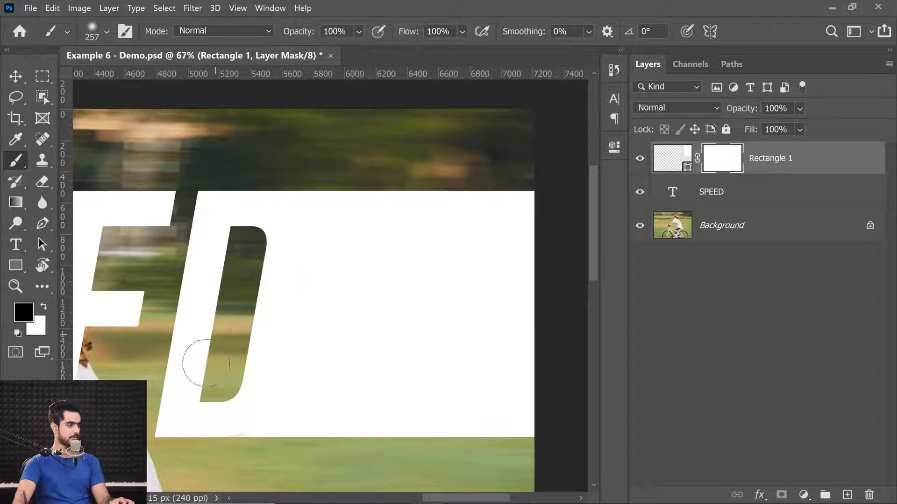
left_click_drag(239, 400, 258, 400)
left_click_drag(259, 395, 294, 244)
key("x")
mouse_move(343, 314)
left_mouse_down()
mouse_move(284, 347)
mouse_move(215, 356)
mouse_move(321, 316)
mouse_move(355, 314)
mouse_move(399, 338)
left_mouse_up()
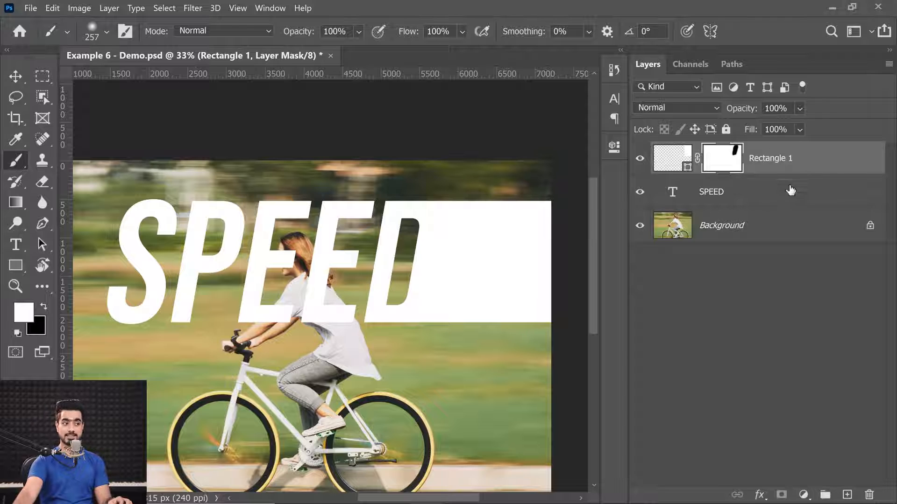
Group the SPEED text layer and the Rectangle 1 layer together.
left_click(754, 198)
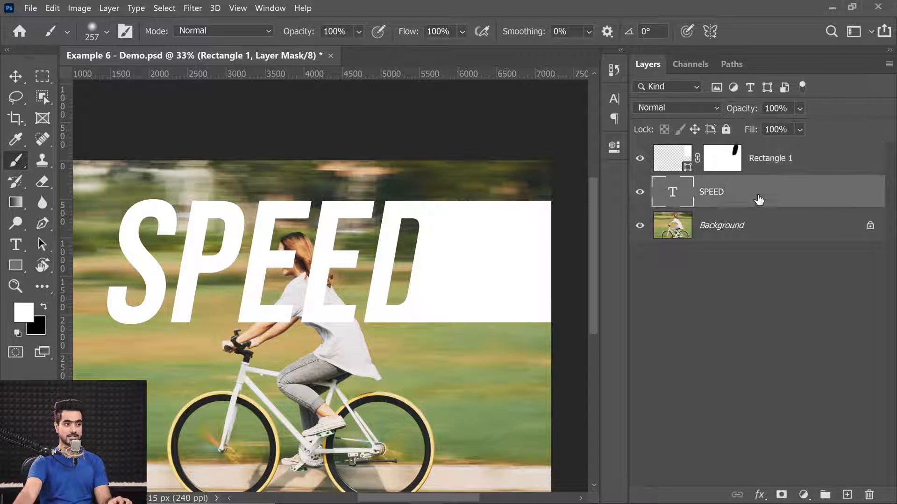
left_click(815, 169, "shift")
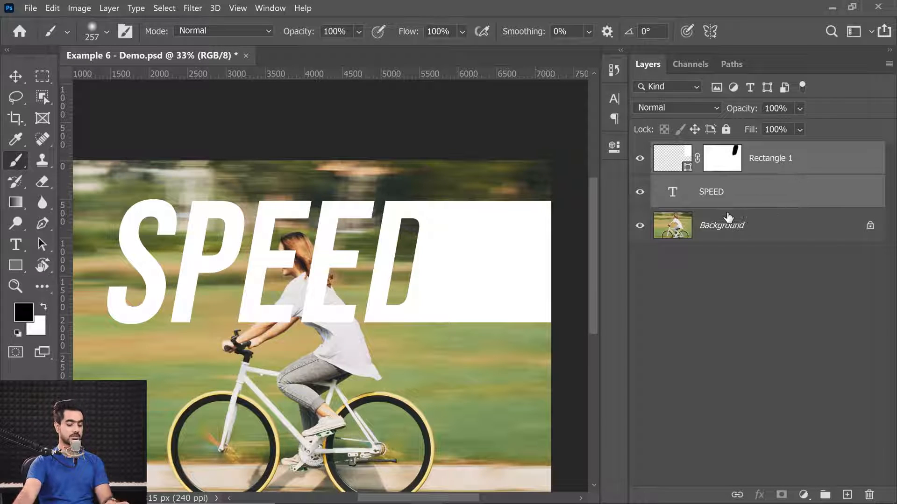
key("ctrl+g")
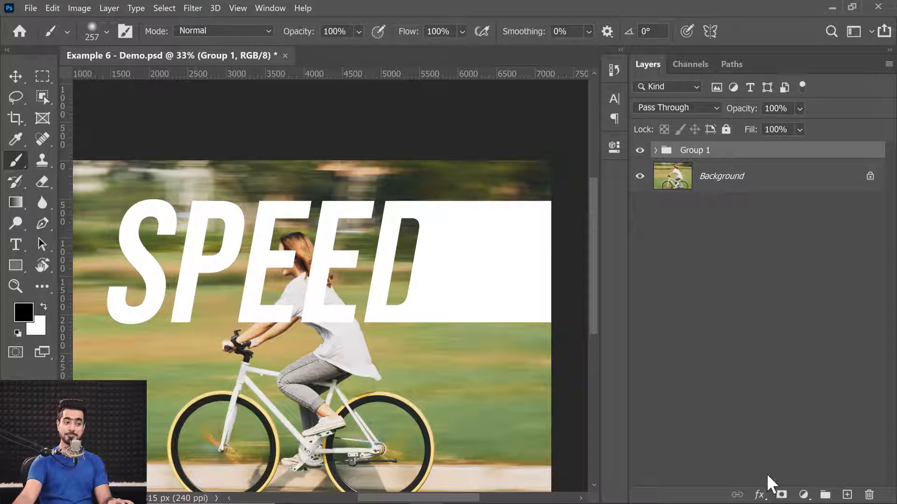
Add a layer mask to Group 1 and draw a white-to-black linear gradient that fades the bar toward the photo's right edge.
left_click(781, 495)
left_click(19, 205)
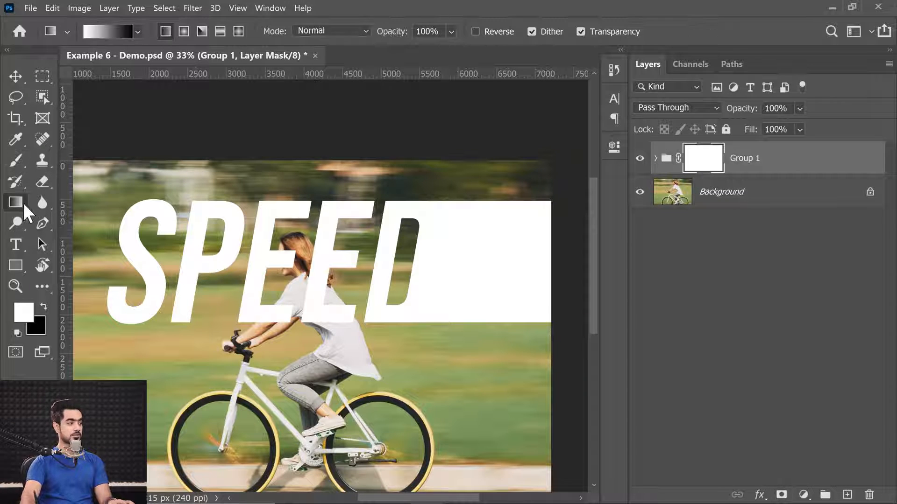
left_click_drag(508, 263, 556, 242)
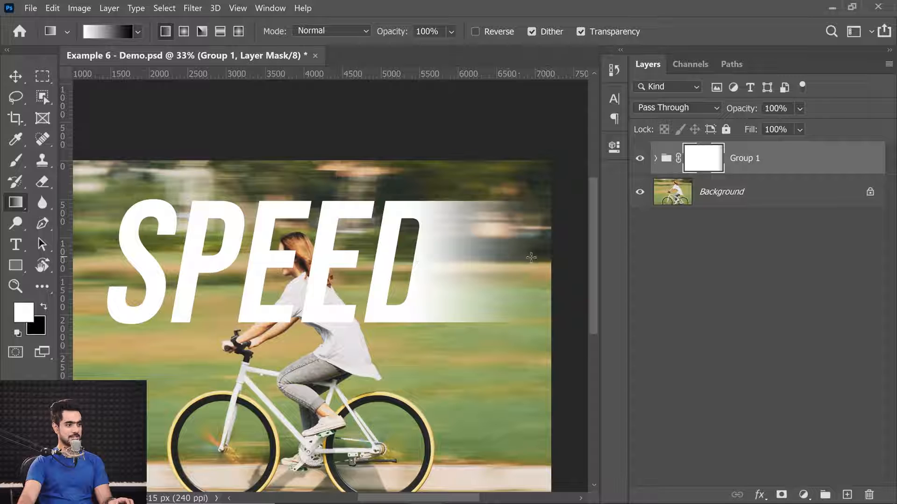
Hide Group 1 and select the cyclist on the Background layer with Select Subject.
left_click_drag(407, 282, 339, 307)
left_click_drag(339, 307, 395, 299)
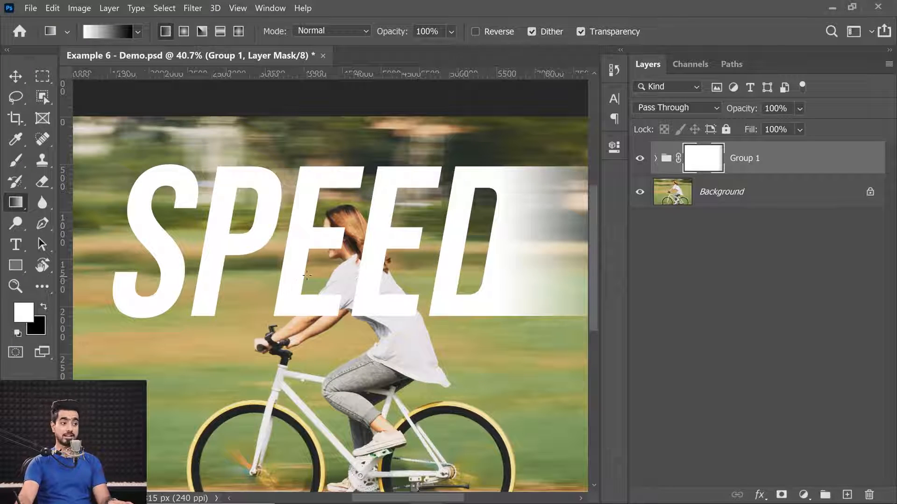
left_click(640, 159)
left_click(673, 193)
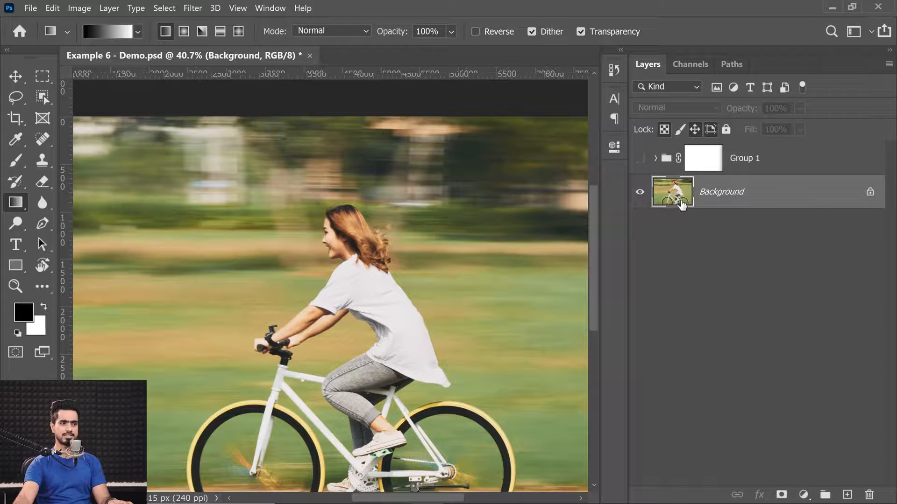
key("ctrl+0")
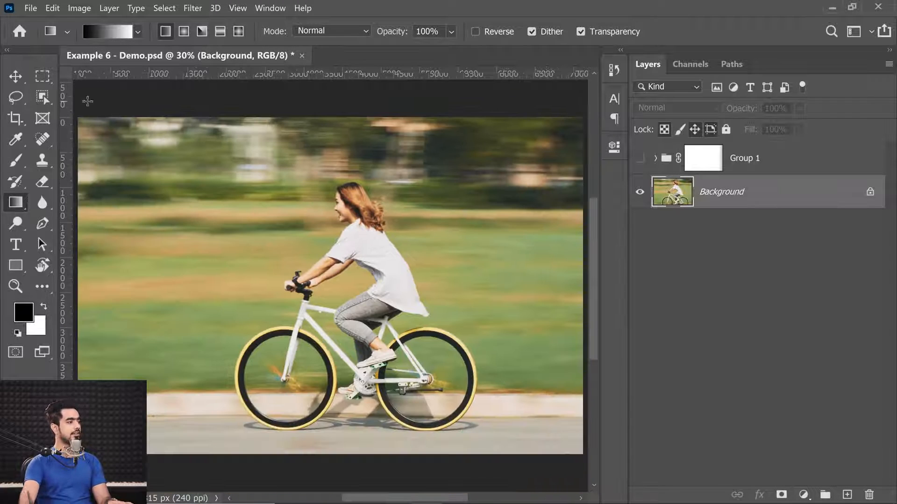
left_click(42, 97)
right_click(43, 96)
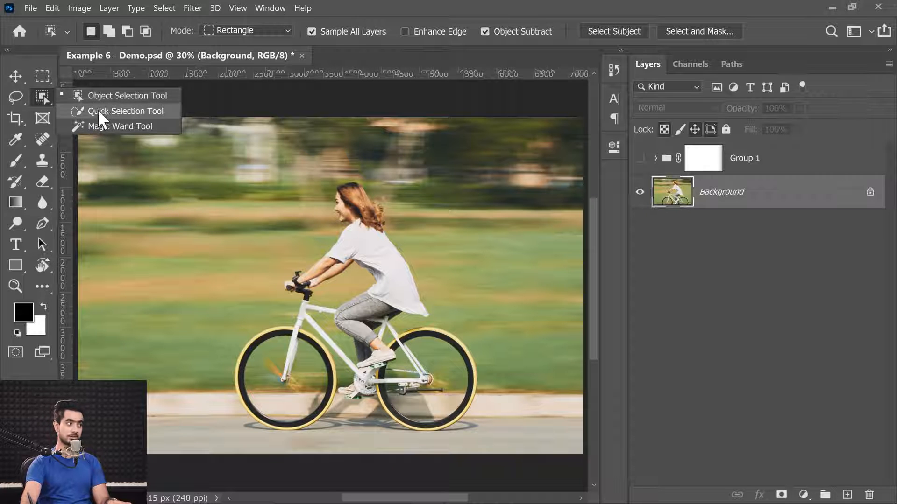
left_click(96, 112)
left_click(457, 32)
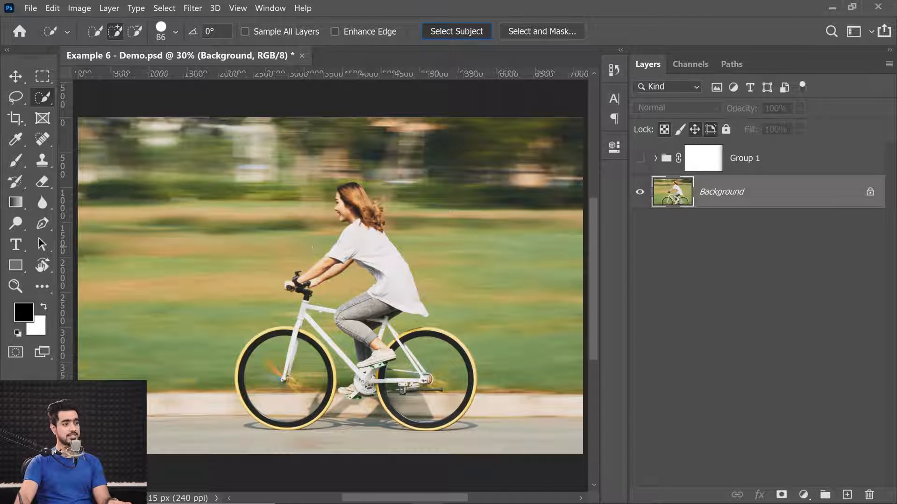
Show Group 1, nest it in a new group, and mask out the selected cyclist so she appears in front of SPEED.
left_click(639, 158)
left_click(761, 168)
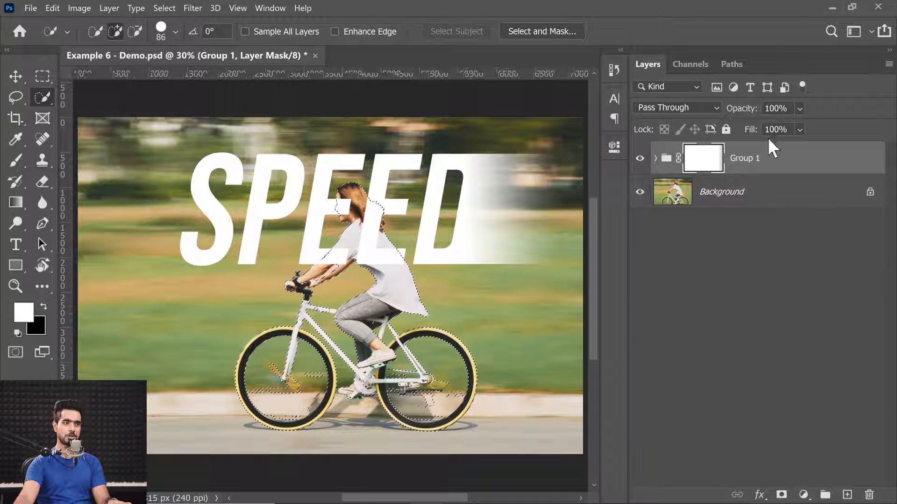
key("ctrl+g")
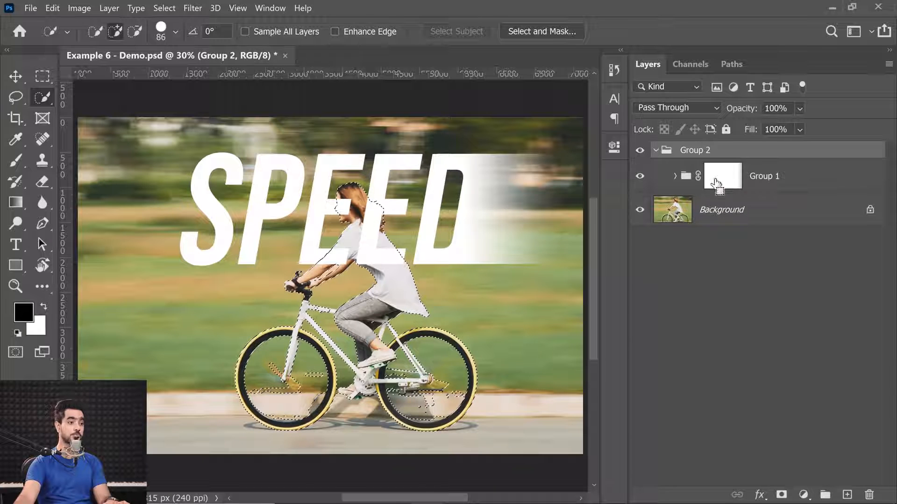
left_click(656, 150)
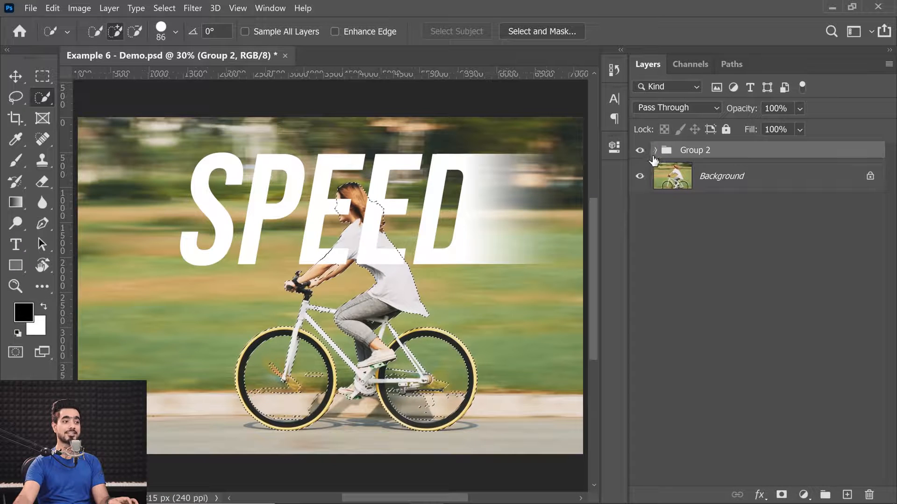
left_click(780, 496)
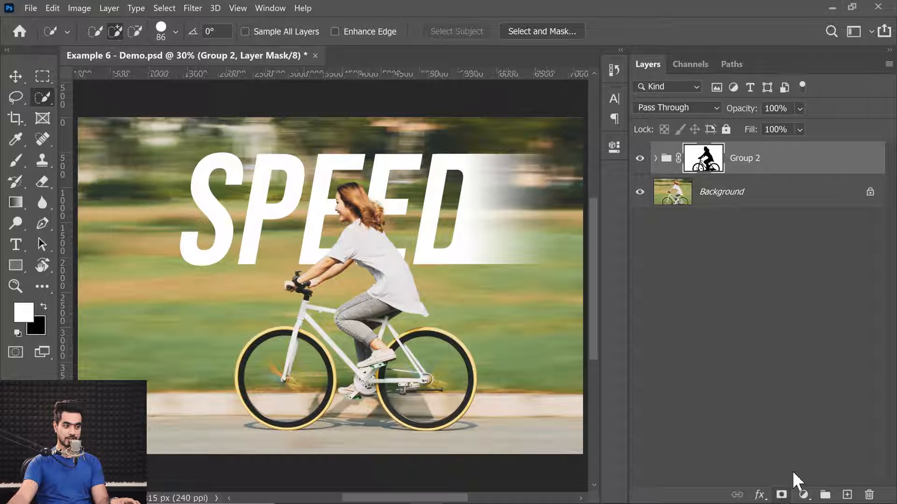
Redraw the white-to-black linear gradient on the Group 1 mask so the white bar fades from the D toward the photo's right edge.
left_click(653, 159)
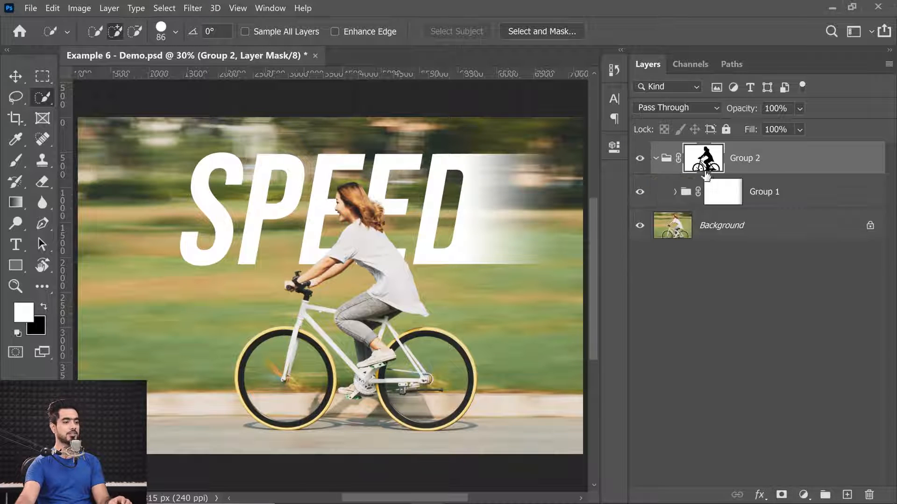
left_click(725, 195)
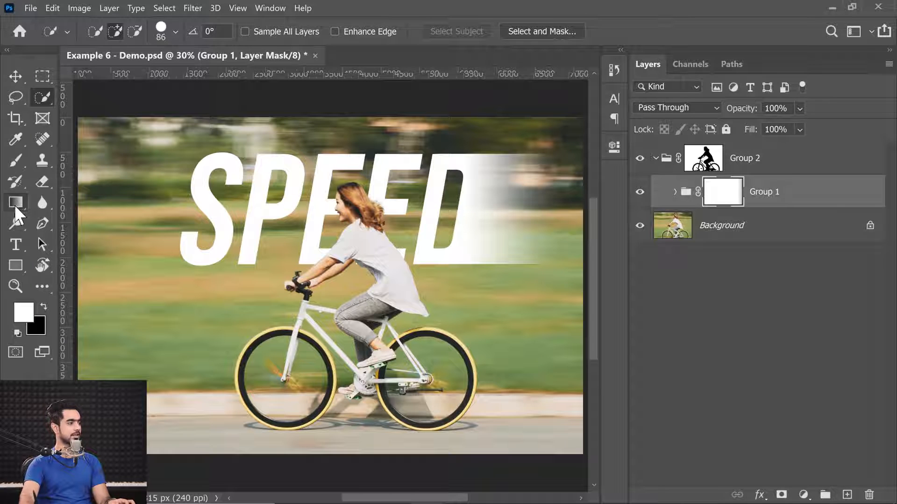
left_click(15, 202)
left_click_drag(428, 217, 513, 206)
key("x")
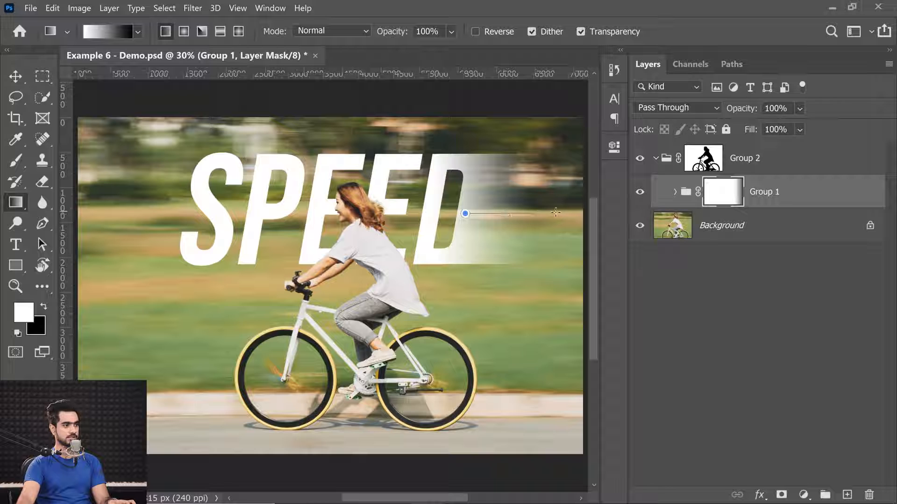
left_click_drag(565, 214, 565, 214)
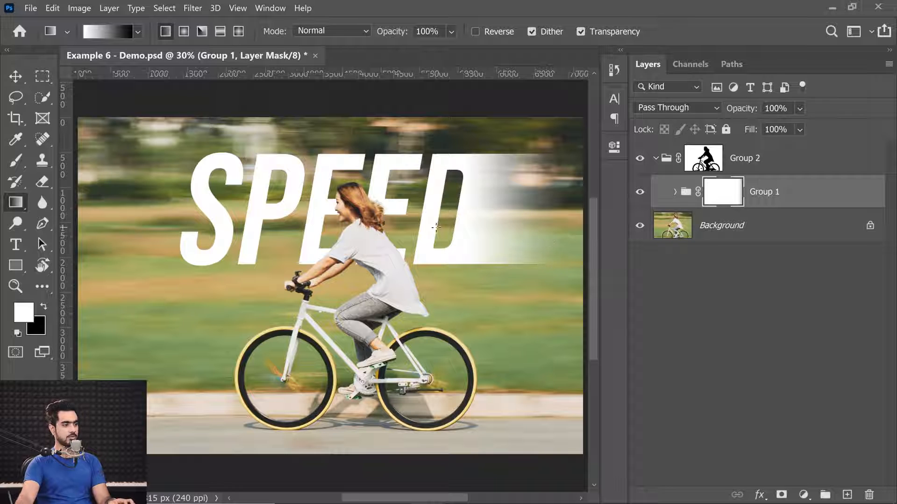
Hide the rulers and fit the image to the window.
scroll(438, 223, "down", 3)
scroll(443, 226, "up", 3)
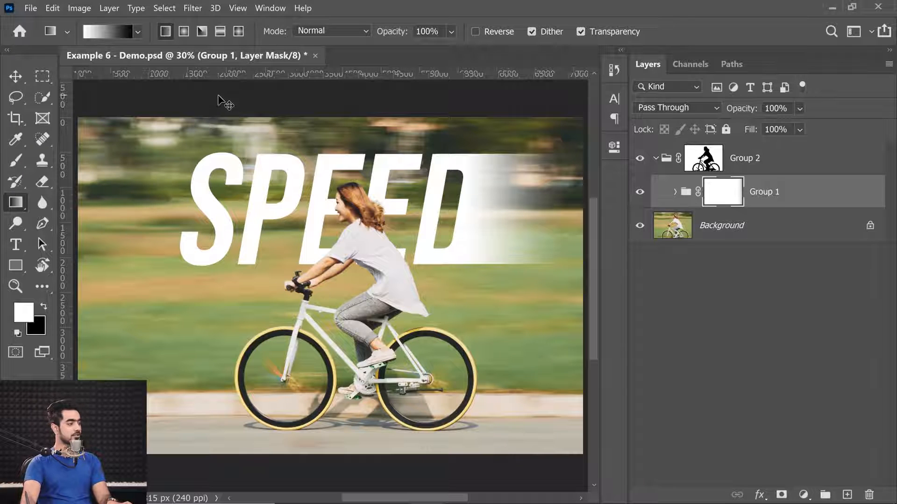
key("ctrl+r")
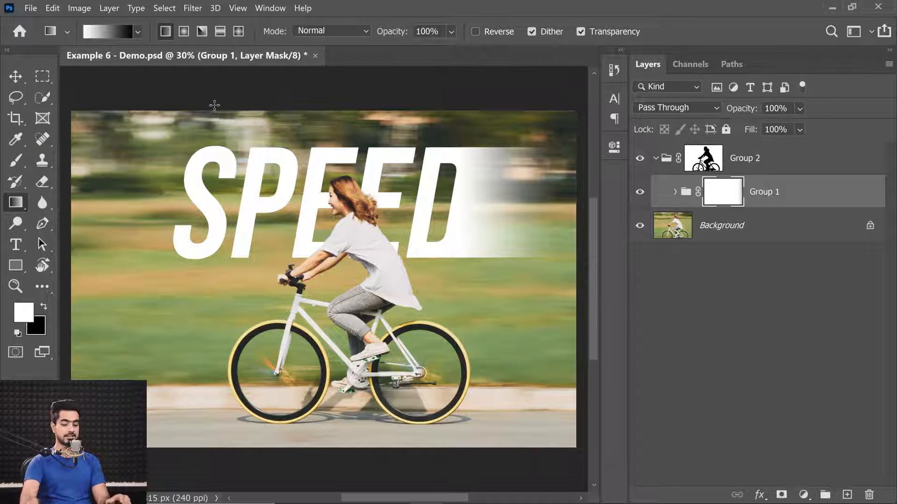
key("ctrl+0")
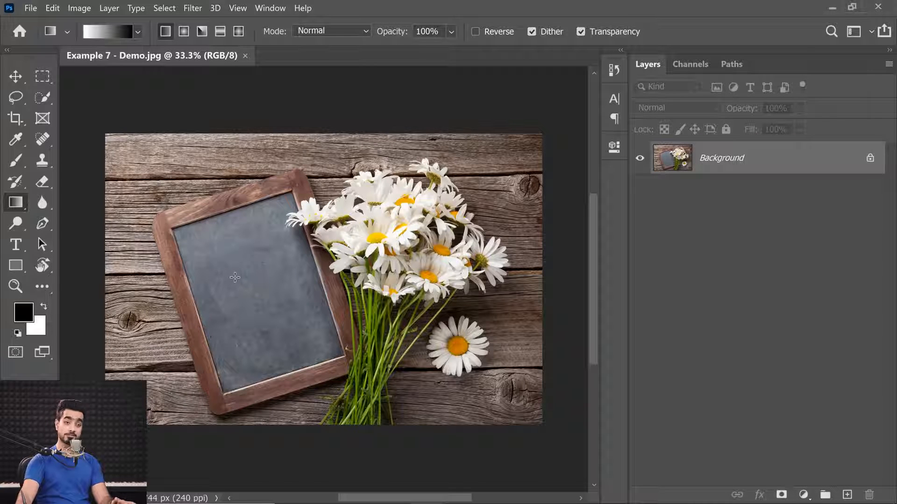
Create a text-shaped selection reading SDFSD on the chalkboard with the Horizontal Type Mask tool, and deselect it.
left_click(15, 246)
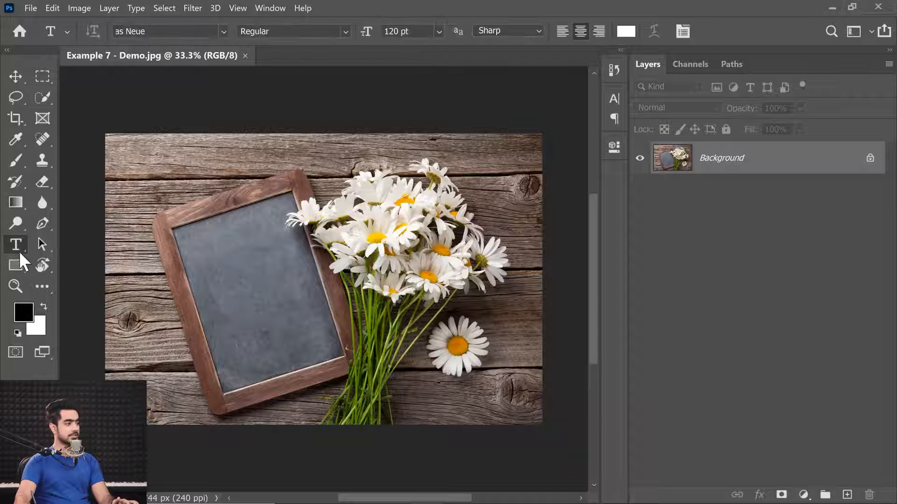
right_click(15, 247)
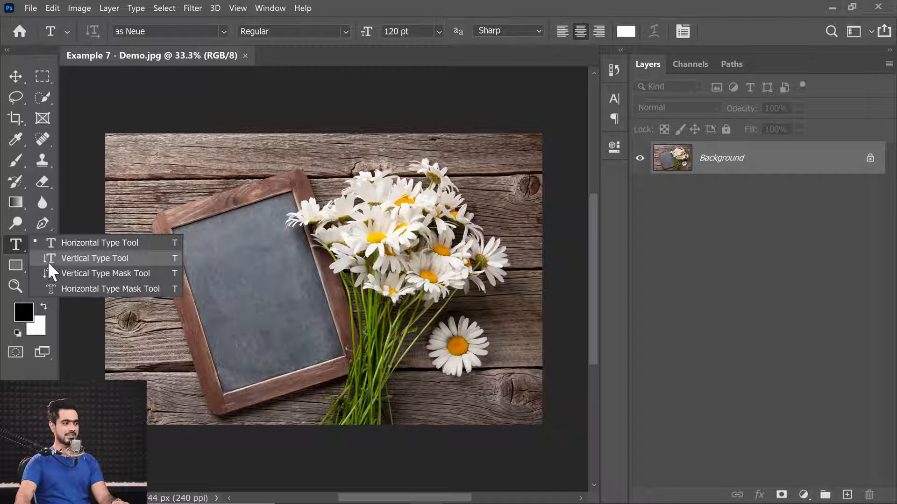
left_click(73, 288)
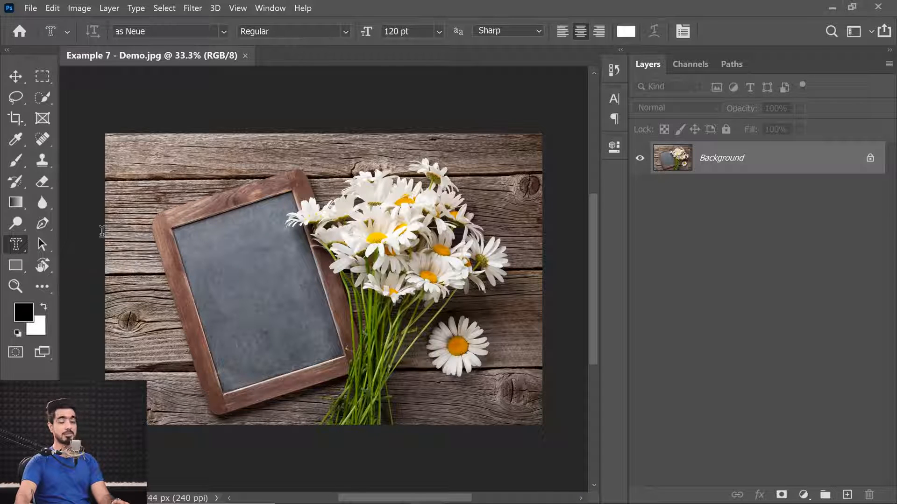
left_click(219, 259)
type("SDFSD")
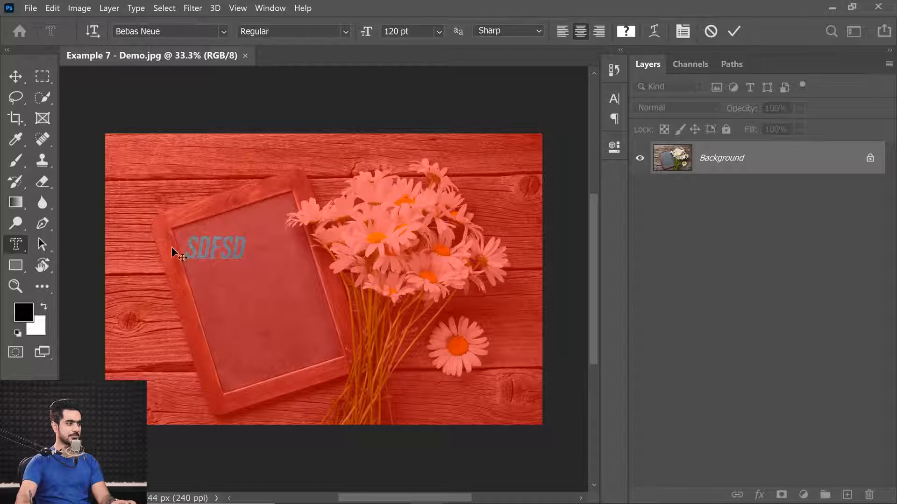
left_click(13, 76)
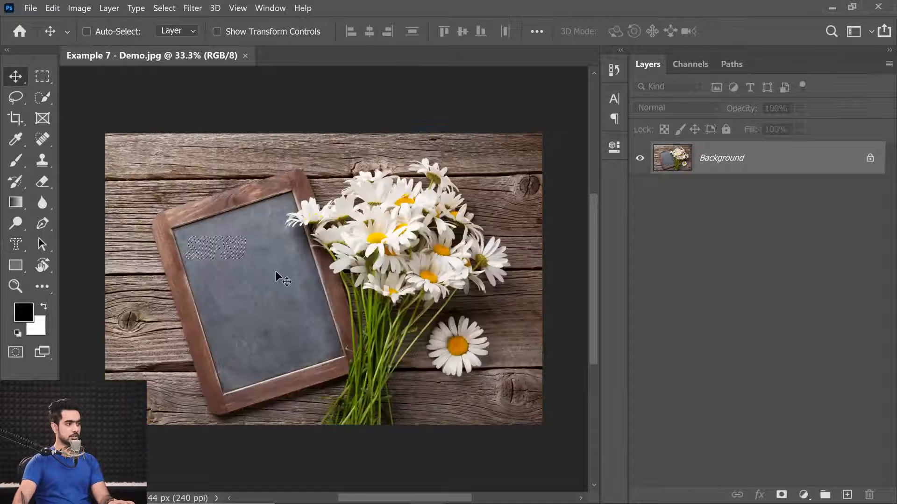
scroll(234, 255, "up", 5)
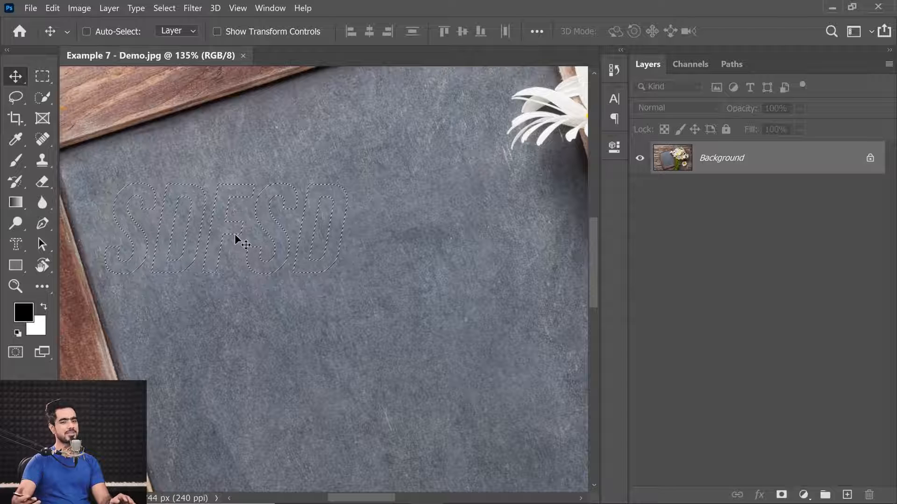
key("ctrl+d")
Place a vertical text layer on the chalkboard with the Vertical Type tool.
left_click(10, 247)
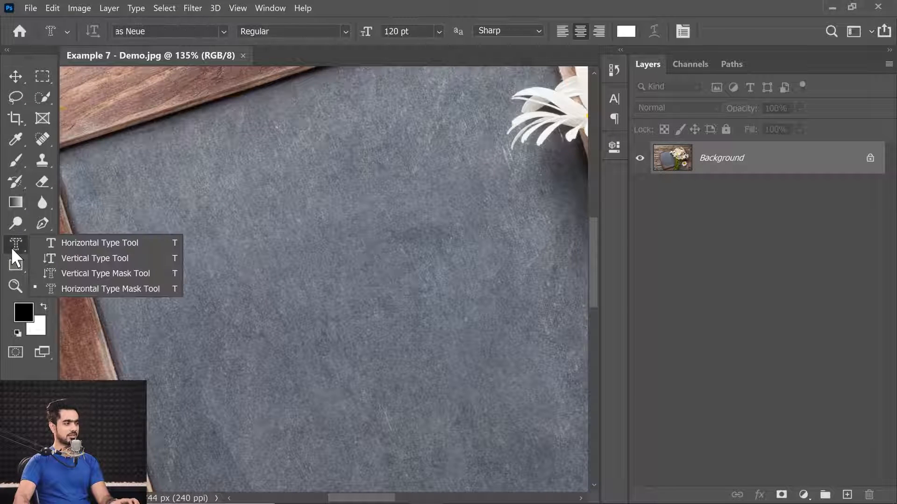
left_click(76, 260)
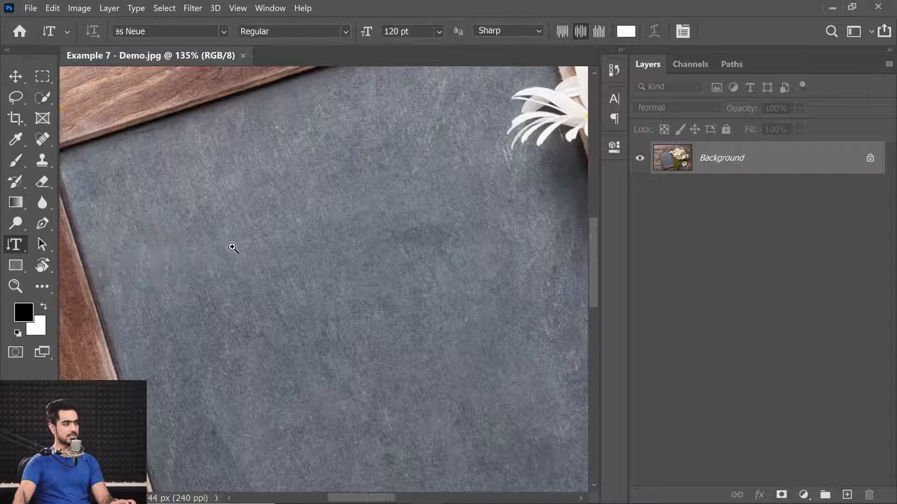
key("ctrl+0")
left_click(235, 241)
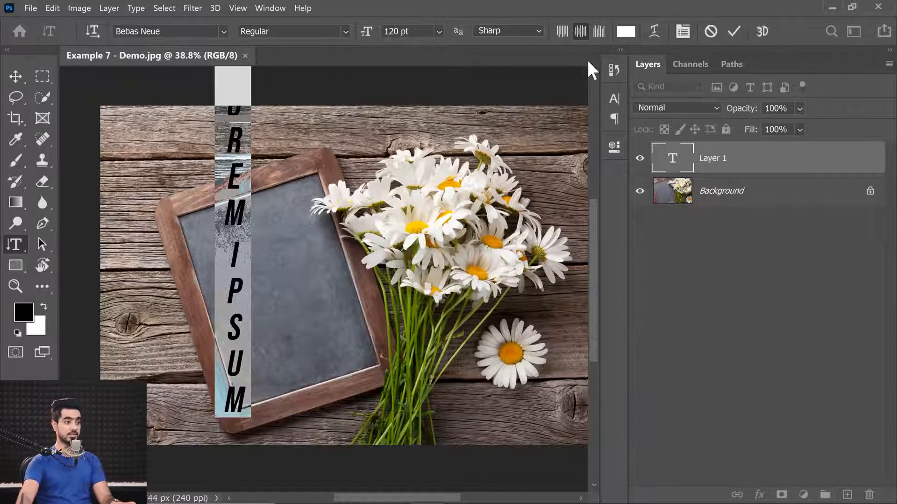
Reset the vertical text's character formatting to the defaults and look over its paragraph settings and character options.
left_click(682, 32)
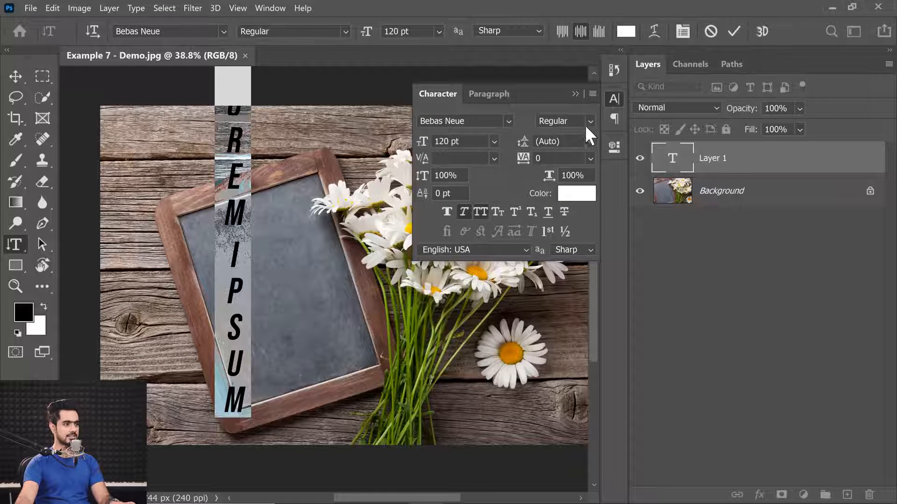
left_click(592, 93)
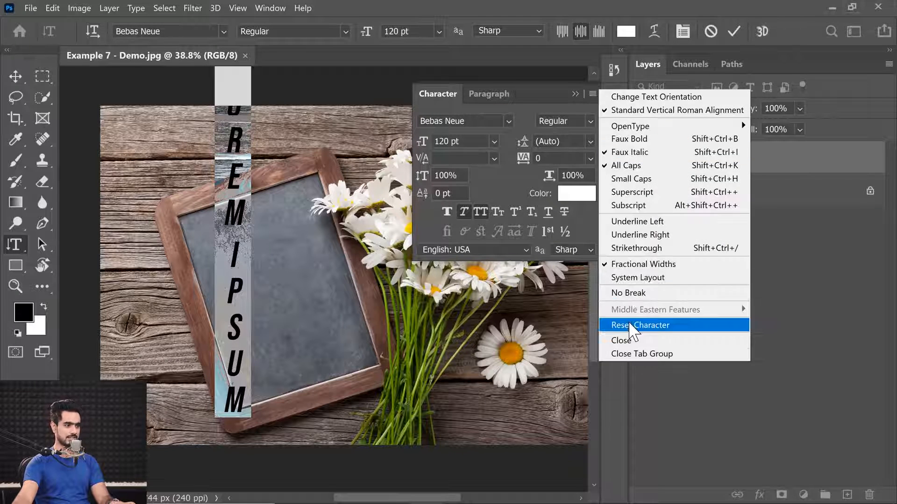
left_click(628, 378)
left_click(499, 93)
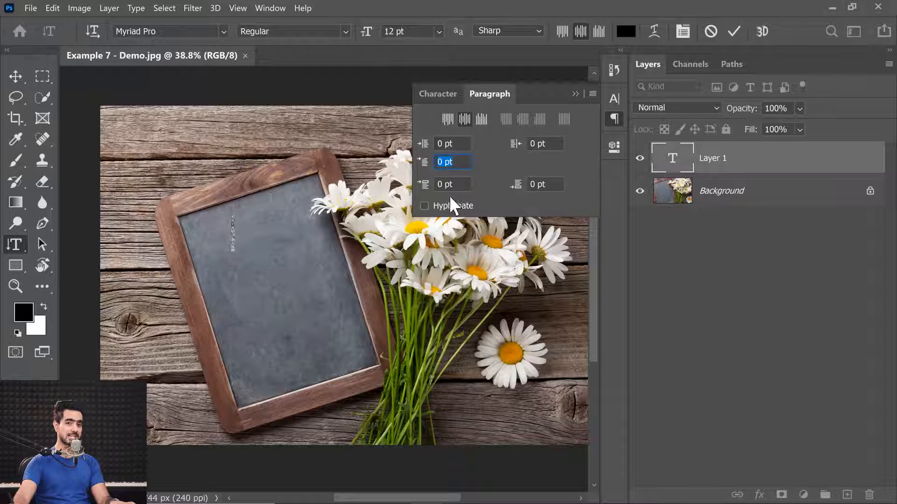
left_click(447, 93)
left_click(593, 94)
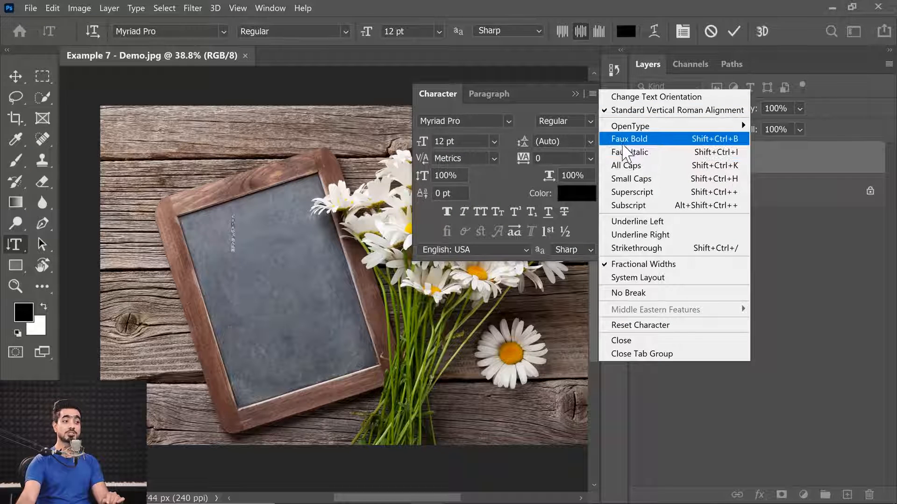
left_click(544, 102)
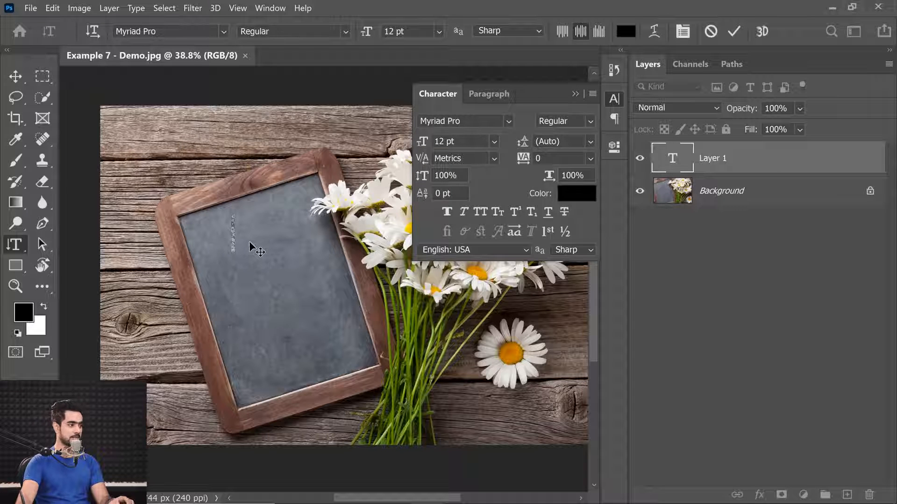
Replace the vertical placeholder text with LOVE and set all of its letters to 72 pt.
left_click(435, 31)
left_click(417, 230)
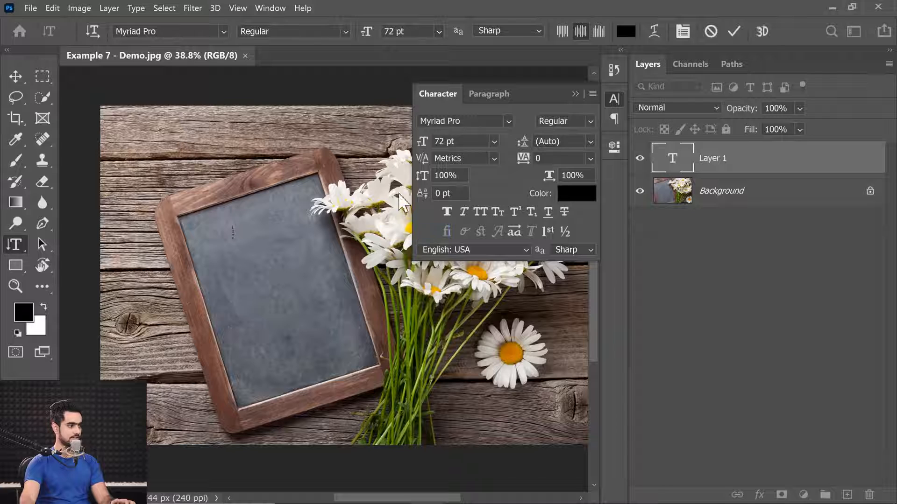
key("ctrl+a")
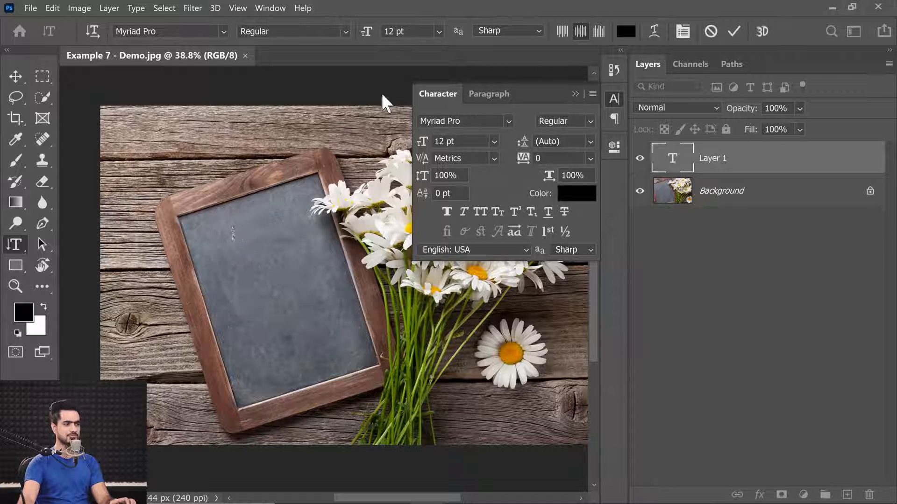
left_click(439, 31)
left_click(410, 230)
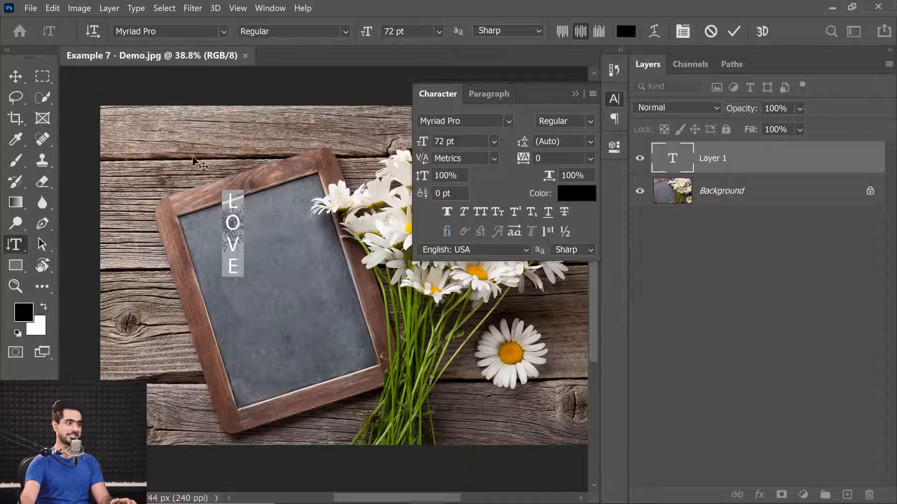
Change the vertical LOVE text's font to Bite Chalk Regular and commit the text.
left_click(150, 29)
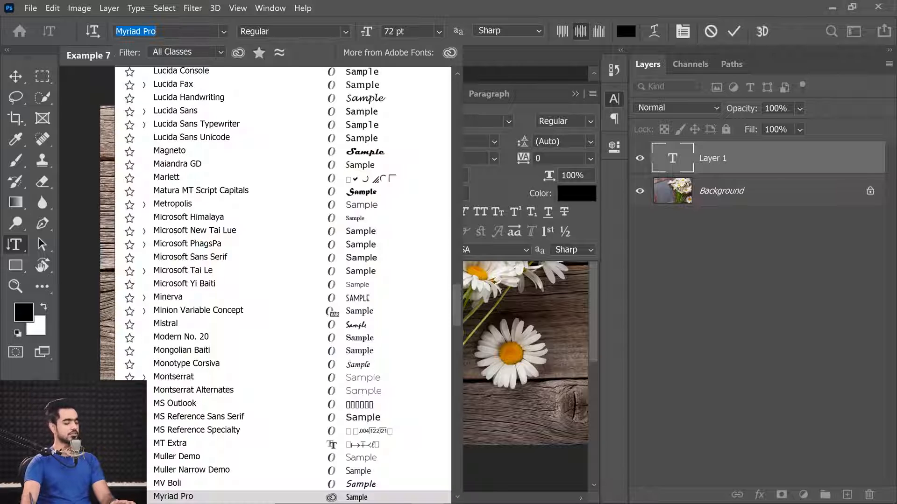
type("b")
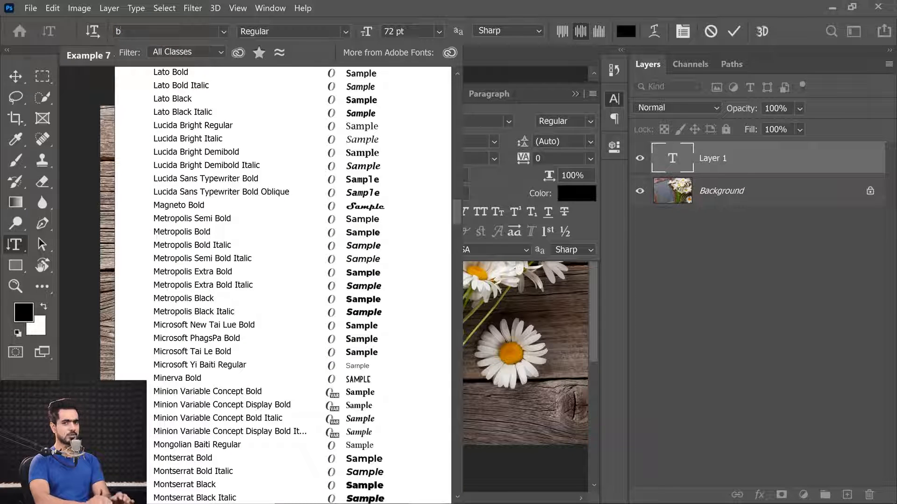
type("ite Chalk")
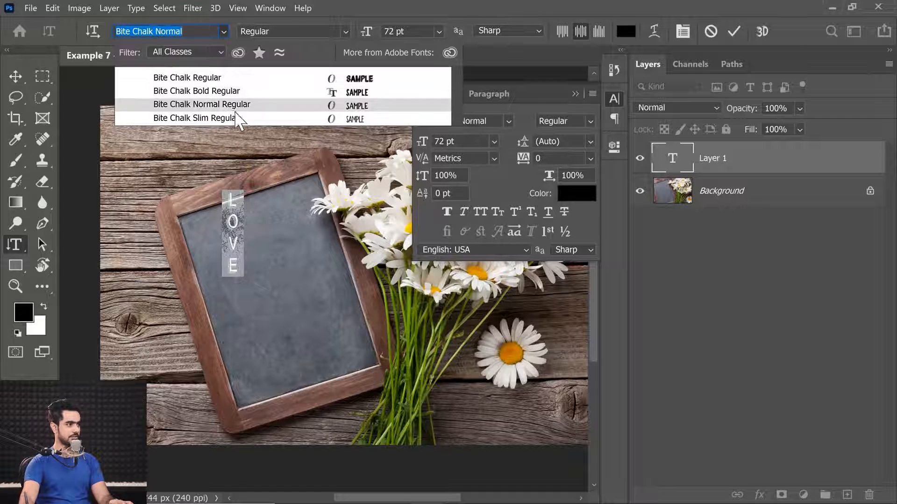
left_click(225, 78)
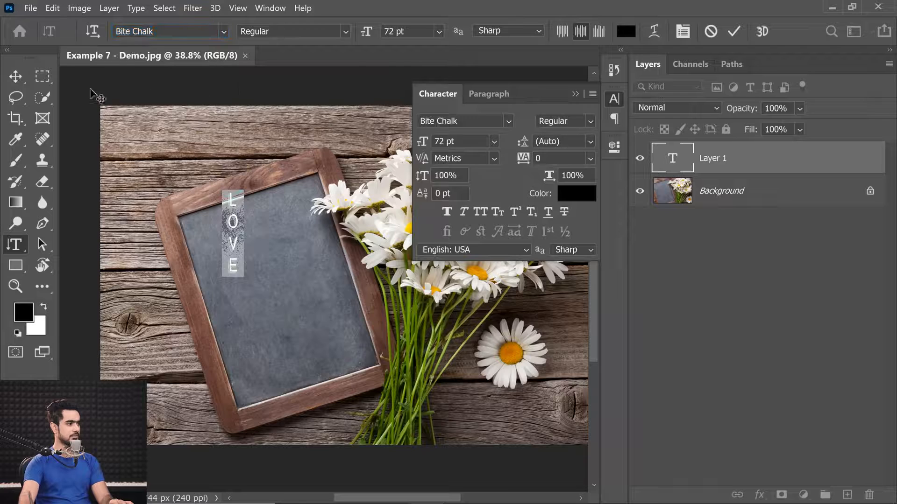
left_click(15, 76)
Select all of the LOVE layer's text and set its color to white (ffffff).
scroll(280, 254, "up", 5)
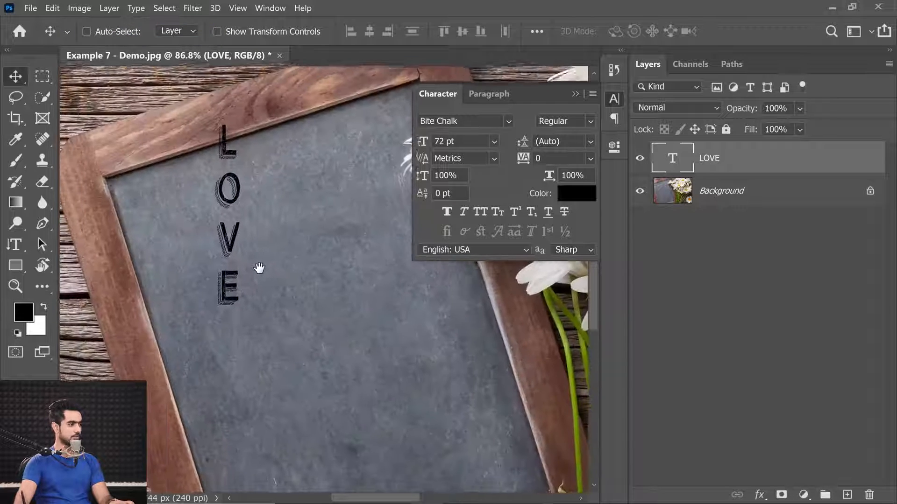
double_click(681, 162)
left_click(626, 31)
left_click_drag(547, 271, 508, 254)
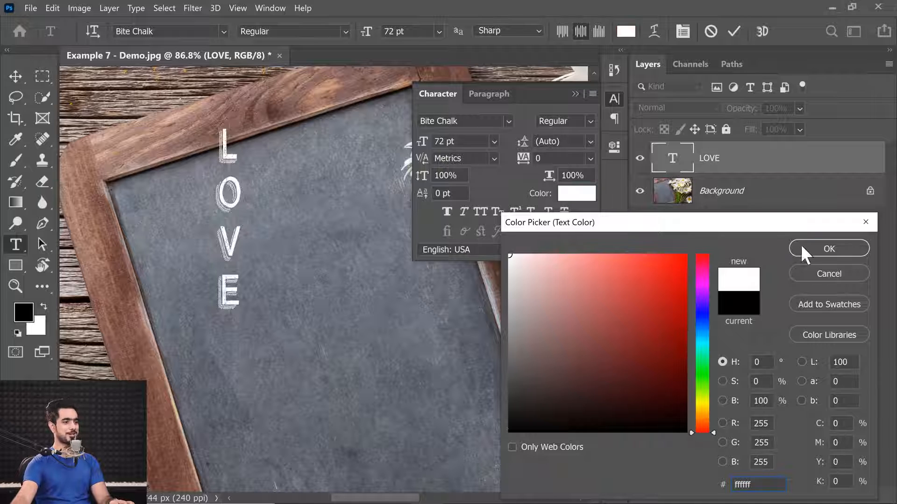
left_click(828, 249)
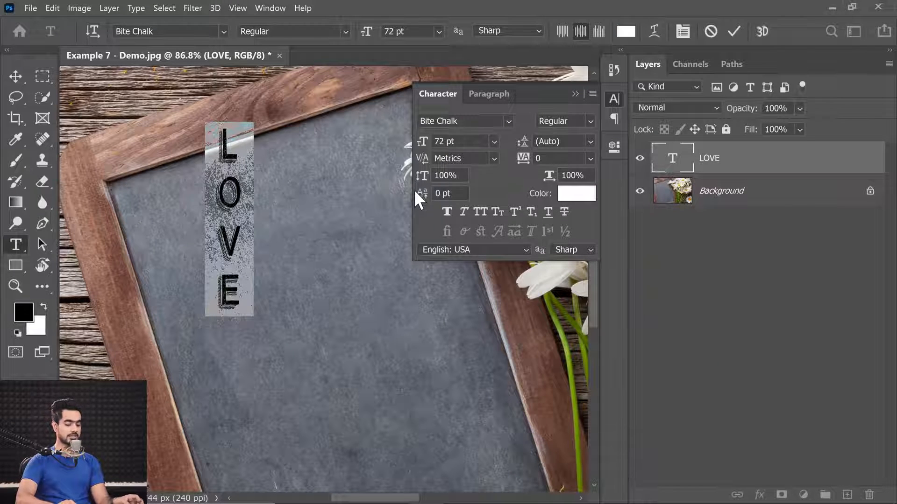
Tighten the tracking of the LOVE letters to -120 and hide the selection highlight.
key("alt+Left")
key("alt+Left")
key("alt+Left")
key("alt+Left")
key("alt+Left")
key("alt+Left")
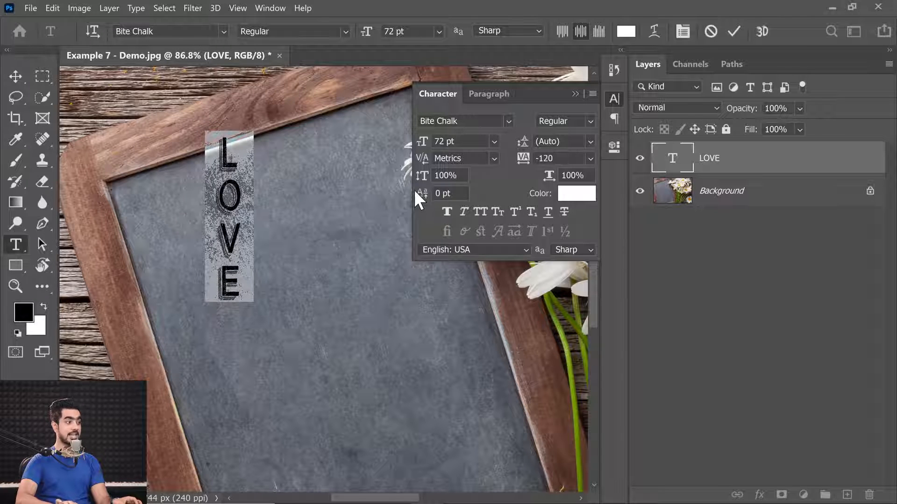
key("ctrl+h")
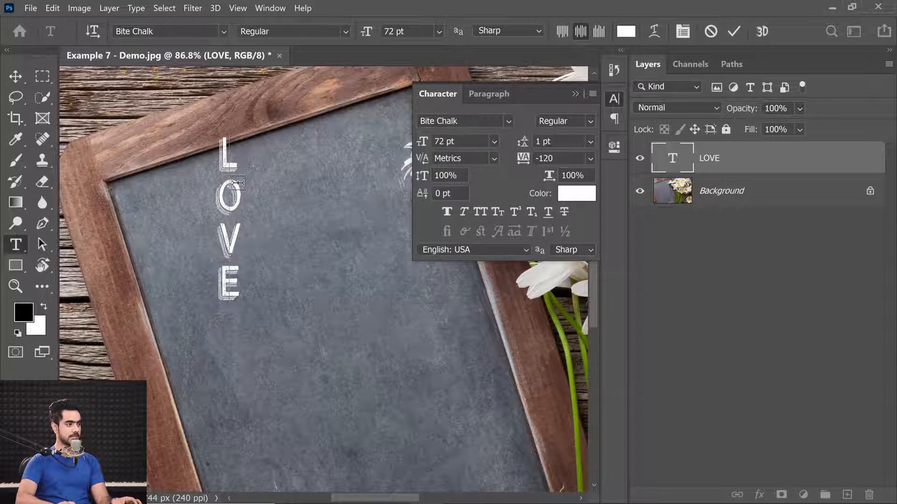
Kern individual letter pairs in LOVE, using 40 for one pair and 20 for another, and commit the text.
key("alt+Right")
key("alt+Right")
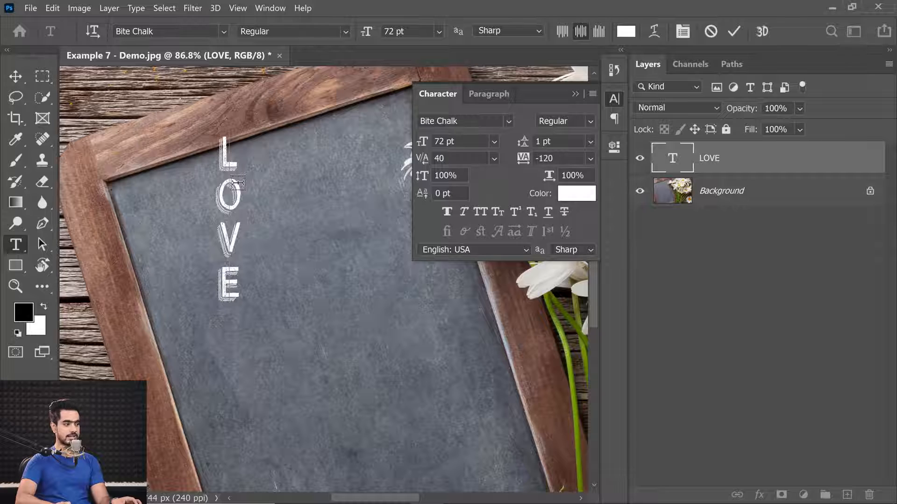
key("alt+Down")
key("Down")
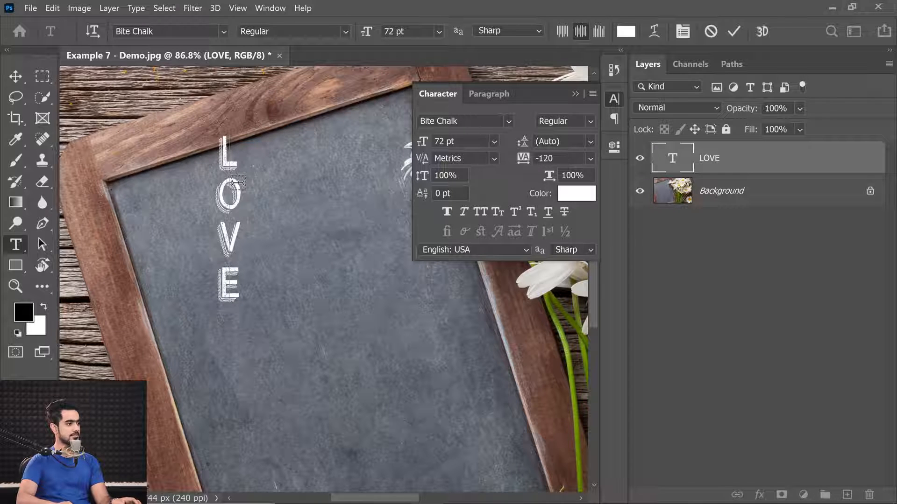
key("alt+Right")
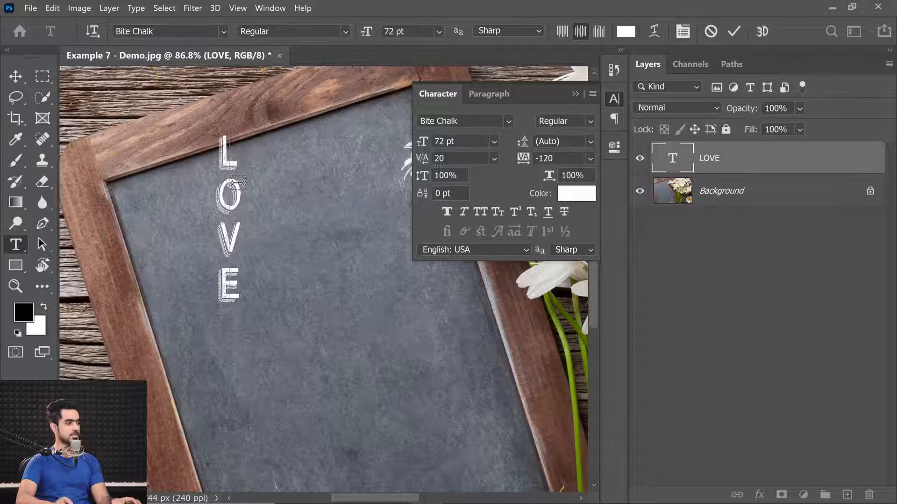
left_click(16, 76)
Free-transform LOVE to roughly double size, rotate it about 17° counterclockwise and position it along the inner edge of the chalkboard frame.
scroll(213, 223, "down", 5)
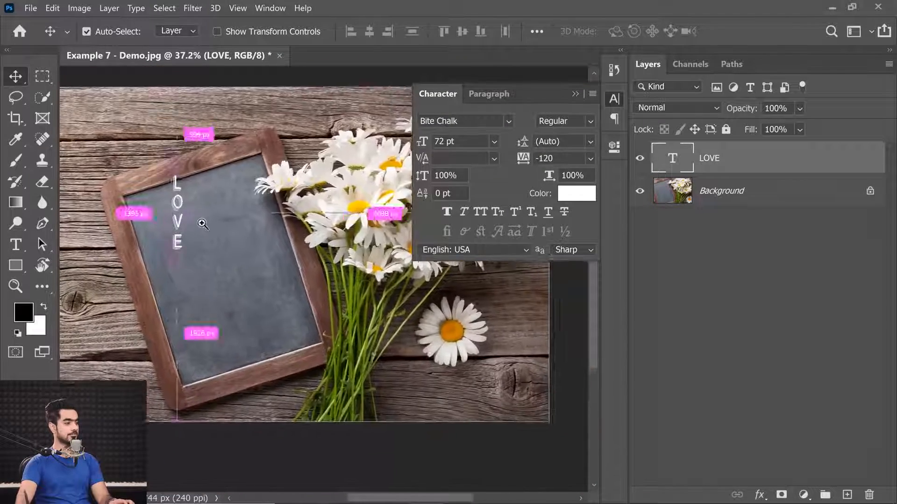
scroll(373, 266, "up", 2)
left_click(575, 94)
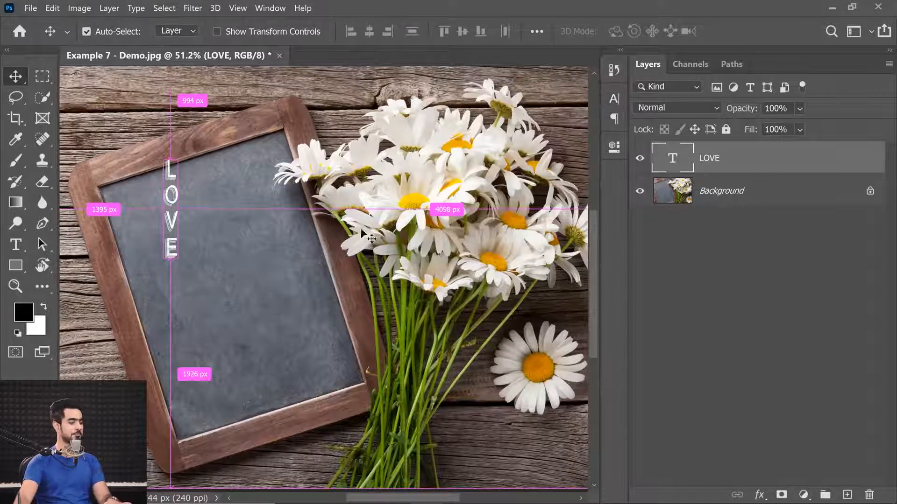
key("ctrl+t")
left_click_drag(195, 275, 271, 355)
left_click_drag(194, 200, 187, 241)
left_click_drag(204, 184, 213, 203)
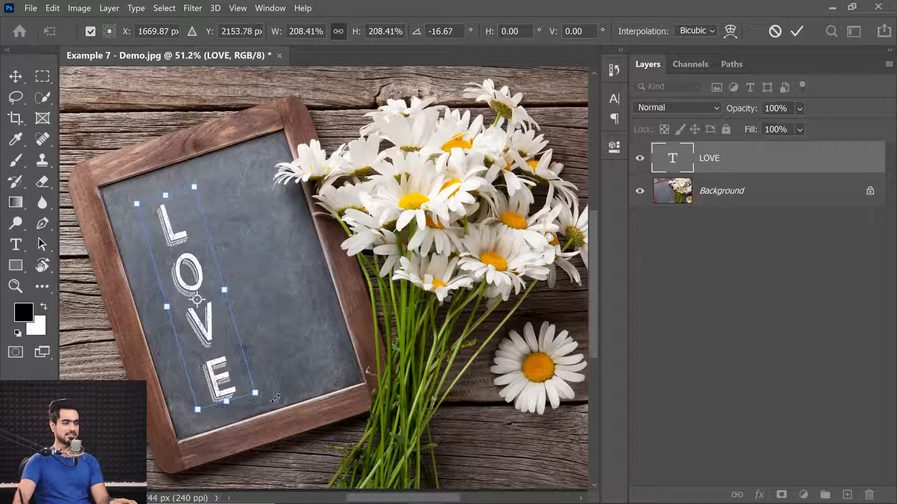
left_click_drag(258, 394, 264, 403)
left_click_drag(186, 225, 178, 222)
key("Return")
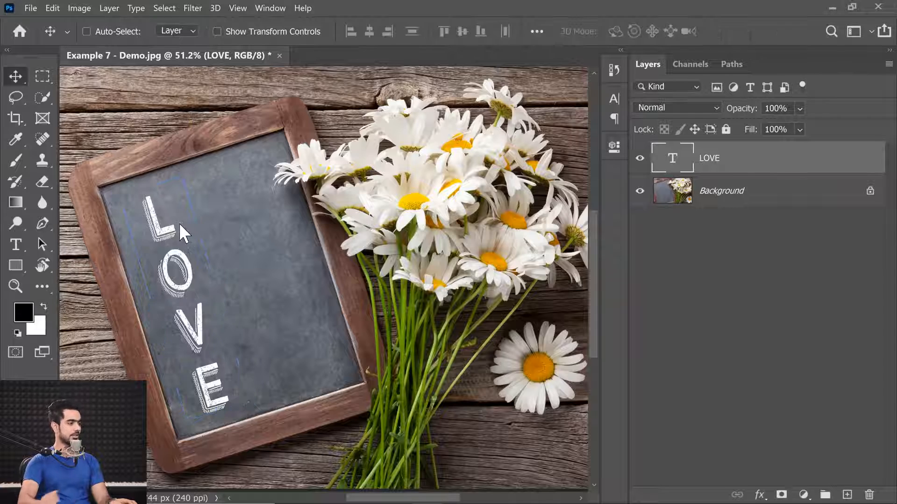
key("ctrl+0")
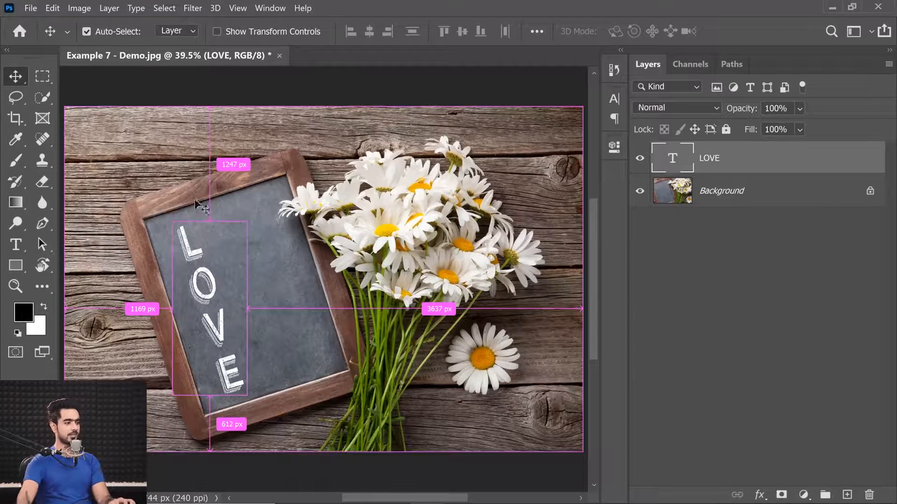
Blend the LOVE layer into the chalkboard texture with Blend If, splitting the Underlying Layer sliders to 59/129 and 130/176.
left_click_drag(220, 272, 210, 268)
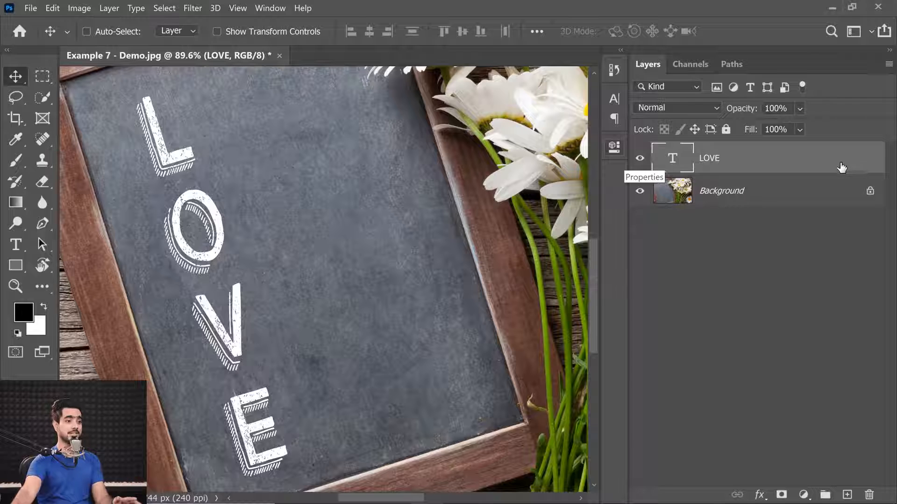
double_click(714, 156)
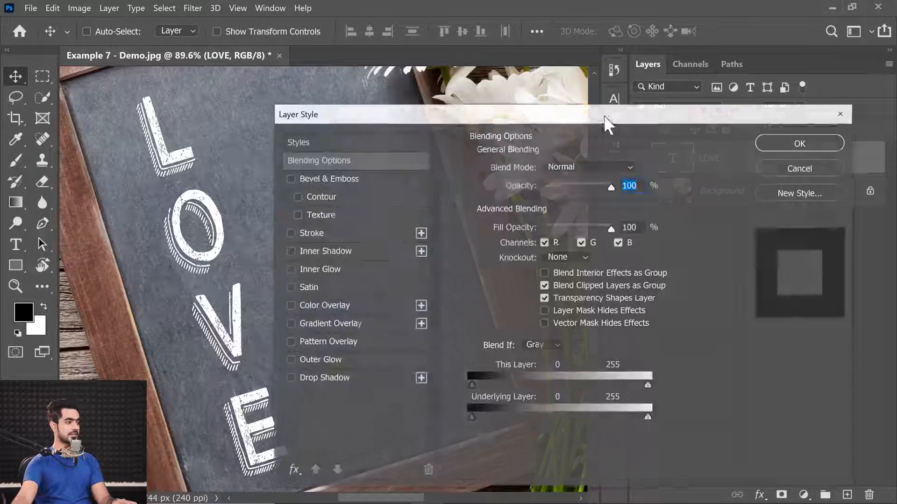
left_click_drag(456, 114, 525, 95)
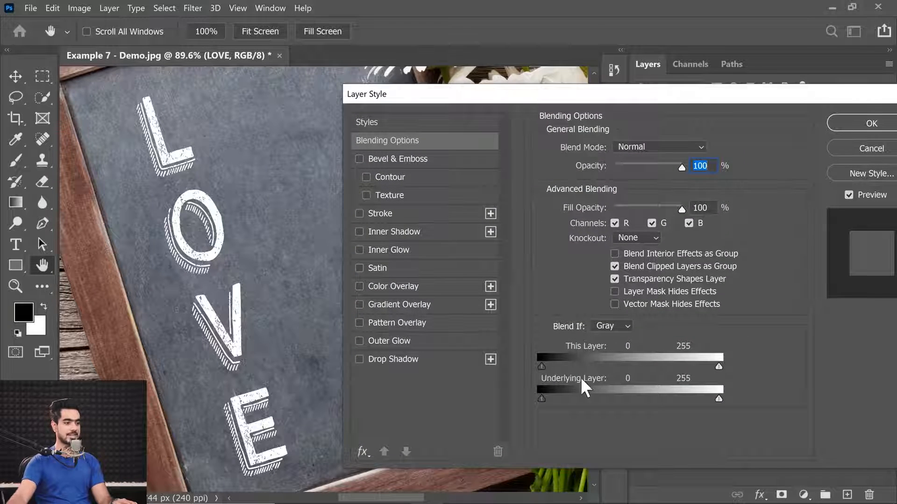
left_click_drag(542, 399, 578, 398)
left_click_drag(639, 397, 581, 399)
left_click_drag(716, 399, 664, 400)
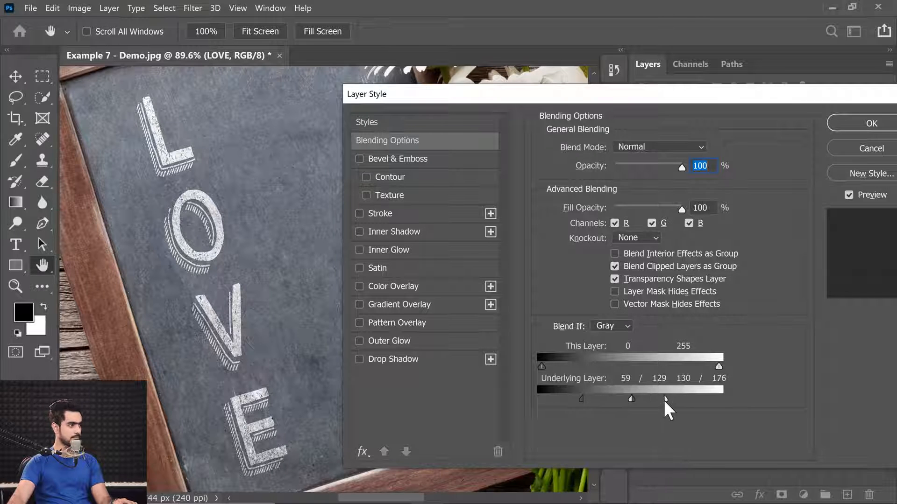
left_click(828, 122)
key("ctrl+0")
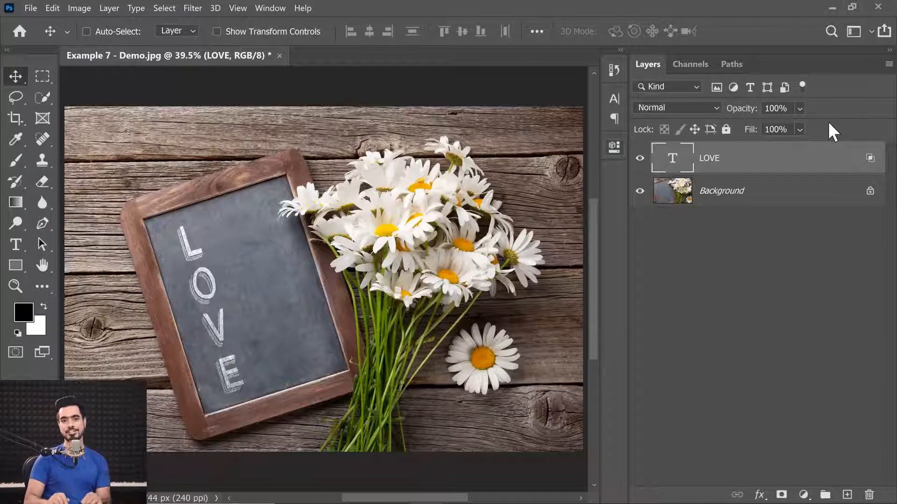